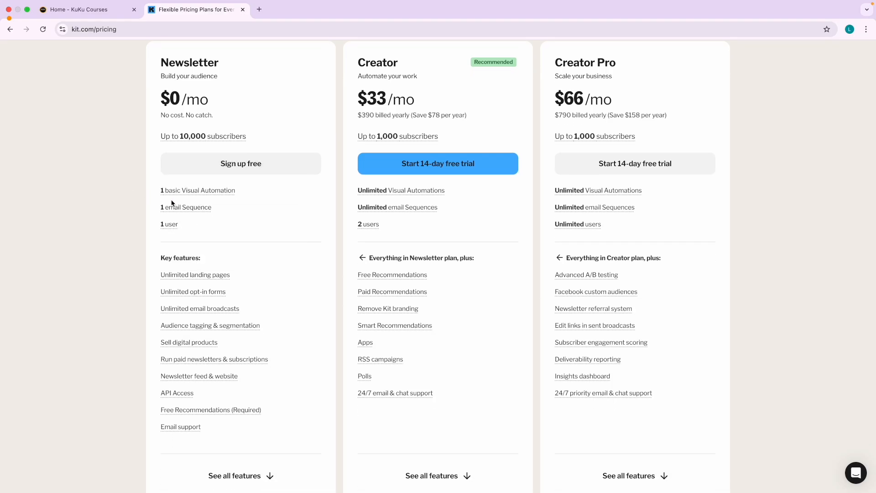
# Read the free Newsletter plan's feature tooltips, then switch to the Keynote presentation.
pyautogui.moveTo(200, 188)
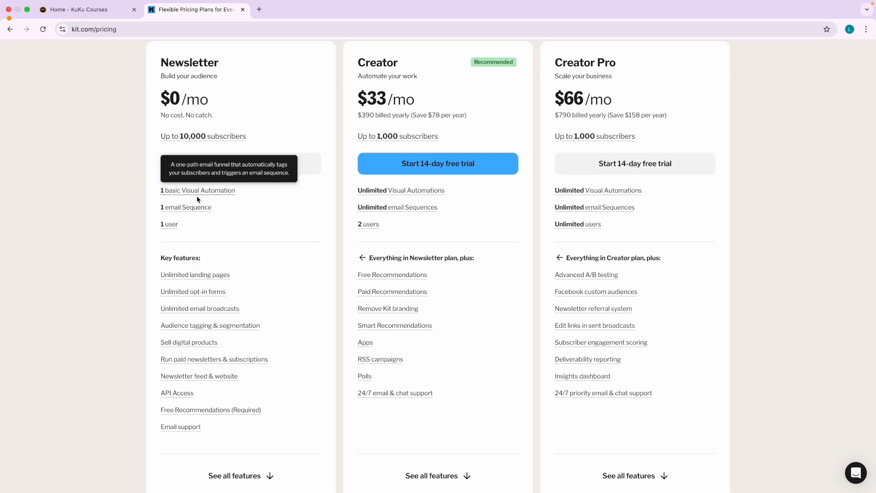
pyautogui.moveTo(170, 207)
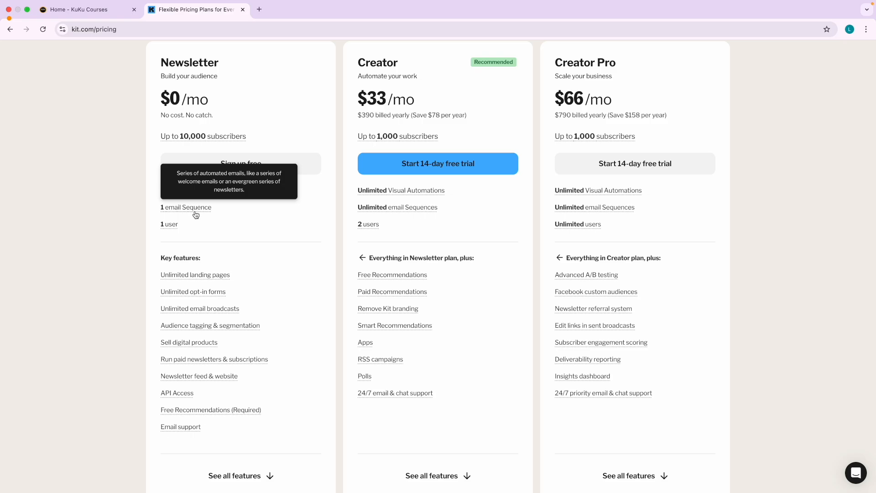
pyautogui.moveTo(168, 225)
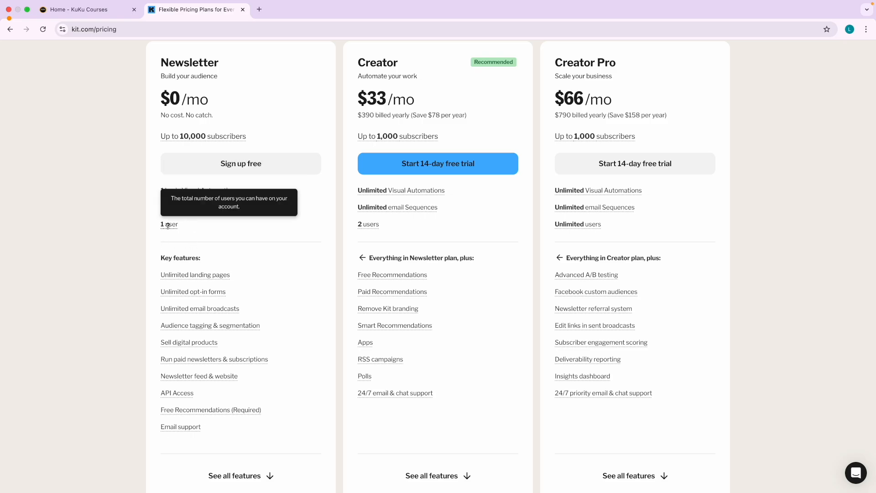
pyautogui.moveTo(185, 274)
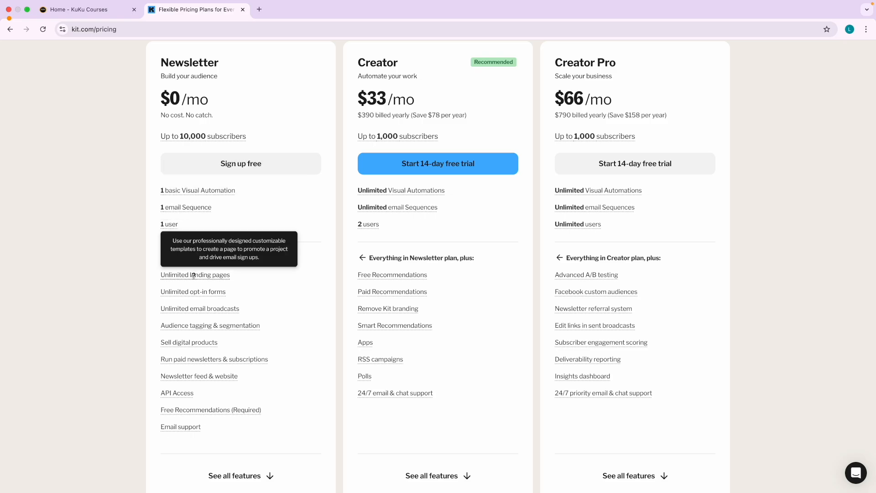
pyautogui.moveTo(204, 309)
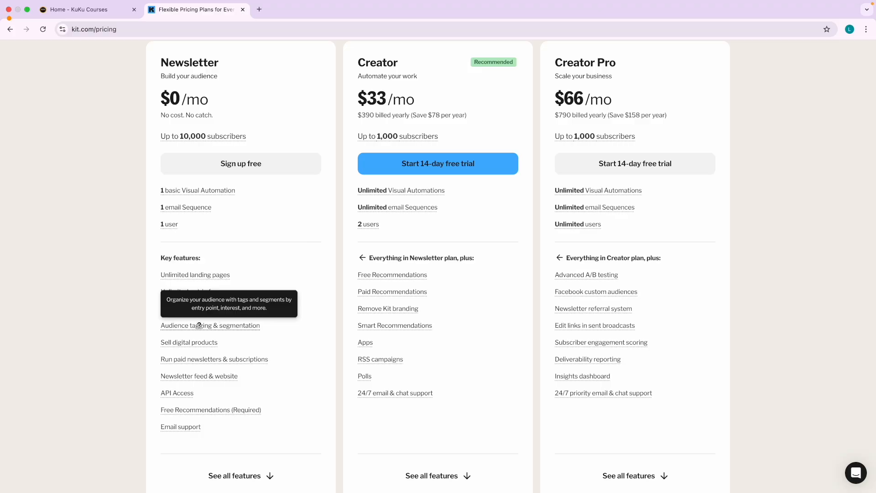
pyautogui.hotkey('ctrl', 'Left')
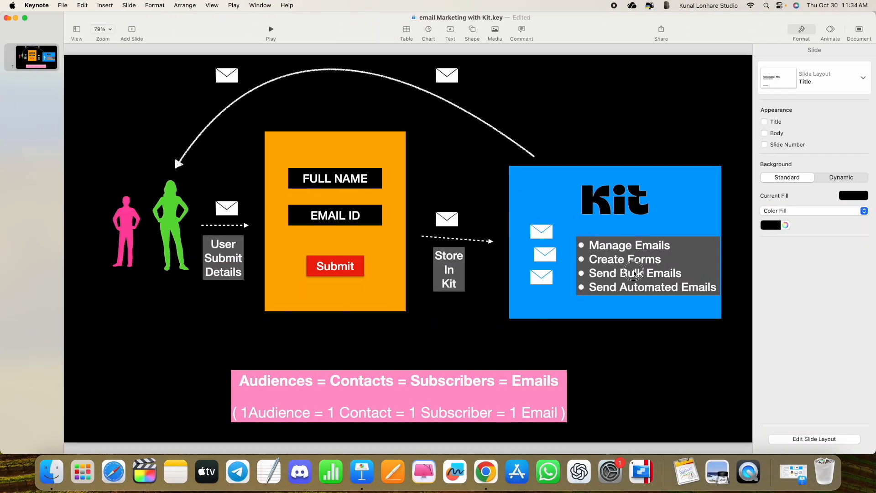
# Stack the two lower envelopes above the top one in the Kit box and move the bullet list down-left.
pyautogui.tripleClick(635, 274)
pyautogui.click(650, 273)
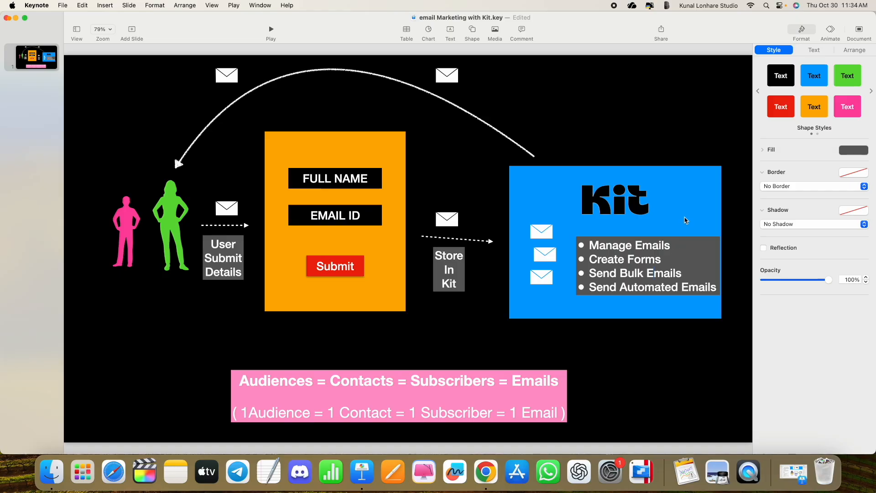
pyautogui.click(655, 137)
pyautogui.moveTo(543, 261); pyautogui.dragTo(533, 211)
pyautogui.moveTo(538, 285); pyautogui.dragTo(547, 186)
pyautogui.moveTo(612, 257); pyautogui.dragTo(599, 265)
pyautogui.click(570, 154)
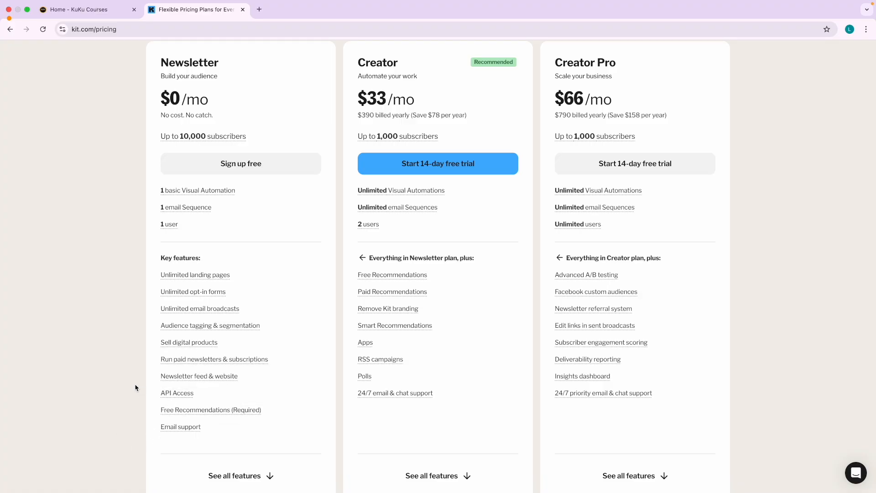
# Expand the Subscriber management, Send email campaigns and Monetize your content rows in the full feature comparison.
pyautogui.scroll(-2, 151, 392)
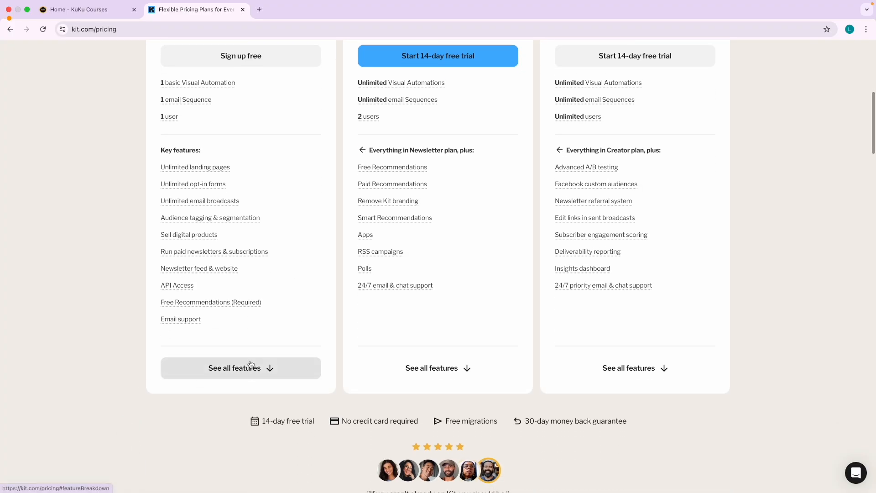
pyautogui.click(250, 363)
pyautogui.scroll(-3, 339, 406)
pyautogui.scroll(-5, 338, 405)
pyautogui.scroll(4, 295, 342)
pyautogui.click(295, 341)
pyautogui.scroll(-2, 338, 381)
pyautogui.click(309, 358)
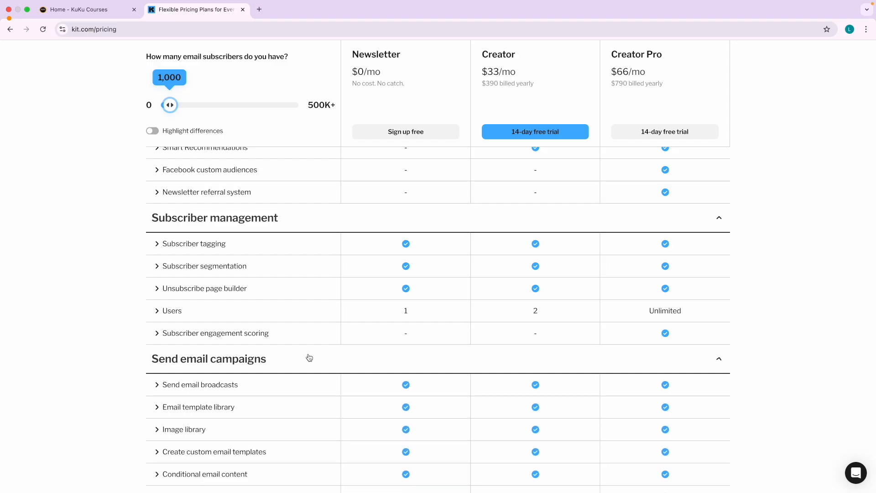
pyautogui.scroll(-10, 309, 357)
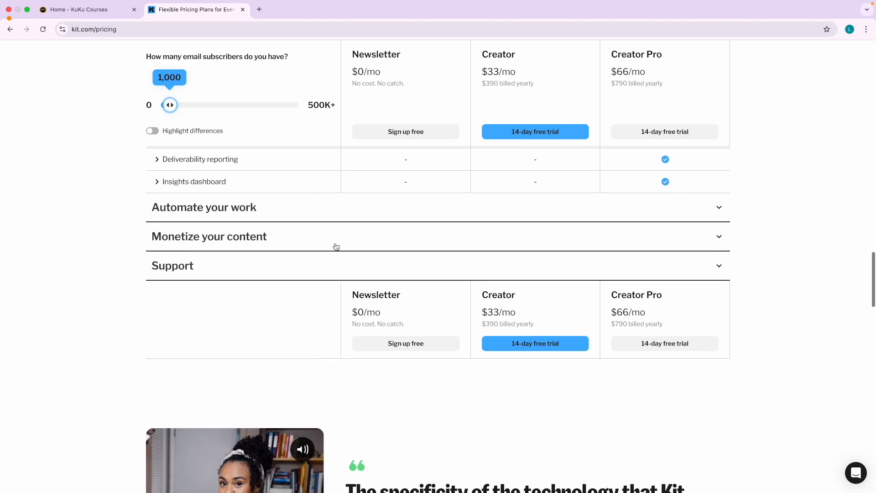
pyautogui.click(336, 246)
pyautogui.scroll(20, 286, 233)
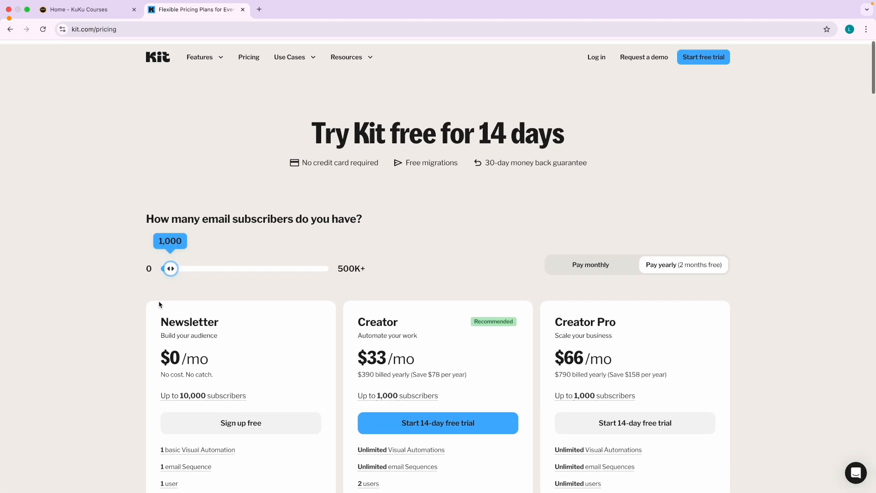
pyautogui.scroll(-2, 125, 336)
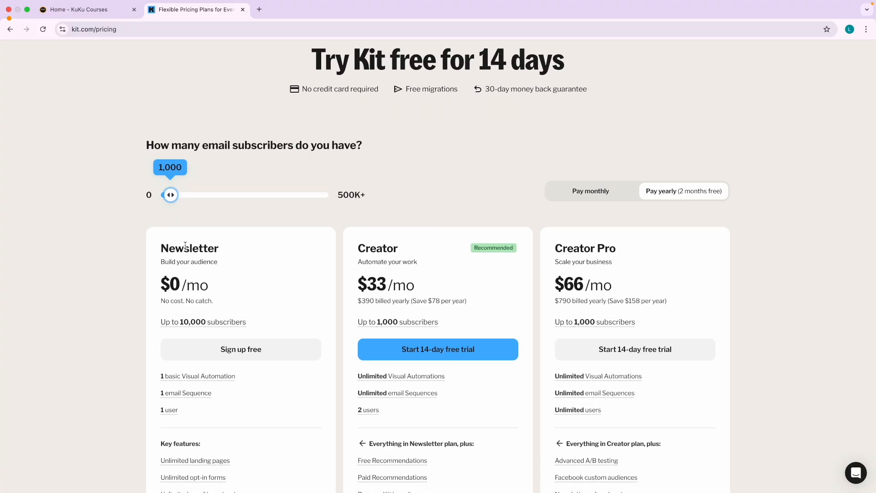
# Start signing up for the free Newsletter plan.
pyautogui.doubleClick(185, 245)
pyautogui.click(138, 289)
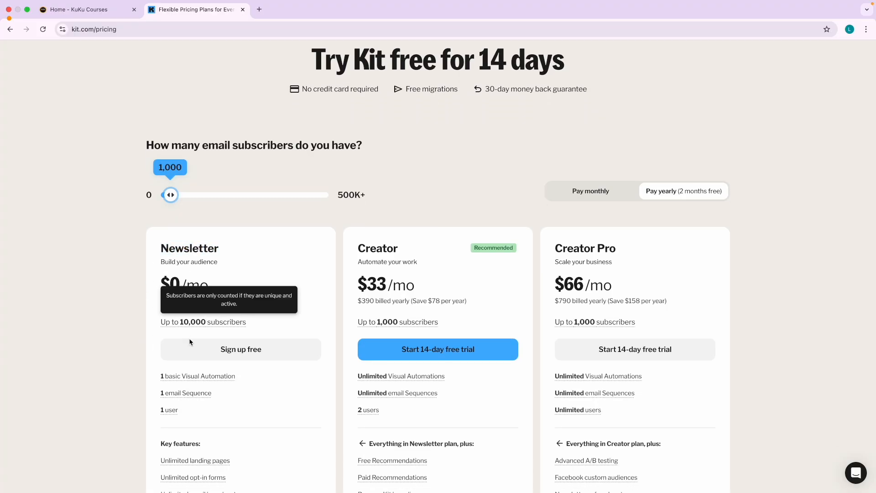
pyautogui.click(245, 349)
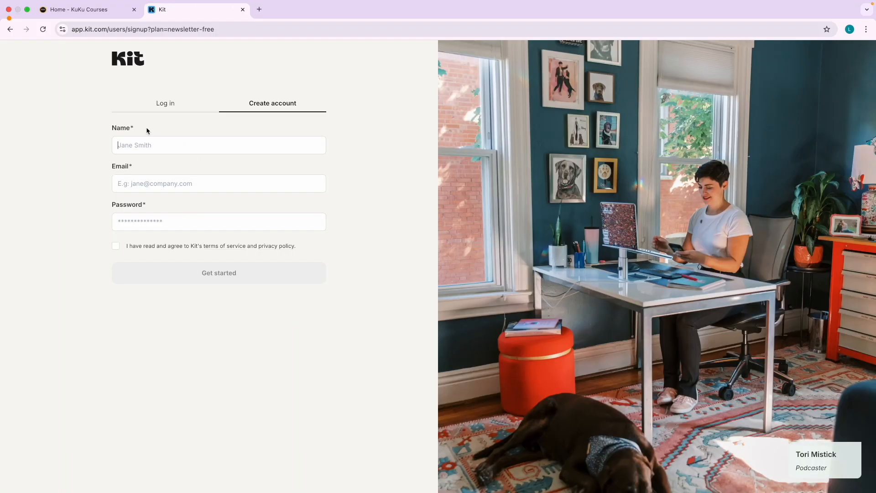
# Copy the signed-in Google account's e-mail address and paste it into the Name and Email fields.
pyautogui.click(259, 9)
pyautogui.click(860, 55)
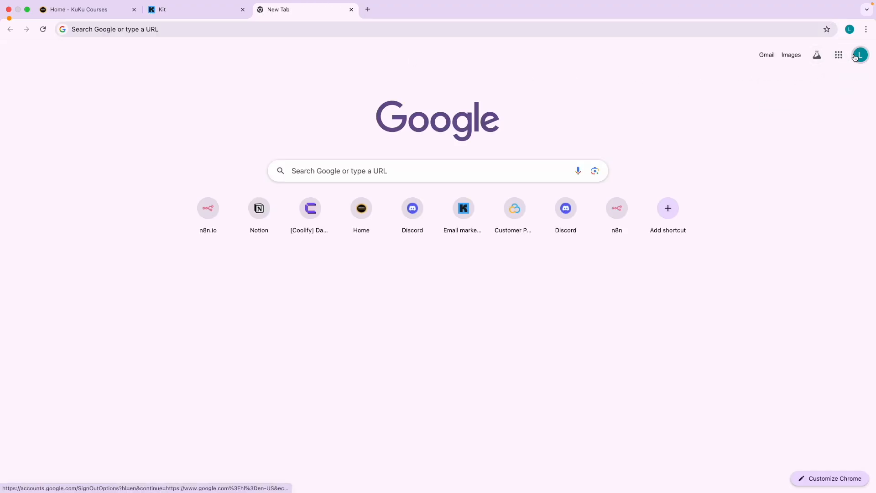
pyautogui.tripleClick(787, 81)
pyautogui.press('super+c')
pyautogui.click(606, 78)
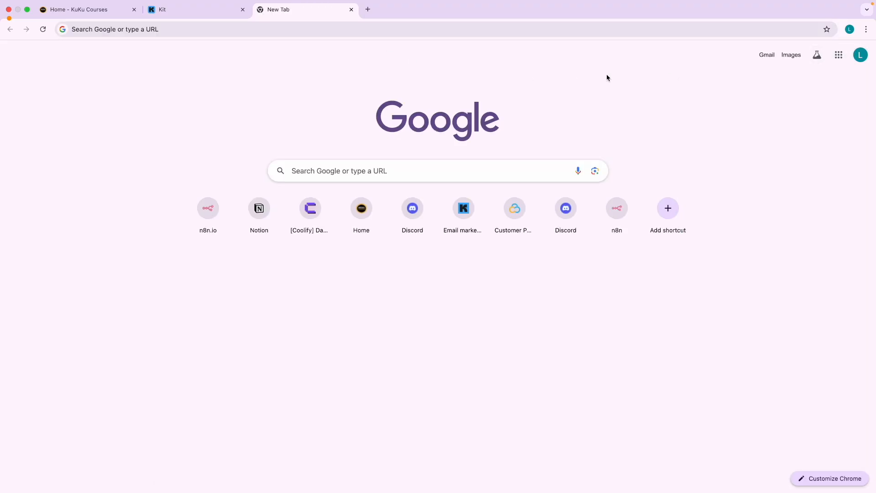
pyautogui.click(211, 17)
pyautogui.press('super+v')
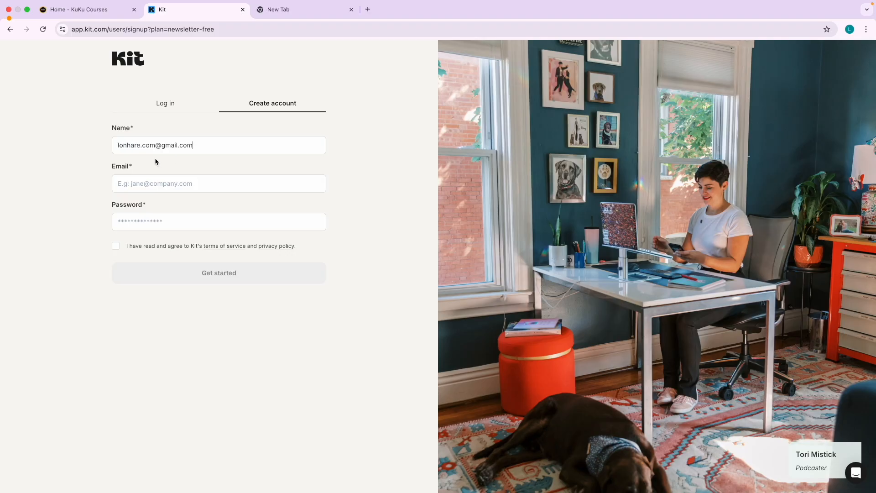
pyautogui.click(142, 188)
pyautogui.press('super+v')
# Accept Chrome's generated password, agree to the terms, replace Name with the user's name, and create the account.
pyautogui.click(133, 222)
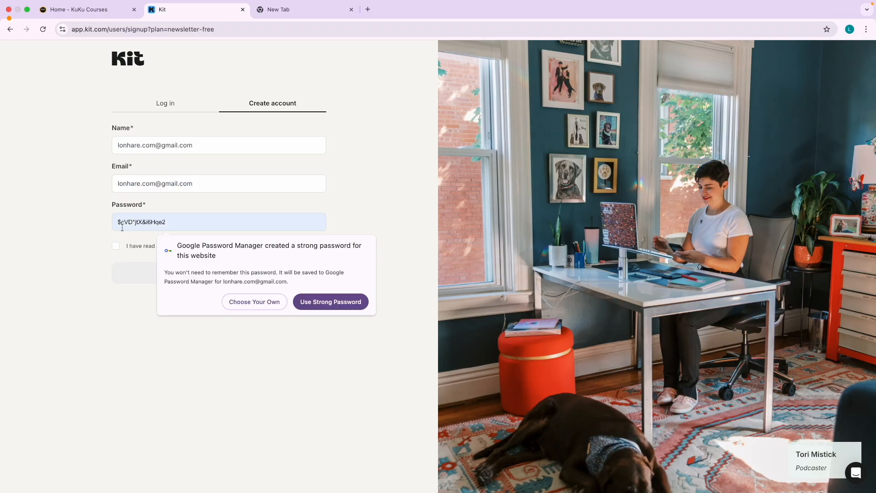
pyautogui.press('Return')
pyautogui.click(115, 244)
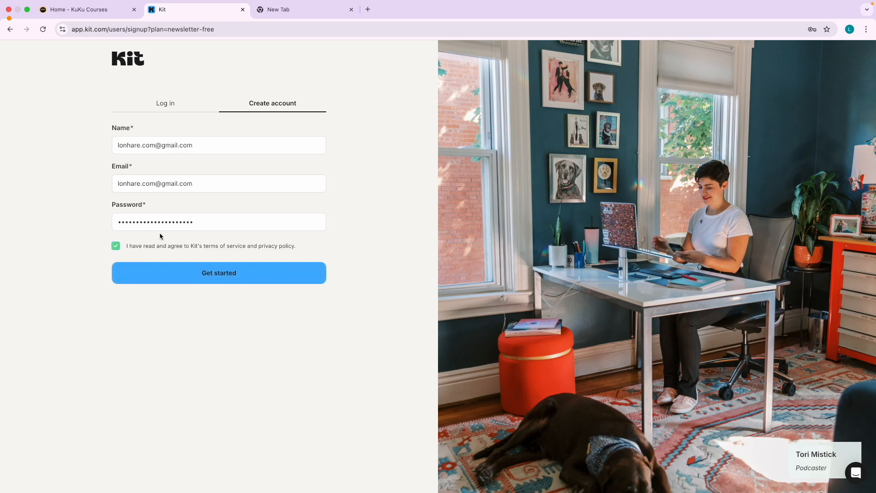
pyautogui.tripleClick(118, 144)
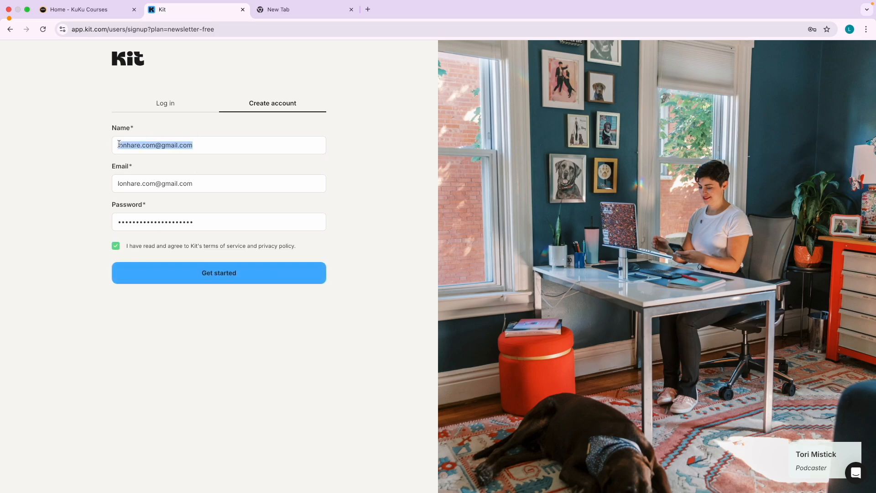
pyautogui.write('Lonhare')
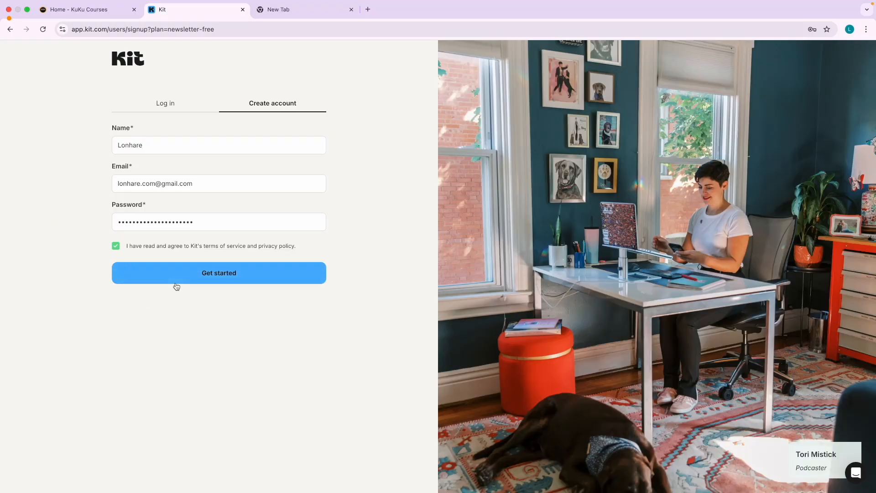
pyautogui.click(221, 273)
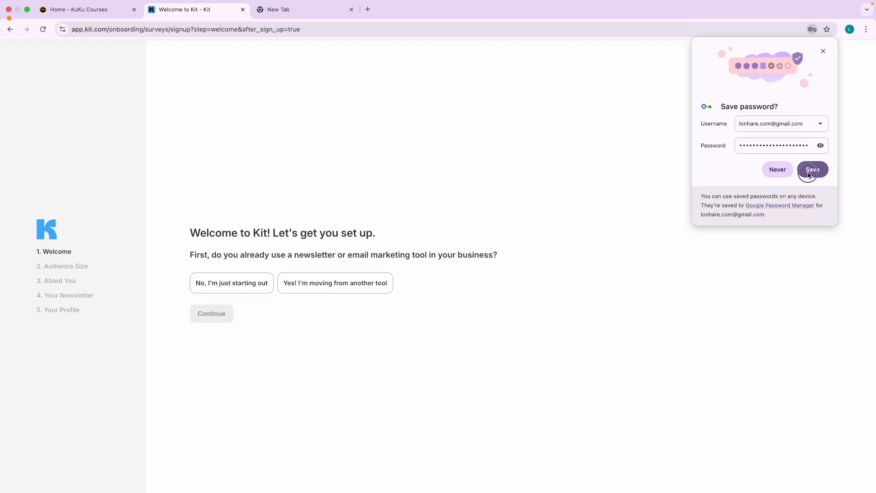
# Save the password in the browser and answer that you're just starting out.
pyautogui.click(808, 175)
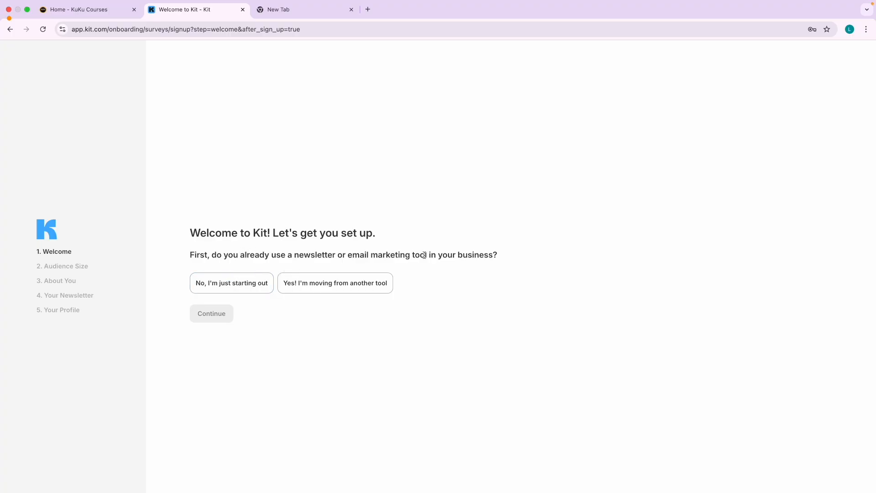
pyautogui.click(249, 288)
pyautogui.click(220, 312)
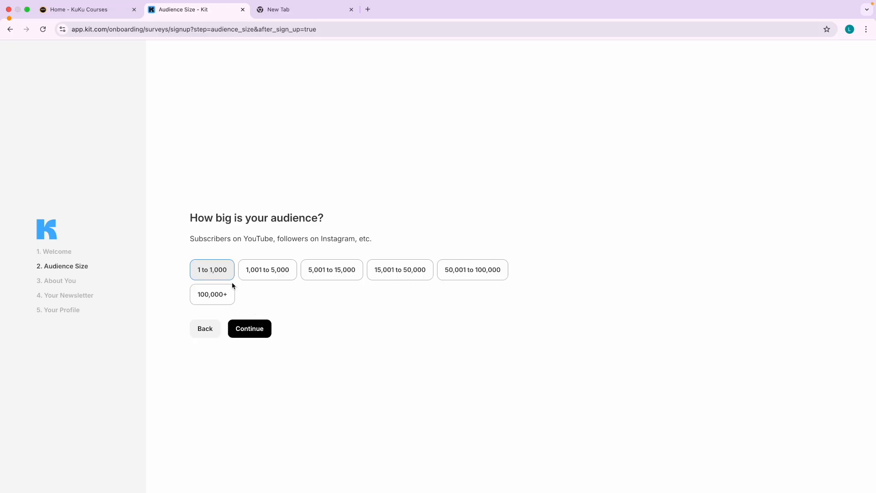
# Keep the 1 to 1,000 audience size and continue to the About You step.
pyautogui.doubleClick(255, 239)
pyautogui.click(353, 239)
pyautogui.tripleClick(353, 238)
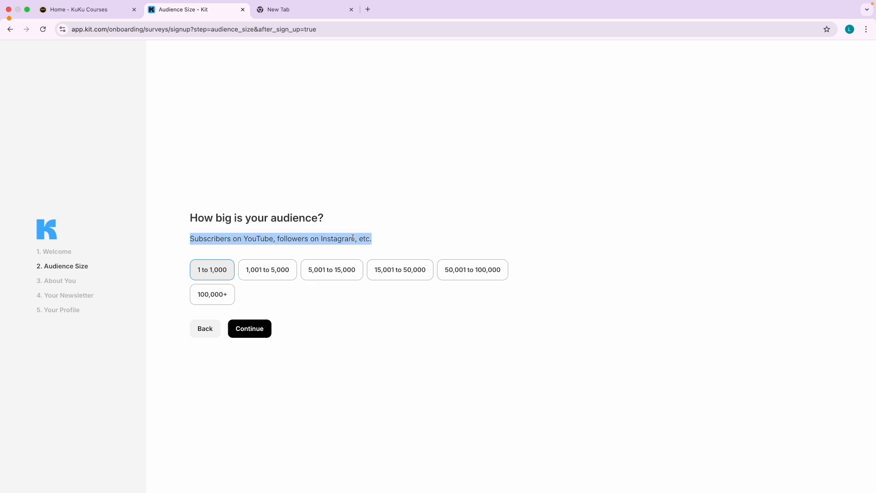
pyautogui.click(287, 240)
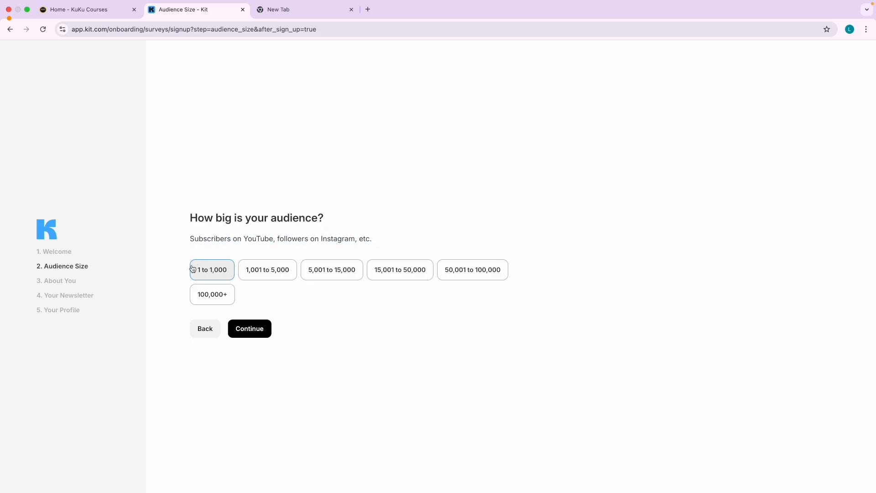
pyautogui.click(256, 329)
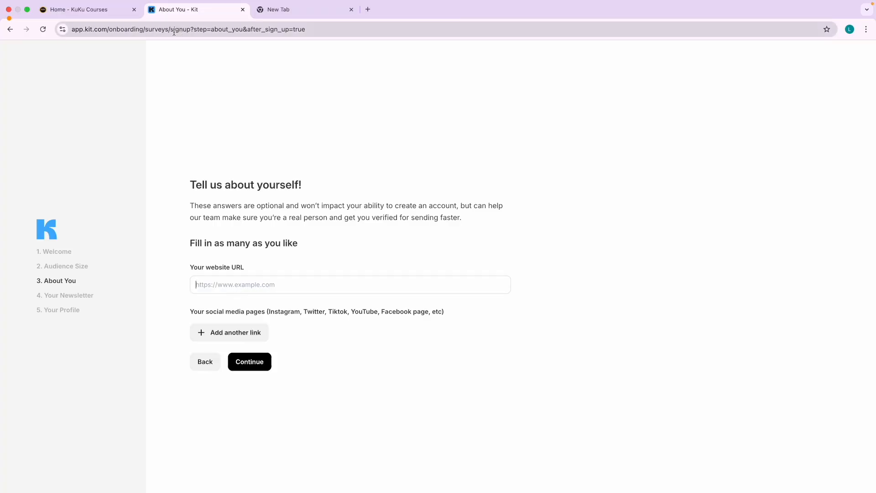
# Paste the KuKu Courses tab's address as the website URL, then clear it after an error.
pyautogui.click(101, 11)
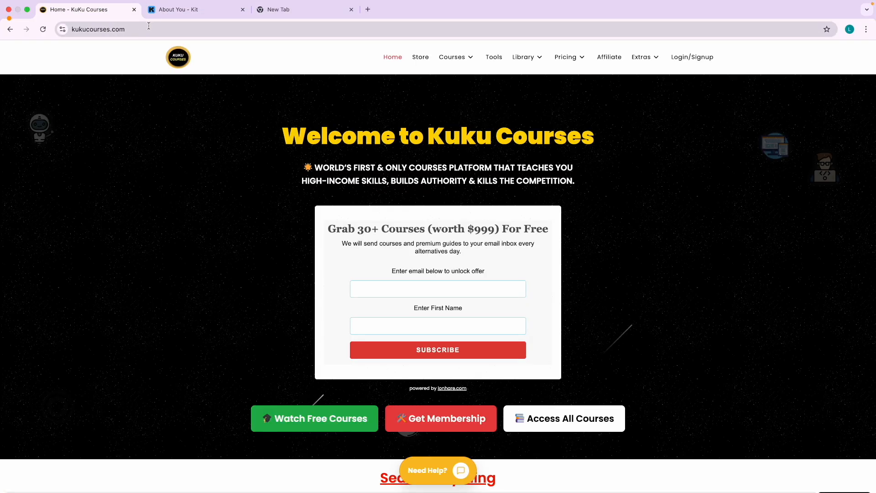
pyautogui.click(121, 29)
pyautogui.hotkey('ctrl', 'c')
pyautogui.click(186, 16)
pyautogui.hotkey('ctrl', 'v')
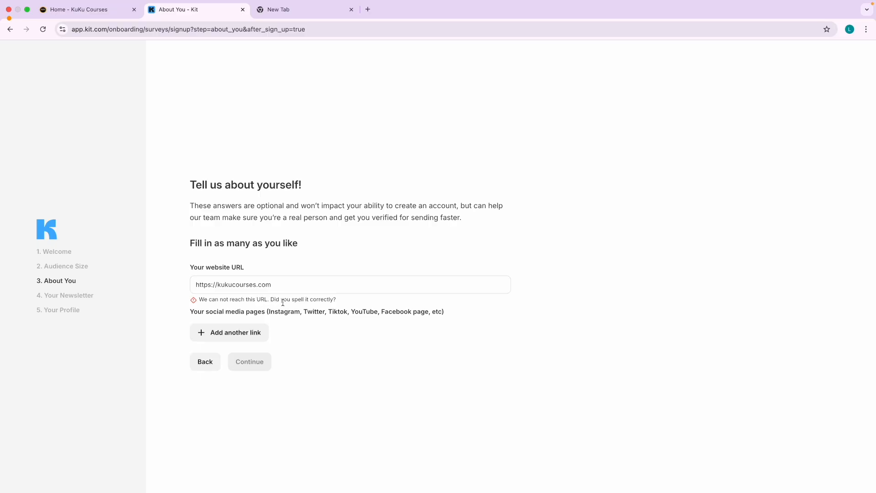
pyautogui.tripleClick(210, 285)
pyautogui.press('BackSpace')
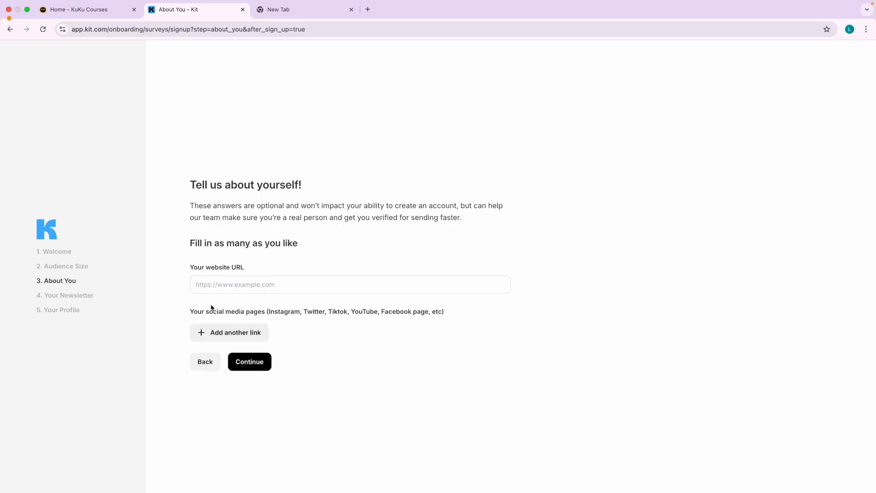
pyautogui.click(306, 13)
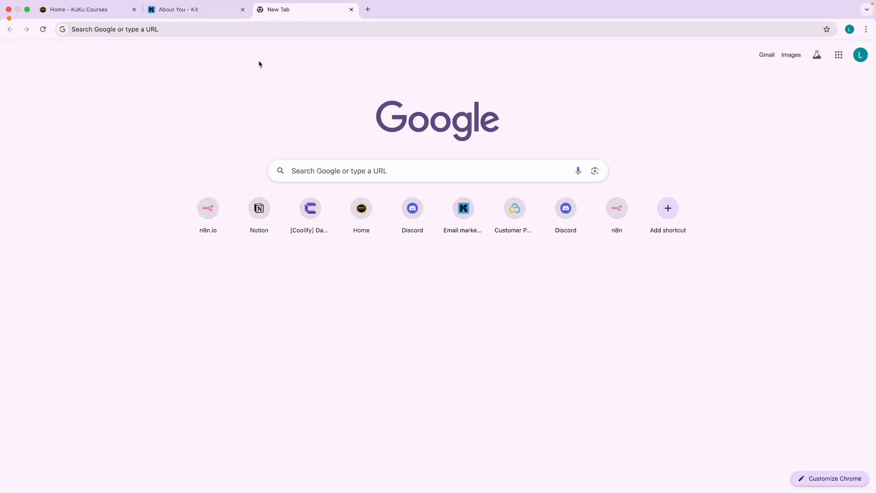
pyautogui.click(185, 33)
pyautogui.write('ku')
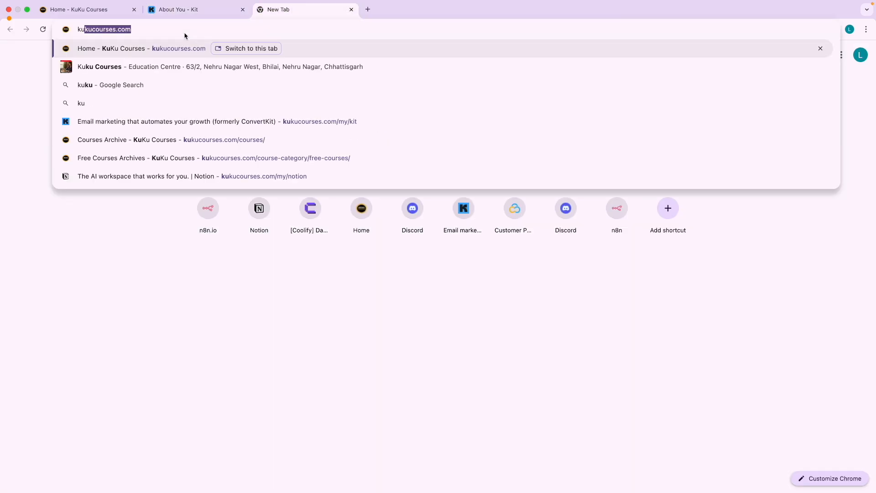
pyautogui.write('ku')
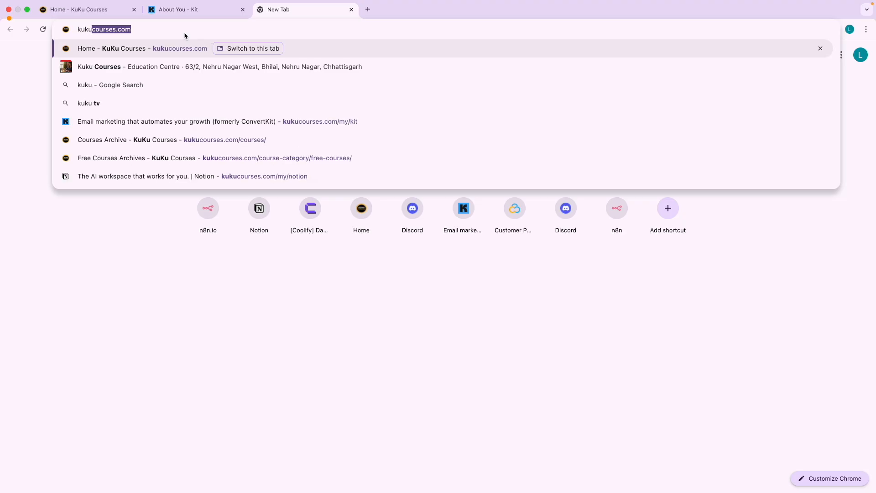
pyautogui.write('courses.in')
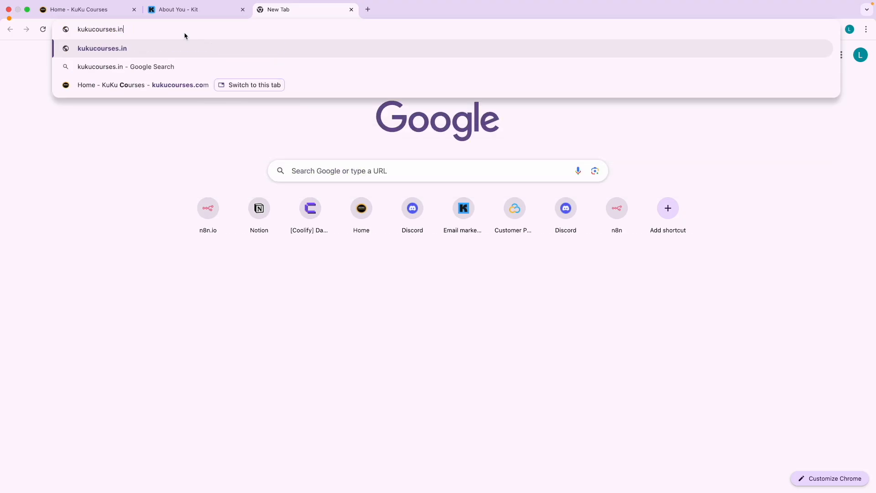
pyautogui.press('Return')
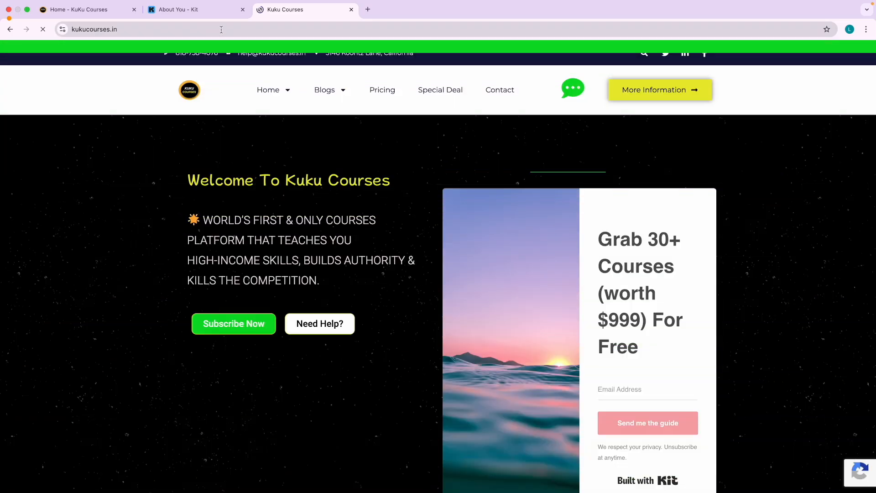
pyautogui.click(221, 32)
pyautogui.press('super+a')
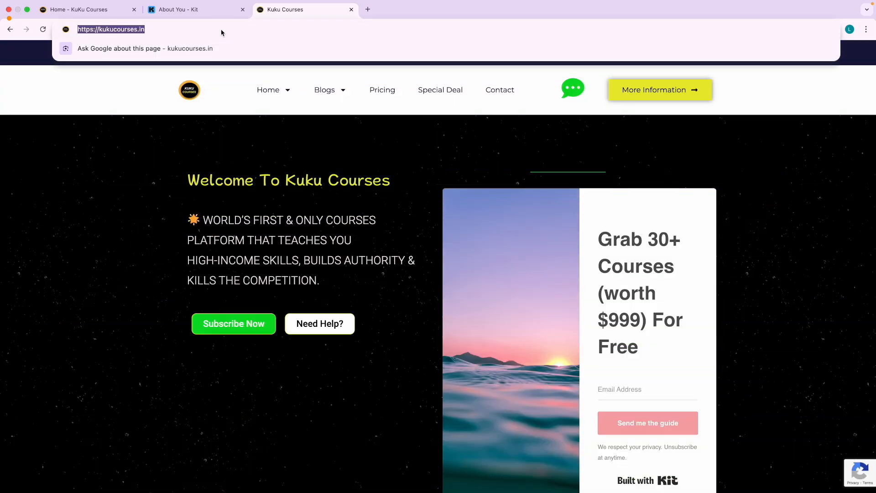
pyautogui.click(196, 10)
pyautogui.click(204, 286)
pyautogui.press('super+v')
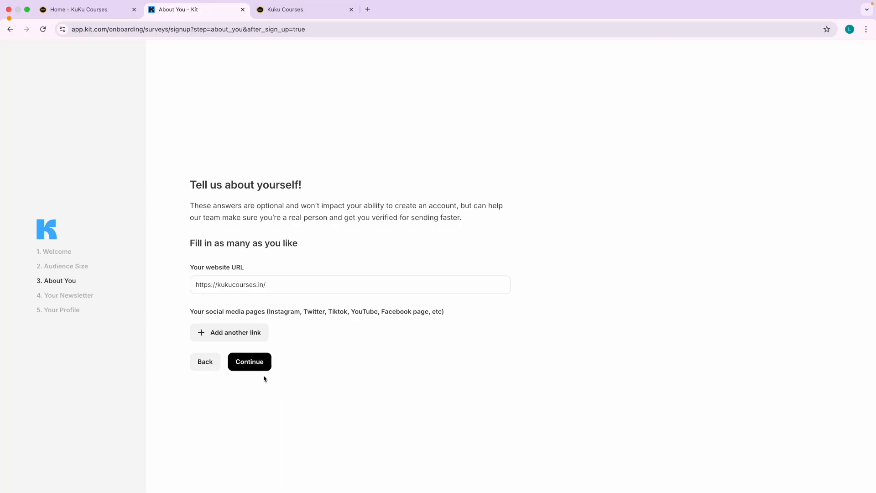
pyautogui.click(253, 365)
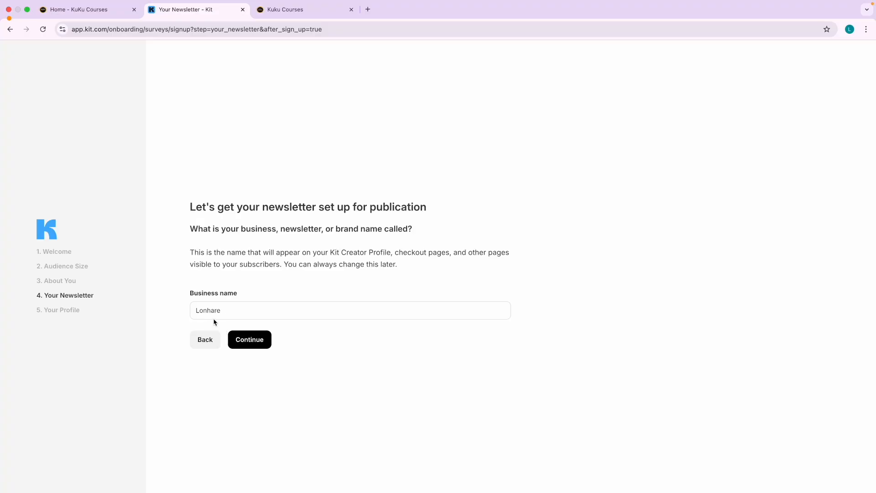
# Accept the business name and Kit domain, and choose Designer, Entrepreneur and Marketer as creator types.
pyautogui.click(262, 341)
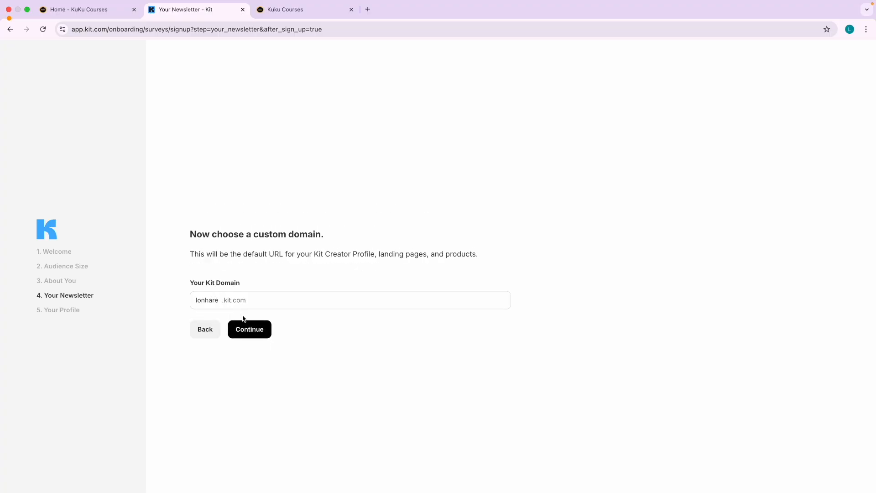
pyautogui.click(251, 332)
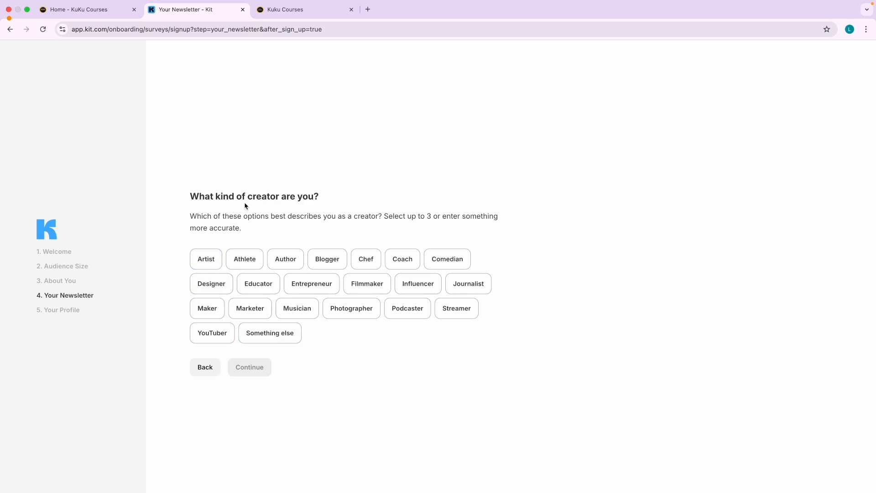
pyautogui.tripleClick(293, 200)
pyautogui.click(304, 210)
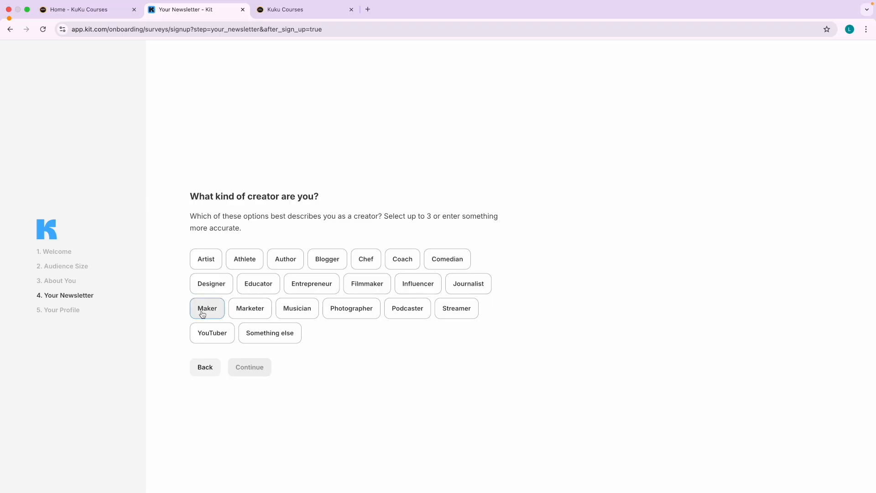
pyautogui.click(323, 262)
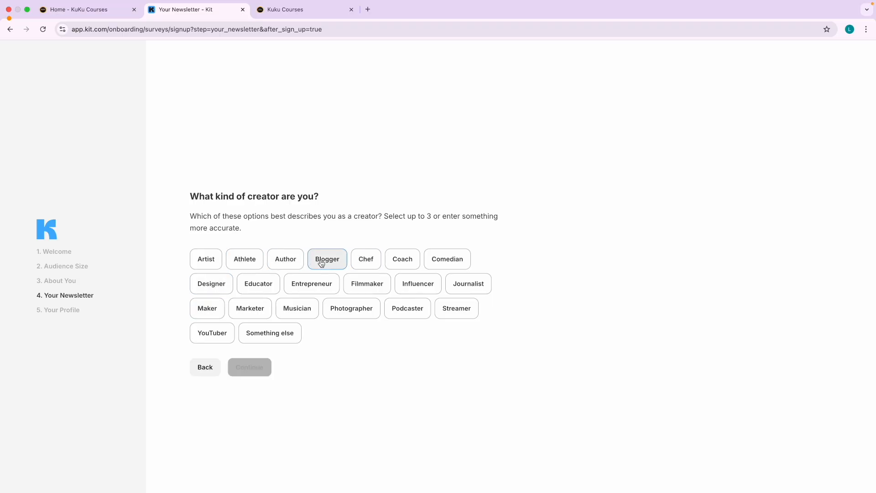
pyautogui.click(223, 287)
pyautogui.click(320, 289)
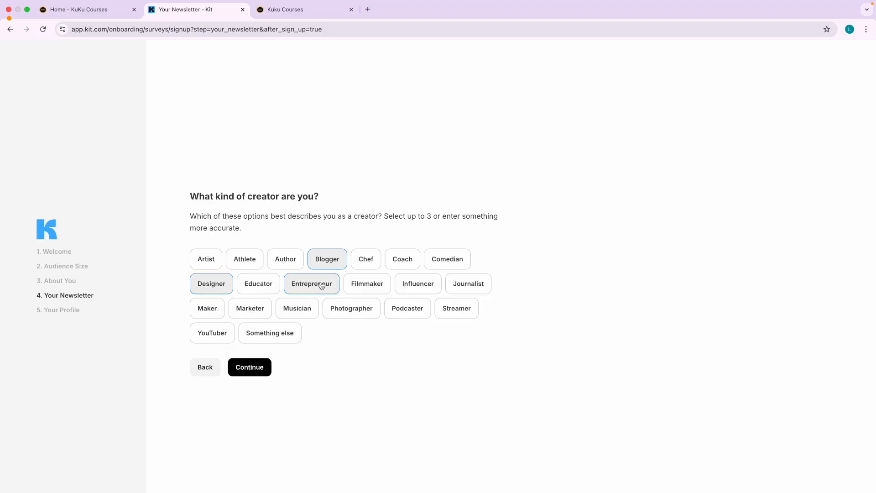
pyautogui.click(326, 263)
pyautogui.click(242, 327)
pyautogui.click(249, 310)
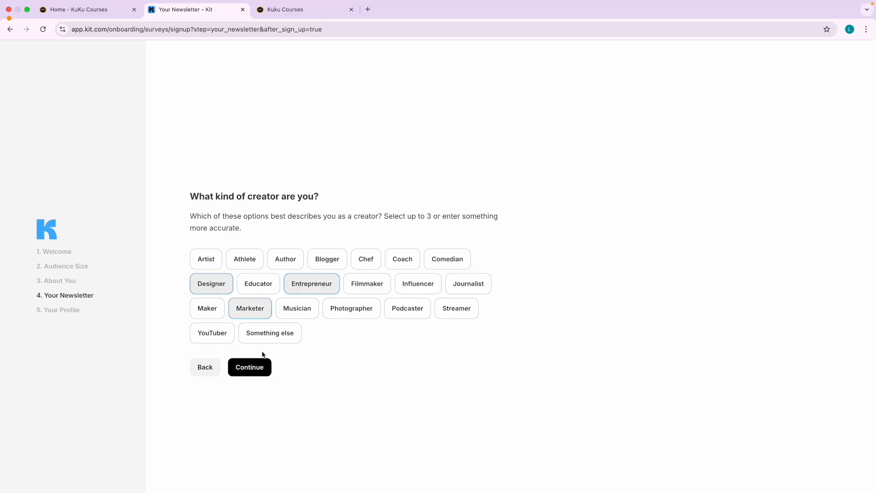
pyautogui.click(243, 366)
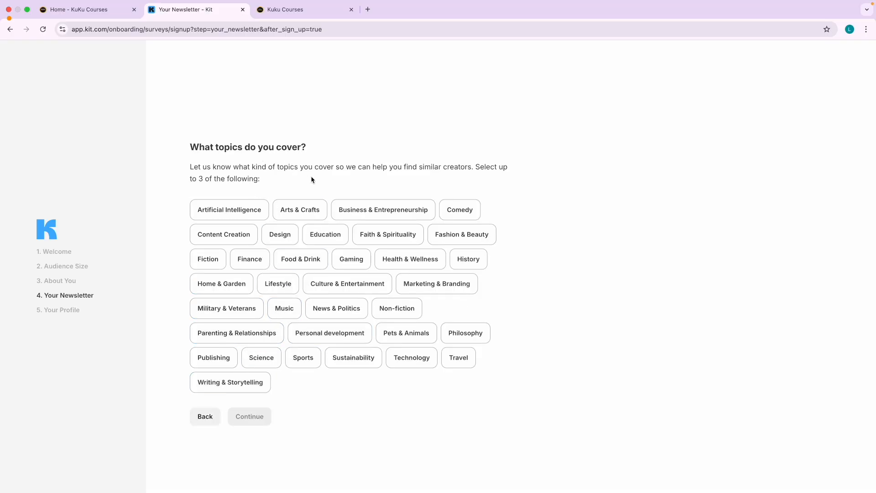
# Choose Artificial Intelligence and Marketing & Branding as topics and continue to the profile step.
pyautogui.click(264, 208)
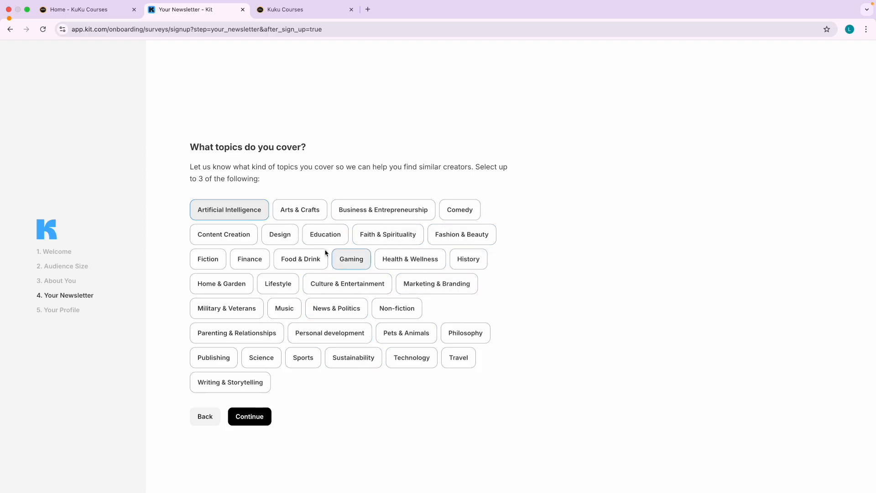
pyautogui.click(213, 291)
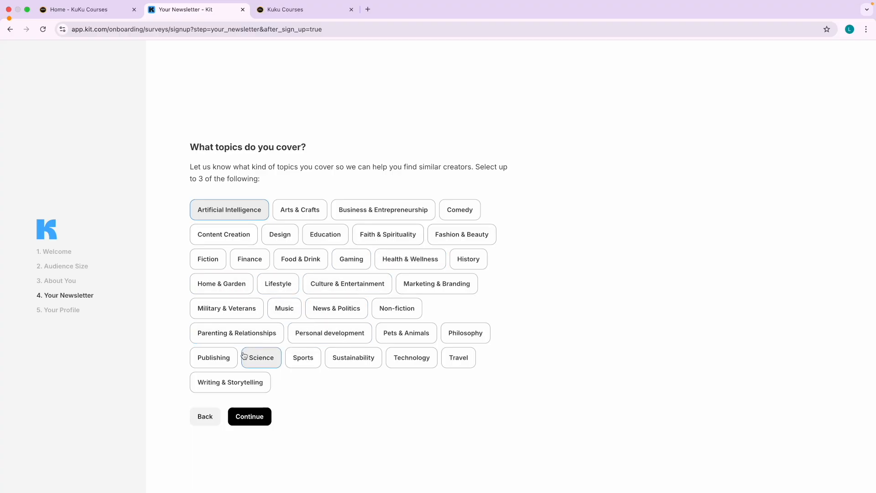
pyautogui.click(436, 281)
pyautogui.click(251, 415)
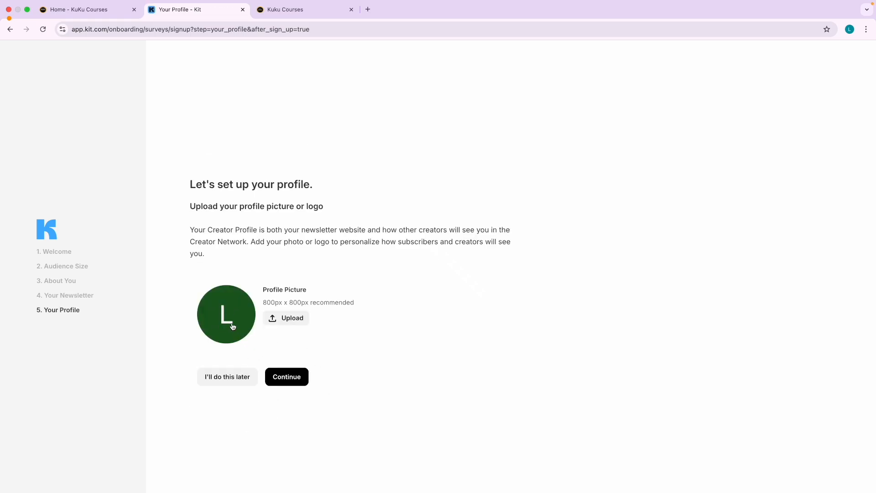
# Upload the cartoon avatar PNG from the BC folder through the Media Gallery as the profile picture.
pyautogui.click(286, 318)
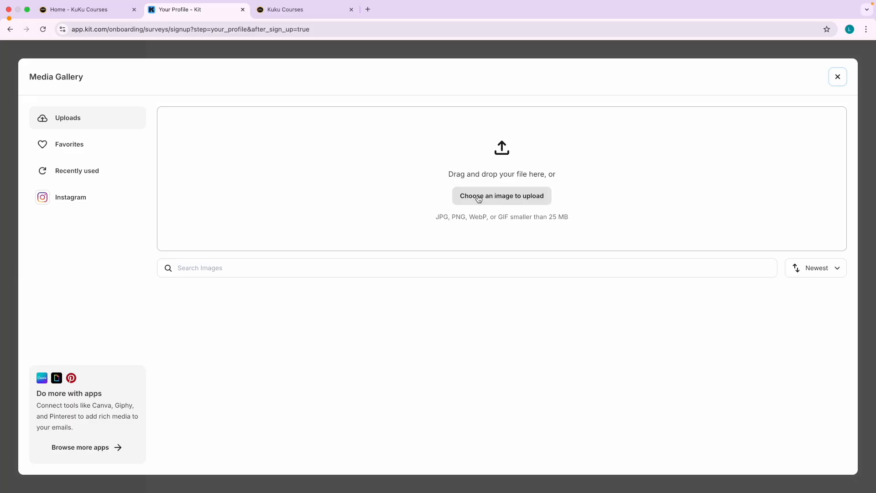
pyautogui.click(78, 153)
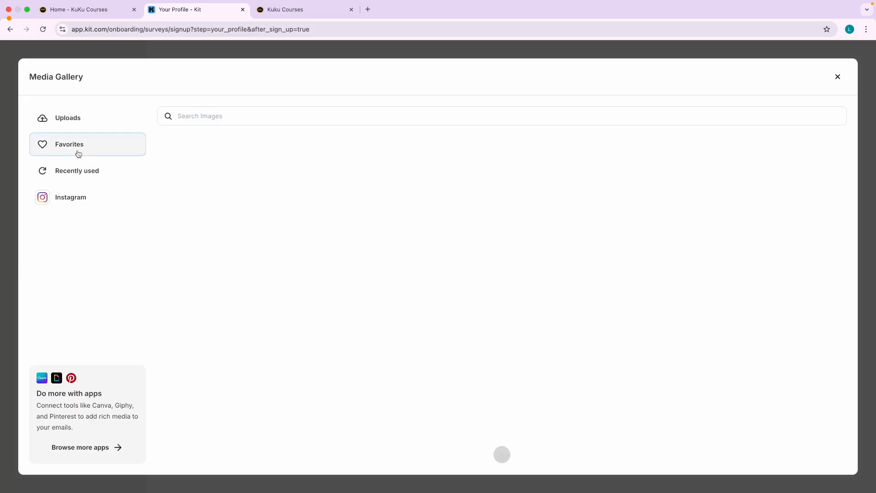
pyautogui.click(85, 172)
pyautogui.click(86, 196)
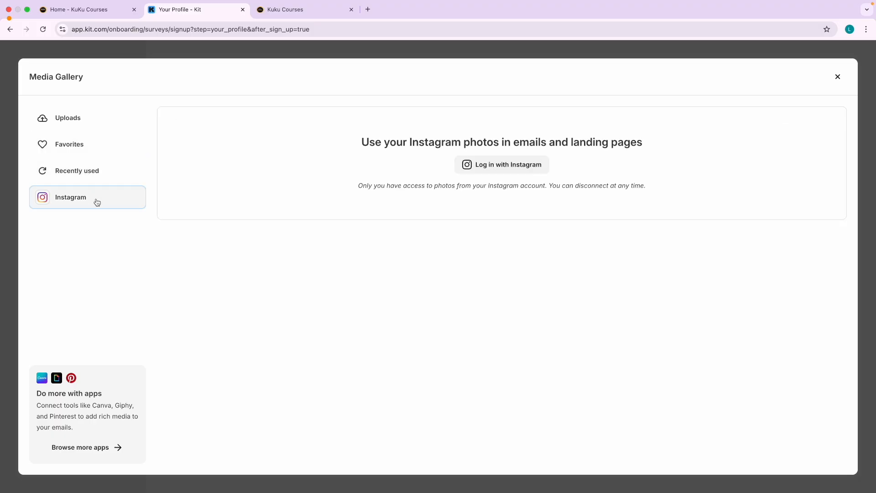
pyautogui.click(93, 130)
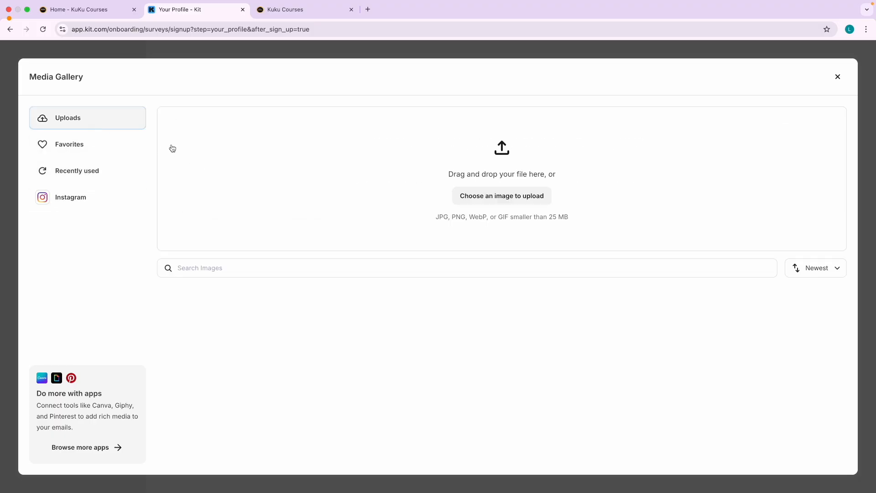
pyautogui.click(353, 217)
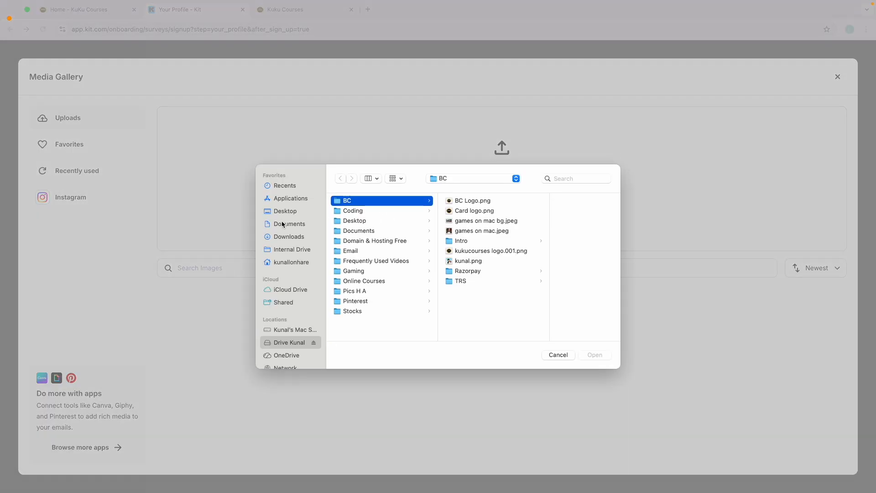
pyautogui.click(467, 261)
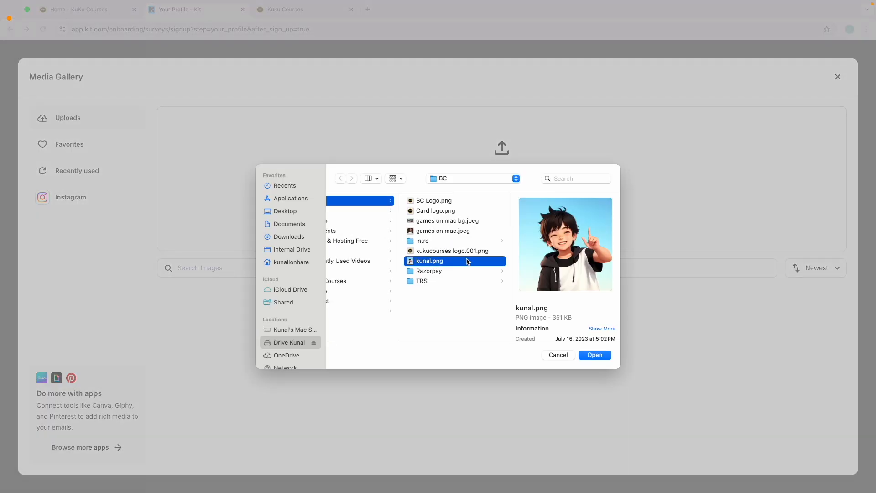
pyautogui.doubleClick(467, 261)
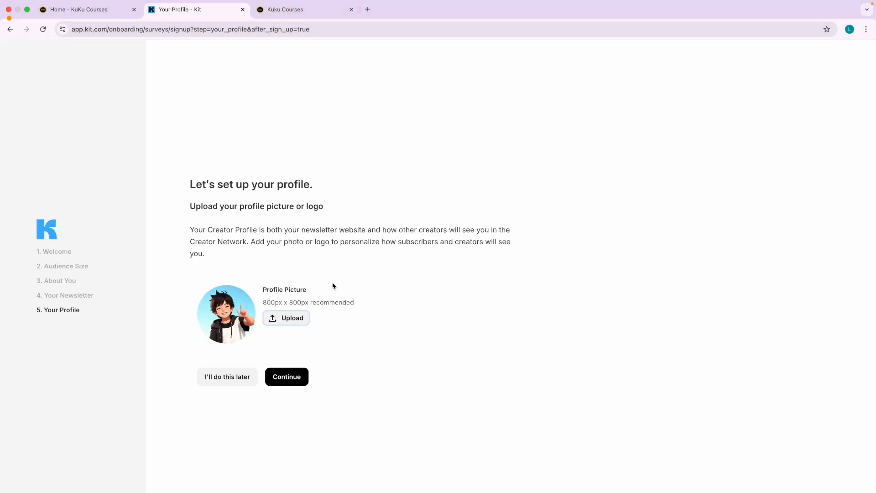
# Move to the bio step, leave the prefilled newsletter bio unchanged, and finish onboarding.
pyautogui.click(296, 379)
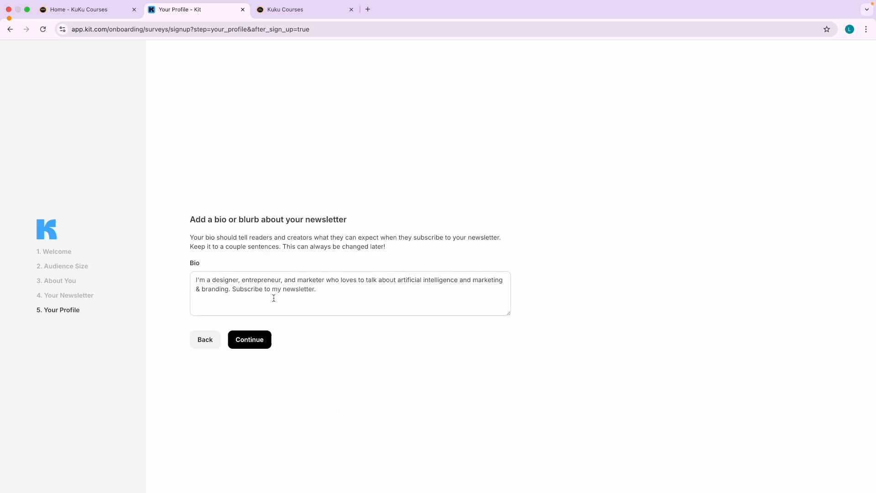
pyautogui.click(325, 290)
pyautogui.click(297, 335)
pyautogui.click(254, 349)
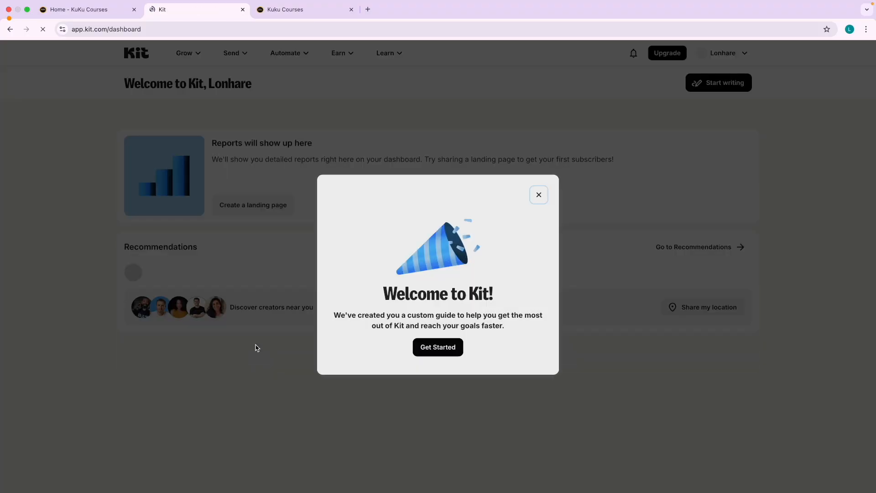
# Close the Welcome to Kit popup and the Tasks guide panel.
pyautogui.click(538, 194)
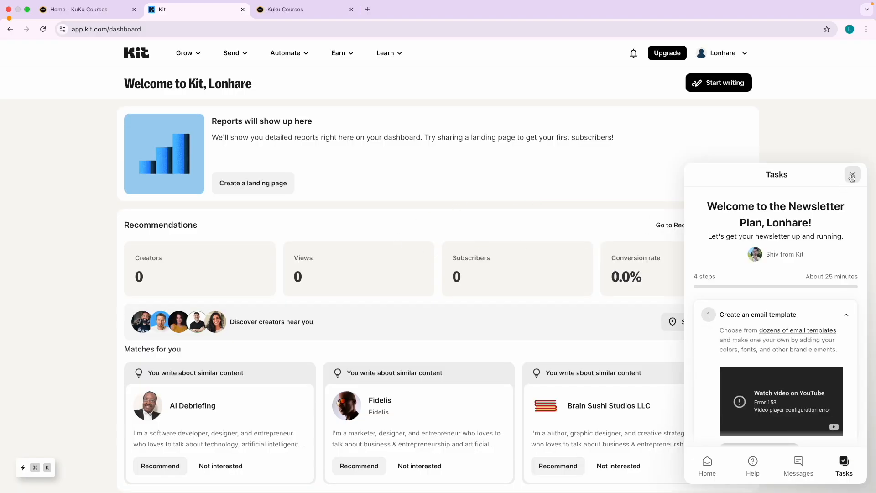
pyautogui.click(852, 176)
pyautogui.scroll(-1, 276, 281)
pyautogui.scroll(1, 243, 318)
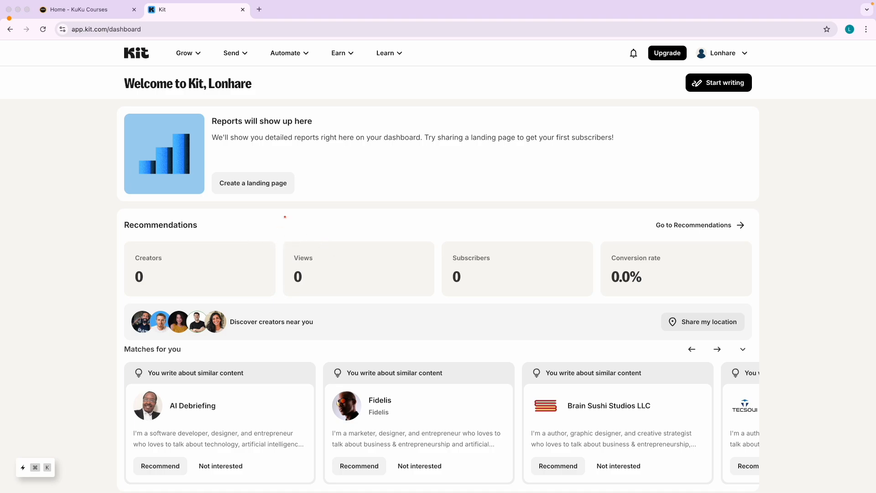
# Open the Grow menu to see audience-growth options like landing pages and forms.
pyautogui.hotkey('ctrl', 'a')
pyautogui.moveTo(200, 108)
pyautogui.mouseDown()
pyautogui.moveTo(192, 57)
pyautogui.moveTo(187, 68)
pyautogui.moveTo(198, 62)
pyautogui.mouseUp()
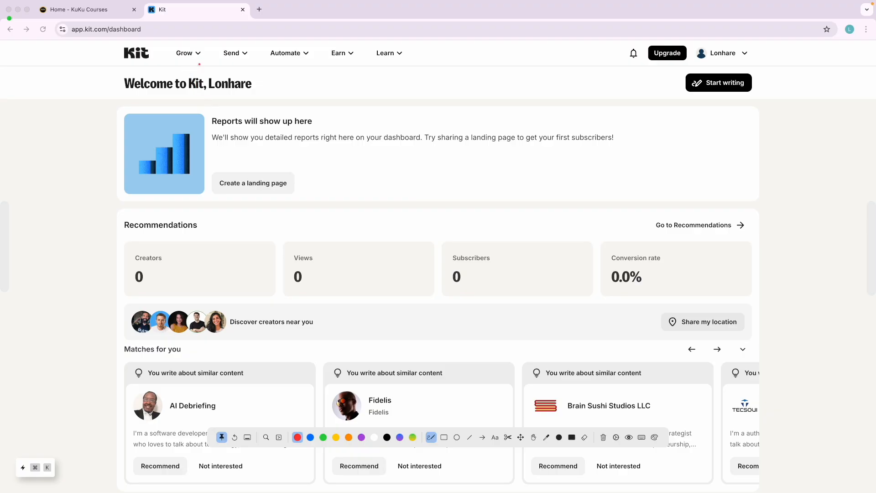
pyautogui.press('Escape')
pyautogui.click(193, 54)
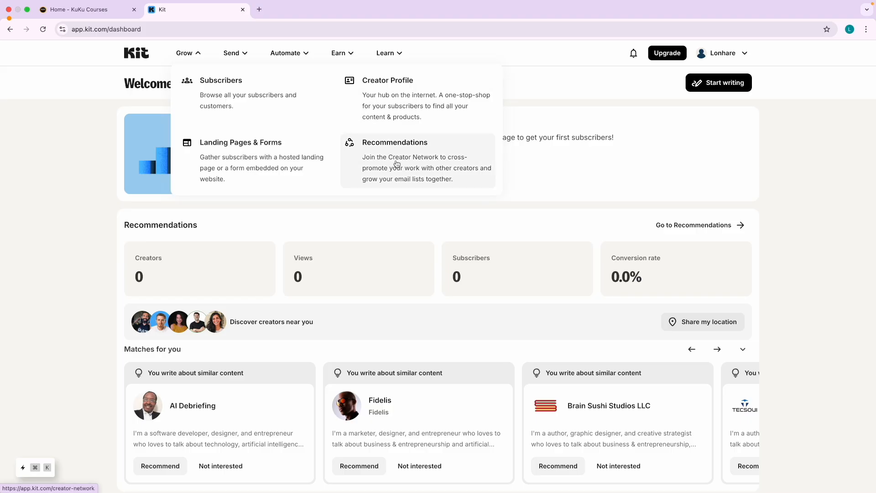
# Show the email sending features and mark Broadcasts and Sequences in red.
pyautogui.click(238, 55)
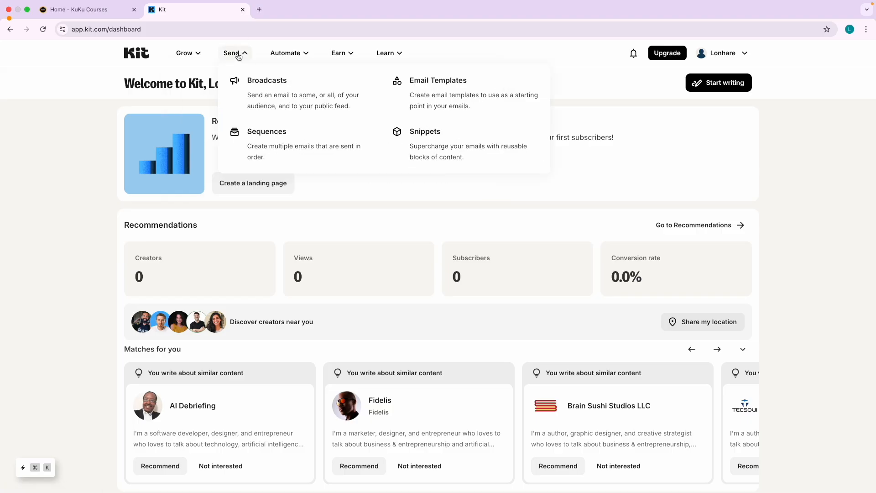
pyautogui.hotkey('alt', 'Tab')
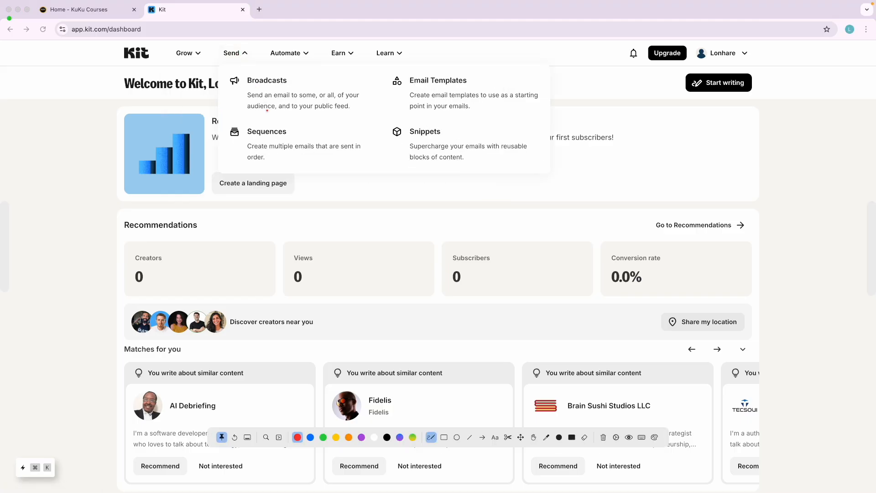
pyautogui.moveTo(237, 42)
pyautogui.mouseDown()
pyautogui.moveTo(215, 67)
pyautogui.moveTo(197, 40)
pyautogui.mouseUp()
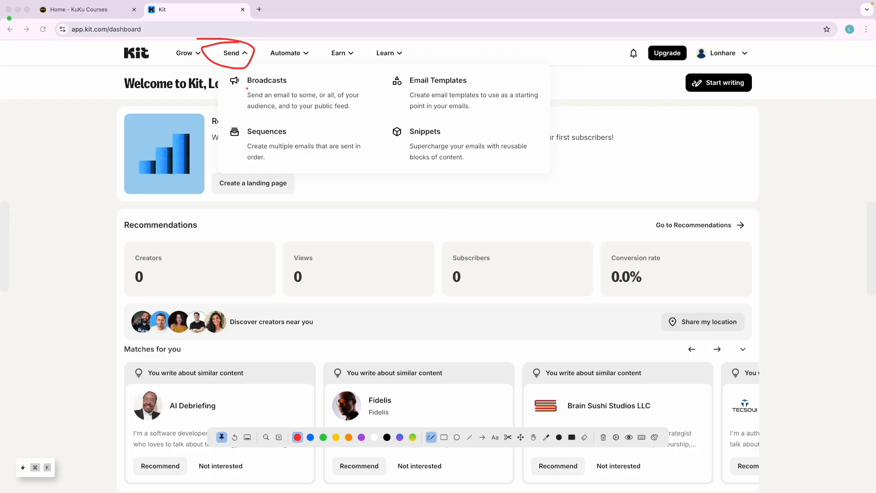
pyautogui.moveTo(247, 89); pyautogui.dragTo(289, 85)
pyautogui.moveTo(250, 143); pyautogui.dragTo(303, 142)
pyautogui.press('Escape')
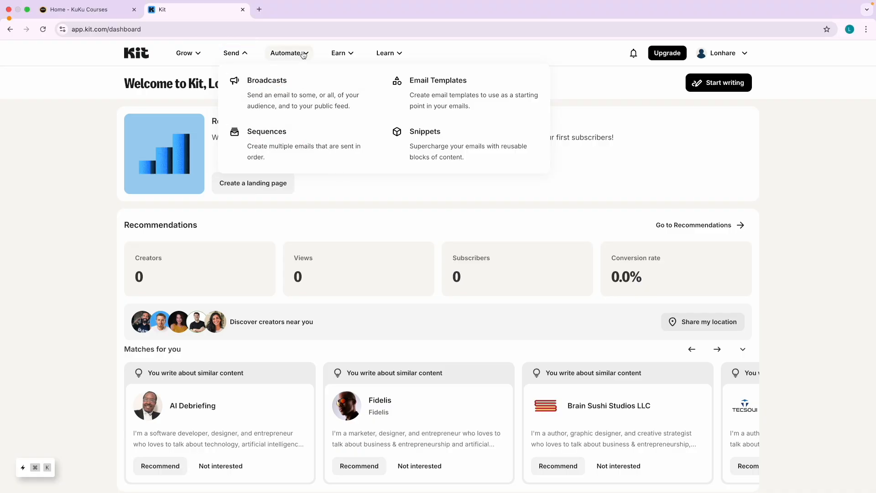
# Show the Automate menu, mark Visual Automations, Apps, RSS and Rules, then clear the marks.
pyautogui.click(287, 53)
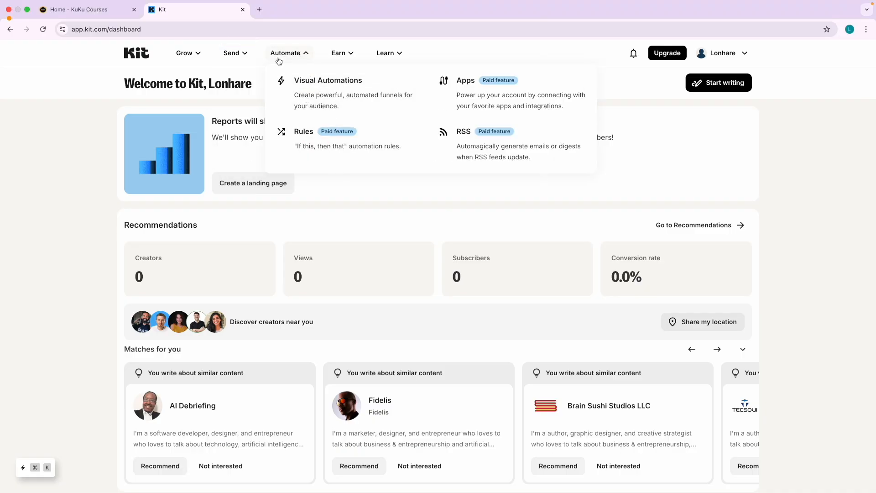
pyautogui.hotkey('ctrl', 'a')
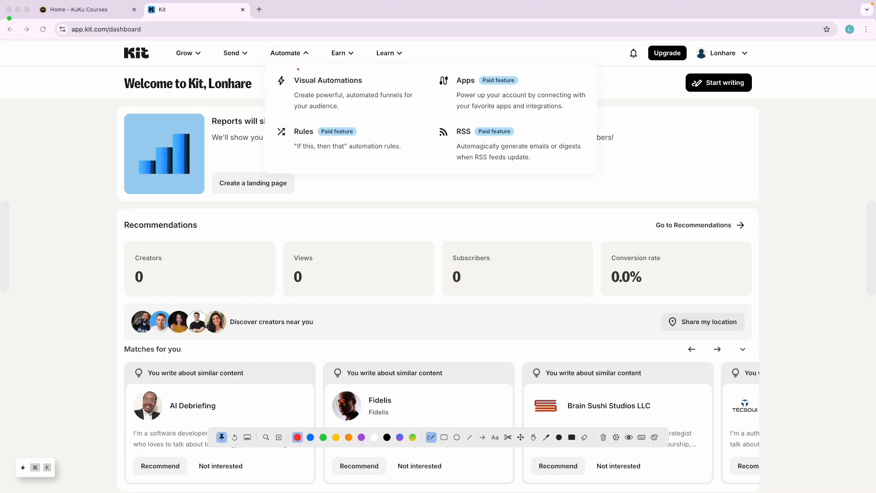
pyautogui.moveTo(296, 88)
pyautogui.mouseDown()
pyautogui.moveTo(342, 86)
pyautogui.moveTo(361, 100)
pyautogui.moveTo(342, 117)
pyautogui.mouseUp()
pyautogui.moveTo(473, 68)
pyautogui.mouseDown()
pyautogui.moveTo(442, 110)
pyautogui.moveTo(506, 62)
pyautogui.mouseUp()
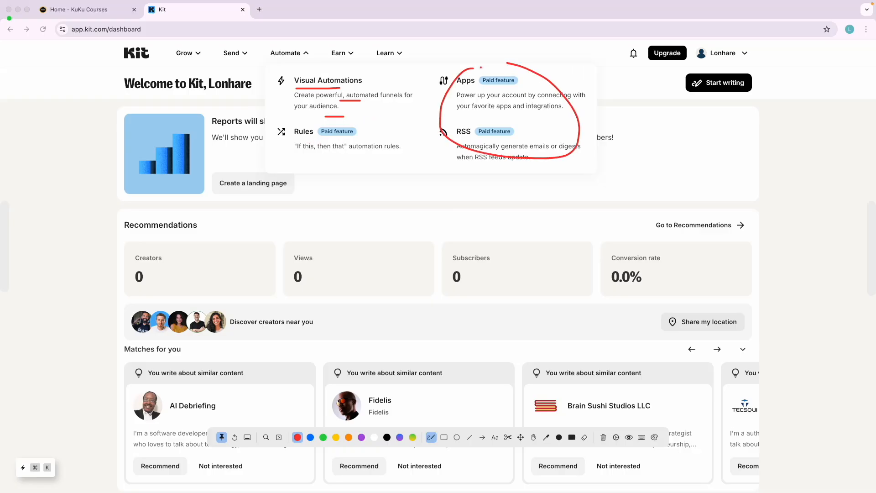
pyautogui.moveTo(378, 126)
pyautogui.mouseDown()
pyautogui.moveTo(269, 138)
pyautogui.moveTo(341, 122)
pyautogui.mouseUp()
pyautogui.press('Delete')
pyautogui.press('Escape')
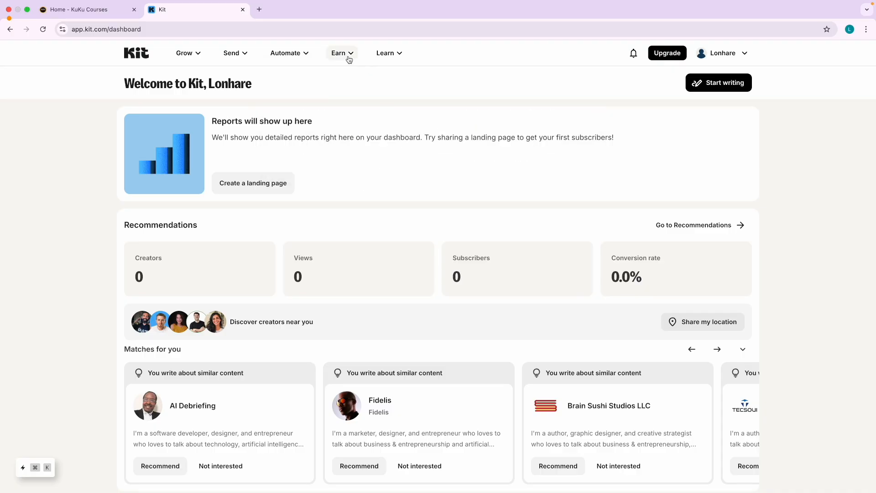
# Open the What's New updates panel and close it again.
pyautogui.moveTo(348, 58)
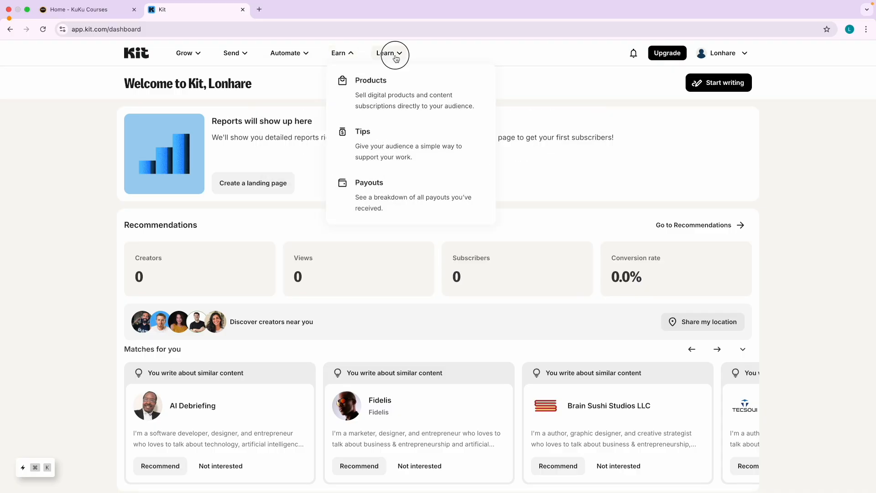
pyautogui.moveTo(395, 56)
pyautogui.scroll(-1, 357, 185)
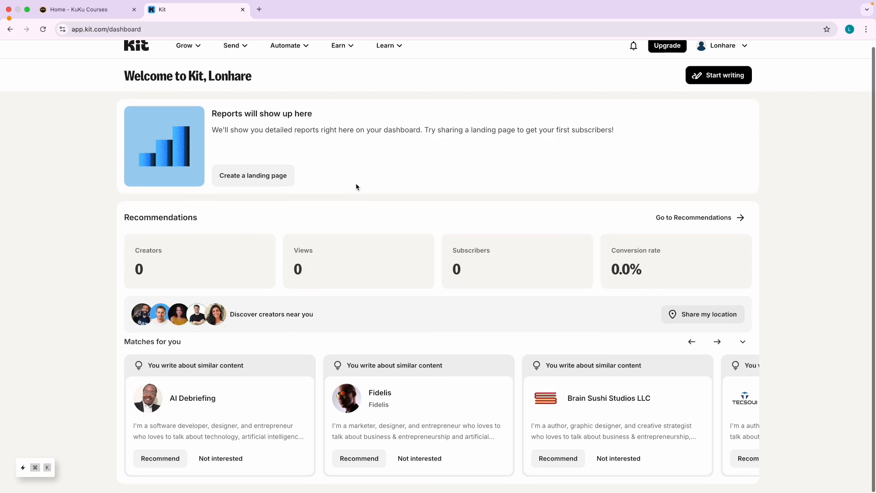
pyautogui.scroll(3, 357, 185)
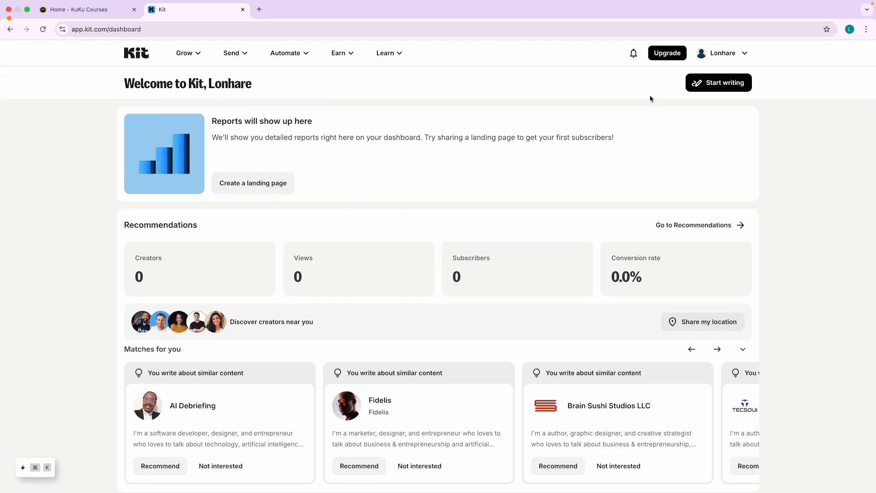
pyautogui.click(633, 53)
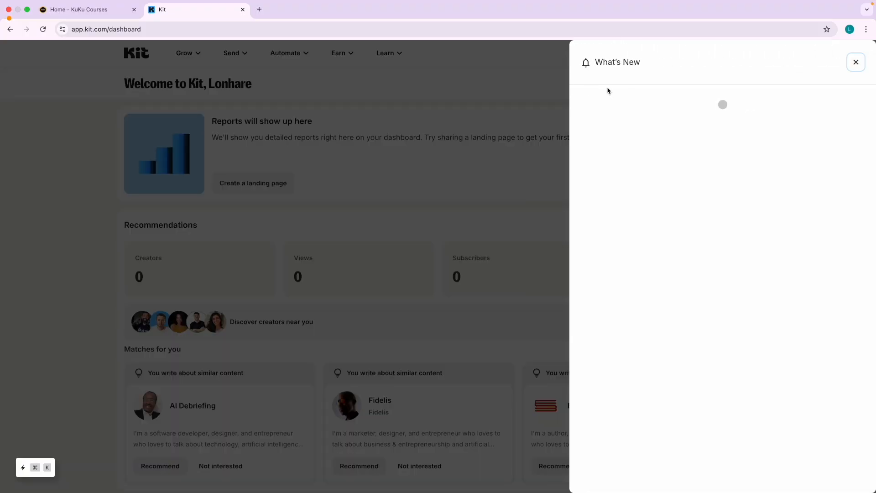
pyautogui.click(545, 188)
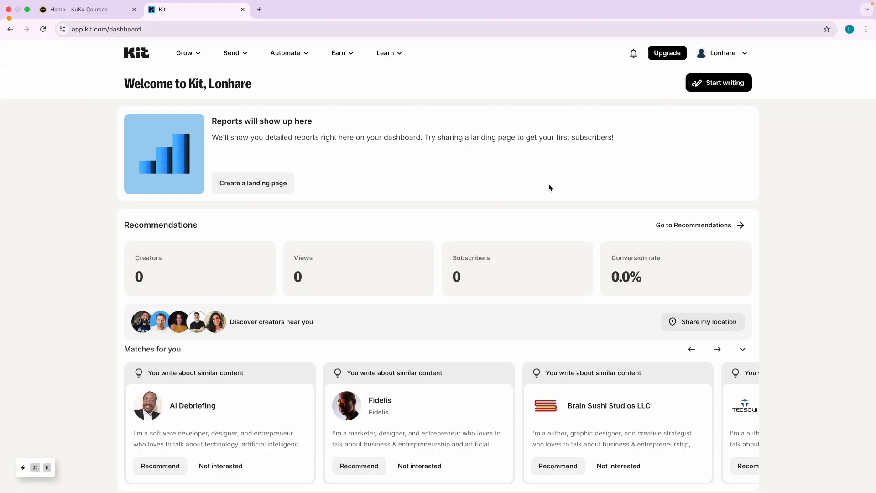
# View the Help getting-started Tasks panel, close it, and reopen the account dropdown.
pyautogui.click(733, 53)
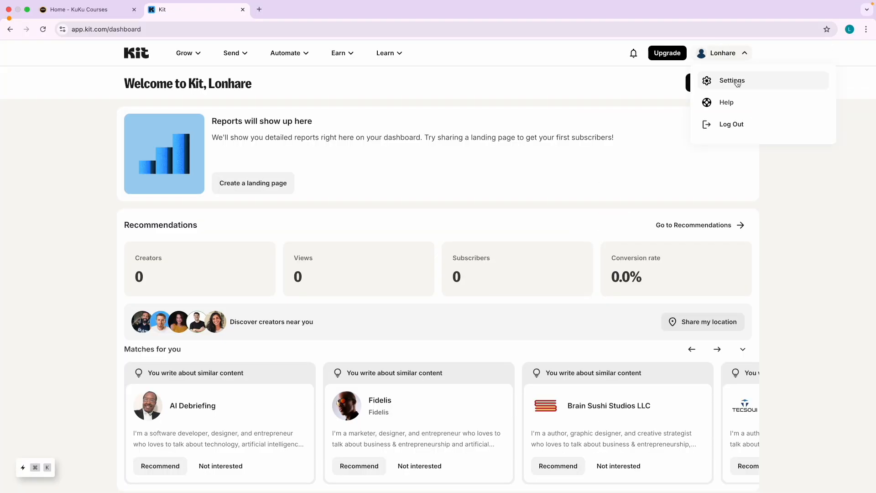
pyautogui.click(732, 105)
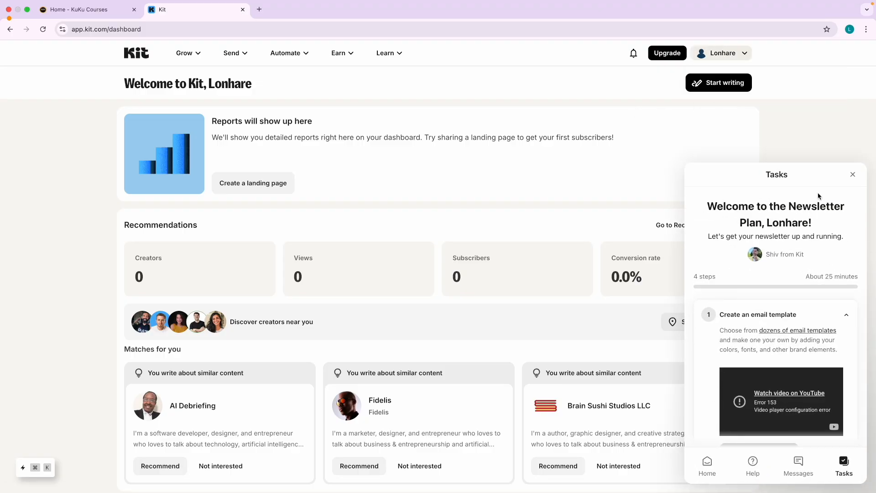
pyautogui.click(853, 175)
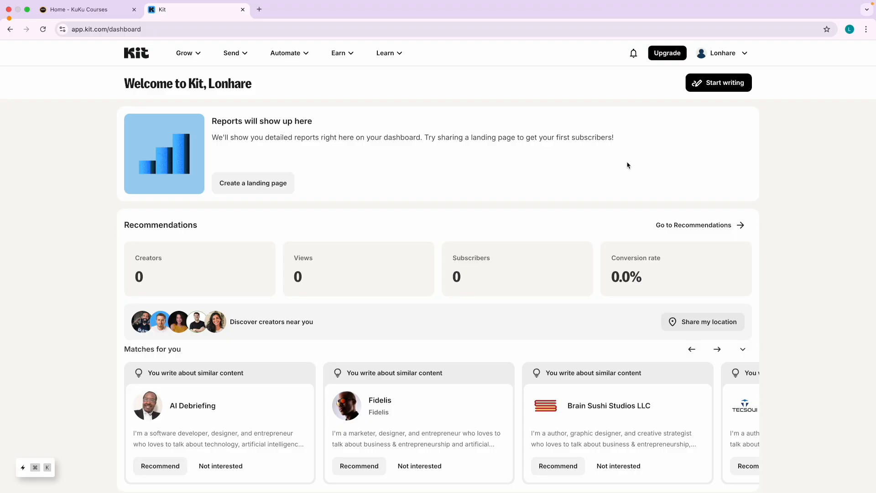
pyautogui.click(724, 53)
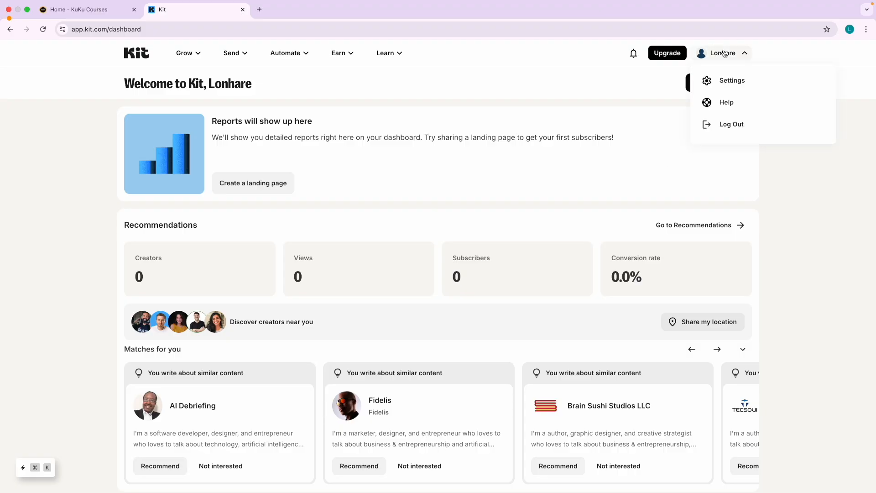
# Upload a chosen image as the account's new profile picture in Settings.
pyautogui.click(738, 87)
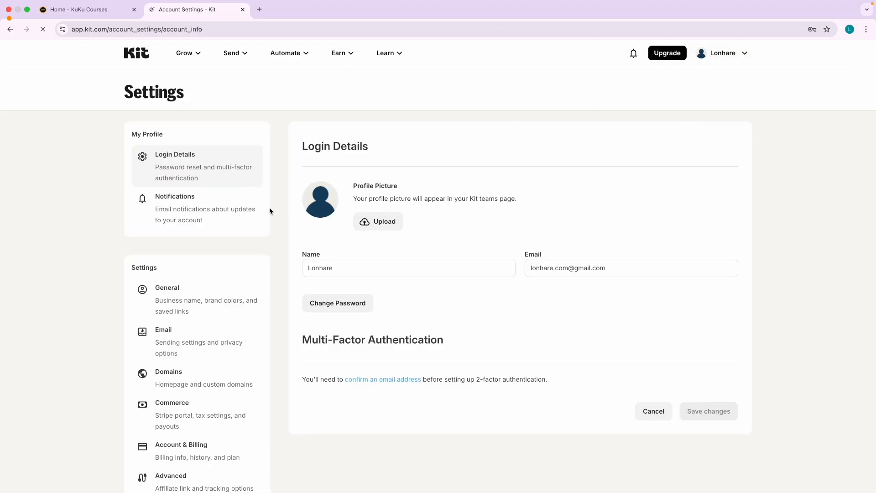
pyautogui.click(377, 222)
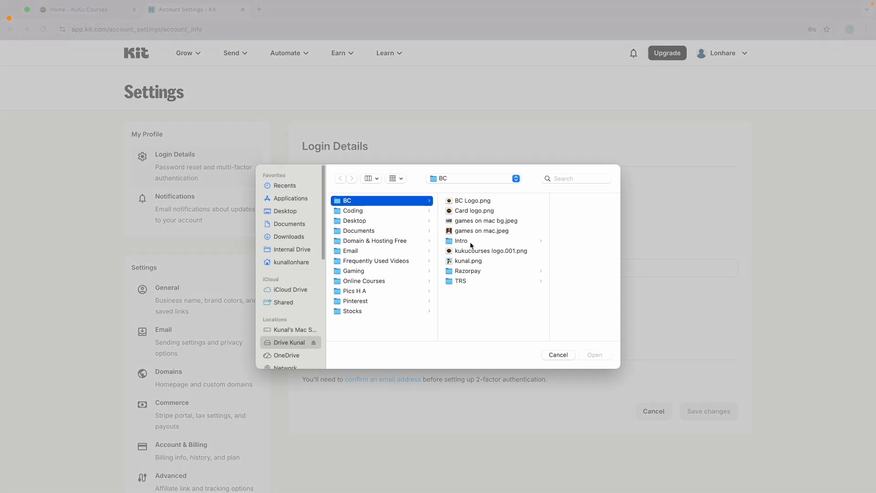
pyautogui.click(457, 262)
pyautogui.doubleClick(457, 261)
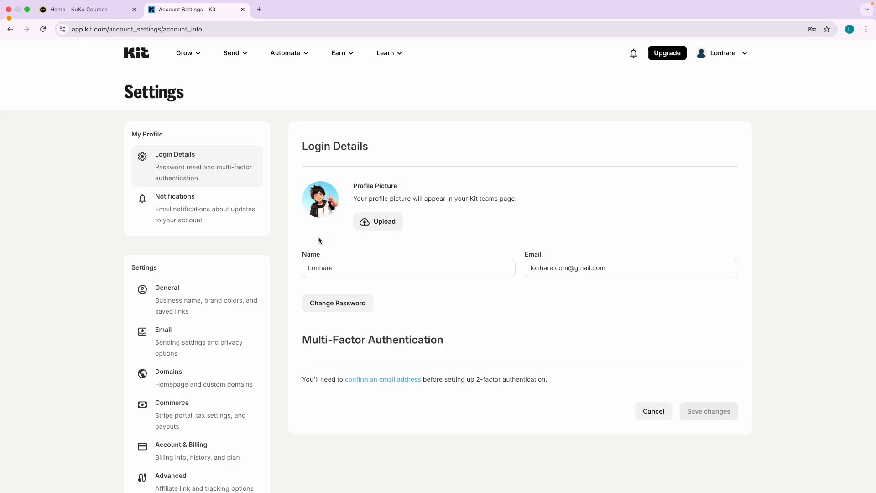
# Review the email notification settings, then go back to the dashboard's Grow options.
pyautogui.click(179, 220)
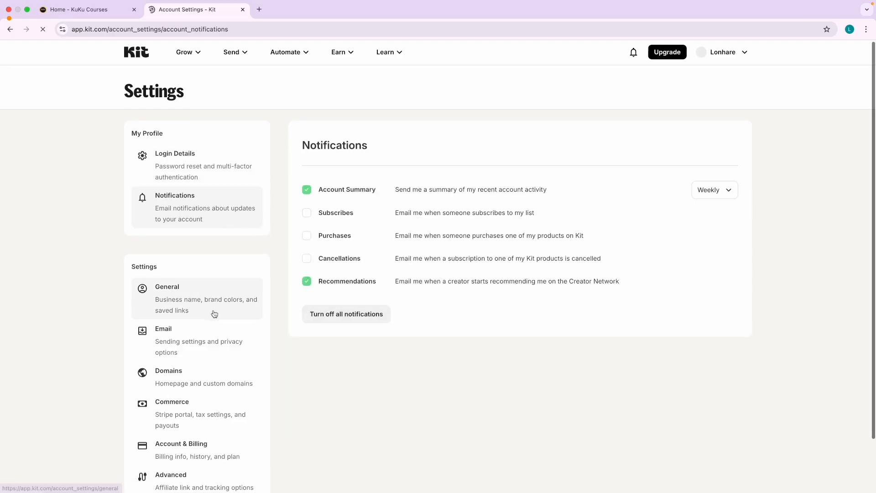
pyautogui.scroll(-2, 241, 263)
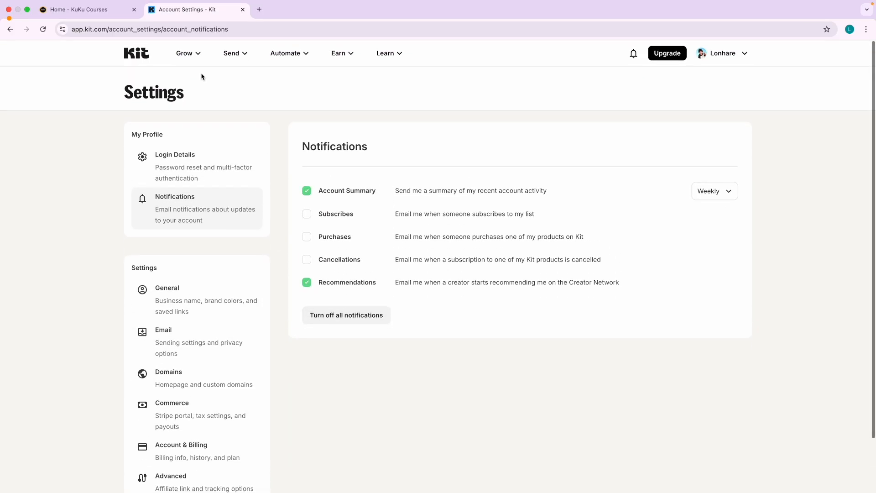
pyautogui.scroll(-2, 173, 429)
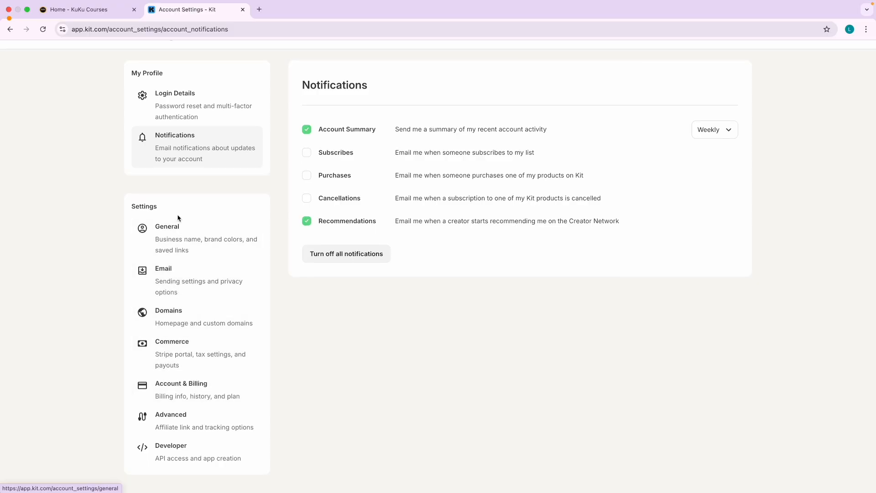
pyautogui.scroll(2, 150, 238)
pyautogui.click(141, 61)
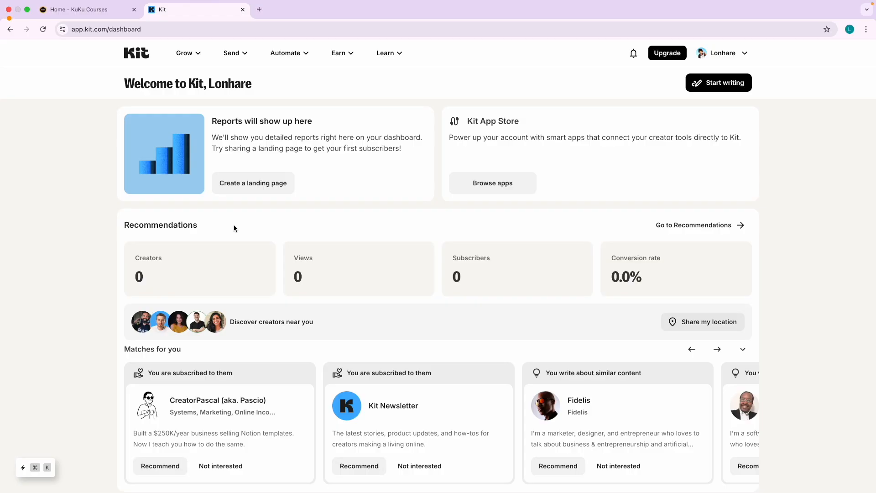
pyautogui.click(189, 56)
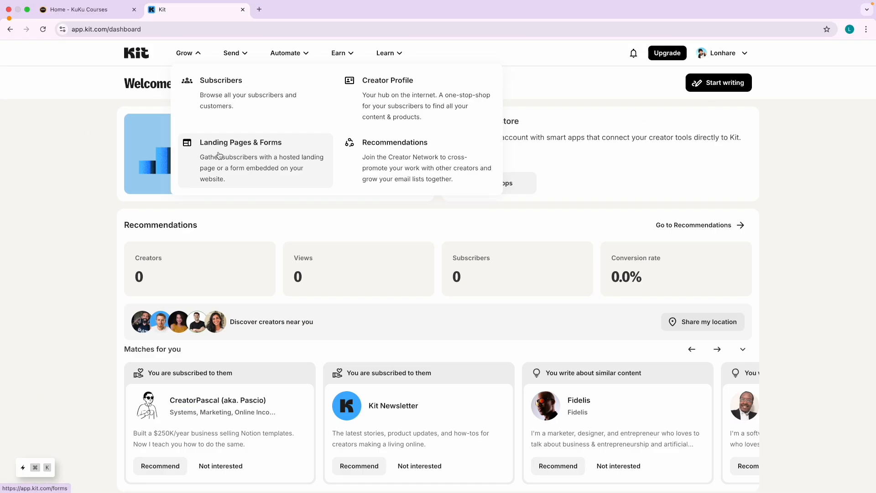
# Open Landing Pages & Forms, circle both options in red, and highlight the word 'Forms'.
pyautogui.click(219, 153)
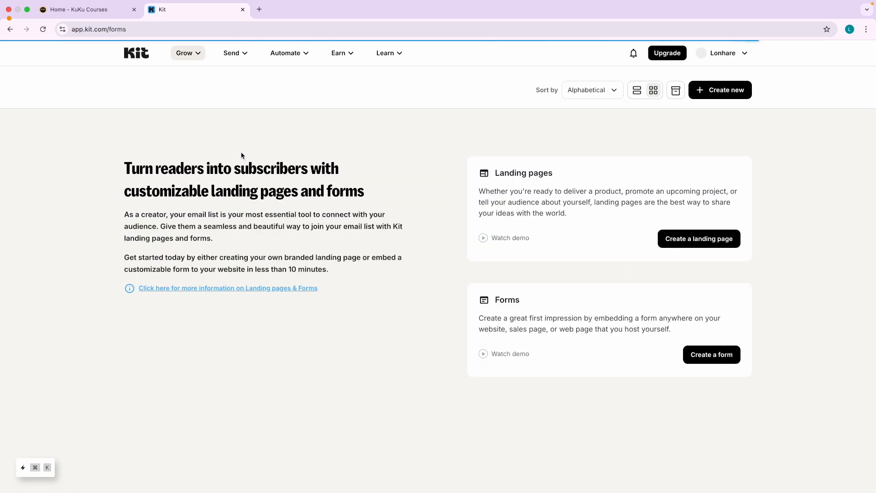
pyautogui.hotkey('ctrl', 'Tab')
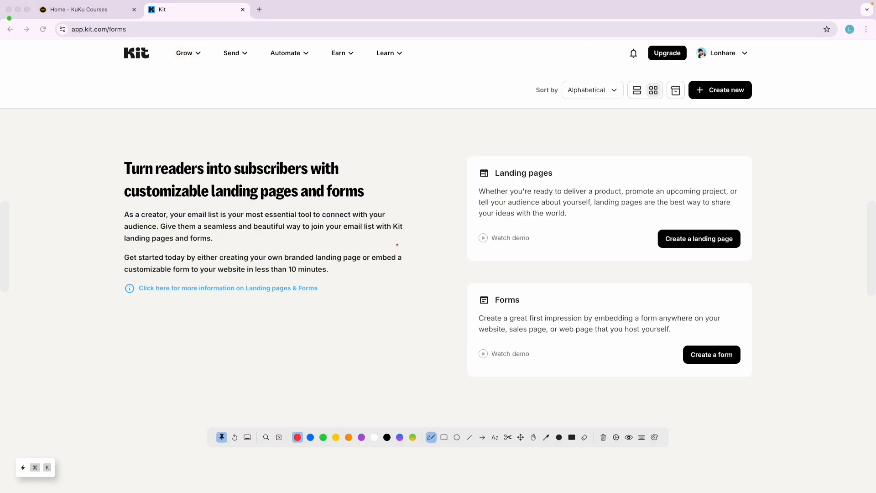
pyautogui.moveTo(467, 157)
pyautogui.mouseDown()
pyautogui.moveTo(624, 288)
pyautogui.moveTo(757, 182)
pyautogui.moveTo(481, 165)
pyautogui.mouseUp()
pyautogui.moveTo(546, 284)
pyautogui.mouseDown()
pyautogui.moveTo(456, 344)
pyautogui.moveTo(736, 388)
pyautogui.moveTo(490, 288)
pyautogui.mouseUp()
pyautogui.press('Escape')
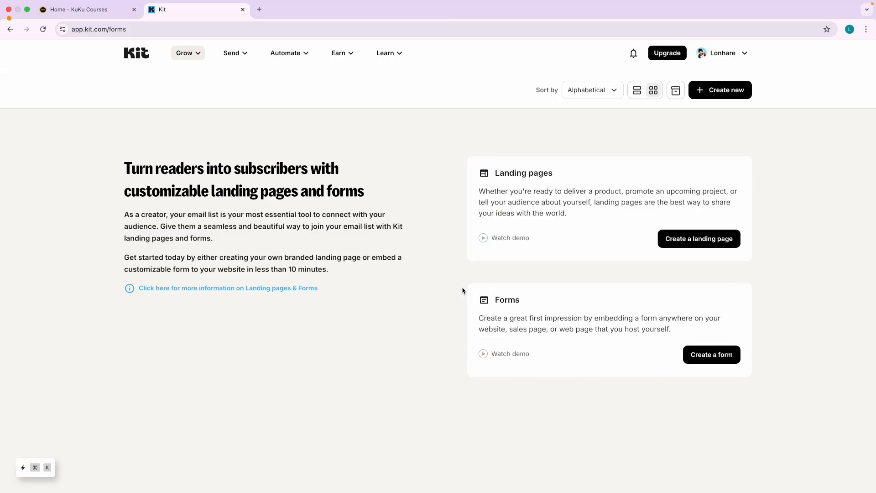
pyautogui.doubleClick(508, 301)
pyautogui.hotkey('ctrl', 'Left')
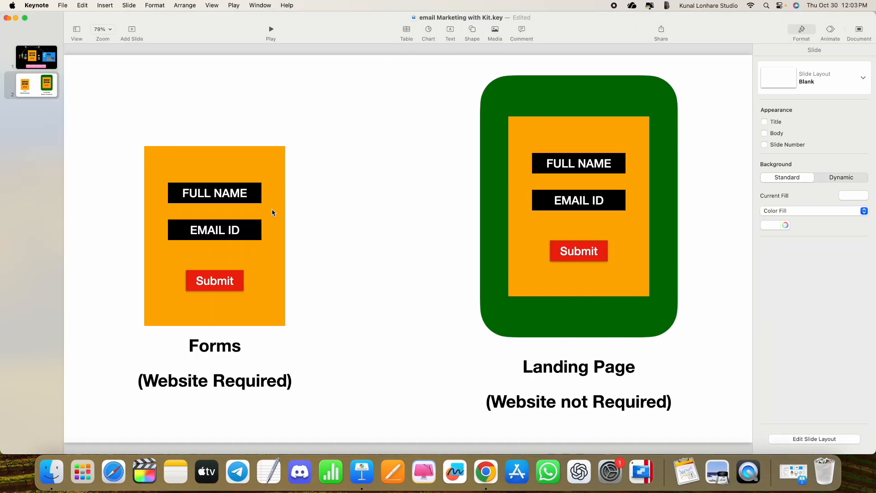
# Highlight the slide's '(Website Required)' and '(Website not Required)' captions, cross-checking 'Landing pages' in Kit.
pyautogui.click(273, 213)
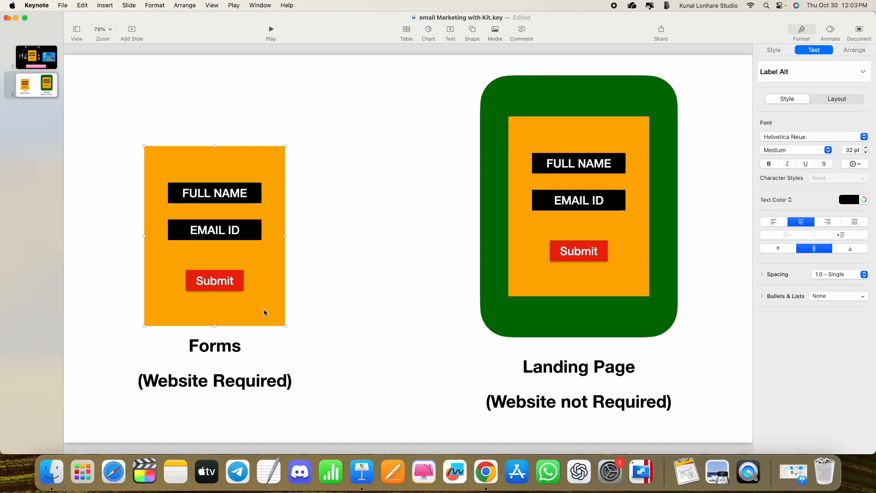
pyautogui.tripleClick(194, 380)
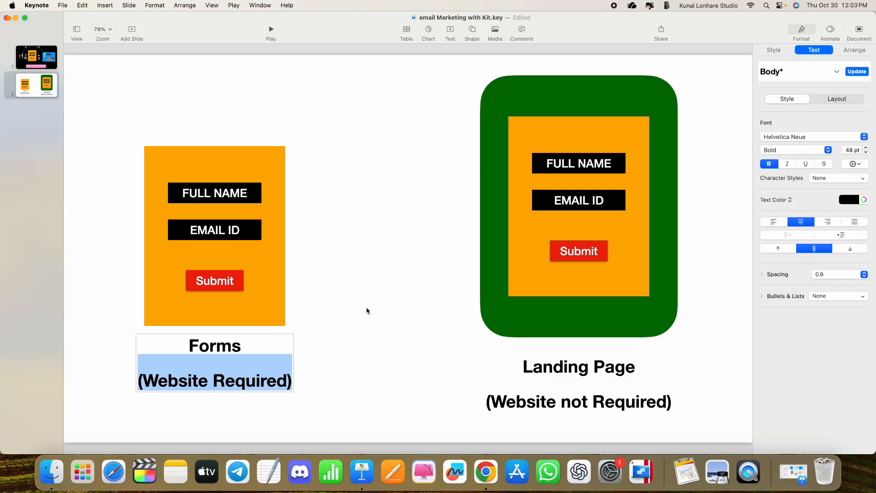
pyautogui.hotkey('ctrl', 'Right')
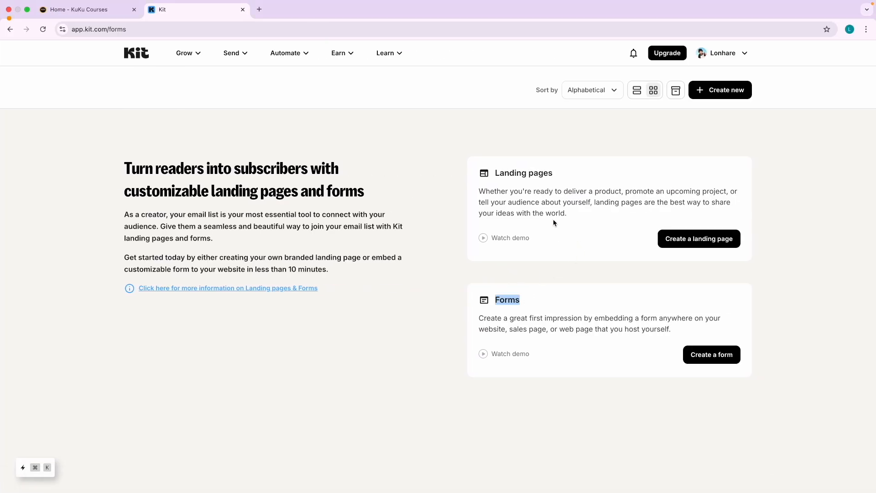
pyautogui.doubleClick(541, 174)
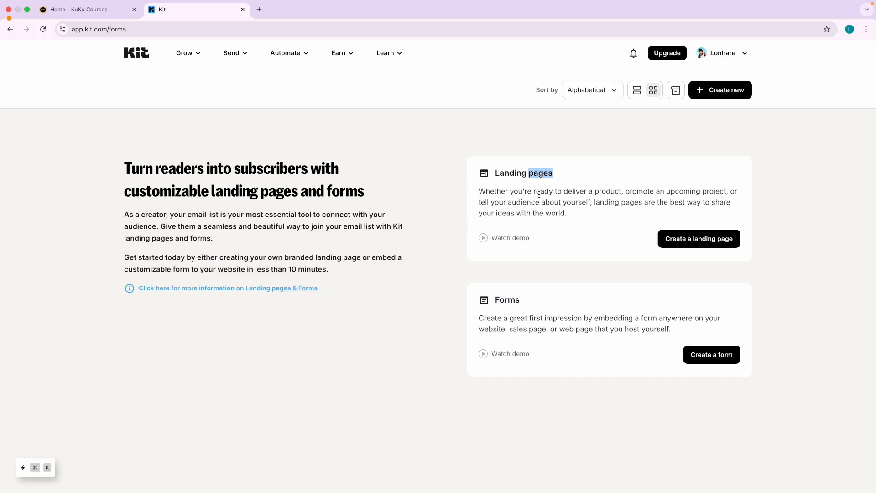
pyautogui.hotkey('ctrl', 'Left')
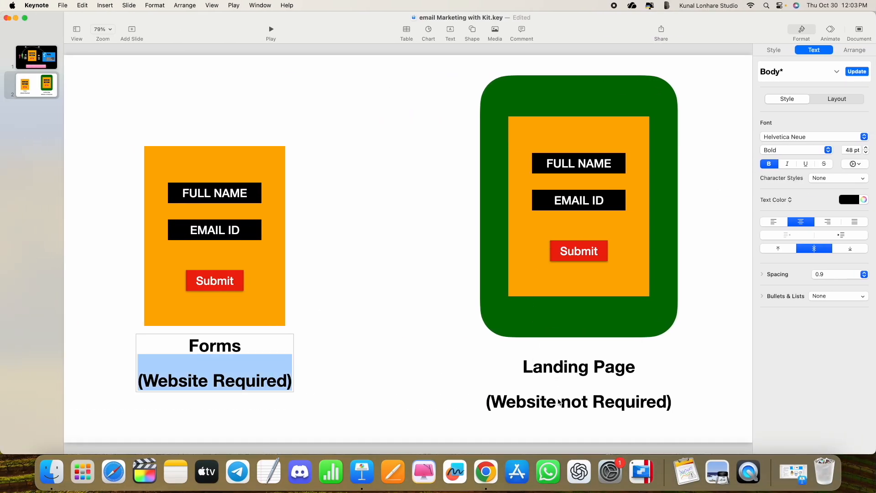
pyautogui.tripleClick(559, 402)
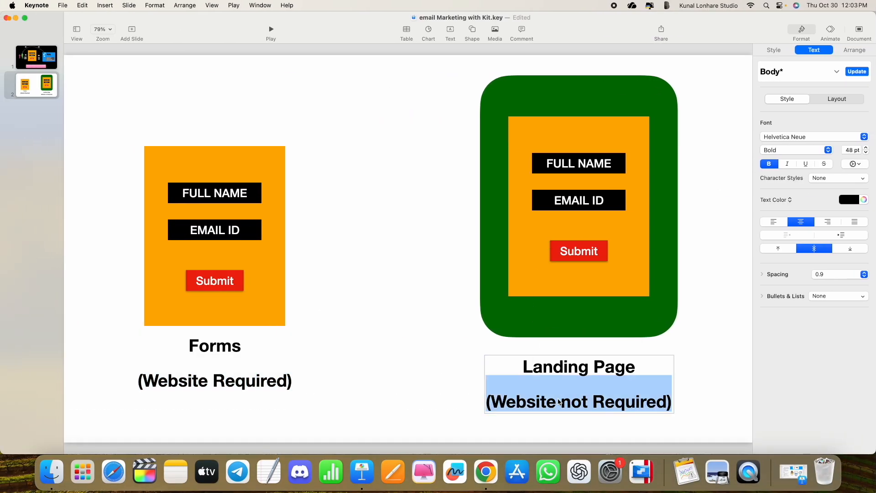
pyautogui.click(471, 362)
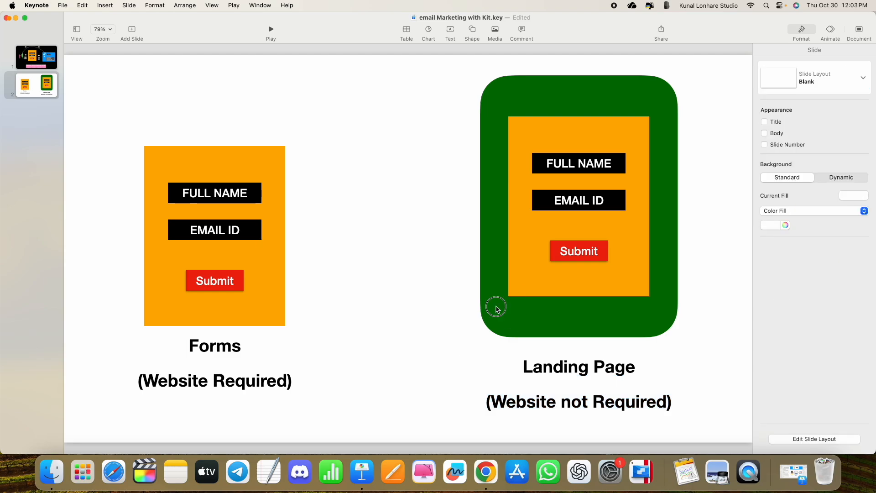
pyautogui.hotkey('ctrl', 'Right')
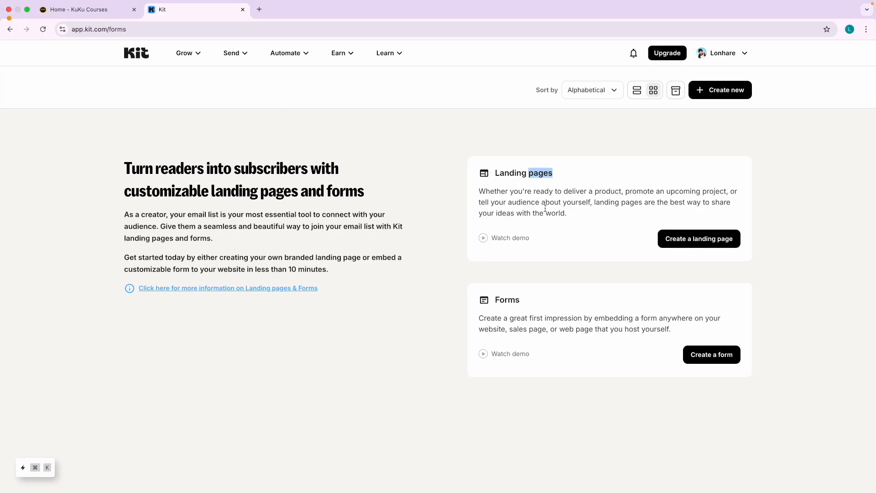
pyautogui.click(439, 247)
pyautogui.doubleClick(506, 301)
pyautogui.click(413, 357)
pyautogui.scroll(5, 611, 319)
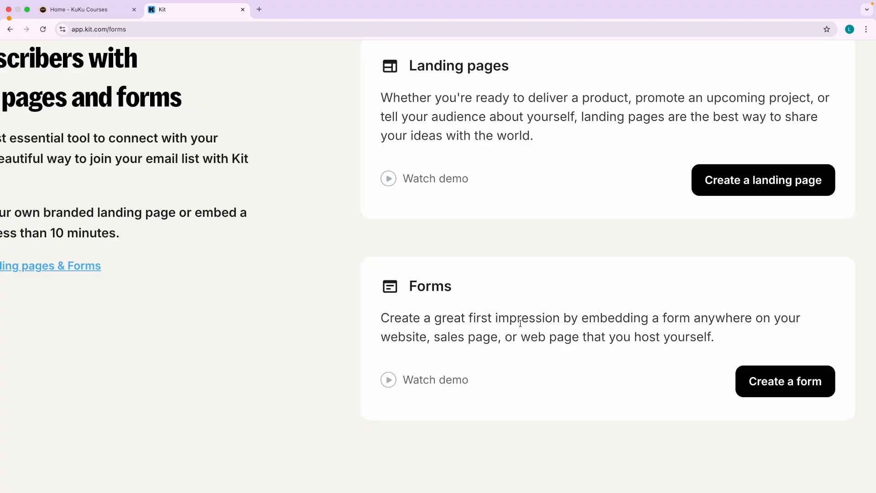
pyautogui.hscroll(3, 520, 323)
pyautogui.doubleClick(360, 296)
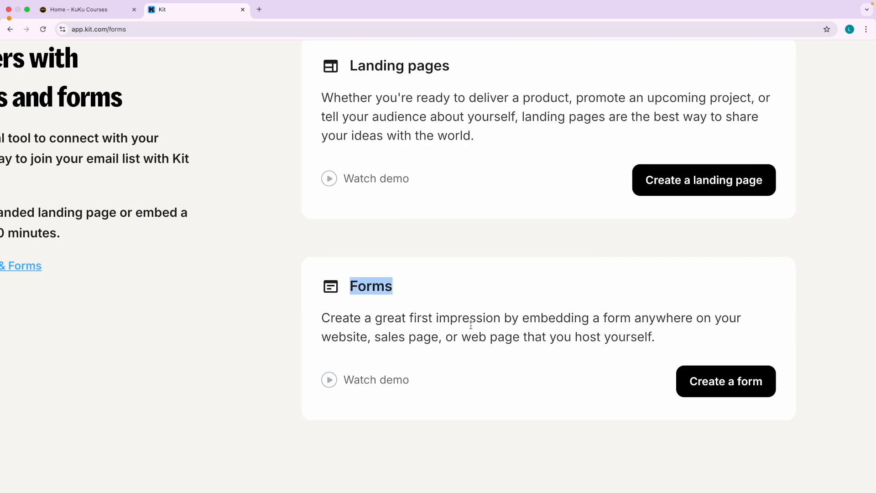
pyautogui.doubleClick(553, 319)
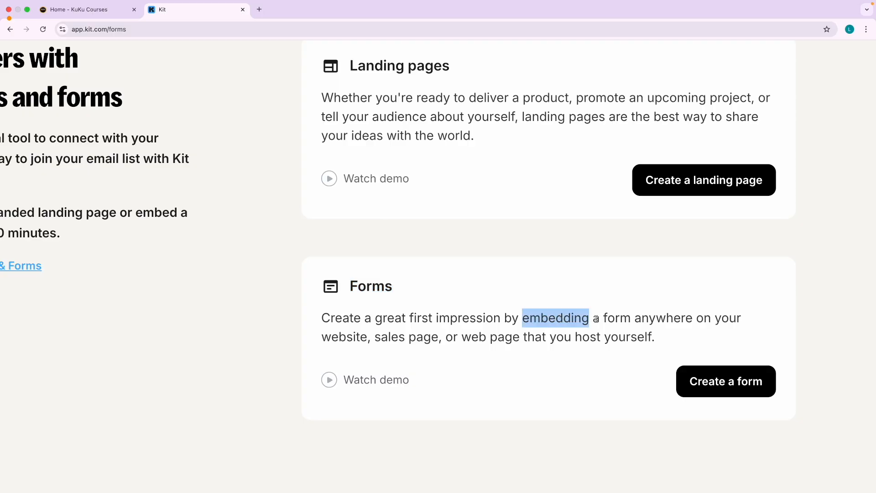
pyautogui.doubleClick(351, 340)
pyautogui.scroll(-5, 486, 340)
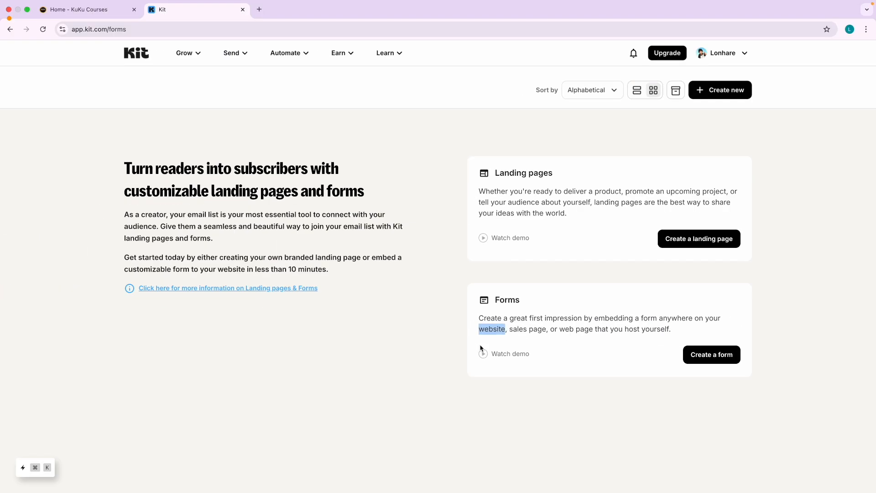
pyautogui.click(404, 315)
pyautogui.moveTo(627, 330); pyautogui.dragTo(666, 329)
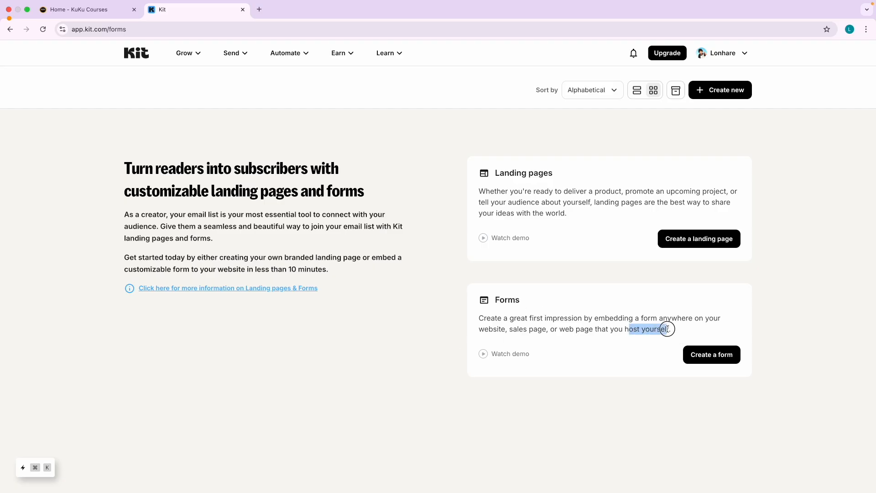
pyautogui.click(486, 339)
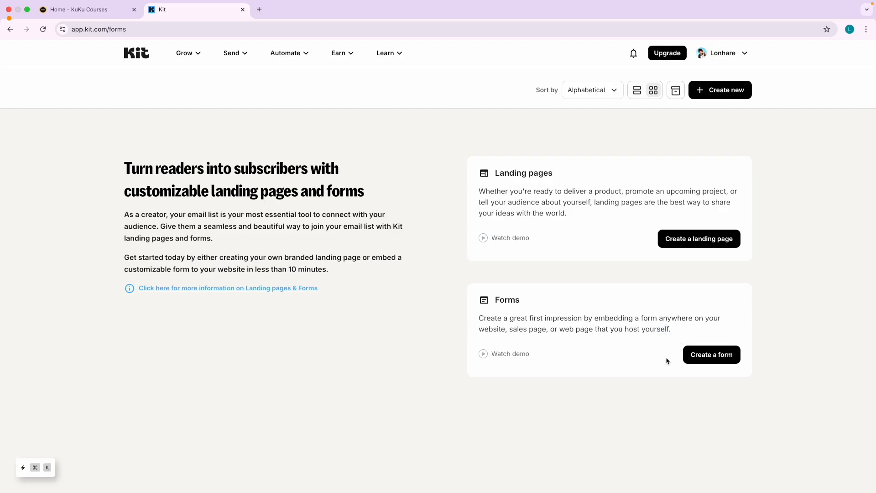
pyautogui.click(718, 355)
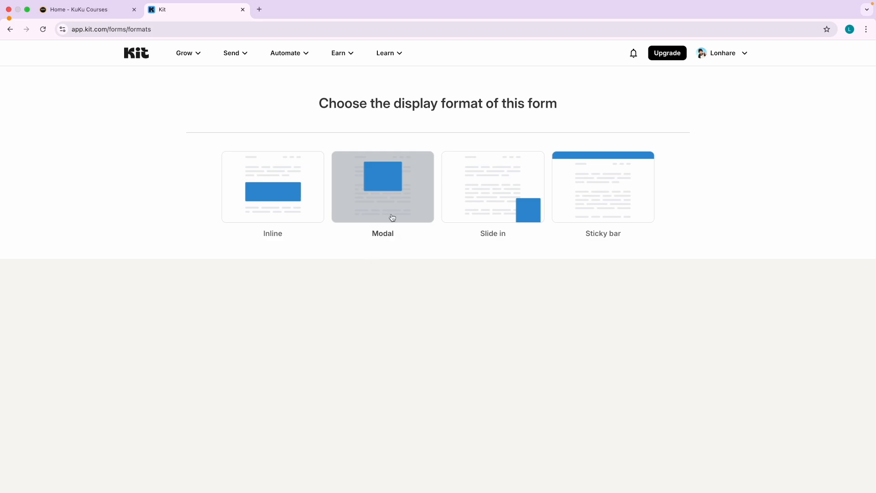
# Point arrows at the Modal, Sticky bar and Inline format cards, then clear them.
pyautogui.scroll(2, 386, 201)
pyautogui.scroll(-2, 386, 201)
pyautogui.hotkey('ctrl', 'alt', 'a')
pyautogui.moveTo(351, 279); pyautogui.dragTo(370, 214)
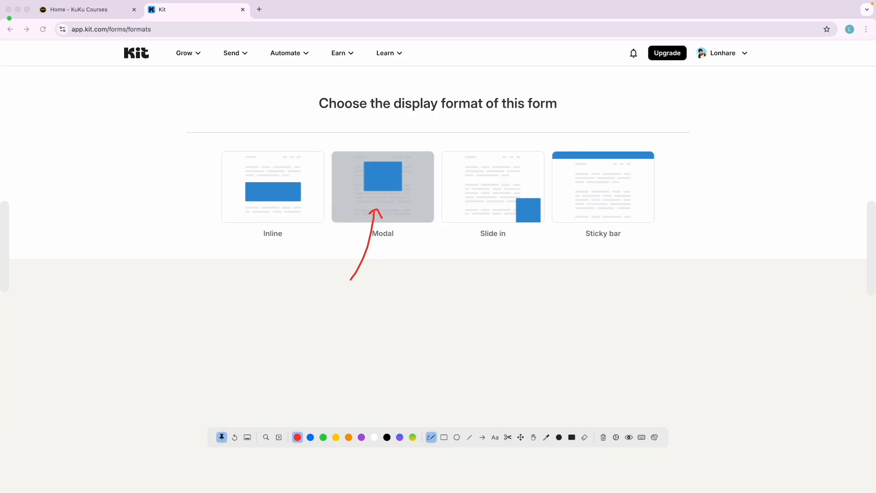
pyautogui.moveTo(608, 285)
pyautogui.mouseDown()
pyautogui.moveTo(618, 227)
pyautogui.moveTo(610, 218)
pyautogui.moveTo(620, 221)
pyautogui.mouseUp()
pyautogui.press('Delete')
pyautogui.press('Escape')
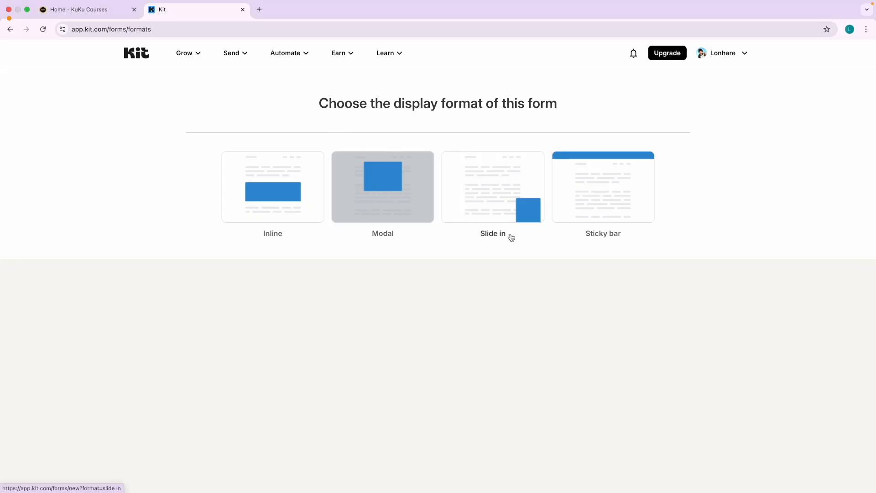
pyautogui.hotkey('ctrl', 'shift', 'a')
pyautogui.moveTo(233, 327)
pyautogui.mouseDown()
pyautogui.moveTo(237, 214)
pyautogui.moveTo(263, 209)
pyautogui.mouseUp()
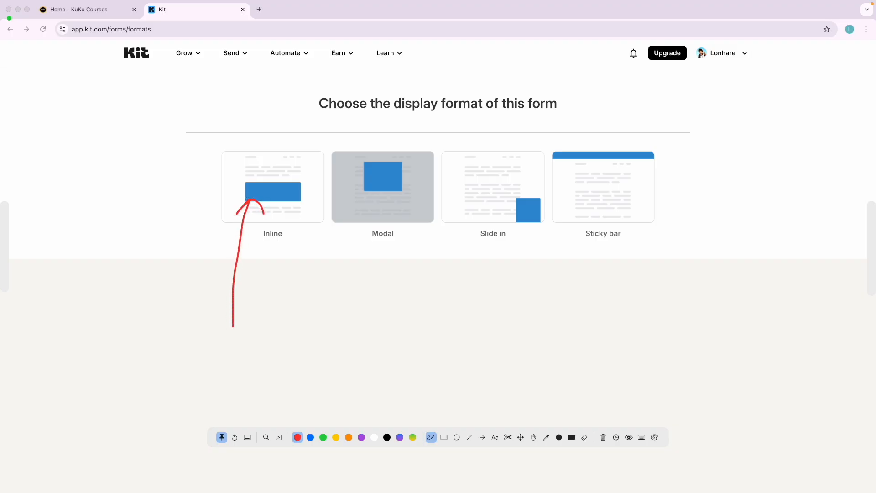
pyautogui.hotkey('ctrl', 'shift', 'a')
pyautogui.click(111, 11)
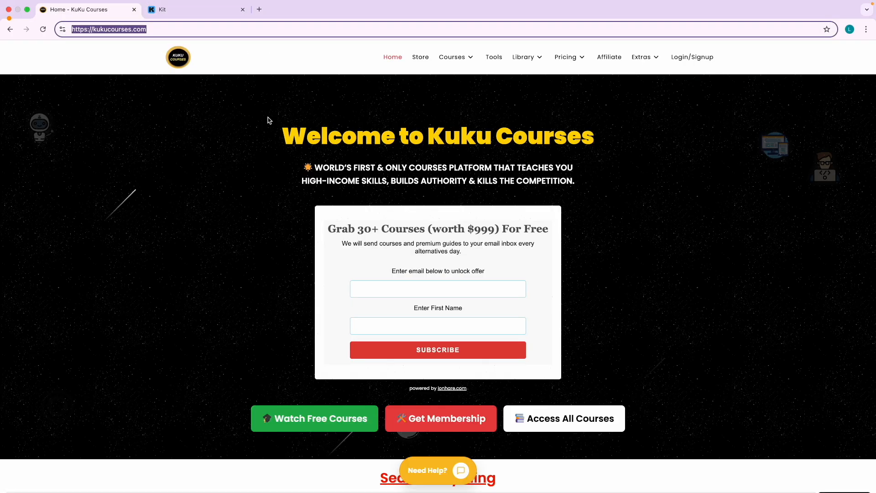
# Open a new Chrome incognito window and start typing 'ins' in the address bar.
pyautogui.click(191, 9)
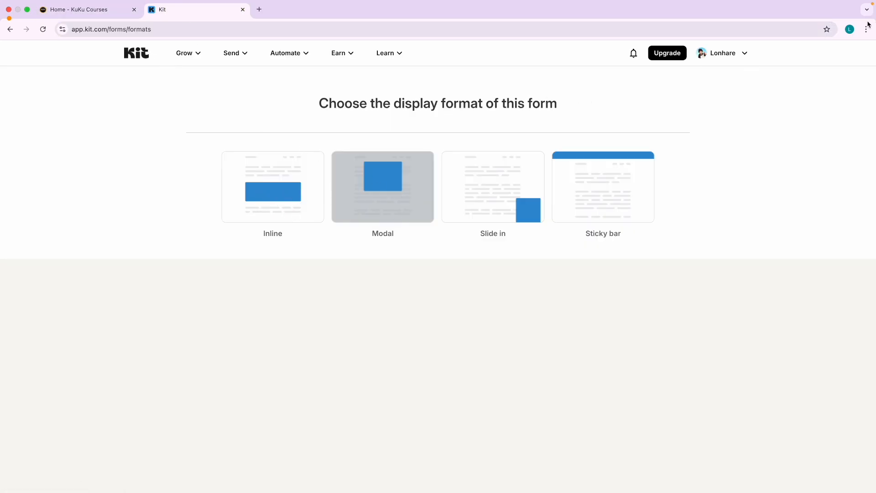
pyautogui.hotkey('ctrl', 'Right')
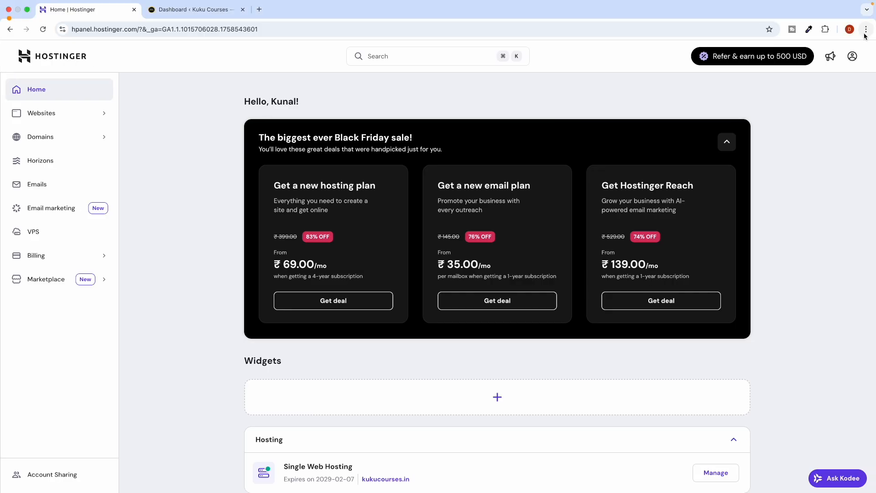
pyautogui.click(865, 30)
pyautogui.click(802, 74)
pyautogui.write('ins')
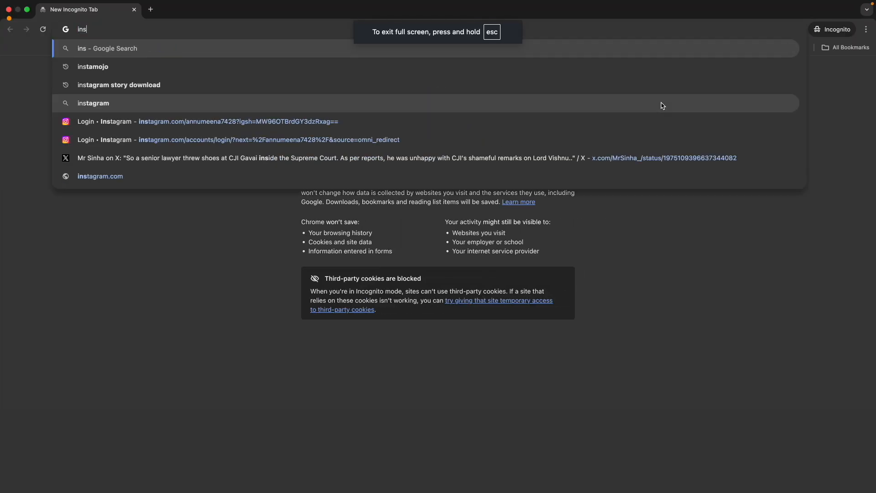
# Search for instamojo, open its homepage, and dismiss the handbook signup pop-up.
pyautogui.press('Down')
pyautogui.press('Return')
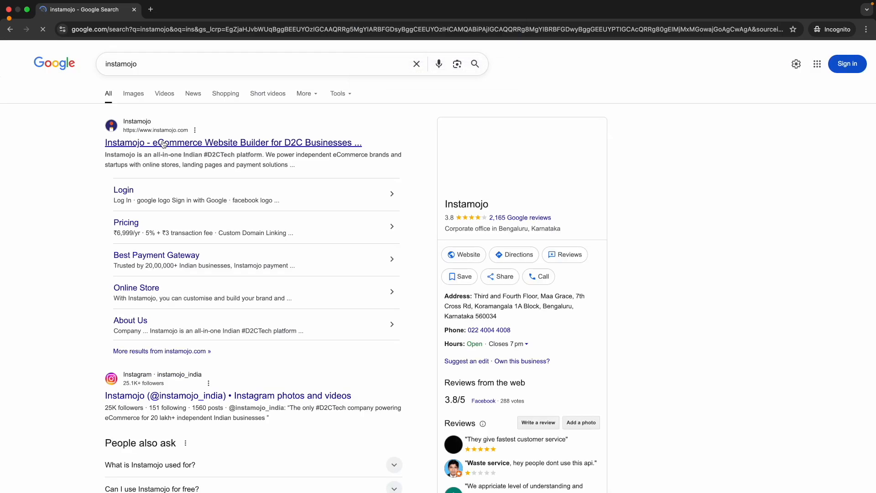
pyautogui.click(164, 144)
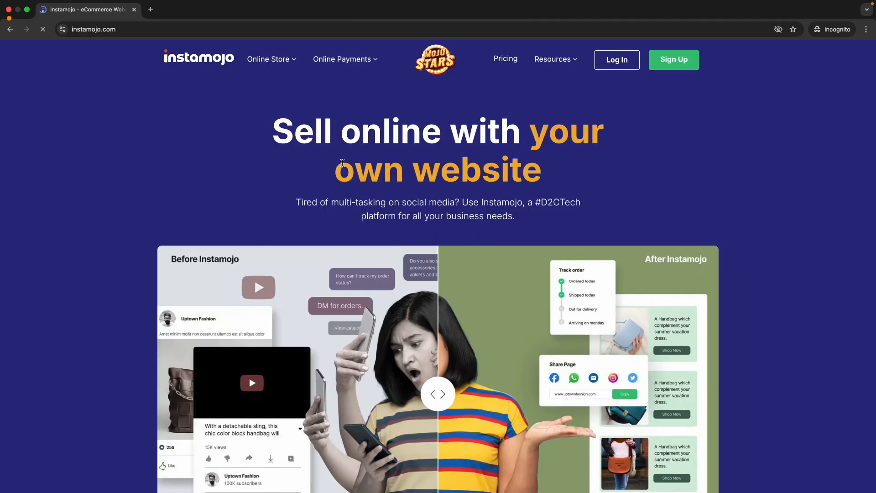
pyautogui.scroll(-12, 343, 162)
pyautogui.scroll(-14, 343, 166)
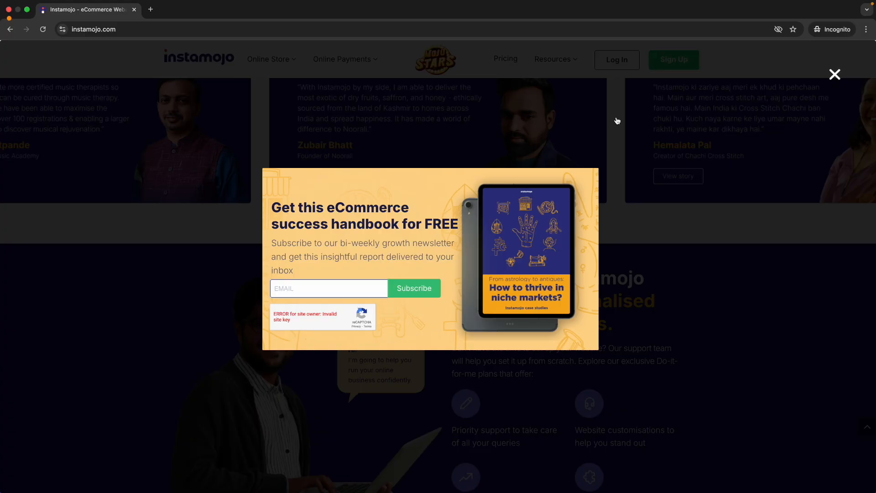
pyautogui.click(617, 120)
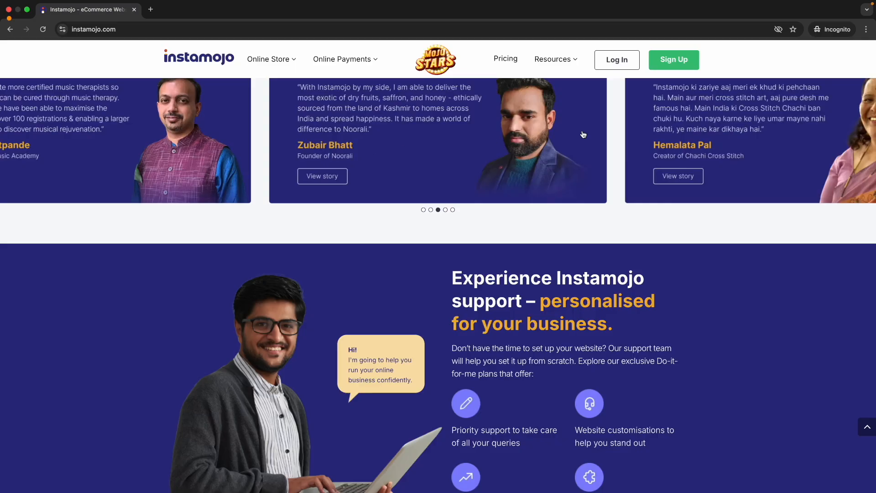
pyautogui.scroll(15, 283, 138)
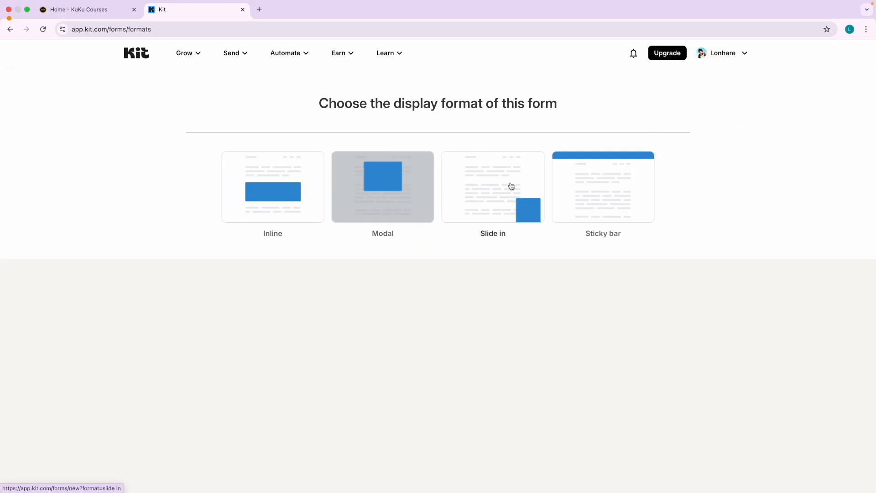
# Choose the Inline format and browse the resulting template gallery.
pyautogui.click(279, 198)
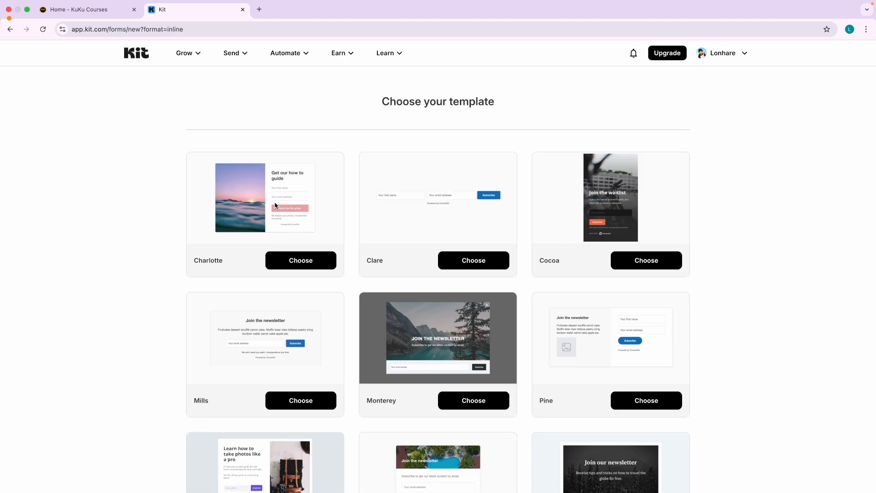
pyautogui.scroll(-3, 430, 221)
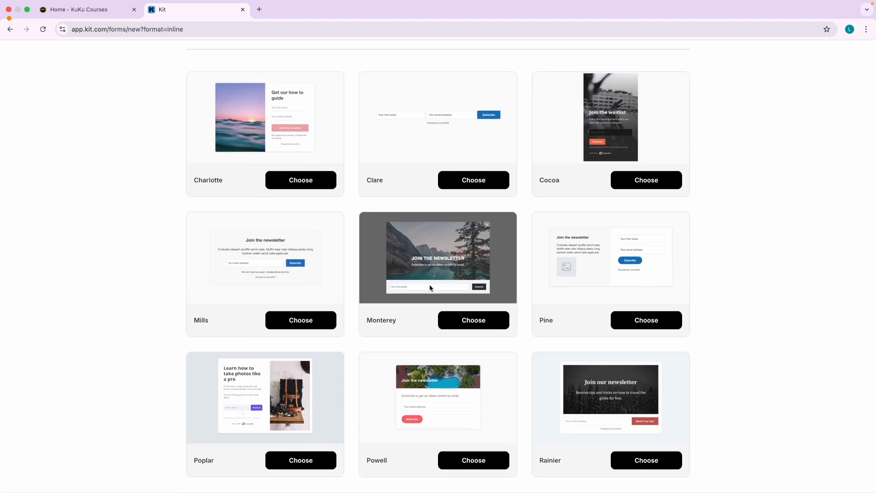
pyautogui.scroll(3, 410, 320)
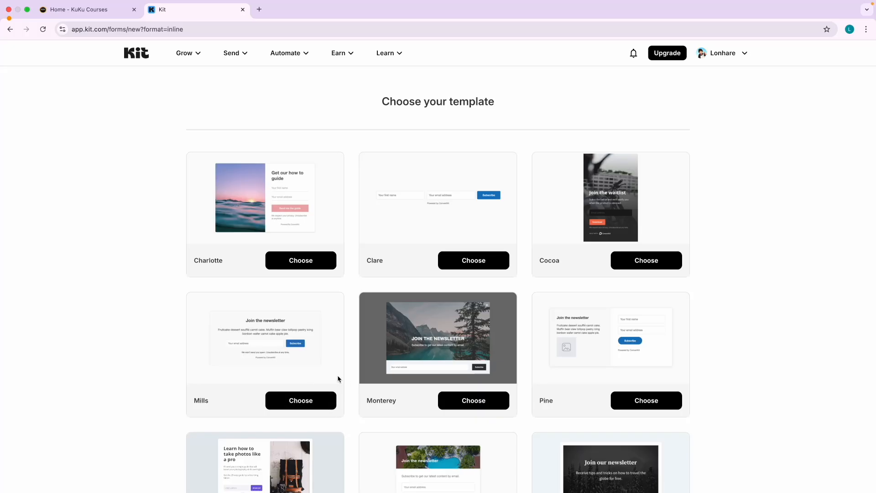
# Create the form from the Mills template and select its 'Mills form' title.
pyautogui.click(303, 400)
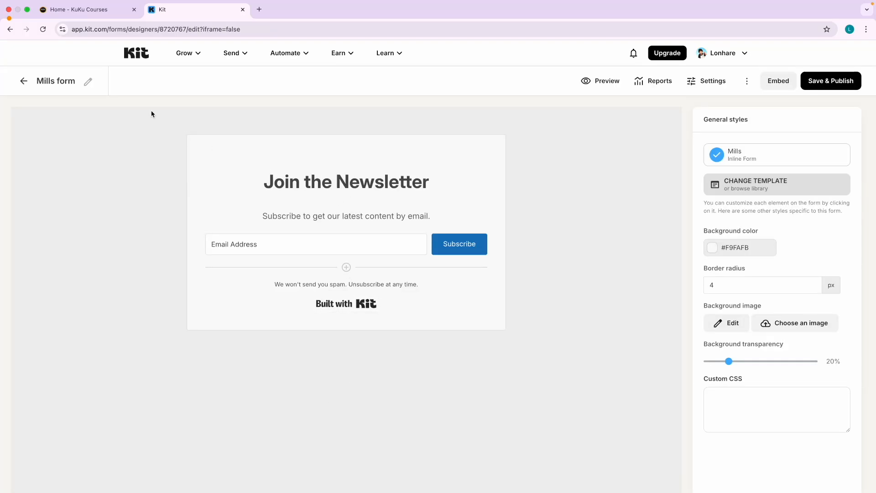
pyautogui.click(89, 82)
pyautogui.tripleClick(62, 81)
pyautogui.click(129, 11)
# Filter the Free Courses category to Public and Email Marketing courses.
pyautogui.moveTo(456, 58)
pyautogui.click(465, 84)
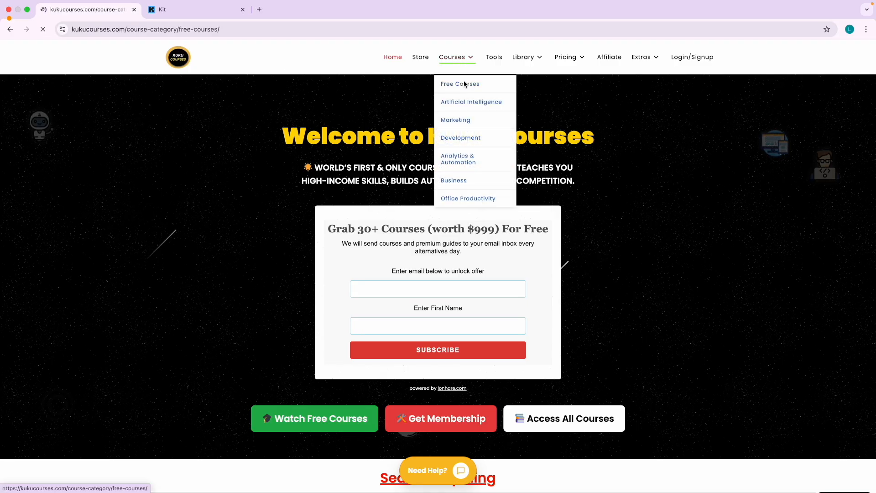
pyautogui.click(188, 293)
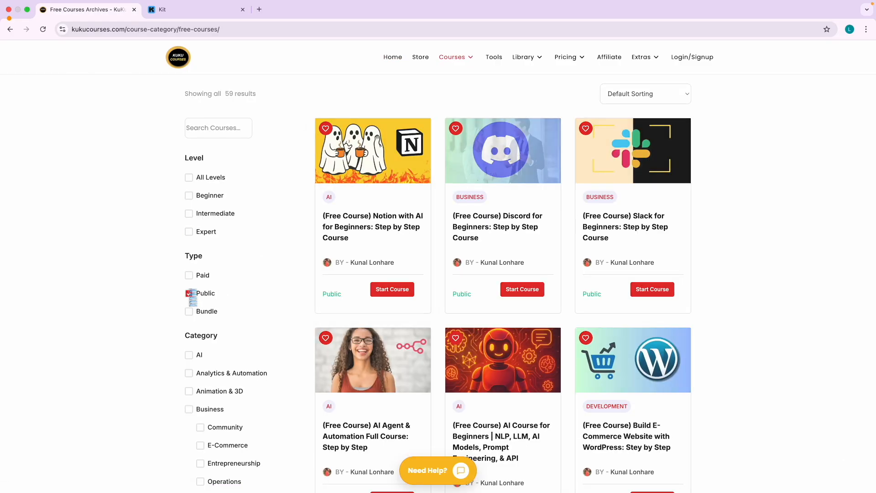
pyautogui.scroll(-13, 163, 348)
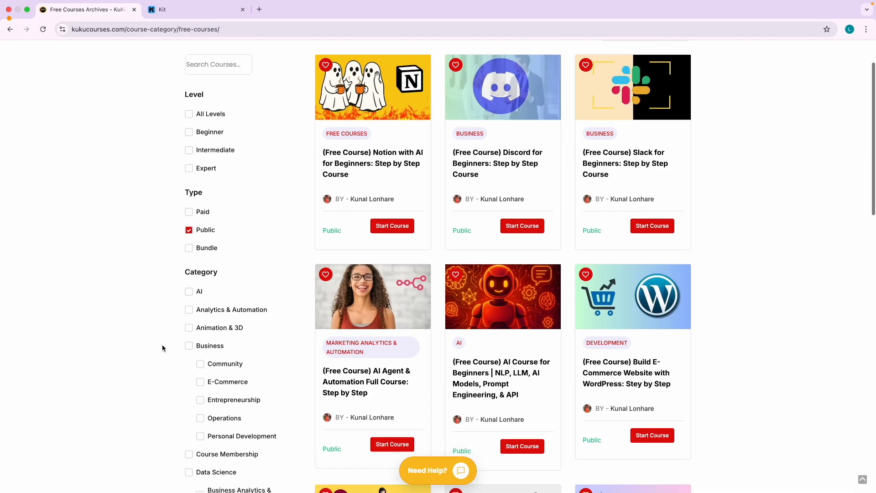
pyautogui.scroll(-2, 165, 349)
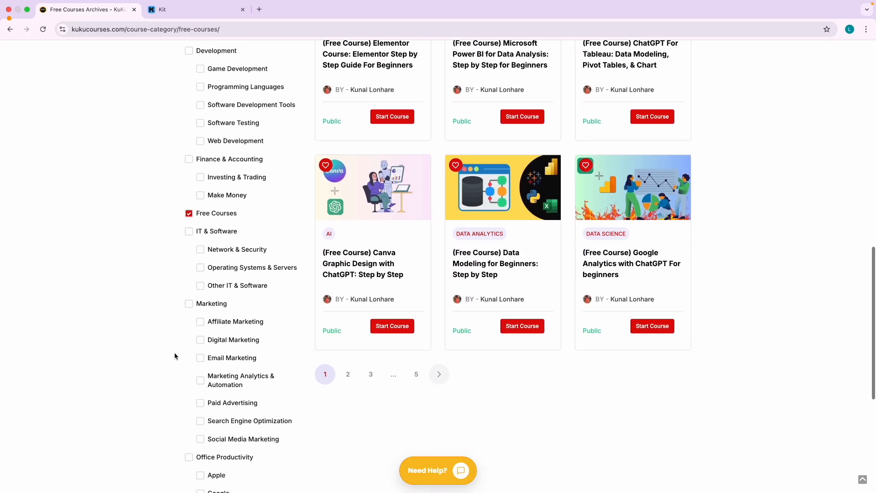
pyautogui.click(200, 319)
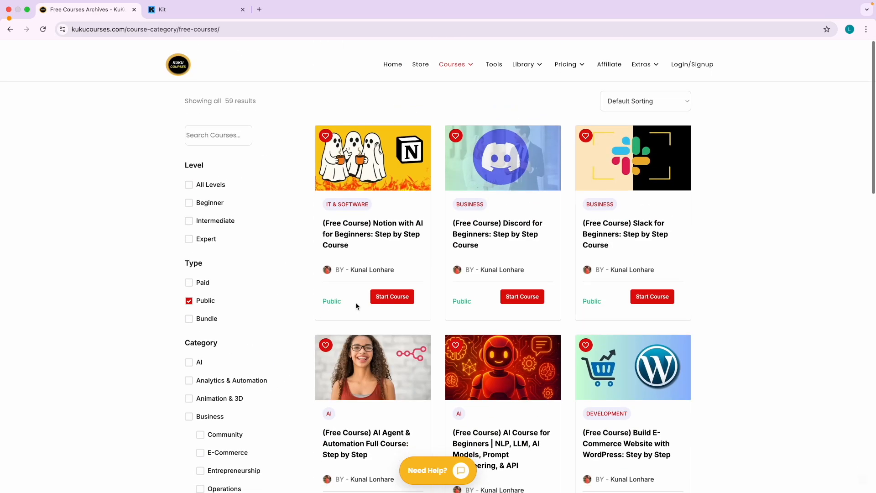
pyautogui.scroll(-10, 352, 296)
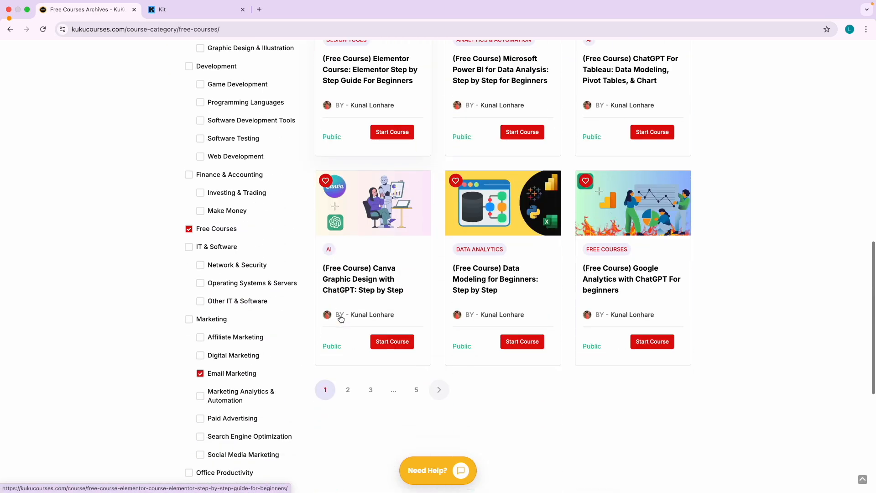
pyautogui.click(204, 299)
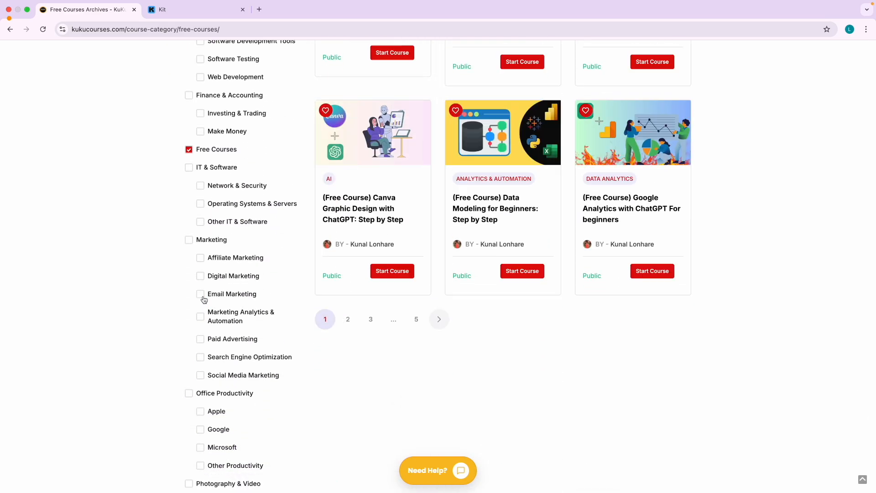
pyautogui.click(202, 297)
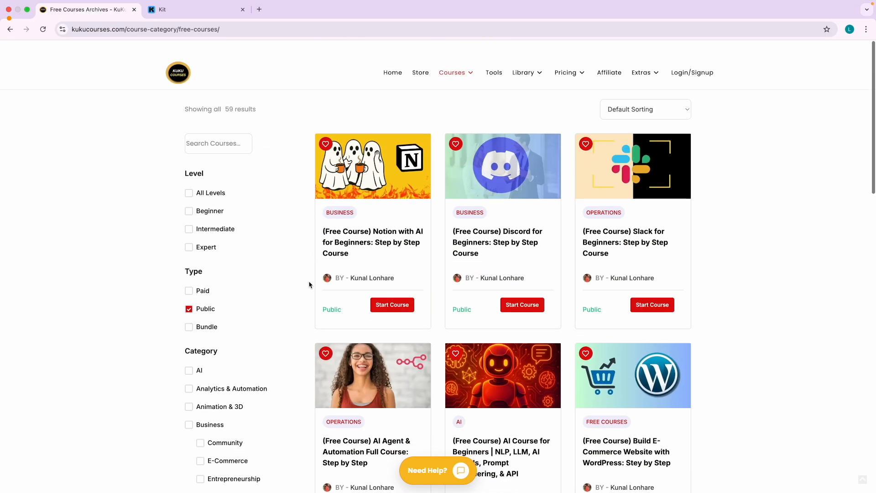
# From the full course archive, tick the Public, Marketing and Email Marketing filters.
pyautogui.click(451, 58)
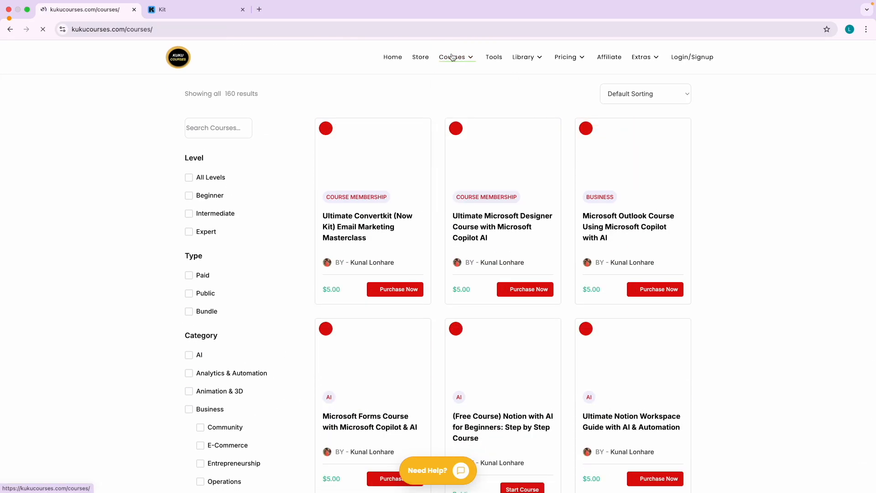
pyautogui.click(189, 294)
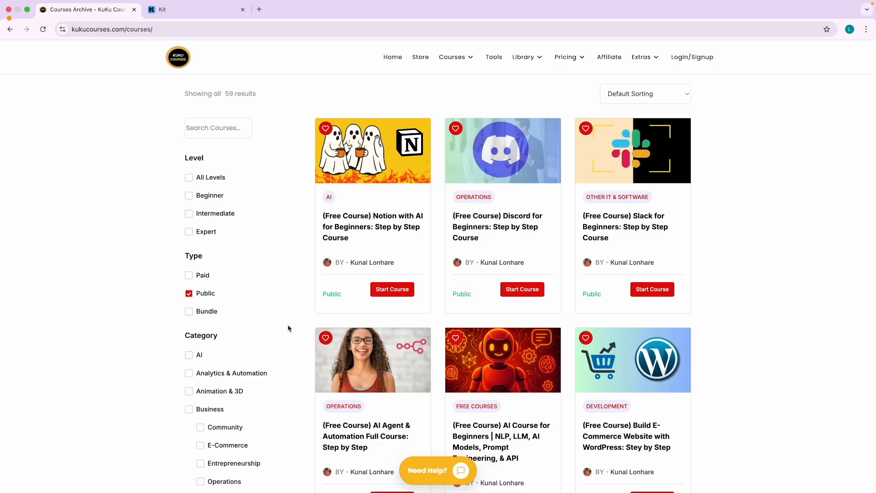
pyautogui.scroll(-8, 259, 338)
pyautogui.scroll(-9, 259, 338)
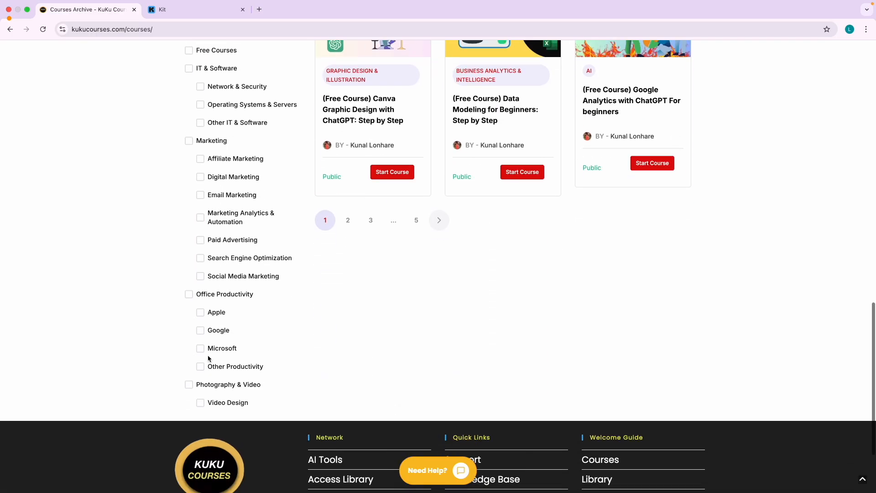
pyautogui.click(189, 141)
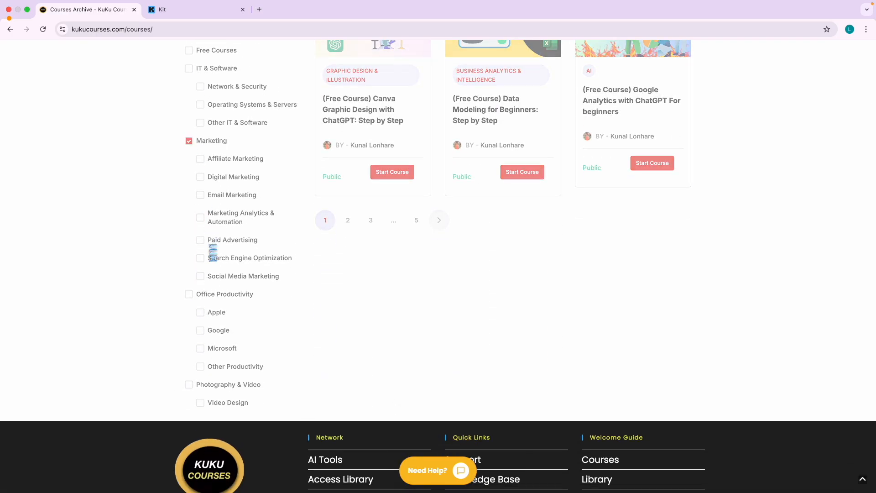
pyautogui.click(200, 195)
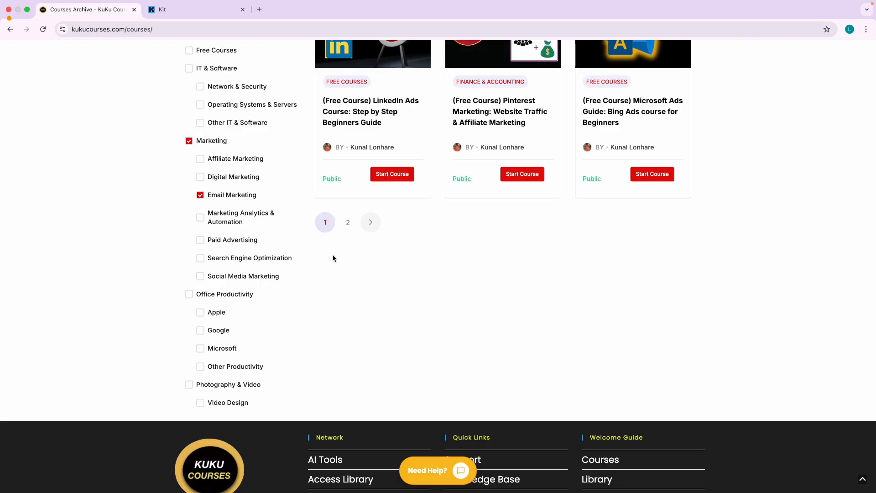
# Browse to the second page of the filtered course results.
pyautogui.scroll(17, 334, 258)
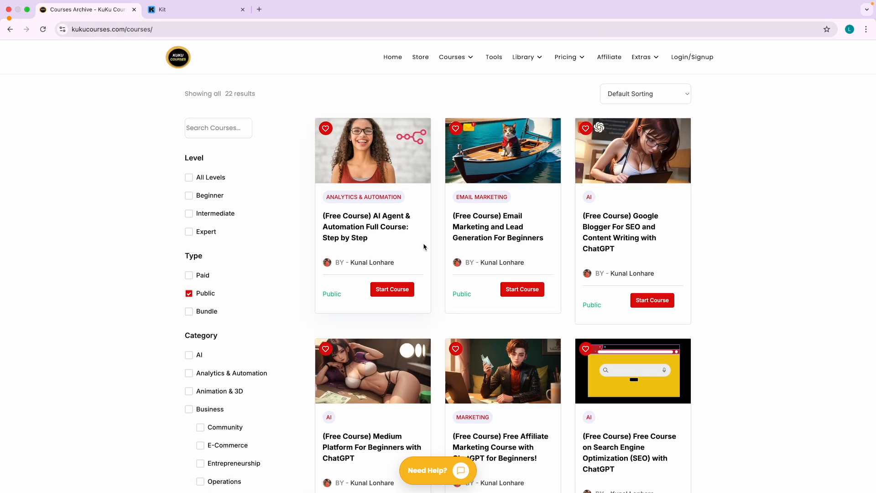
pyautogui.scroll(5, 525, 228)
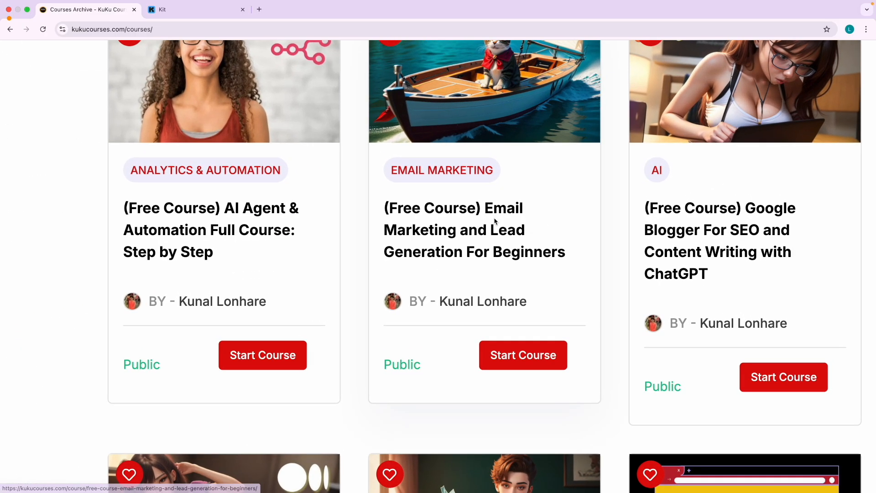
pyautogui.scroll(-5, 495, 226)
pyautogui.scroll(-2, 492, 238)
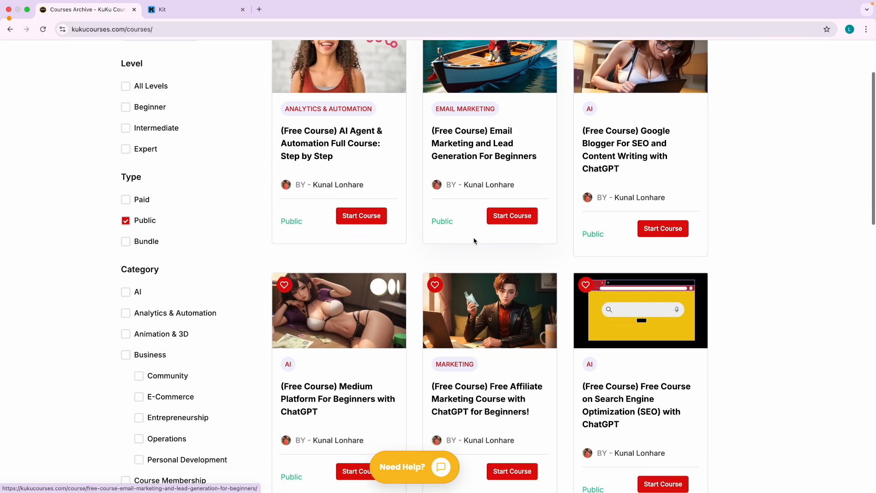
pyautogui.scroll(-3, 411, 325)
pyautogui.scroll(-4, 411, 324)
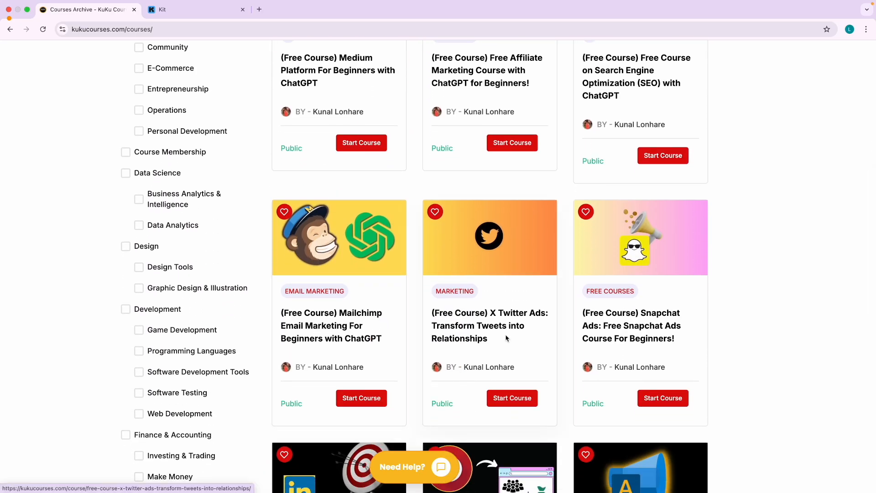
pyautogui.scroll(-4, 338, 292)
pyautogui.scroll(-3, 392, 288)
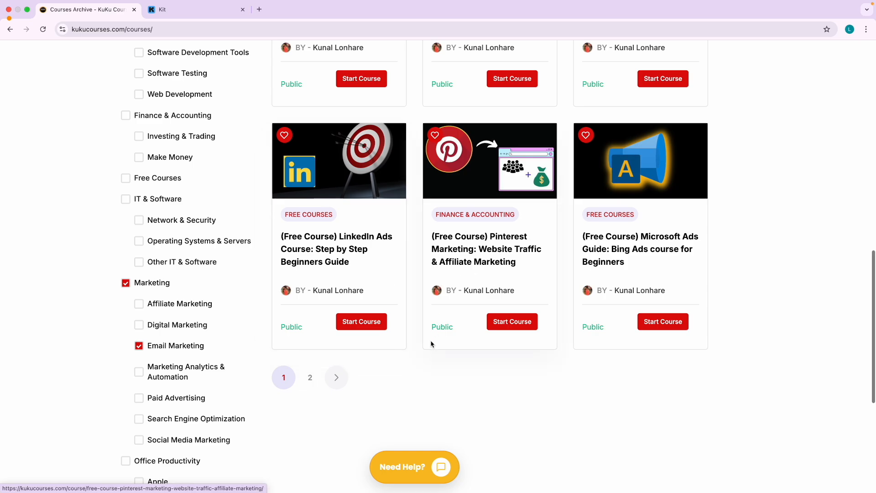
pyautogui.click(312, 378)
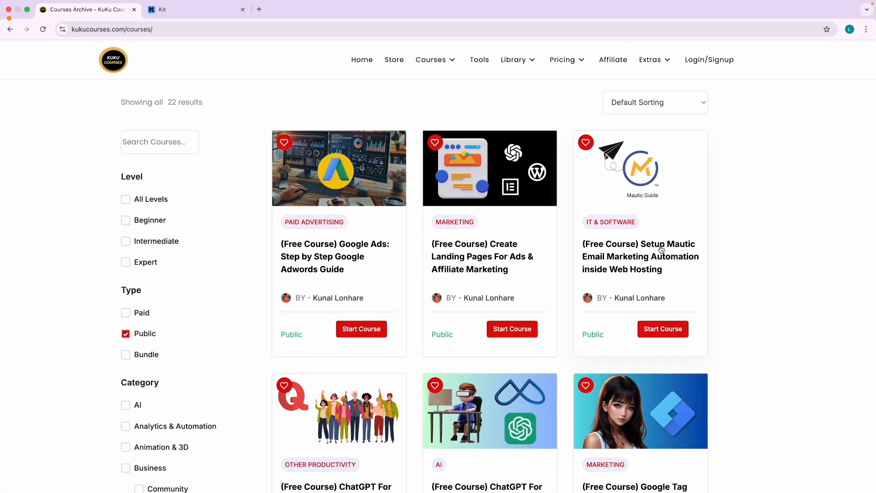
# Open the free MailerLite Email Marketing course in a new tab and switch to it.
pyautogui.scroll(5, 661, 250)
pyautogui.scroll(-10, 562, 287)
pyautogui.scroll(-8, 561, 287)
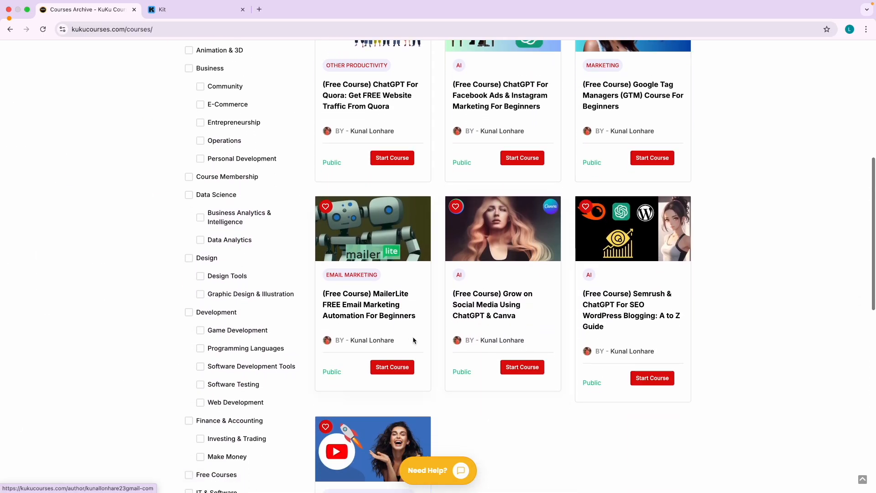
pyautogui.scroll(-2, 413, 340)
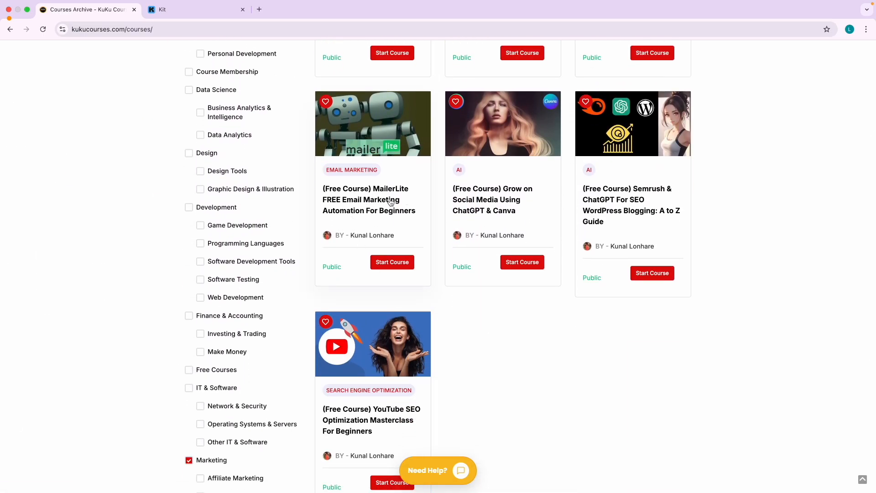
pyautogui.scroll(10, 391, 202)
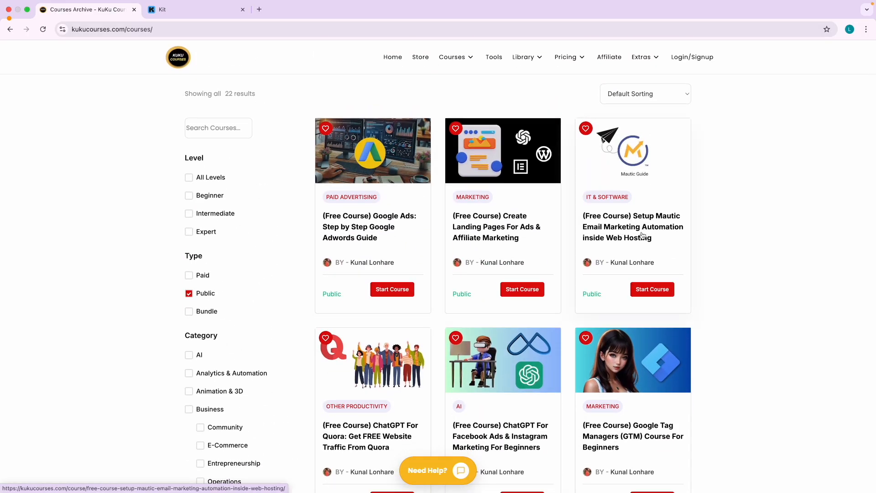
pyautogui.scroll(-8, 469, 293)
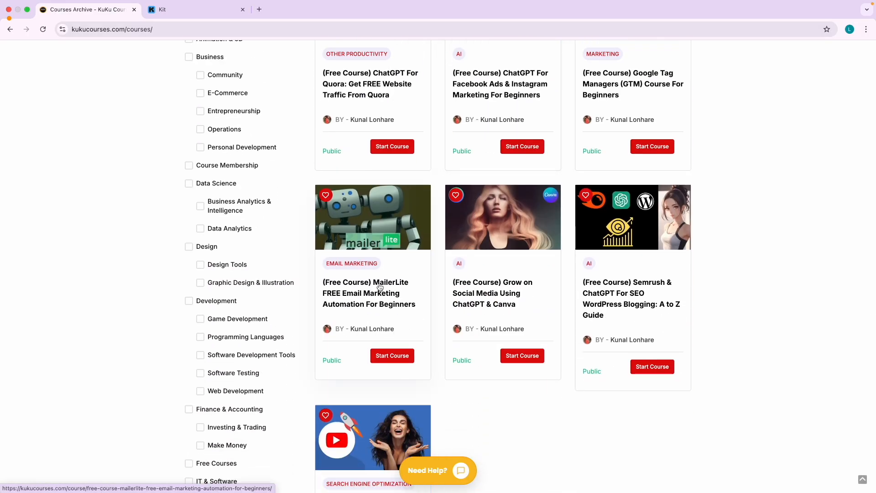
pyautogui.rightClick(381, 287)
pyautogui.click(411, 290)
pyautogui.click(191, 12)
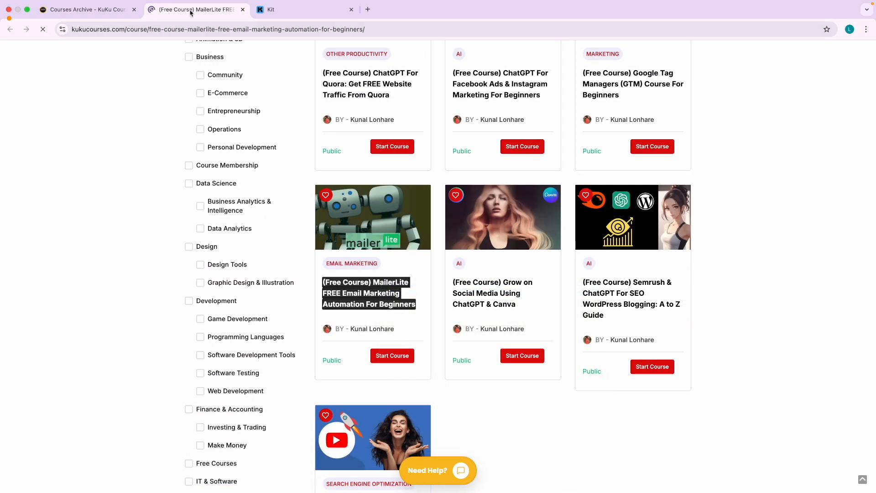
# Start the MailerLite course, play and pause its lesson video, then return to the Courses archive.
pyautogui.scroll(-3, 372, 280)
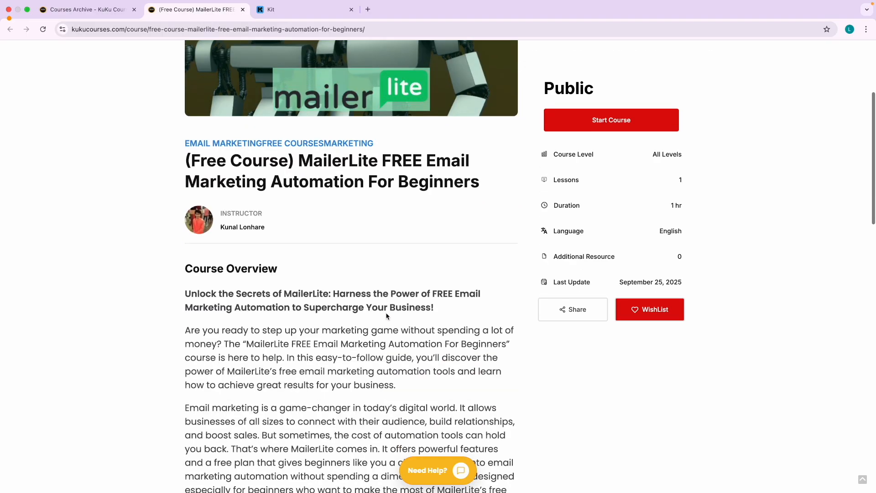
pyautogui.scroll(3, 629, 209)
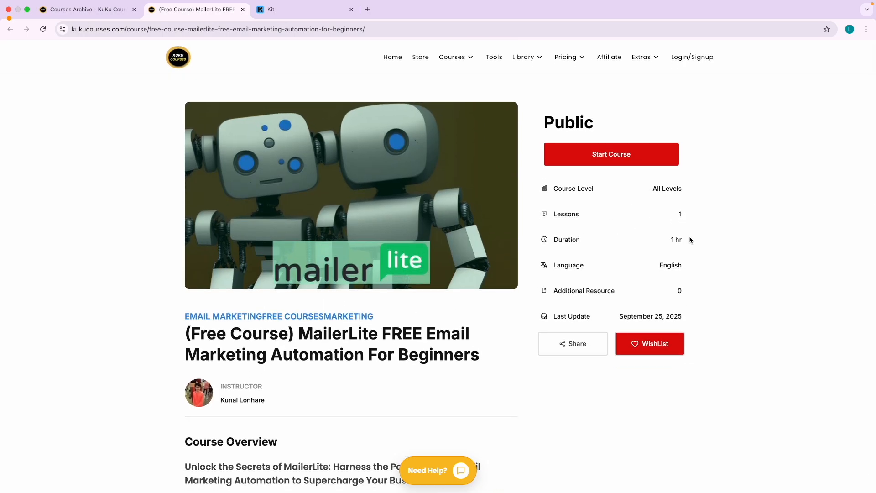
pyautogui.moveTo(675, 239); pyautogui.dragTo(685, 241)
pyautogui.click(623, 159)
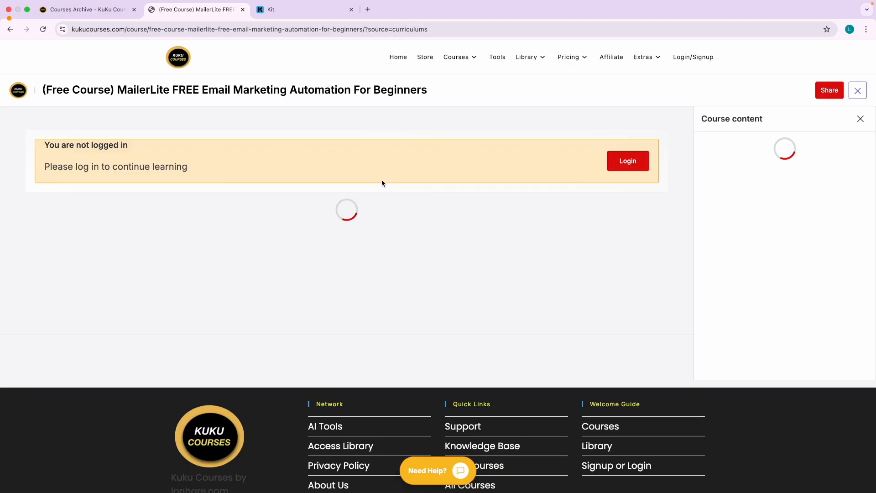
pyautogui.scroll(-2, 347, 269)
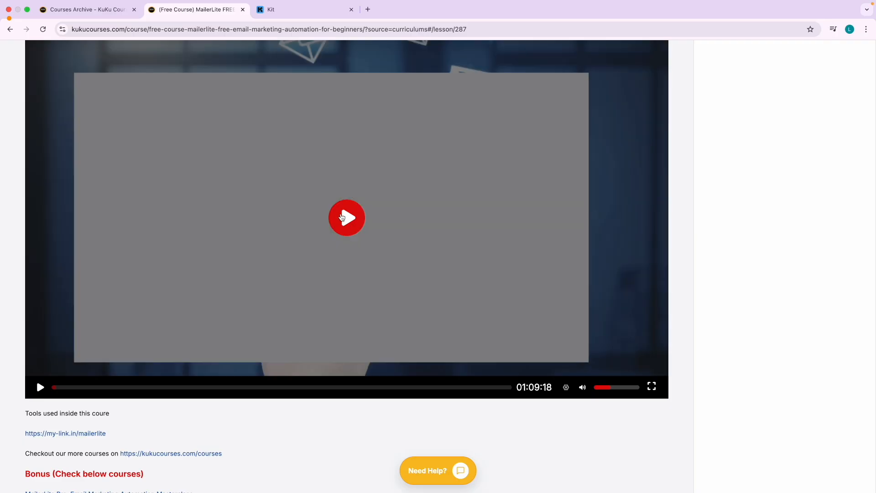
pyautogui.click(347, 226)
pyautogui.click(335, 192)
pyautogui.scroll(4, 335, 192)
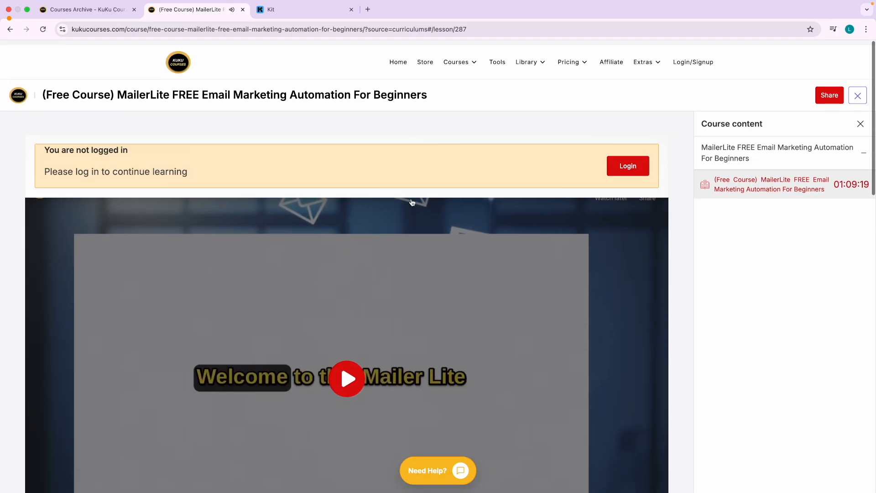
pyautogui.click(462, 71)
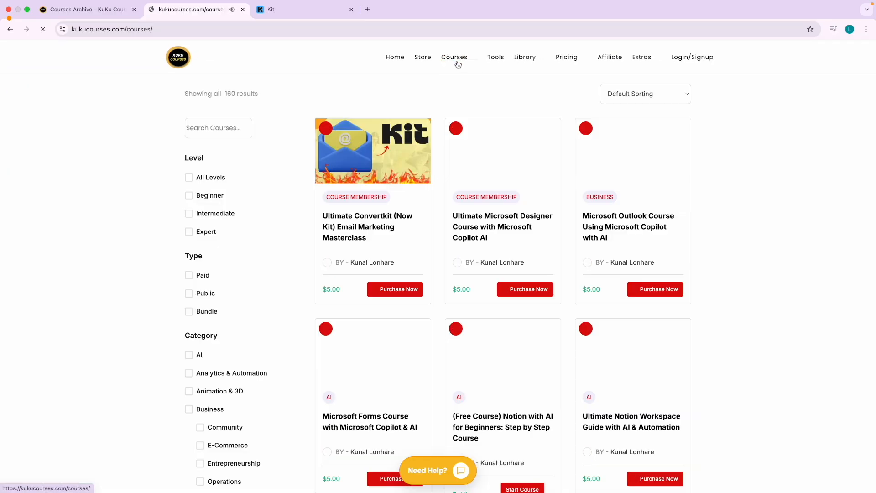
# Show only public free courses and browse to the second page of results.
pyautogui.click(189, 294)
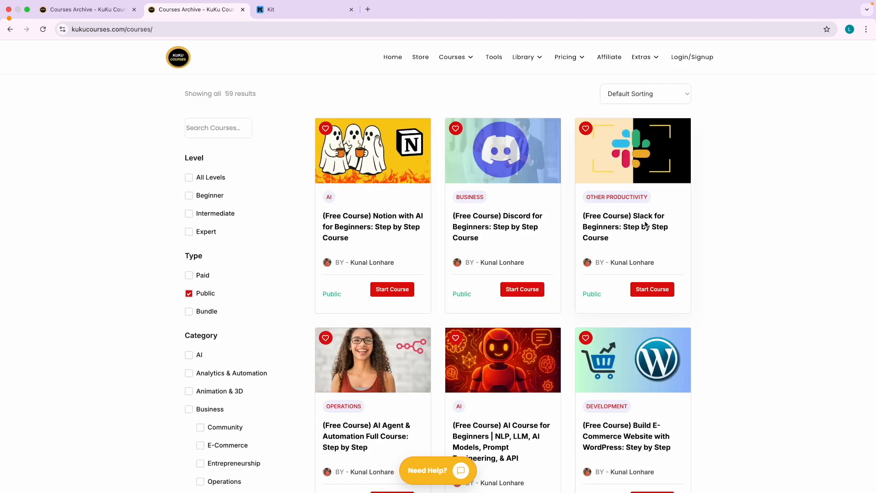
pyautogui.scroll(-3, 434, 300)
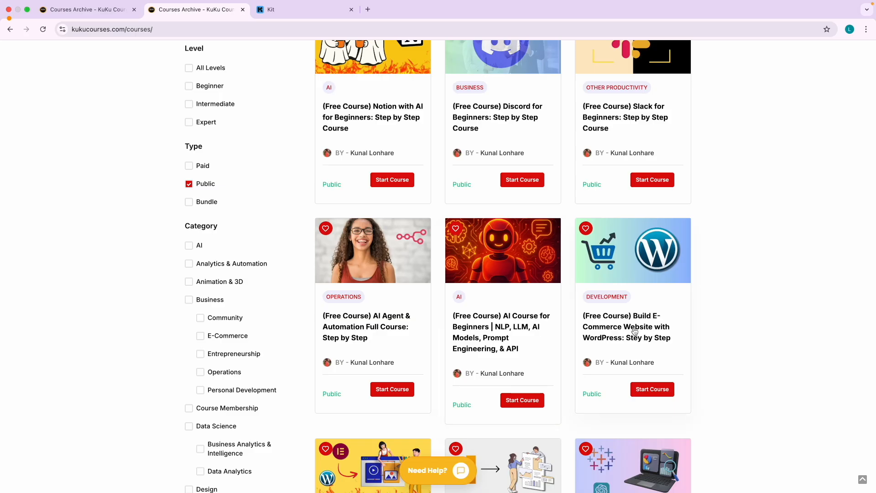
pyautogui.scroll(-5, 634, 331)
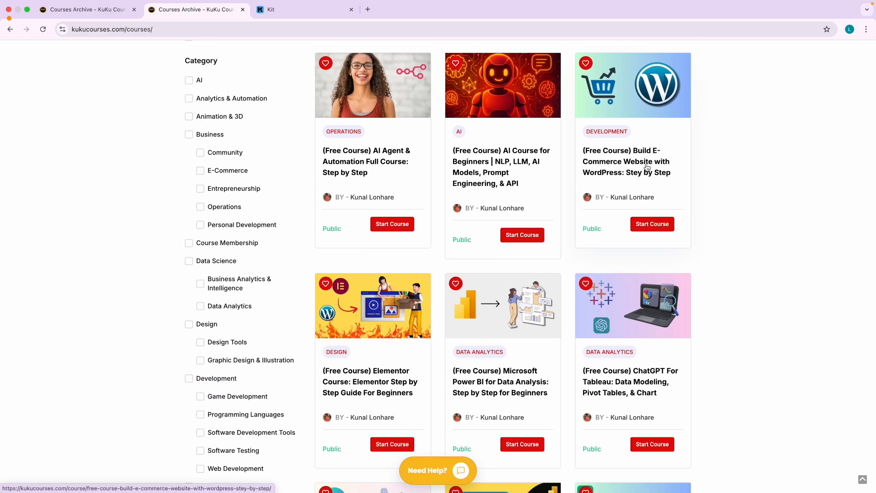
pyautogui.scroll(1, 595, 200)
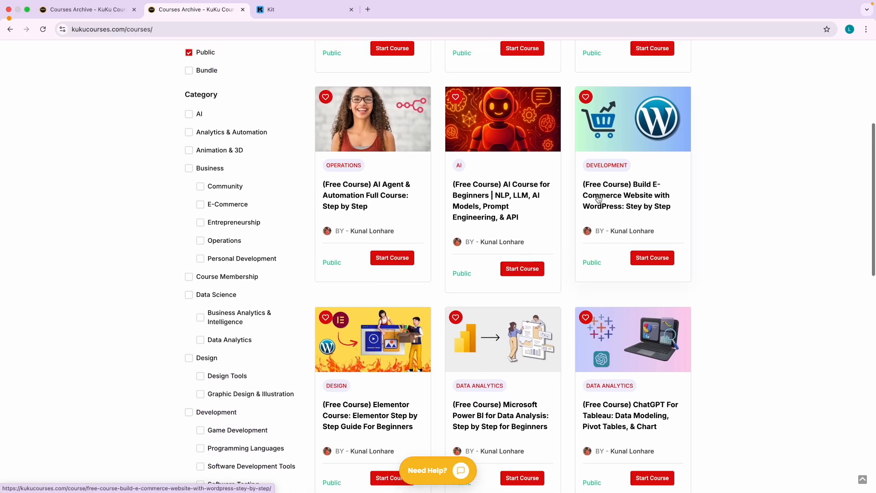
pyautogui.scroll(5, 647, 195)
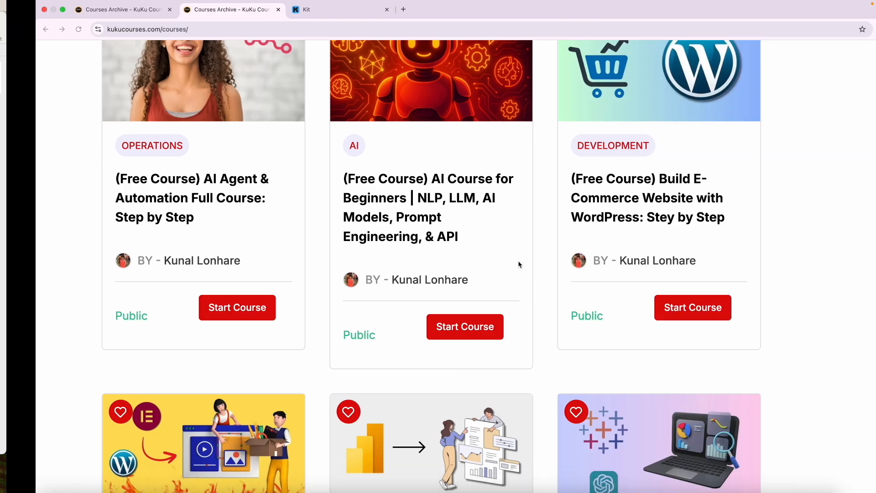
pyautogui.hscroll(2, 518, 264)
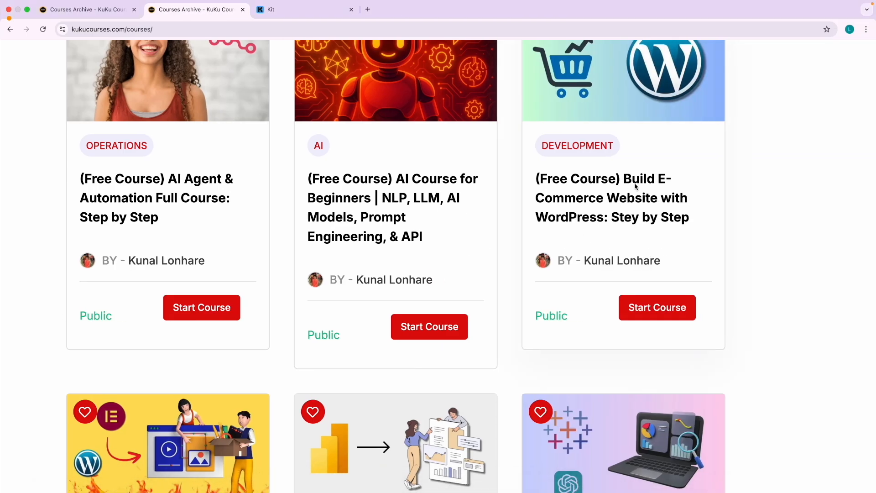
pyautogui.scroll(-5, 645, 208)
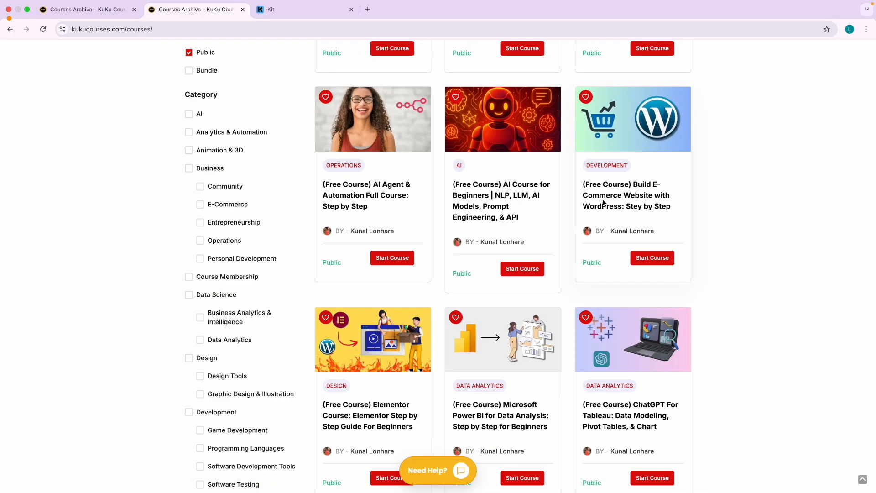
pyautogui.scroll(-7, 311, 213)
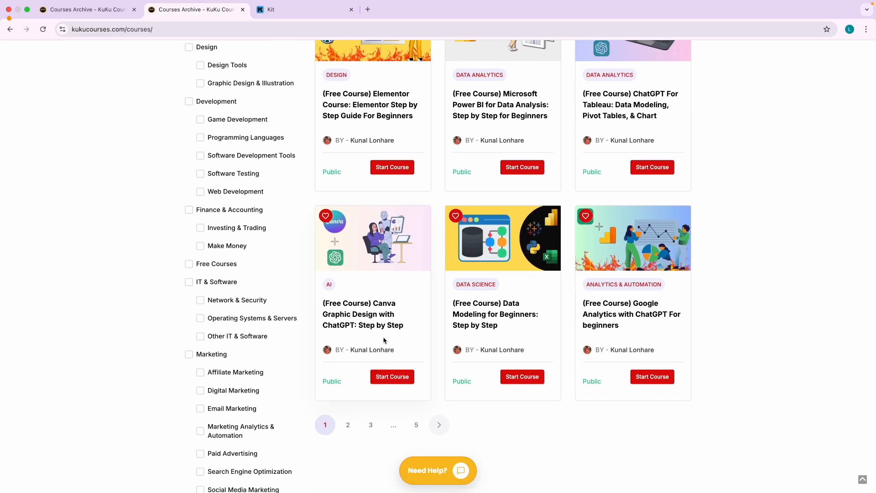
pyautogui.click(348, 425)
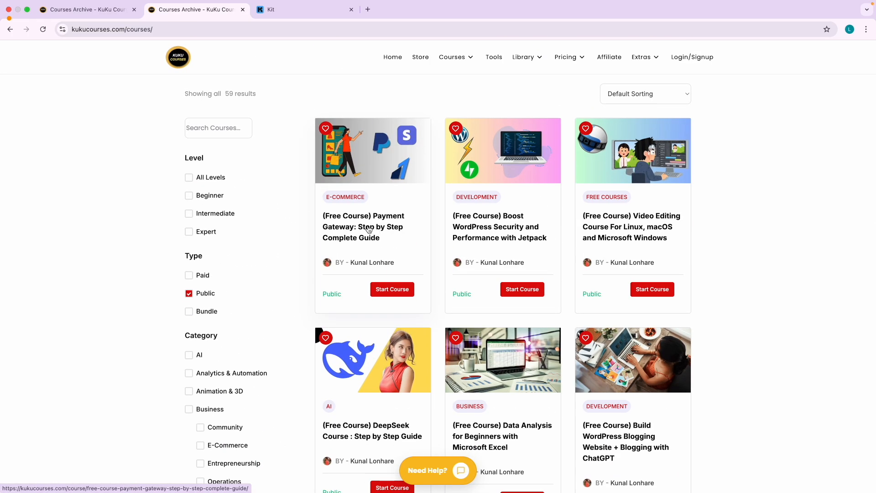
pyautogui.scroll(5, 368, 233)
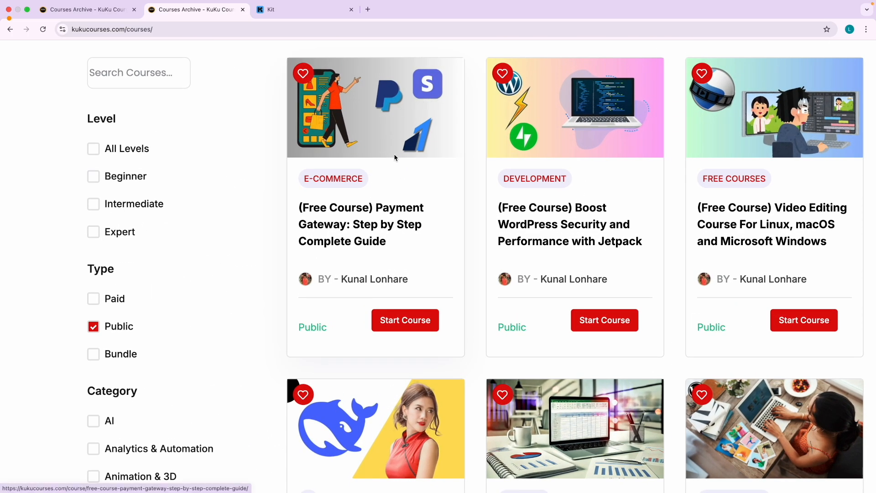
pyautogui.scroll(-5, 421, 164)
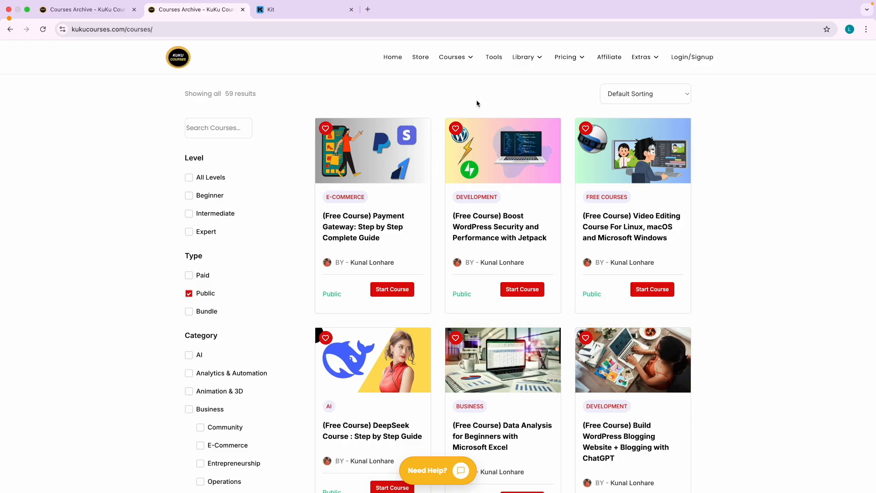
# Reload the full catalogue and filter it to Public and Email Marketing, leaving four courses.
pyautogui.moveTo(456, 58)
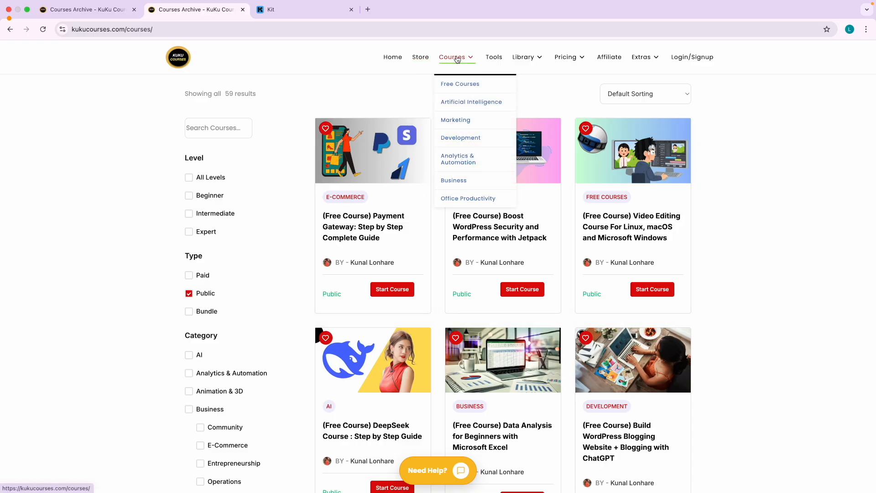
pyautogui.click(453, 57)
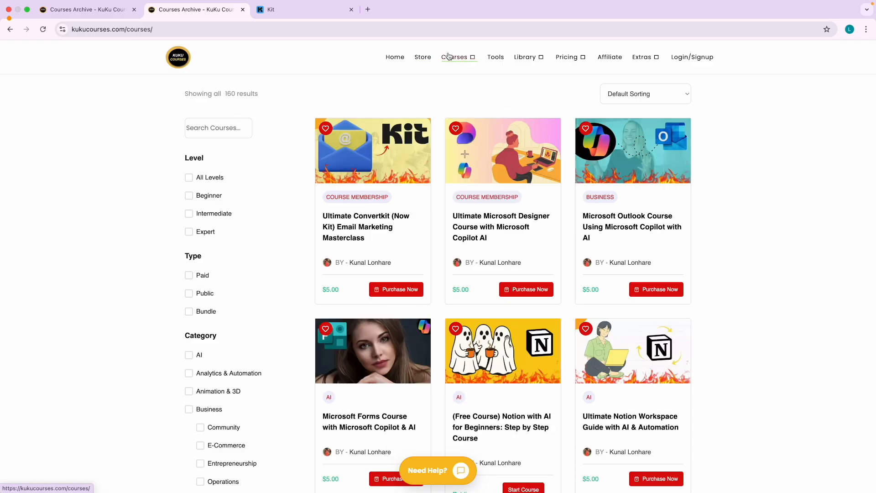
pyautogui.click(189, 293)
pyautogui.scroll(-10, 126, 377)
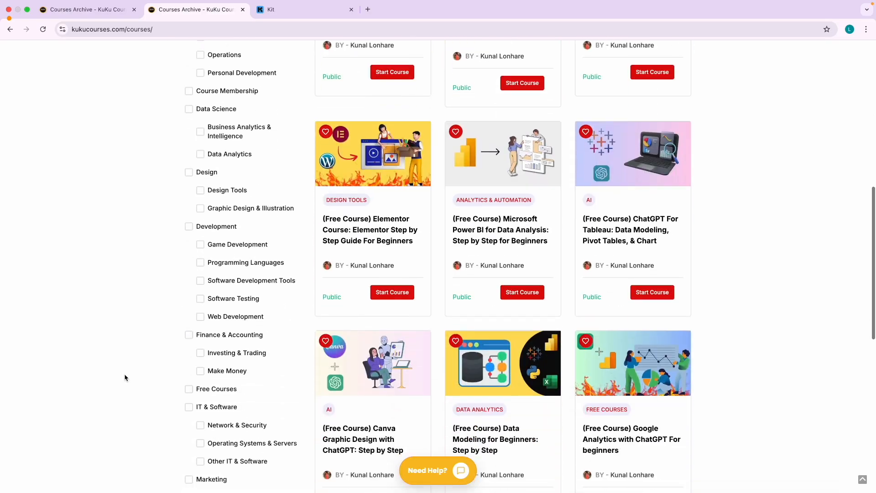
pyautogui.scroll(-3, 151, 384)
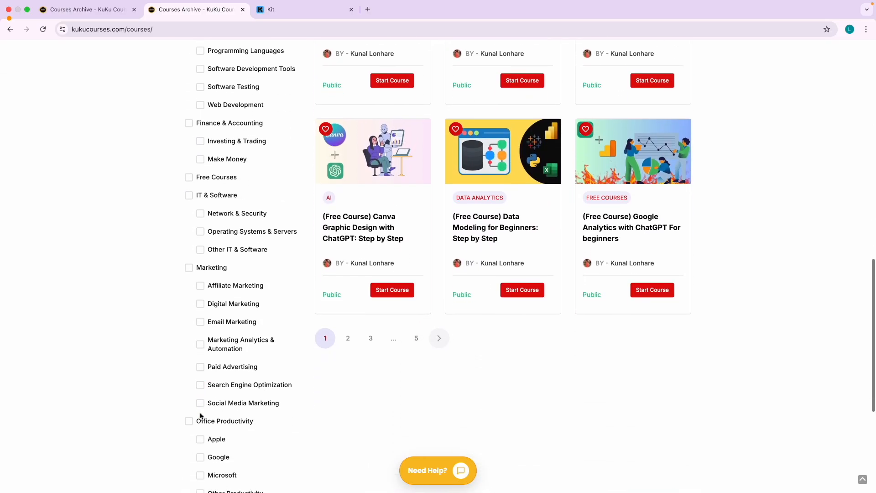
pyautogui.click(201, 322)
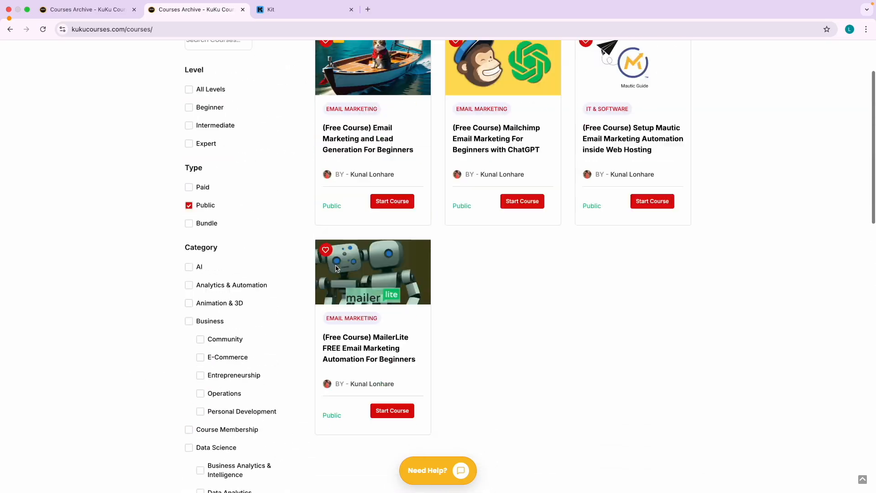
pyautogui.scroll(-1, 392, 247)
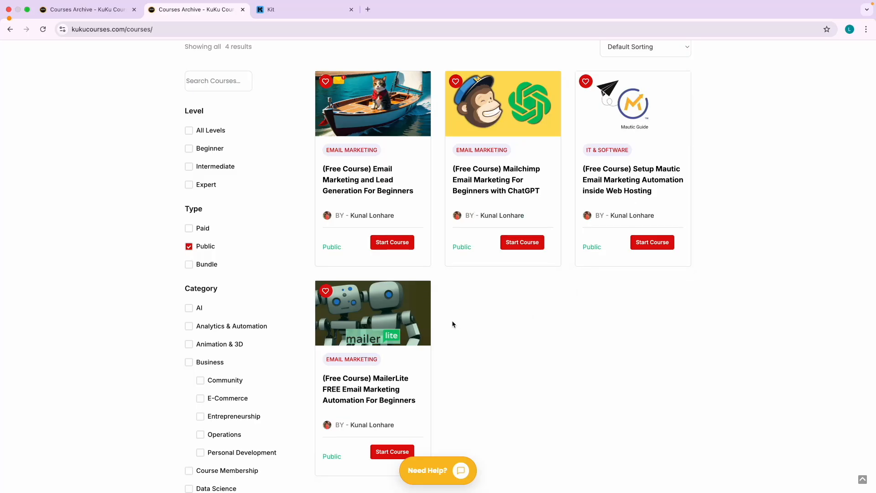
pyautogui.click(279, 14)
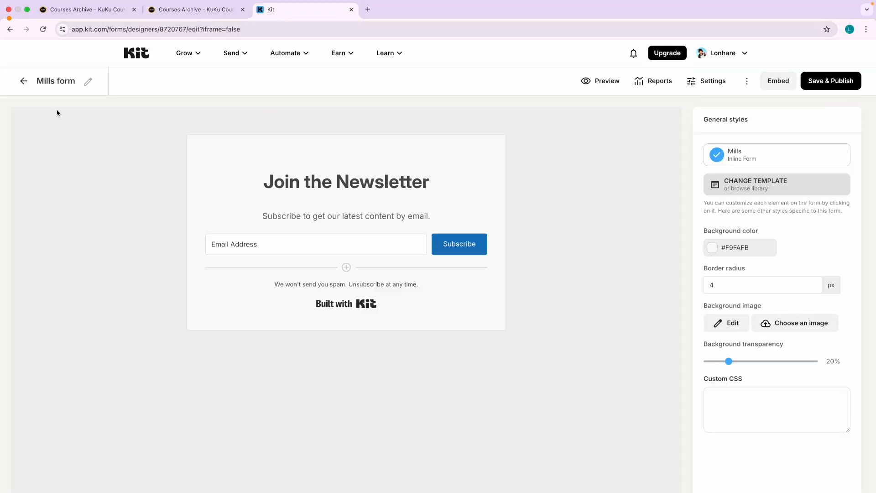
# Replace the Mills form title with 'Free EM Courses - Embed Form', correcting the typed name.
pyautogui.click(83, 82)
pyautogui.moveTo(36, 81); pyautogui.dragTo(73, 81)
pyautogui.write('Free EM Courses')
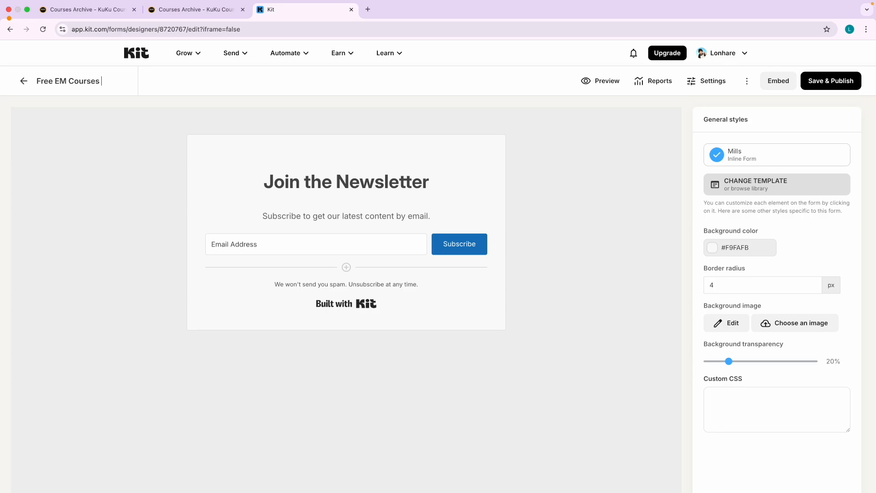
pyautogui.write(' - Forms')
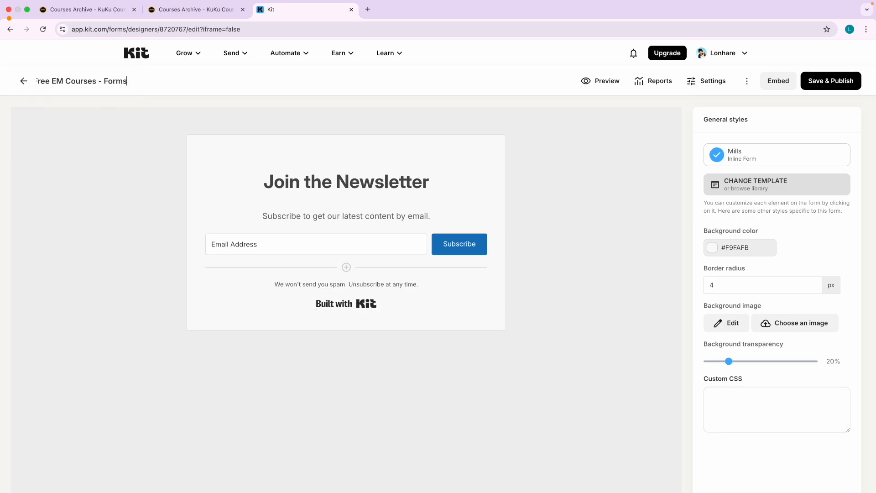
pyautogui.press('BackSpace')
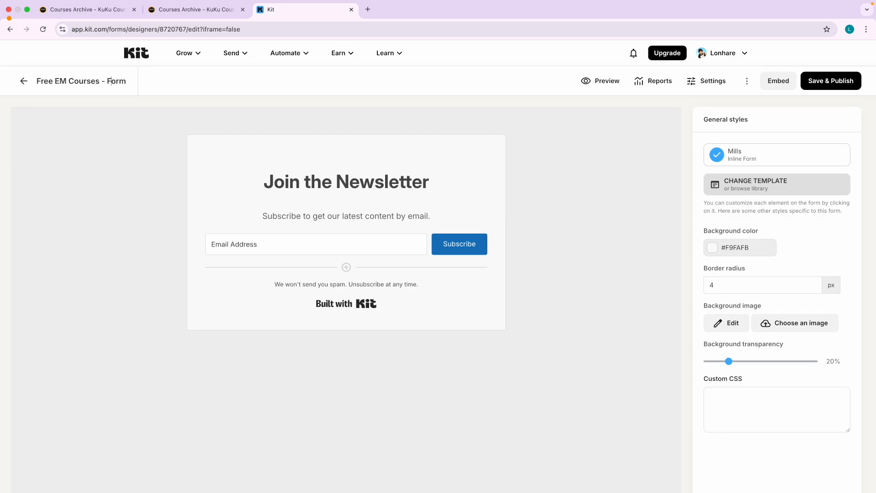
pyautogui.write('Embed')
pyautogui.press('Delete')
pyautogui.press('Delete')
pyautogui.press('Delete')
pyautogui.press('Delete')
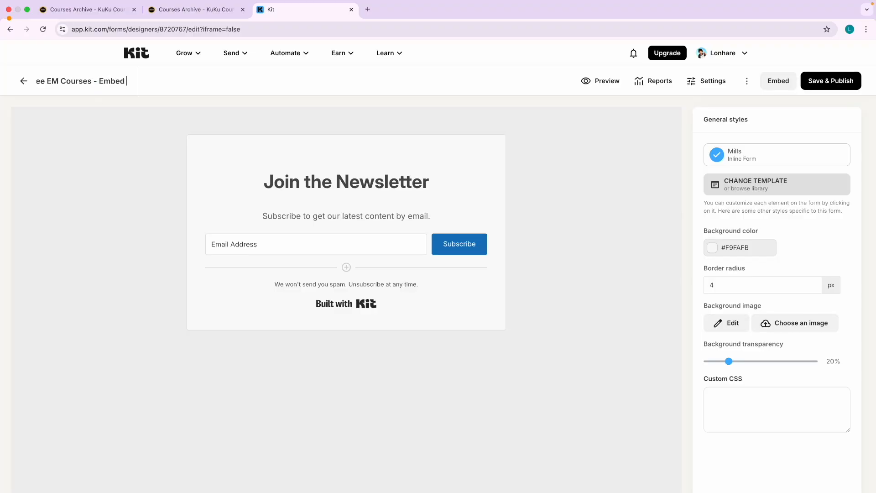
pyautogui.write('Form')
pyautogui.press('Return')
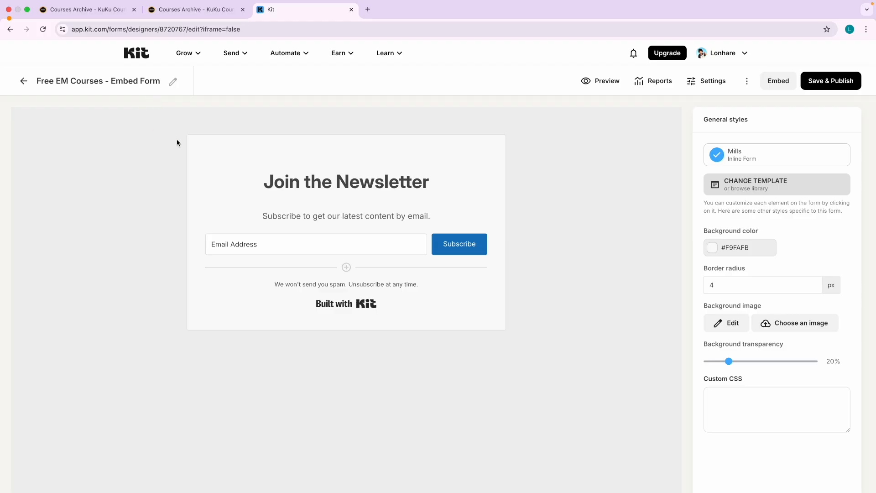
# Change the headline text from 'Join the Newsletter' to 'Enroll in Free Email Marketing Course'.
pyautogui.tripleClick(293, 180)
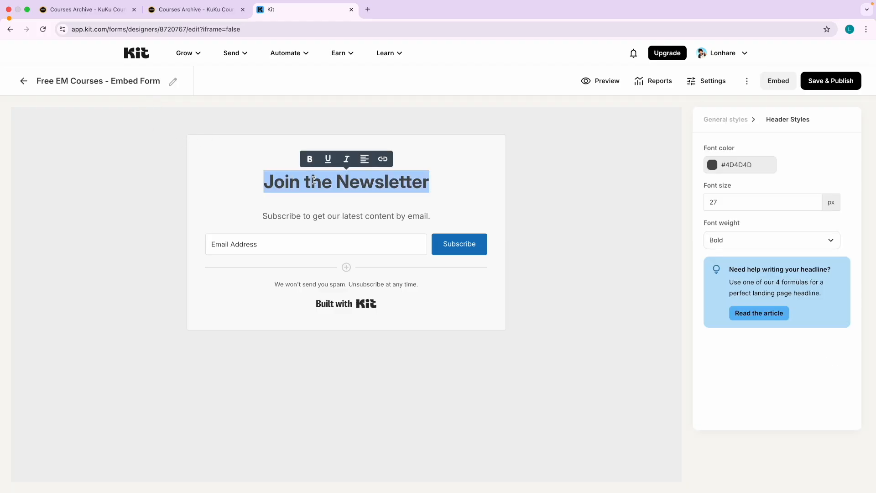
pyautogui.click(313, 181)
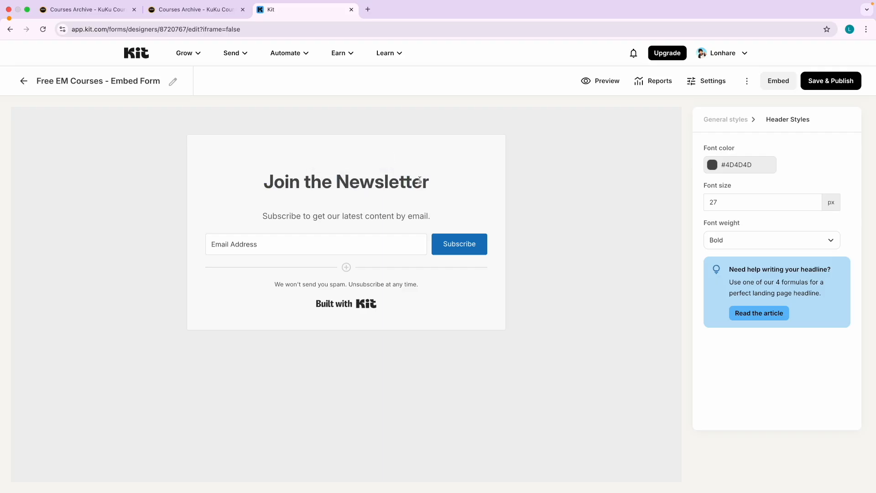
pyautogui.moveTo(428, 180); pyautogui.dragTo(264, 183)
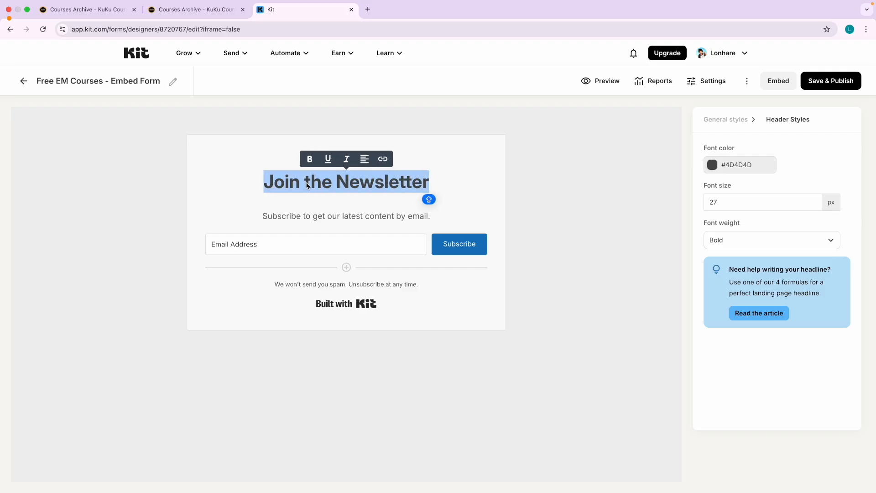
pyautogui.write('Enroll ')
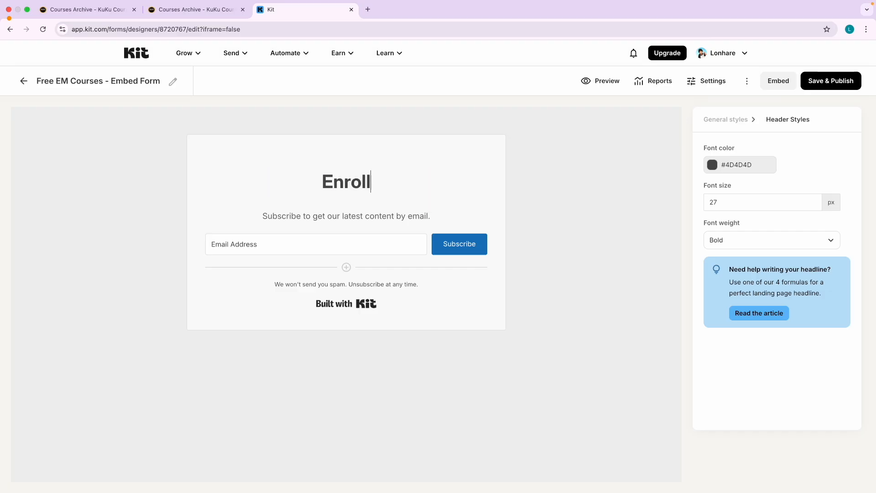
pyautogui.write('in Fr')
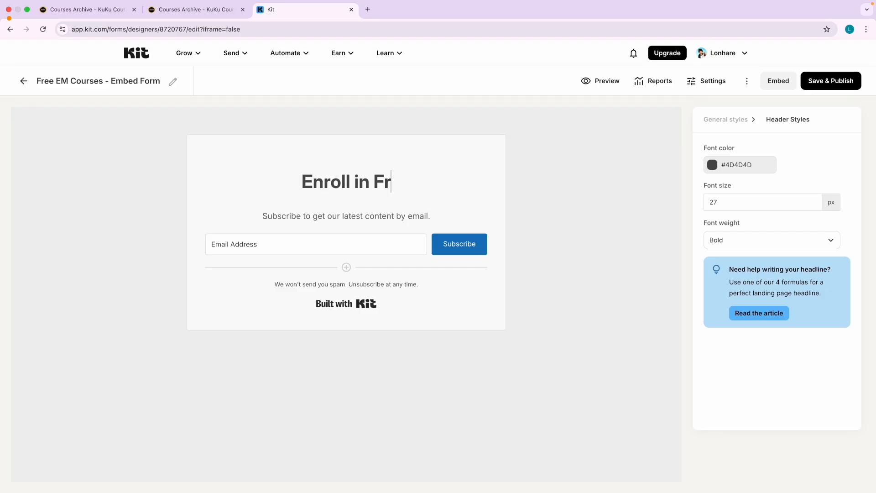
pyautogui.write('ee Email ')
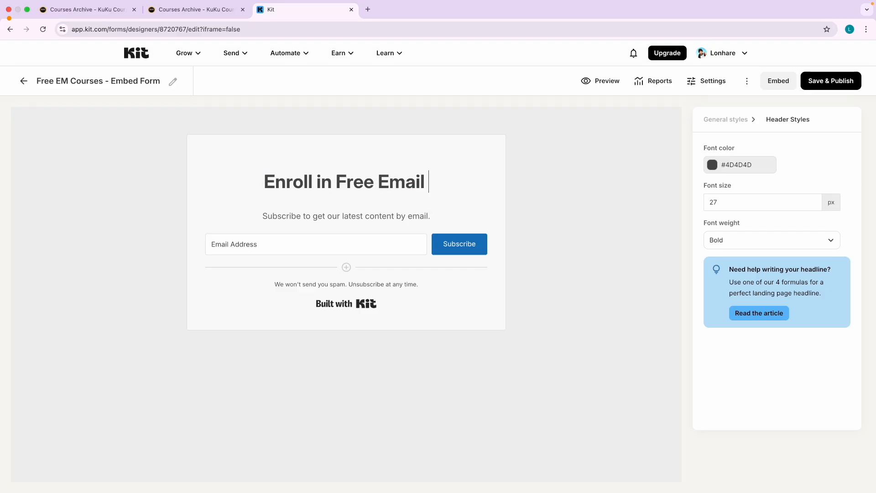
pyautogui.write('Makr')
pyautogui.press('BackSpace')
pyautogui.press('BackSpace')
pyautogui.write('r')
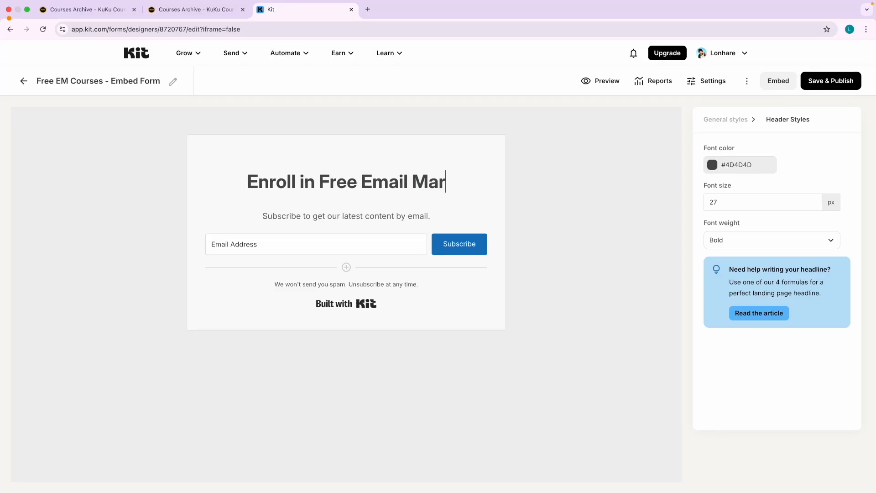
pyautogui.write('ket')
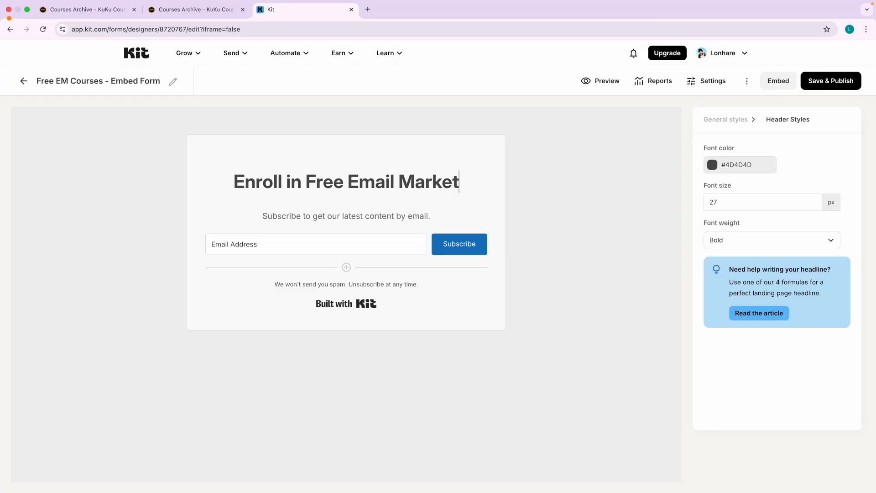
pyautogui.write('ing Course')
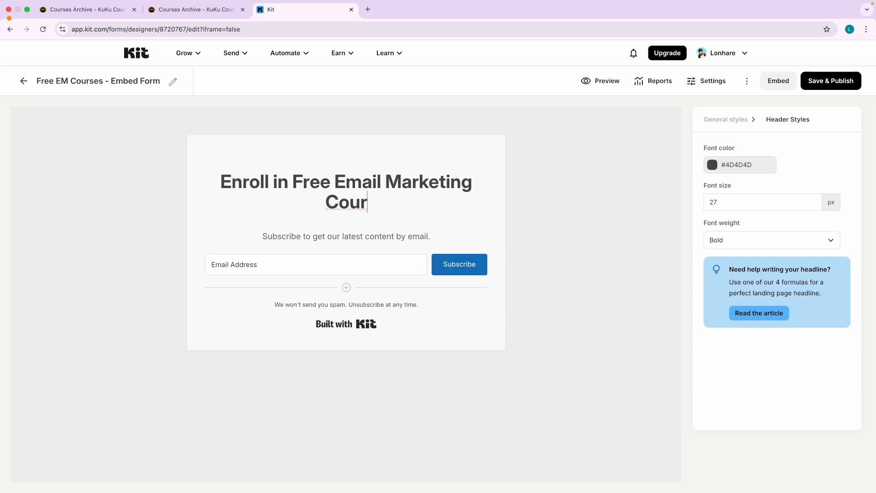
# Set the headline font size to 18 px and its colour to red #FF0000.
pyautogui.tripleClick(357, 197)
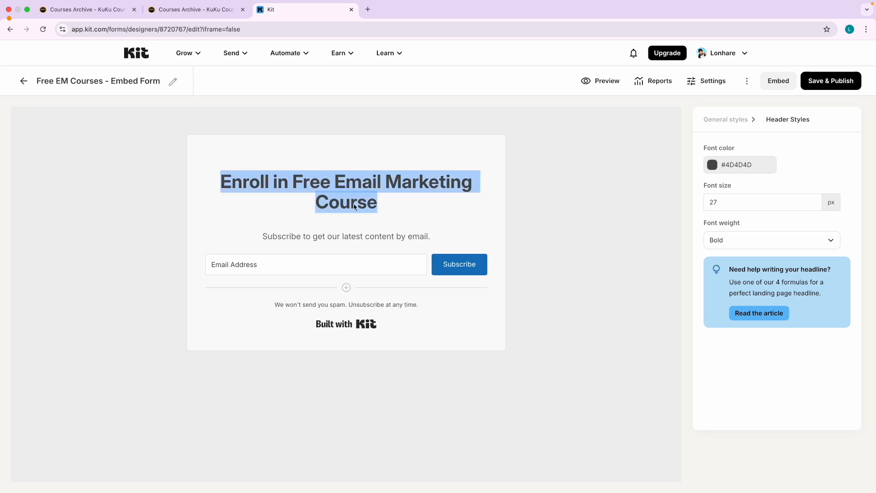
pyautogui.click(814, 204)
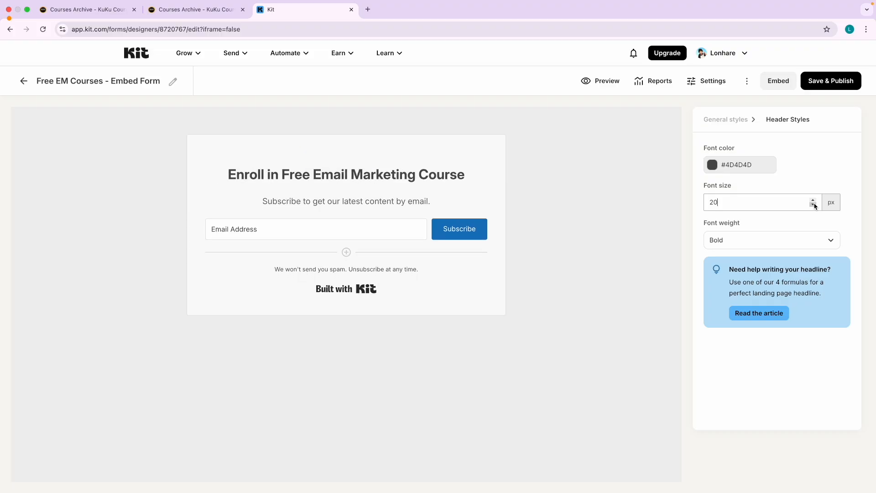
pyautogui.tripleClick(338, 201)
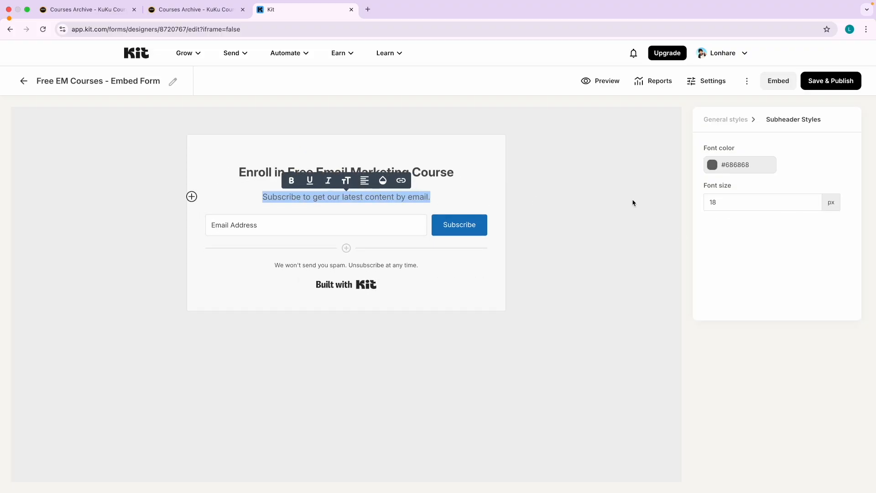
pyautogui.moveTo(464, 173); pyautogui.dragTo(238, 172)
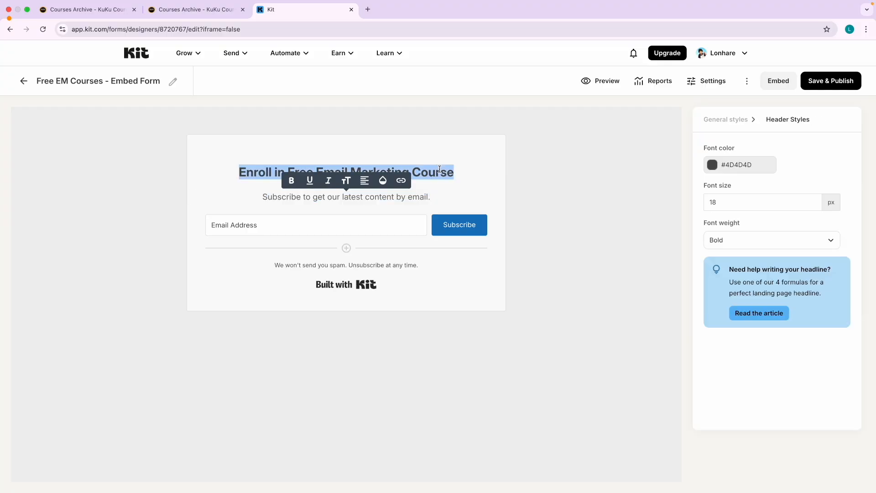
pyautogui.click(714, 168)
pyautogui.moveTo(719, 227); pyautogui.dragTo(781, 172)
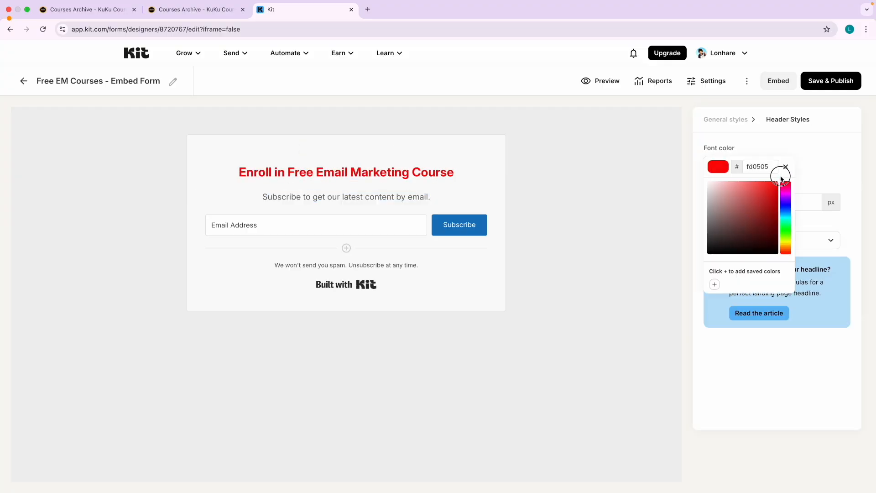
pyautogui.click(610, 244)
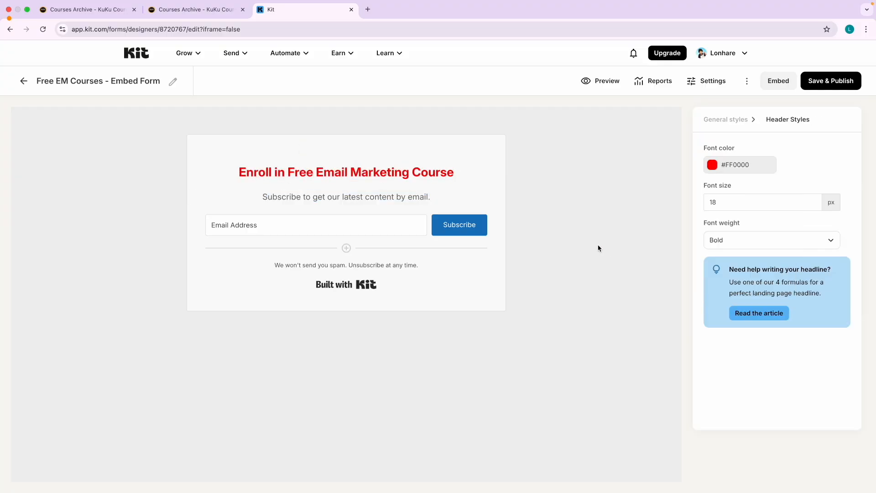
pyautogui.tripleClick(304, 197)
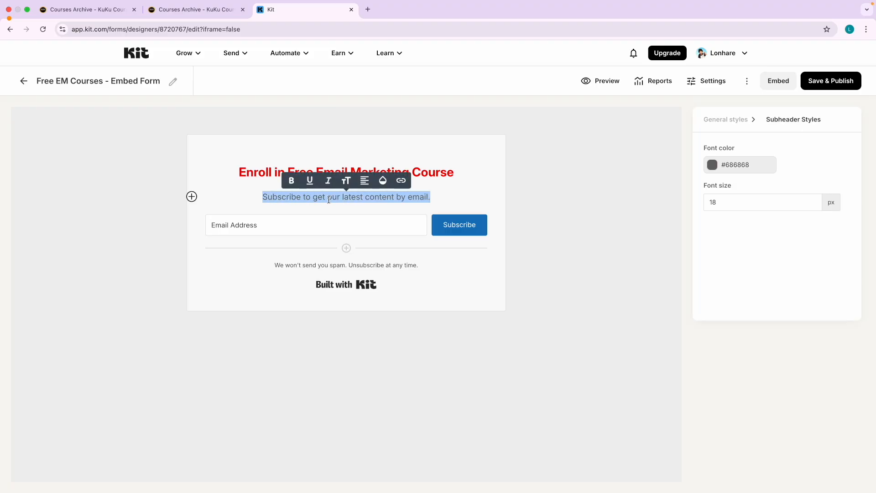
# Begin the subheader with 'Get my Email Marketing free courses including', checking course names in the archive.
pyautogui.click(209, 13)
pyautogui.click(307, 9)
pyautogui.write('Get')
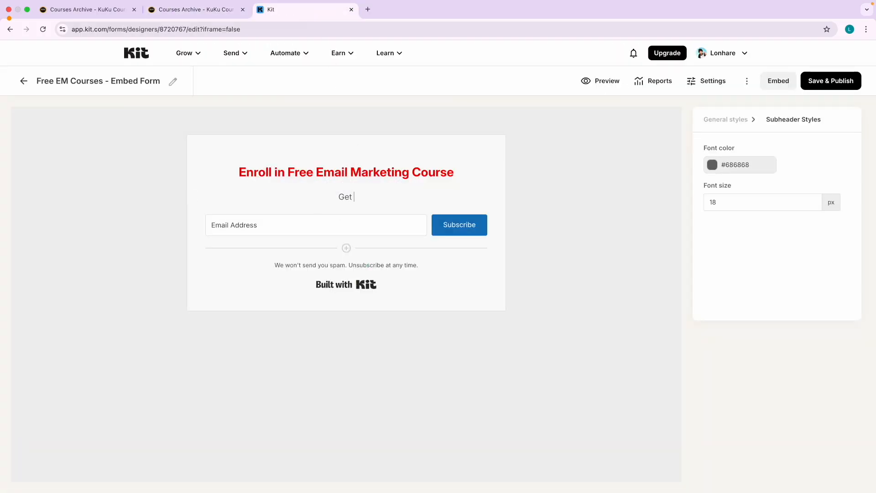
pyautogui.write('my Email Marketing free courses including')
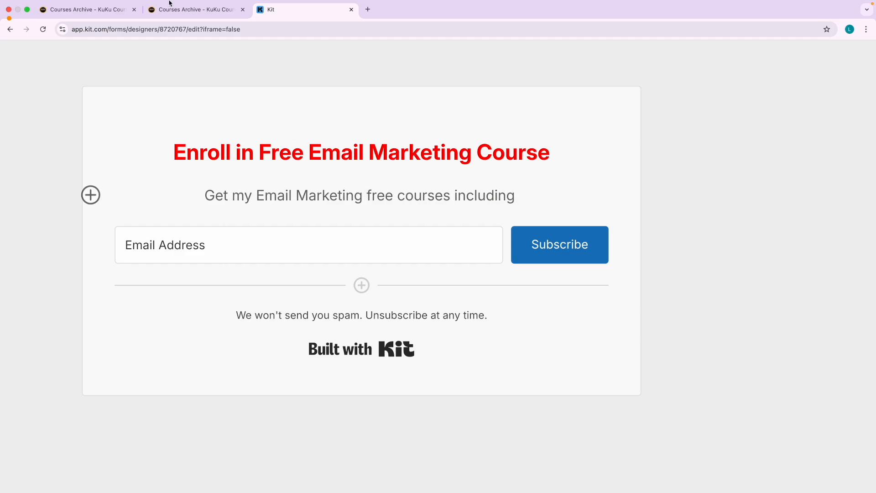
pyautogui.click(173, 10)
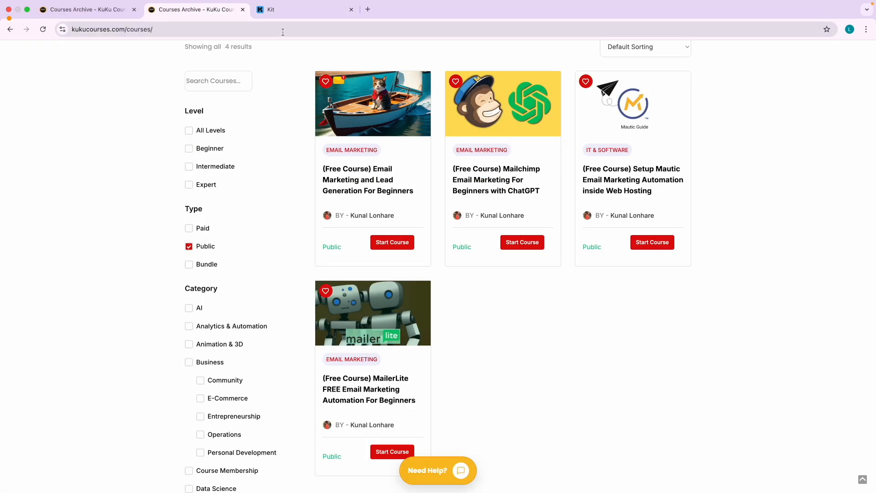
pyautogui.click(278, 11)
# Finish the subheader with 'Mailchimp, Mautic, Mailerlite and More for Free. 6 hr + Course.'.
pyautogui.write('Mailchimp, A')
pyautogui.press('BackSpace')
pyautogui.write('Mautic, ')
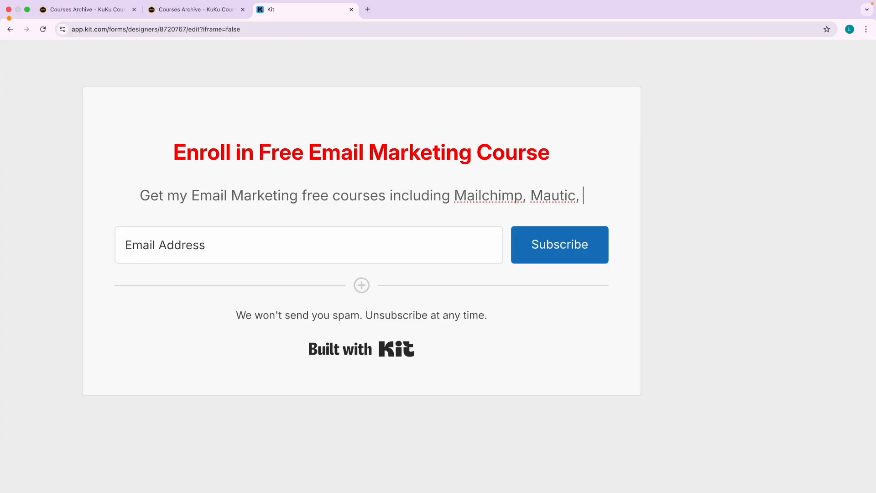
pyautogui.write('Maile')
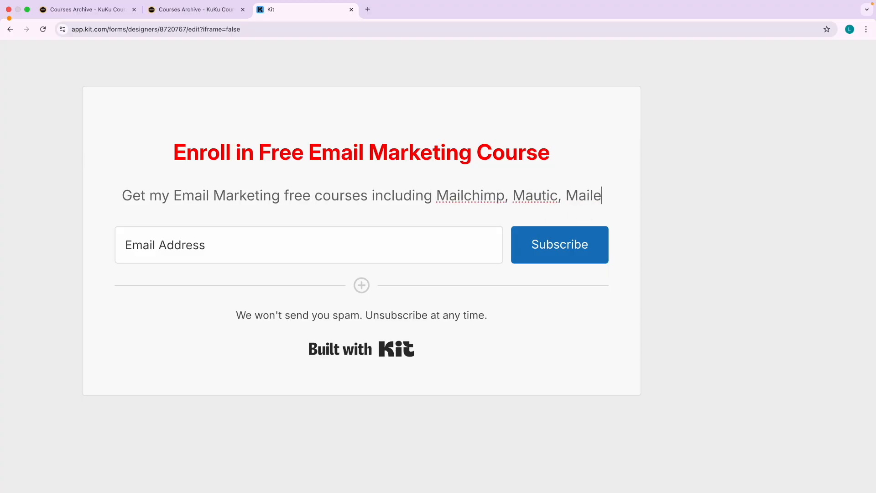
pyautogui.write('rlite ')
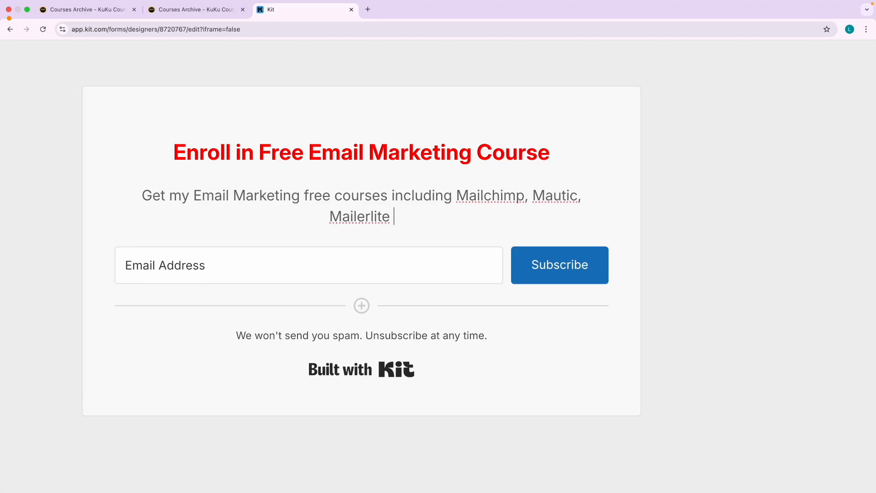
pyautogui.write('and Mor')
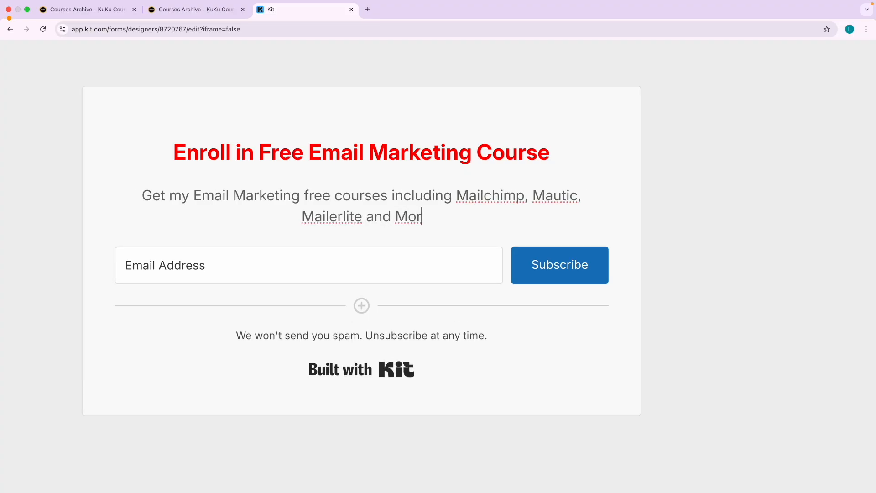
pyautogui.write('e for Free')
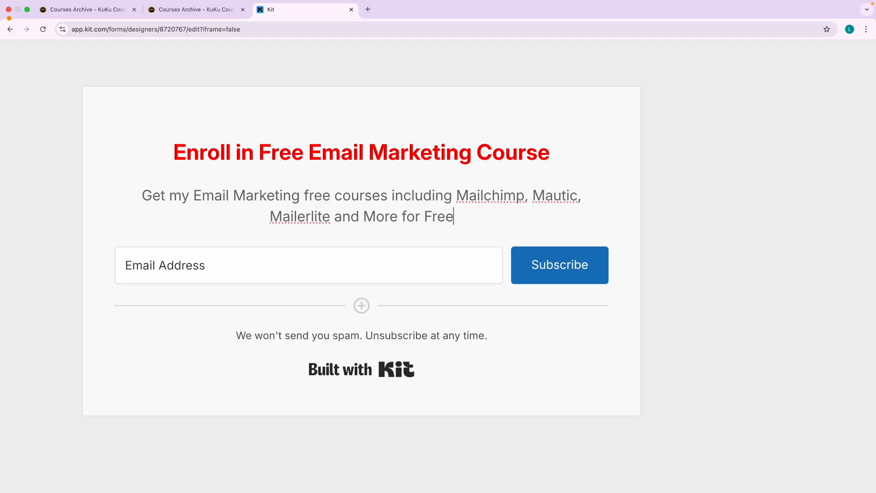
pyautogui.write('. ')
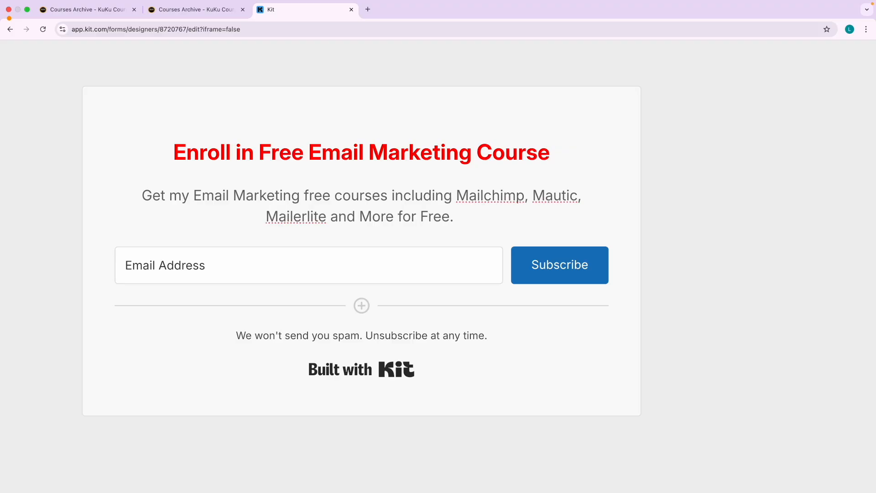
pyautogui.write('6+')
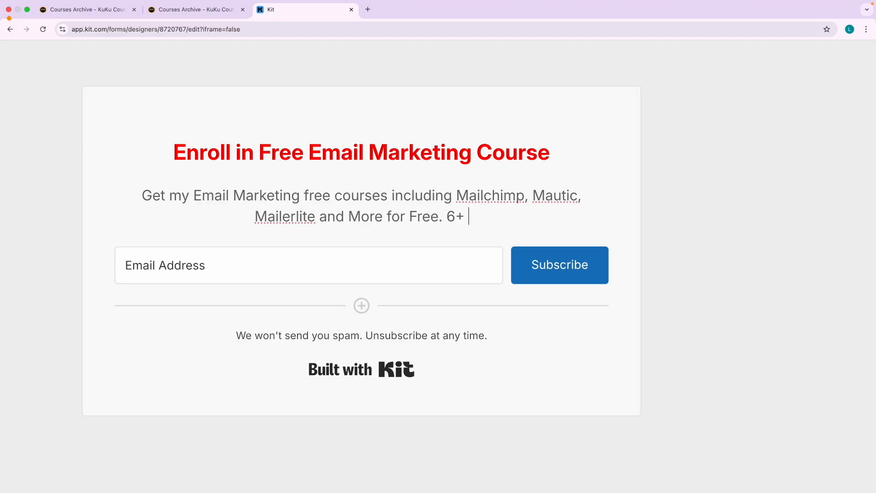
pyautogui.press('BackSpace')
pyautogui.write('hr')
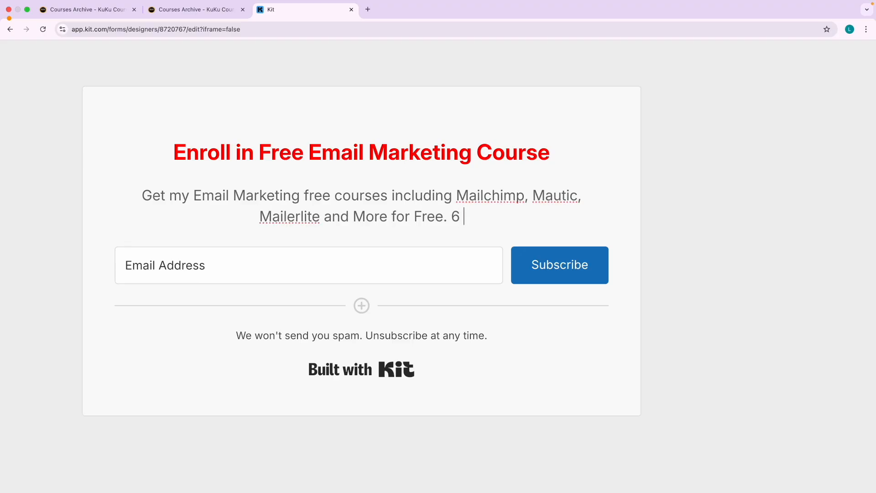
pyautogui.write(' + ')
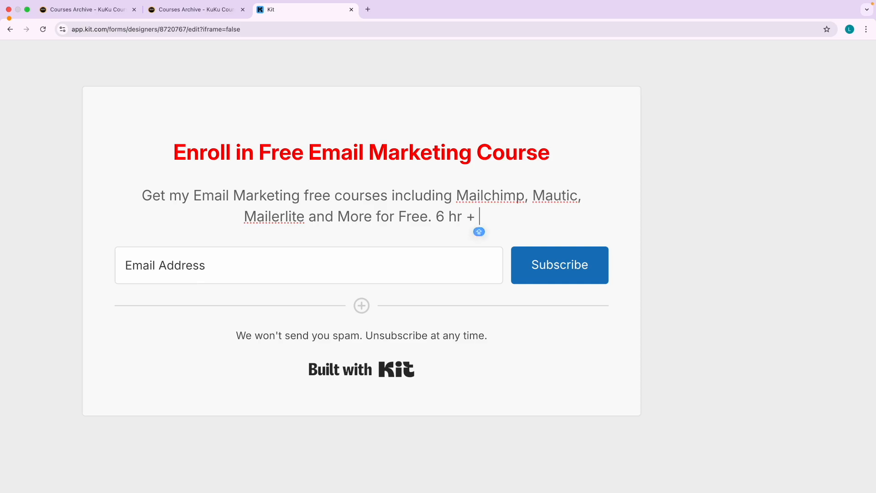
pyautogui.write('C')
pyautogui.write('rse')
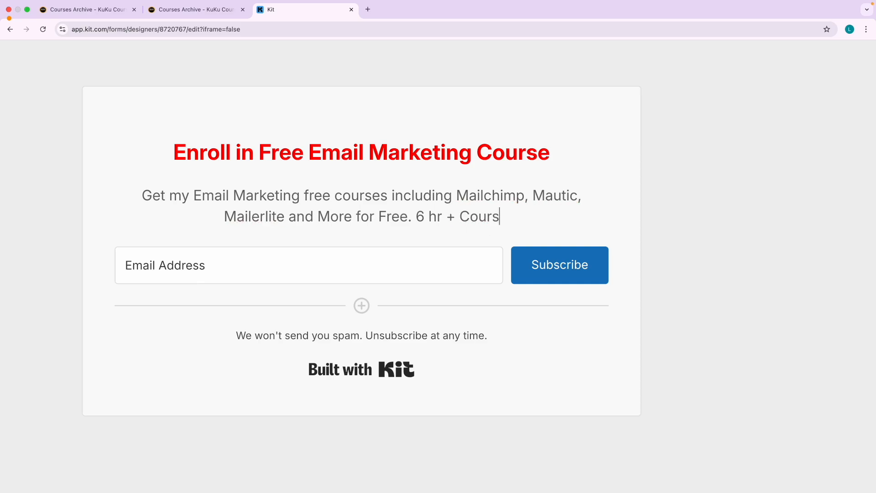
pyautogui.write('.')
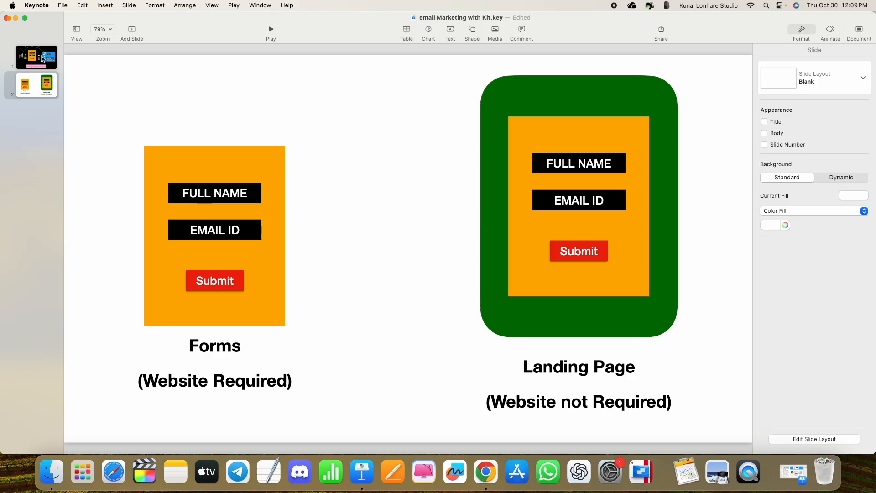
pyautogui.click(41, 58)
pyautogui.hotkey('ctrl', 'Right')
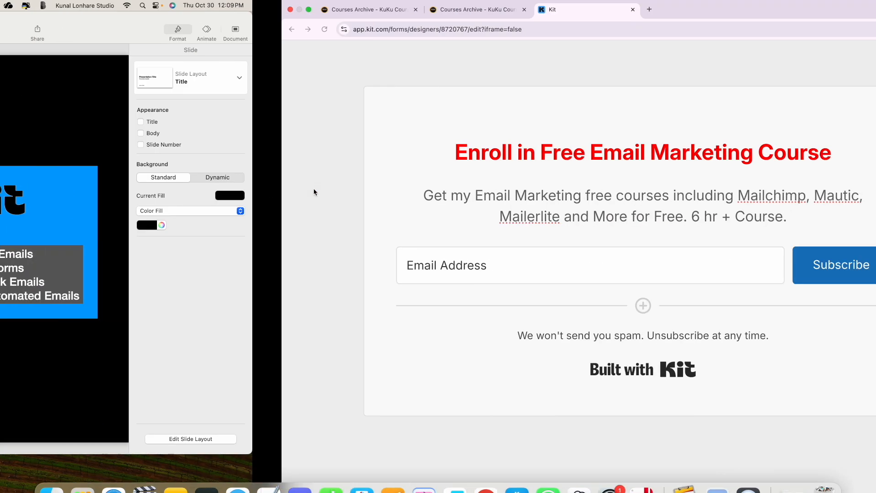
pyautogui.scroll(-5, 265, 269)
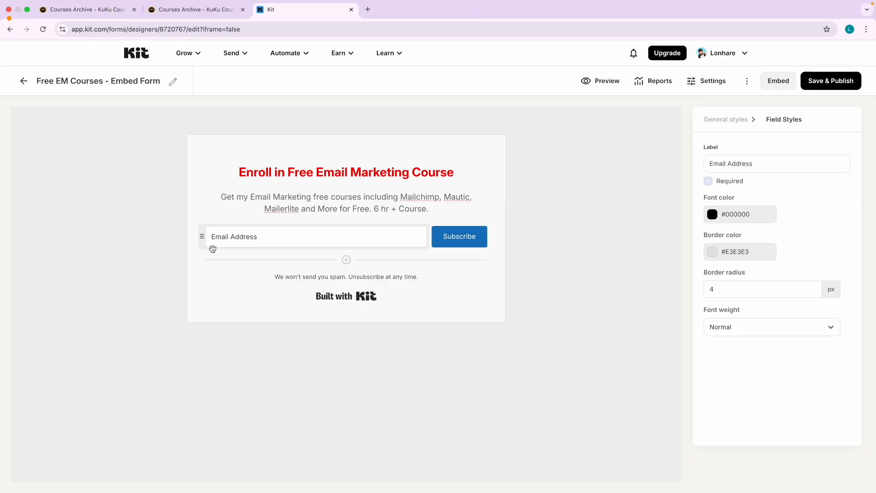
# Add a First Name custom field beneath Email Address and mark it required.
pyautogui.click(345, 260)
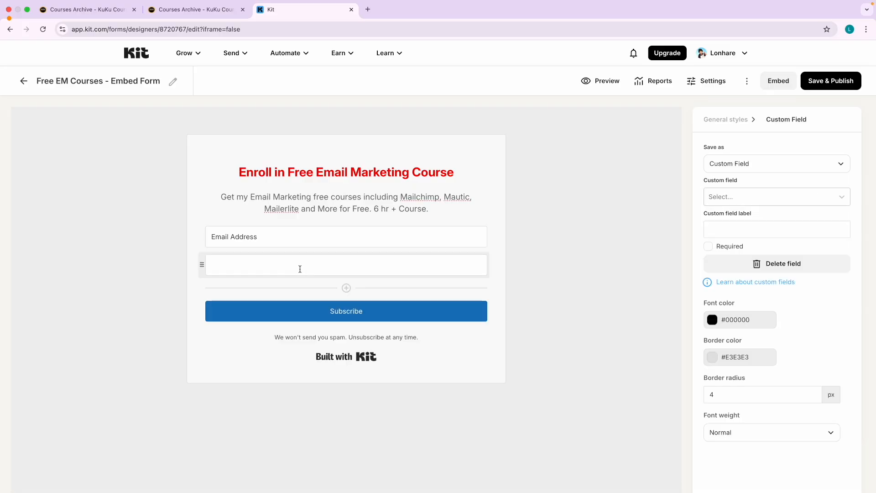
pyautogui.click(729, 196)
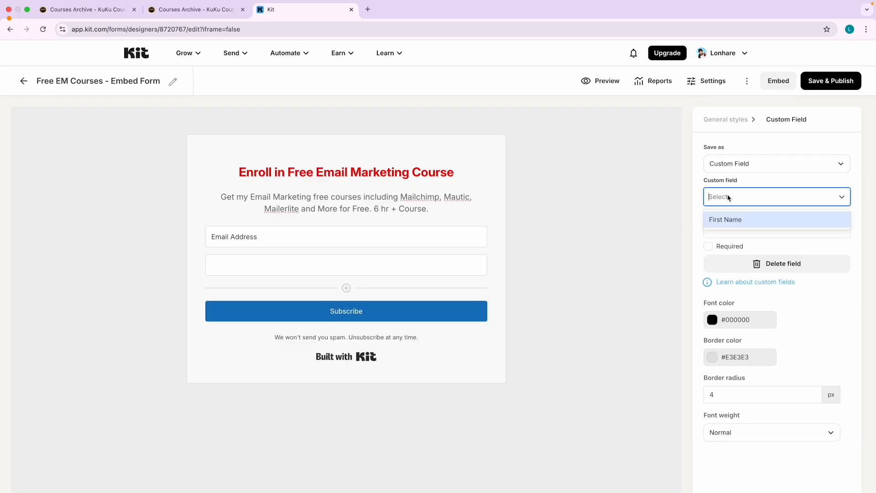
pyautogui.click(725, 164)
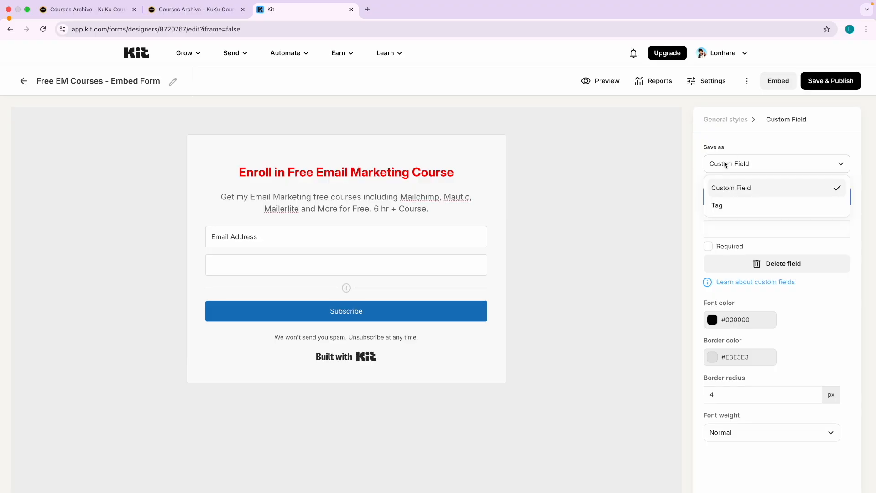
pyautogui.click(728, 188)
pyautogui.click(729, 197)
pyautogui.click(735, 218)
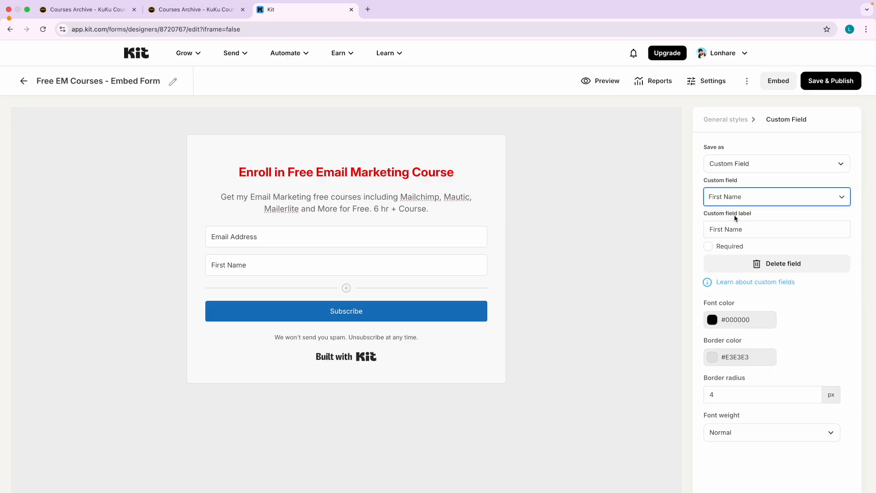
pyautogui.click(709, 246)
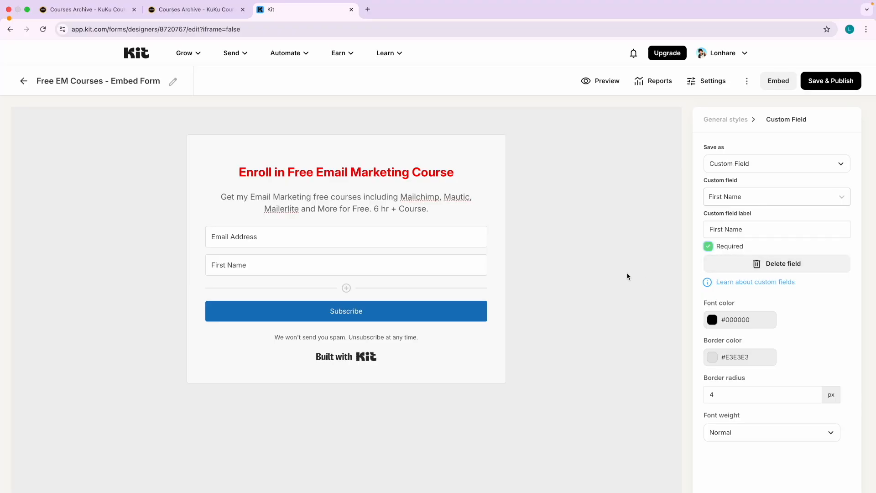
pyautogui.click(373, 208)
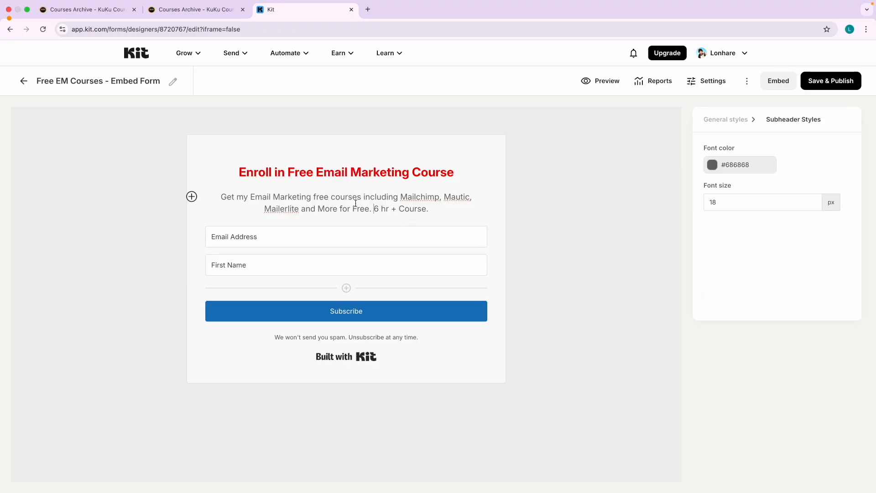
# Colour the subheader text black #000000 after briefly trying #3300FF blue.
pyautogui.click(714, 165)
pyautogui.click(782, 206)
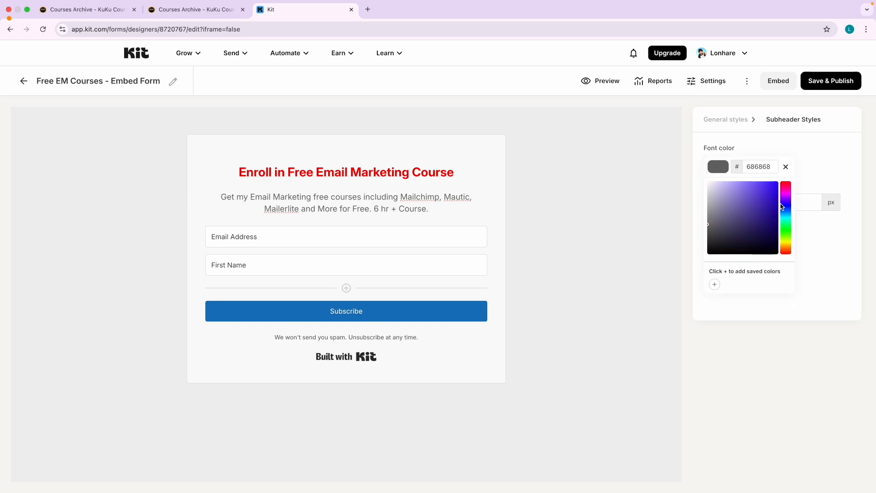
pyautogui.click(777, 183)
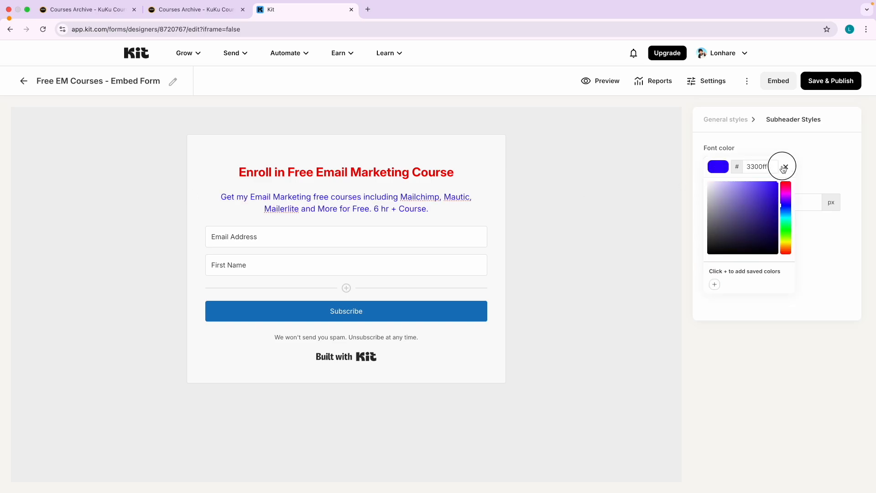
pyautogui.click(573, 305)
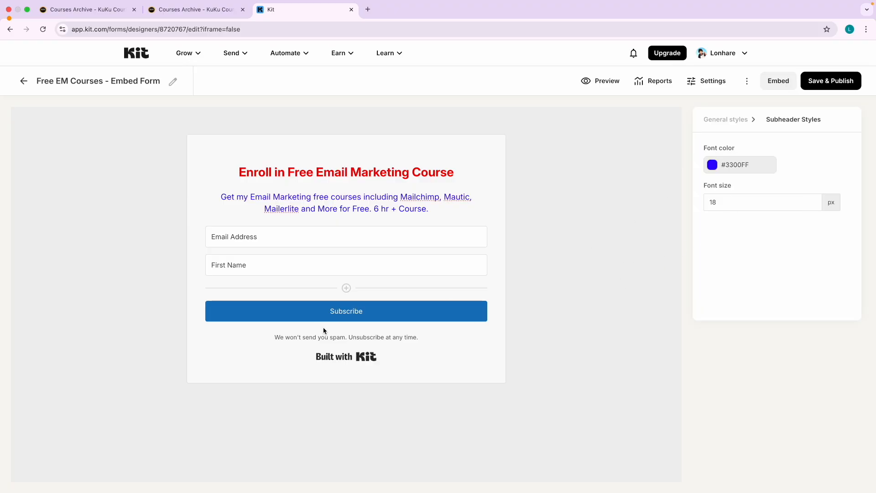
pyautogui.click(358, 318)
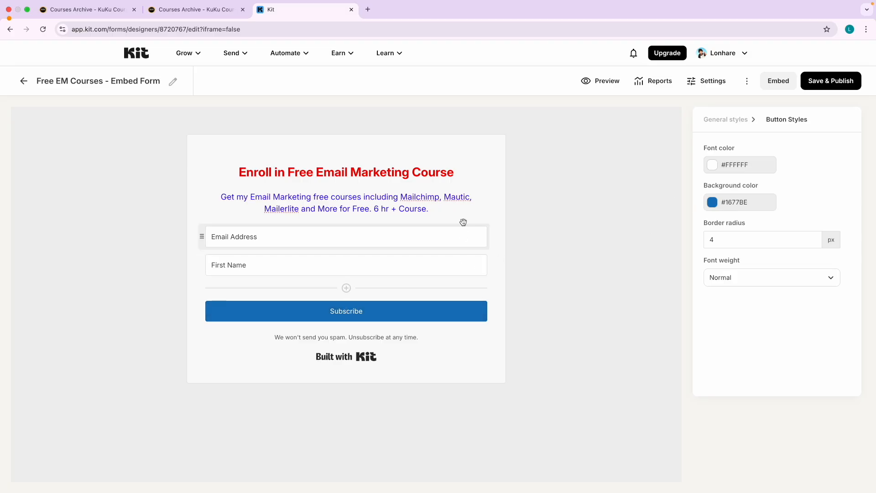
pyautogui.click(442, 203)
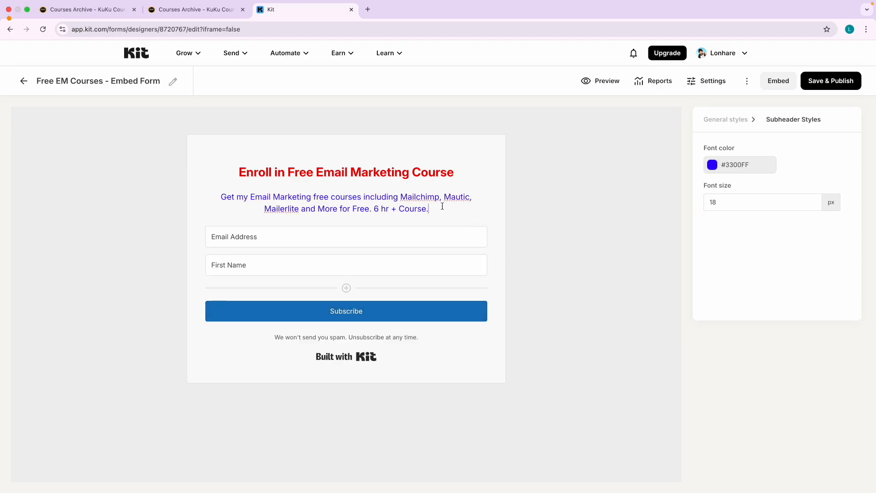
pyautogui.click(711, 165)
pyautogui.click(679, 316)
pyautogui.click(359, 315)
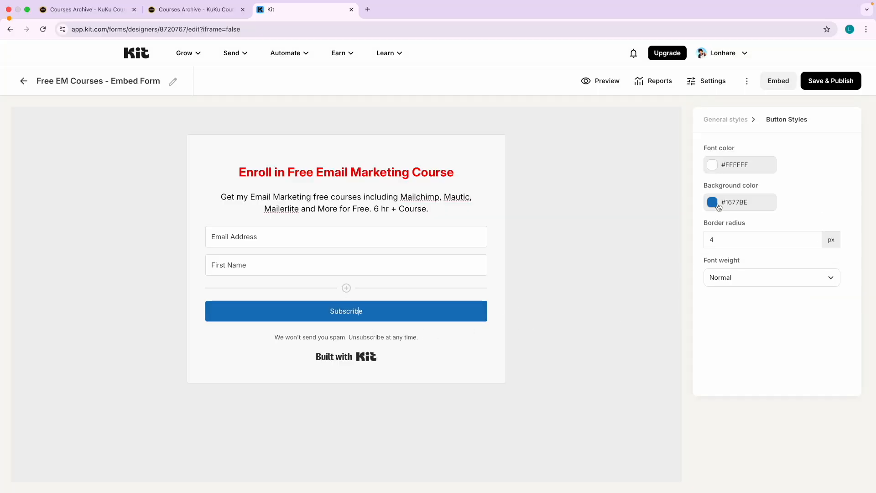
# Keep the Subscribe button text white and set its background to black #000000.
pyautogui.click(711, 166)
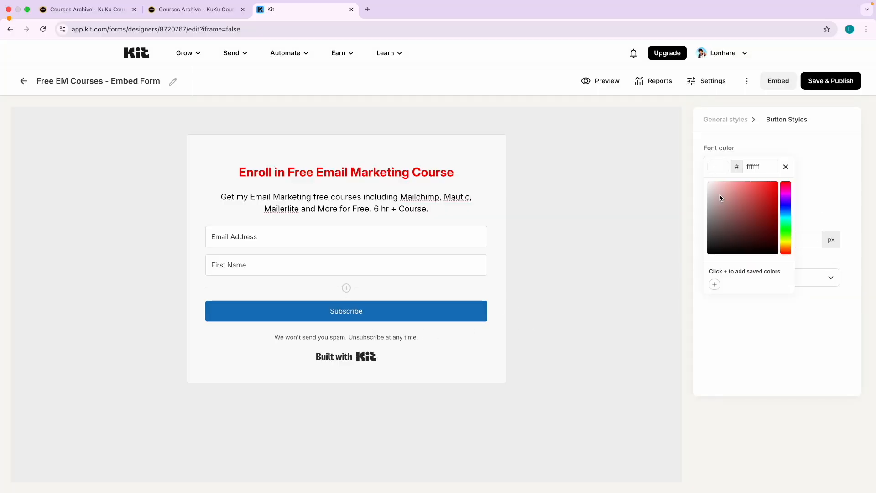
pyautogui.moveTo(736, 223); pyautogui.dragTo(689, 168)
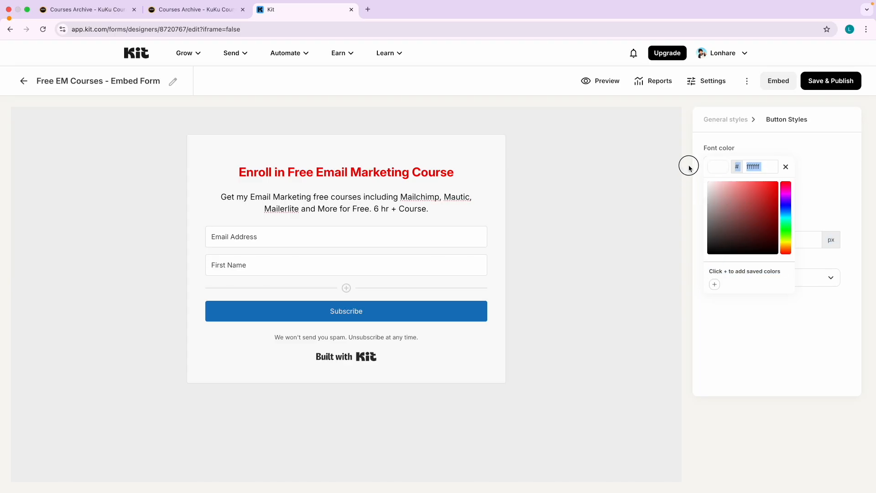
pyautogui.click(680, 223)
pyautogui.click(714, 204)
pyautogui.moveTo(710, 255); pyautogui.dragTo(677, 371)
pyautogui.click(601, 318)
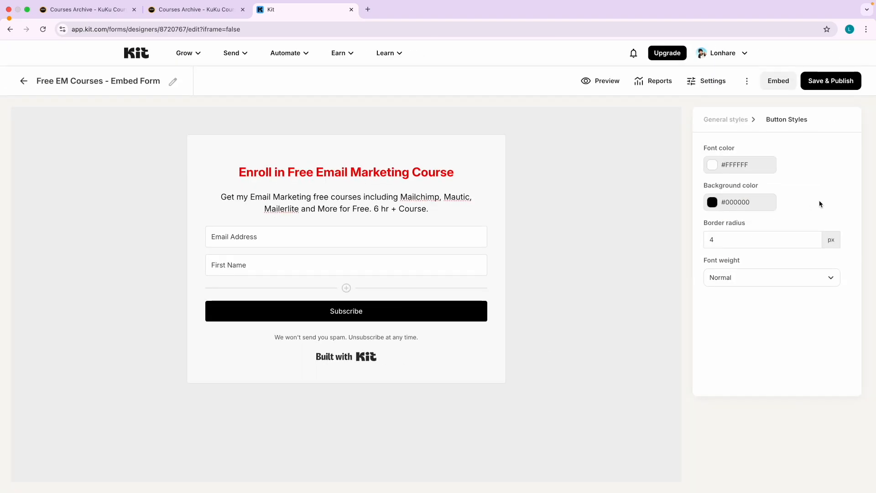
# Round the Subscribe button corners to 22 px and make its text bold.
pyautogui.click(813, 237)
pyautogui.moveTo(815, 238); pyautogui.dragTo(815, 238)
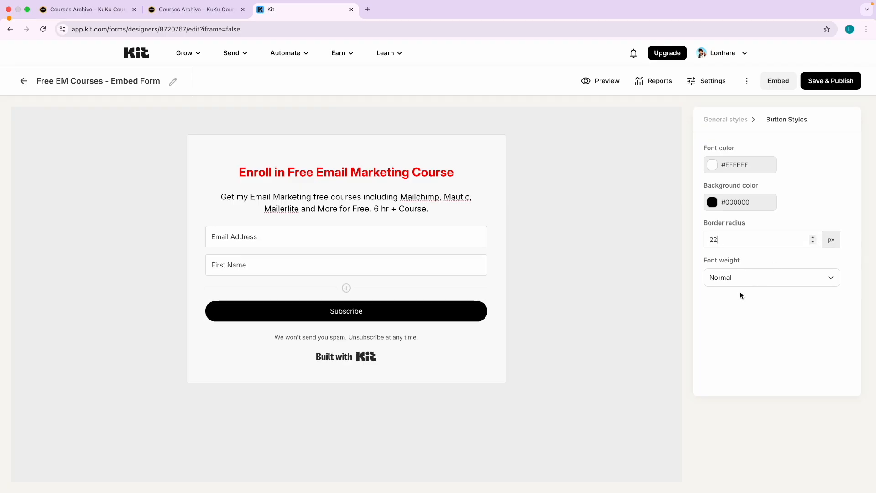
pyautogui.click(731, 280)
pyautogui.click(731, 321)
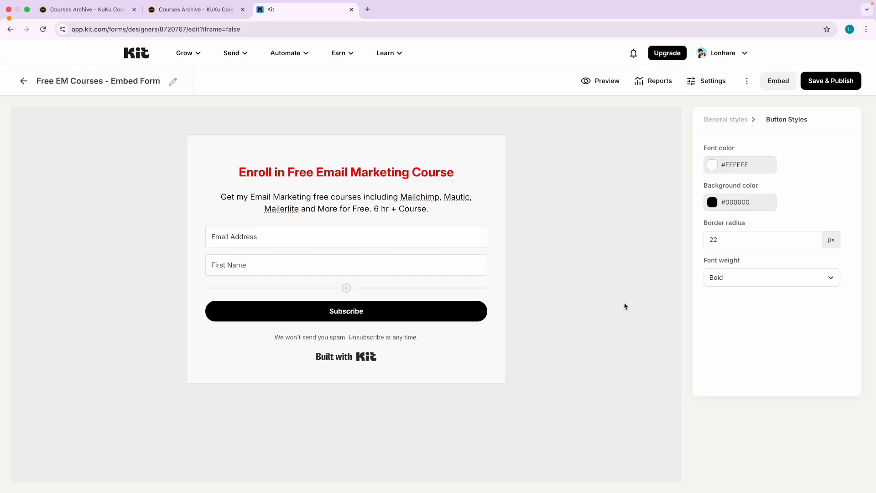
pyautogui.click(355, 359)
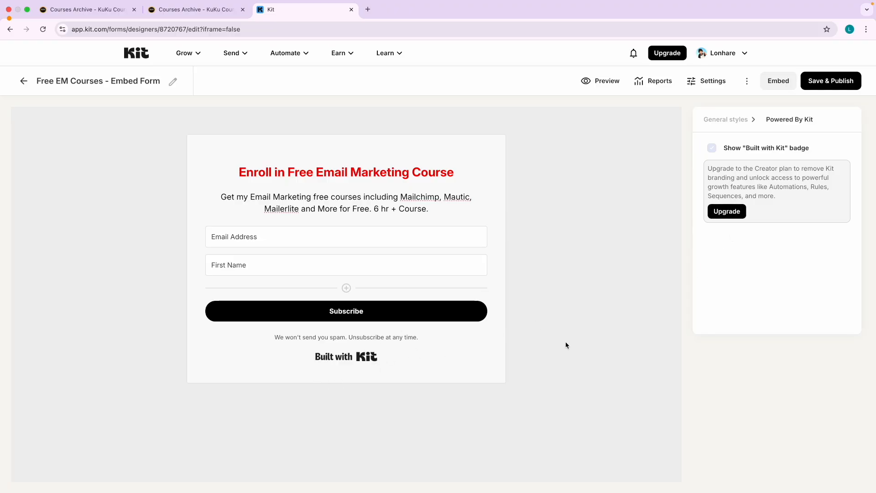
pyautogui.scroll(5, 344, 358)
pyautogui.scroll(-5, 344, 359)
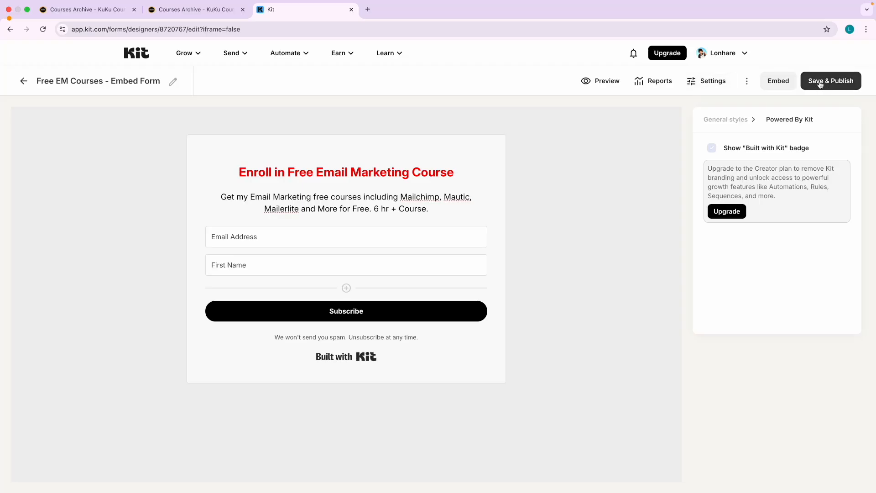
pyautogui.click(703, 87)
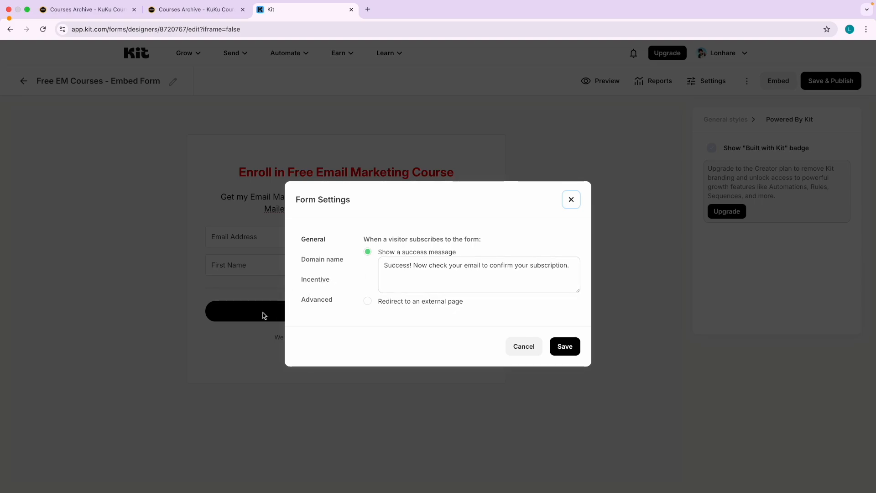
# Review the success message and the incentive redirect URL in the form settings.
pyautogui.moveTo(387, 264); pyautogui.dragTo(577, 265)
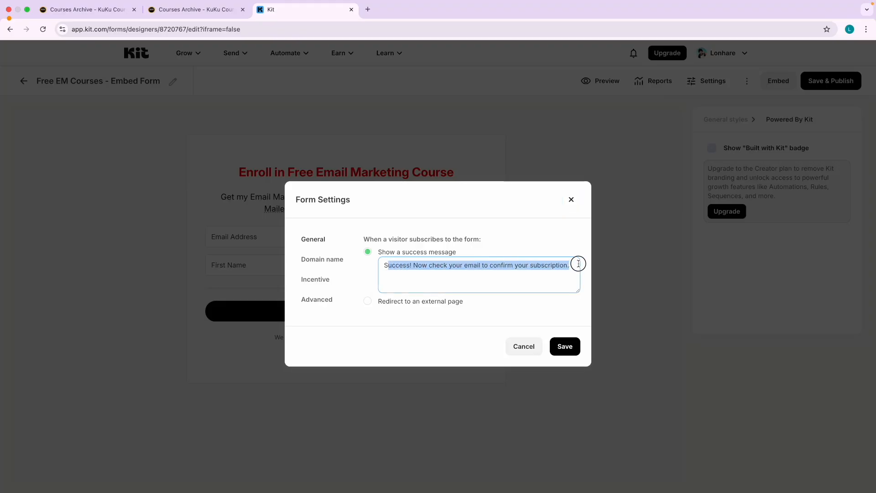
pyautogui.click(465, 213)
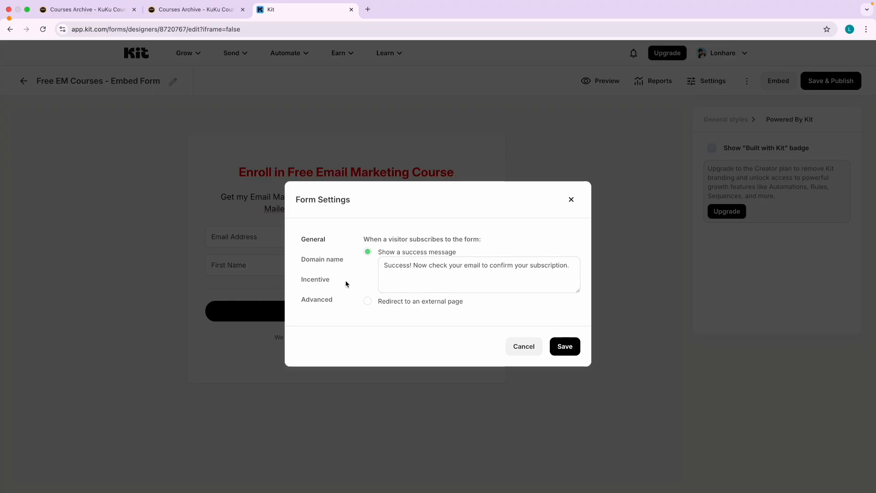
pyautogui.click(316, 280)
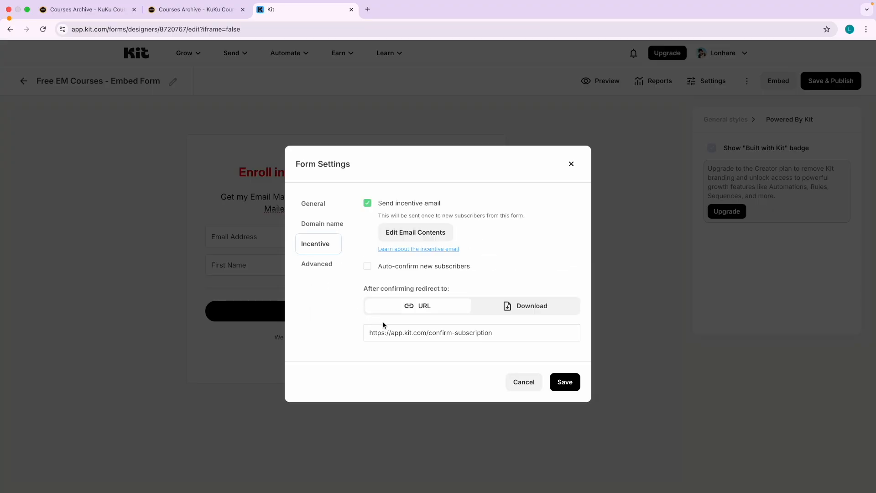
pyautogui.tripleClick(394, 330)
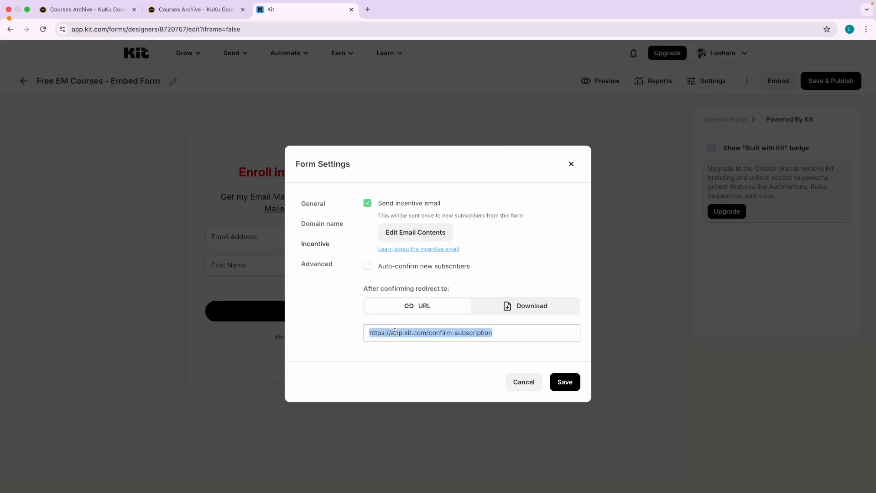
pyautogui.click(184, 13)
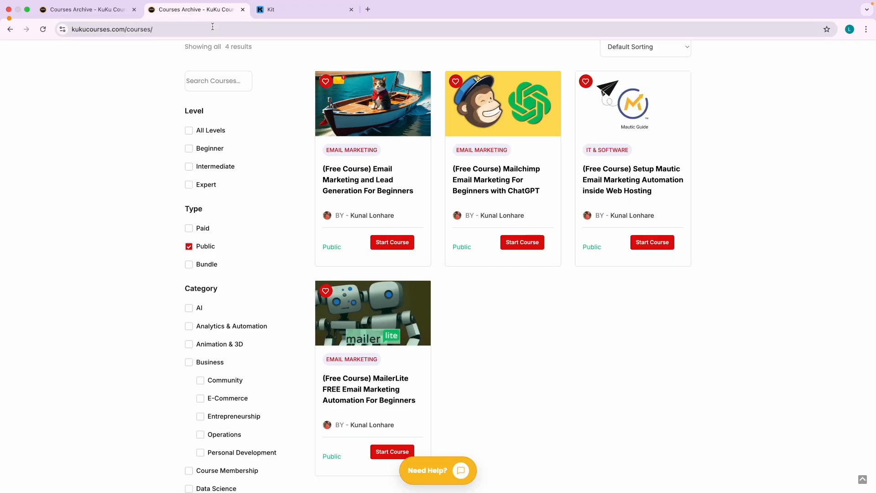
# Open the Email Marketing course category from a course card on KuKu Courses.
pyautogui.scroll(-5, 434, 248)
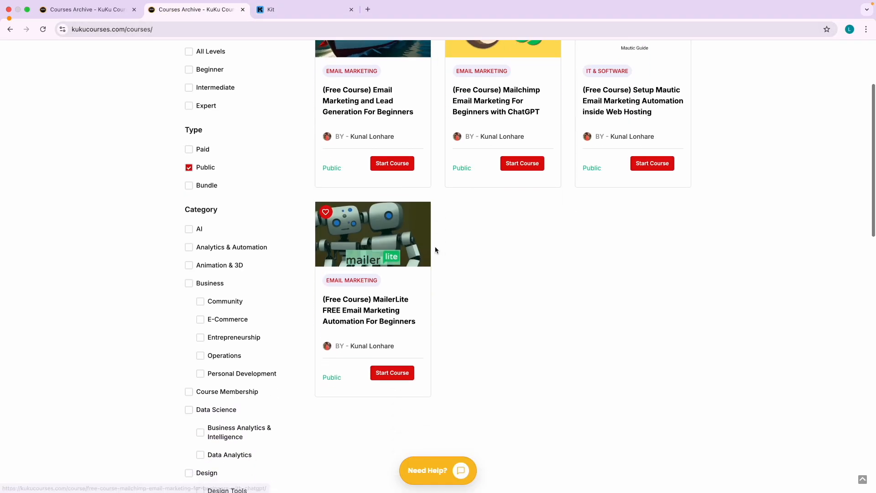
pyautogui.scroll(5, 434, 248)
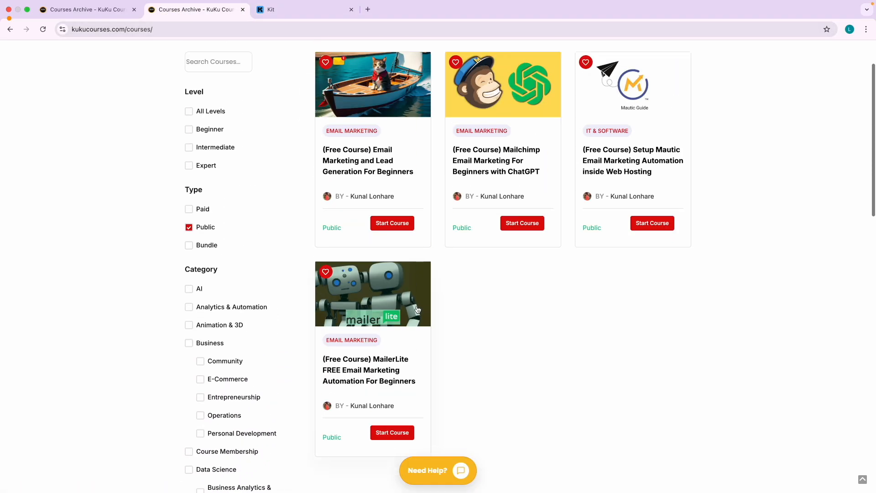
pyautogui.click(357, 343)
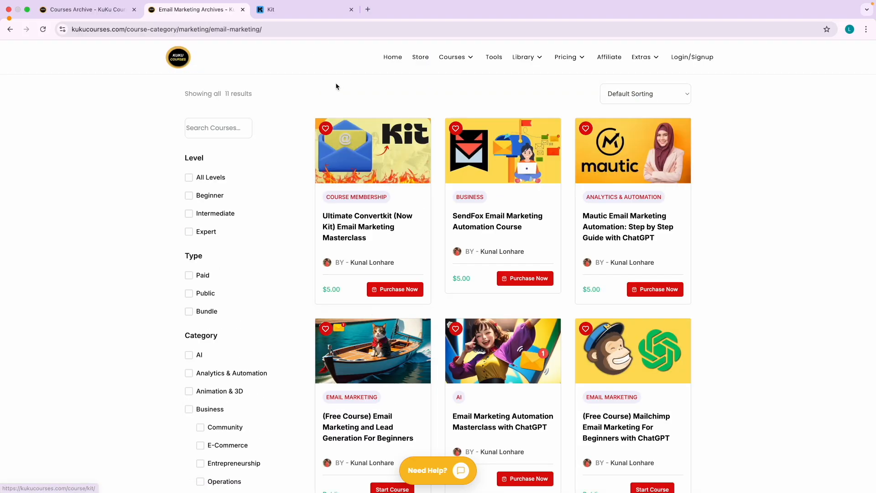
pyautogui.scroll(-4, 391, 178)
pyautogui.scroll(4, 334, 96)
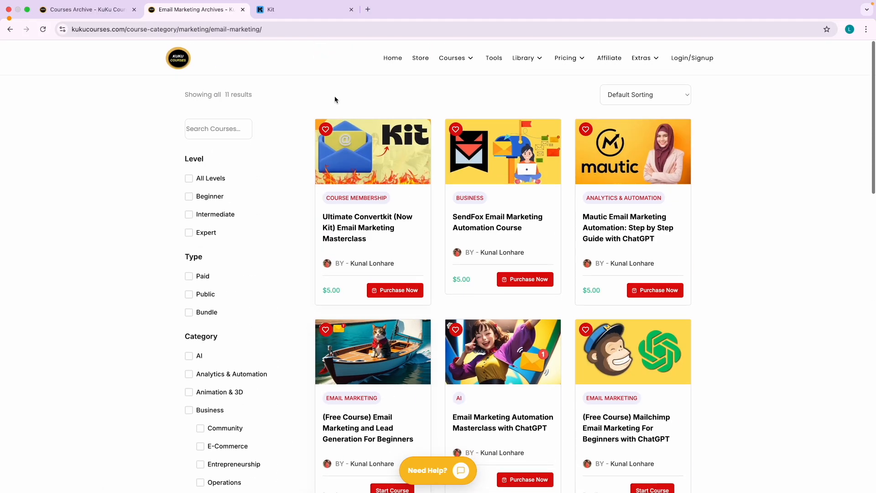
# Narrow the Email Marketing category to its 4 public courses with the Public filter.
pyautogui.click(310, 30)
pyautogui.click(311, 32)
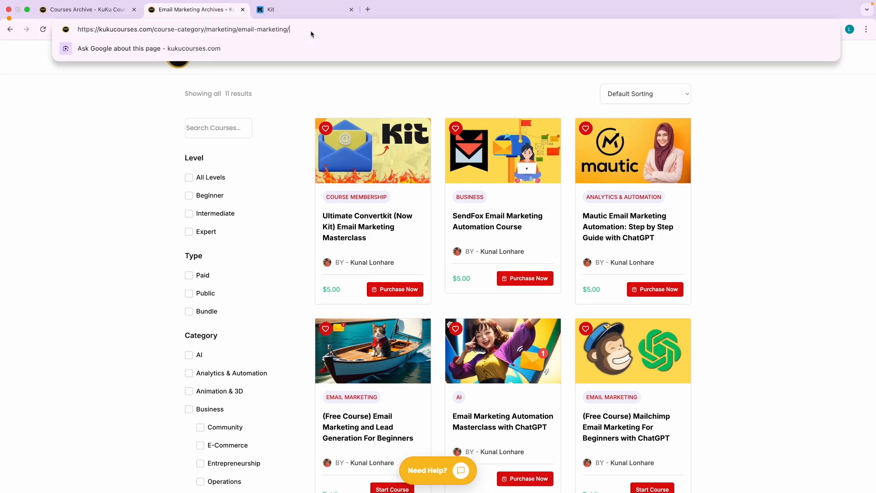
pyautogui.click(345, 89)
pyautogui.click(205, 293)
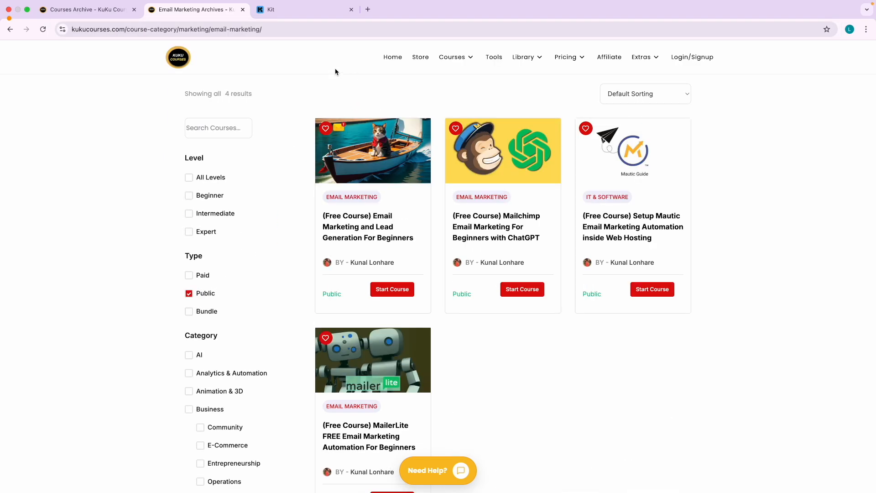
pyautogui.click(331, 30)
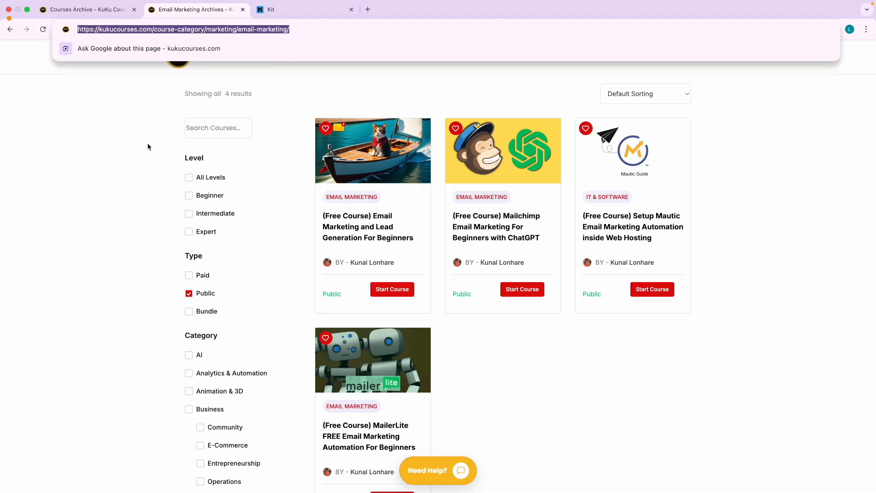
pyautogui.click(110, 183)
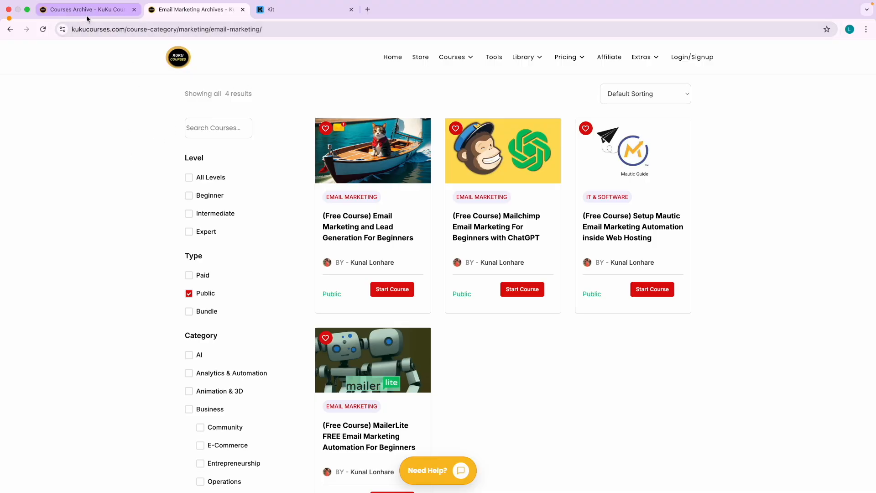
pyautogui.click(274, 11)
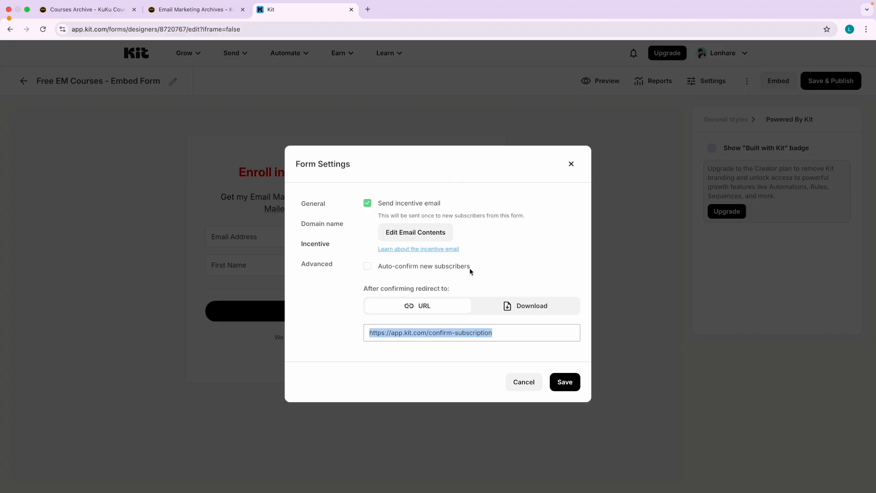
# Switch the Incentive redirect to Download and back to URL, then move to the other desktop's Chrome window.
pyautogui.click(508, 309)
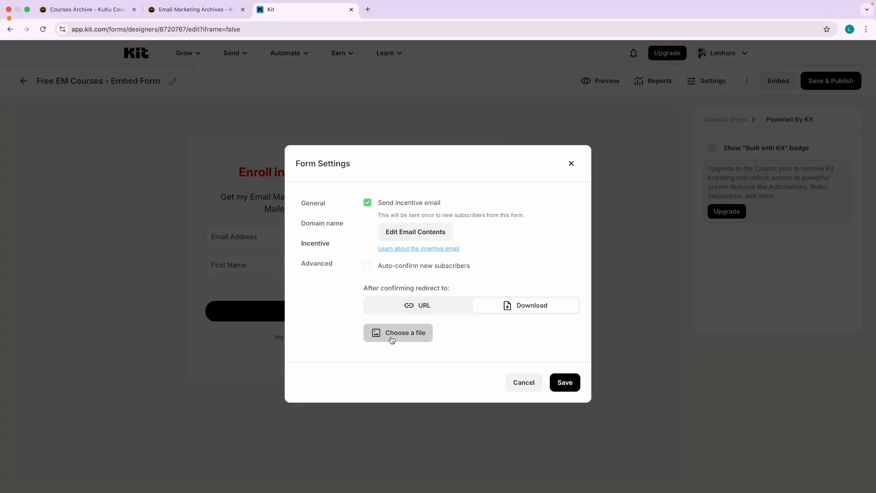
pyautogui.click(416, 306)
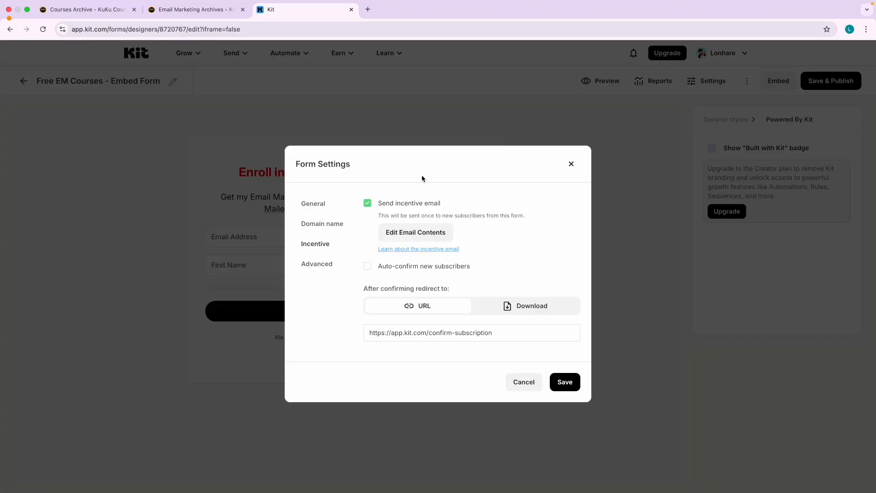
pyautogui.hotkey('ctrl', 'Right')
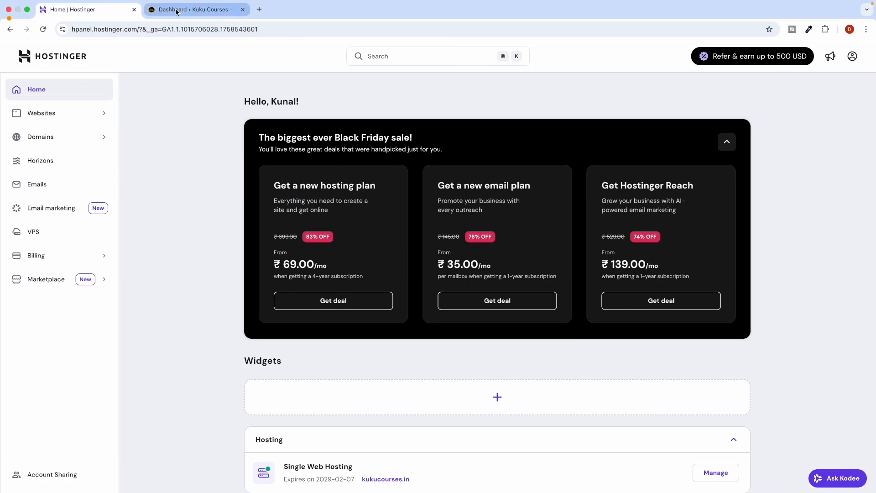
# From Pages > All Pages, add a new page titled 'Free Courses on Email Marketing'.
pyautogui.click(176, 11)
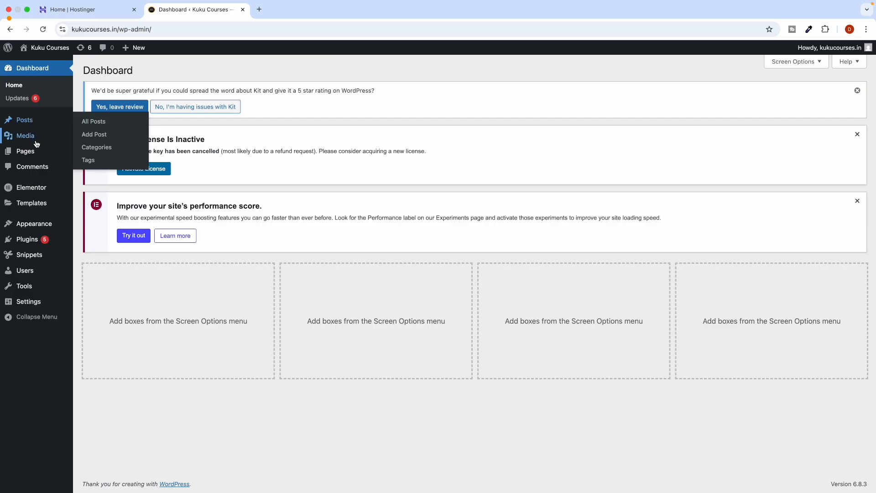
pyautogui.moveTo(39, 151)
pyautogui.click(88, 153)
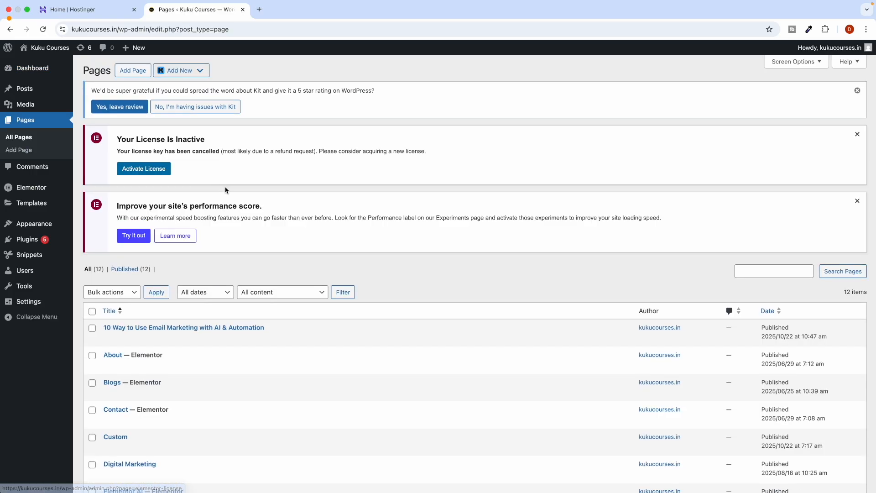
pyautogui.click(145, 71)
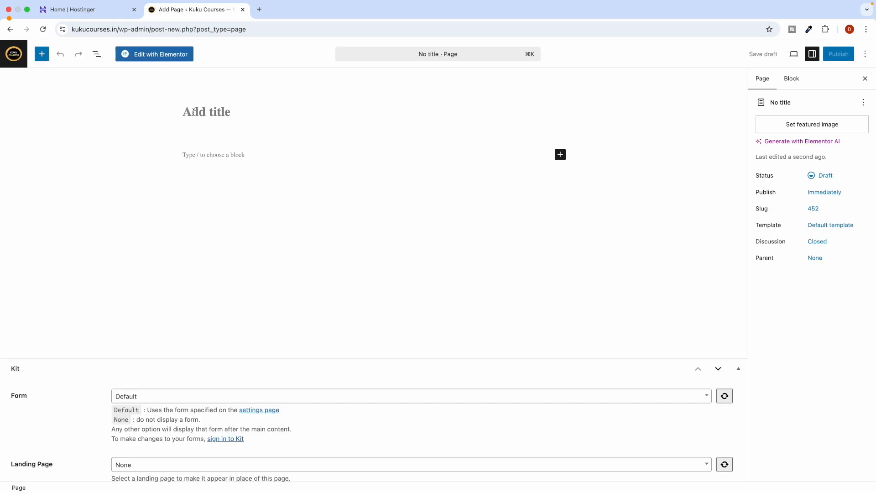
pyautogui.click(194, 112)
pyautogui.write('F')
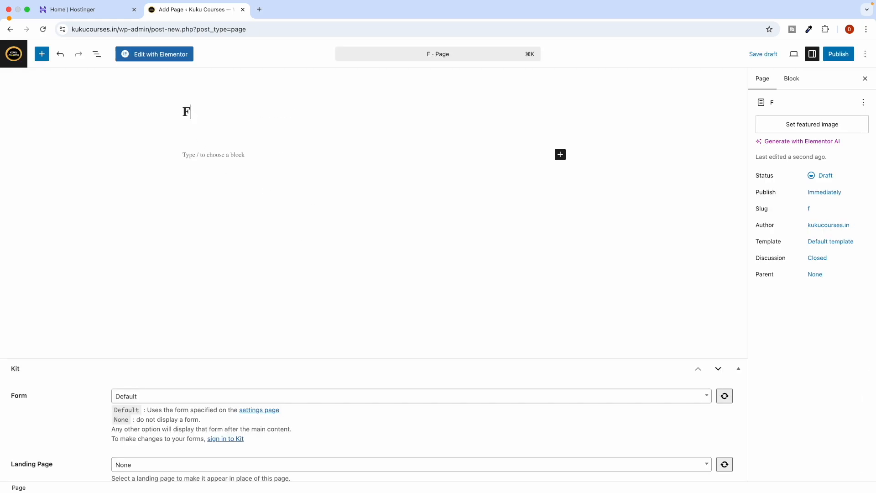
pyautogui.write('ree C')
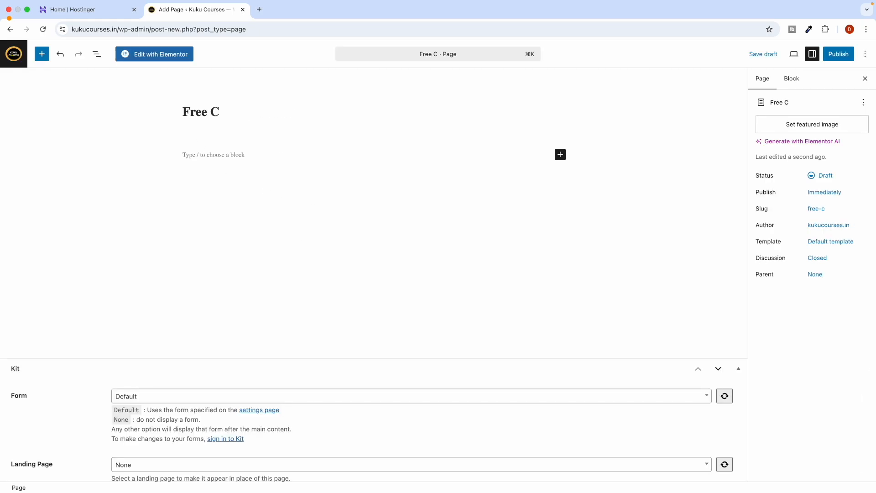
pyautogui.write('ourses onE')
pyautogui.press('BackSpace')
pyautogui.write('Email Marketing')
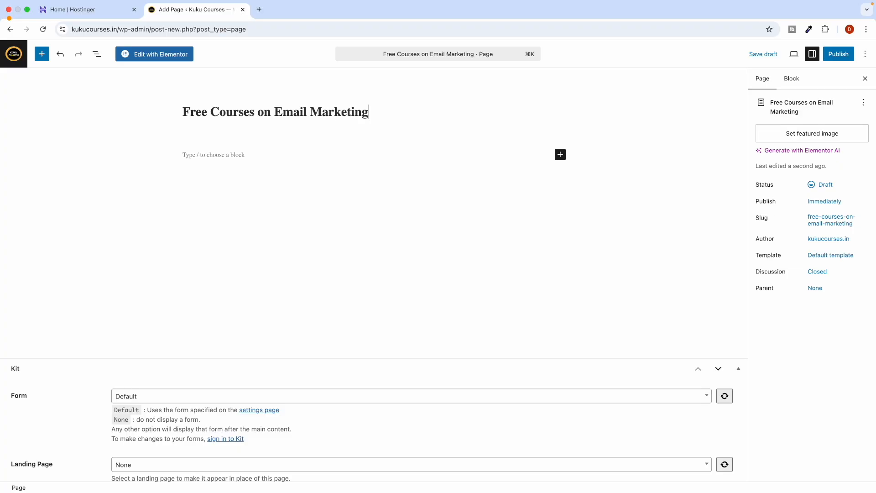
pyautogui.press('Return')
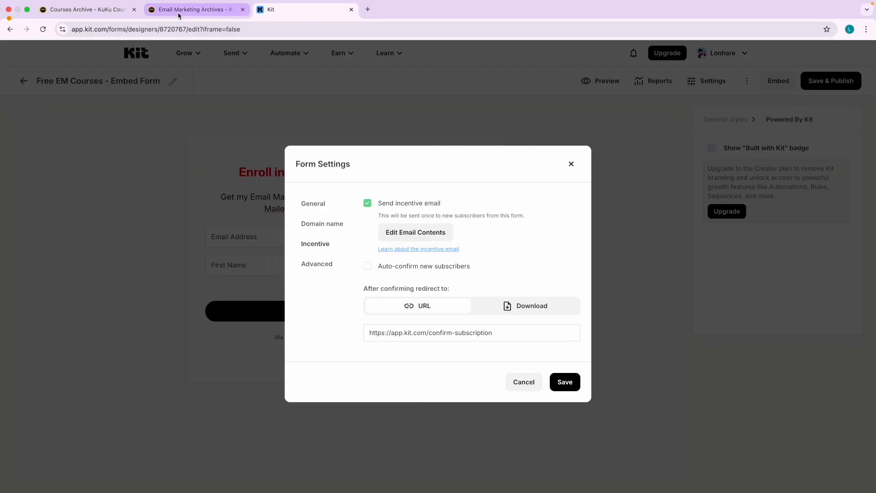
# Embed the first free Email Marketing course page by pasting its URL into the WordPress editor.
pyautogui.click(182, 9)
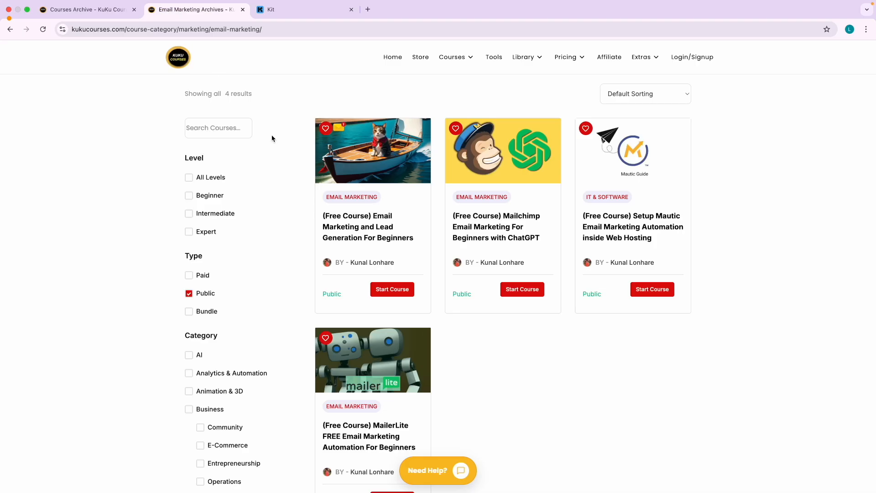
pyautogui.rightClick(376, 220)
pyautogui.click(356, 109)
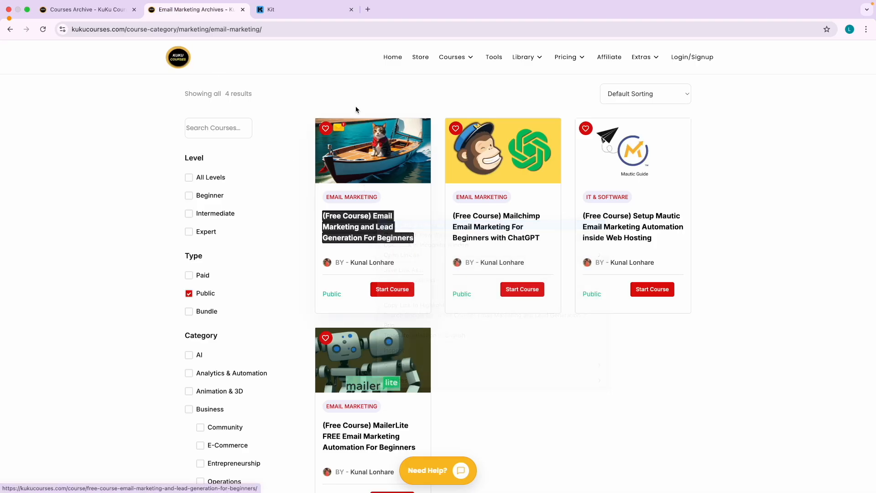
pyautogui.click(299, 11)
pyautogui.click(372, 31)
pyautogui.press('super+c')
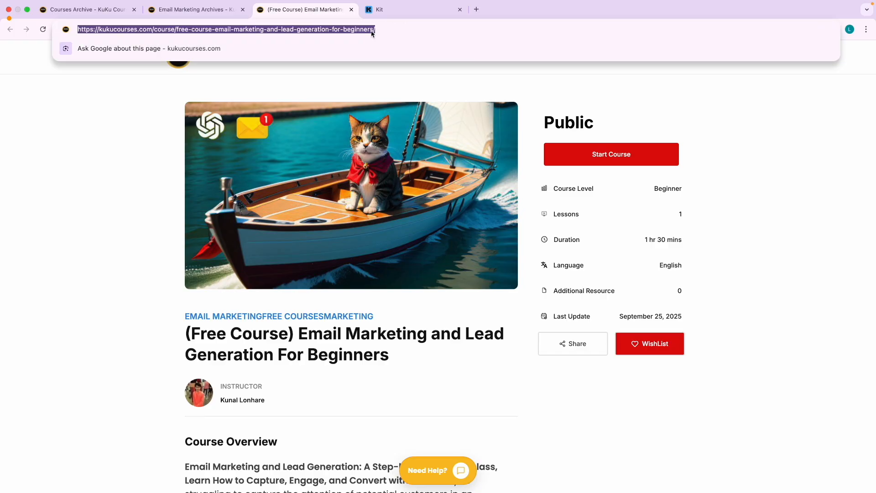
pyautogui.hotkey('ctrl', 'Right')
pyautogui.press('super+v')
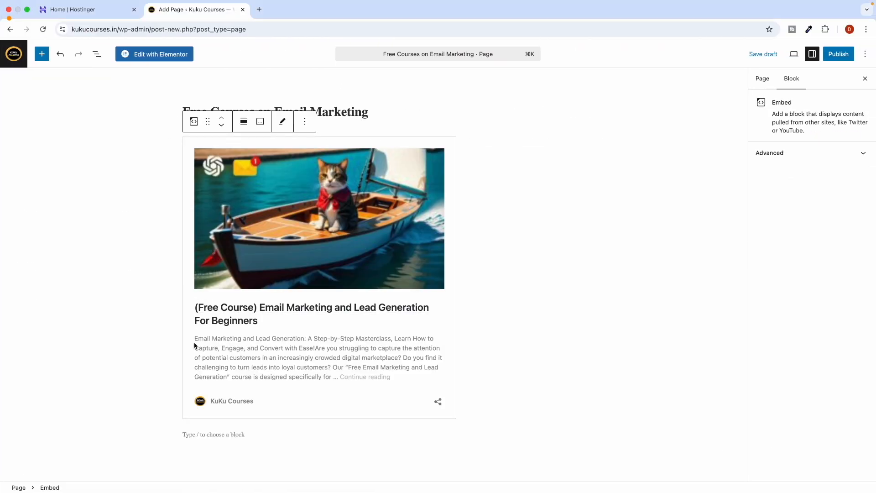
pyautogui.scroll(-2, 191, 352)
pyautogui.click(191, 359)
# Embed the Mailchimp course page below the first course card.
pyautogui.hotkey('ctrl', 'Left')
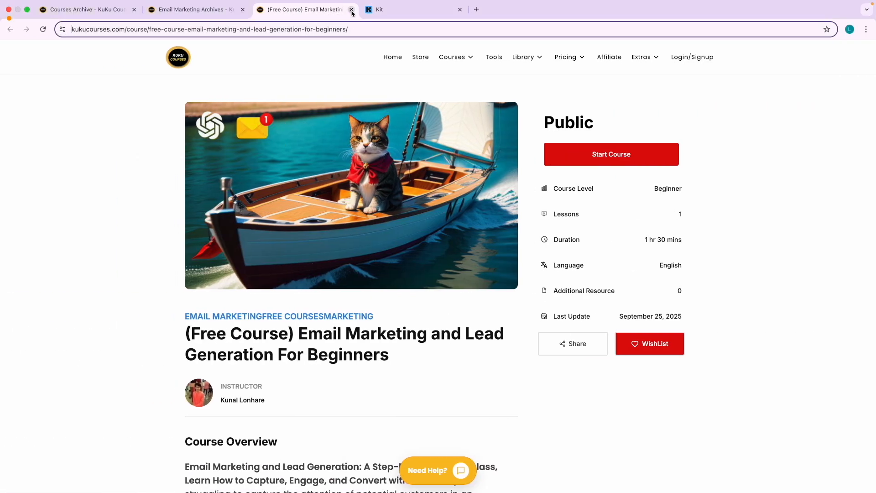
pyautogui.click(350, 10)
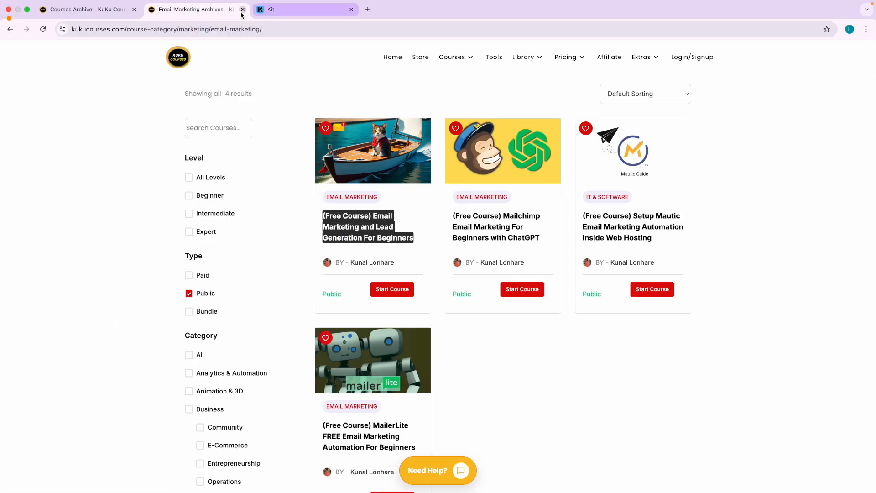
pyautogui.rightClick(503, 221)
pyautogui.click(530, 218)
pyautogui.click(302, 15)
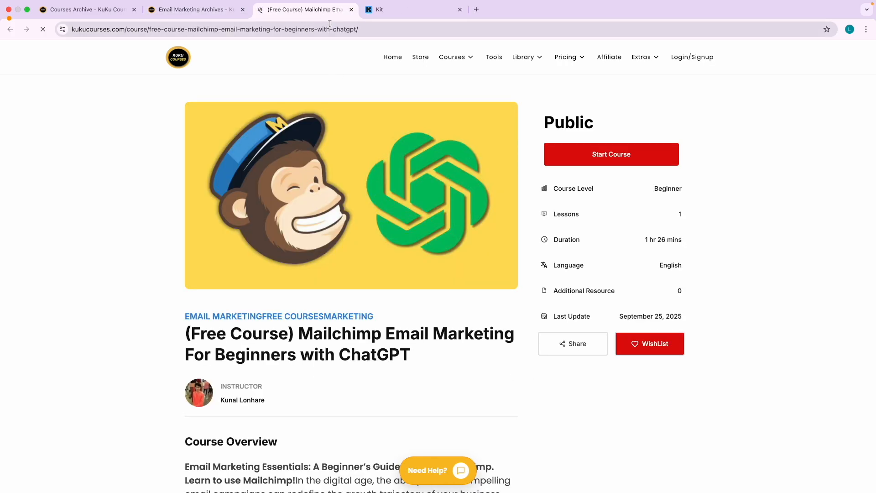
pyautogui.click(370, 30)
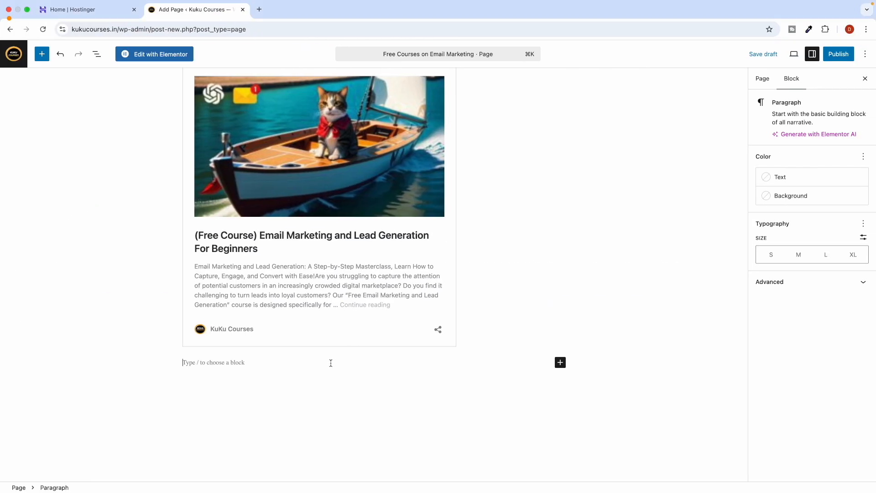
pyautogui.press('super+v')
pyautogui.scroll(-5, 303, 395)
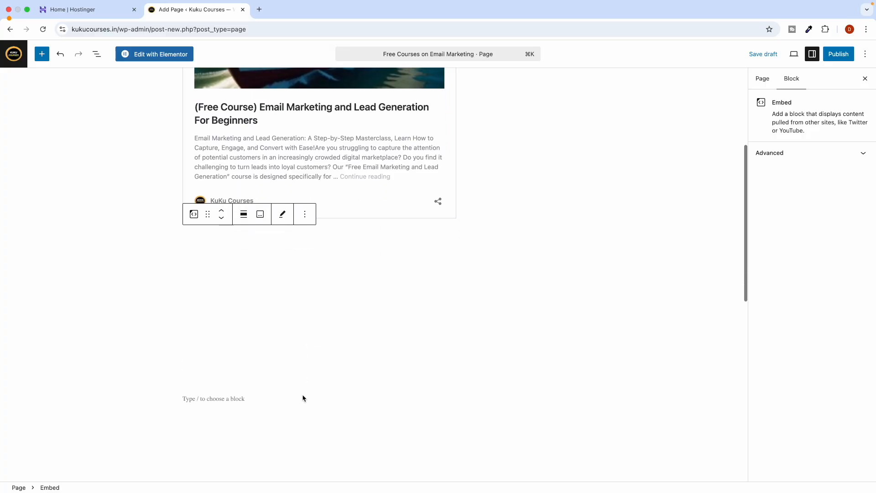
pyautogui.click(201, 327)
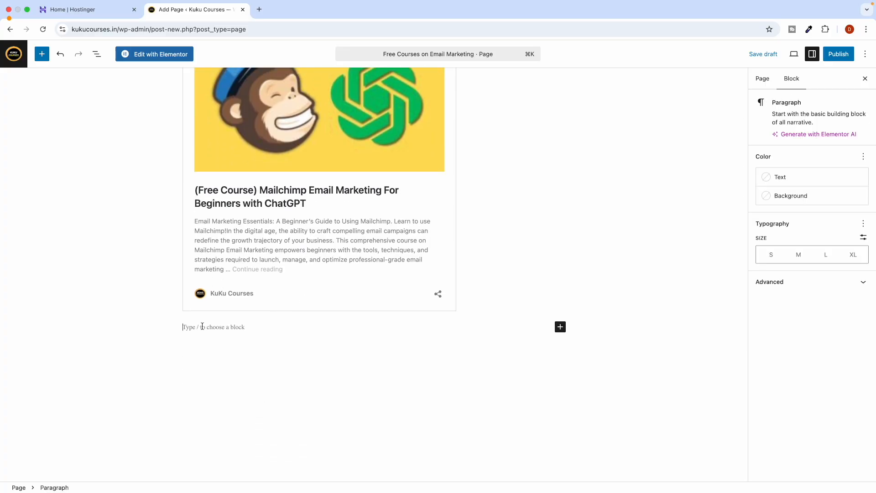
# Open the Mautic and MailerLite courses in new tabs and embed the Mautic course page.
pyautogui.hotkey('ctrl', 'Left')
pyautogui.click(351, 20)
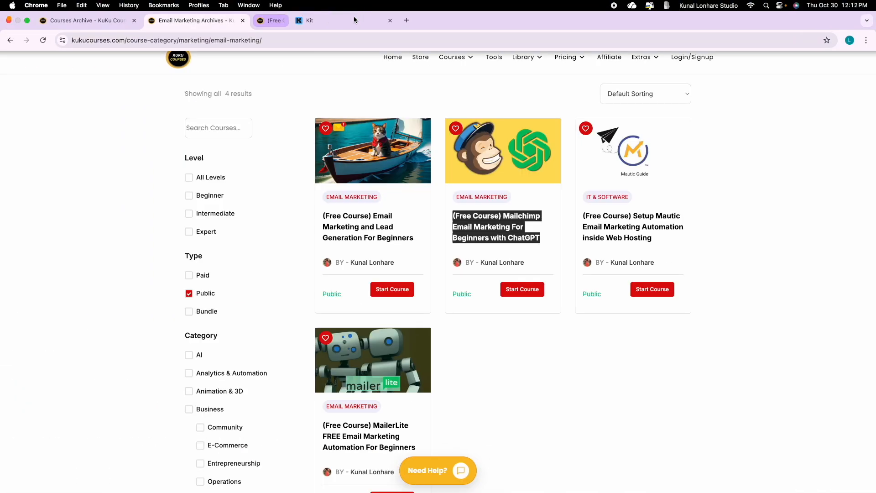
pyautogui.rightClick(611, 222)
pyautogui.click(633, 227)
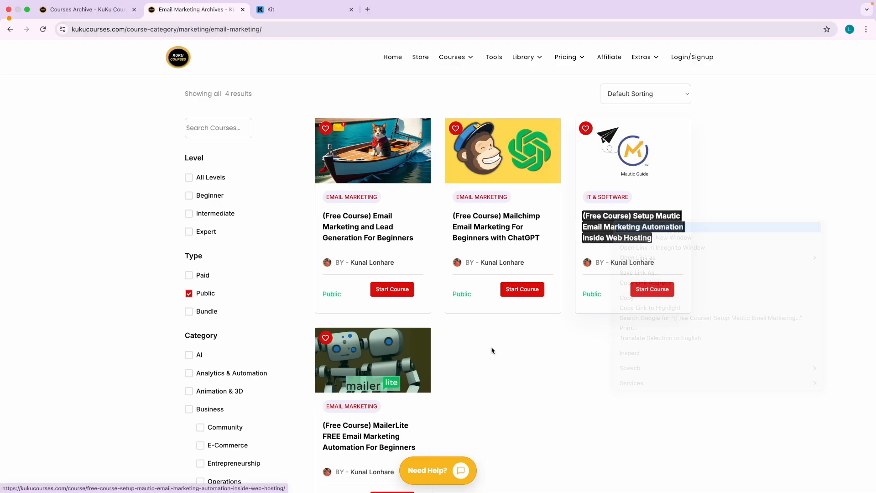
pyautogui.rightClick(367, 431)
pyautogui.click(386, 328)
pyautogui.click(329, 15)
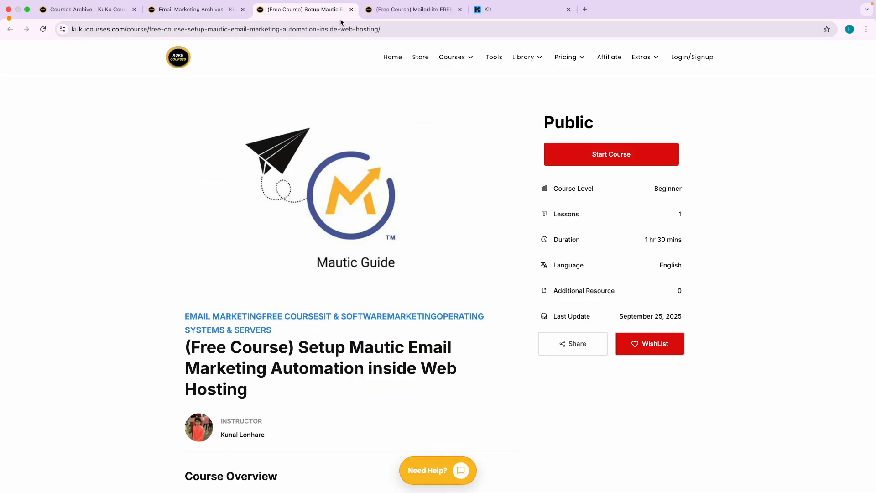
pyautogui.click(404, 30)
pyautogui.press('super+c')
pyautogui.hotkey('ctrl', 'Right')
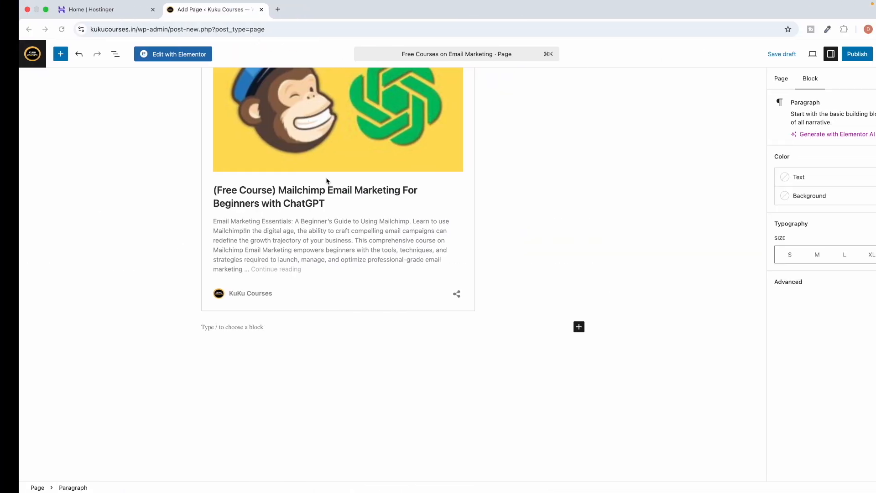
pyautogui.press('super+v')
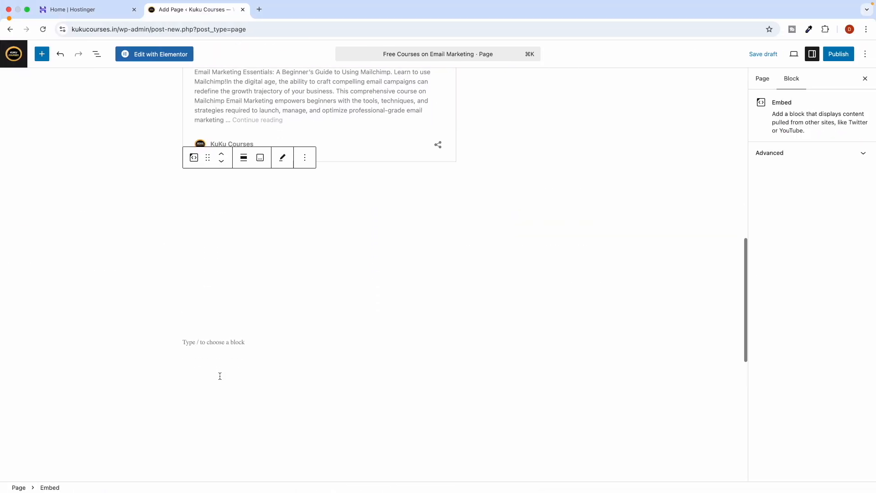
pyautogui.click(199, 360)
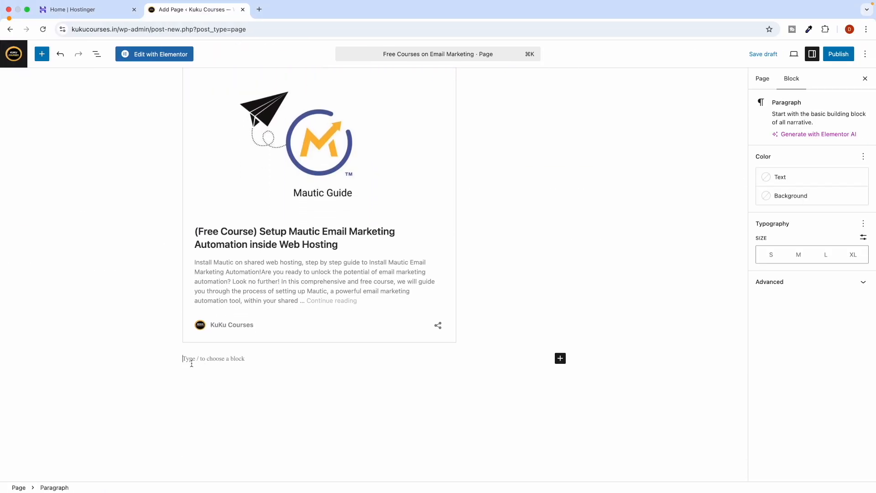
# Embed the MailerLite course page as the last course card.
pyautogui.hotkey('ctrl', 'Left')
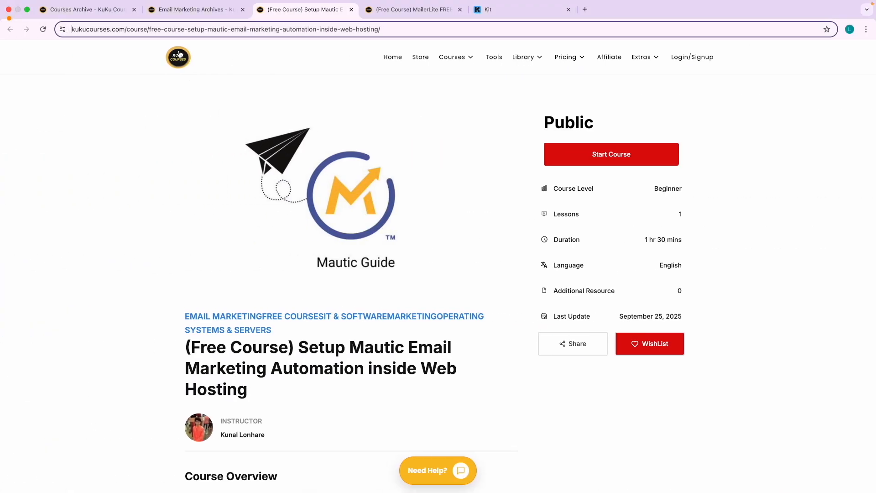
pyautogui.click(496, 11)
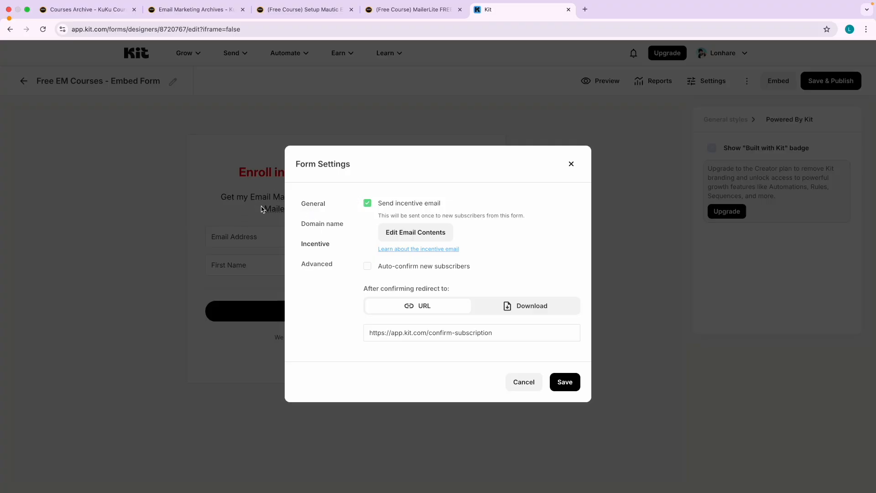
pyautogui.click(387, 14)
pyautogui.click(394, 29)
pyautogui.hotkey('ctrl', 'Right')
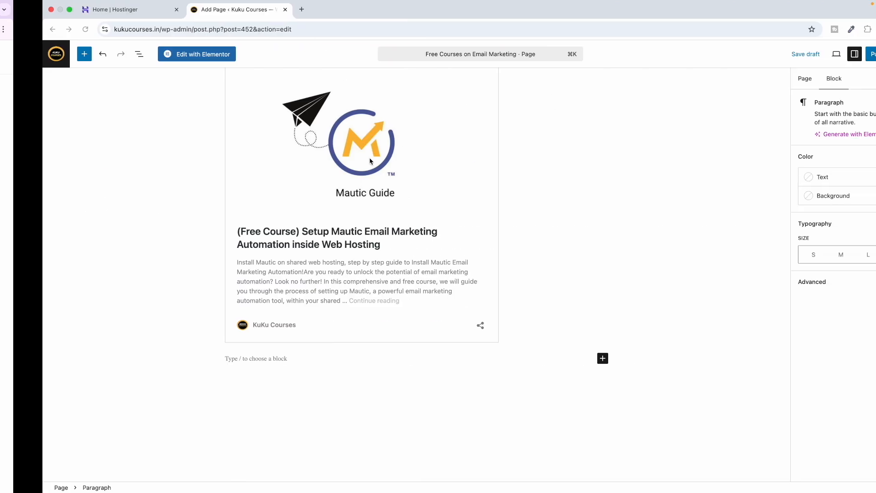
pyautogui.press('super+v')
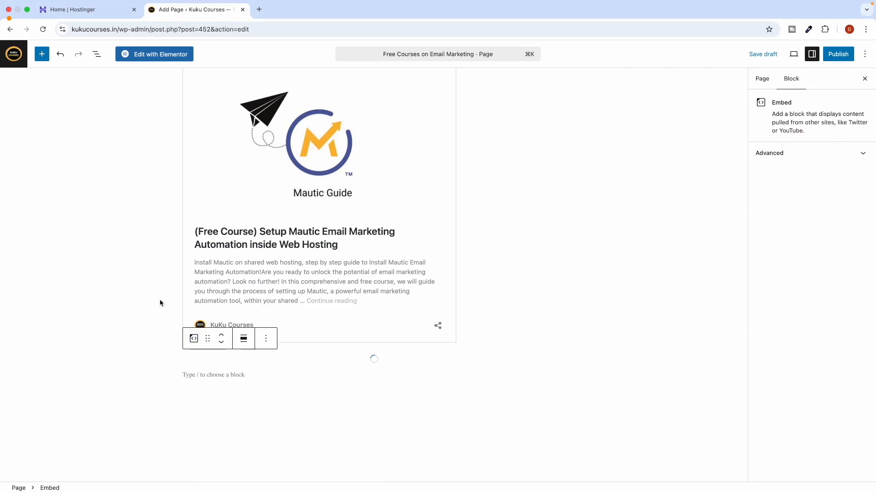
pyautogui.click(142, 312)
pyautogui.scroll(10, 372, 219)
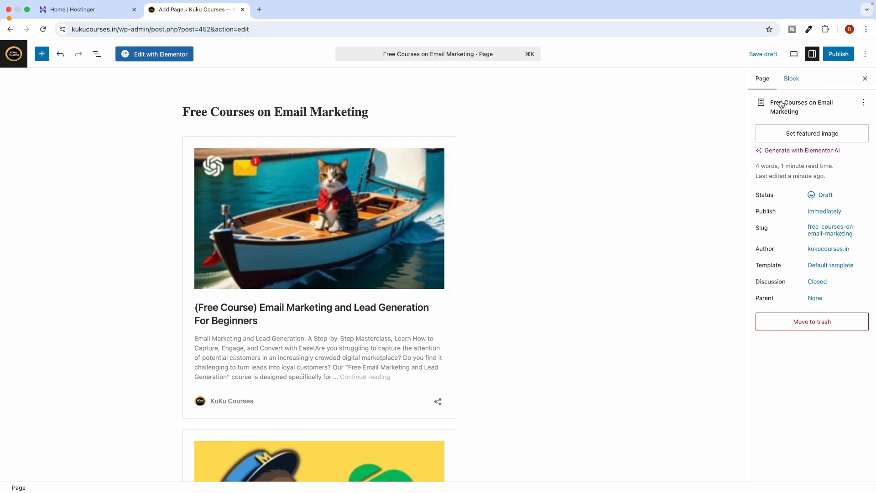
# Publish the Free Courses on Email Marketing page and view it live, dismissing the signup popup.
pyautogui.click(836, 55)
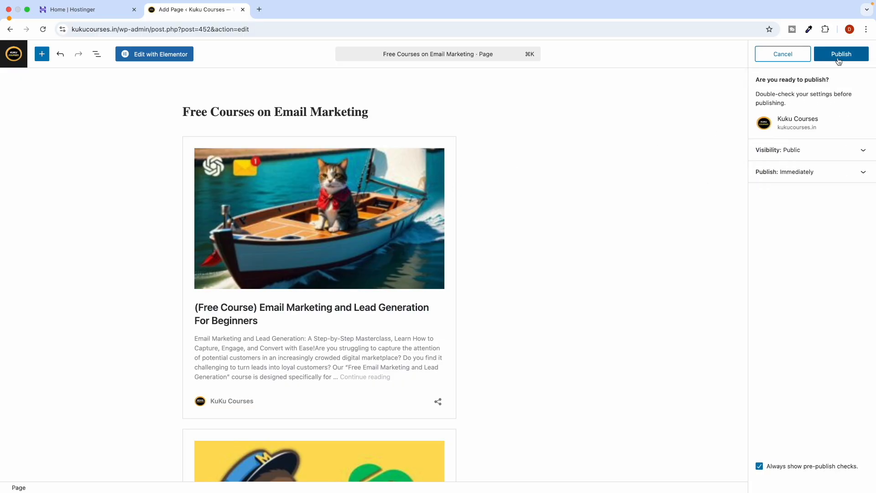
pyautogui.click(824, 61)
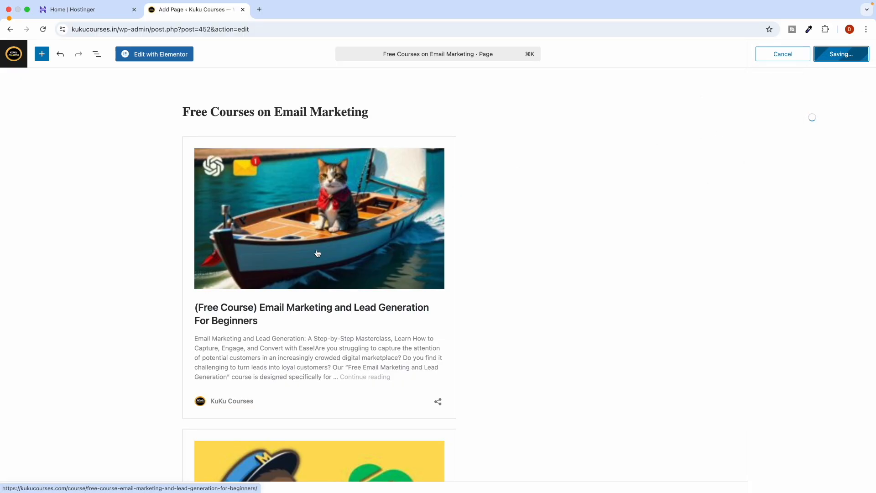
pyautogui.click(778, 166)
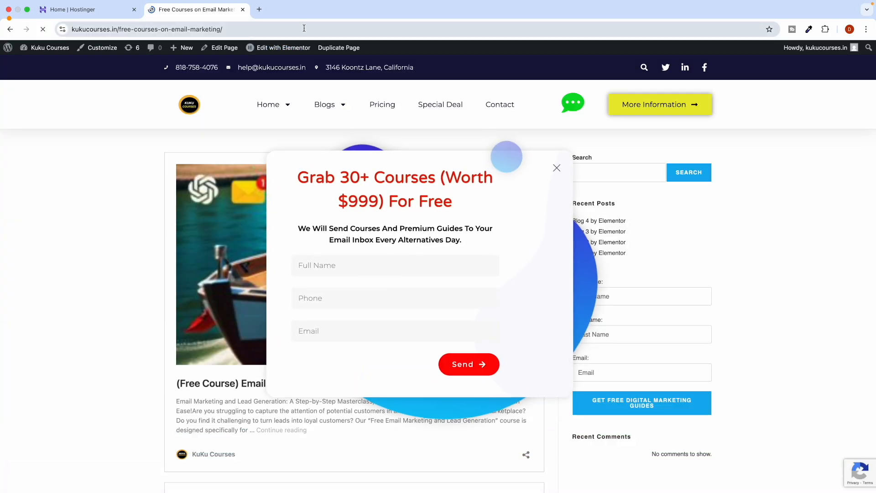
pyautogui.click(556, 169)
pyautogui.scroll(-2, 266, 351)
pyautogui.scroll(-15, 267, 351)
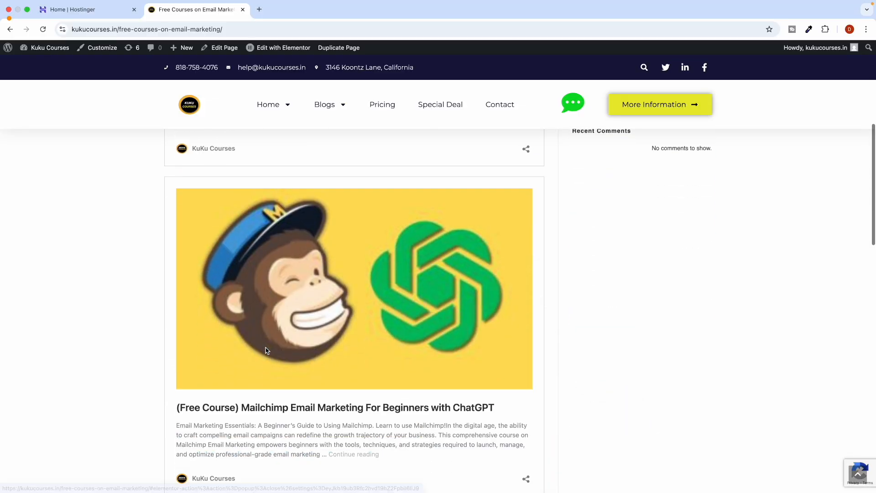
pyautogui.scroll(18, 297, 351)
pyautogui.scroll(-1, 297, 351)
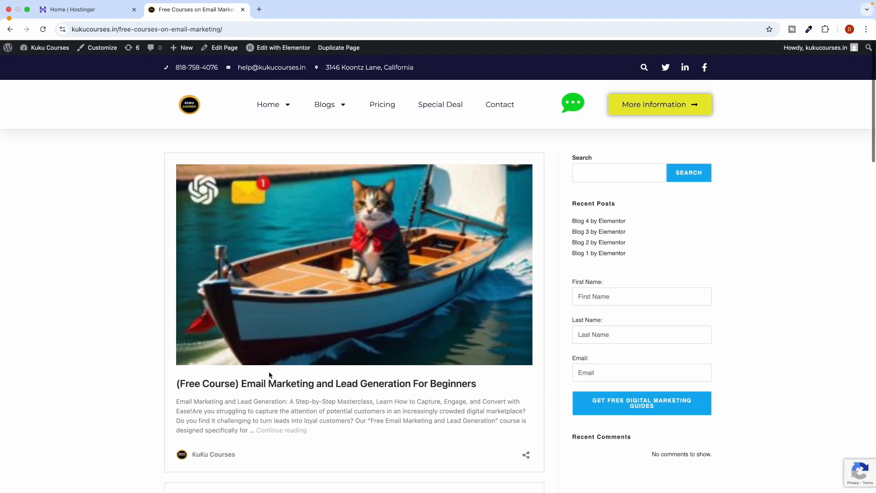
# Test the first listed course link, then select the live page's URL kukucourses.in/free-courses-on-email-marketing/.
pyautogui.click(235, 246)
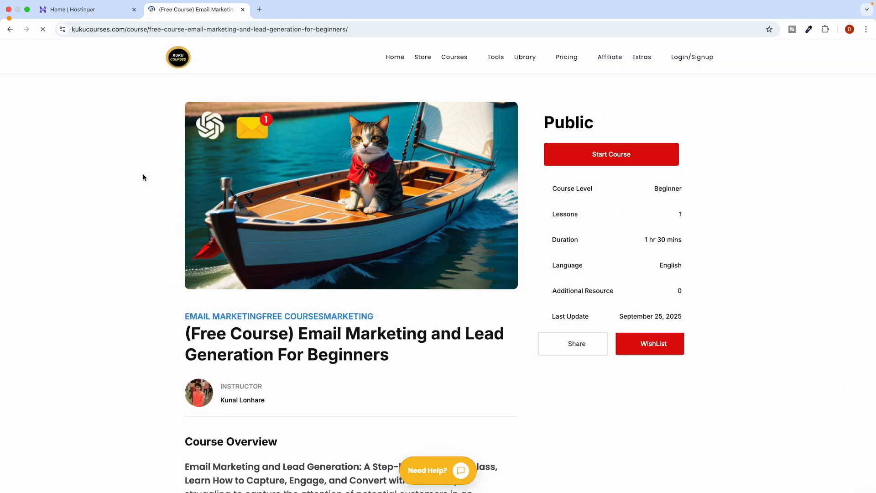
pyautogui.click(7, 32)
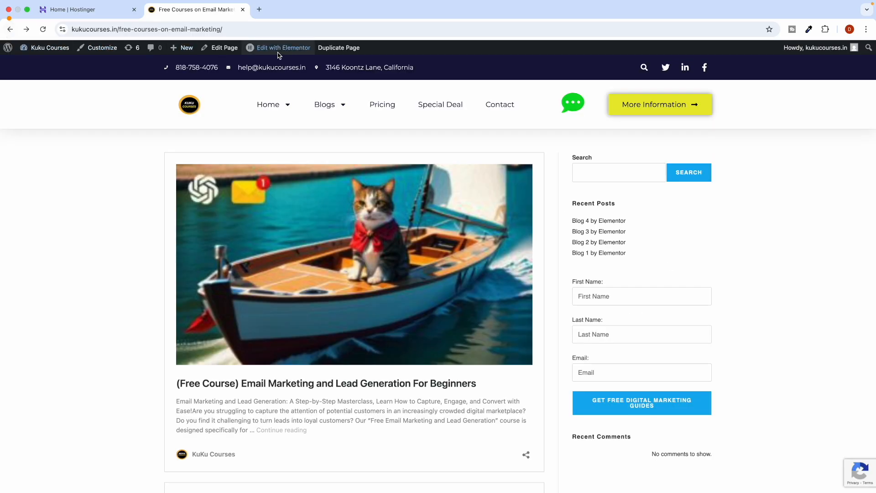
pyautogui.click(297, 31)
pyautogui.moveTo(315, 32); pyautogui.dragTo(102, 35)
pyautogui.rightClick(132, 25)
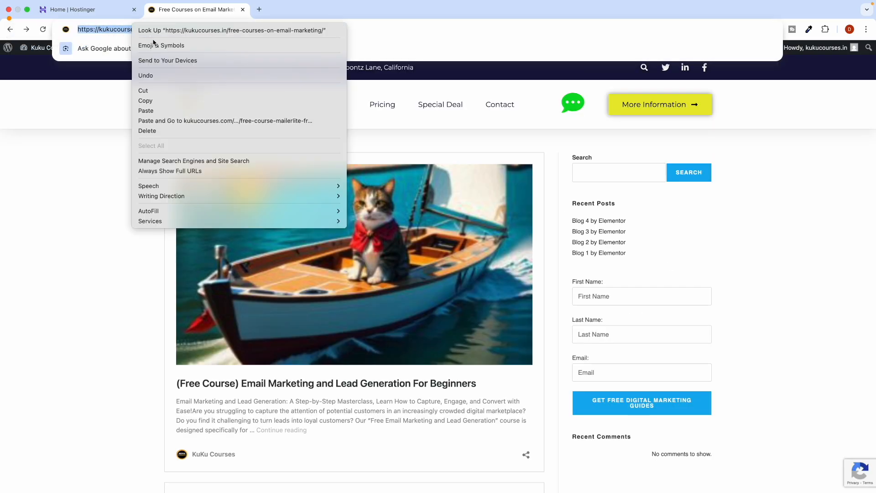
pyautogui.click(153, 99)
pyautogui.hotkey('ctrl', 'Left')
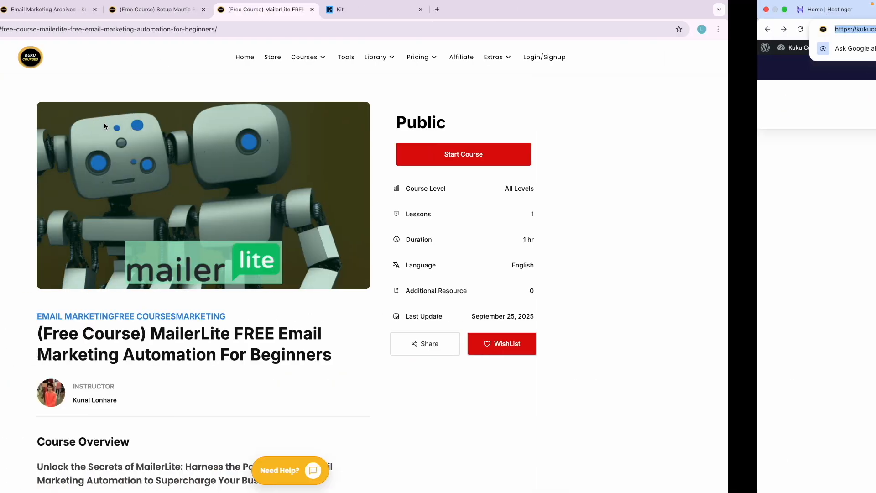
pyautogui.click(491, 12)
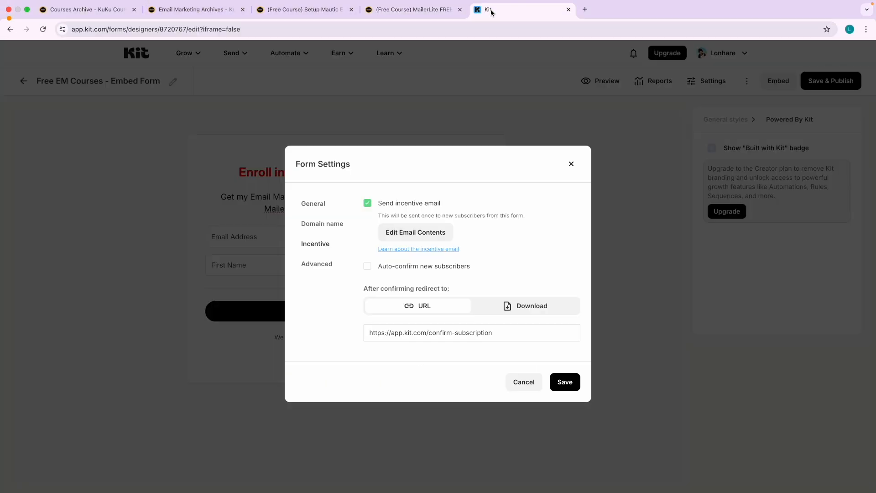
pyautogui.click(408, 331)
pyautogui.press('super+a')
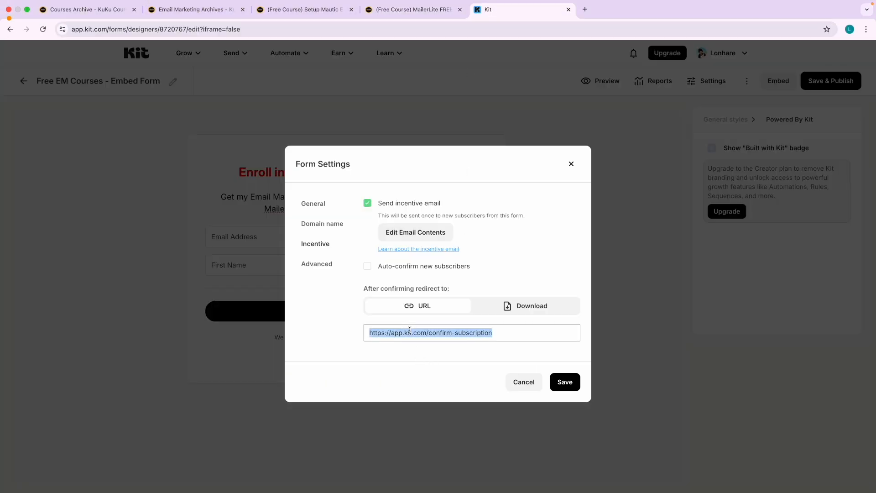
pyautogui.press('BackSpace')
pyautogui.press('super+v')
pyautogui.click(412, 358)
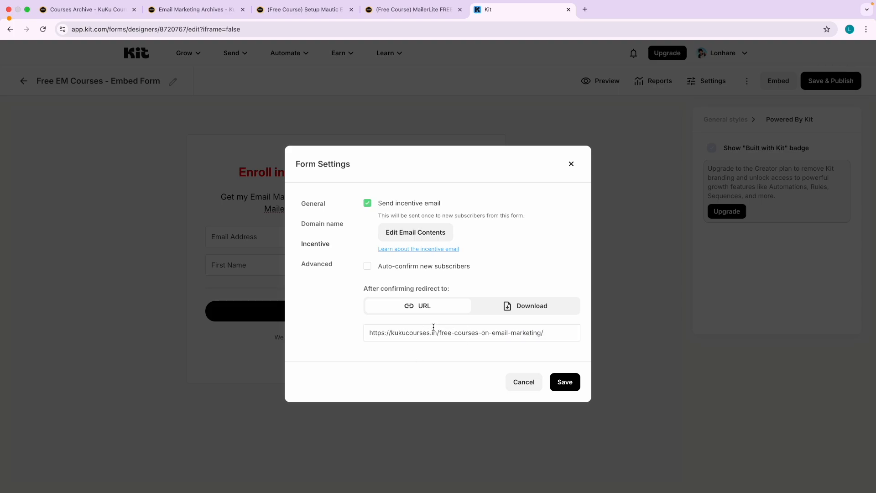
pyautogui.hotkey('ctrl', 'a')
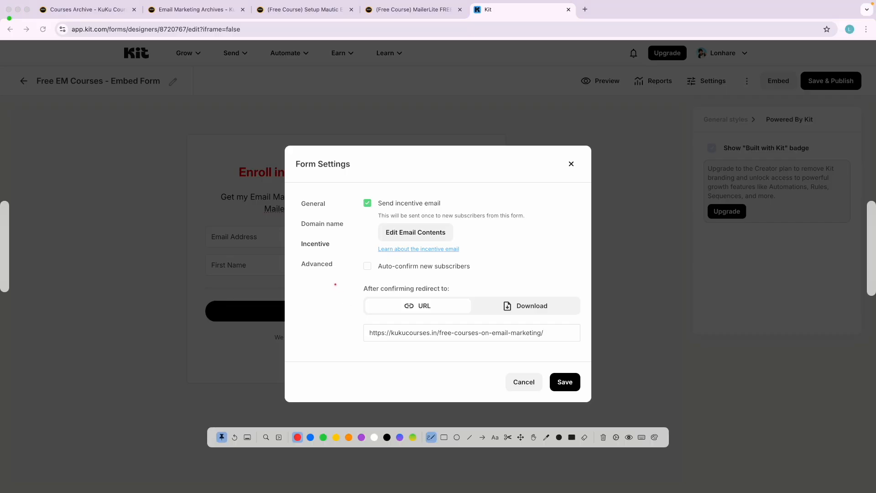
pyautogui.moveTo(299, 250)
pyautogui.mouseDown()
pyautogui.moveTo(330, 247)
pyautogui.moveTo(279, 237)
pyautogui.moveTo(300, 249)
pyautogui.mouseUp()
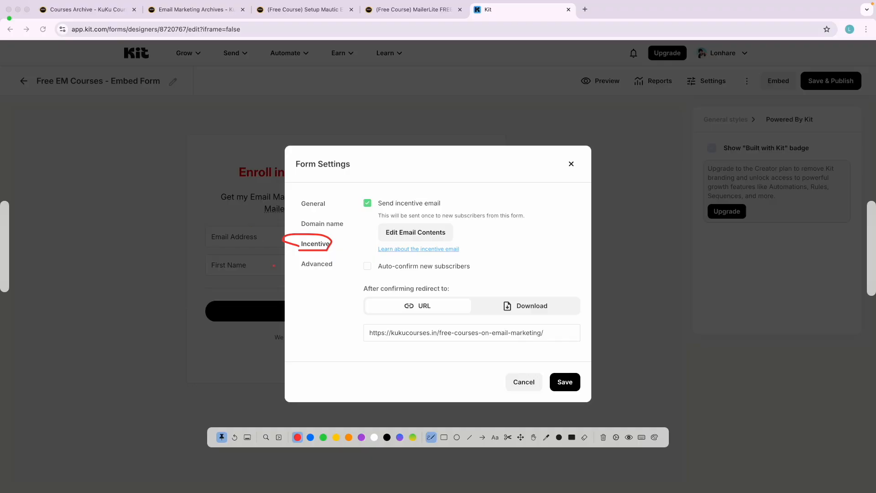
# Save the form's incentive settings with the free-courses page as the redirect URL.
pyautogui.moveTo(260, 277)
pyautogui.mouseDown()
pyautogui.moveTo(298, 258)
pyautogui.moveTo(287, 270)
pyautogui.mouseUp()
pyautogui.moveTo(538, 322)
pyautogui.mouseDown()
pyautogui.moveTo(396, 325)
pyautogui.moveTo(345, 350)
pyautogui.moveTo(528, 347)
pyautogui.moveTo(553, 331)
pyautogui.moveTo(534, 324)
pyautogui.mouseUp()
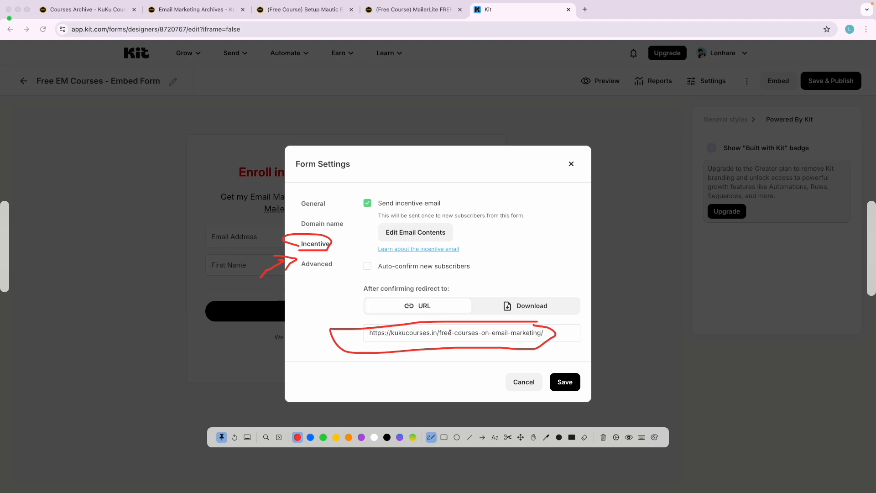
pyautogui.moveTo(539, 259)
pyautogui.mouseDown()
pyautogui.moveTo(540, 290)
pyautogui.moveTo(532, 279)
pyautogui.moveTo(540, 290)
pyautogui.moveTo(548, 277)
pyautogui.mouseUp()
pyautogui.press('Escape')
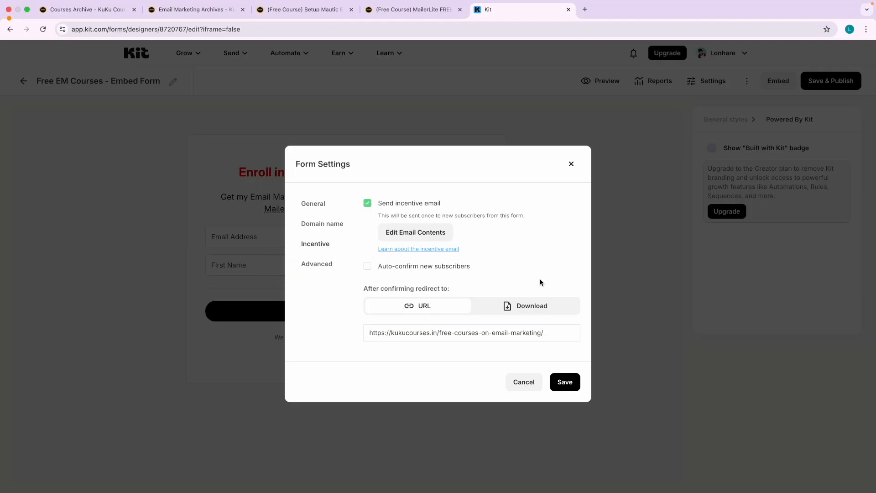
pyautogui.click(563, 381)
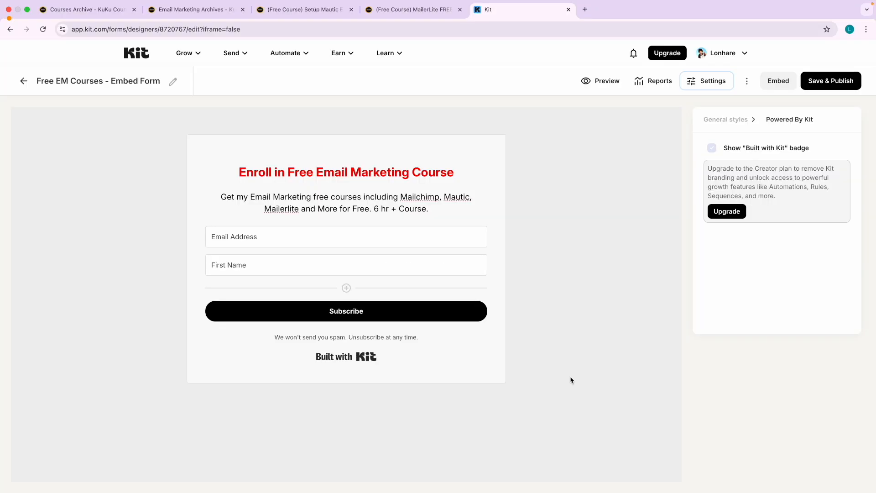
# Save and publish the Enroll in Free Email Marketing Course form, then open a new Chrome tab.
pyautogui.click(583, 298)
pyautogui.click(833, 81)
pyautogui.click(819, 88)
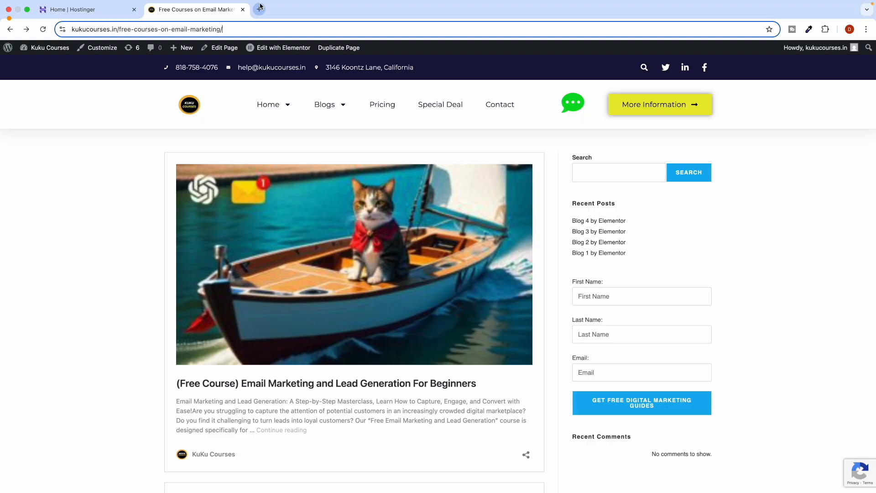
pyautogui.click(259, 9)
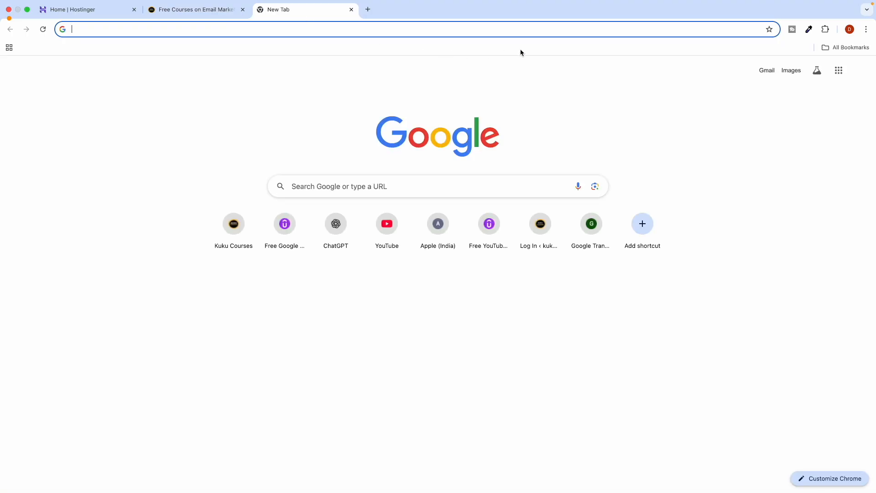
# Open Google Docs from the Google apps menu and start a blank document.
pyautogui.click(838, 71)
pyautogui.scroll(-3, 785, 201)
pyautogui.click(792, 220)
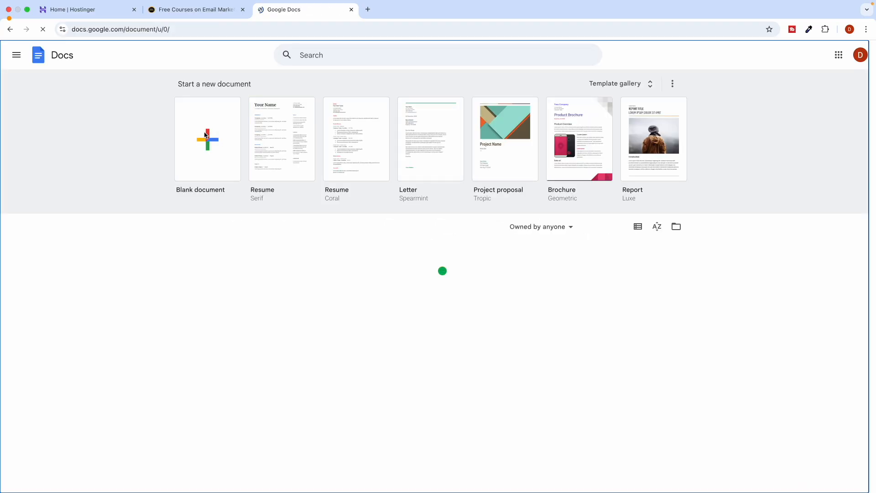
pyautogui.click(208, 134)
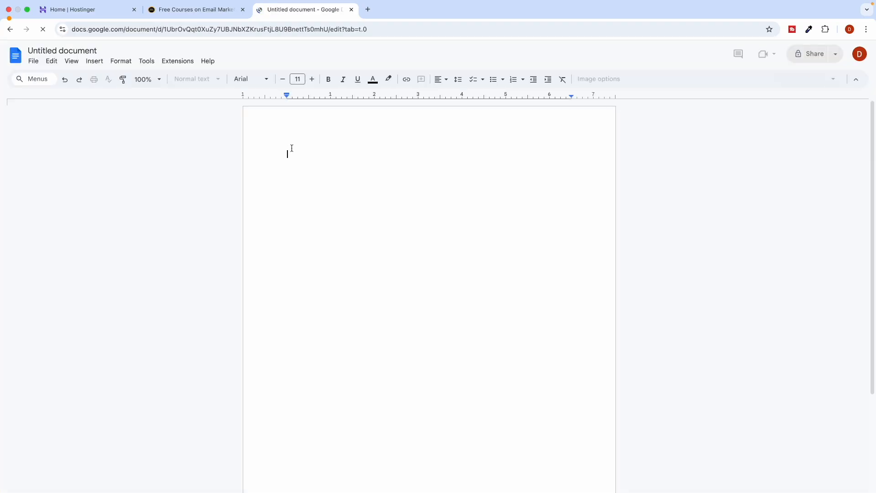
# Type the heading 'Free Courses on Email Marketing', matching the courses page title.
pyautogui.write('Email')
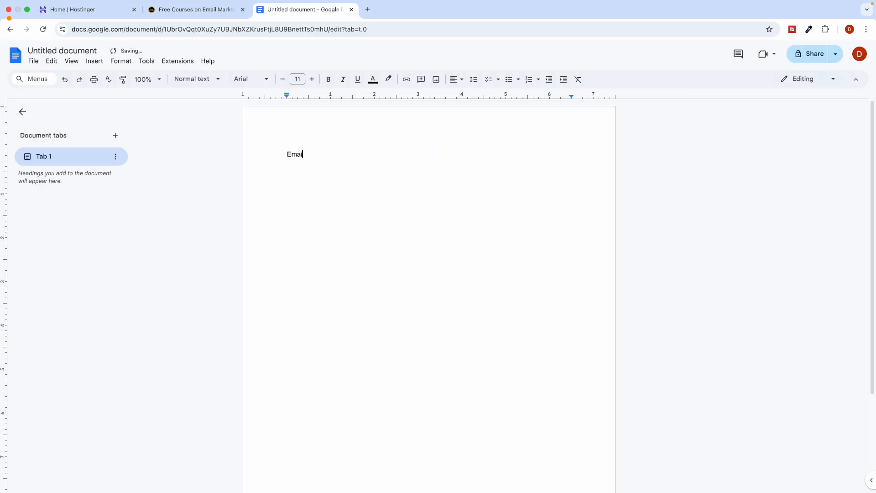
pyautogui.click(178, 10)
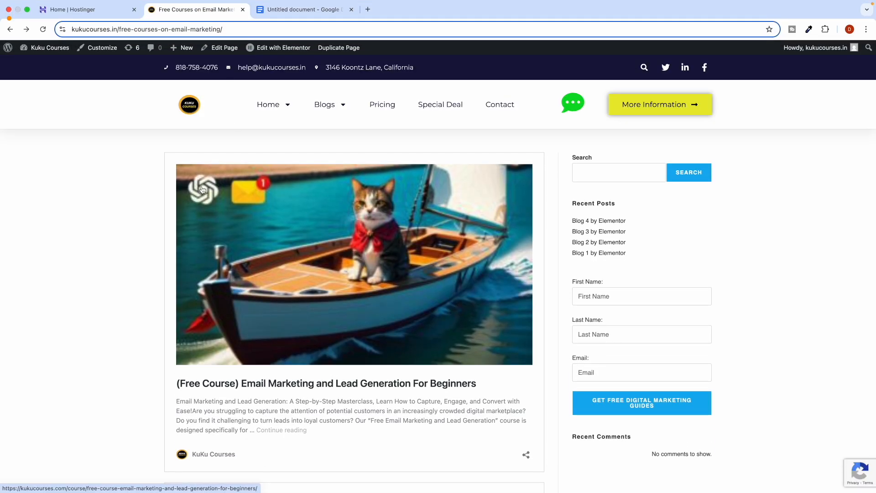
pyautogui.click(288, 13)
pyautogui.doubleClick(309, 156)
pyautogui.write('Free Courses on Email Marketing')
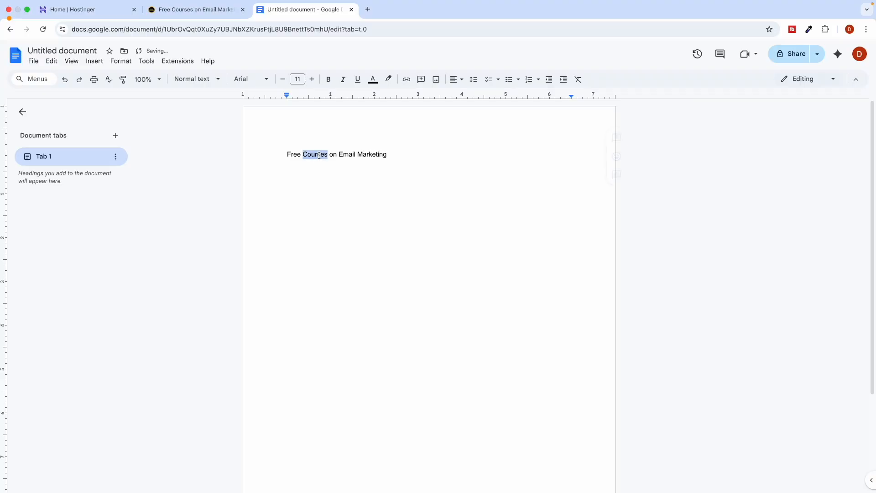
# Make the heading bold, red and three font sizes larger.
pyautogui.tripleClick(319, 156)
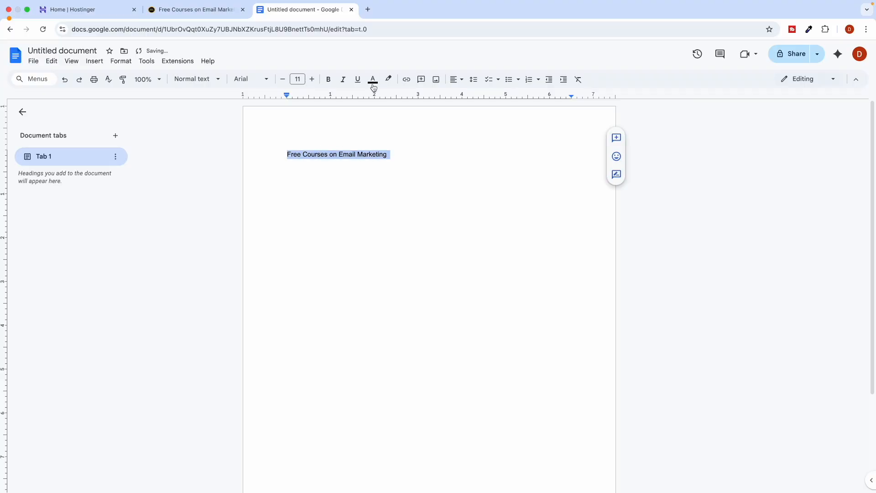
pyautogui.click(329, 79)
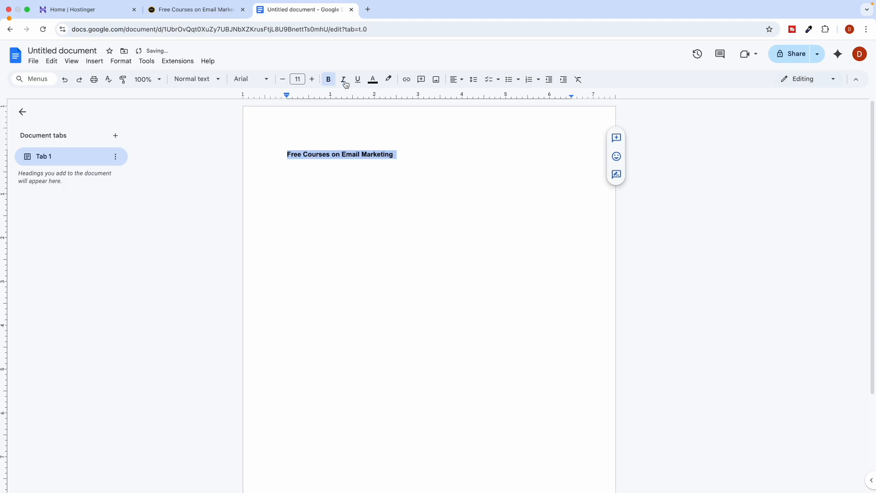
pyautogui.click(373, 80)
pyautogui.click(386, 107)
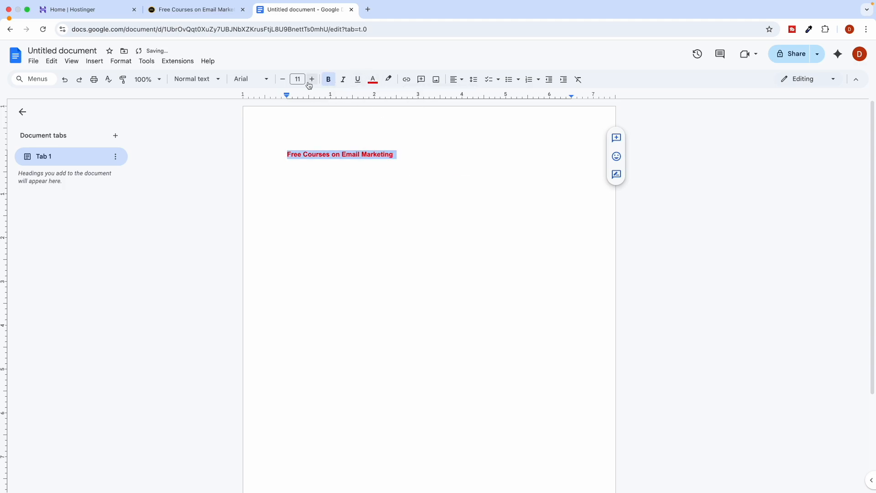
pyautogui.click(312, 80)
pyautogui.click(313, 79)
pyautogui.click(312, 79)
pyautogui.click(312, 80)
pyautogui.click(313, 80)
pyautogui.click(312, 79)
pyautogui.click(312, 79)
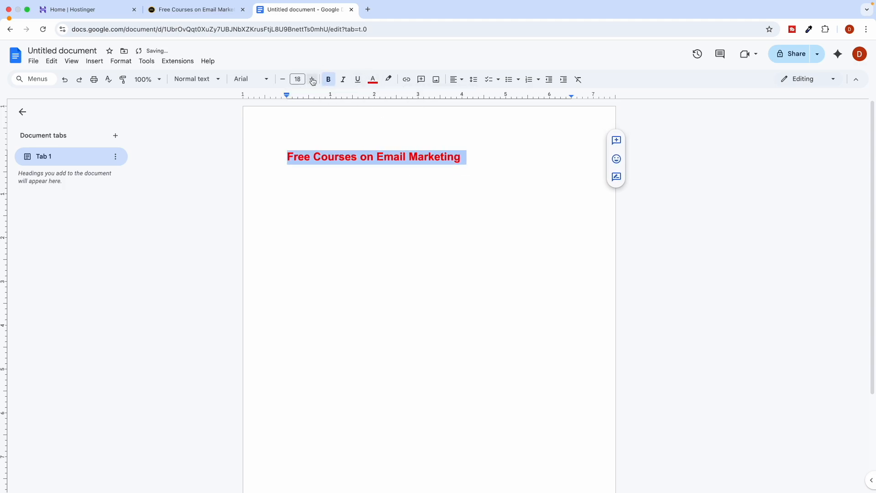
pyautogui.click(310, 188)
# Start a new line below the heading in black text at a smaller font size.
pyautogui.press('Return')
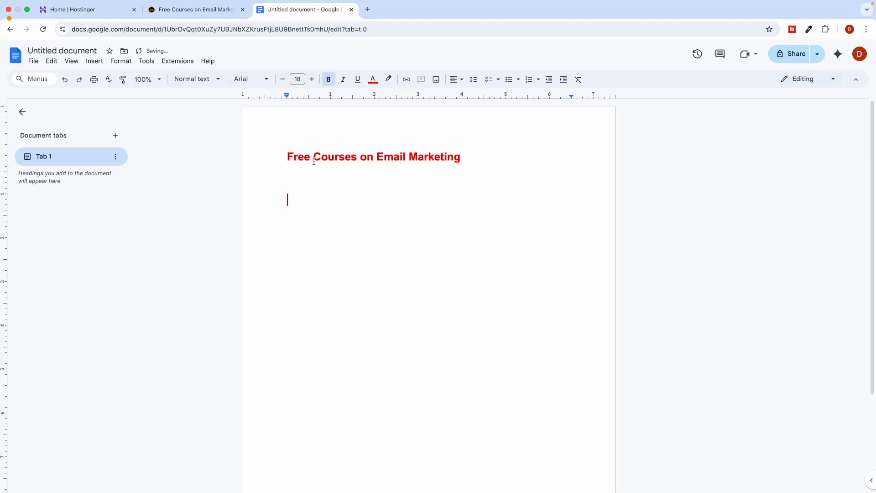
pyautogui.click(373, 79)
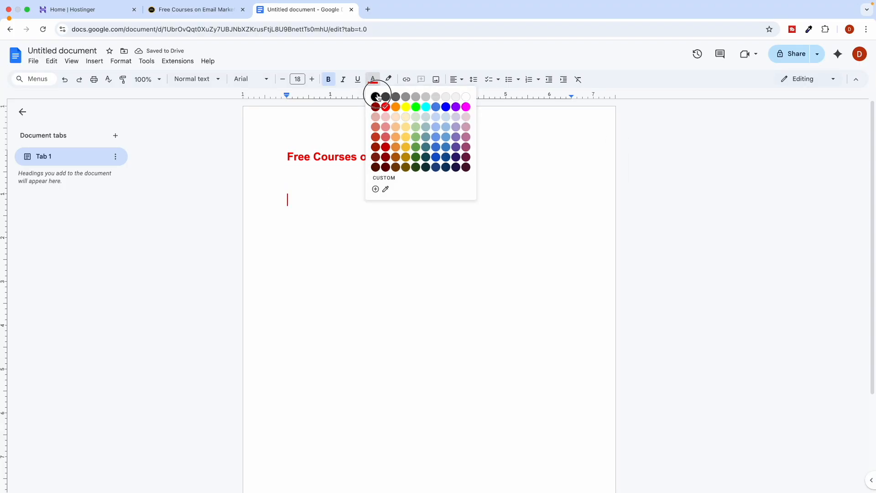
pyautogui.click(376, 97)
pyautogui.click(282, 80)
pyautogui.click(283, 80)
pyautogui.click(283, 79)
pyautogui.click(283, 80)
pyautogui.click(283, 79)
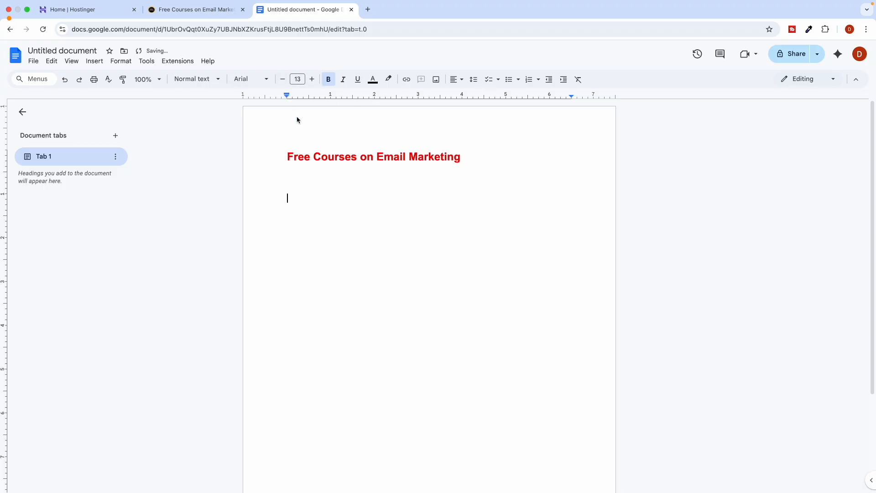
# Copy the Mautic course page URL and paste it under the heading.
pyautogui.hotkey('ctrl', 'Left')
pyautogui.click(219, 13)
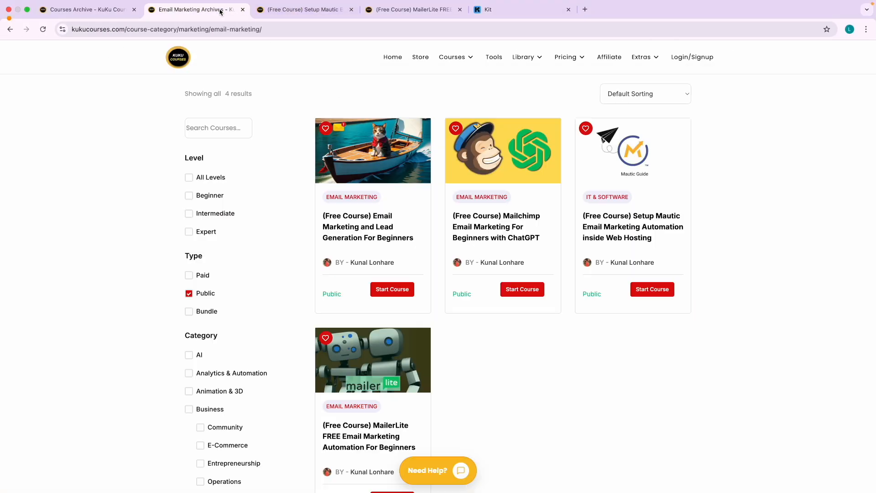
pyautogui.click(304, 11)
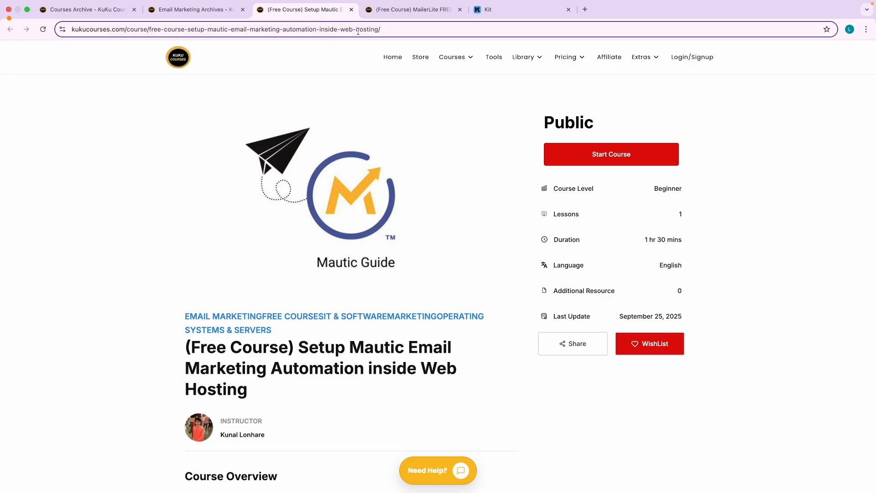
pyautogui.click(406, 29)
pyautogui.press('super+c')
pyautogui.hotkey('ctrl', 'Right')
pyautogui.press('super+v')
pyautogui.press('Return')
# Copy the MailerLite course page URL and paste it below the Mautic link.
pyautogui.hotkey('ctrl', 'Left')
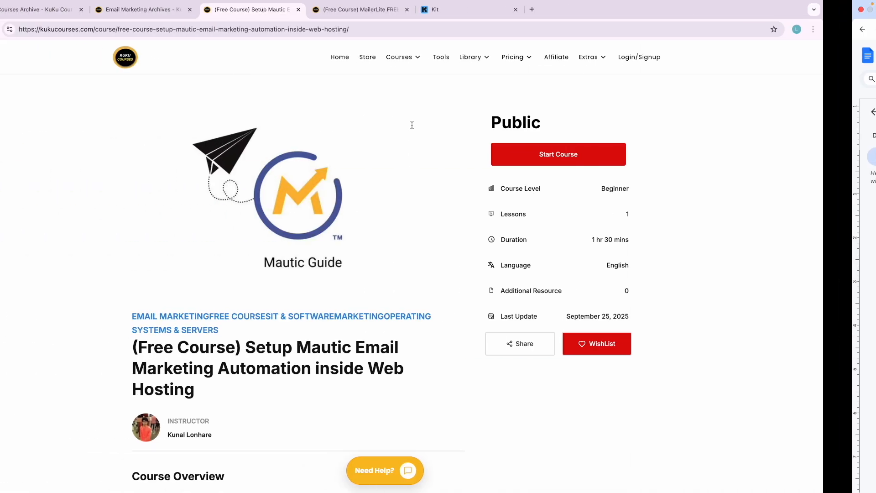
pyautogui.click(414, 13)
pyautogui.click(422, 29)
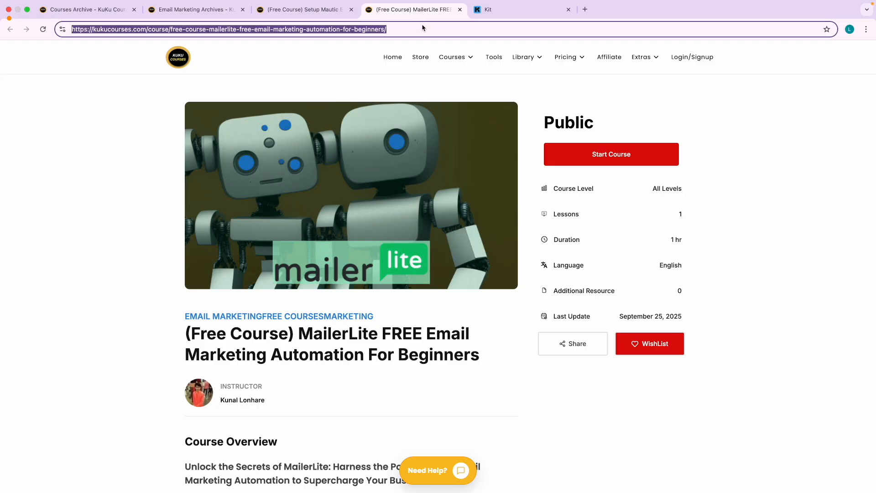
pyautogui.press('super+c')
pyautogui.hotkey('ctrl', 'Right')
pyautogui.press('super+v')
pyautogui.press('Return')
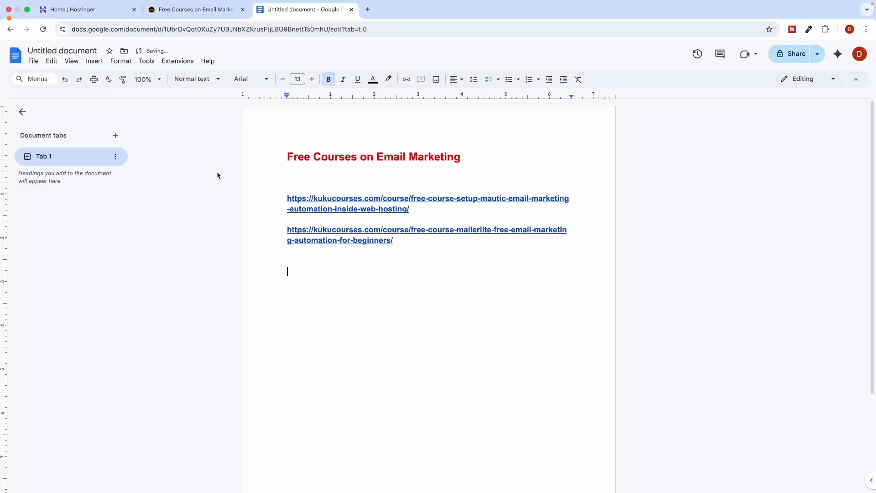
pyautogui.hotkey('ctrl', 'Left')
pyautogui.hotkey('ctrl', 'Right')
# Name the document, share it as viewable by anyone with the link, and copy the link.
pyautogui.click(685, 168)
pyautogui.click(796, 53)
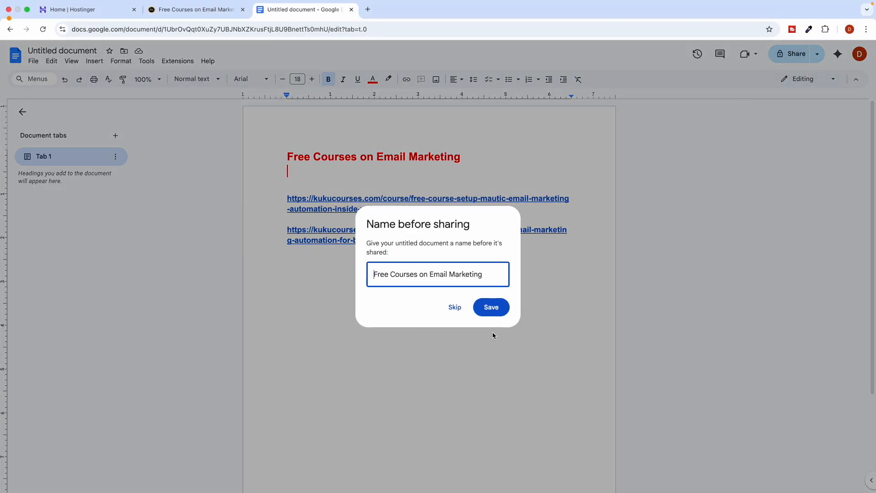
pyautogui.click(496, 307)
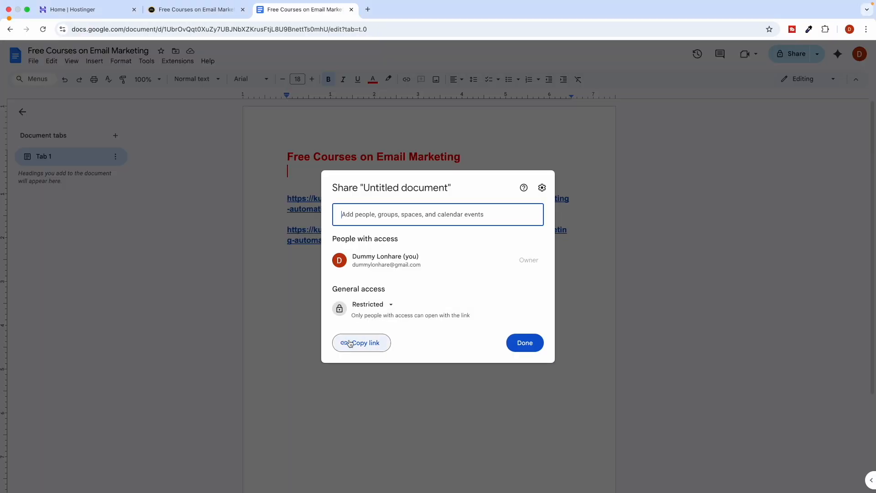
pyautogui.click(368, 304)
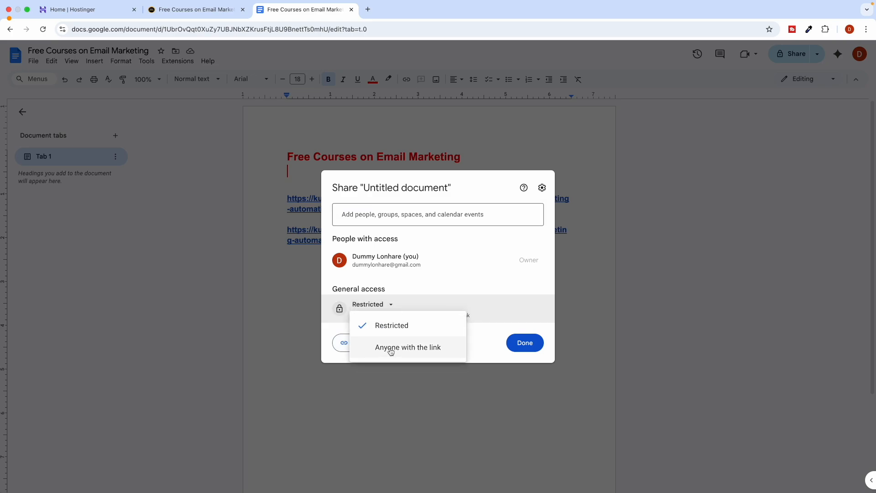
pyautogui.click(391, 348)
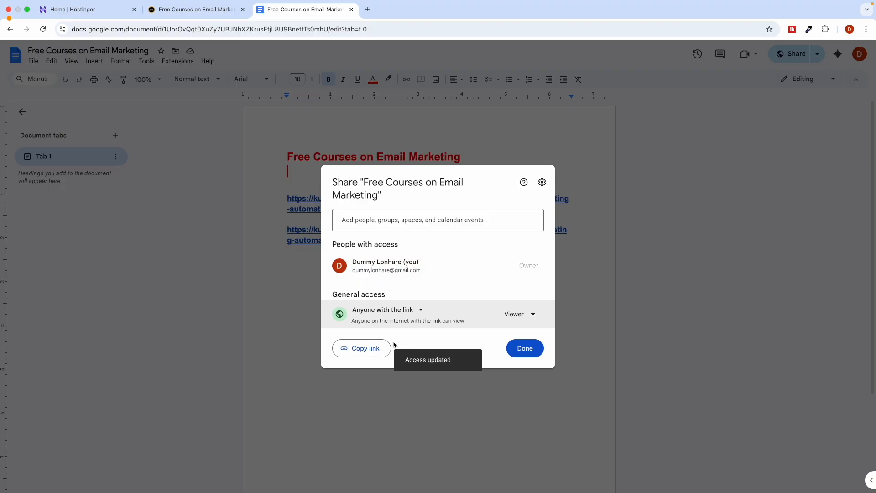
pyautogui.click(365, 352)
pyautogui.click(525, 352)
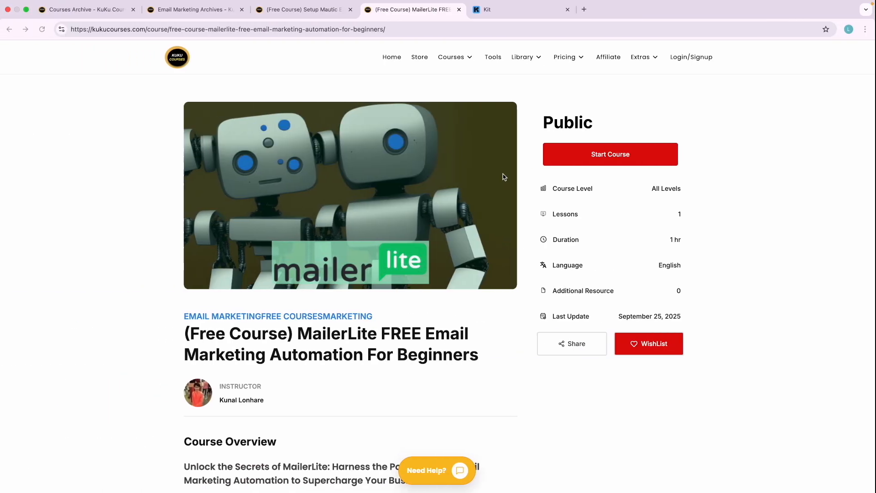
pyautogui.click(500, 40)
pyautogui.click(500, 20)
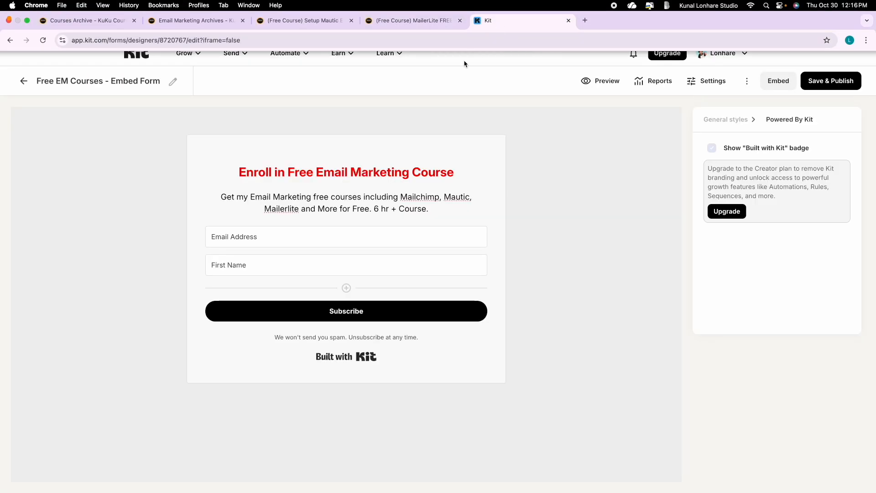
# Check the redirect URL in Form Settings, close it, and Save & Publish the form.
pyautogui.click(692, 81)
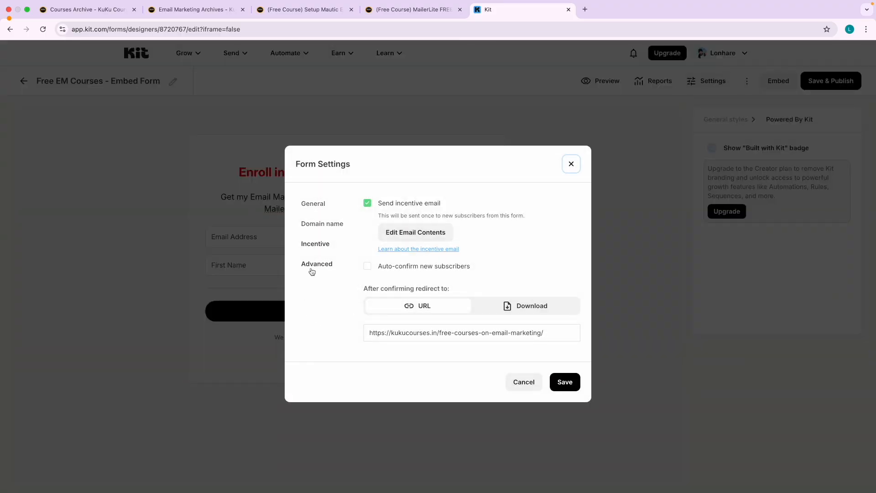
pyautogui.click(409, 340)
pyautogui.press('super+a')
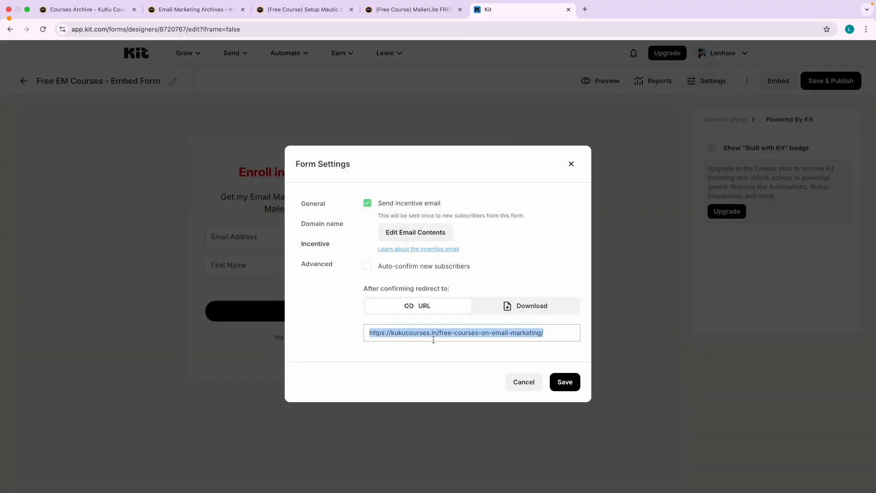
pyautogui.click(571, 164)
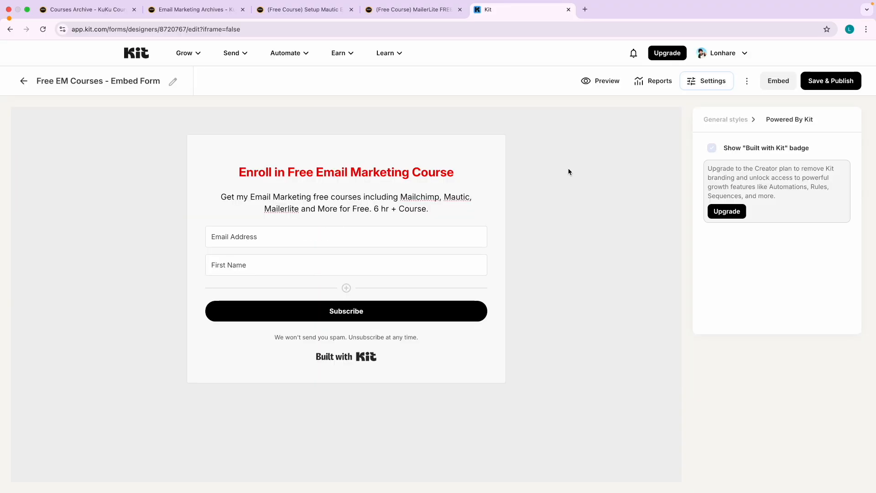
pyautogui.click(572, 267)
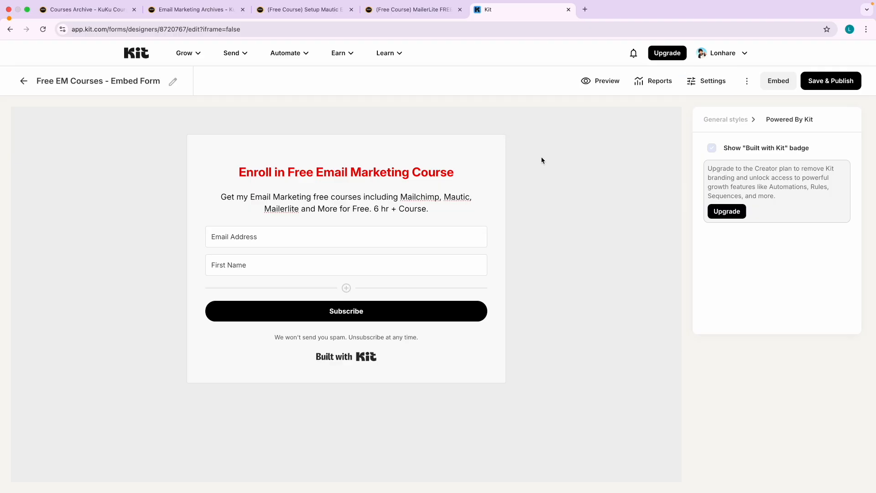
pyautogui.click(832, 81)
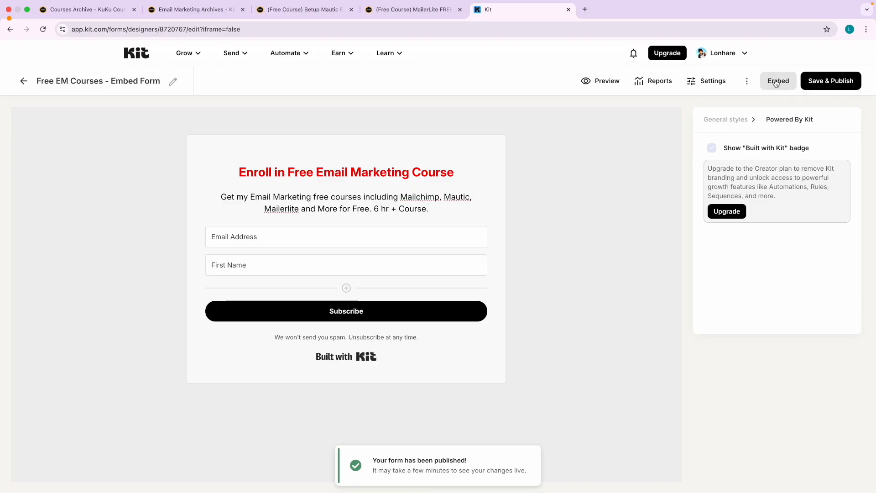
# Copy the form's HTML embed code, then its shareable hosted form link.
pyautogui.scroll(5, 776, 83)
pyautogui.scroll(-5, 777, 83)
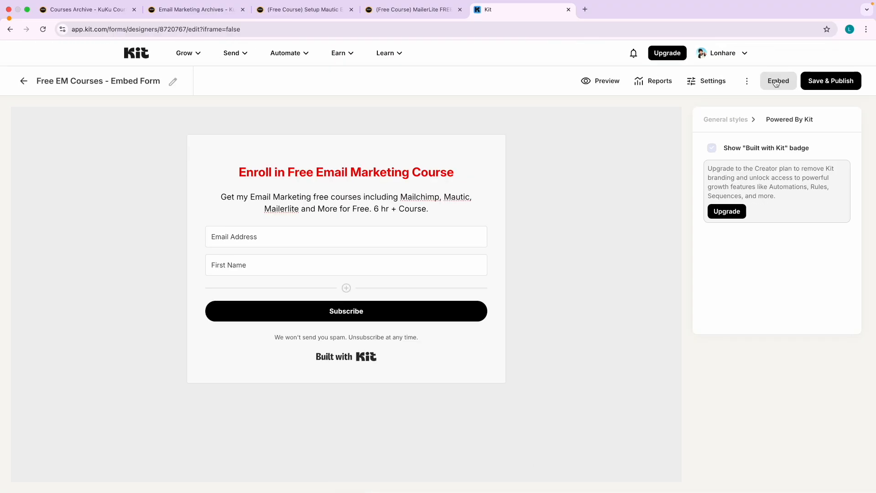
pyautogui.click(776, 82)
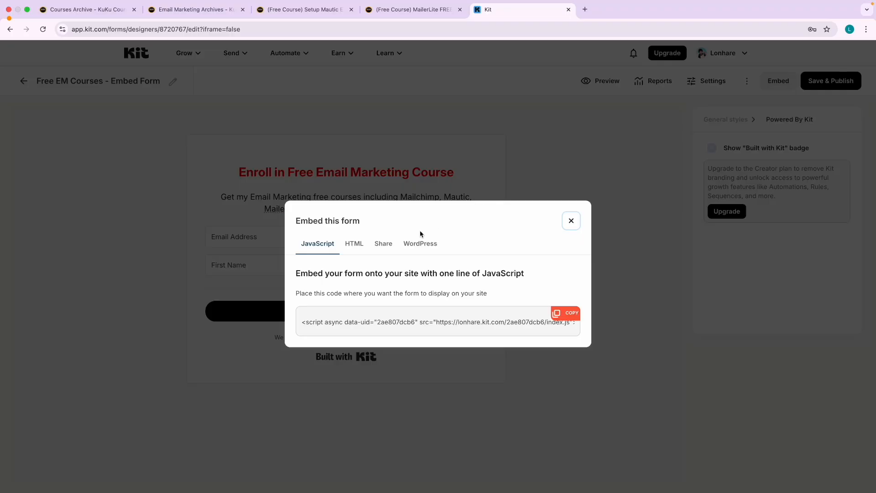
pyautogui.click(355, 245)
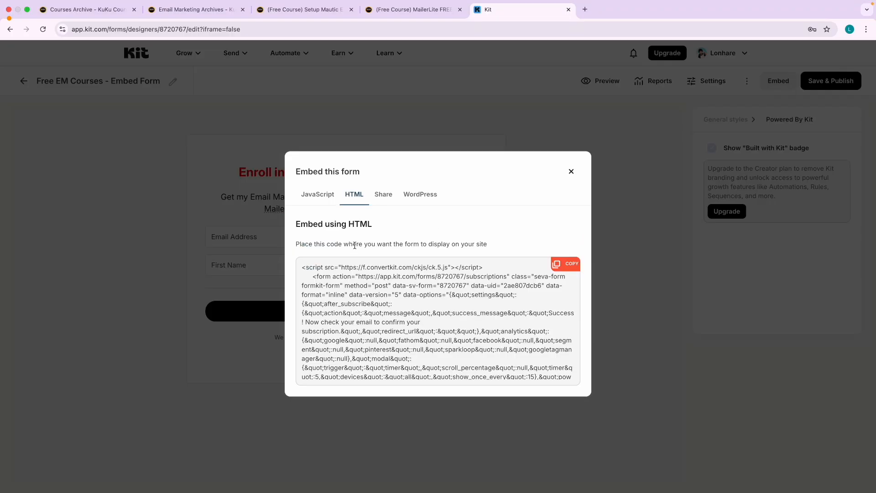
pyautogui.click(568, 265)
pyautogui.click(382, 196)
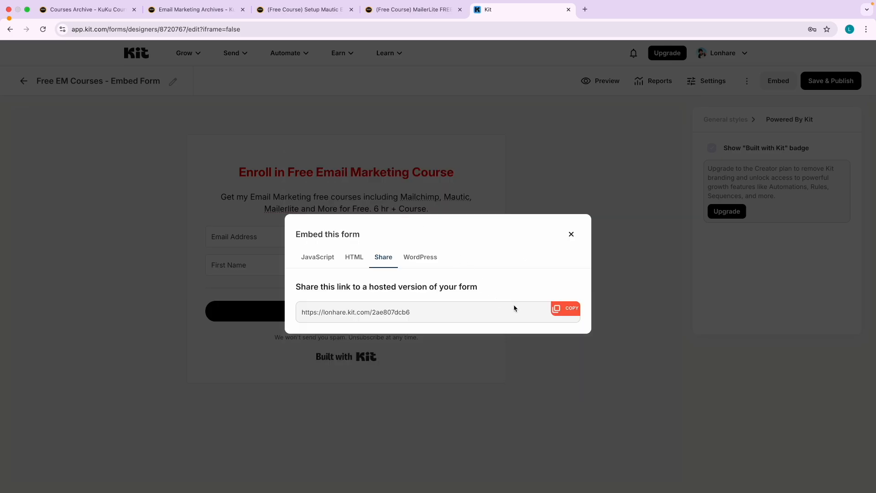
pyautogui.click(566, 313)
# Load the hosted signup form link in a new browser tab.
pyautogui.hotkey('ctrl', 'Right')
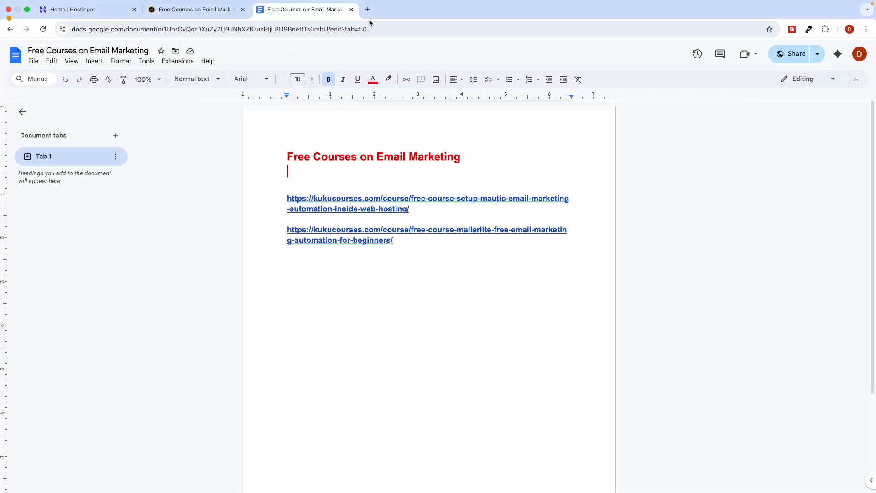
pyautogui.click(368, 12)
pyautogui.press('super+v')
pyautogui.press('Return')
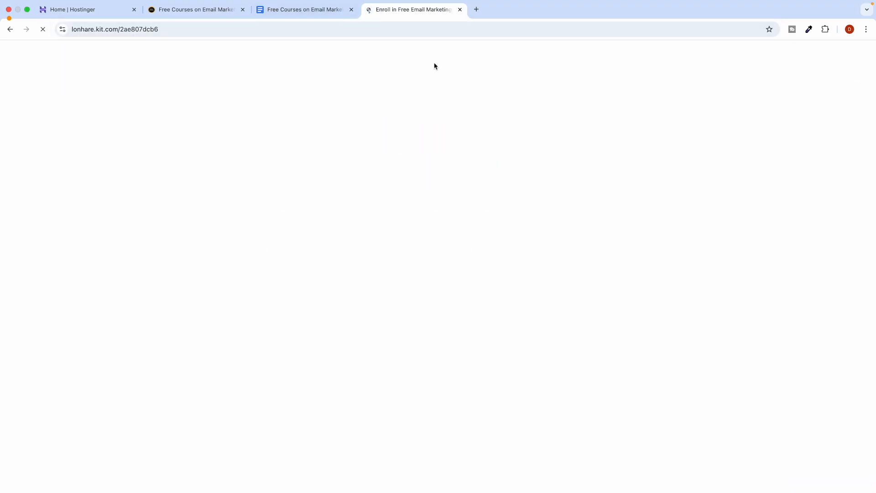
# Copy the full HTML embed code again from Kit's Embed dialog.
pyautogui.hotkey('ctrl', 'Left')
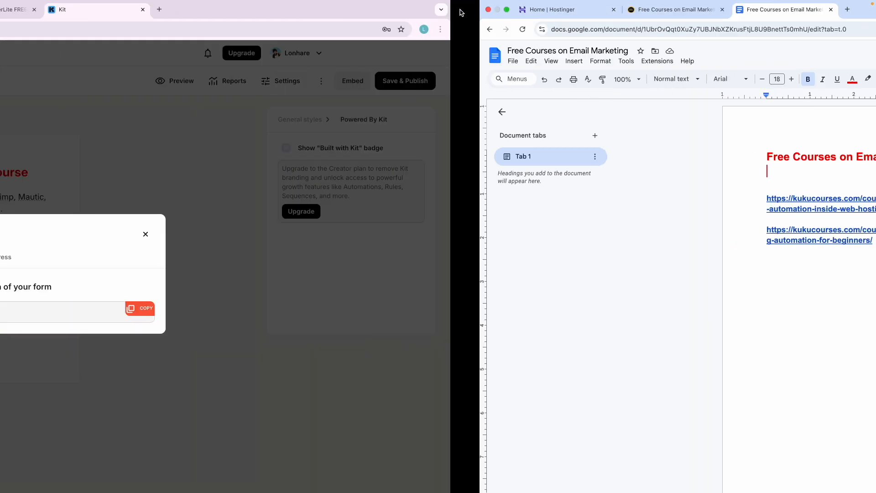
pyautogui.click(352, 258)
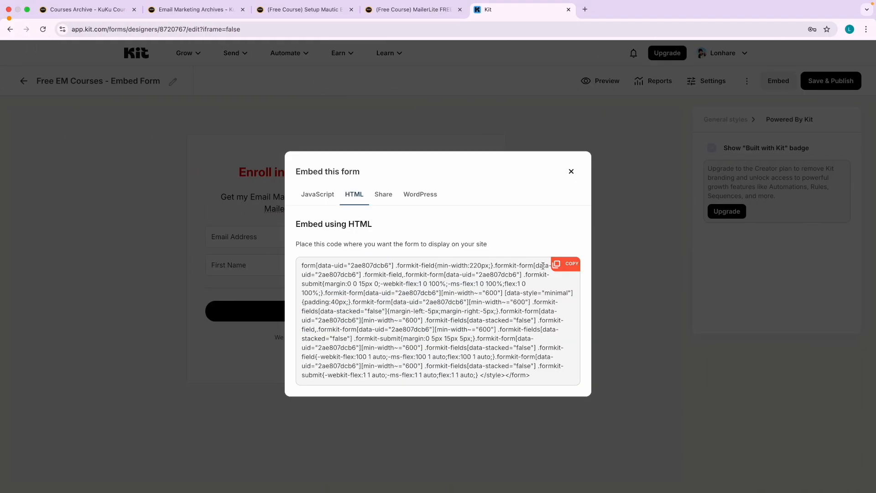
pyautogui.click(576, 271)
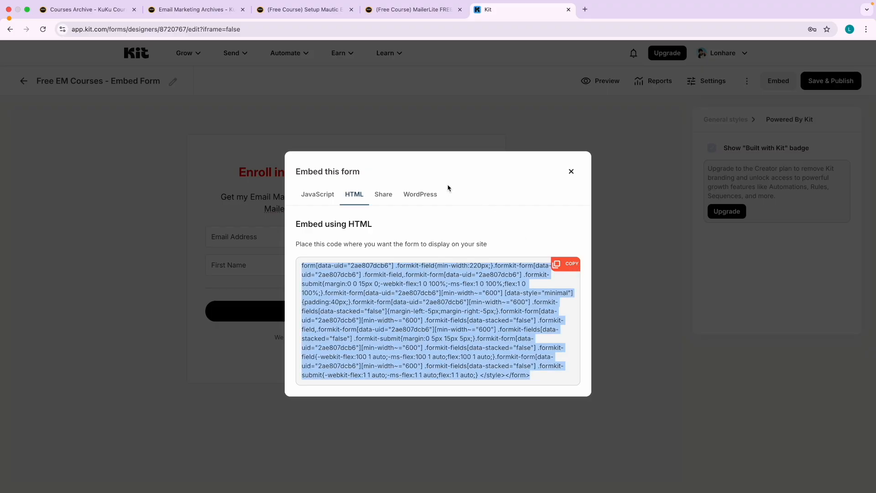
pyautogui.hotkey('ctrl', 'Right')
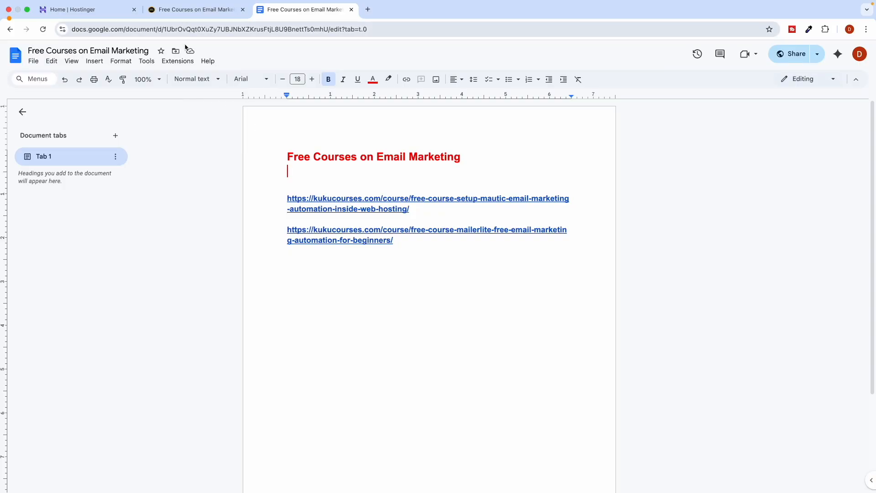
# From the kukucourses site, add a new WordPress page via Dashboard > Pages > All Pages.
pyautogui.click(189, 10)
pyautogui.moveTo(48, 49)
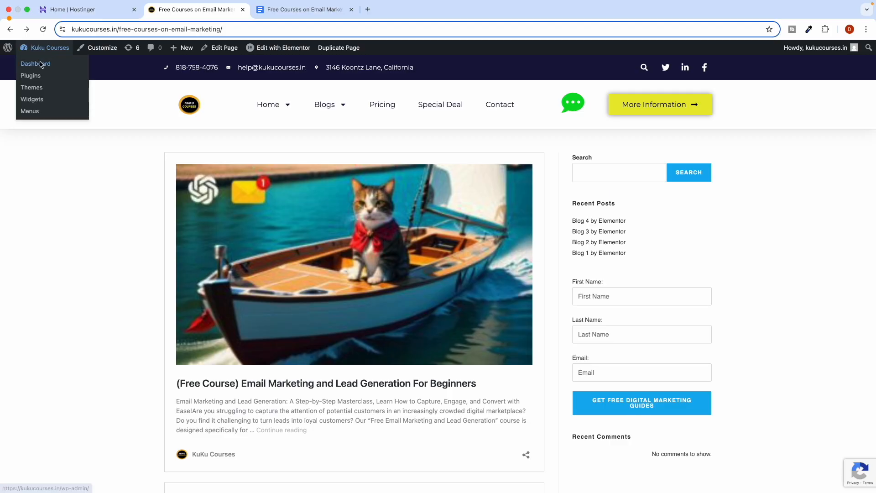
pyautogui.click(43, 63)
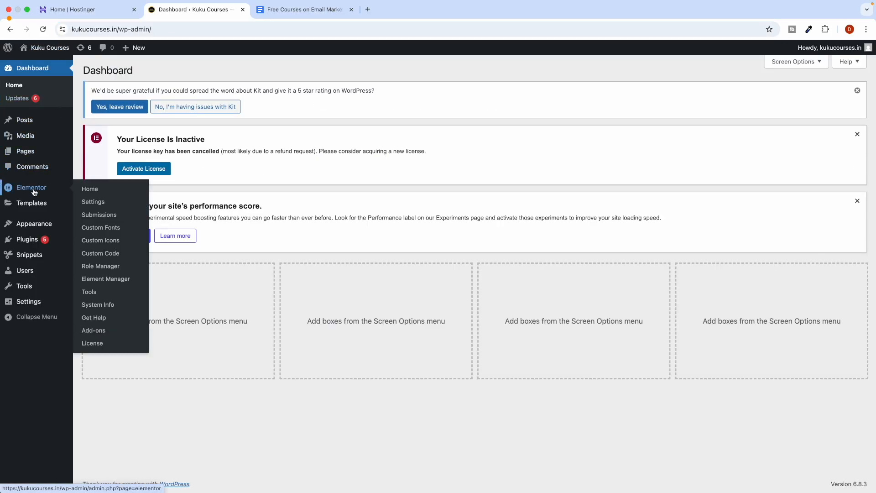
pyautogui.moveTo(27, 153)
pyautogui.click(90, 158)
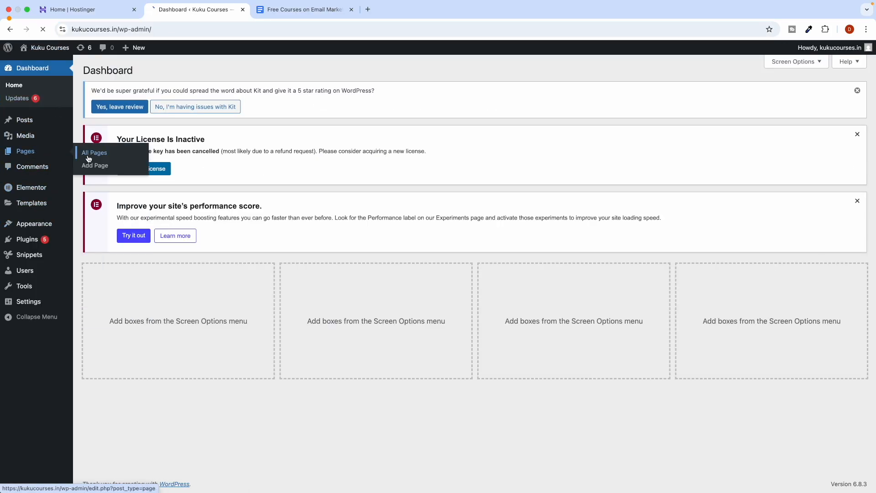
pyautogui.click(133, 70)
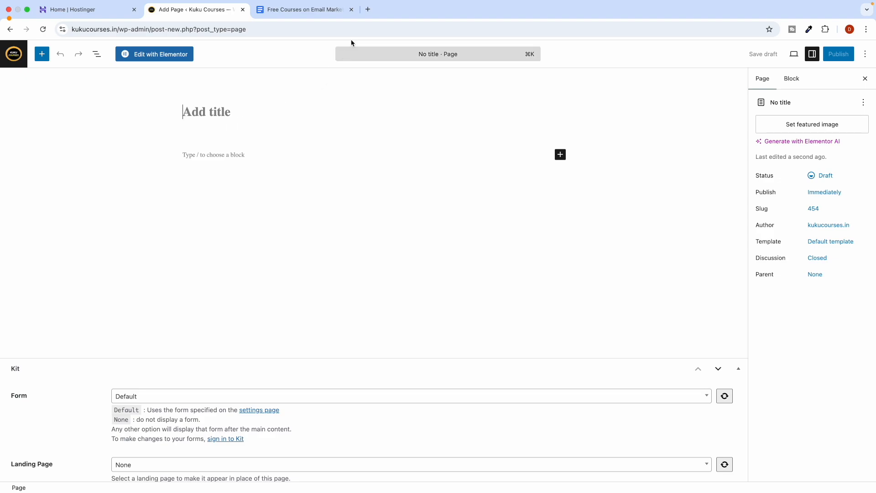
pyautogui.click(366, 10)
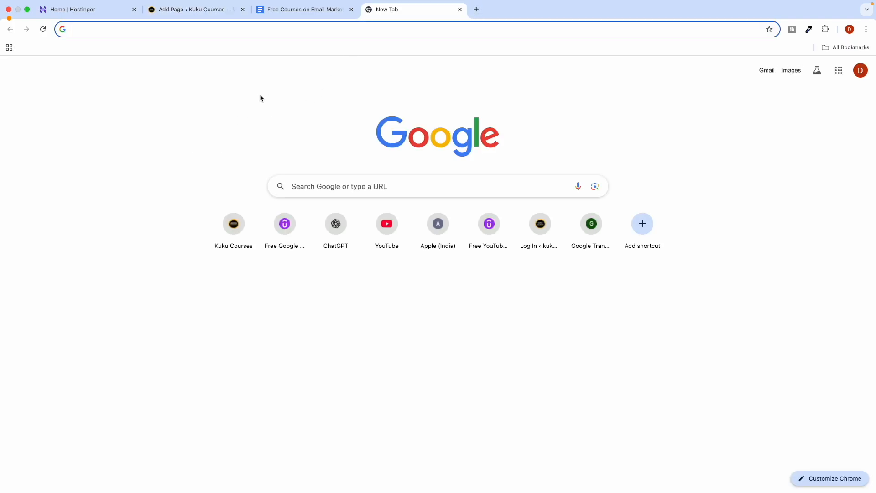
# On chatgpt.com, type a request to design a WordPress HTML page embedding the following code.
pyautogui.write('chatg')
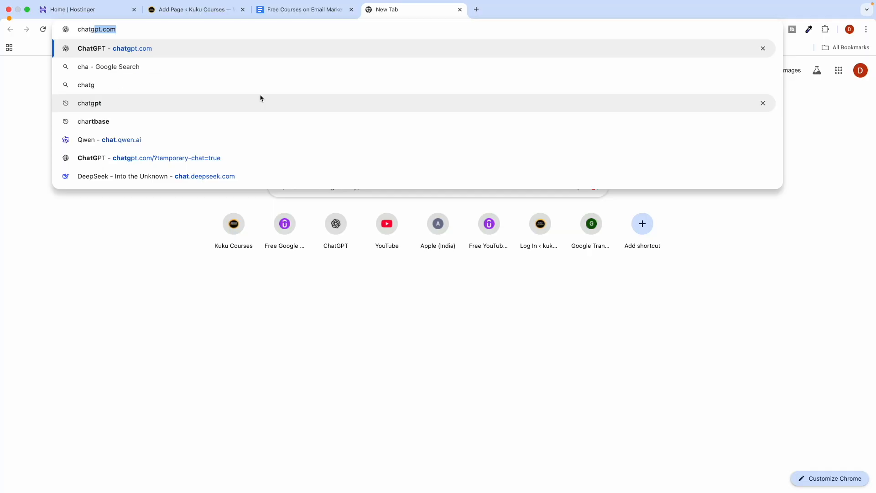
pyautogui.press('Return')
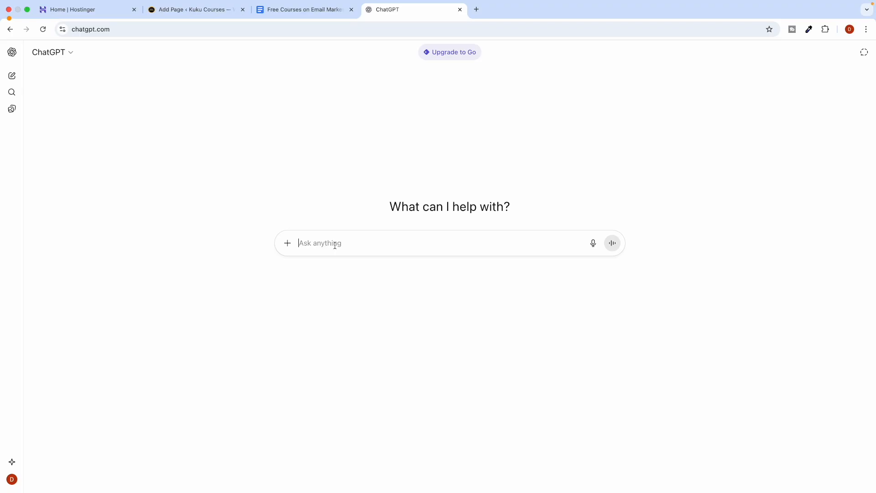
pyautogui.scroll(5, 335, 245)
pyautogui.scroll(-2, 335, 245)
pyautogui.scroll(-1, 335, 245)
pyautogui.write('he')
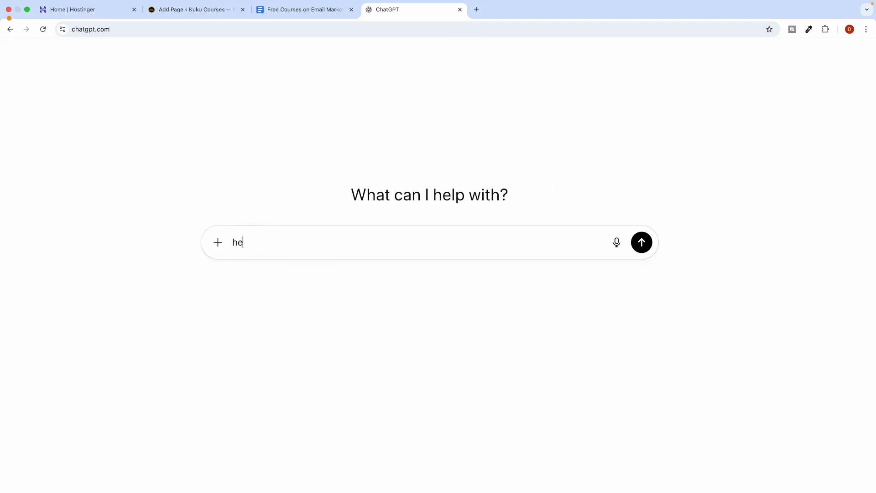
pyautogui.write('y i want you to')
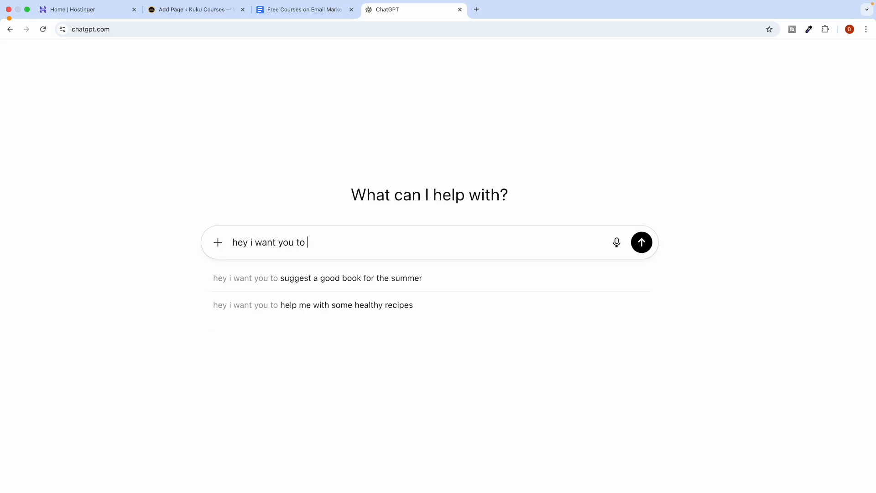
pyautogui.write(' design a html')
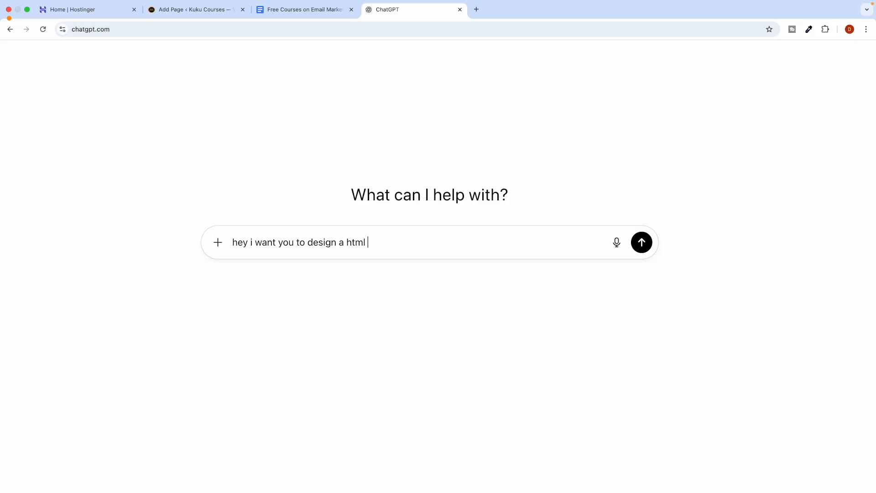
pyautogui.write(' page for me for wordpress and')
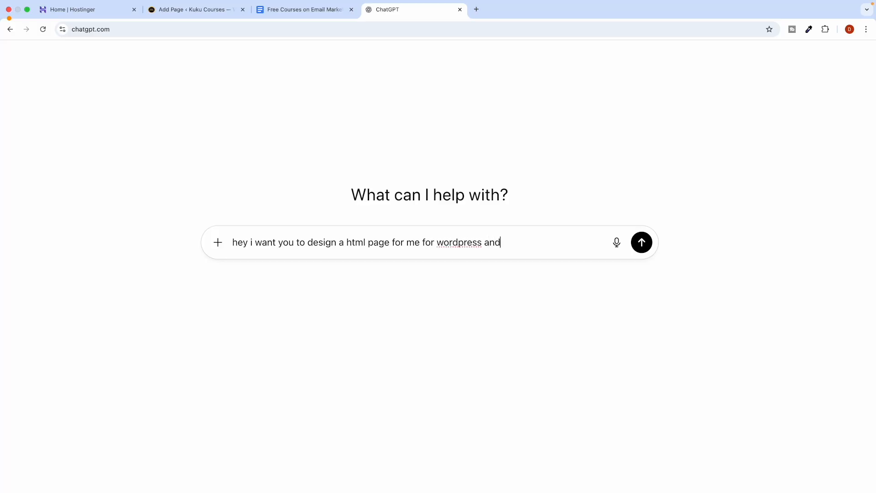
pyautogui.write(' i want you to embed t')
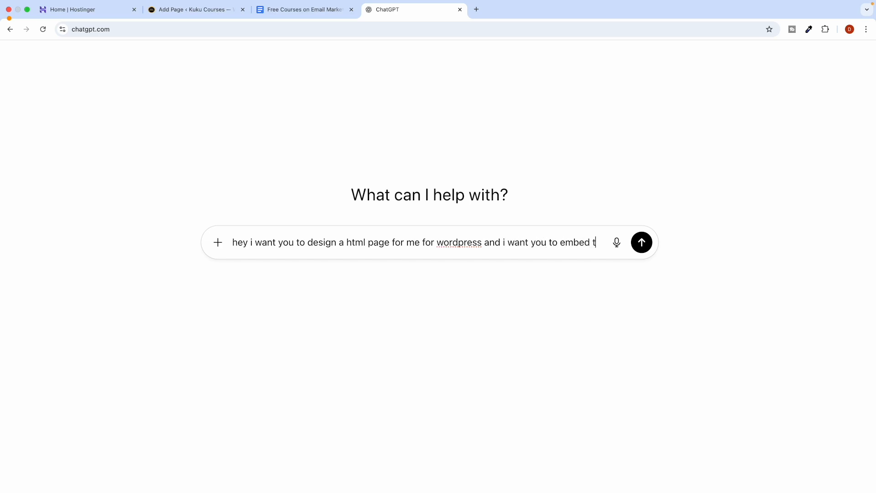
pyautogui.write('he')
pyautogui.write(' bel')
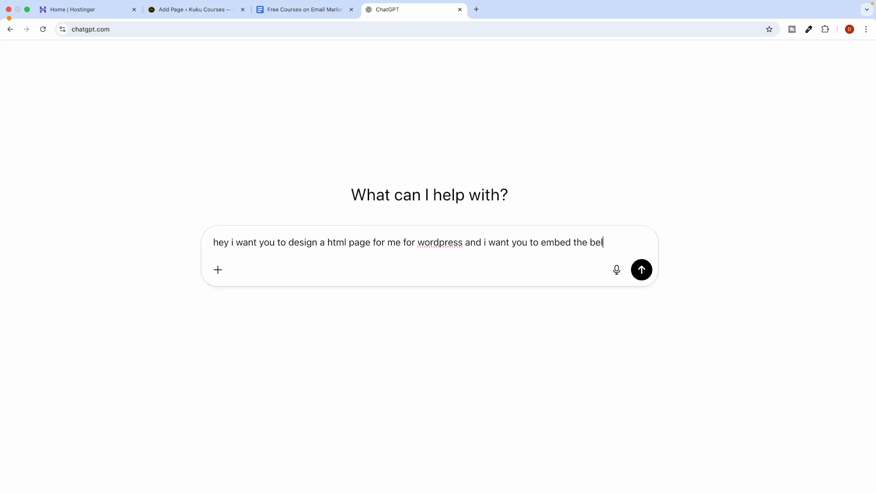
pyautogui.write('ow code too')
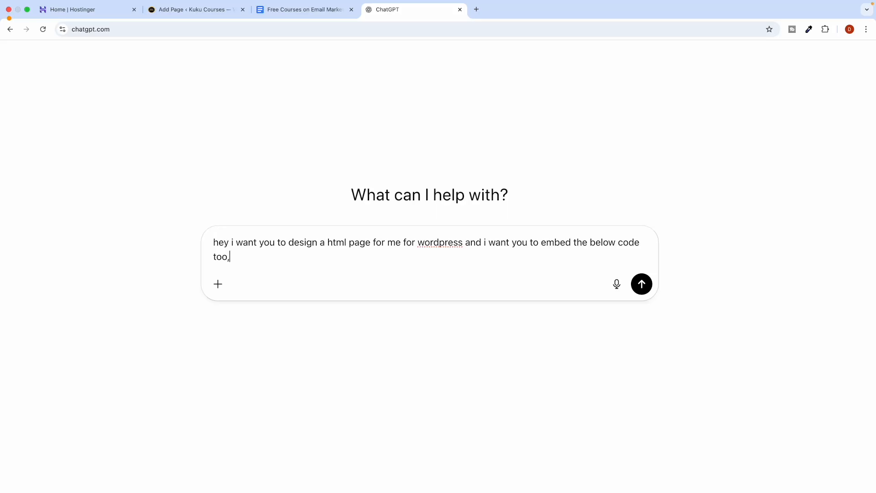
pyautogui.write(' and design the whole page for me.')
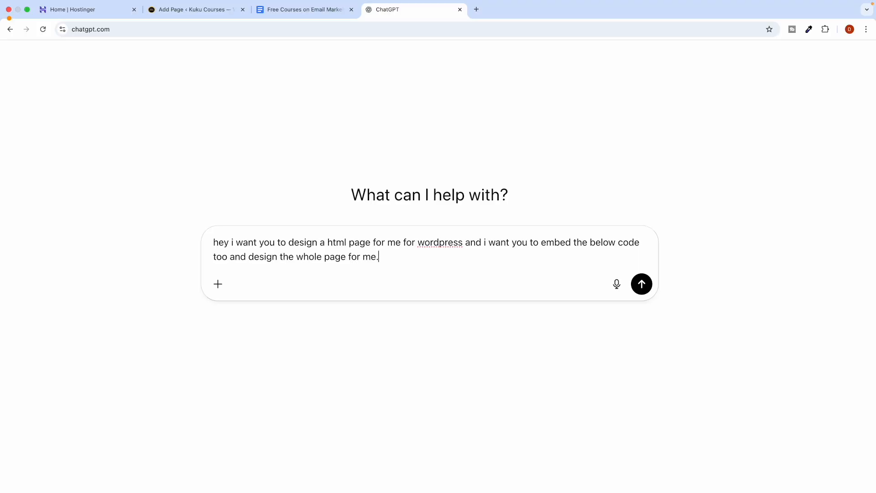
pyautogui.hotkey('shift', 'Return')
pyautogui.hotkey('shift', 'Return')
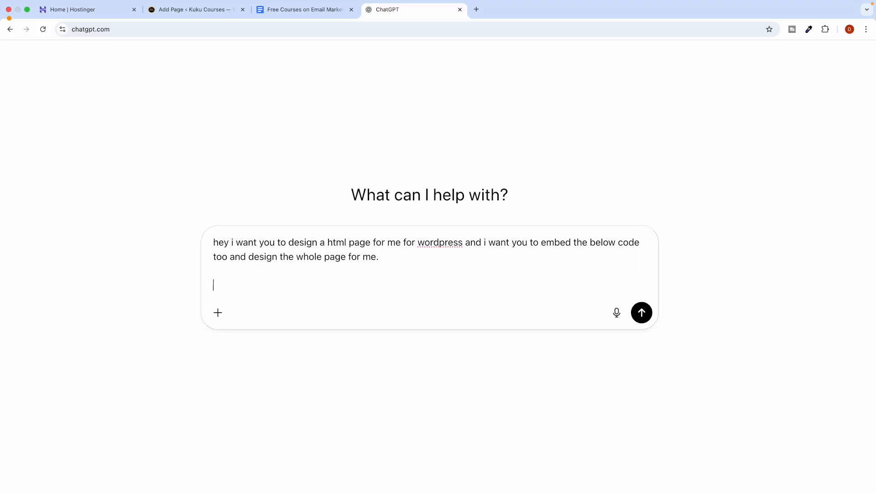
# Paste the Kit form's HTML embed code beneath the request and review it.
pyautogui.press('super+v')
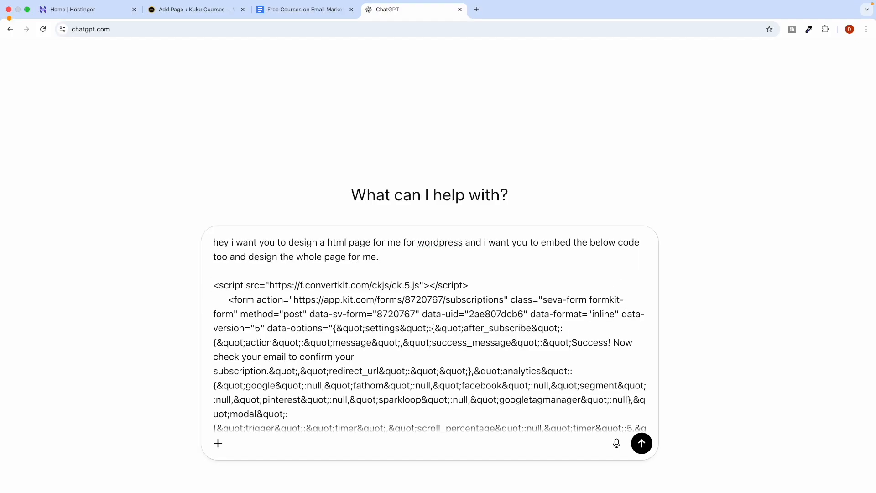
pyautogui.scroll(-2, 355, 312)
pyautogui.scroll(3, 355, 312)
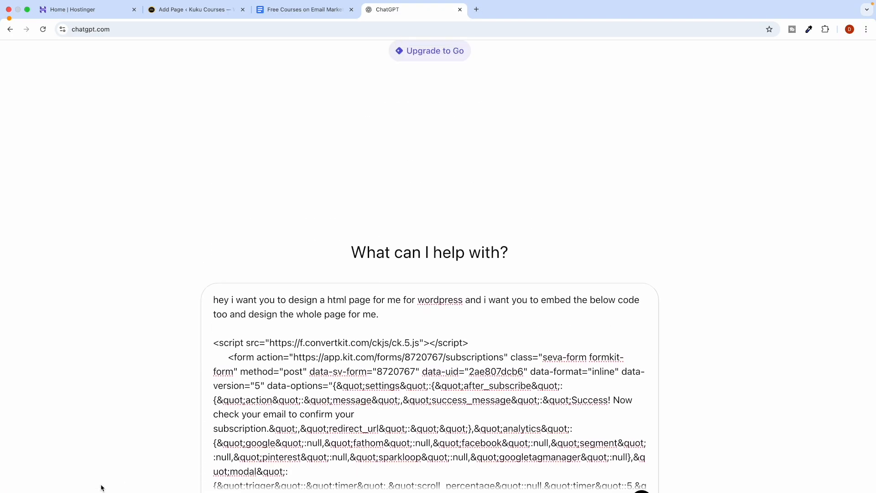
pyautogui.scroll(-3, 475, 315)
pyautogui.scroll(-10, 474, 315)
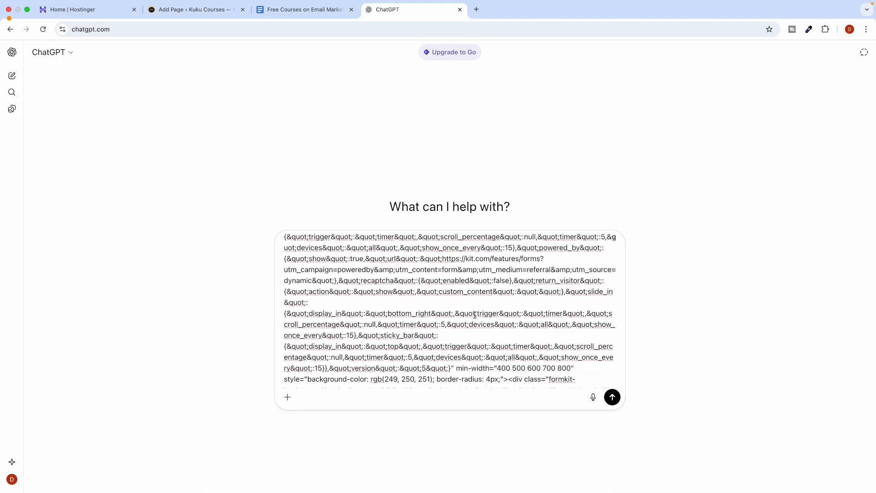
pyautogui.scroll(-10, 475, 315)
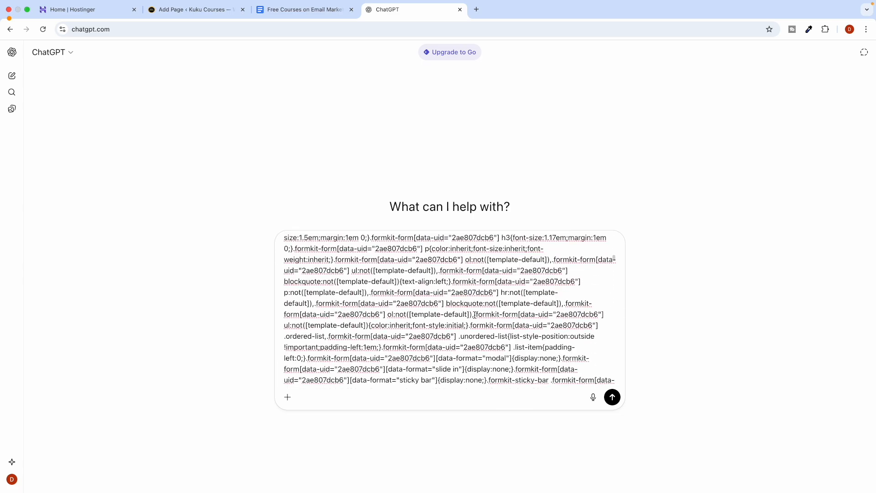
pyautogui.scroll(-3, 475, 315)
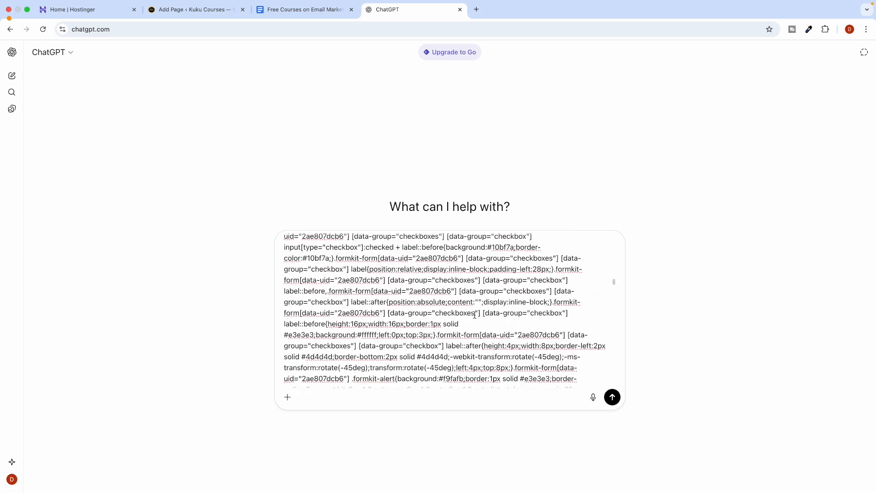
pyautogui.scroll(20, 475, 315)
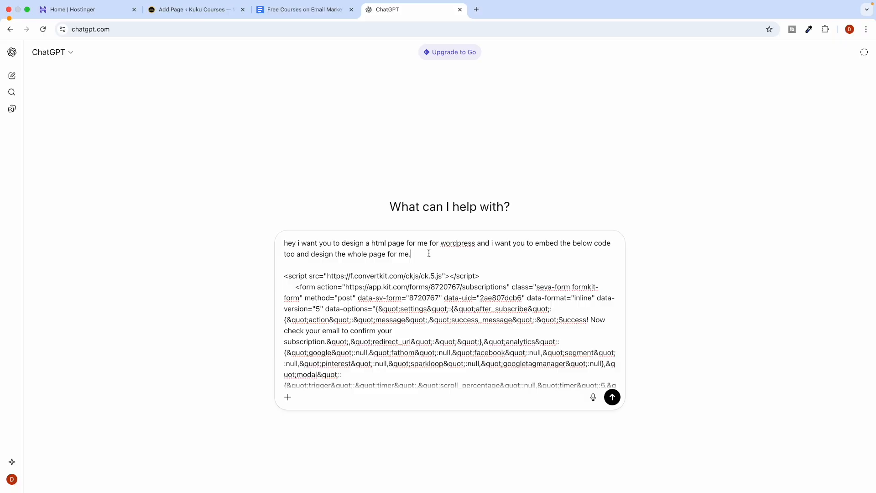
pyautogui.scroll(5, 428, 253)
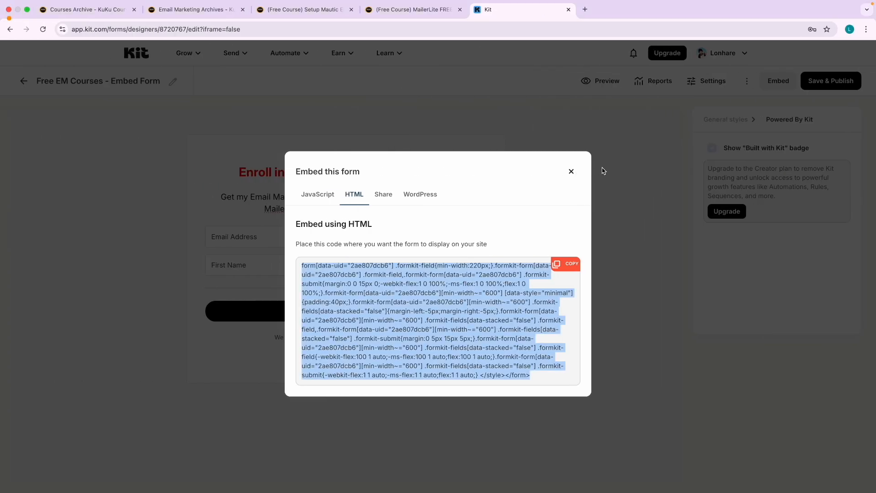
# Close Kit's Embed dialog and take a region screenshot of the signup form.
pyautogui.click(570, 171)
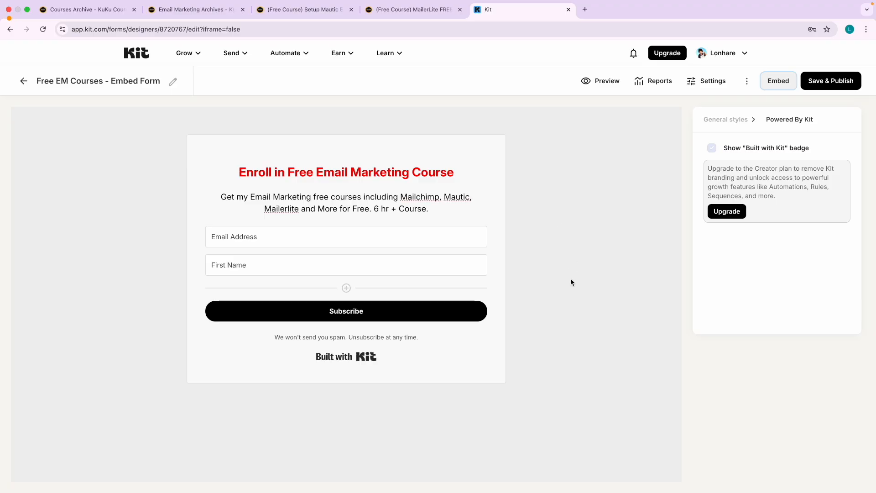
pyautogui.press('super+shift+4')
pyautogui.moveTo(185, 131); pyautogui.dragTo(511, 389)
pyautogui.hotkey('ctrl', 'Right')
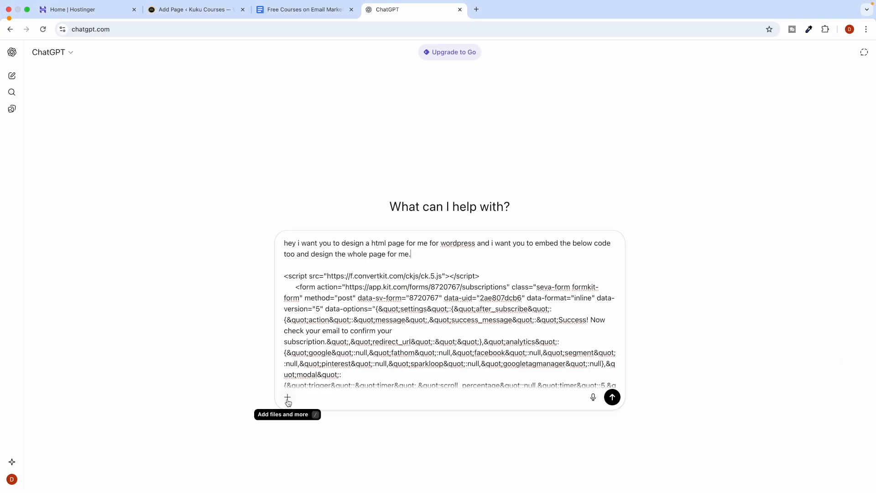
# Attach the signup form screenshot file to the ChatGPT prompt.
pyautogui.click(288, 397)
pyautogui.click(315, 289)
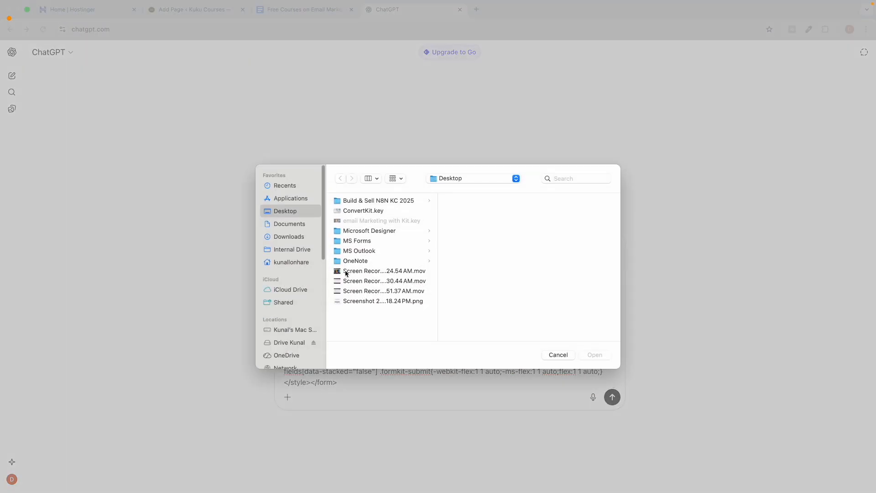
pyautogui.click(358, 301)
pyautogui.doubleClick(365, 302)
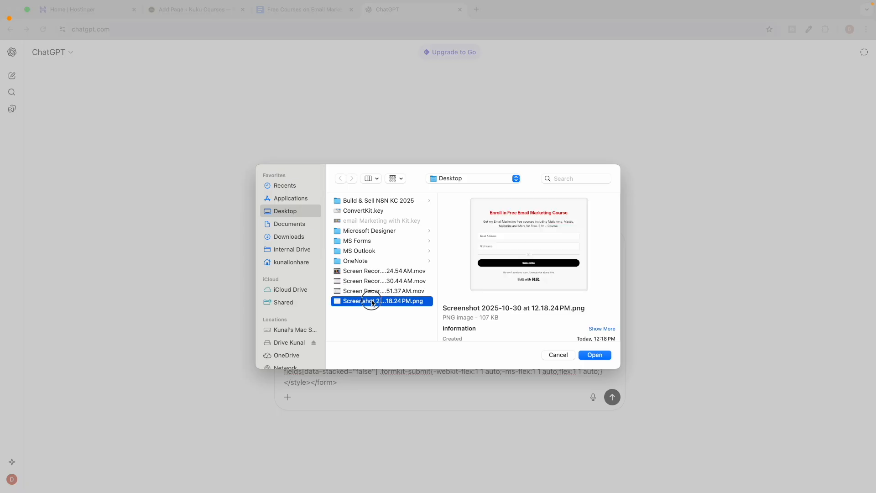
pyautogui.scroll(10, 411, 328)
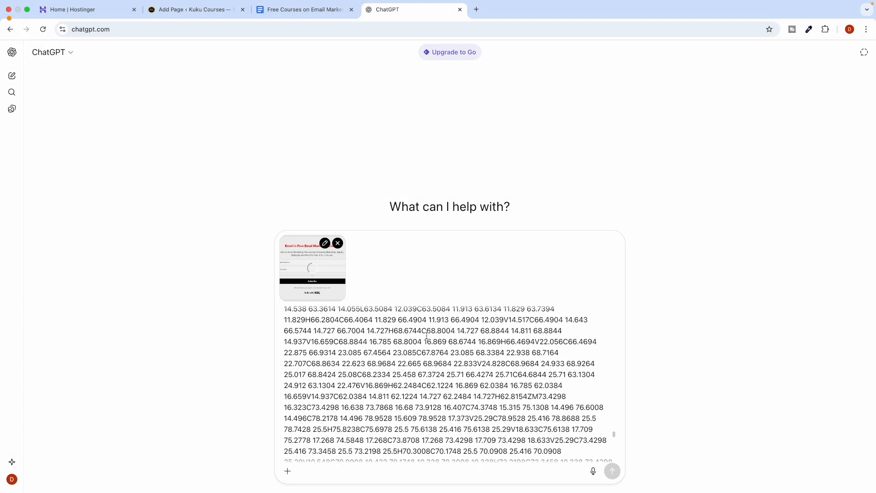
pyautogui.scroll(15, 410, 328)
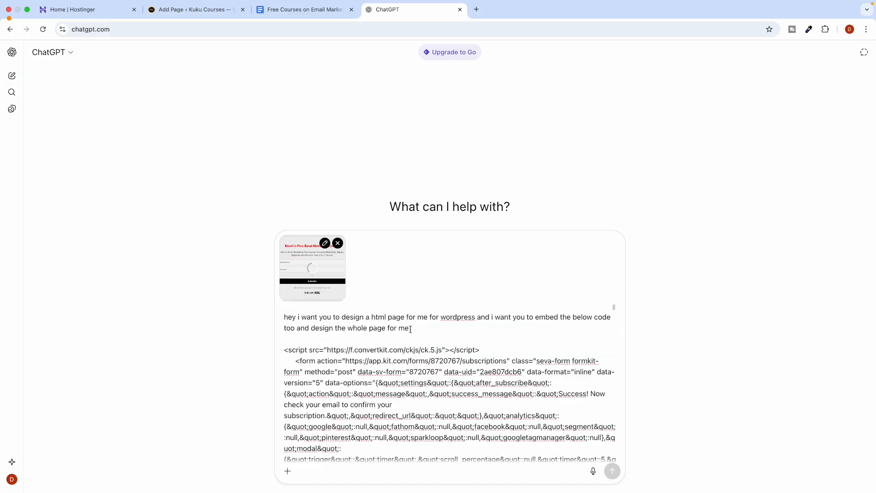
pyautogui.scroll(5, 420, 329)
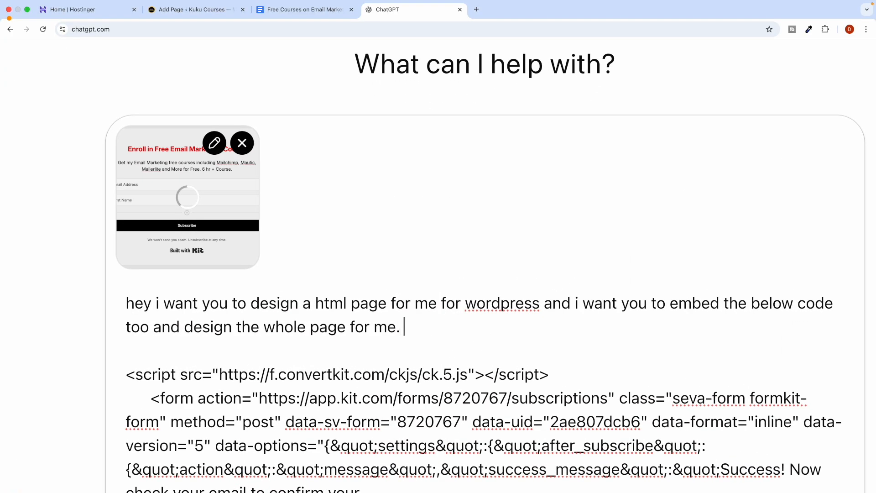
# Add 'shared you screenshot for what you want to build landing page for' and send.
pyautogui.write('Ishared')
pyautogui.press('BackSpace')
pyautogui.press('BackSpace')
pyautogui.press('BackSpace')
pyautogui.press('BackSpace')
pyautogui.press('BackSpace')
pyautogui.press('BackSpace')
pyautogui.write('sha')
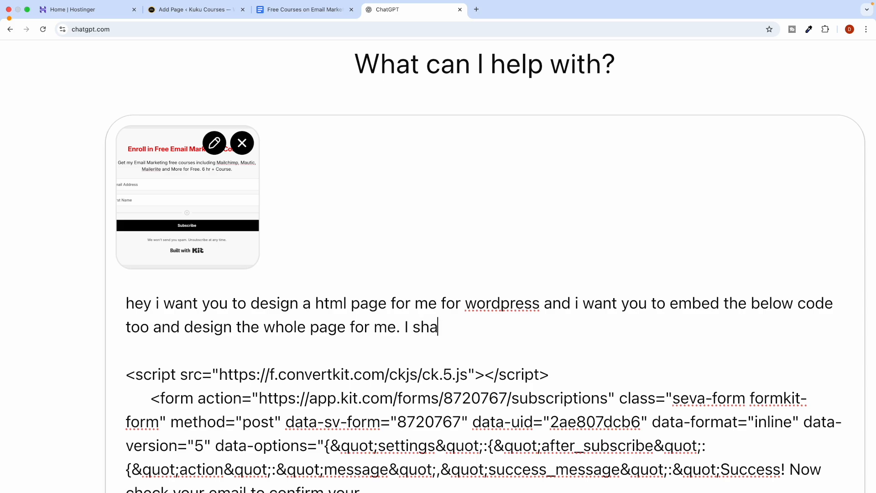
pyautogui.write('red you scr')
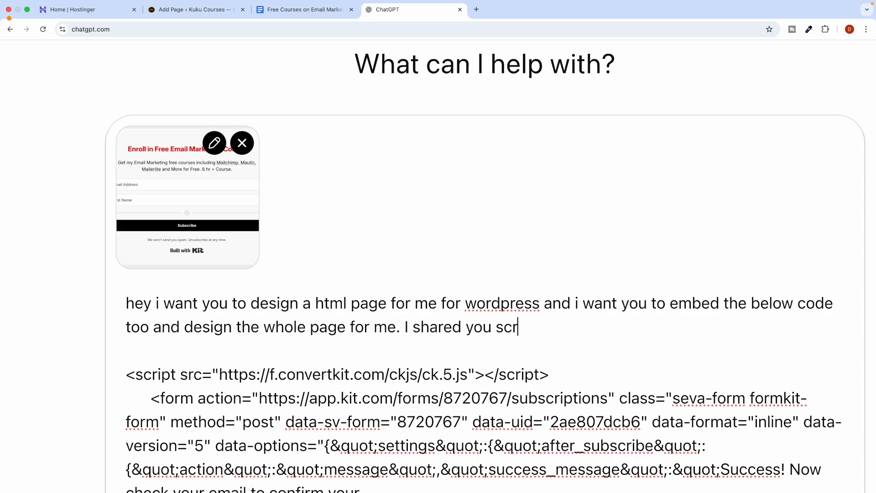
pyautogui.write('eenshot ')
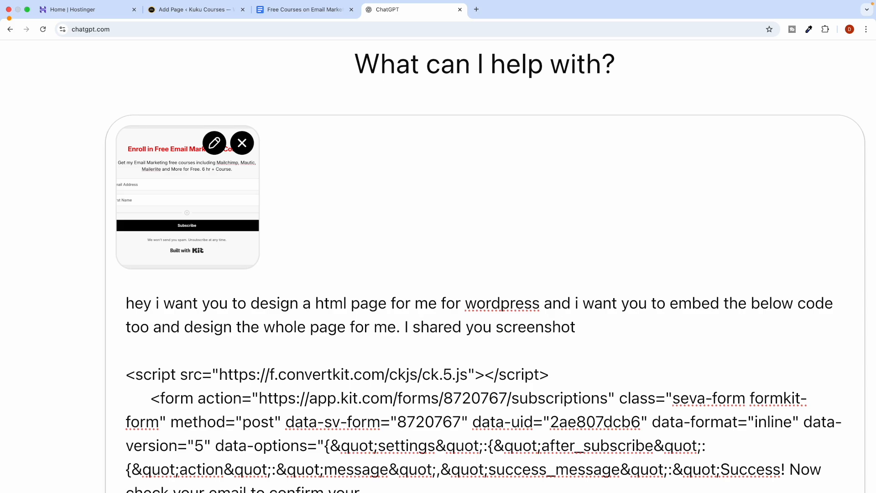
pyautogui.write('for what you want to ')
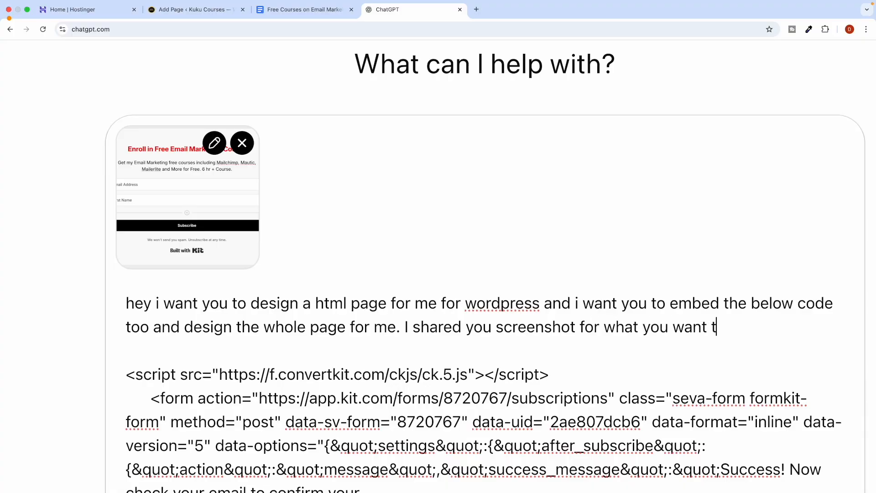
pyautogui.write('build landing page for.')
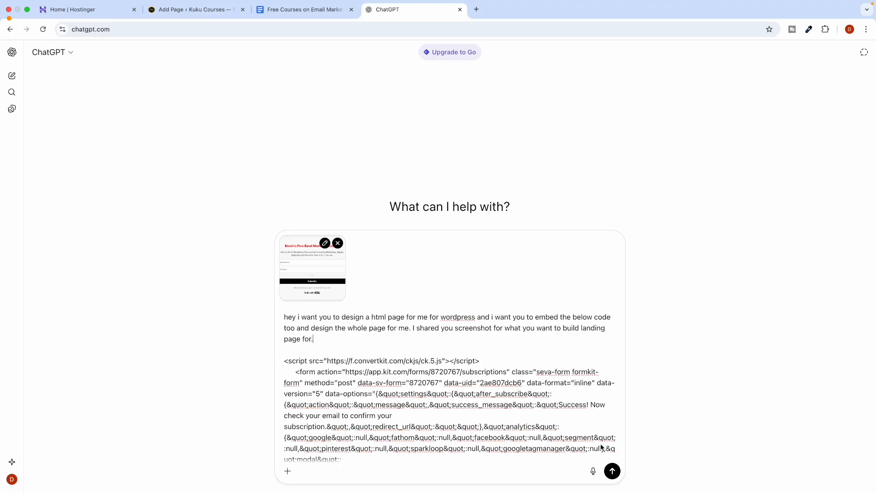
pyautogui.click(613, 471)
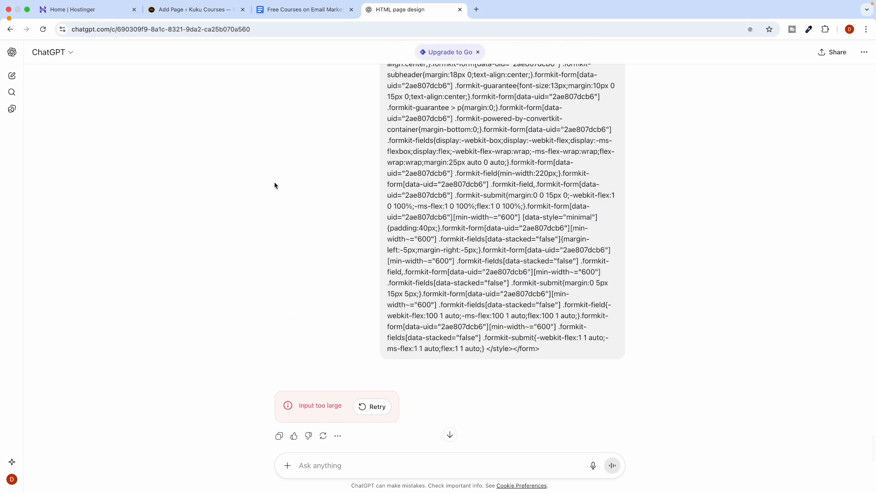
# Scroll back to the start of the sent message and select its opening request paragraph.
pyautogui.scroll(-2, 360, 295)
pyautogui.scroll(10, 395, 288)
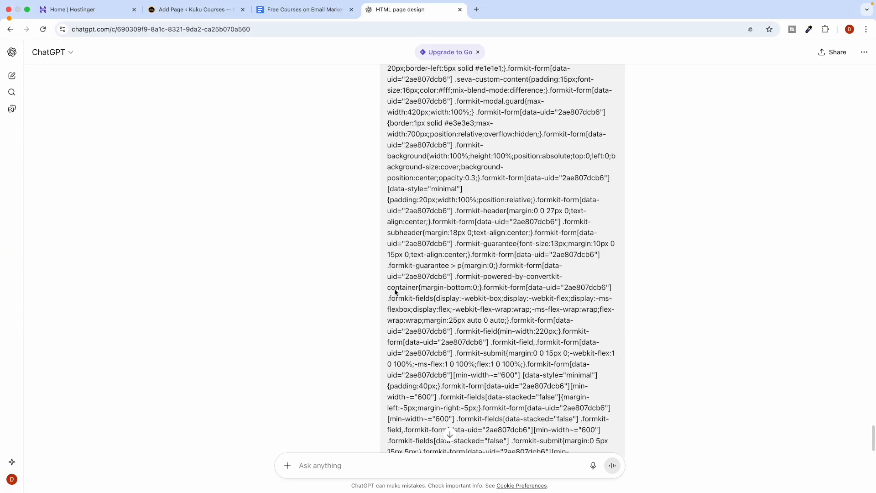
pyautogui.scroll(15, 395, 290)
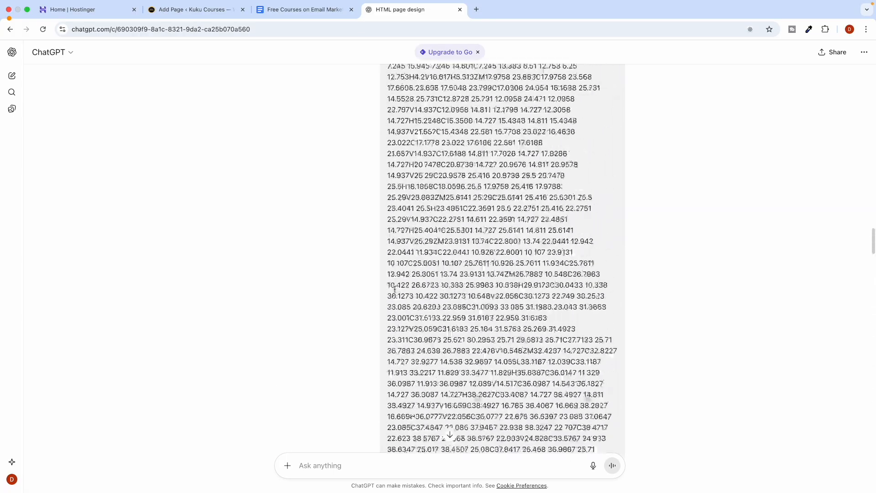
pyautogui.scroll(15, 395, 290)
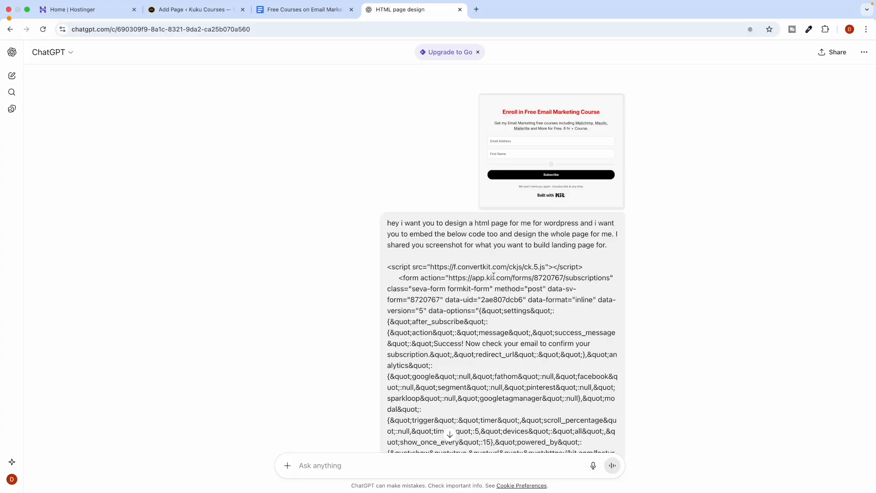
pyautogui.moveTo(609, 246); pyautogui.dragTo(383, 215)
pyautogui.press('super+c')
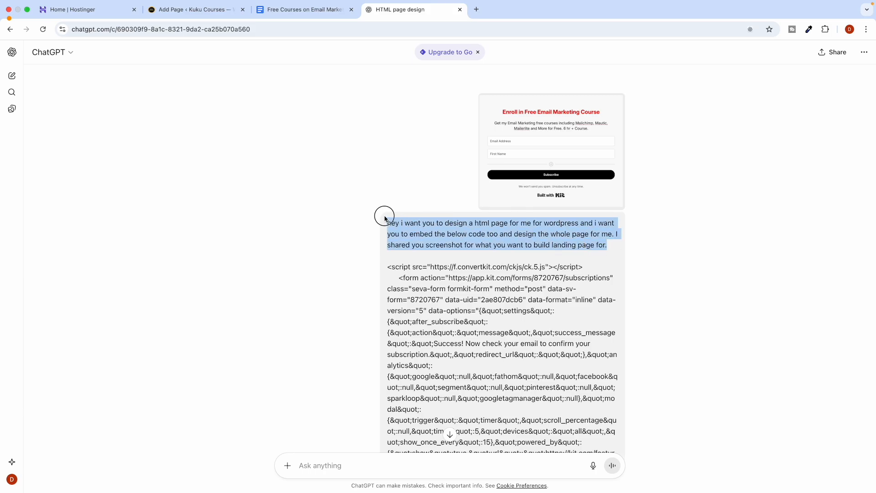
# Paste the copied request paragraph into the ChatGPT message box and zoom in.
pyautogui.click(314, 456)
pyautogui.press('super+v')
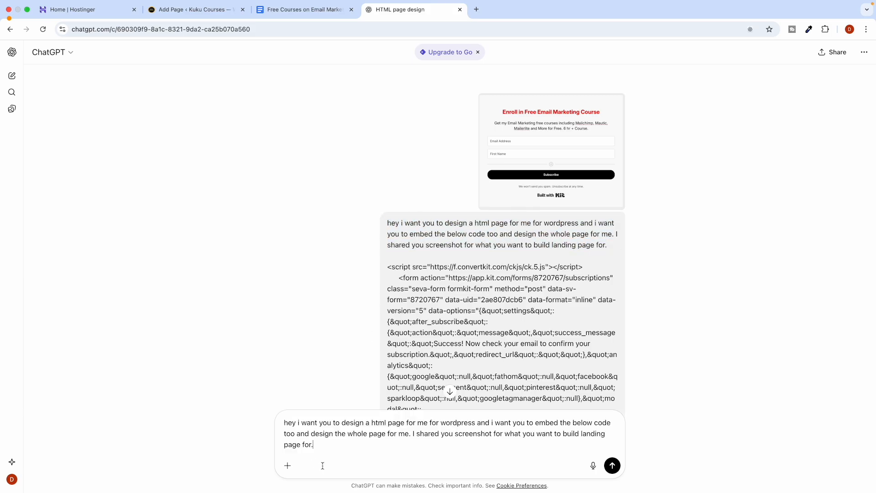
pyautogui.press('super+equal')
pyautogui.press('super+equal')
pyautogui.press('super+equal')
pyautogui.press('super+equal')
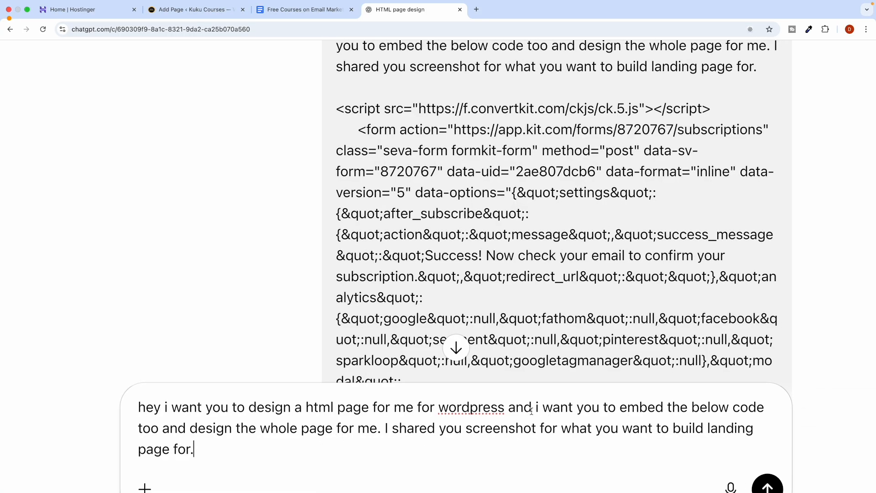
# Remove the embed-code phrase and the duplicated 'and' from the request.
pyautogui.click(206, 432)
pyautogui.click(177, 437)
pyautogui.click(153, 430)
pyautogui.hscroll(-4, 301, 425)
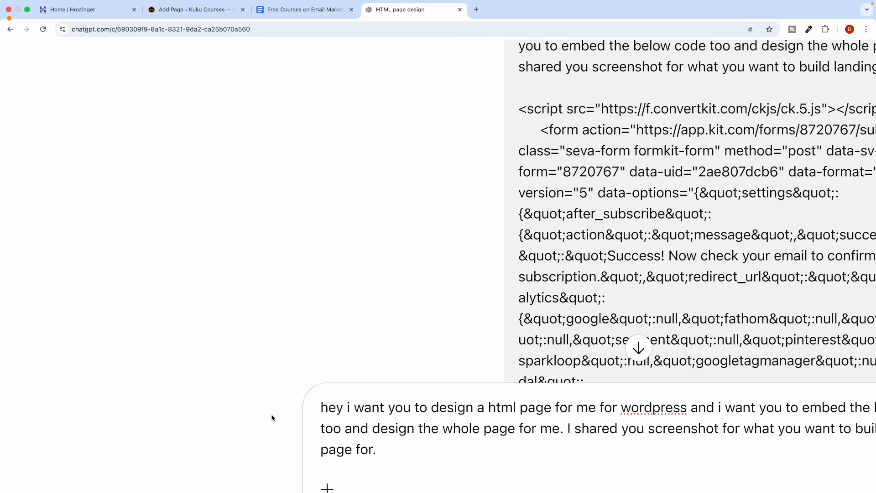
pyautogui.hscroll(3, 274, 417)
pyautogui.moveTo(594, 408); pyautogui.dragTo(220, 428)
pyautogui.press('BackSpace')
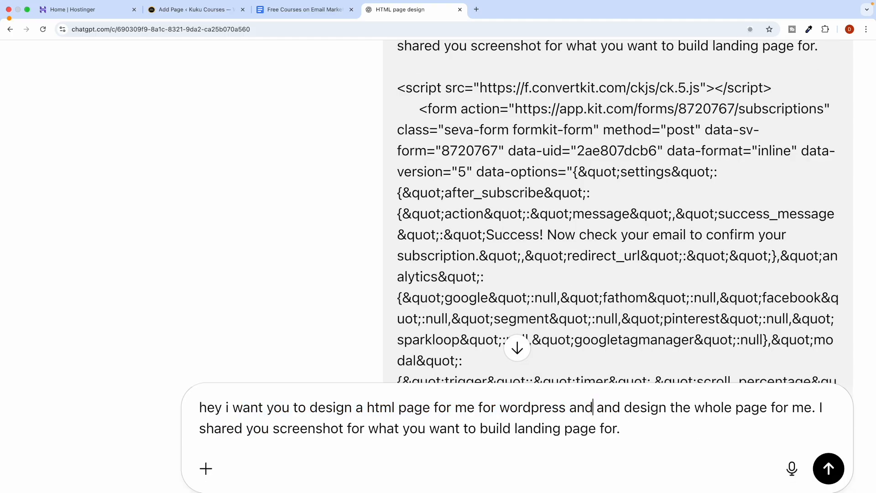
pyautogui.scroll(-1, 297, 443)
pyautogui.hscroll(2, 297, 443)
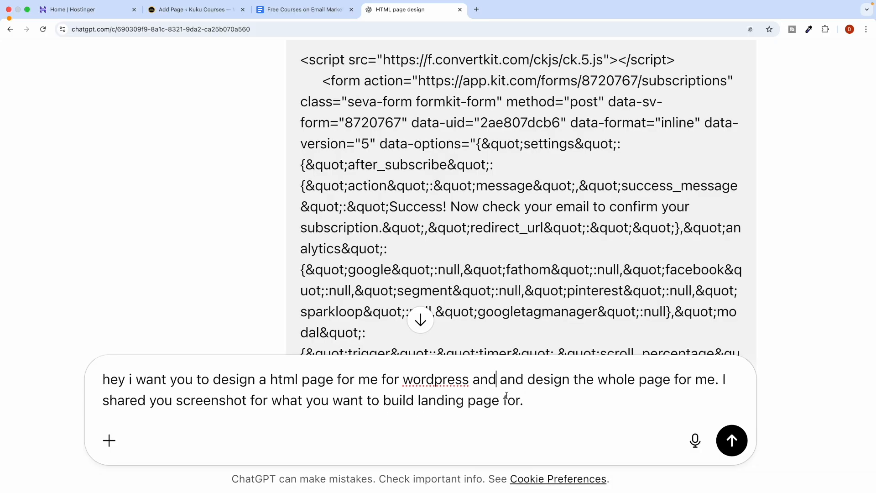
pyautogui.press('BackSpace')
pyautogui.press('BackSpace')
pyautogui.press('BackSpace')
pyautogui.press('BackSpace')
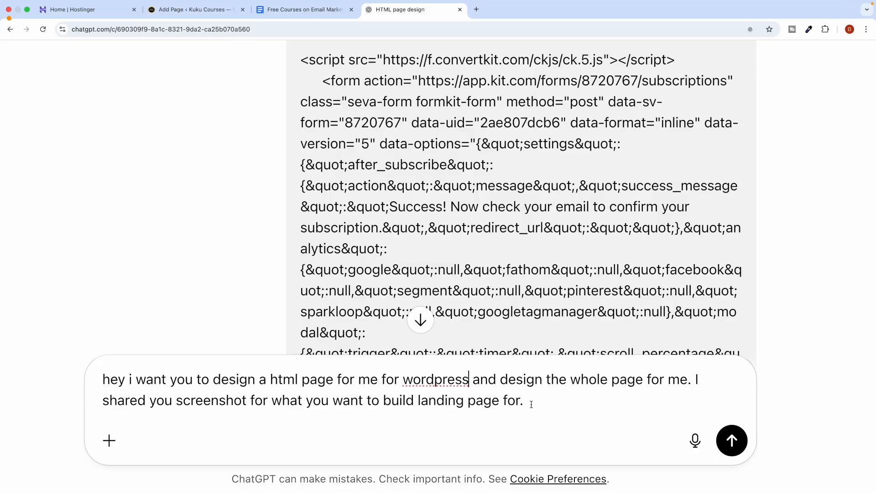
# Attach the signup form screenshot to the prompt.
pyautogui.click(109, 440)
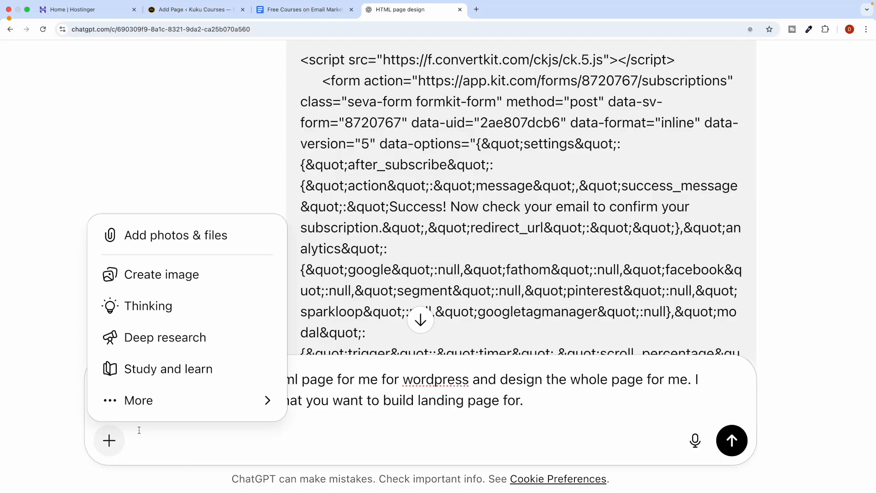
pyautogui.click(185, 241)
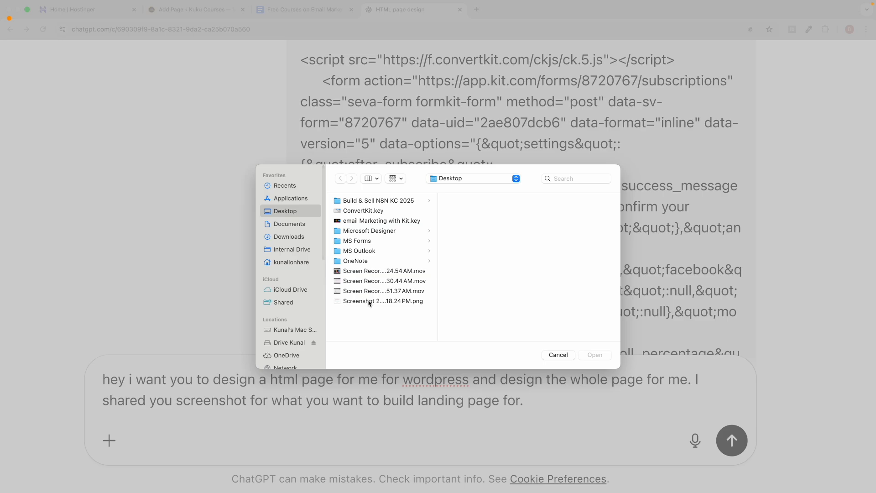
pyautogui.doubleClick(369, 302)
# Add a new line asking for an <embed> placeholder to replace with the form code.
pyautogui.tripleClick(313, 397)
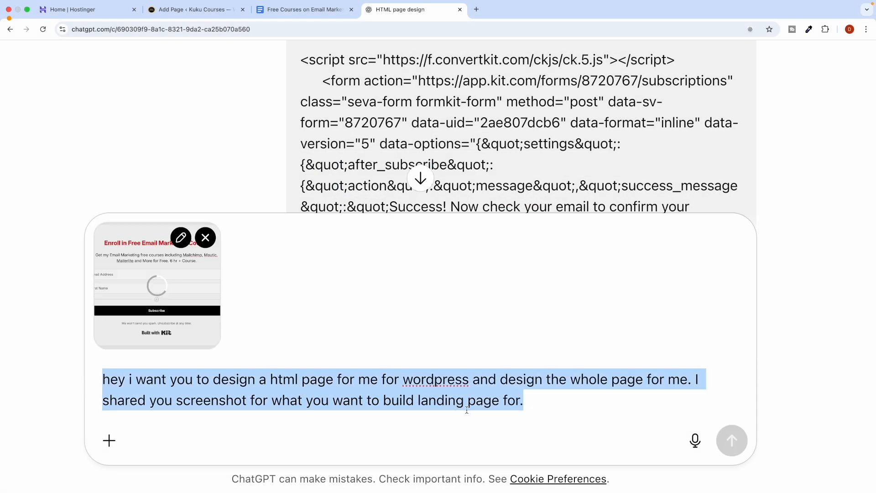
pyautogui.click(553, 409)
pyautogui.hotkey('shift', 'Return')
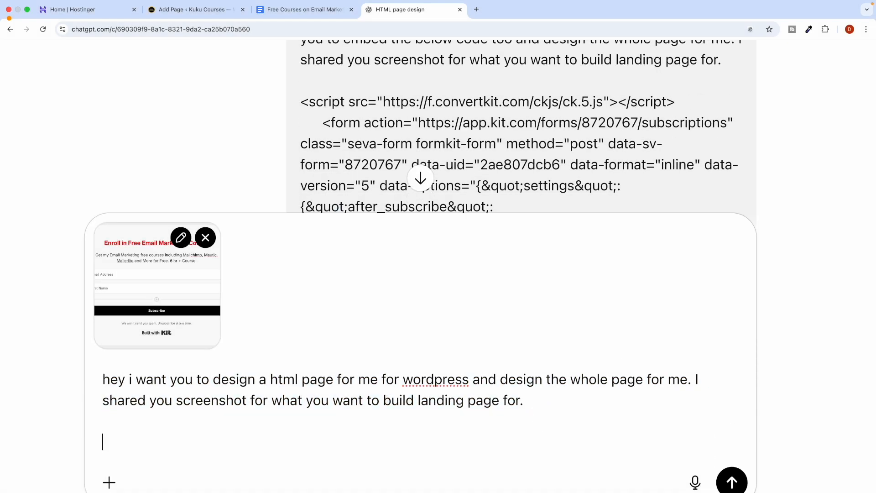
pyautogui.write('Hey i w')
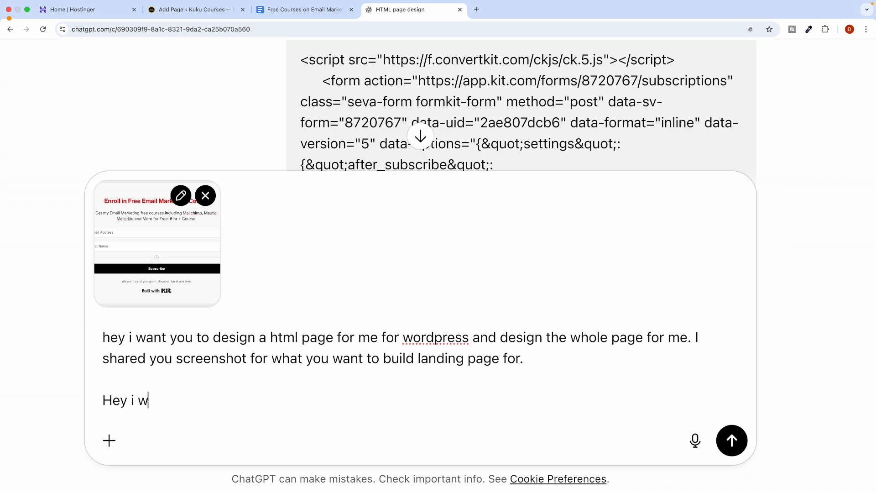
pyautogui.write('ill embed a')
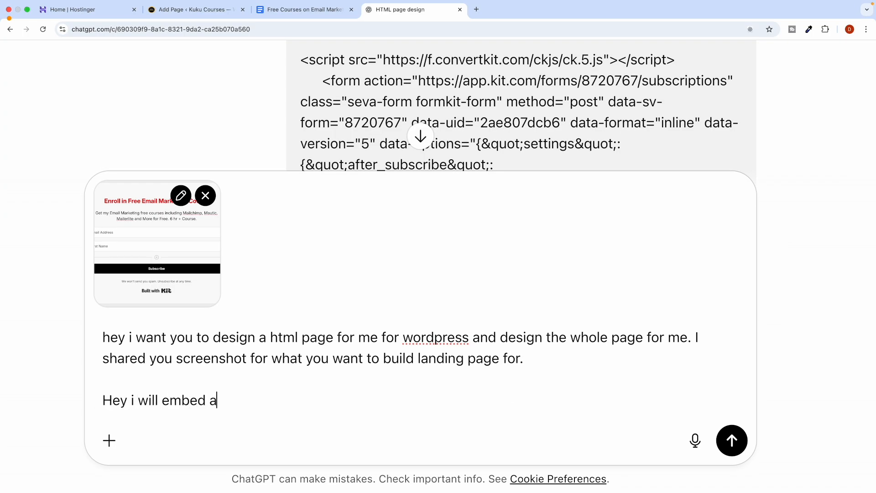
pyautogui.write(' email form so kindly ')
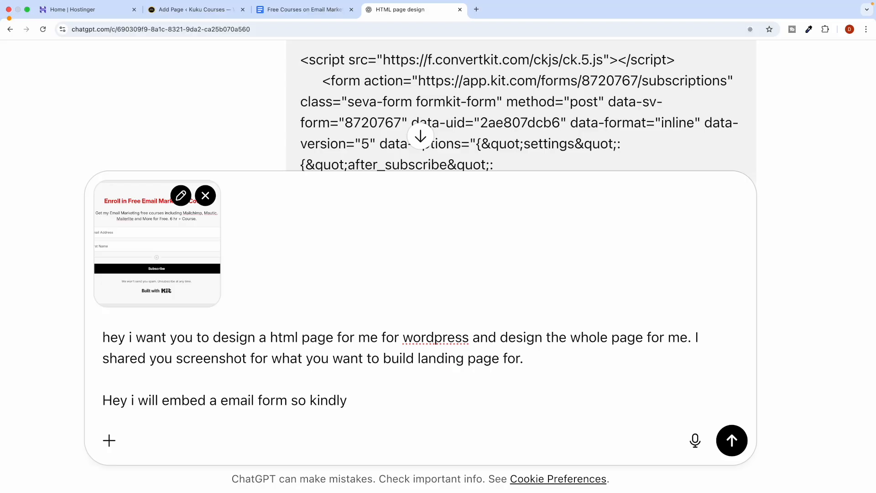
pyautogui.write('provide m')
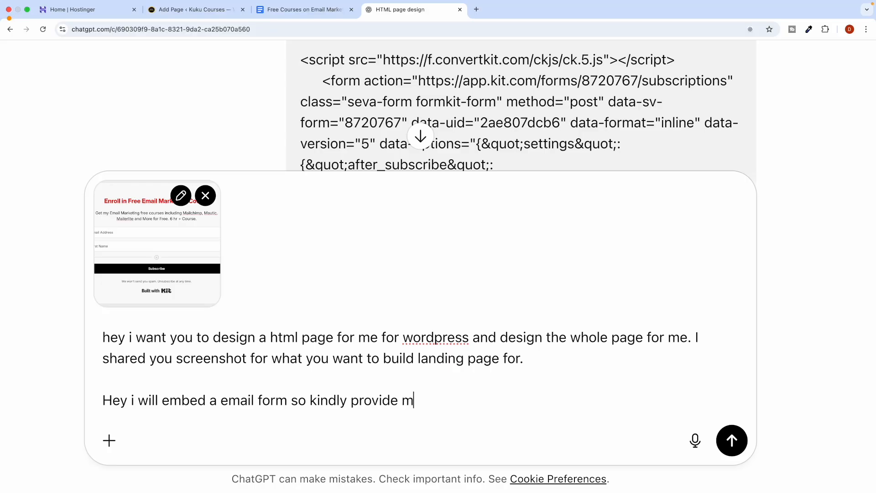
pyautogui.write('e space to ')
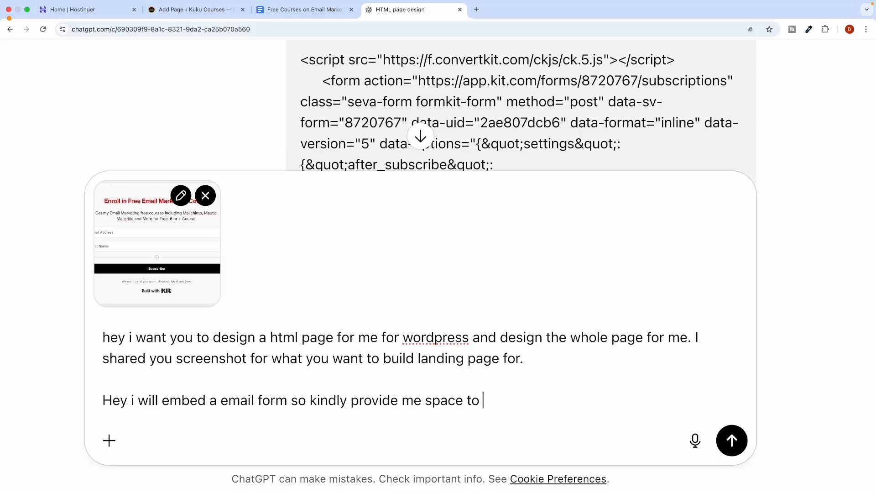
pyautogui.write('attach it you can')
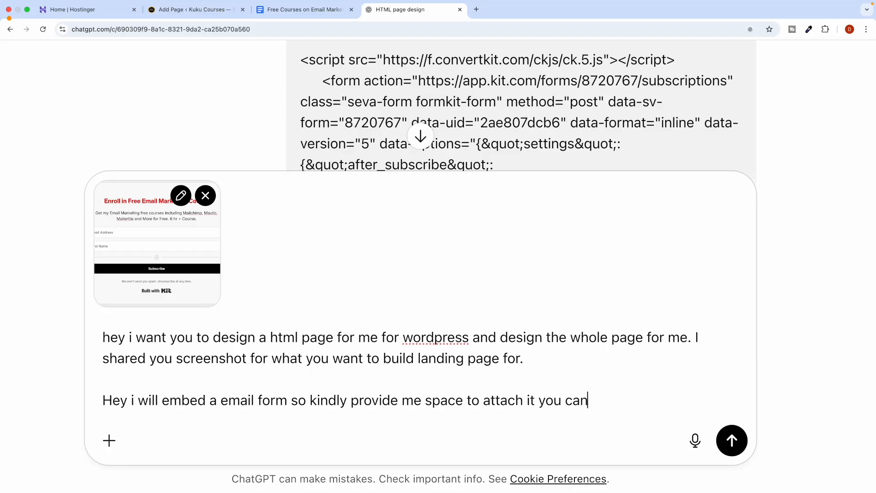
pyautogui.write(' suuse this ')
pyautogui.write('""')
pyautogui.write('<')
pyautogui.write('embed')
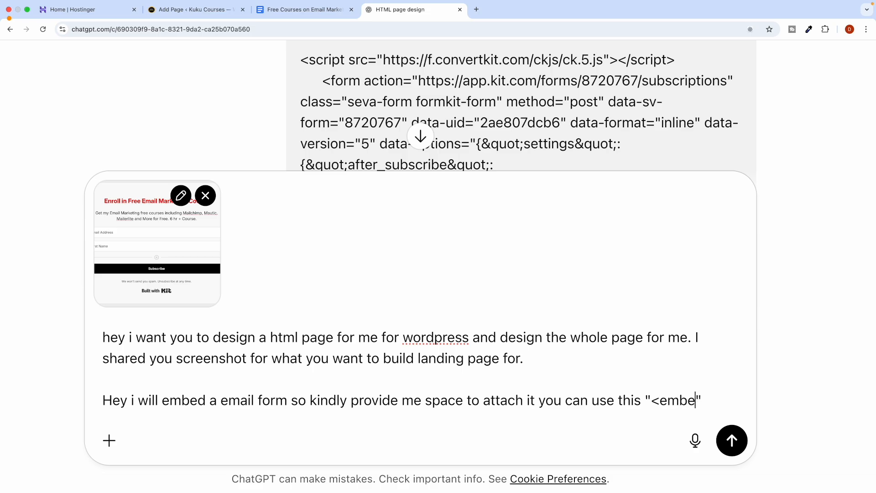
pyautogui.write('>')
pyautogui.press('Right')
pyautogui.write('so i will r')
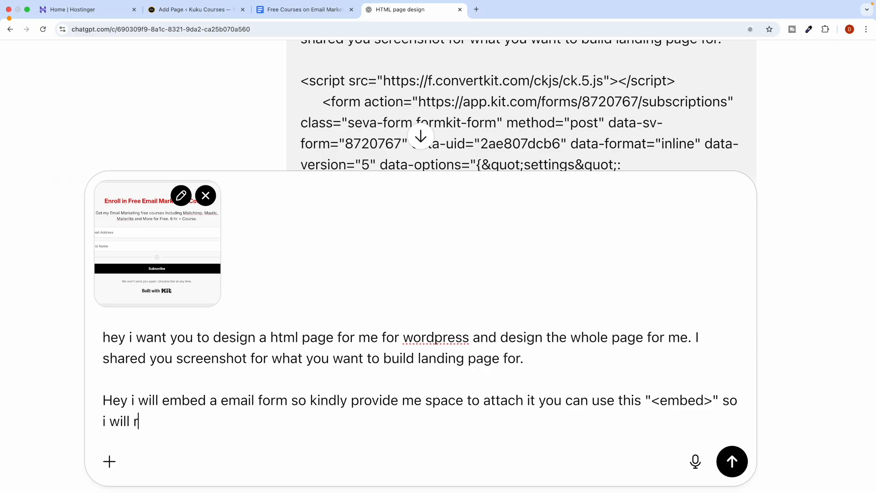
pyautogui.write('eplace it with cod')
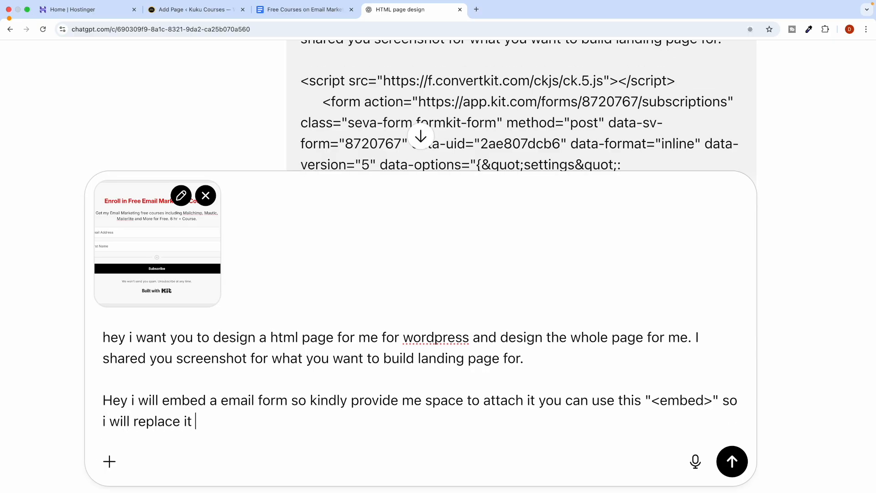
pyautogui.write('e.')
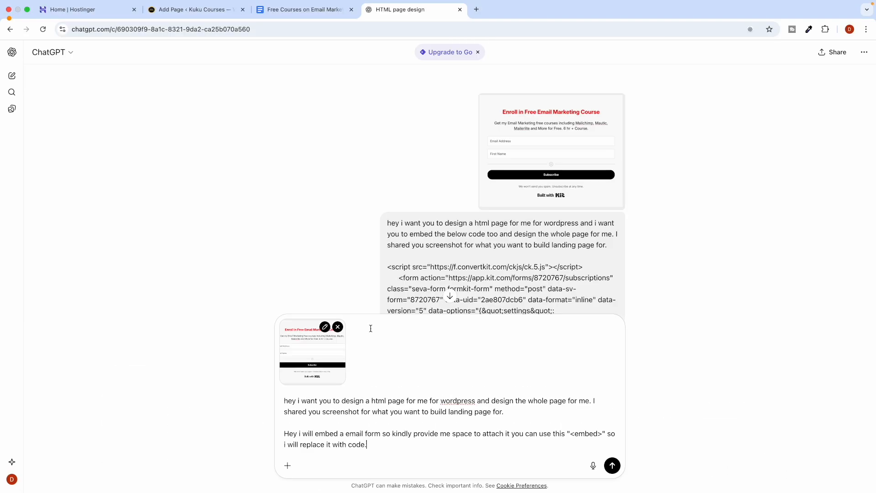
# Send the prompt, then title the new WordPress page 'Email Marketing Free Course'.
pyautogui.click(612, 465)
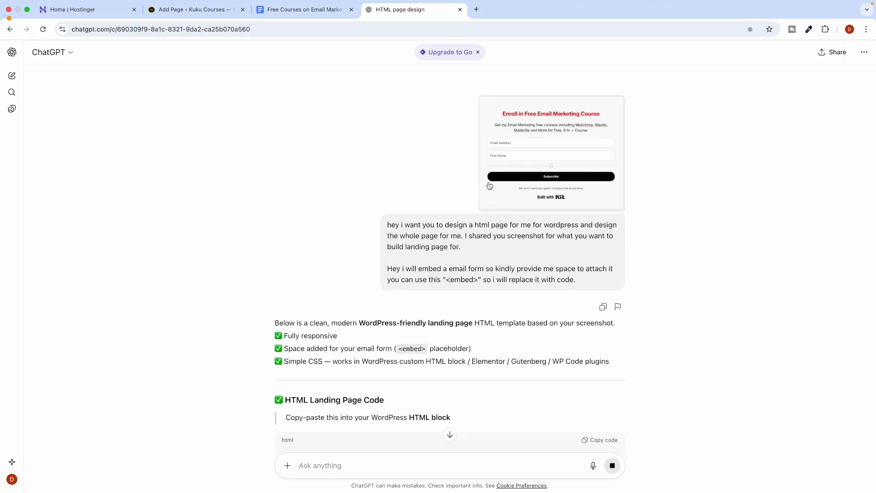
pyautogui.scroll(-5, 349, 268)
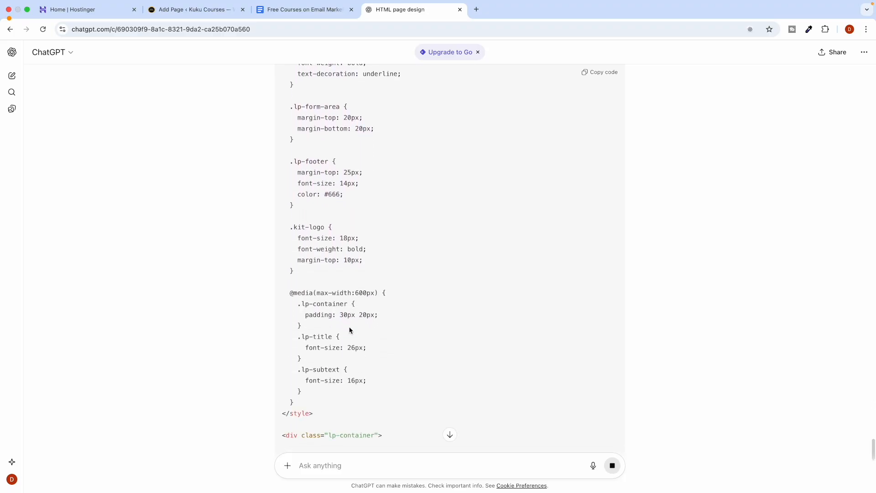
pyautogui.click(198, 14)
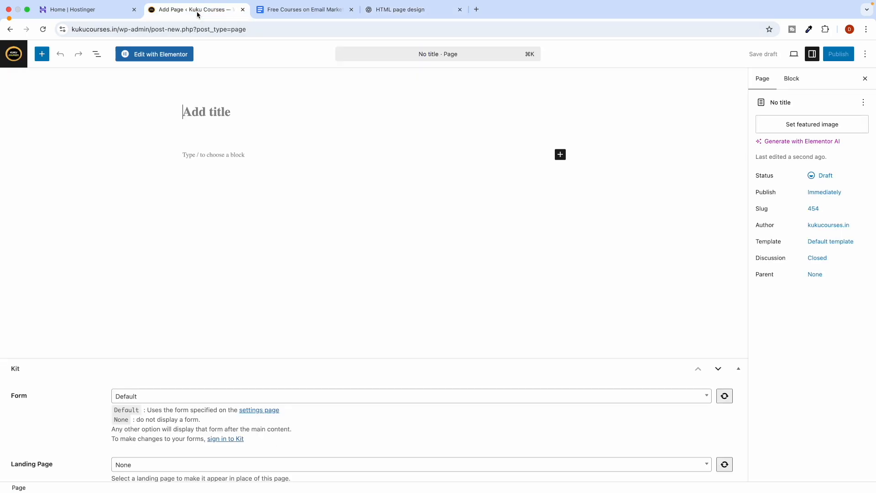
pyautogui.write('Email Marketing Free Course')
# Review the generated landing-page HTML in ChatGPT and copy the code.
pyautogui.click(417, 9)
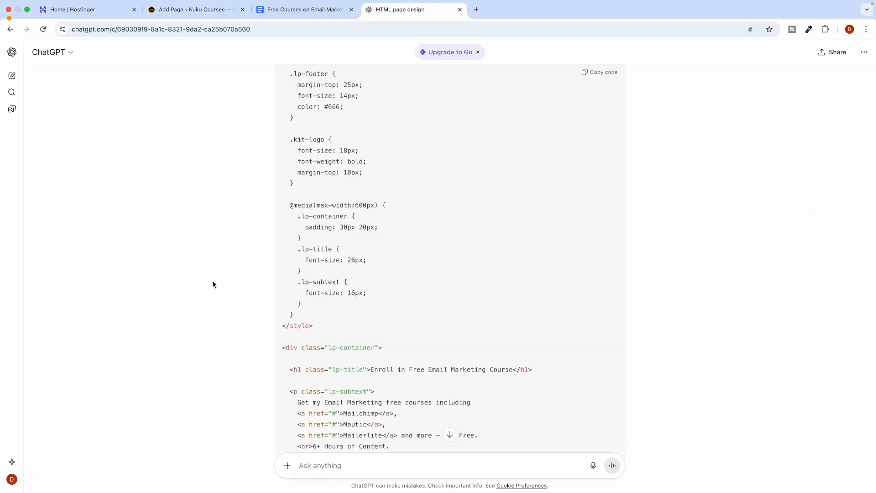
pyautogui.scroll(-11, 213, 284)
pyautogui.scroll(2, 312, 239)
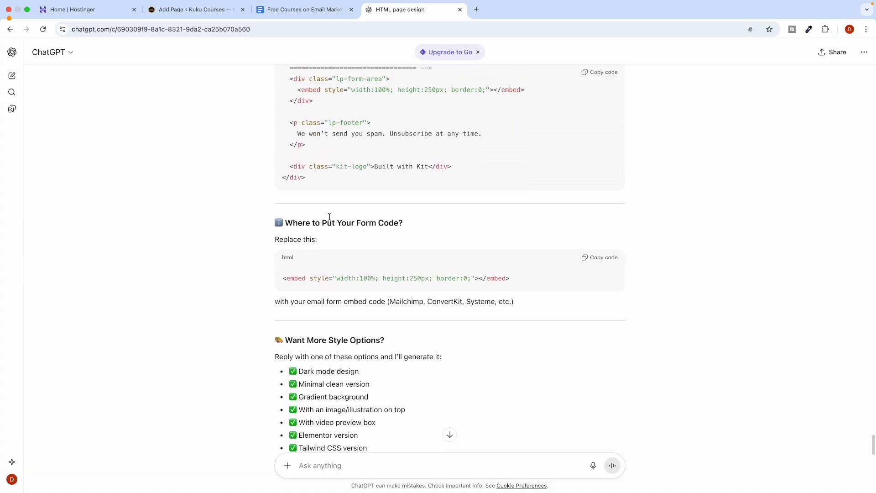
pyautogui.scroll(2, 384, 194)
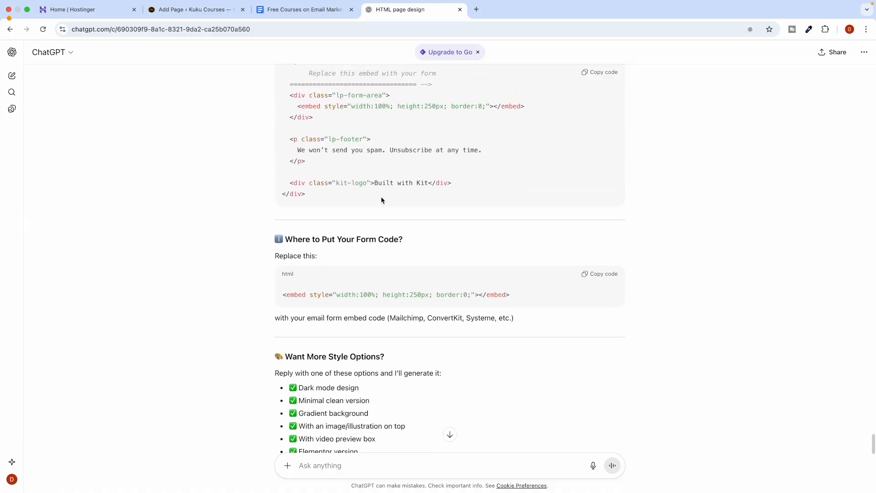
pyautogui.keyDown('ctrl'); pyautogui.scroll(5, 392, 277); pyautogui.keyUp('ctrl')
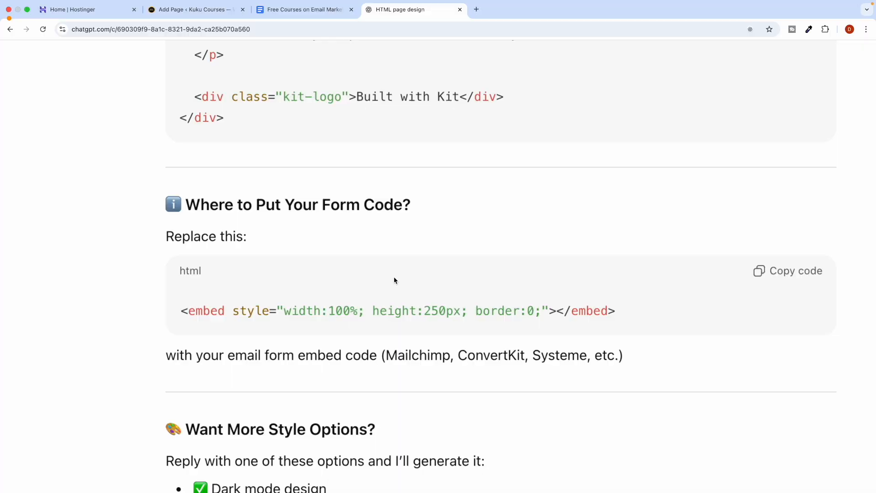
pyautogui.keyDown('ctrl'); pyautogui.scroll(-1, 394, 277); pyautogui.keyUp('ctrl')
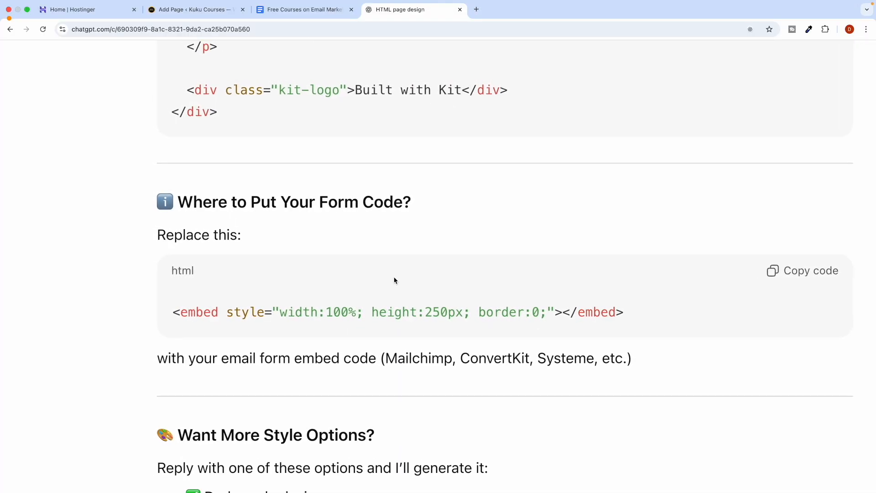
pyautogui.keyDown('ctrl'); pyautogui.scroll(-1, 394, 280); pyautogui.keyUp('ctrl')
pyautogui.keyDown('ctrl'); pyautogui.scroll(-3, 394, 280); pyautogui.keyUp('ctrl')
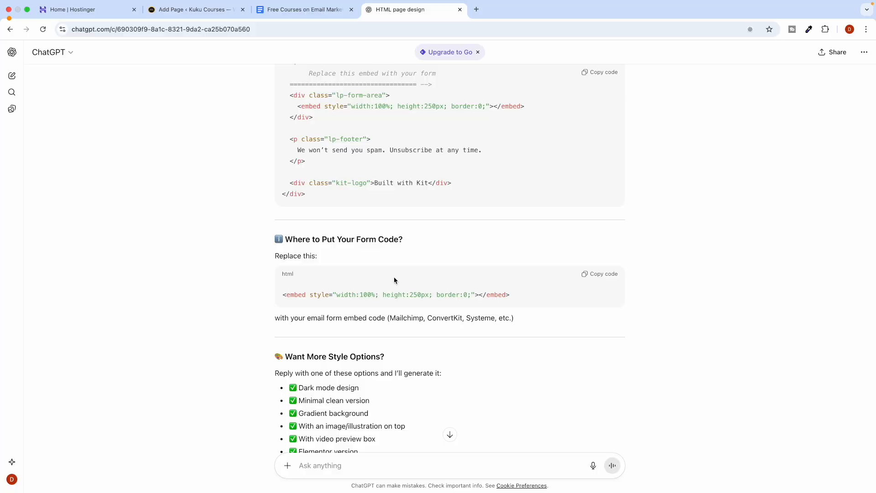
pyautogui.scroll(5, 393, 278)
pyautogui.click(604, 74)
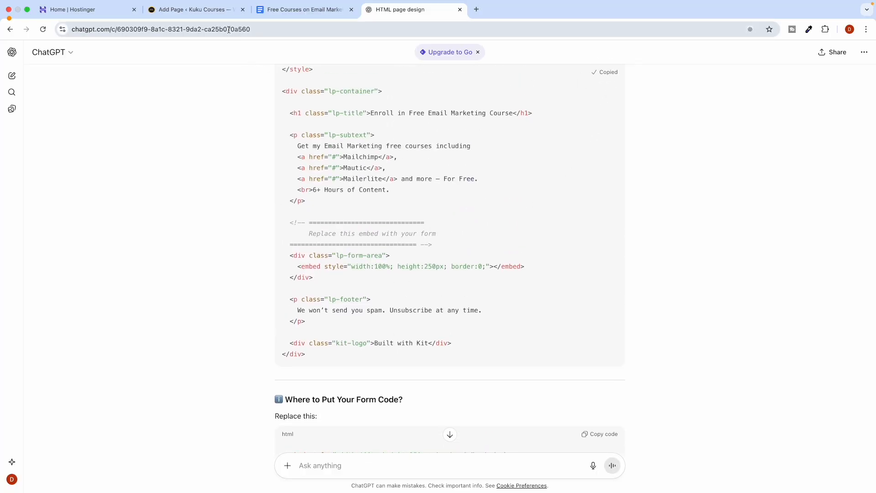
# Paste the landing-page HTML into the page through the code editor, then return to the visual view.
pyautogui.click(204, 14)
pyautogui.click(224, 156)
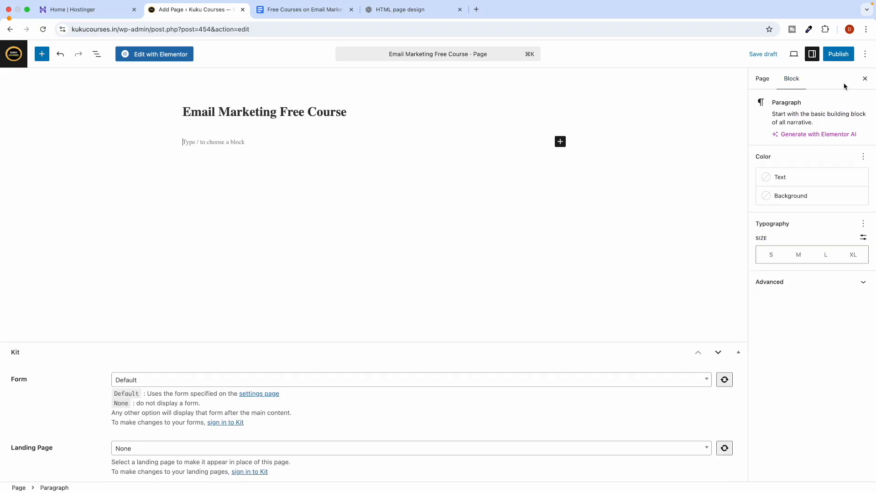
pyautogui.click(865, 55)
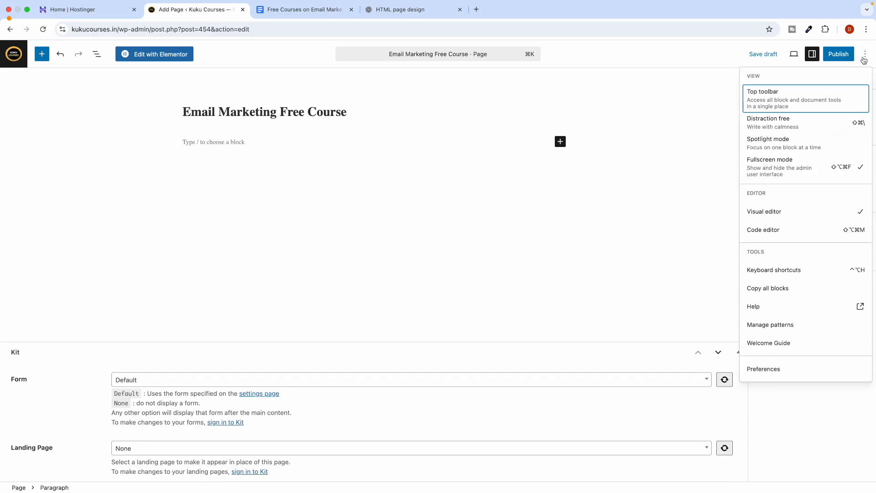
pyautogui.click(769, 230)
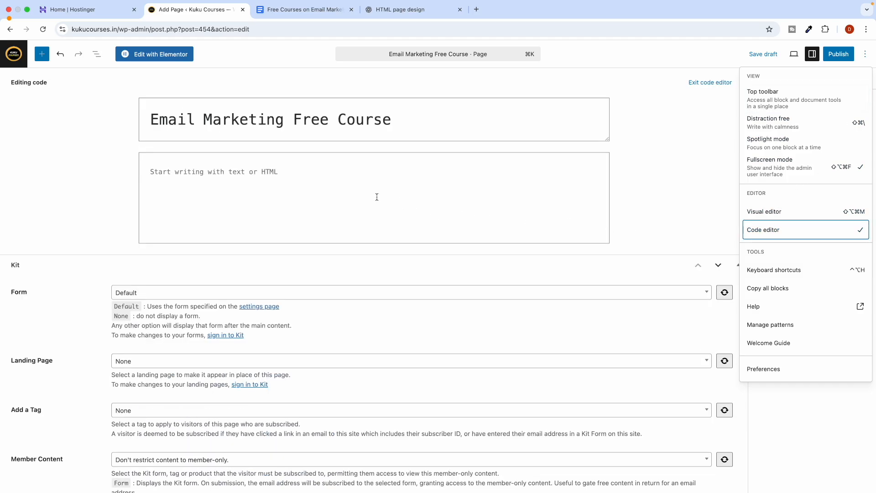
pyautogui.click(258, 170)
pyautogui.press('super+v')
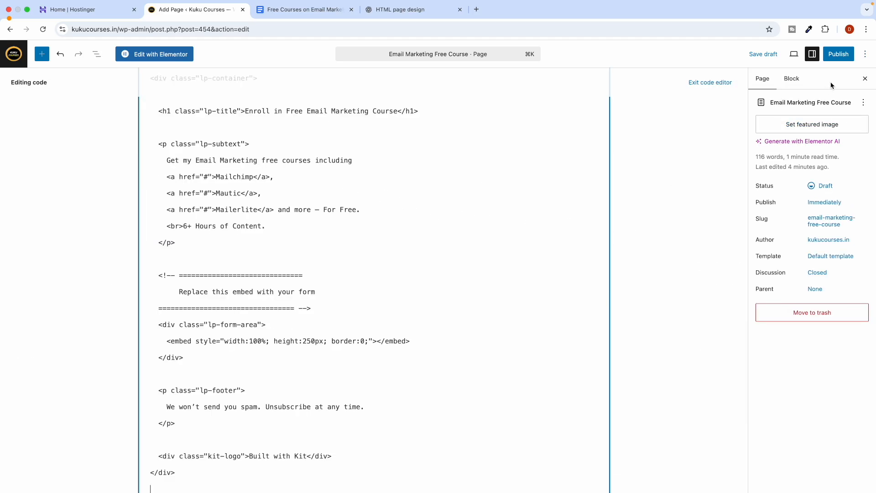
pyautogui.click(865, 54)
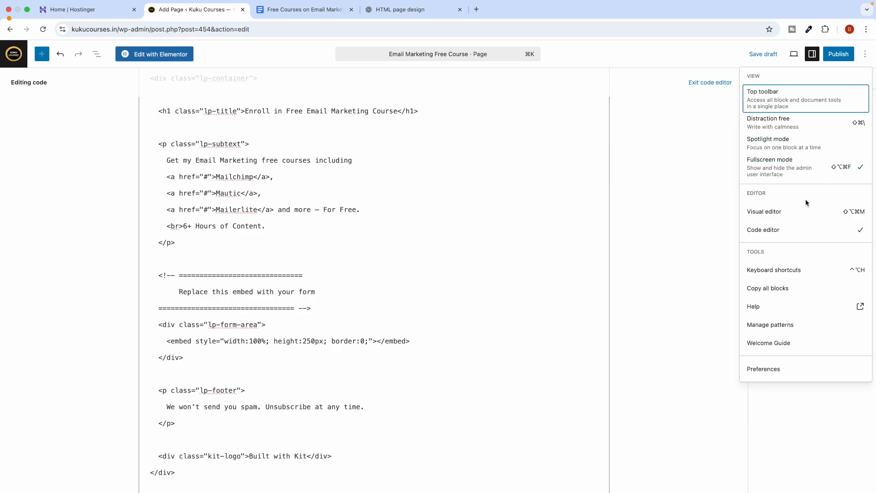
pyautogui.click(759, 212)
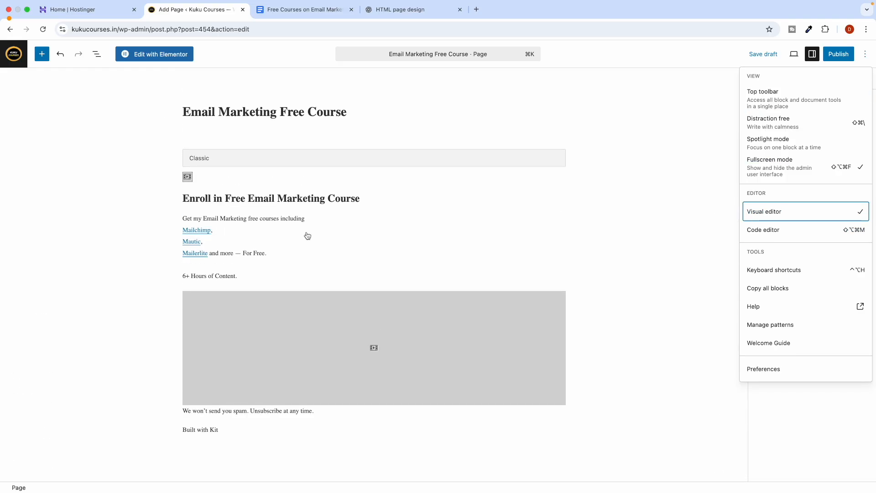
# Empty the Classic block and remove it from the page.
pyautogui.click(266, 263)
pyautogui.press('super+a')
pyautogui.press('BackSpace')
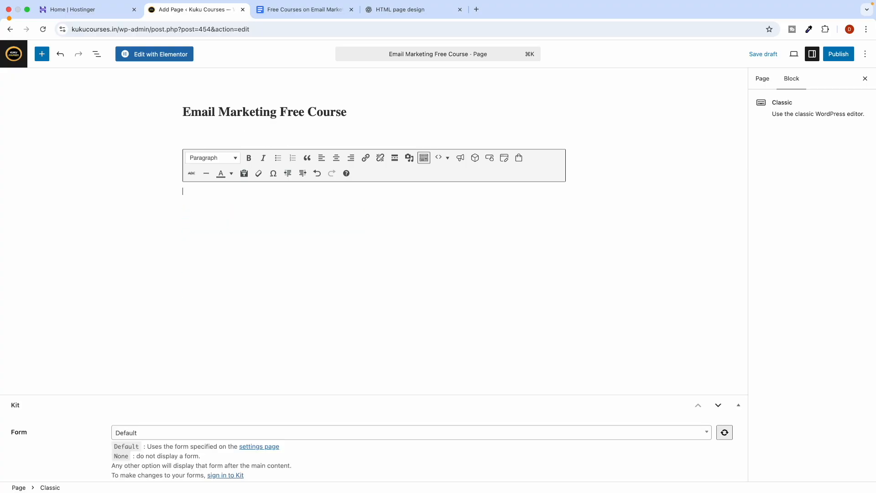
pyautogui.click(230, 158)
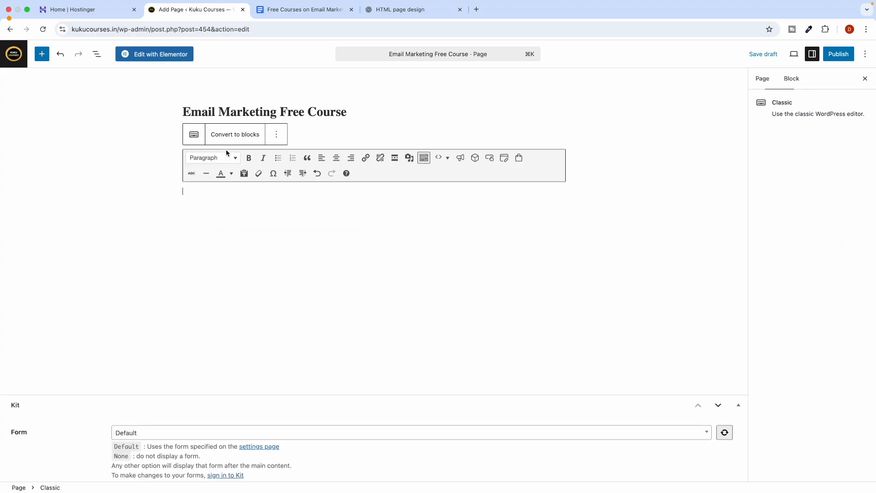
pyautogui.click(280, 142)
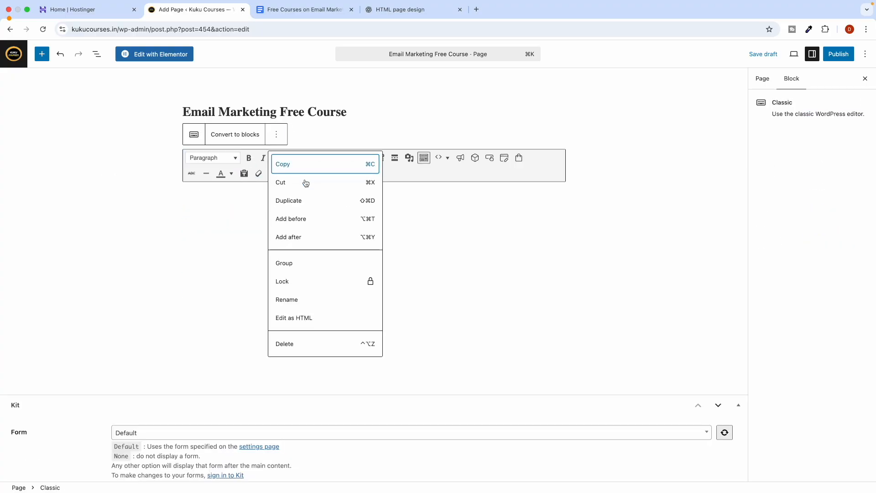
pyautogui.click(307, 346)
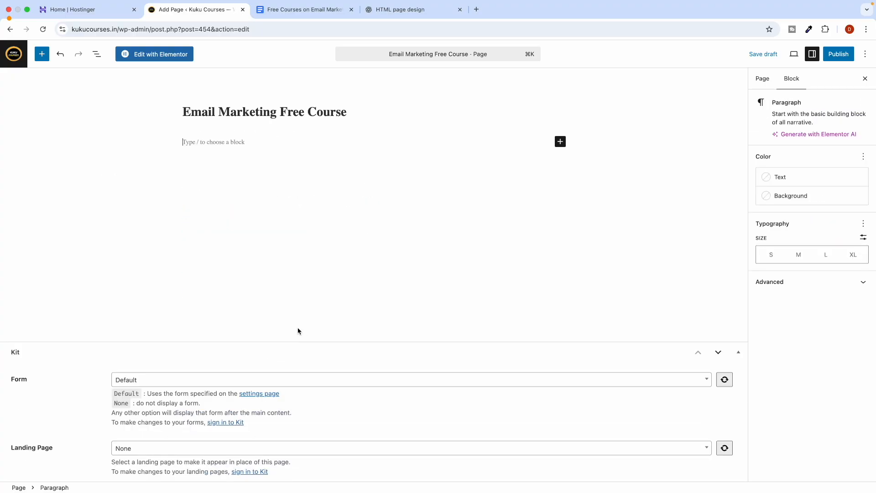
# Add a Custom HTML block holding the pasted code and publish the page.
pyautogui.click(561, 142)
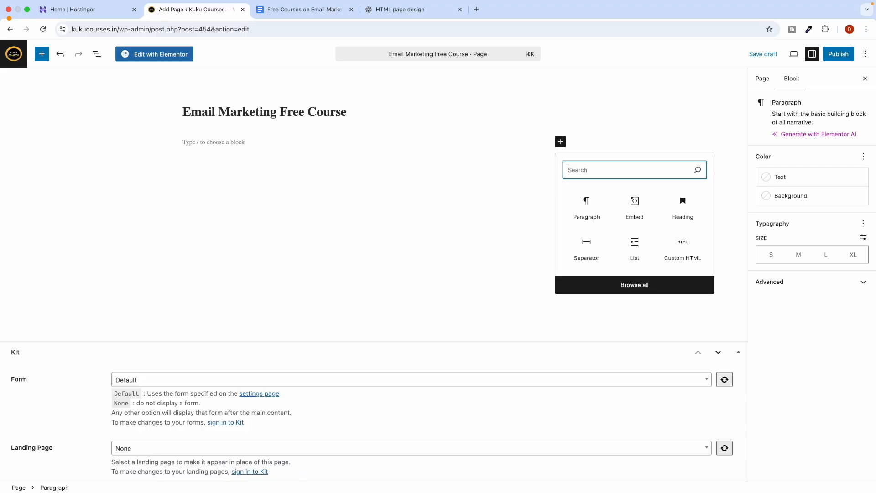
pyautogui.write('htm')
pyautogui.click(581, 214)
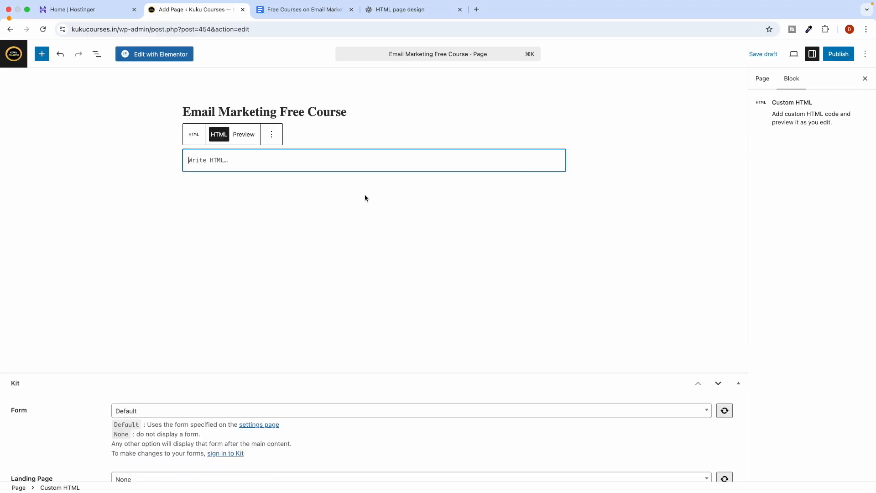
pyautogui.press('super+v')
pyautogui.scroll(15, 274, 219)
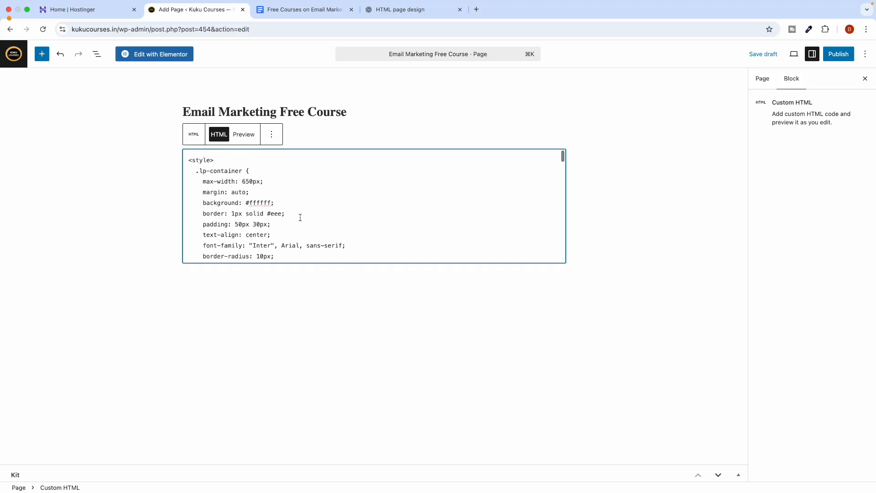
pyautogui.click(682, 199)
pyautogui.click(839, 54)
pyautogui.click(841, 54)
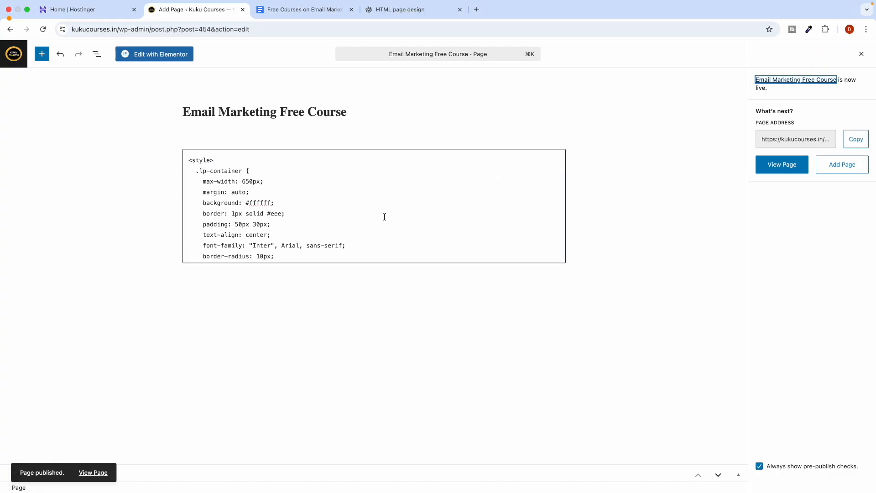
# Open the published course page in a new tab, close its promo popup, and go back to ChatGPT.
pyautogui.rightClick(97, 472)
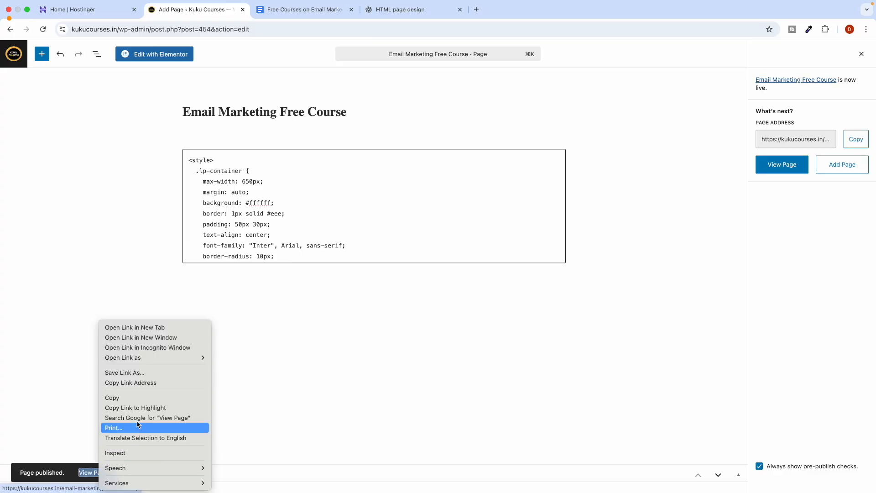
pyautogui.click(133, 327)
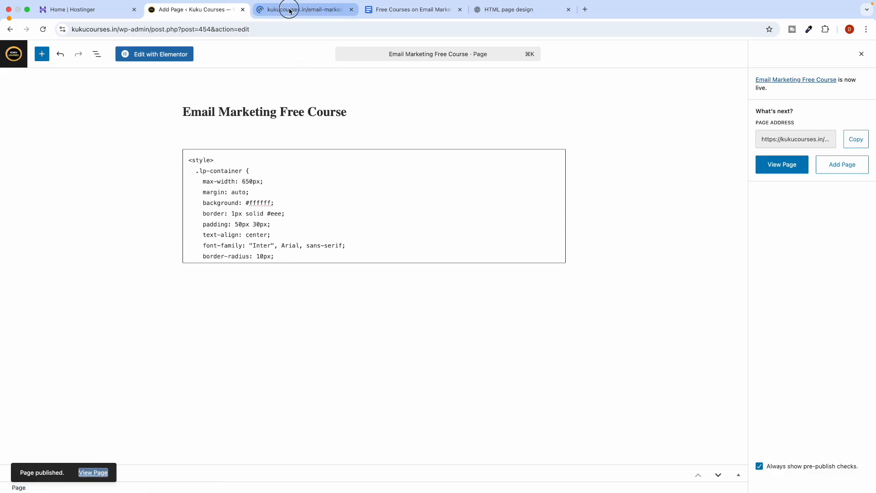
pyautogui.click(292, 9)
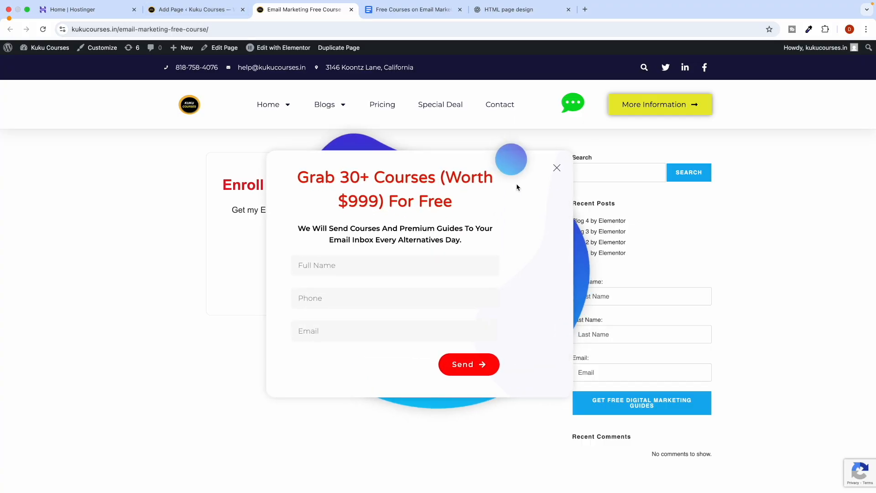
pyautogui.click(548, 176)
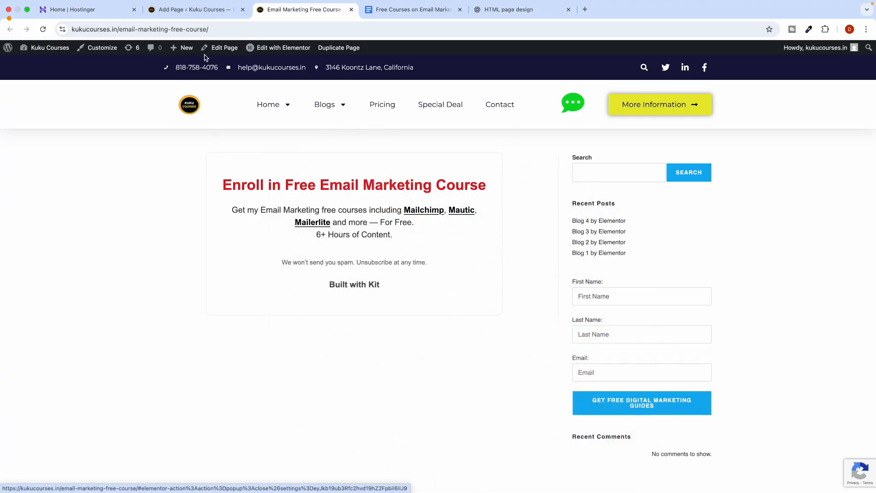
pyautogui.click(516, 10)
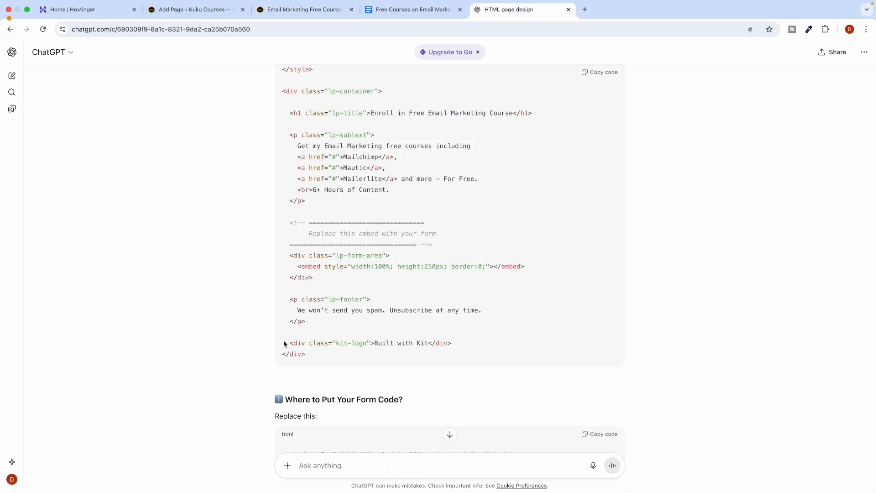
# Send ChatGPT the request 'hey build a landing page for this purpose with html'.
pyautogui.scroll(-8, 301, 338)
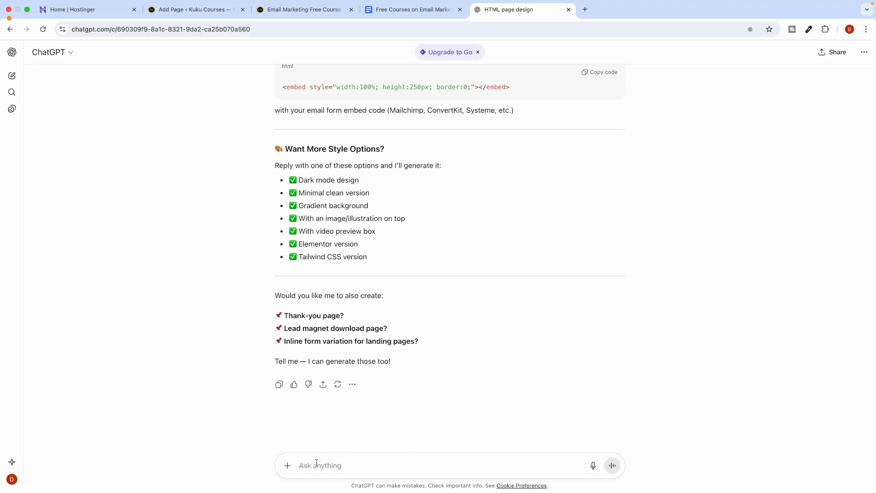
pyautogui.write('he')
pyautogui.press('super+a')
pyautogui.tripleClick(310, 341)
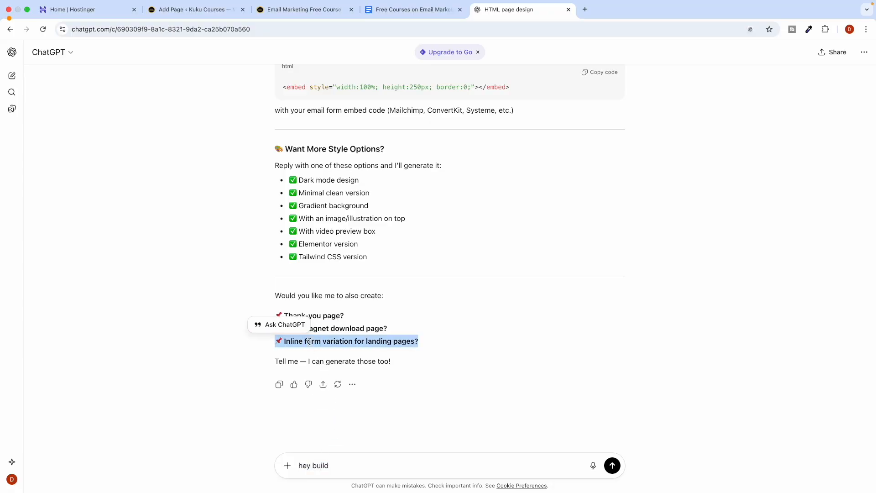
pyautogui.tripleClick(350, 465)
pyautogui.press('Right')
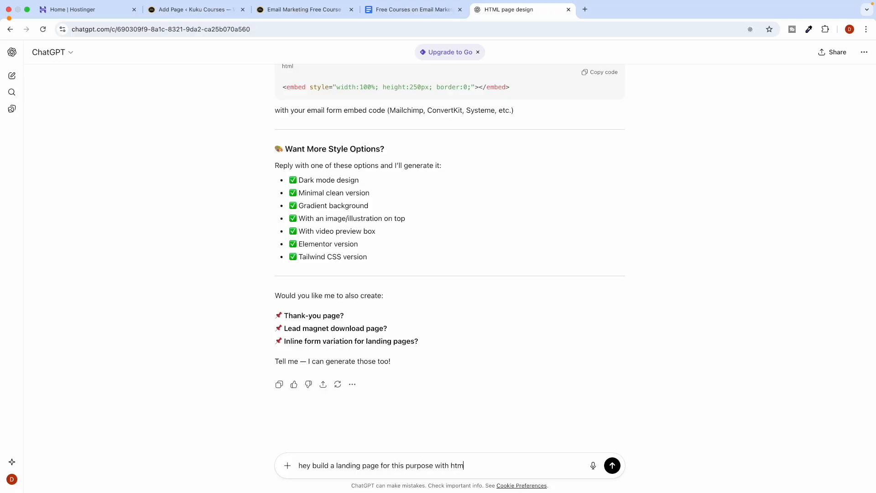
pyautogui.write('l')
pyautogui.press('Return')
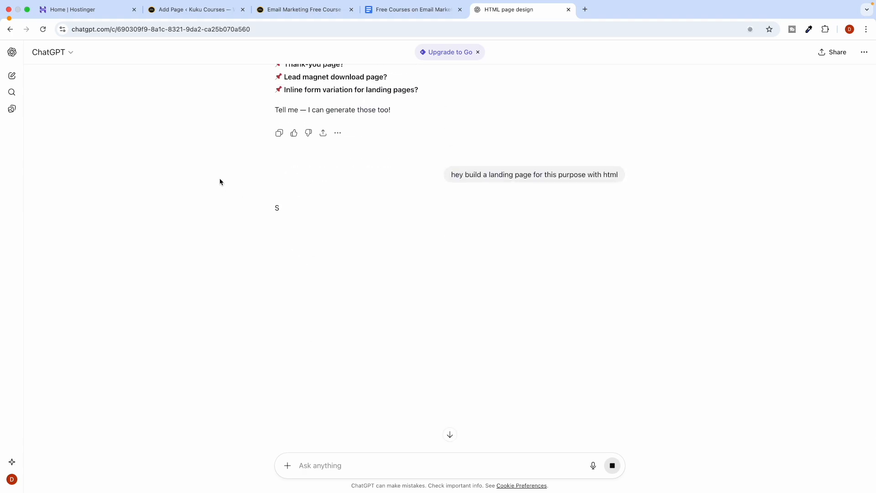
# Check ChatGPT's generation progress and the live Email Marketing Free Course page.
pyautogui.click(208, 10)
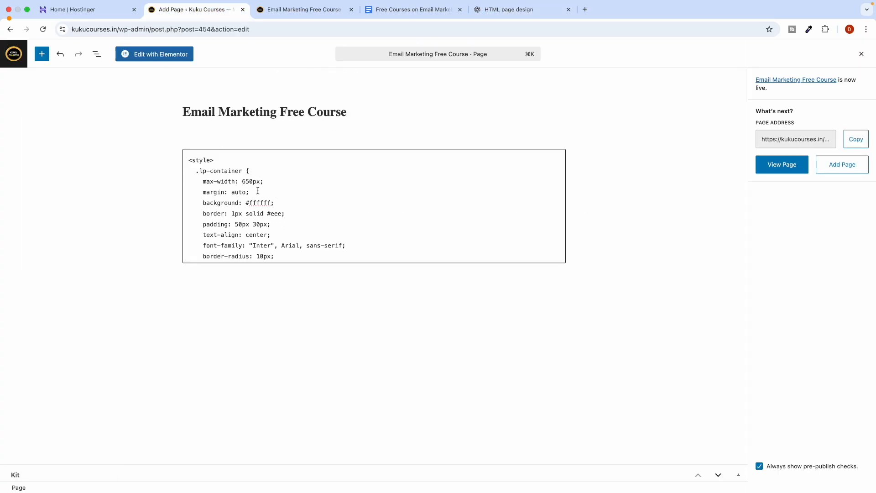
pyautogui.click(505, 20)
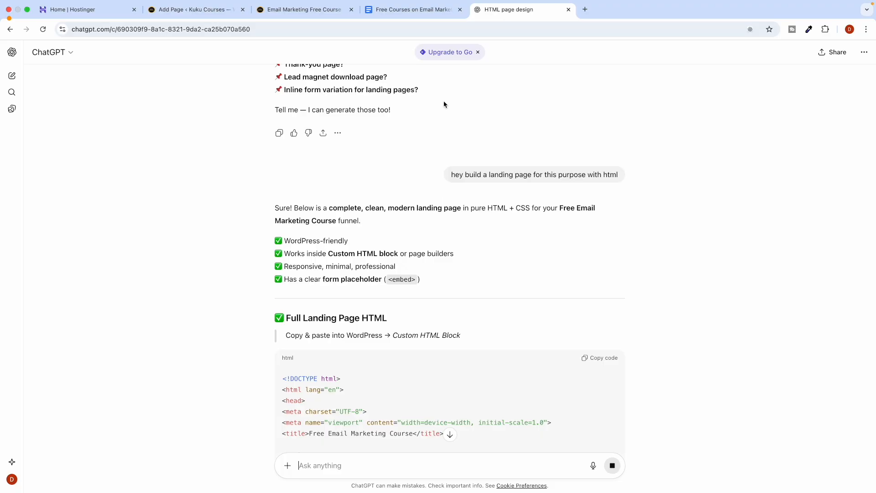
pyautogui.scroll(-7, 267, 263)
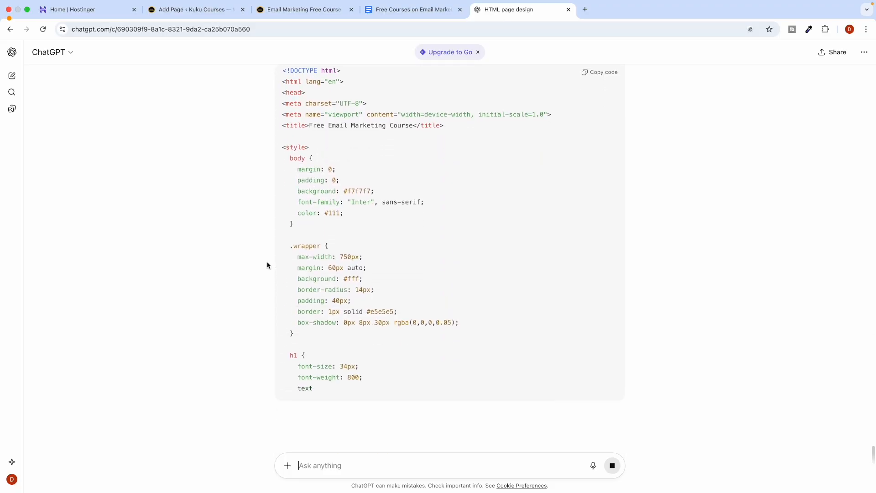
pyautogui.click(193, 15)
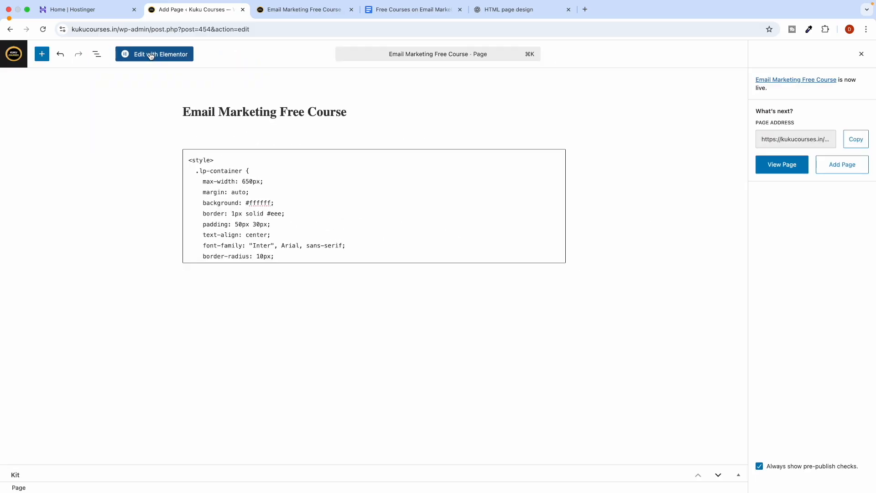
pyautogui.click(282, 12)
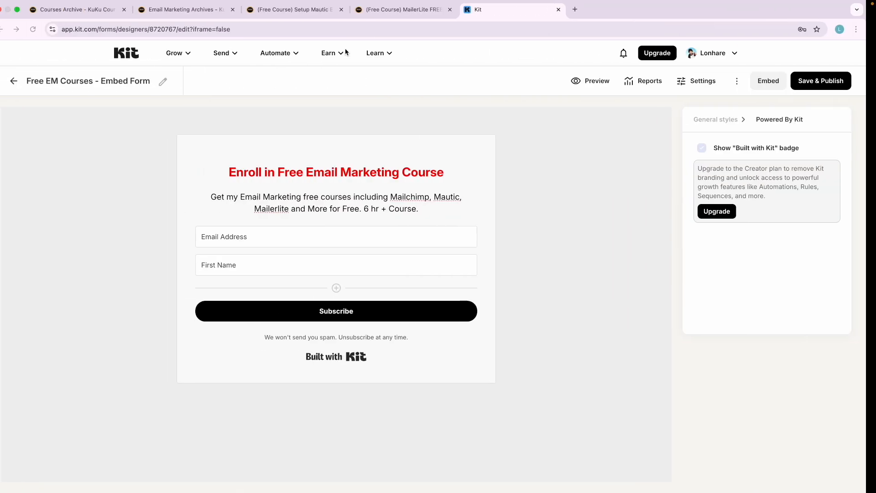
# Show the full KuKu Courses catalogue filtered to Public courses.
pyautogui.click(184, 13)
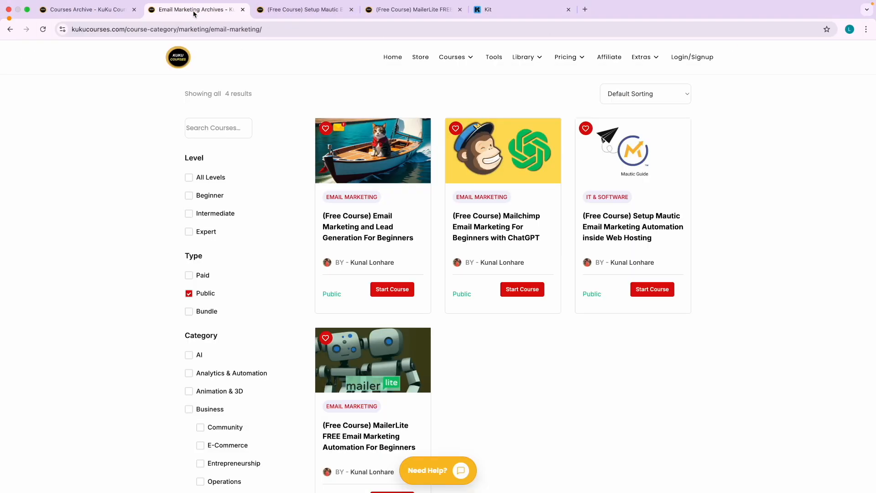
pyautogui.click(453, 58)
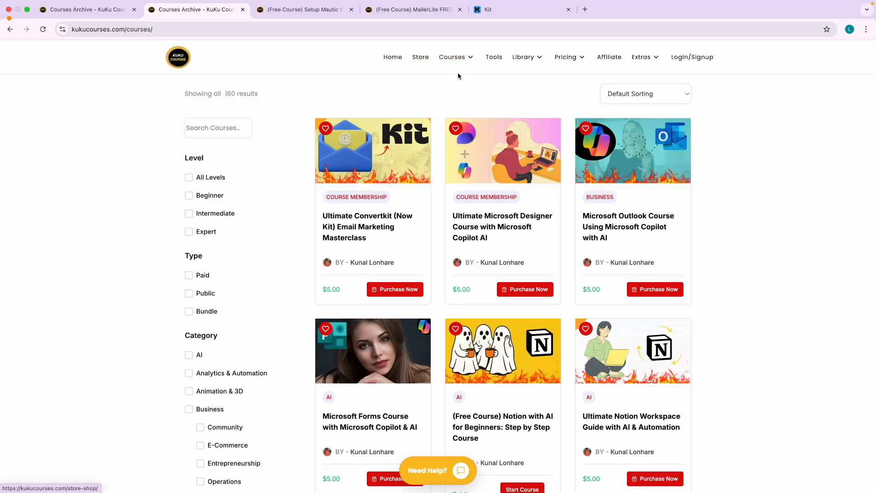
pyautogui.click(189, 294)
pyautogui.click(200, 130)
# Search the catalogue for Elementor and open the free Elementor course.
pyautogui.write('elementor')
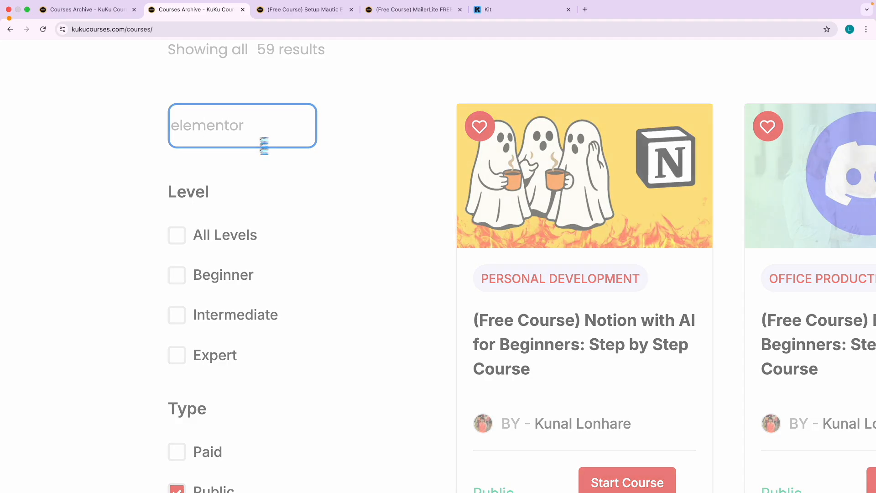
pyautogui.scroll(-5, 263, 142)
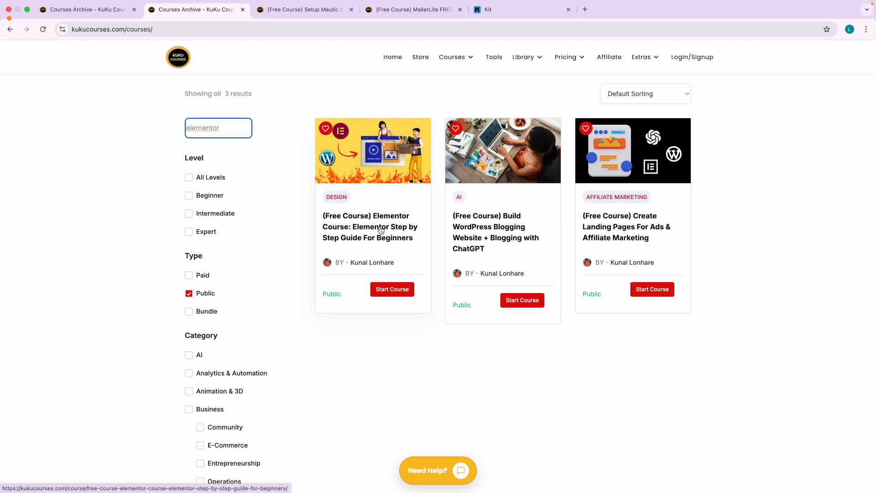
pyautogui.scroll(5, 369, 237)
pyautogui.scroll(-5, 369, 237)
pyautogui.click(401, 228)
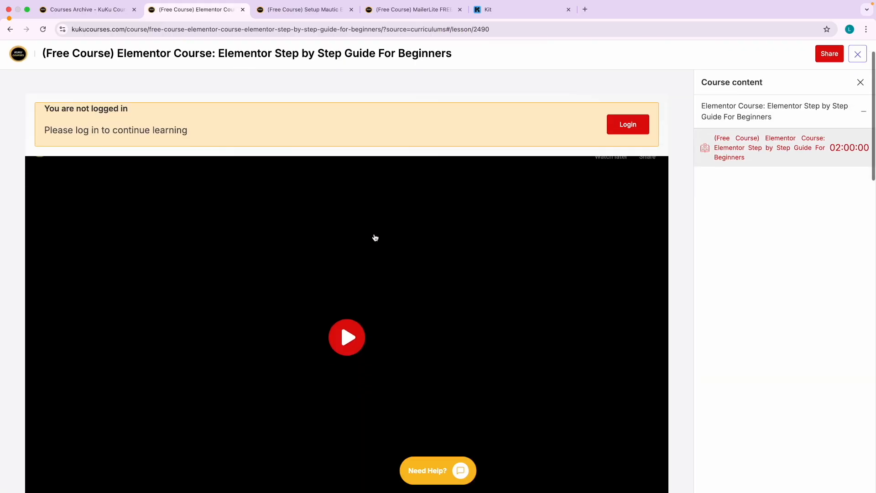
# Play and pause the lesson video, then go back to the live Email Marketing page.
pyautogui.scroll(-1, 375, 238)
pyautogui.click(324, 265)
pyautogui.scroll(-1, 320, 274)
pyautogui.click(333, 274)
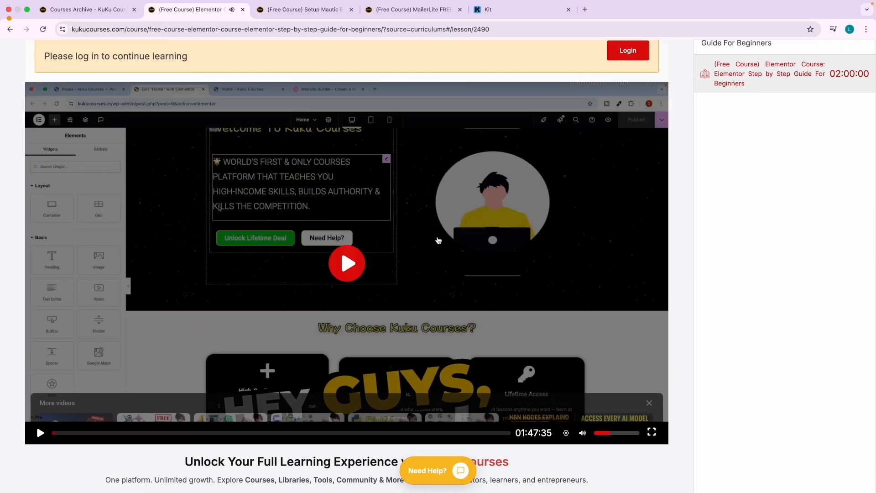
pyautogui.scroll(2, 309, 262)
pyautogui.hotkey('ctrl', 'Right')
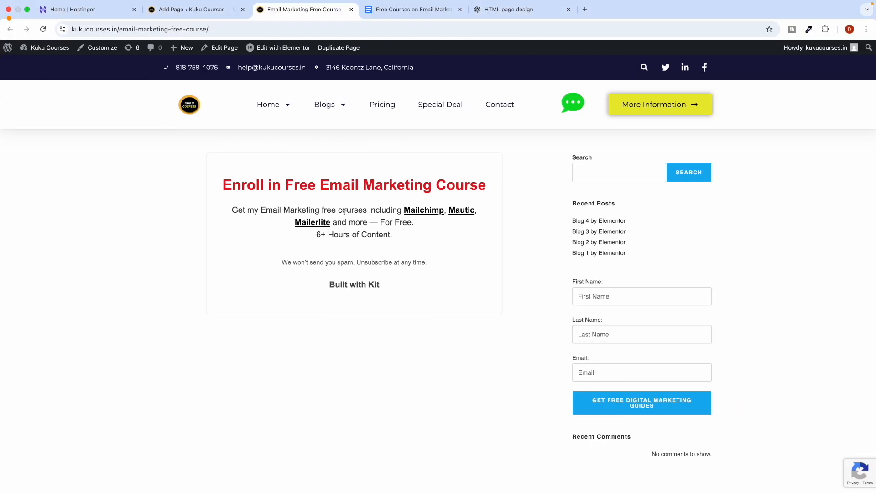
# Return to ChatGPT and scroll up to the top of the generated Full Landing Page HTML.
pyautogui.click(522, 14)
pyautogui.scroll(-20, 314, 308)
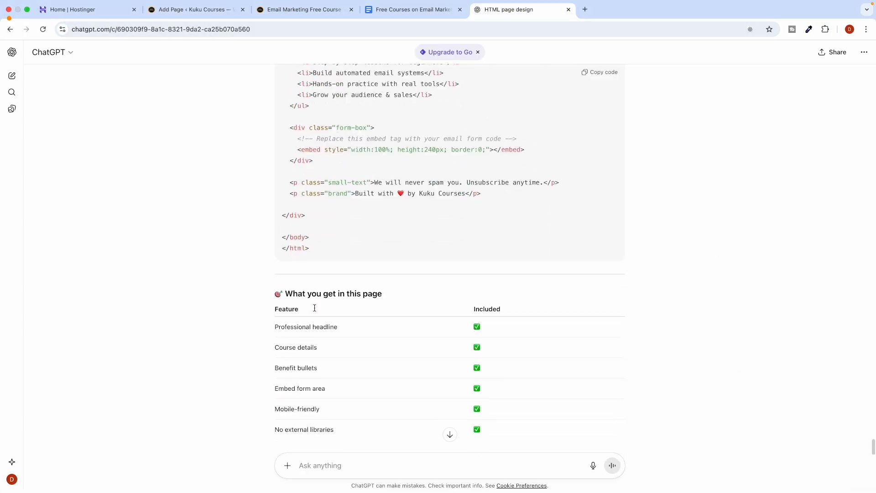
pyautogui.scroll(7, 314, 308)
pyautogui.scroll(2, 314, 308)
pyautogui.scroll(-6, 314, 308)
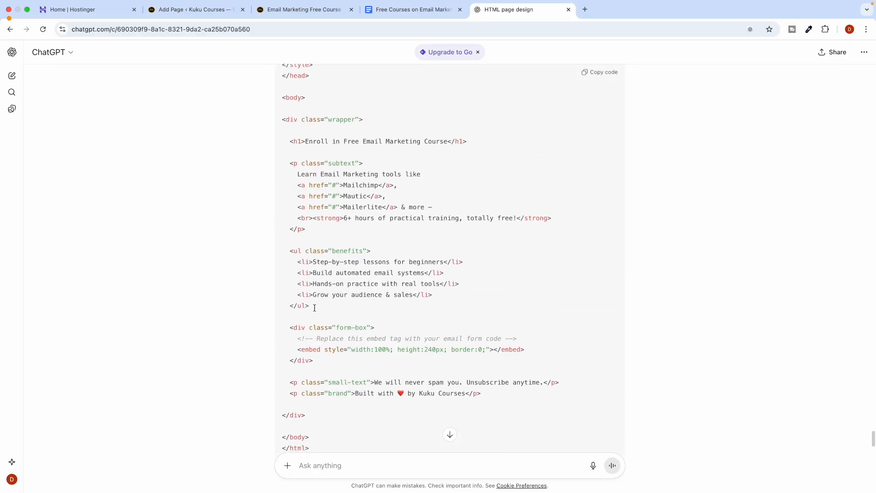
pyautogui.scroll(2, 314, 310)
pyautogui.scroll(15, 314, 310)
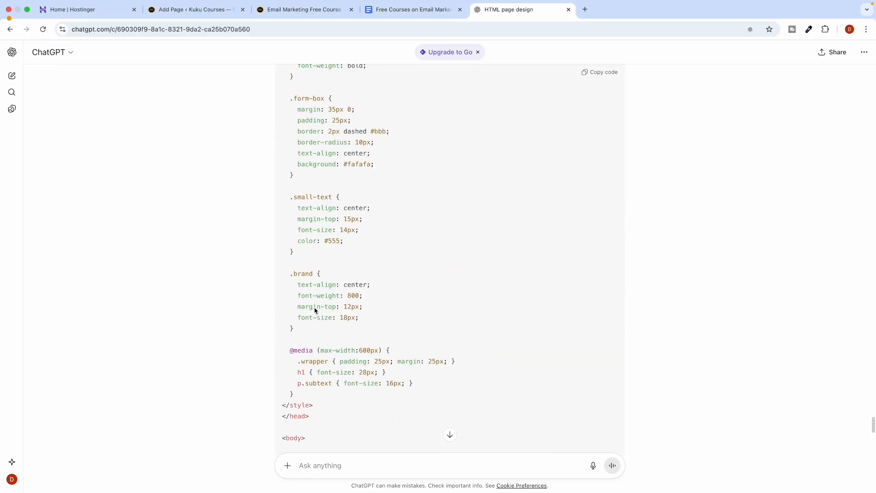
pyautogui.scroll(12, 314, 308)
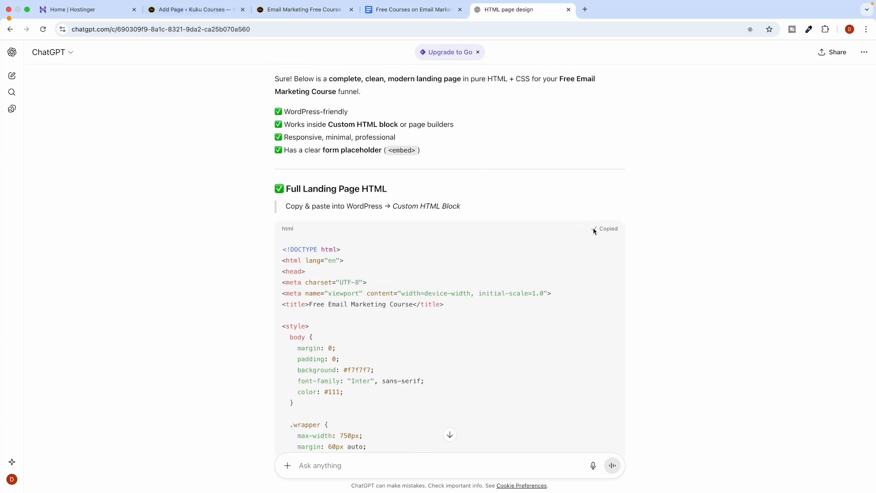
# Replace the Custom HTML block's code with the new landing page and save.
pyautogui.click(295, 13)
pyautogui.click(175, 13)
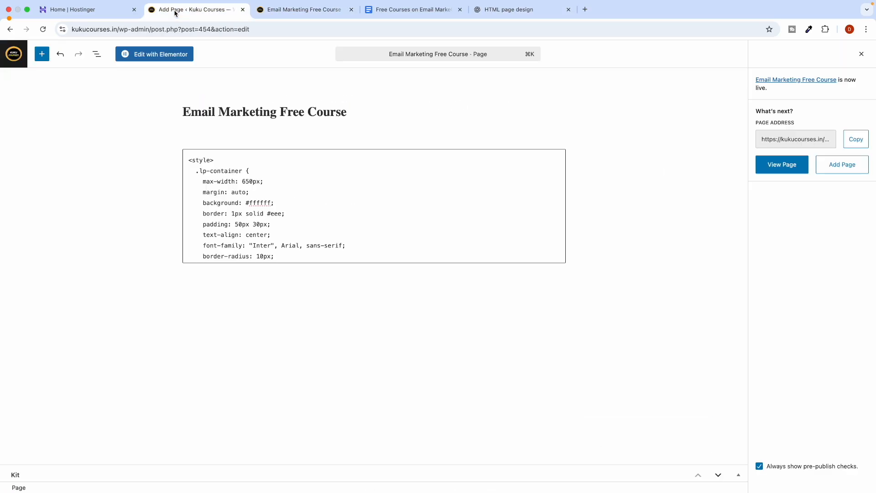
pyautogui.click(277, 245)
pyautogui.press('super+a')
pyautogui.press('super+v')
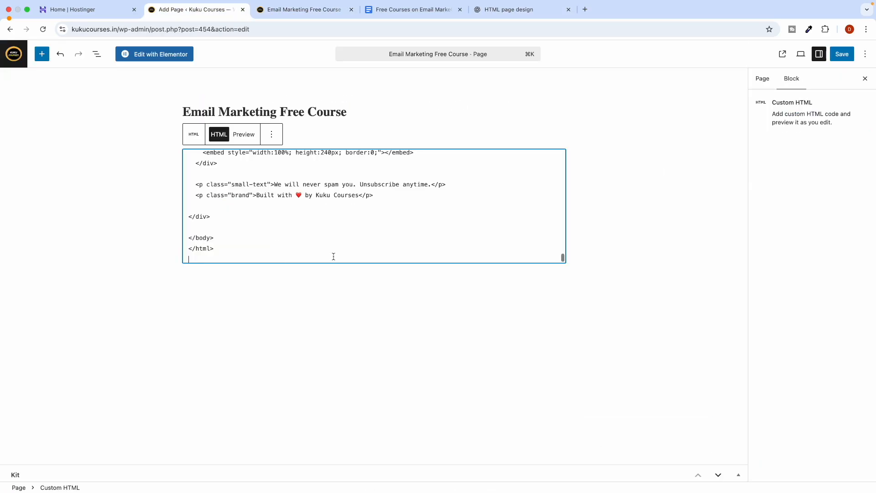
pyautogui.click(663, 275)
pyautogui.click(852, 54)
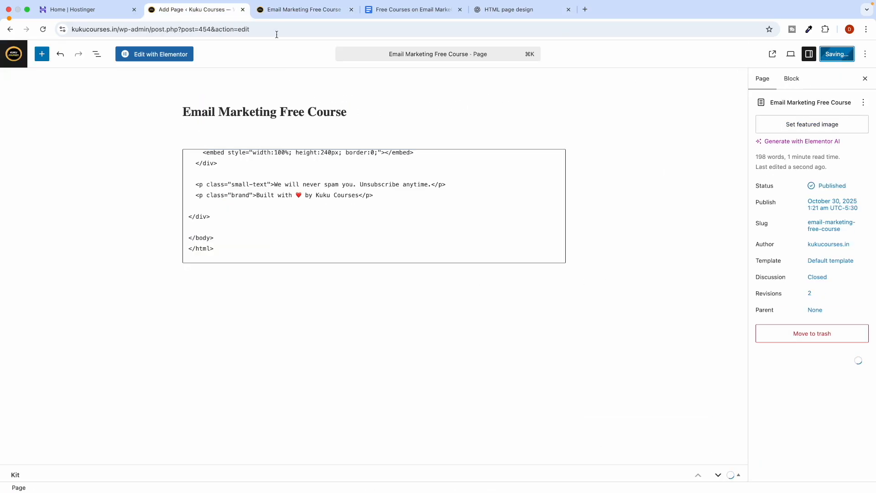
# Check the live page, then select the form placeholder comment in the block's code.
pyautogui.click(299, 9)
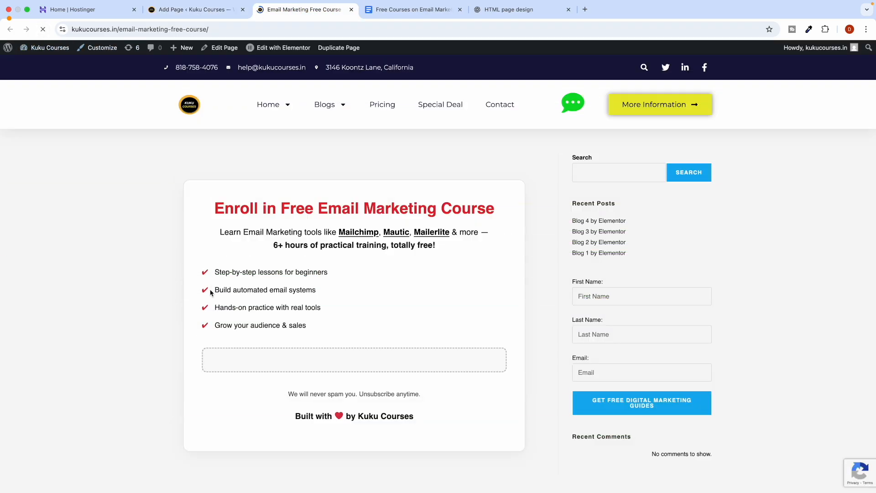
pyautogui.scroll(-1, 218, 295)
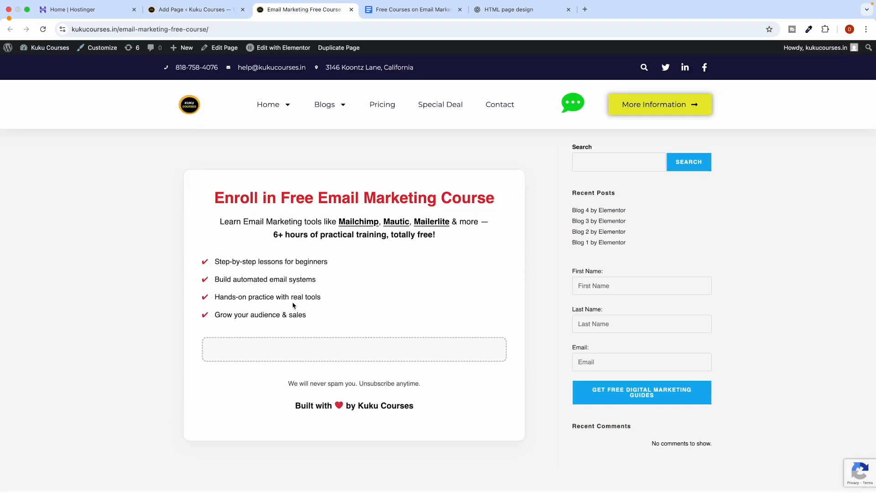
pyautogui.scroll(-2, 293, 305)
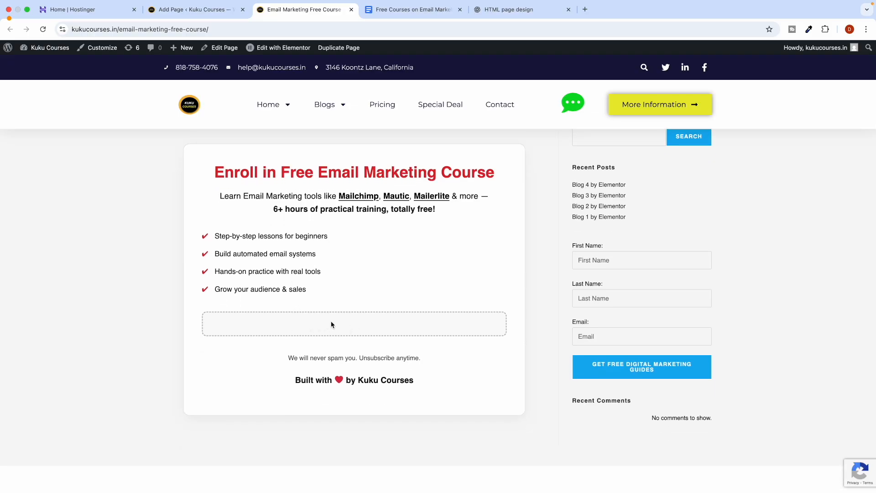
pyautogui.click(201, 10)
pyautogui.scroll(5, 284, 230)
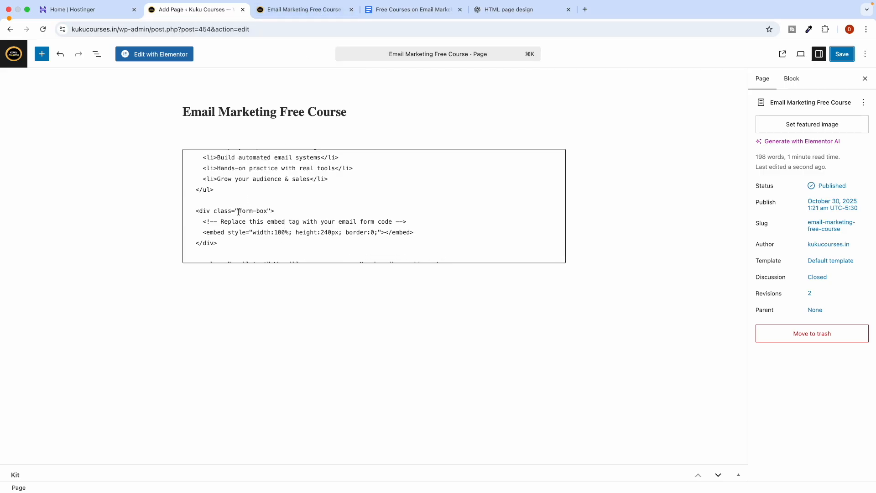
pyautogui.scroll(5, 235, 224)
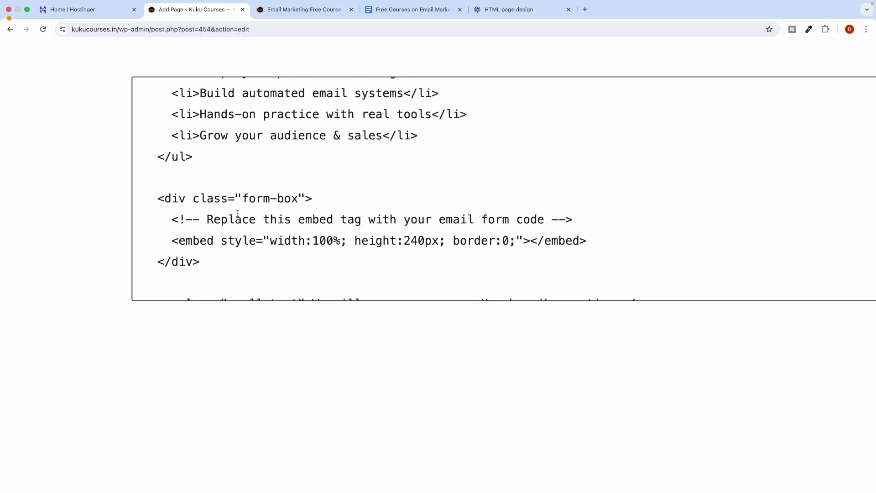
pyautogui.moveTo(208, 219); pyautogui.dragTo(508, 215)
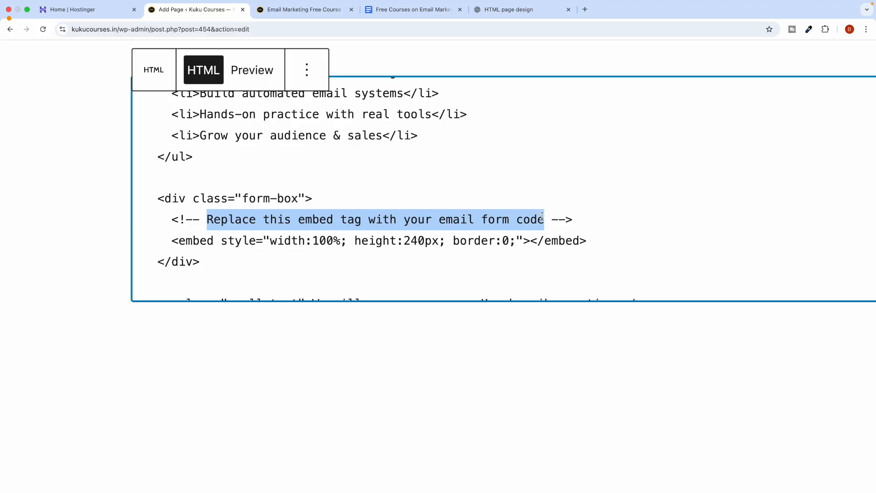
pyautogui.click(305, 10)
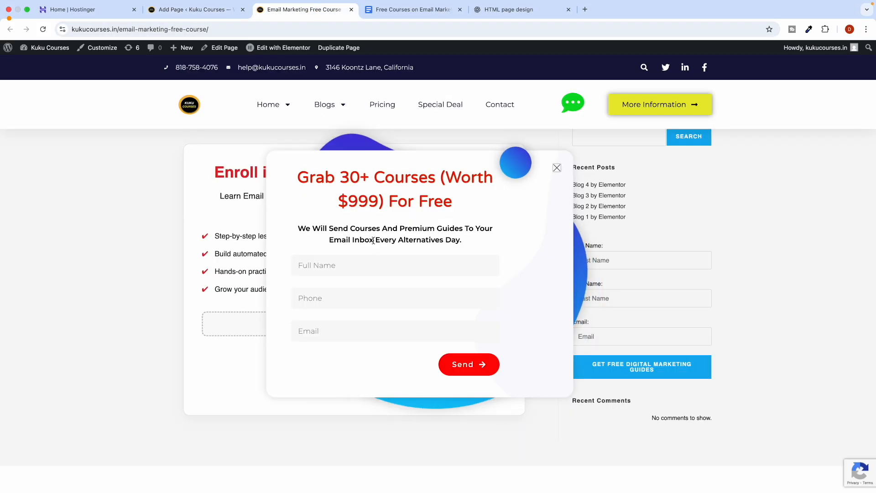
pyautogui.click(500, 13)
pyautogui.scroll(-20, 321, 315)
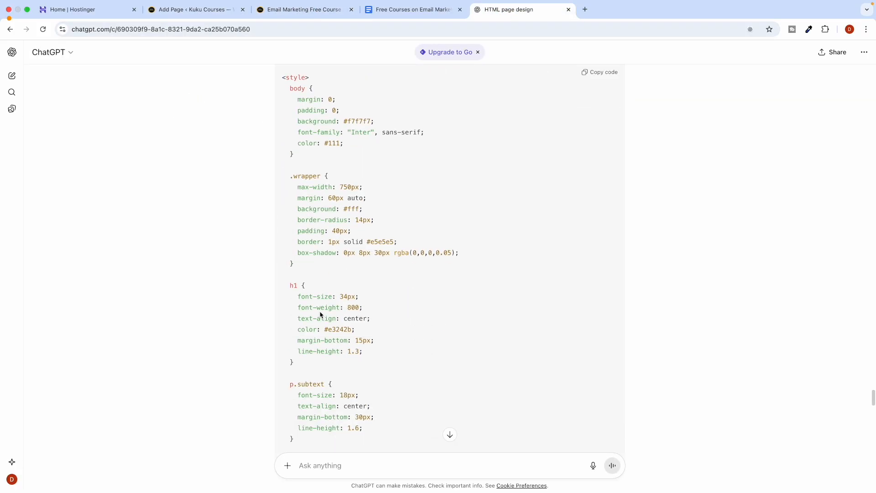
pyautogui.scroll(-10, 313, 361)
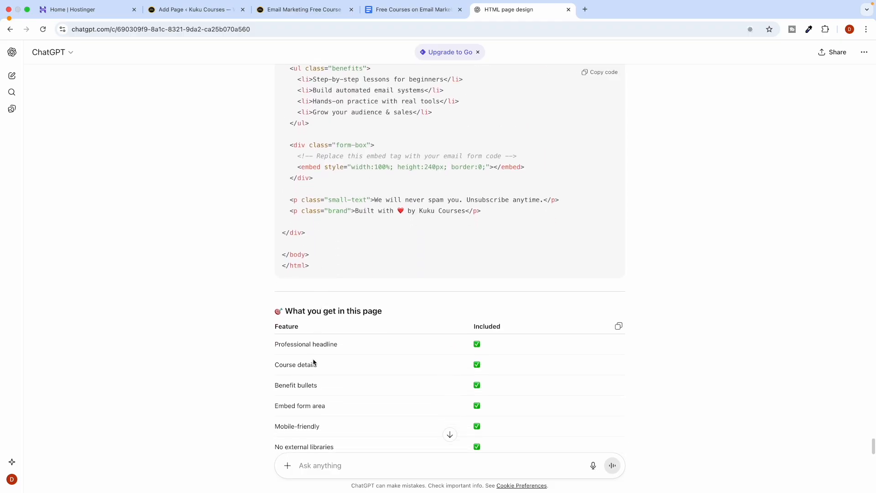
pyautogui.scroll(8, 411, 286)
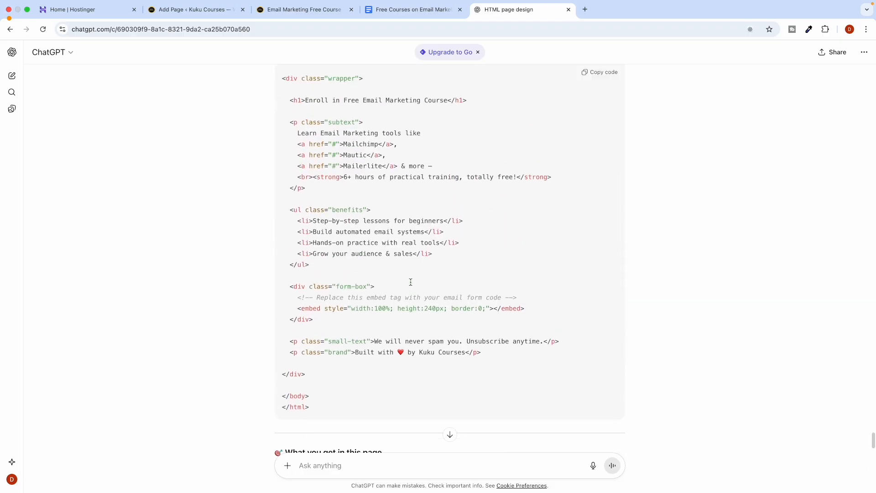
pyautogui.scroll(1, 372, 314)
pyautogui.scroll(3, 389, 326)
pyautogui.scroll(-6, 393, 314)
pyautogui.scroll(5, 398, 292)
pyautogui.scroll(2, 398, 292)
pyautogui.scroll(-5, 399, 295)
pyautogui.scroll(4, 493, 139)
pyautogui.scroll(15, 492, 139)
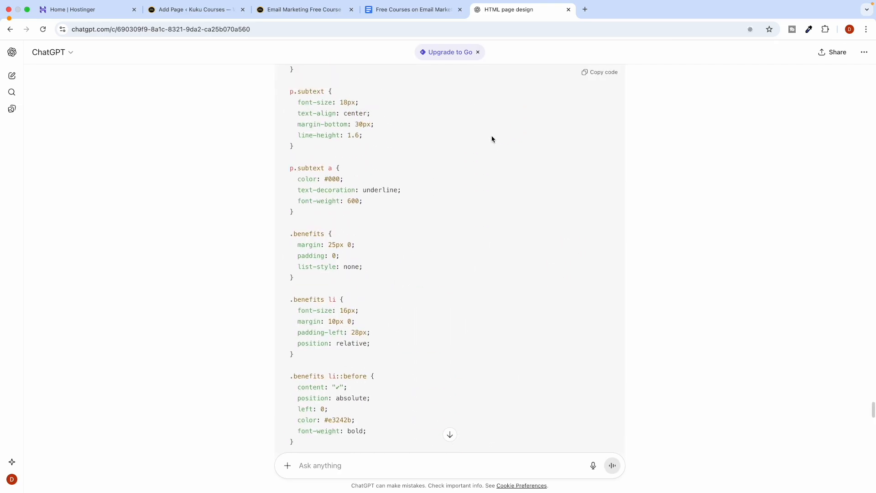
pyautogui.scroll(20, 492, 139)
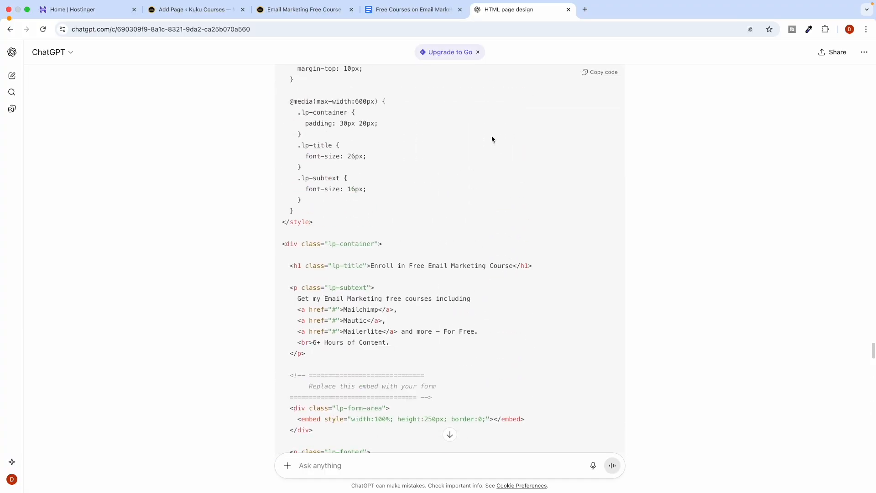
pyautogui.scroll(-5, 501, 208)
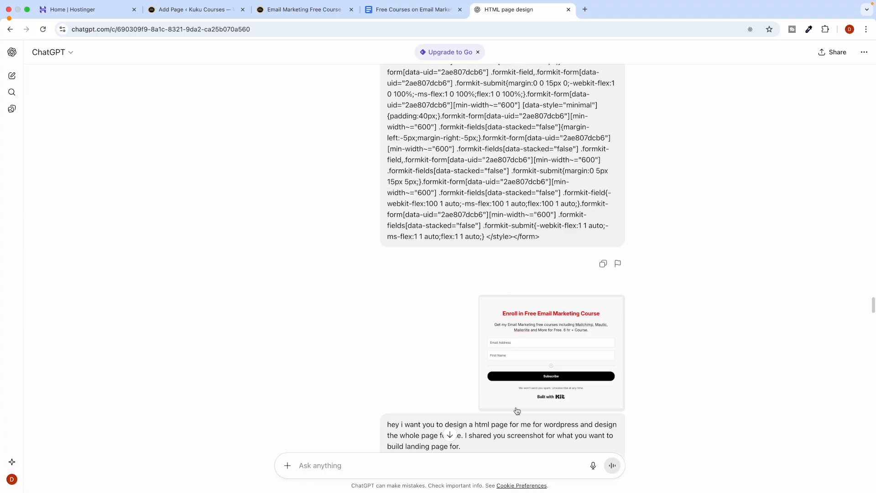
pyautogui.scroll(-20, 468, 313)
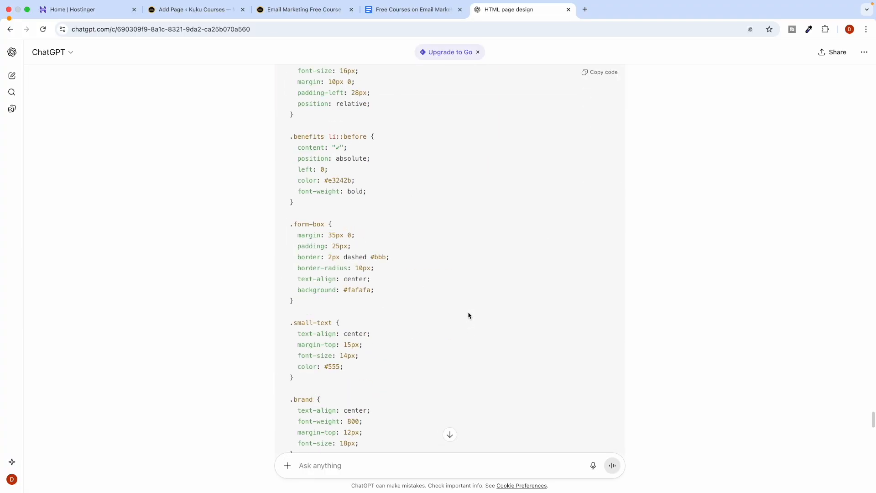
pyautogui.scroll(7, 468, 315)
pyautogui.scroll(-2, 383, 364)
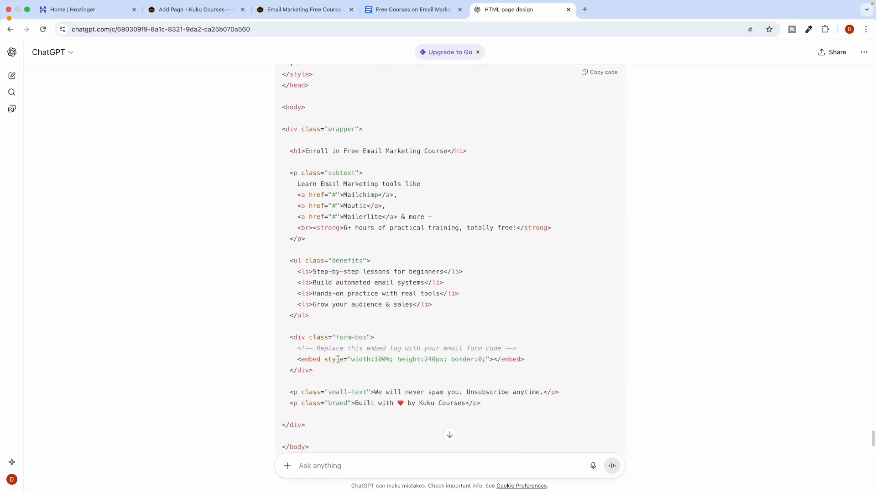
pyautogui.scroll(5, 345, 355)
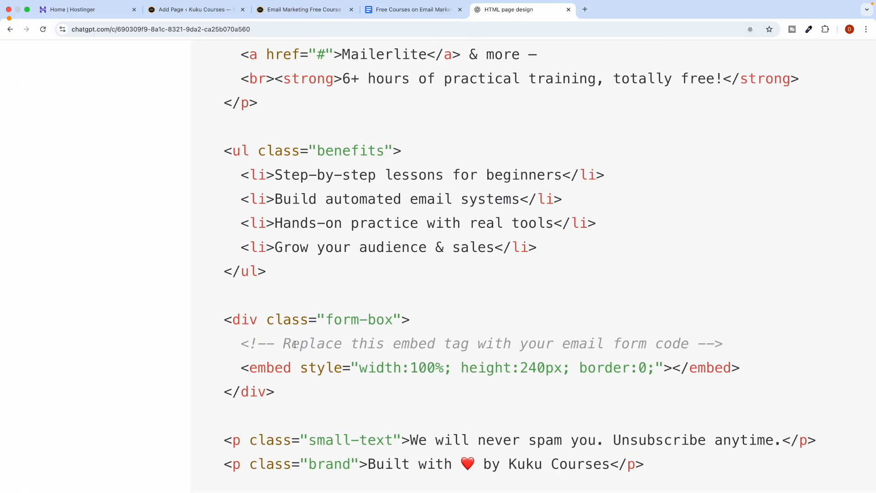
pyautogui.moveTo(280, 345); pyautogui.dragTo(689, 339)
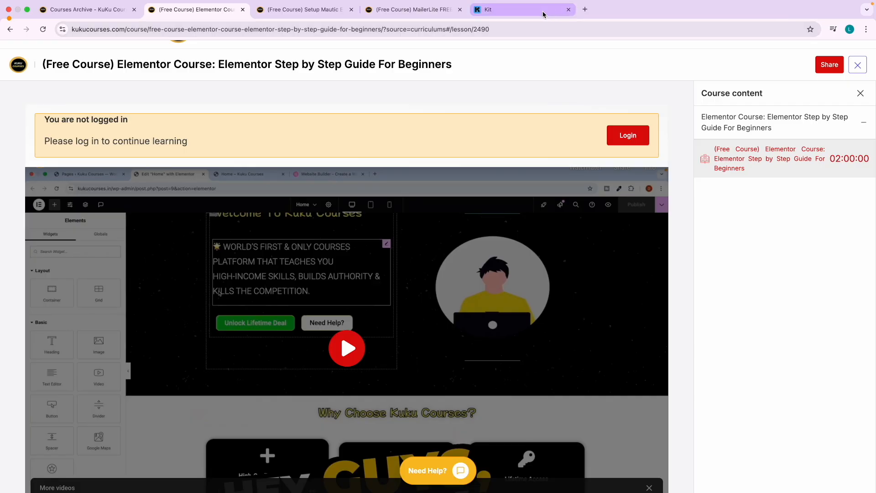
# Copy the signup form's HTML embed code from Kit.
pyautogui.click(543, 14)
pyautogui.click(786, 79)
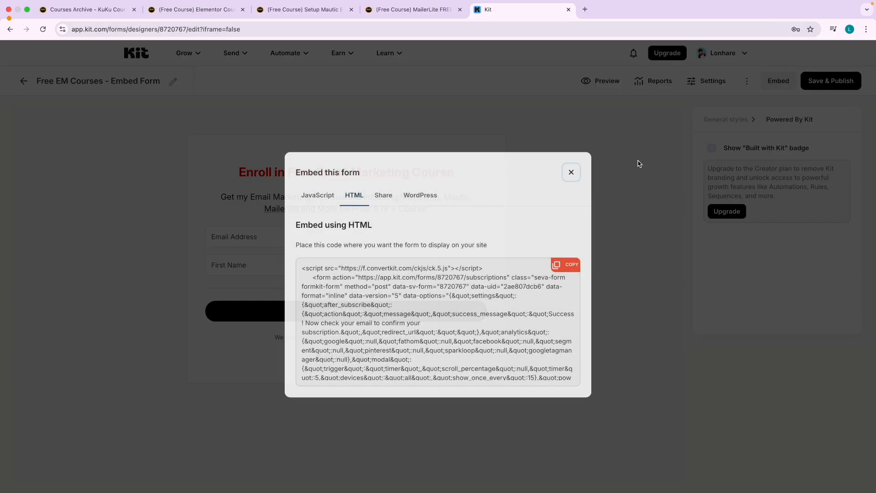
pyautogui.click(568, 268)
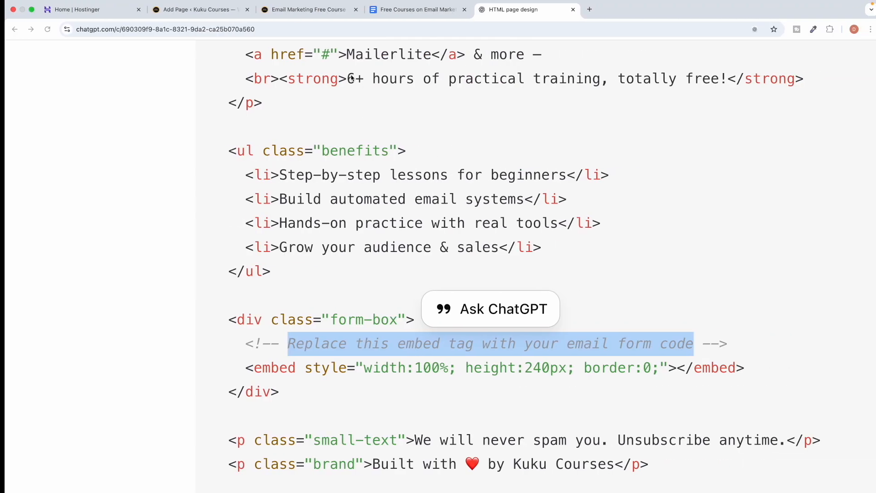
# Paste the Kit form code over the placeholder comment and save the page.
pyautogui.click(215, 14)
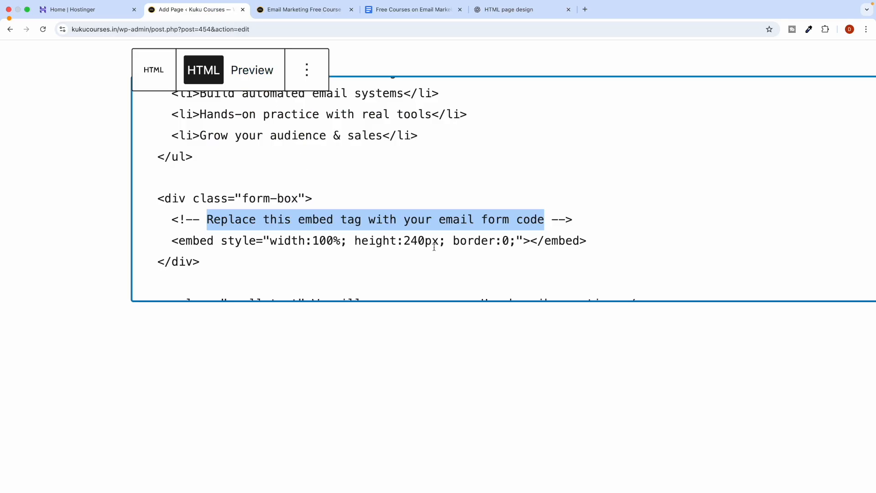
pyautogui.rightClick(435, 220)
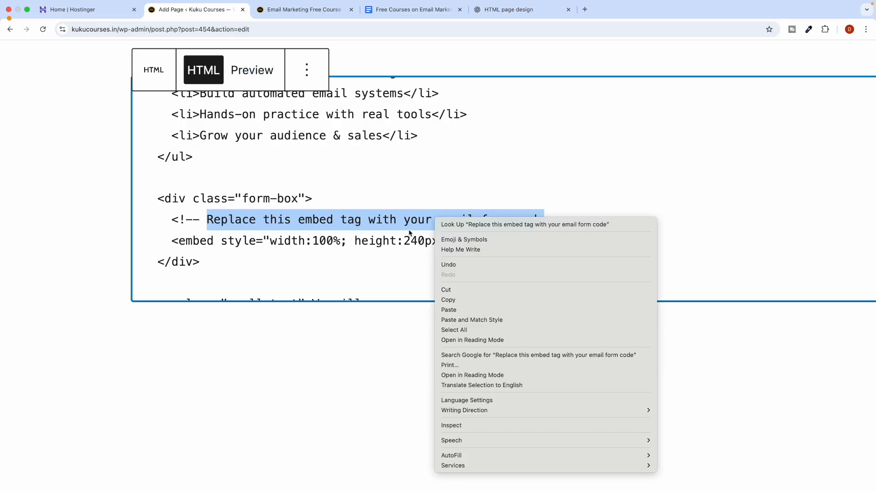
pyautogui.click(449, 309)
pyautogui.scroll(-5, 416, 240)
pyautogui.click(743, 176)
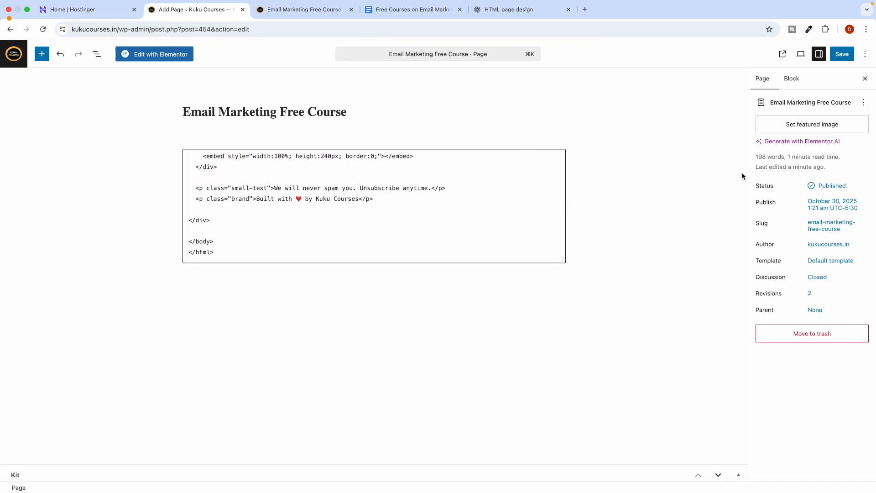
pyautogui.click(841, 55)
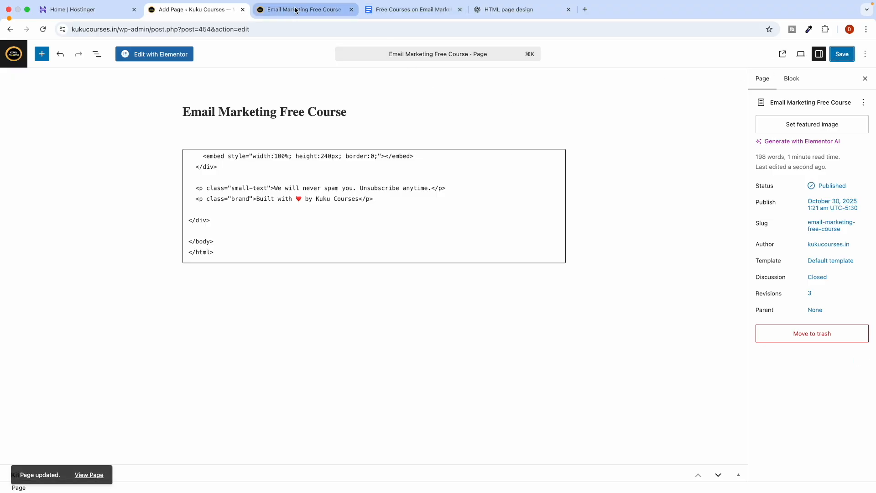
# Reload the live course page, dismiss the subscribe popup, and return to the editor.
pyautogui.click(297, 9)
pyautogui.click(43, 29)
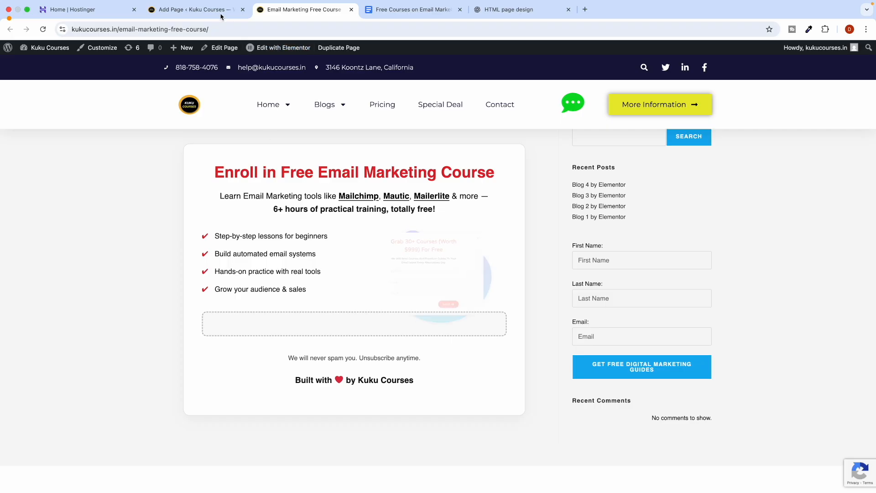
pyautogui.click(194, 9)
pyautogui.click(339, 14)
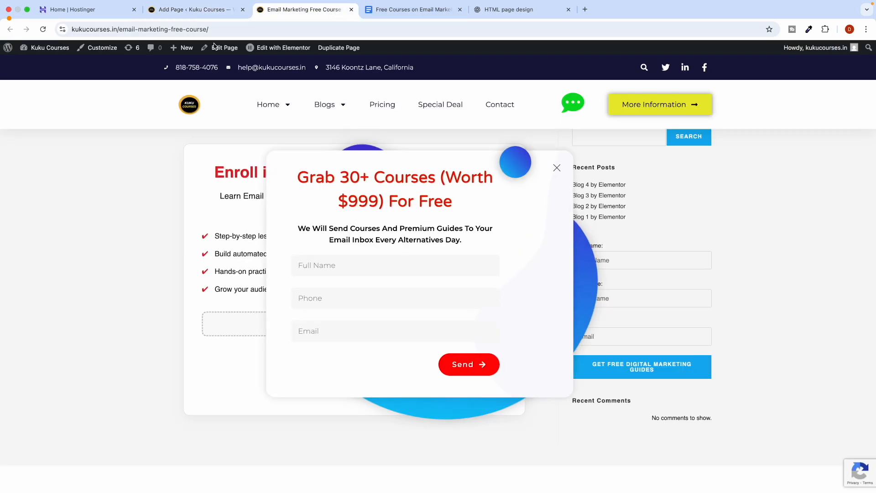
pyautogui.click(43, 29)
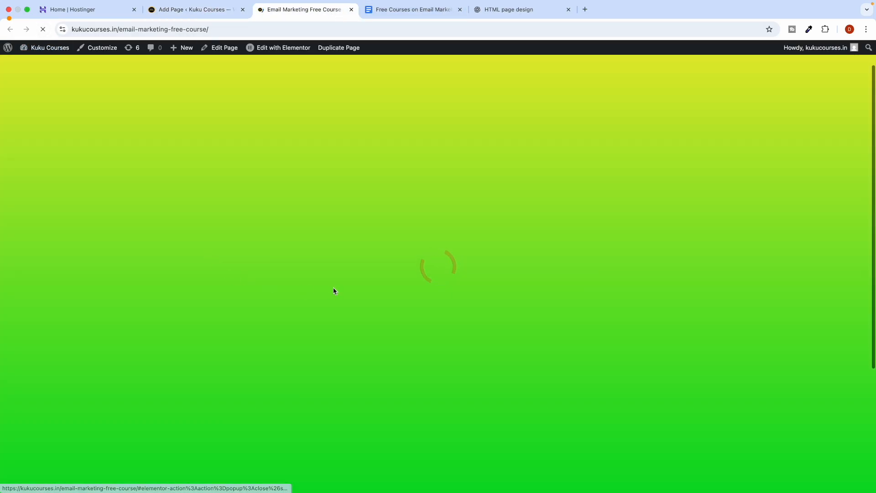
pyautogui.scroll(-3, 284, 325)
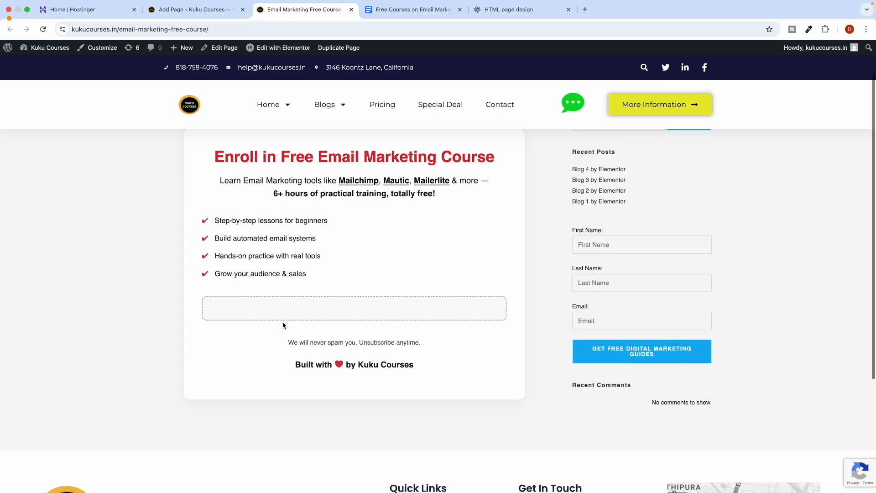
pyautogui.scroll(2, 284, 325)
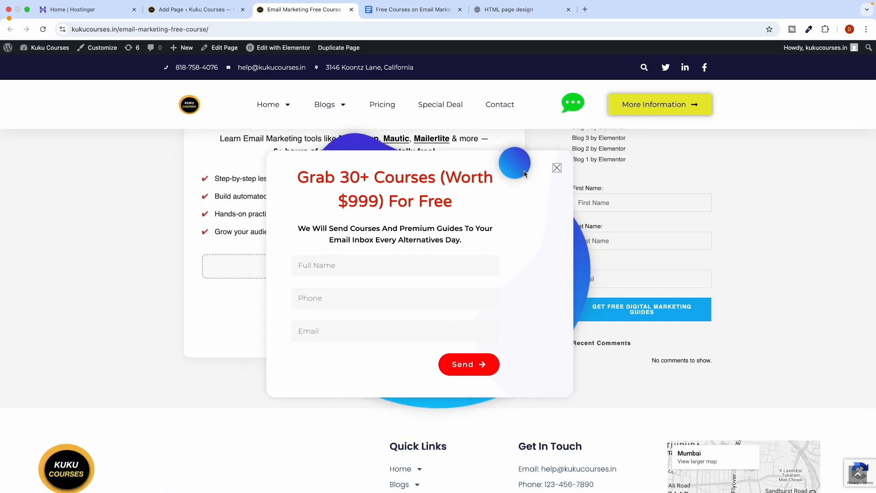
pyautogui.click(557, 169)
pyautogui.scroll(2, 248, 238)
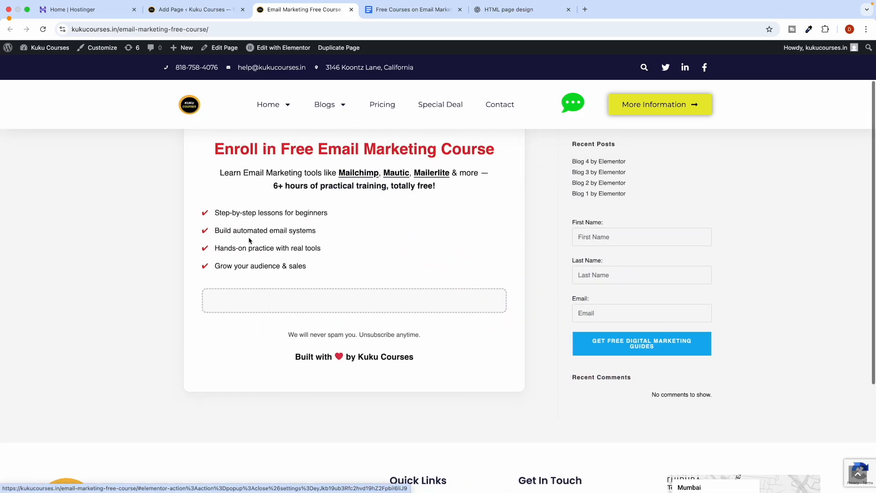
pyautogui.click(198, 15)
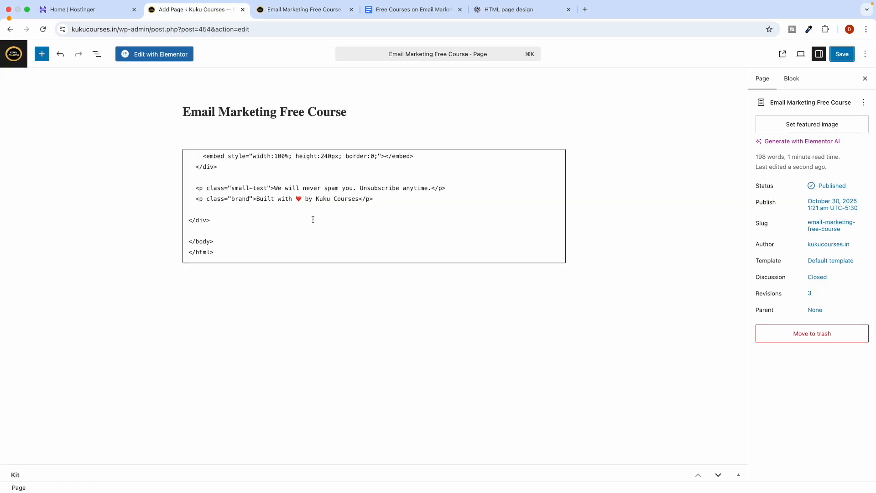
# Clear all code from the Custom HTML block, then delete the empty block.
pyautogui.click(263, 239)
pyautogui.press('super+a')
pyautogui.press('BackSpace')
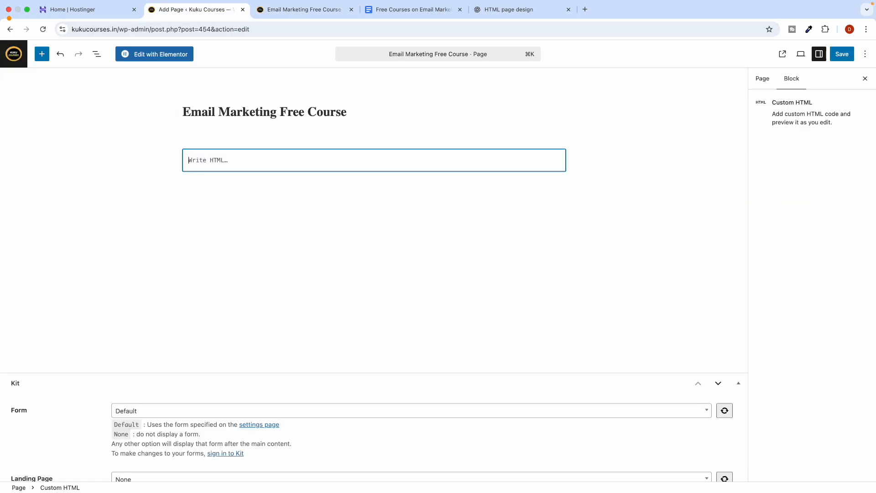
pyautogui.click(272, 135)
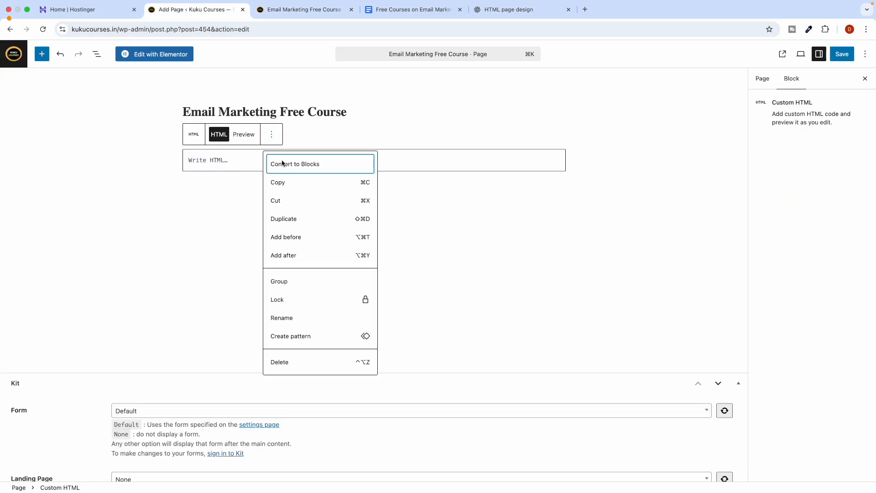
pyautogui.click(283, 365)
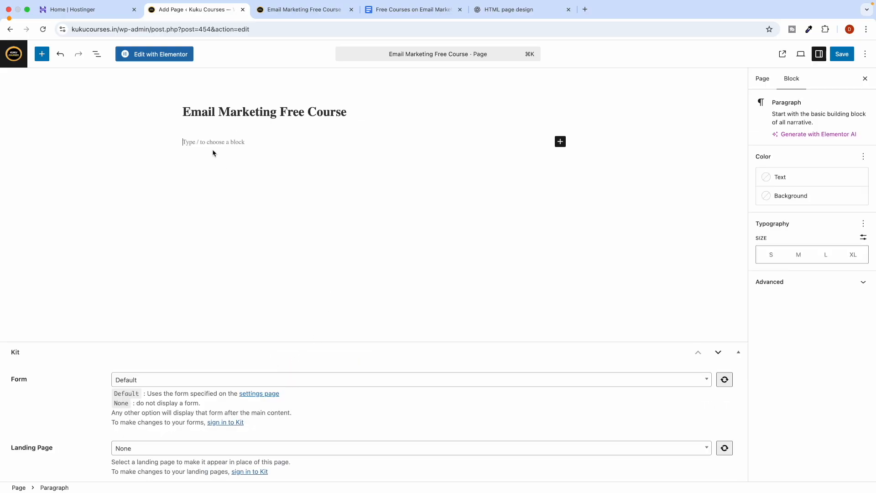
# Open the Email Marketing Free Course page in Elementor, leaving the block editor.
pyautogui.click(148, 56)
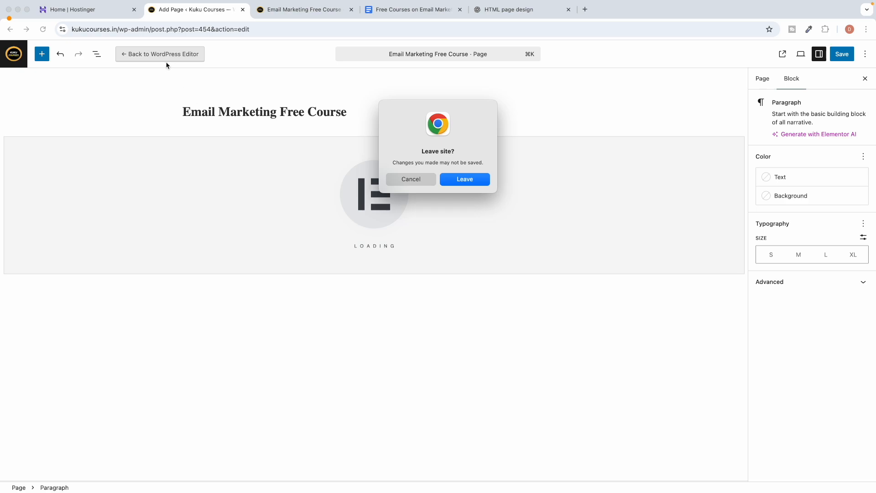
pyautogui.click(465, 179)
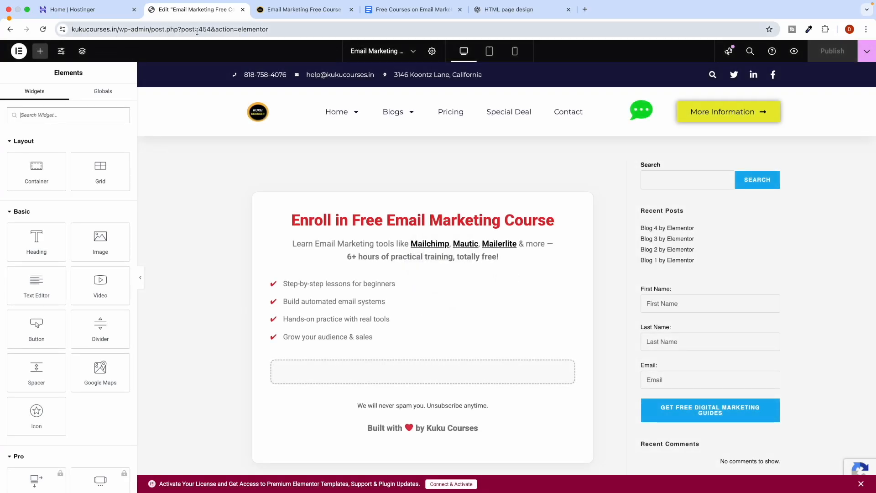
pyautogui.scroll(-2, 351, 237)
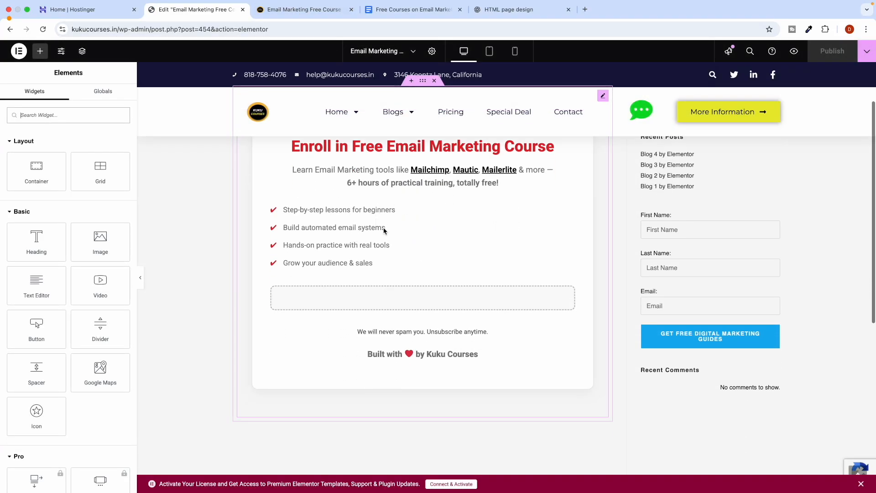
pyautogui.click(383, 231)
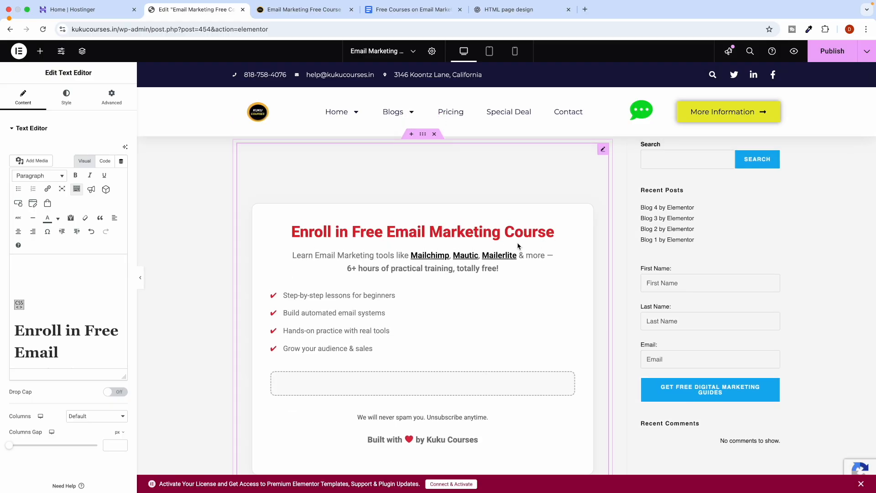
pyautogui.rightClick(605, 154)
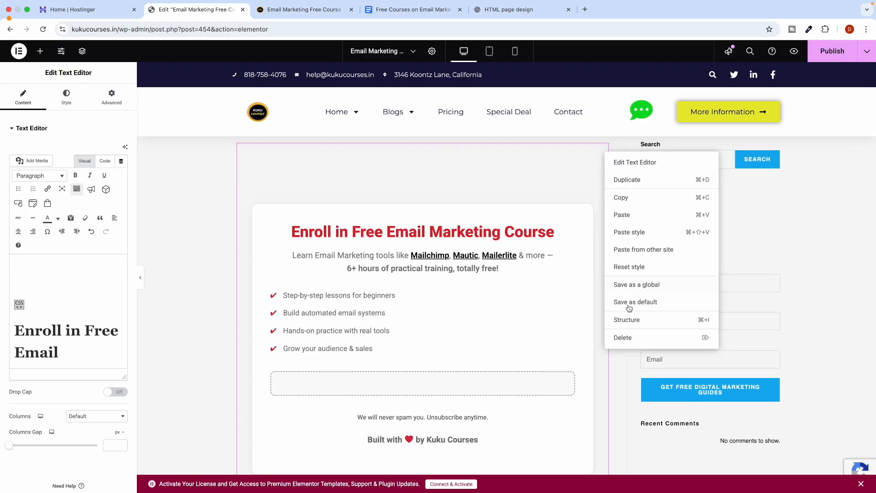
pyautogui.click(629, 338)
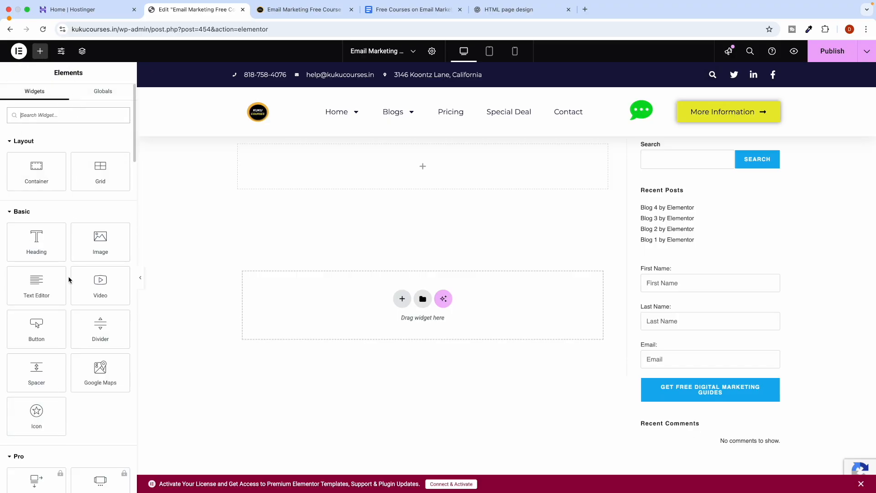
pyautogui.scroll(-15, 68, 279)
pyautogui.scroll(20, 69, 280)
pyautogui.click(18, 51)
pyautogui.click(56, 78)
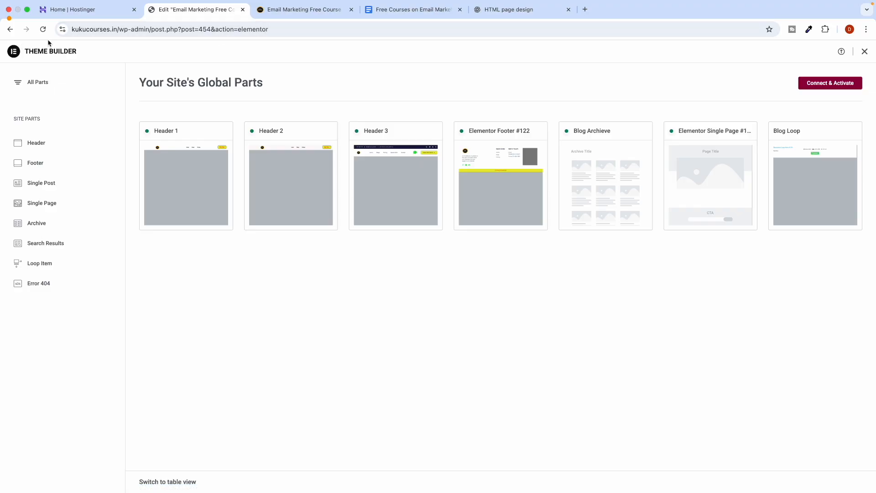
pyautogui.click(8, 29)
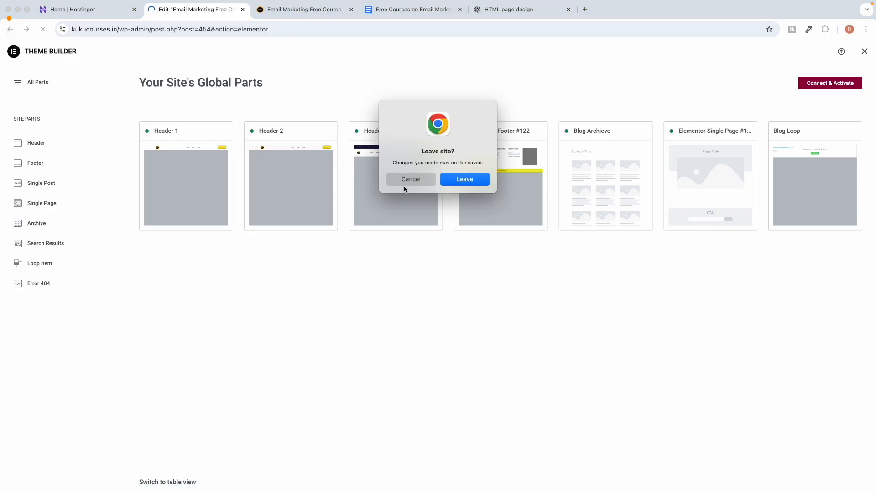
pyautogui.click(458, 181)
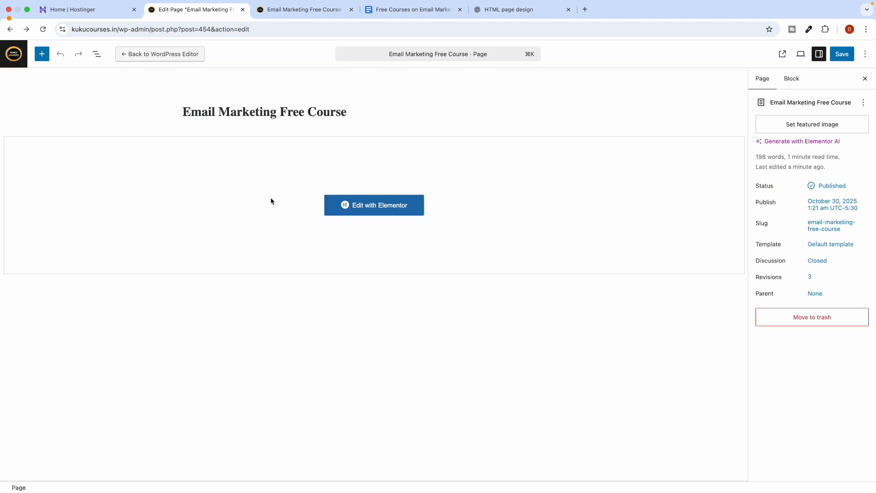
pyautogui.click(374, 209)
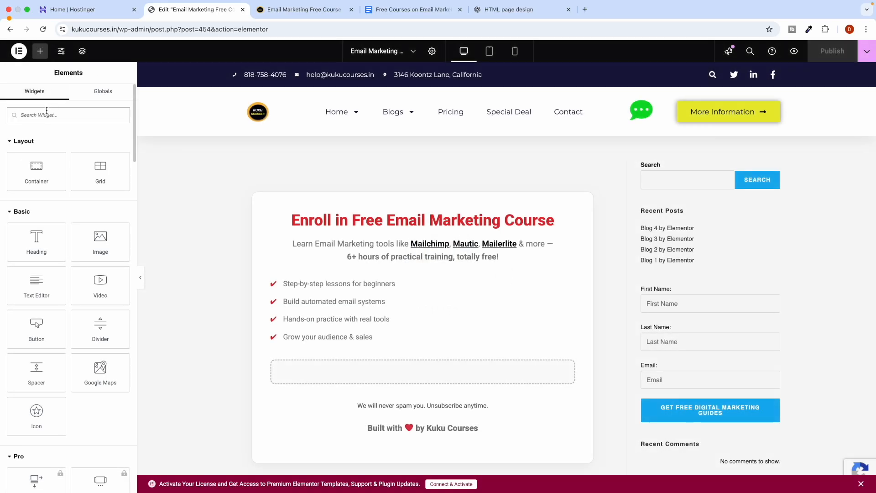
# Add an HTML widget above the course card and paste the Kit signup form embed code.
pyautogui.write('t')
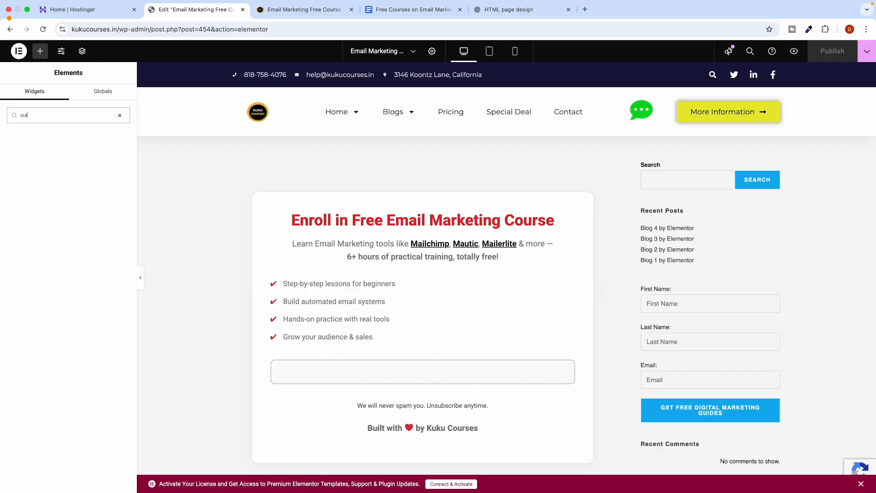
pyautogui.write('html')
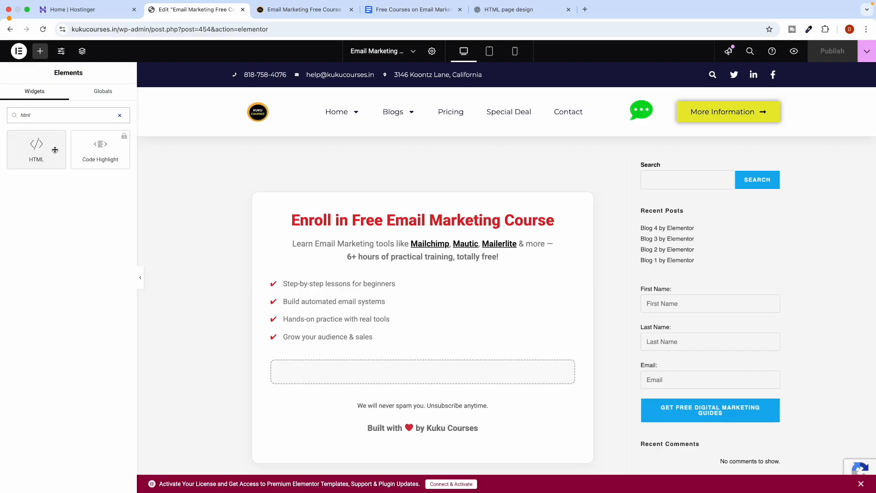
pyautogui.moveTo(57, 156); pyautogui.dragTo(385, 187)
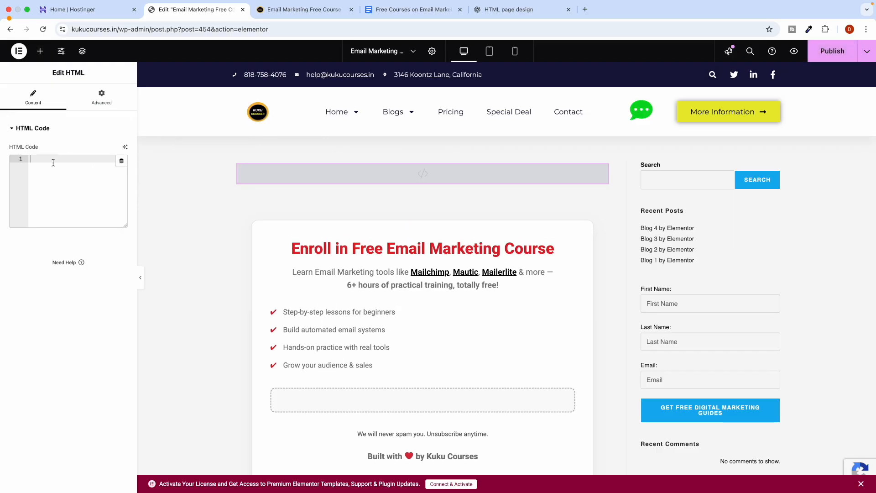
pyautogui.press('super+v')
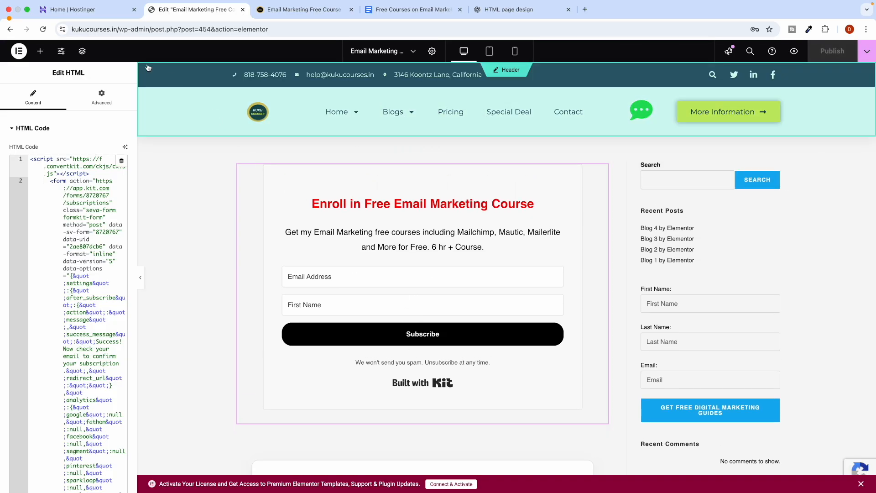
# Preview the page in a new tab, dismiss the Grab 30+ Courses popup, and return to the editor.
pyautogui.click(794, 51)
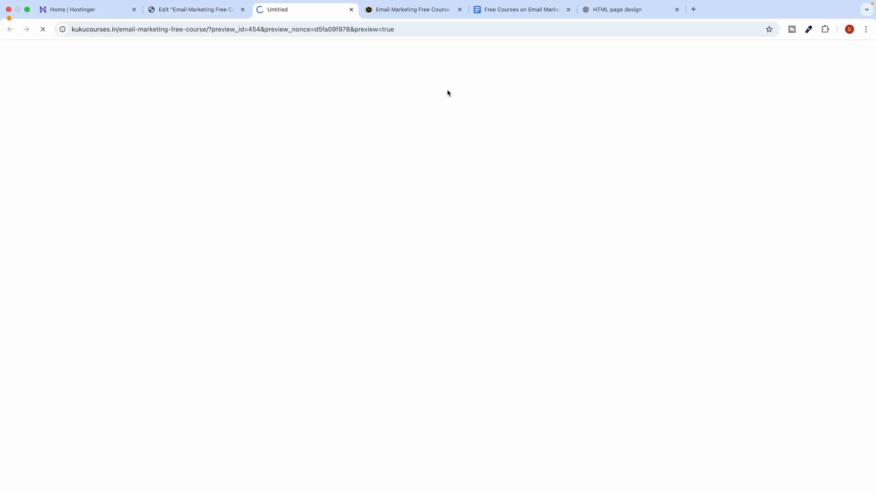
pyautogui.scroll(-3, 335, 260)
pyautogui.scroll(3, 336, 273)
pyautogui.scroll(-6, 334, 301)
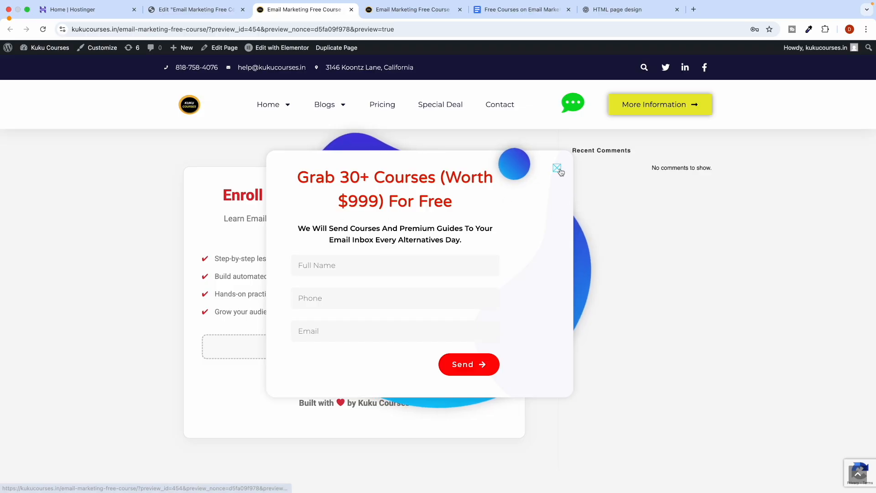
pyautogui.click(558, 168)
pyautogui.scroll(6, 239, 284)
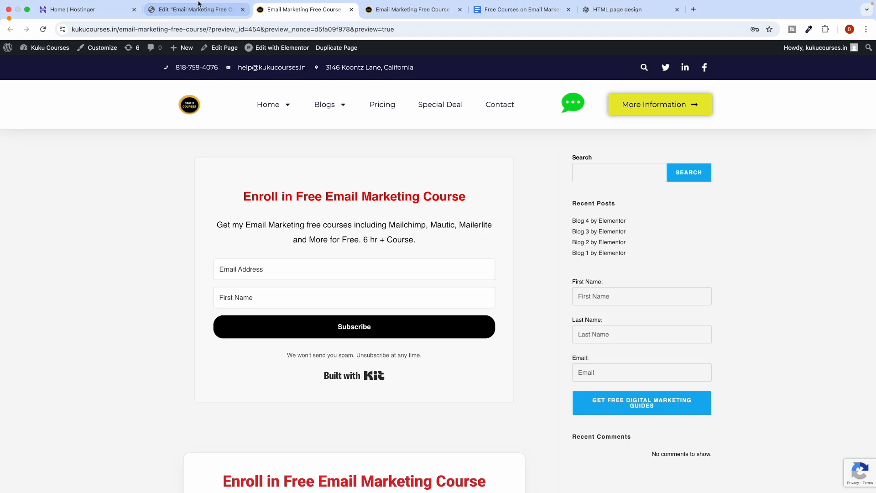
pyautogui.click(196, 20)
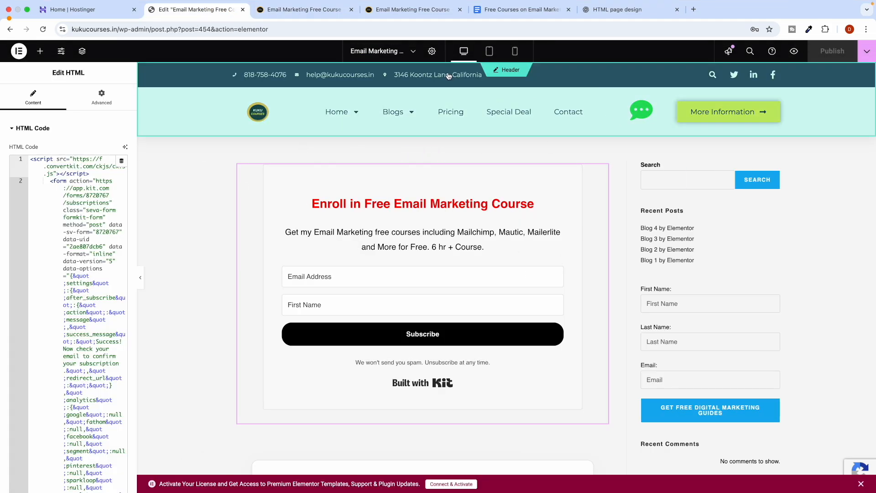
pyautogui.click(432, 51)
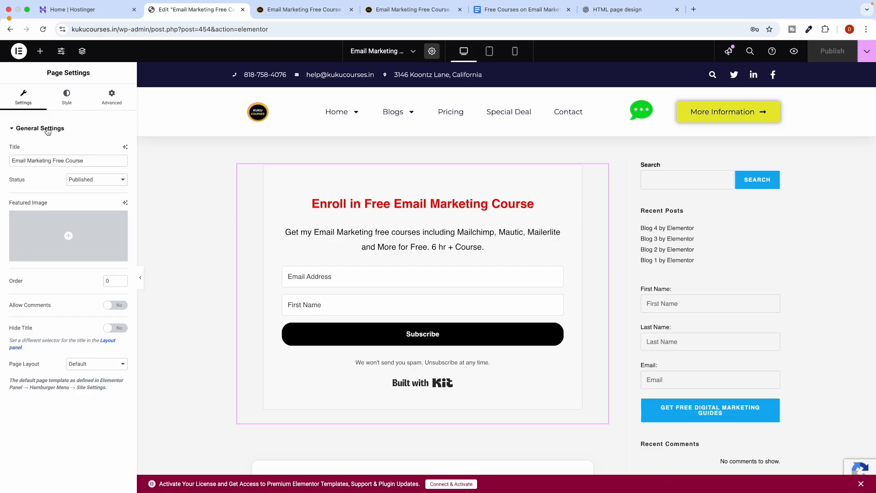
# Set the page layout to Elementor Canvas in Page Settings.
pyautogui.click(112, 99)
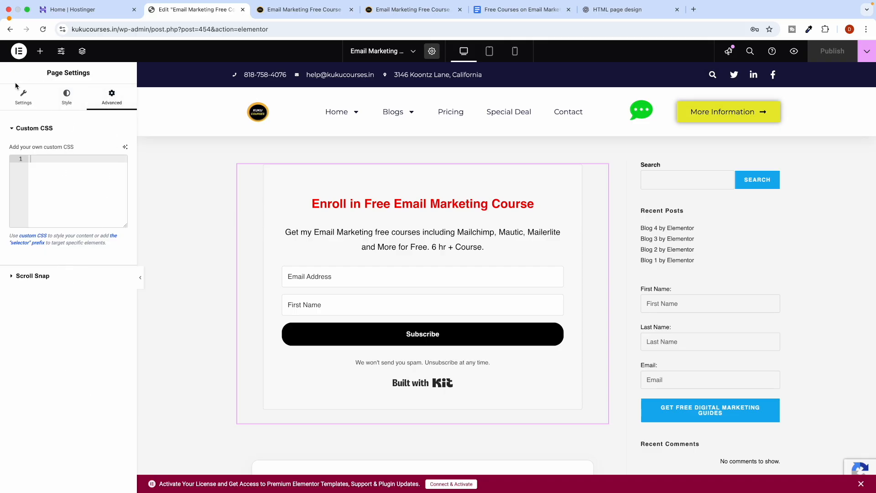
pyautogui.click(41, 106)
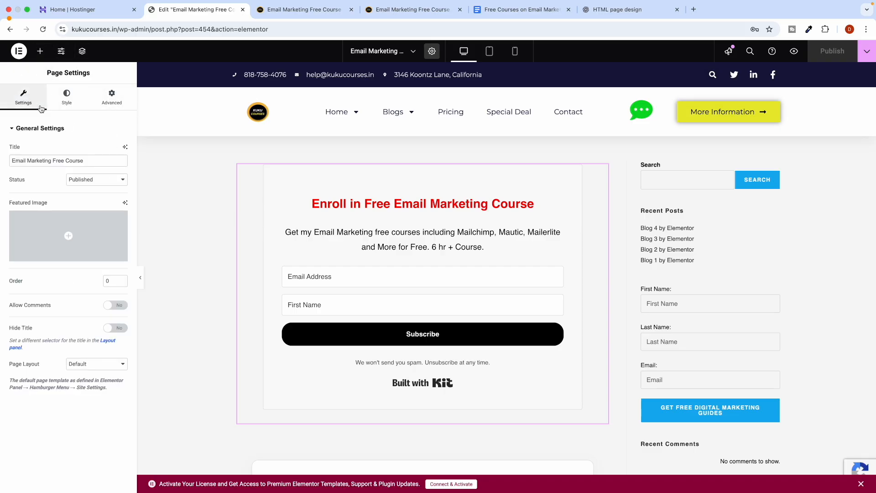
pyautogui.click(85, 364)
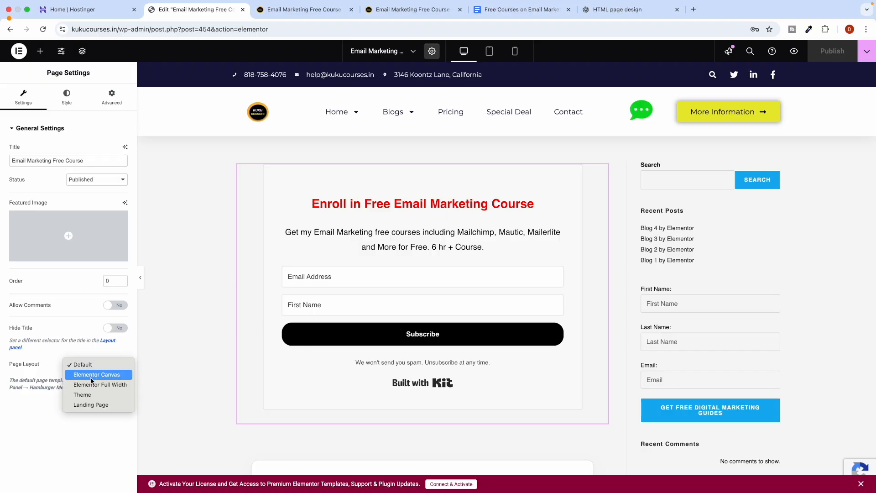
pyautogui.click(93, 376)
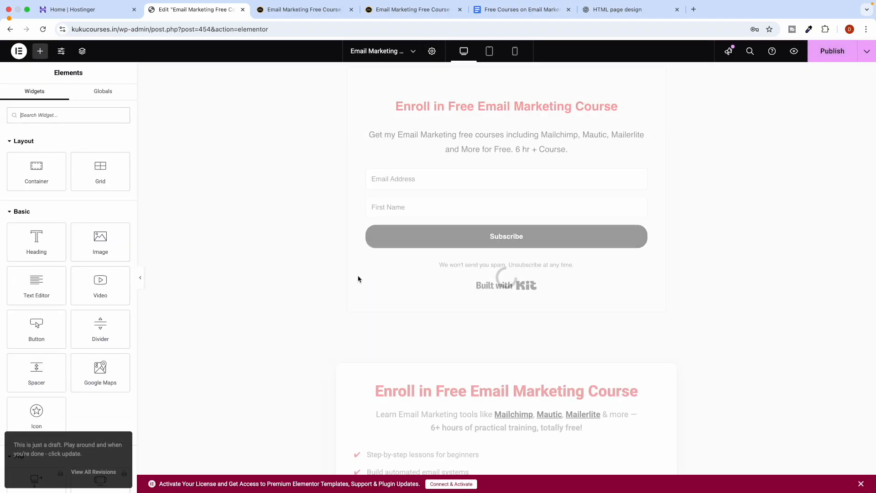
# Delete the second Enroll course section and publish the changes.
pyautogui.scroll(-3, 502, 340)
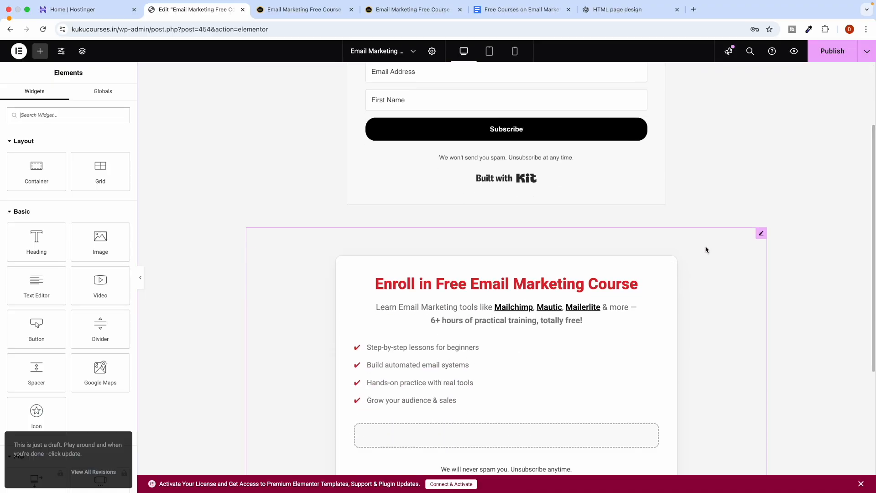
pyautogui.rightClick(760, 234)
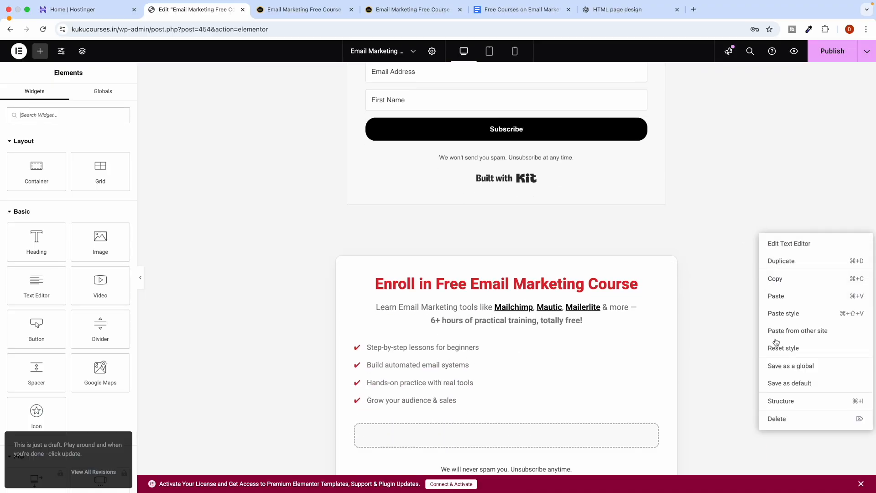
pyautogui.click(789, 418)
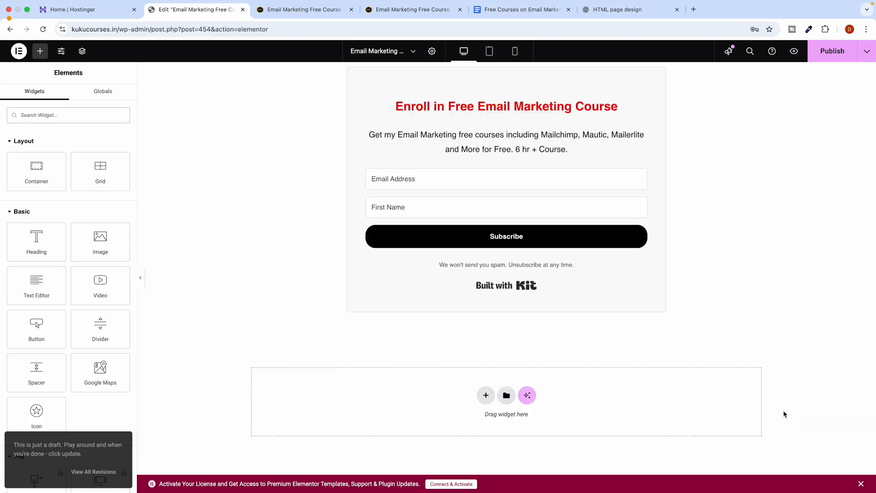
pyautogui.click(827, 51)
# Reload the preview tab to check the published page.
pyautogui.click(314, 10)
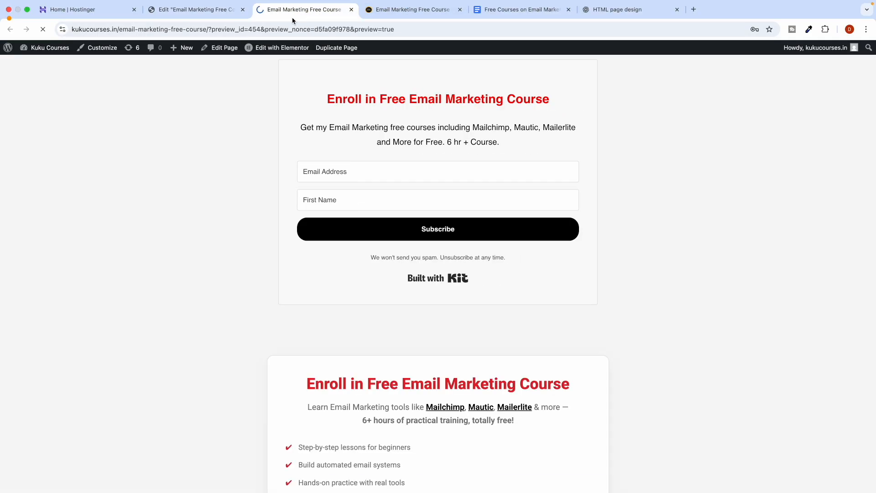
pyautogui.click(43, 29)
pyautogui.click(43, 33)
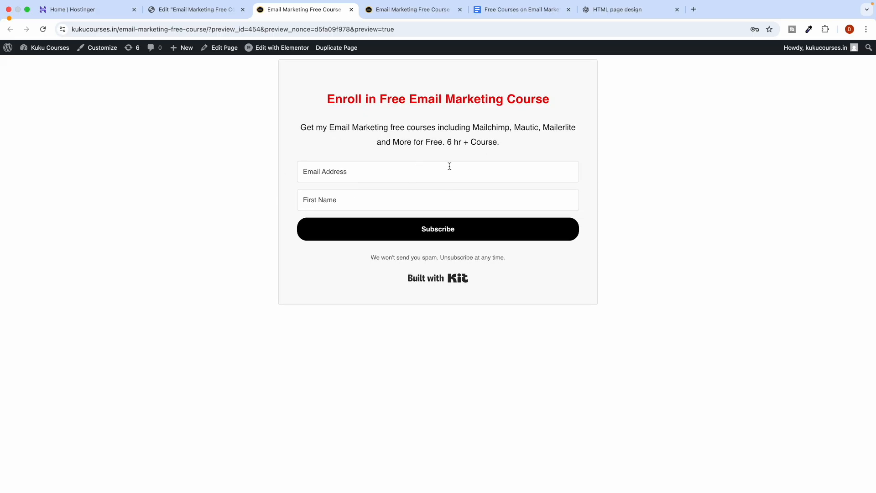
pyautogui.click(185, 9)
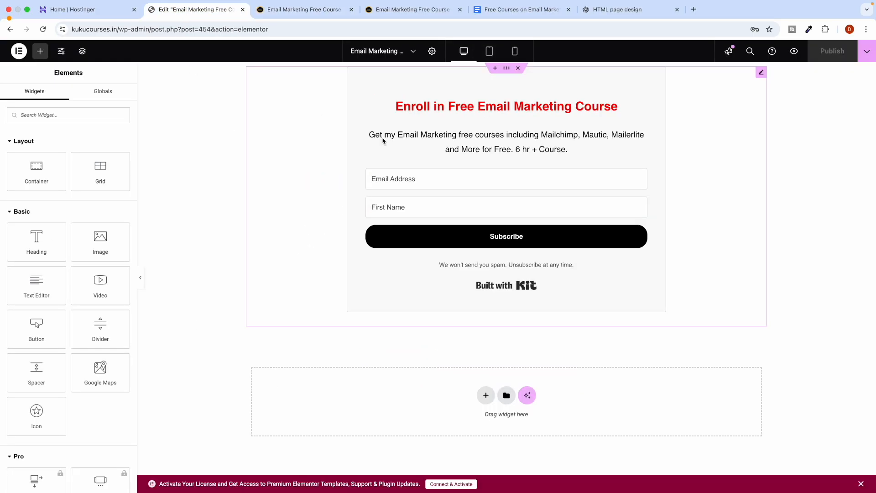
# Give the form's container a classic black (#000000) background.
pyautogui.click(506, 69)
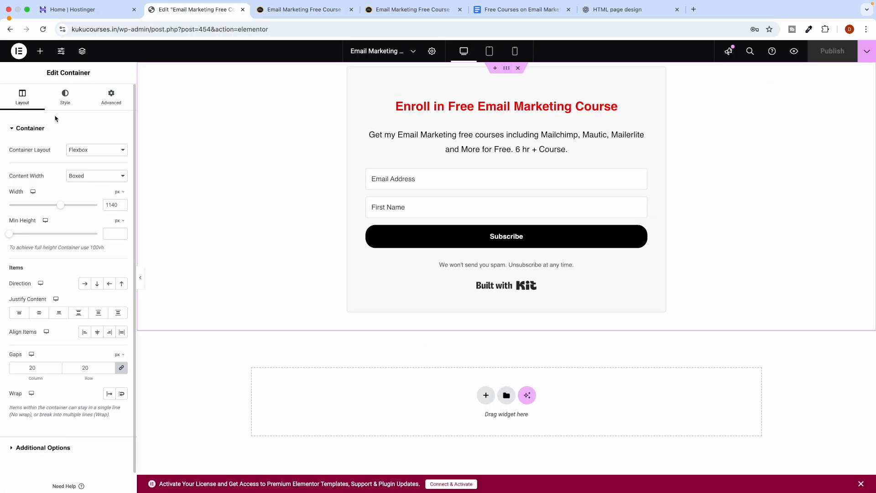
pyautogui.click(80, 96)
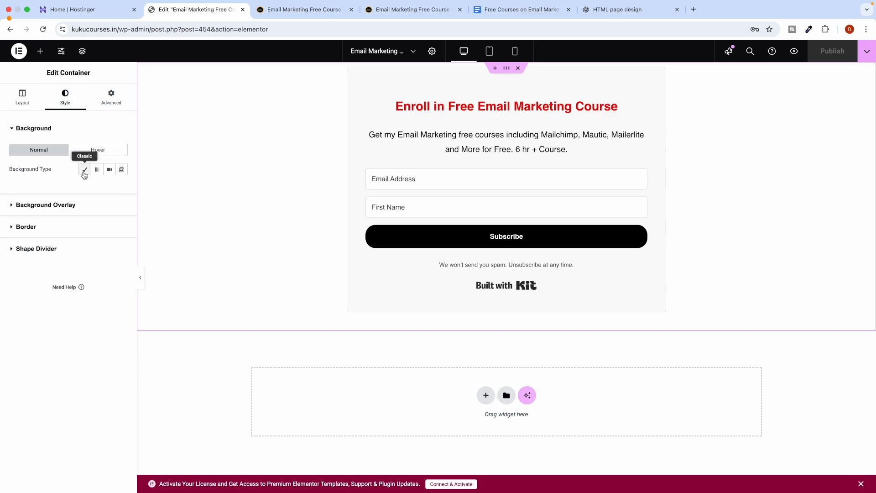
pyautogui.click(84, 169)
pyautogui.click(121, 188)
pyautogui.moveTo(90, 248); pyautogui.dragTo(34, 387)
pyautogui.click(16, 458)
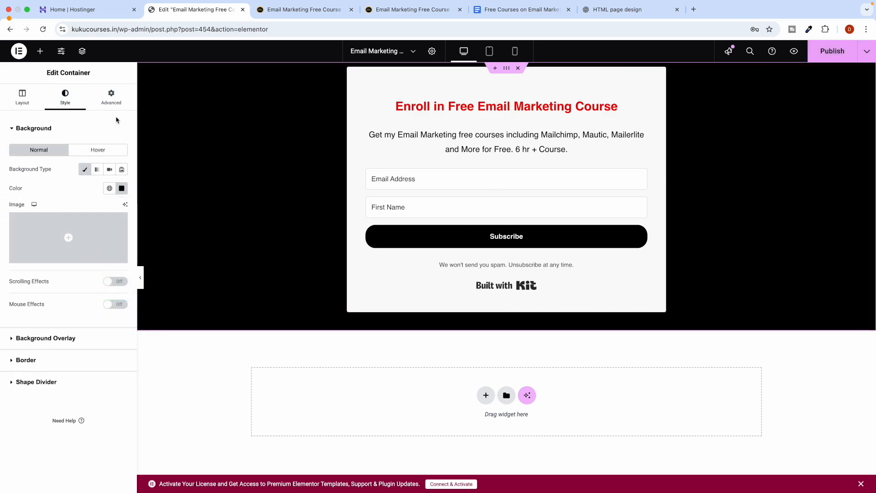
# Set the container's top margin to 51 px and publish the page.
pyautogui.click(110, 97)
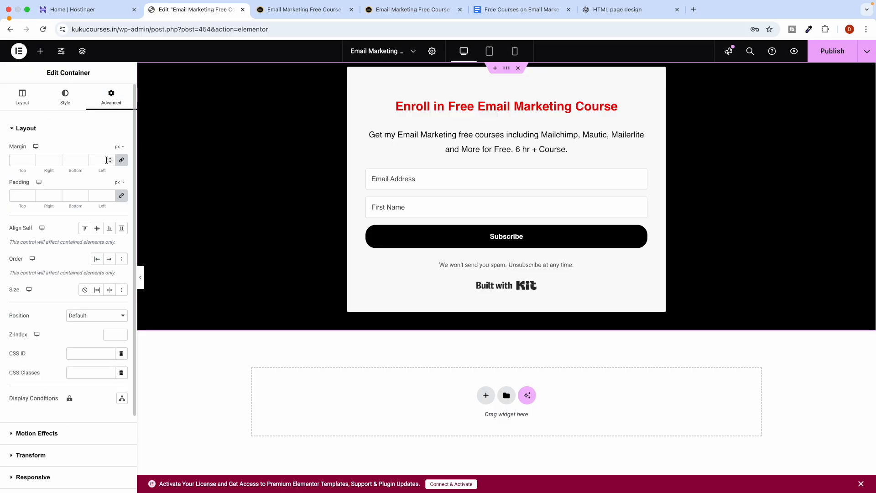
pyautogui.click(110, 160)
pyautogui.moveTo(30, 159); pyautogui.dragTo(30, 161)
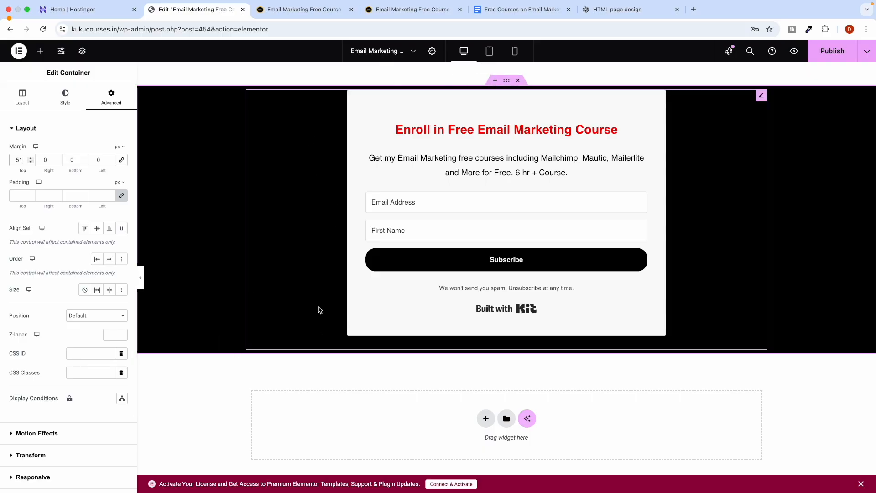
pyautogui.click(826, 58)
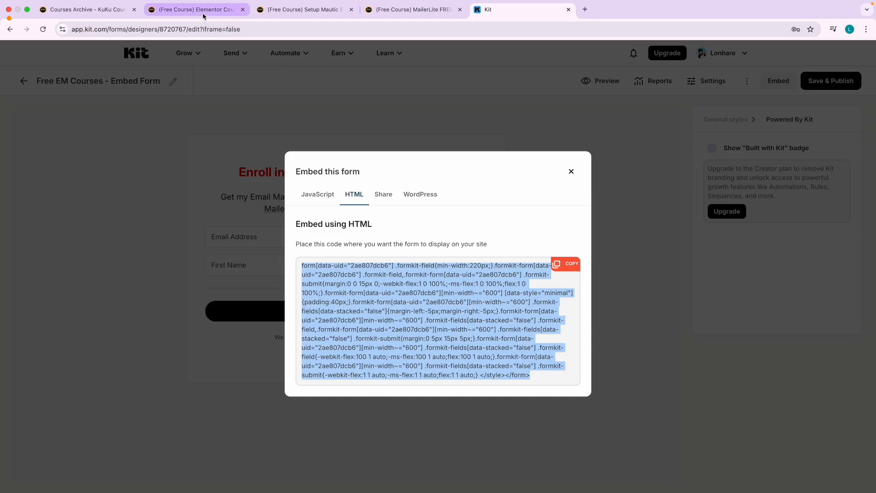
# Open the Theme Builder from Elementor's main menu.
pyautogui.click(203, 11)
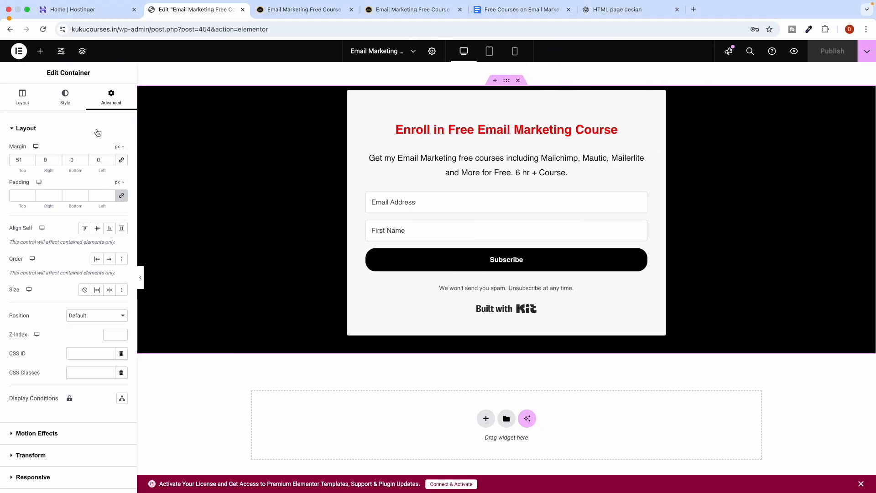
pyautogui.click(19, 56)
pyautogui.click(46, 77)
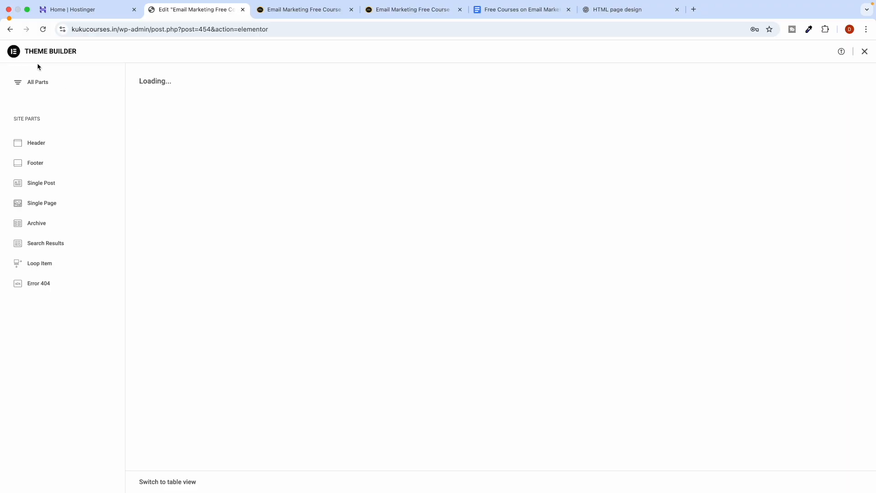
# Go to the WordPress dashboard and start a new page from the Pages list.
pyautogui.click(293, 29)
pyautogui.moveTo(319, 29); pyautogui.dragTo(187, 31)
pyautogui.press('BackSpace')
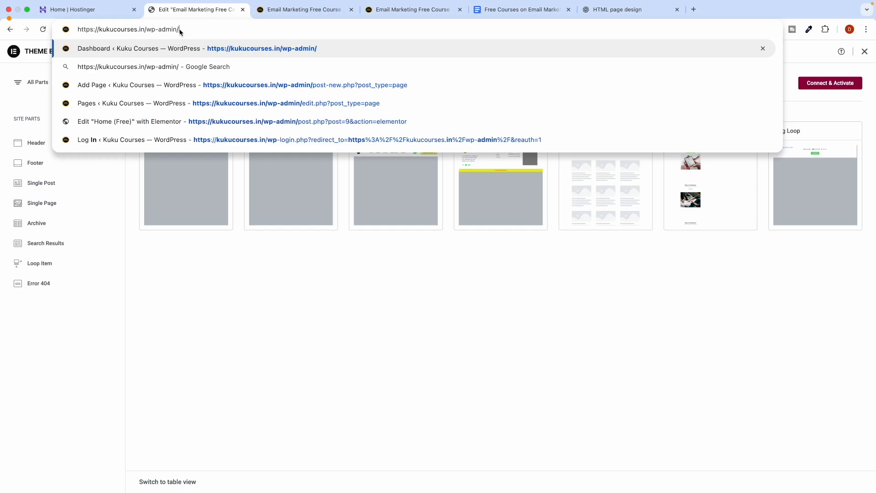
pyautogui.press('Return')
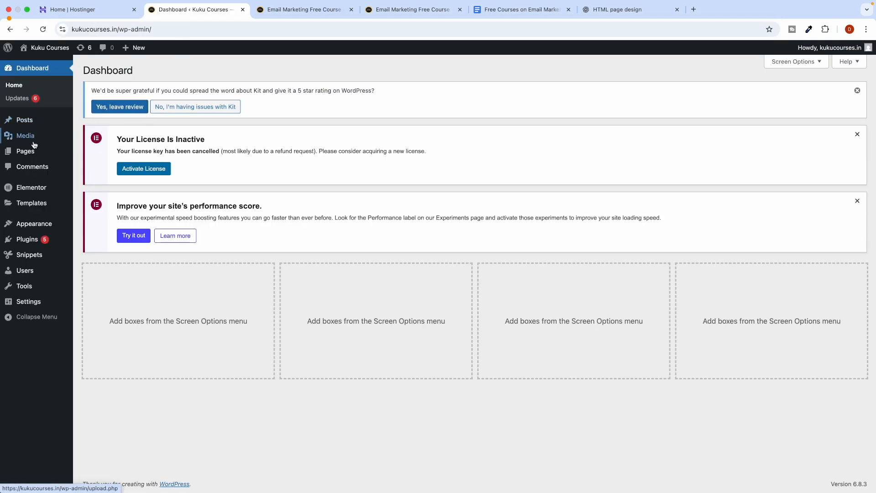
pyautogui.moveTo(36, 156)
pyautogui.click(87, 153)
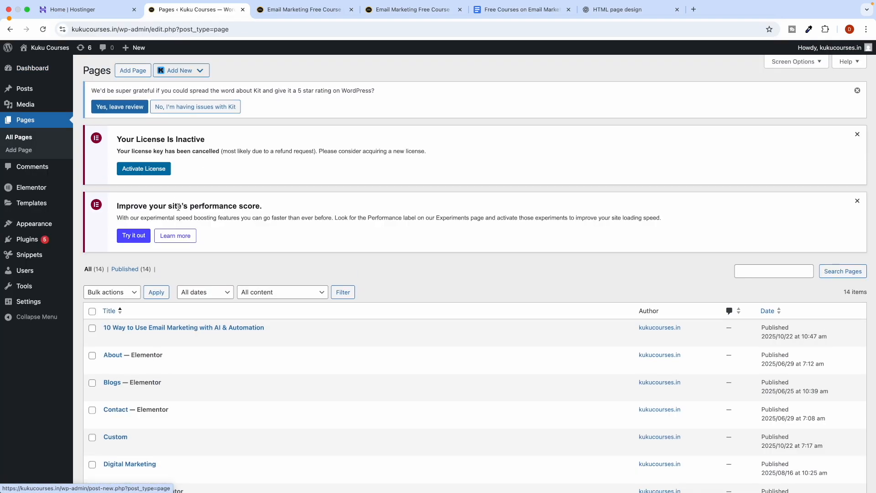
pyautogui.scroll(-3, 116, 264)
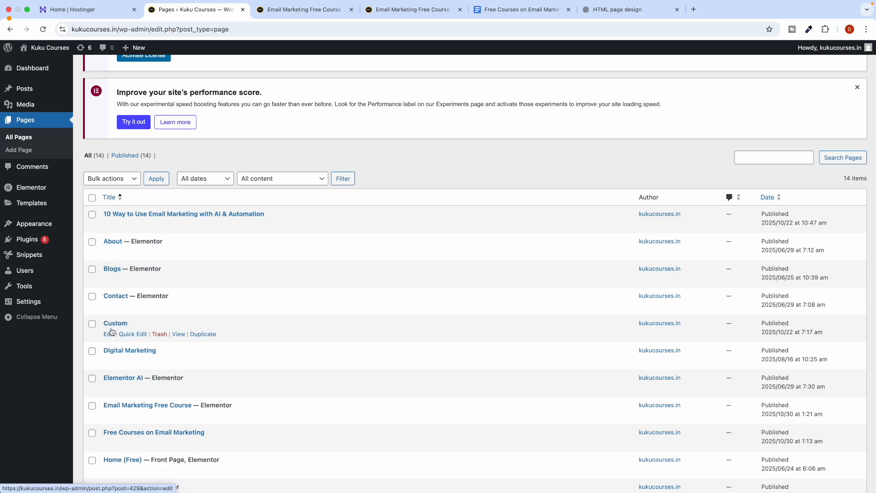
pyautogui.scroll(3, 129, 90)
pyautogui.click(130, 71)
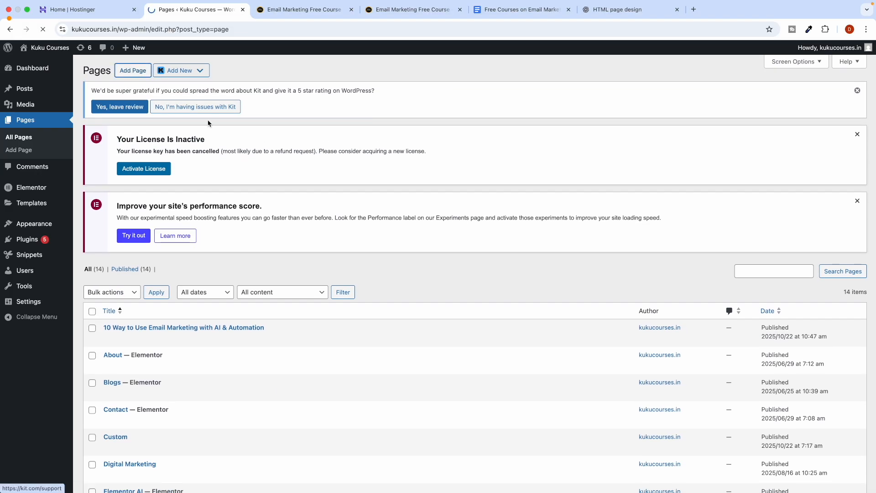
# Title the page 'Embed Form' and add a Custom HTML block with the Kit embed code.
pyautogui.click(190, 123)
pyautogui.write('Embed Form')
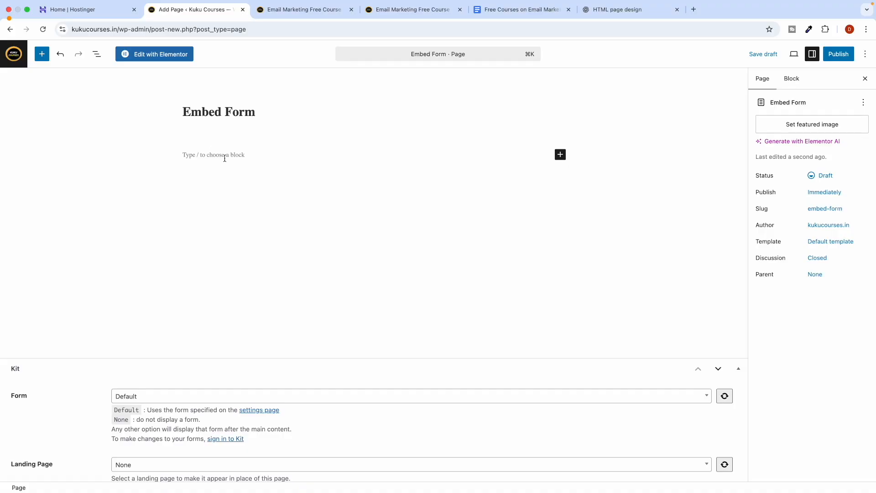
pyautogui.click(232, 159)
pyautogui.click(561, 142)
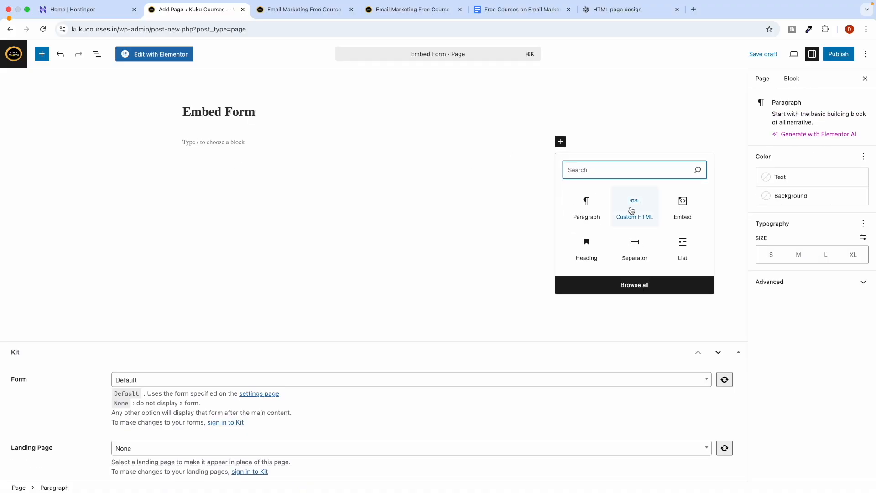
pyautogui.write('ht')
pyautogui.click(587, 206)
pyautogui.press('super+v')
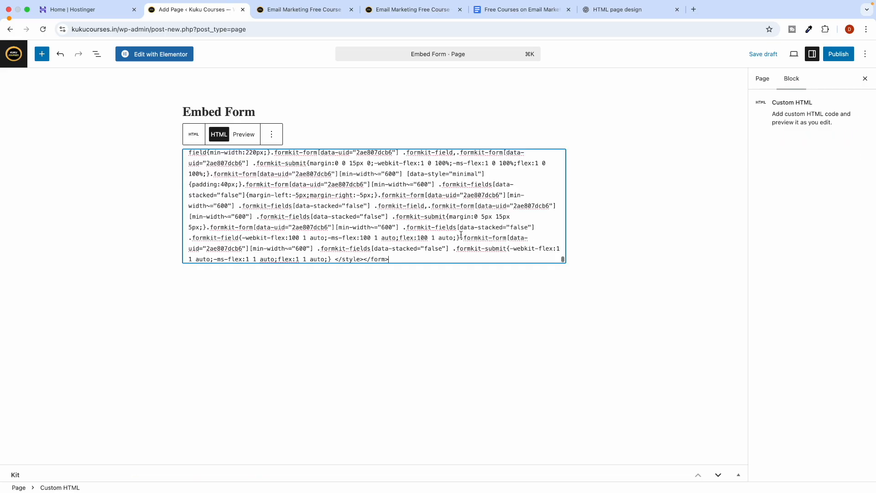
pyautogui.click(662, 246)
# Publish the Embed Form page and view it live.
pyautogui.click(838, 54)
pyautogui.click(841, 53)
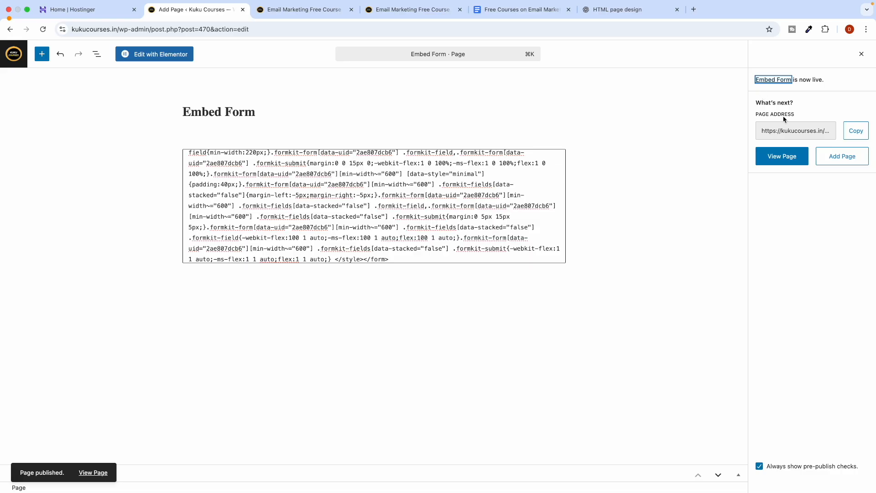
pyautogui.click(782, 156)
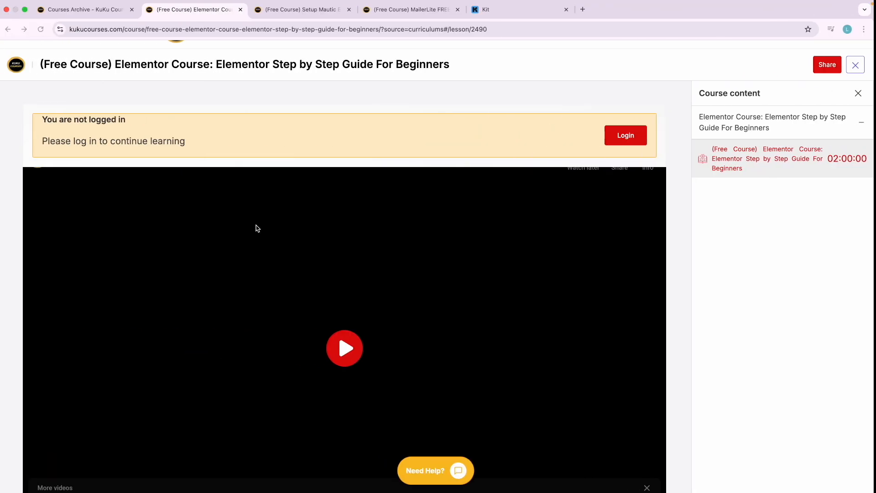
# Close Kit's Embed this form dialog and open the Free EM Courses - Embed Form reports.
pyautogui.click(475, 10)
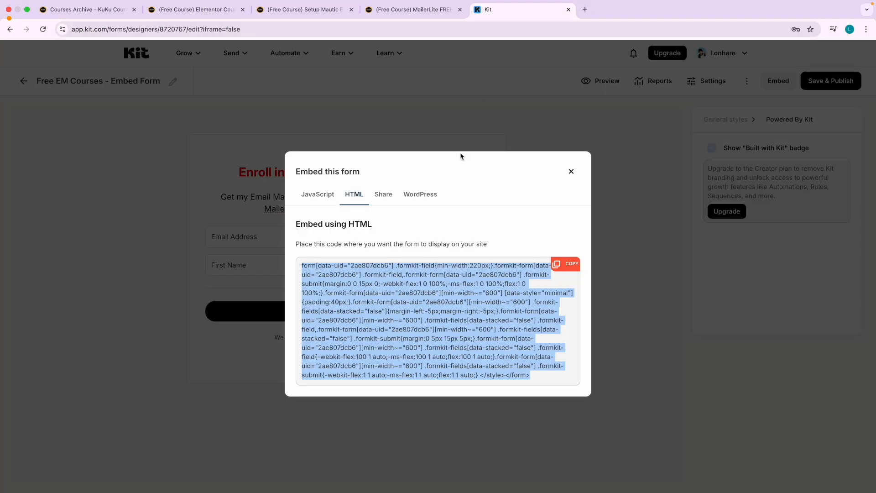
pyautogui.click(573, 172)
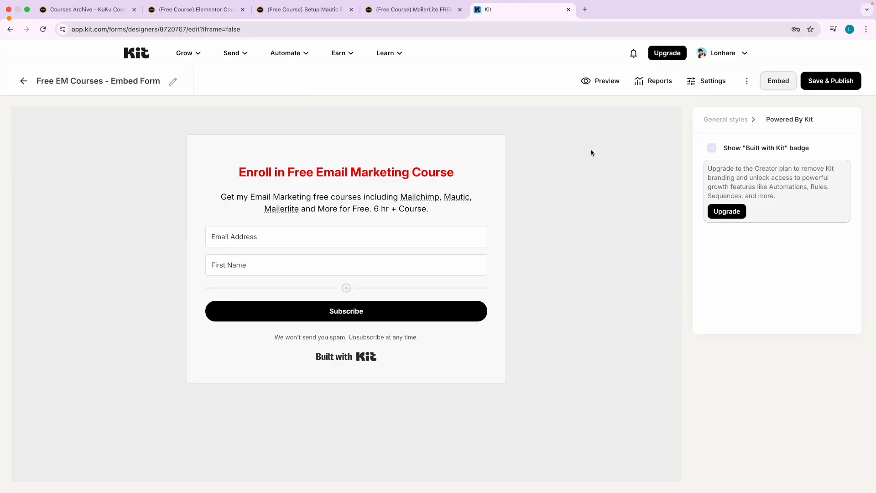
pyautogui.click(751, 84)
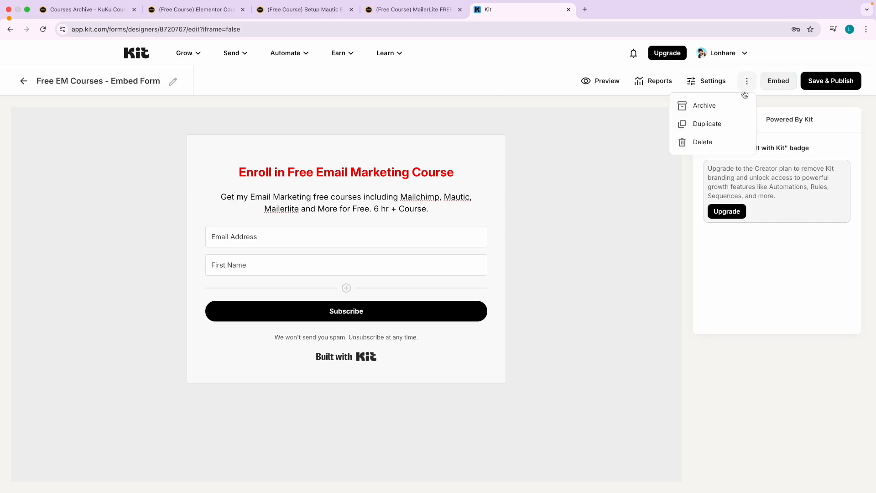
pyautogui.click(615, 133)
pyautogui.click(639, 83)
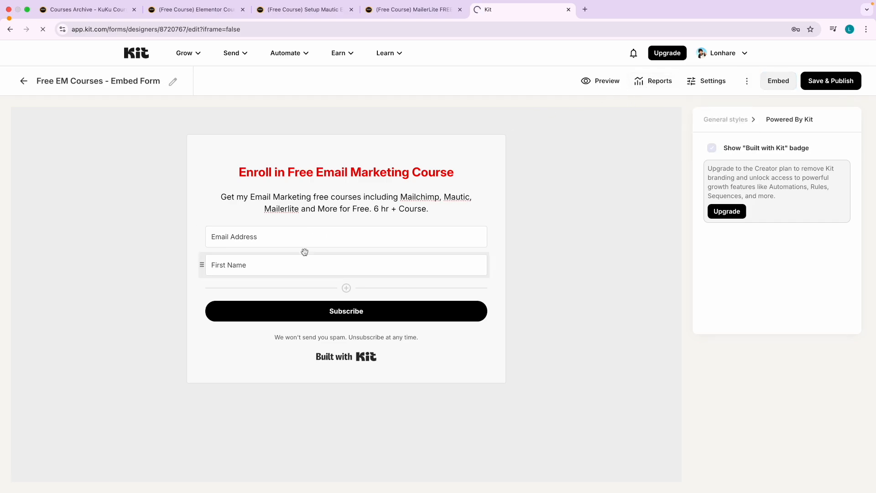
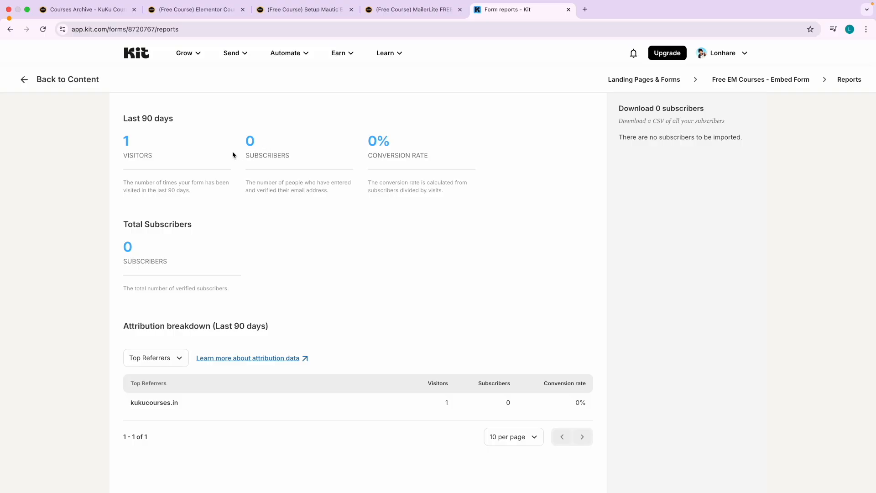
# Leave the Embed Form report for the Landing Pages & Forms list, then switch to the website window.
pyautogui.click(26, 82)
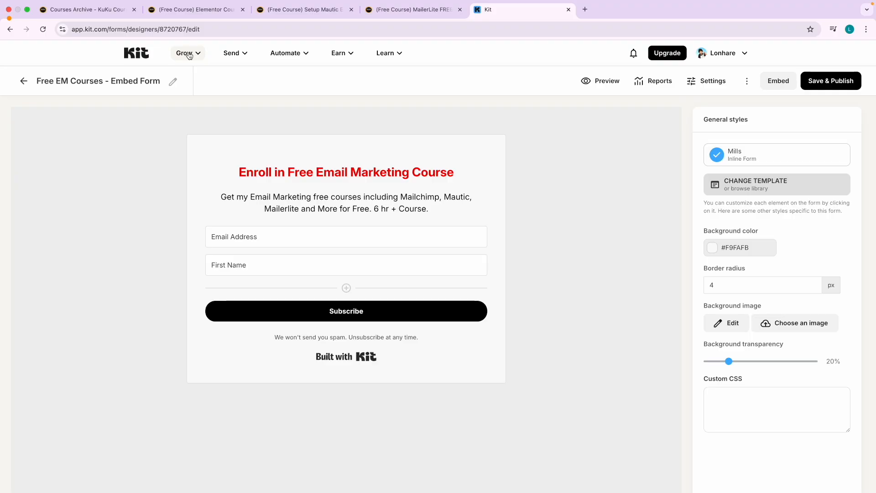
pyautogui.click(189, 53)
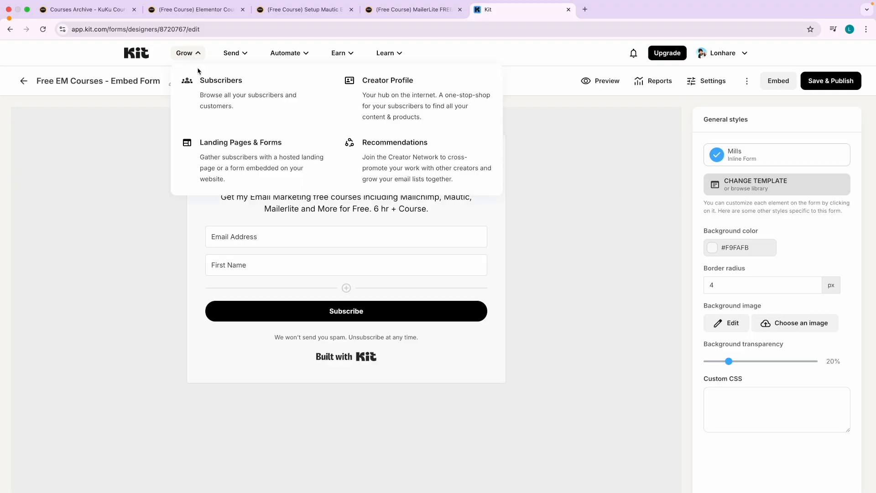
pyautogui.click(235, 147)
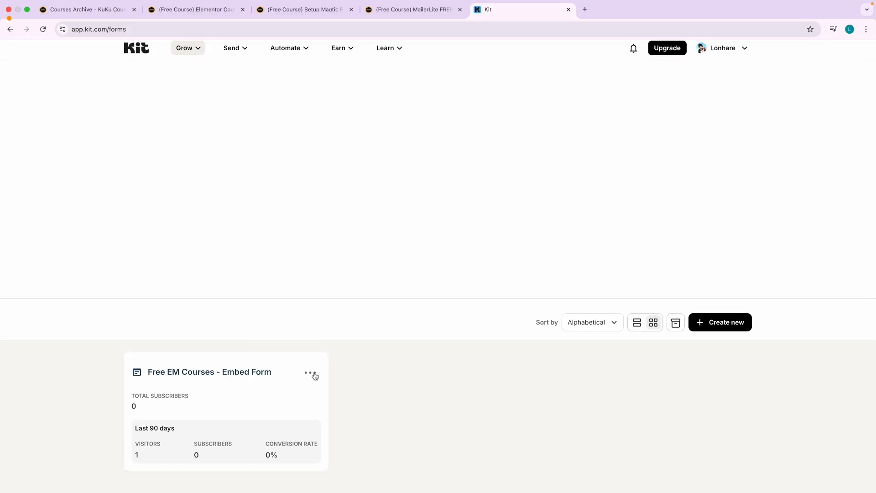
pyautogui.scroll(1, 383, 382)
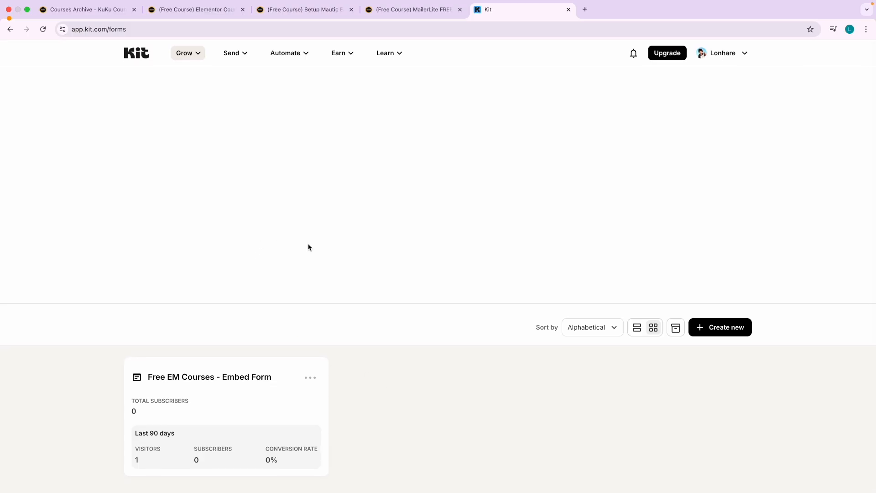
pyautogui.hotkey('ctrl', 'Right')
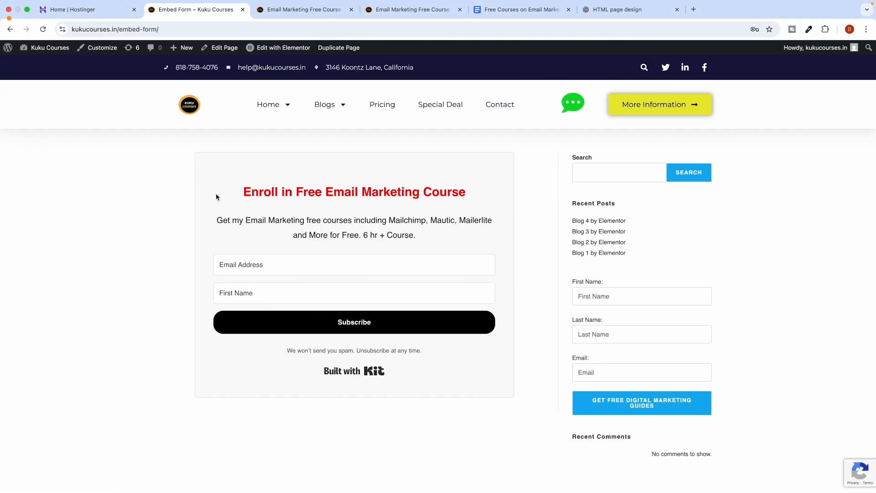
# Open temp-mail.org in a new incognito window via a 'temp mail' search.
pyautogui.click(866, 29)
pyautogui.click(811, 74)
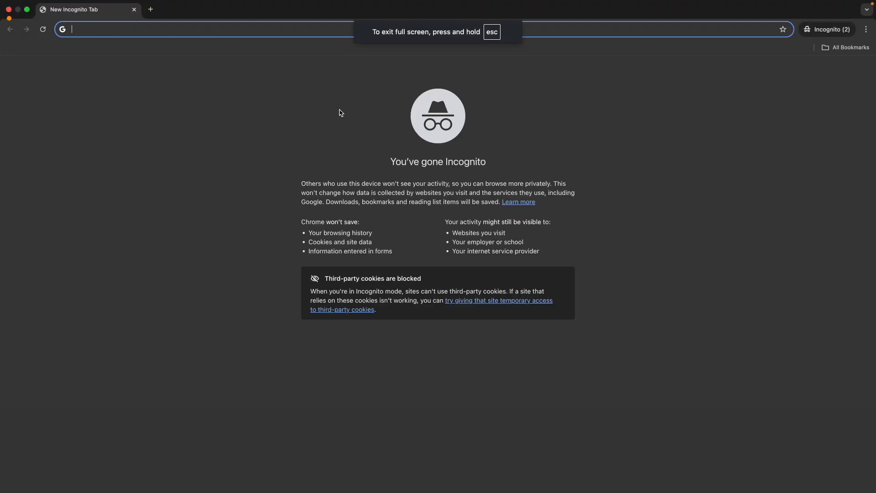
pyautogui.write('temp')
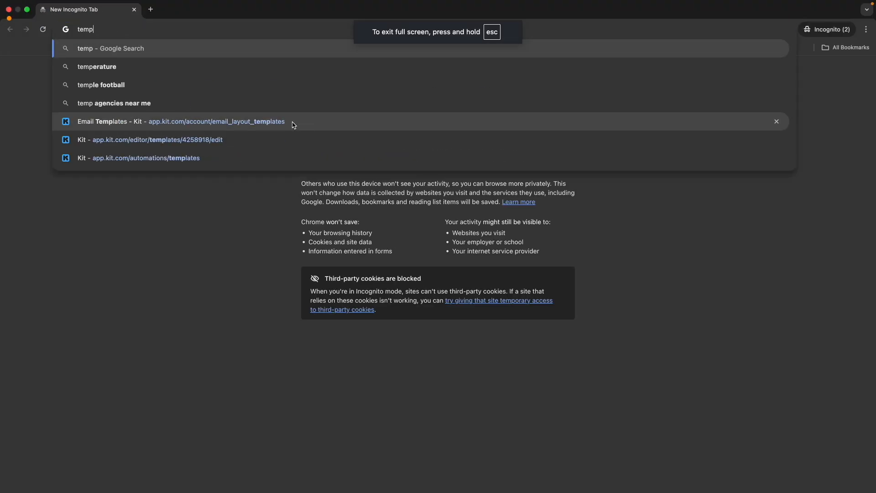
pyautogui.write(' mail')
pyautogui.press('Return')
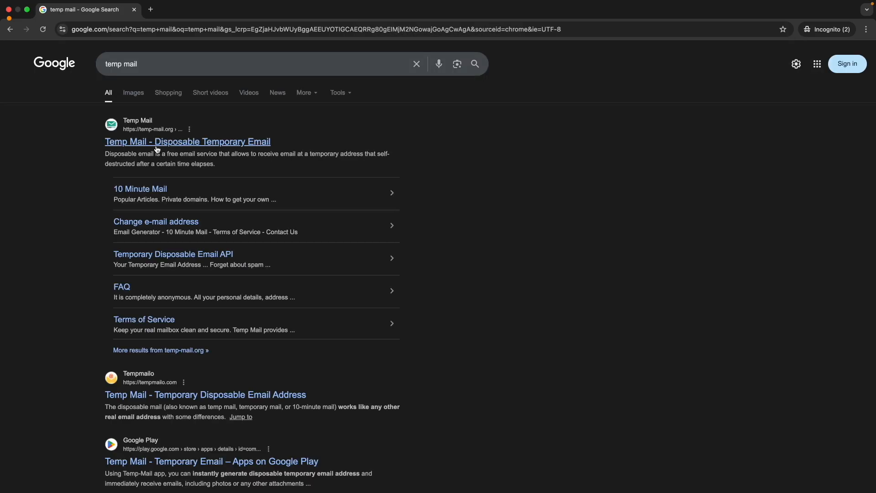
pyautogui.click(156, 146)
# Load the kukucourses.in/embed-form page in a new incognito tab.
pyautogui.hotkey('ctrl', 'Left')
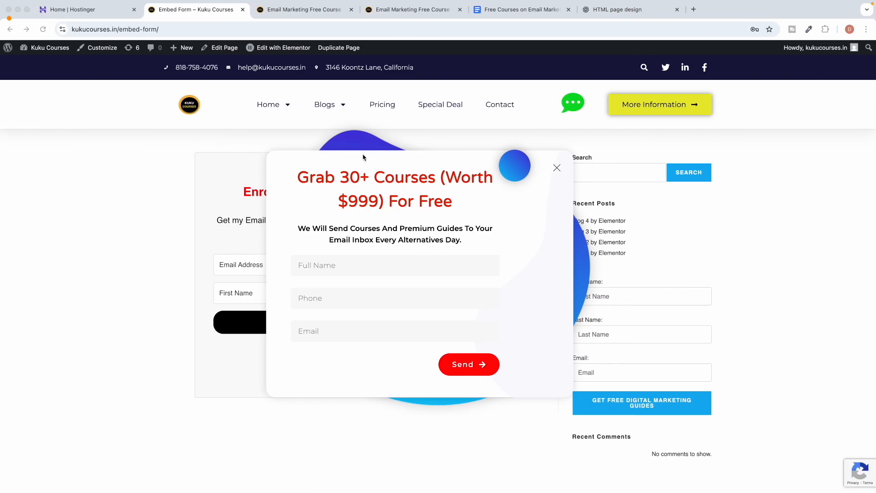
pyautogui.click(341, 27)
pyautogui.hotkey('ctrl', 'c')
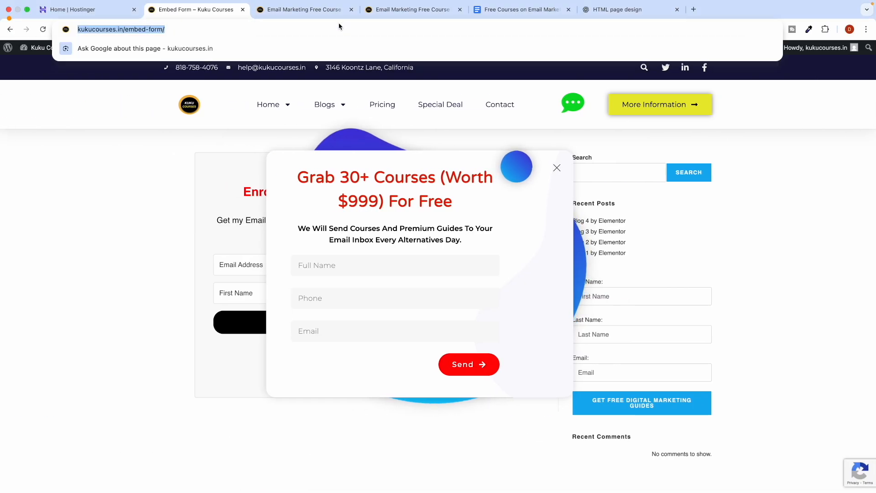
pyautogui.hotkey('ctrl', 'Right')
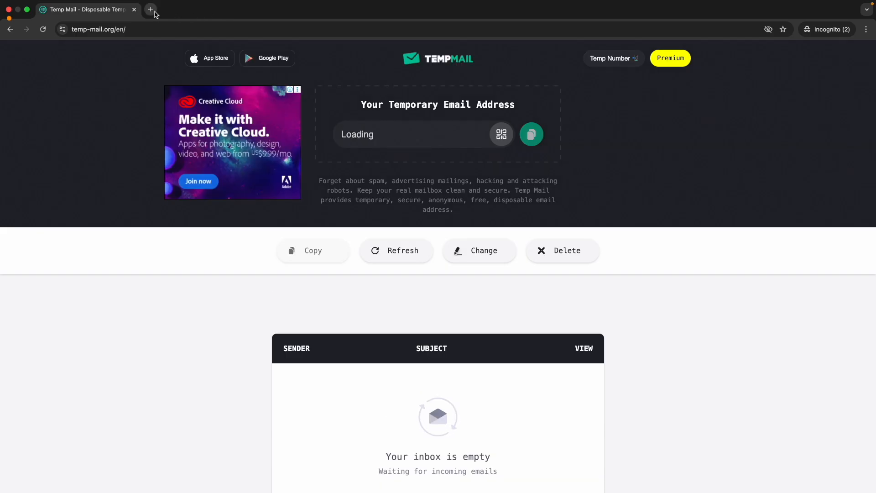
pyautogui.click(151, 9)
pyautogui.hotkey('ctrl', 'v')
pyautogui.press('Return')
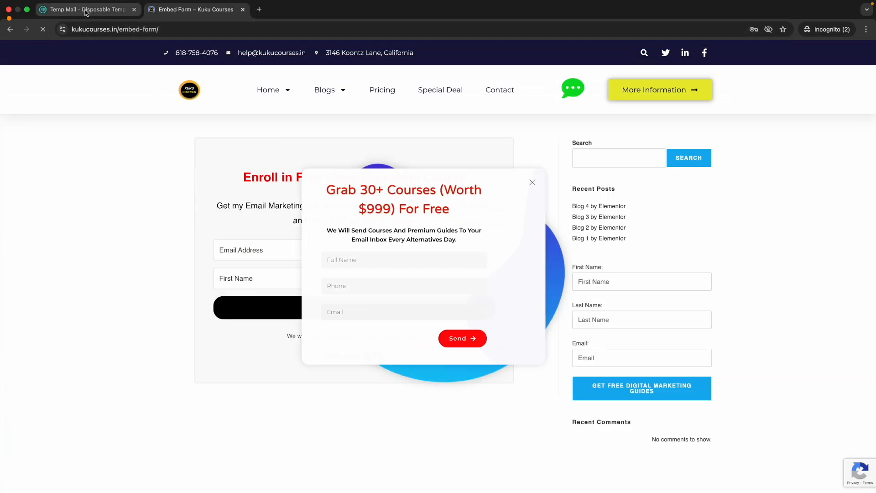
# Subscribe on the embedded form with the Temp Mail address and first name 'Me'.
pyautogui.click(113, 10)
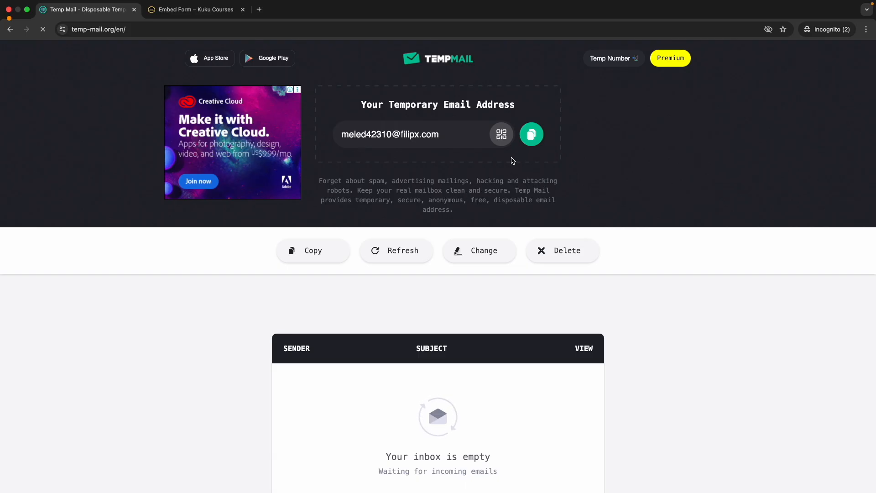
pyautogui.click(531, 134)
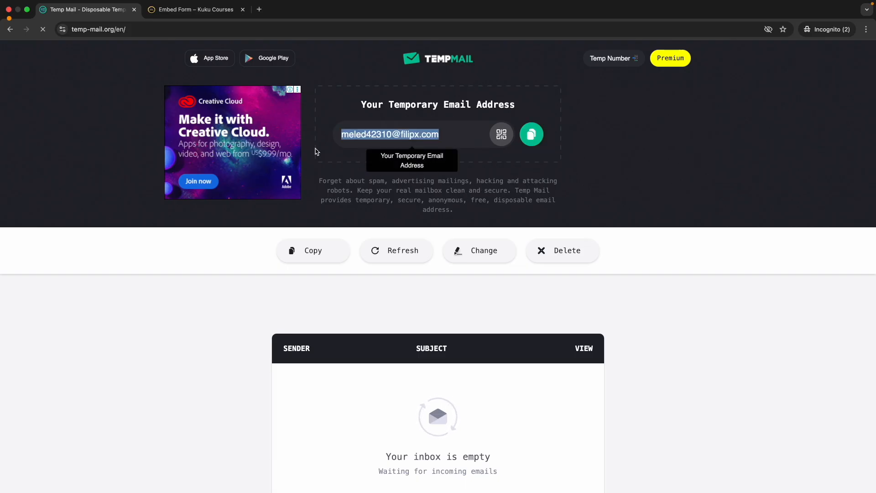
pyautogui.click(196, 9)
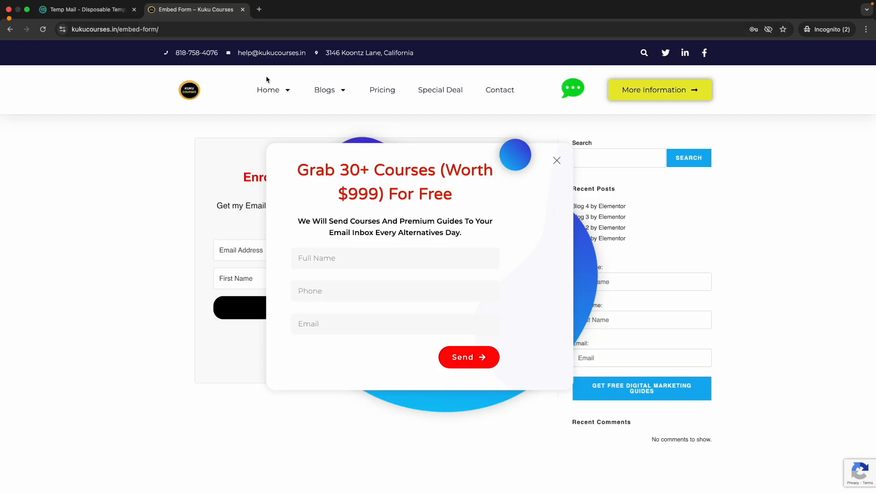
pyautogui.click(557, 162)
pyautogui.click(227, 257)
pyautogui.press('super+v')
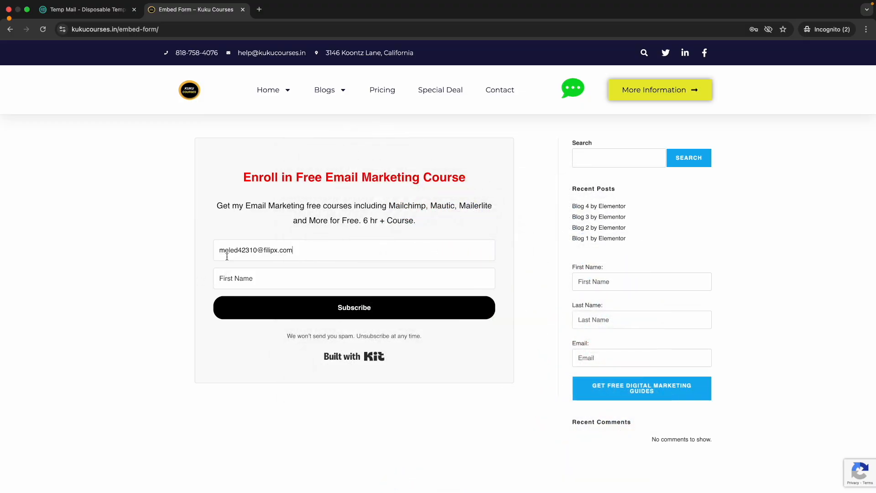
pyautogui.click(242, 277)
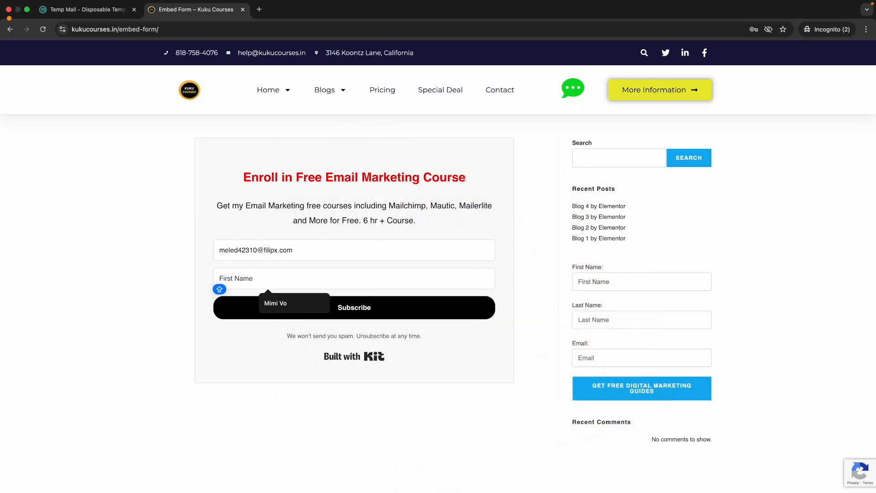
pyautogui.write('Me')
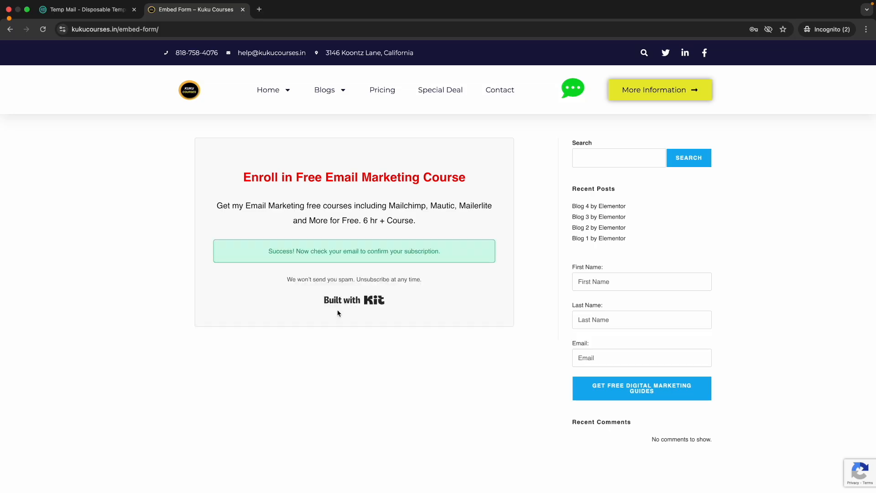
pyautogui.moveTo(307, 248); pyautogui.dragTo(422, 248)
pyautogui.click(375, 251)
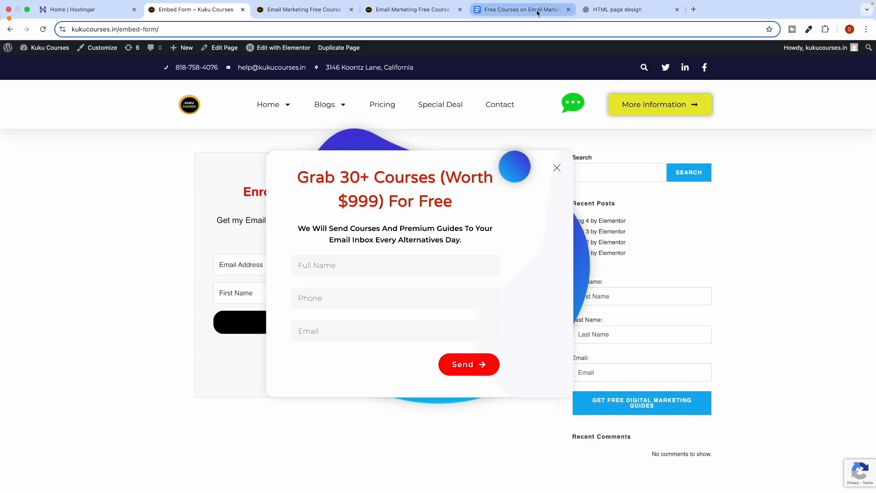
# Open the Free EM Courses - Embed Form settings and review its success message text.
pyautogui.hotkey('ctrl', 'Left')
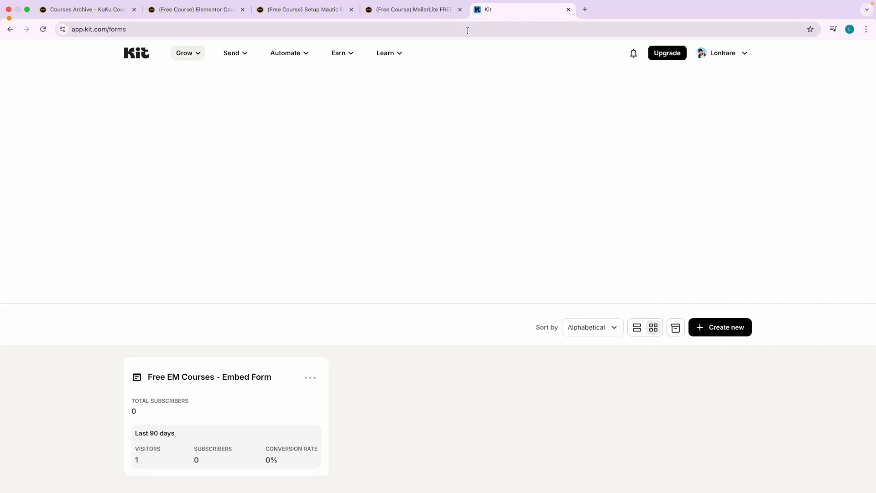
pyautogui.scroll(-1, 150, 351)
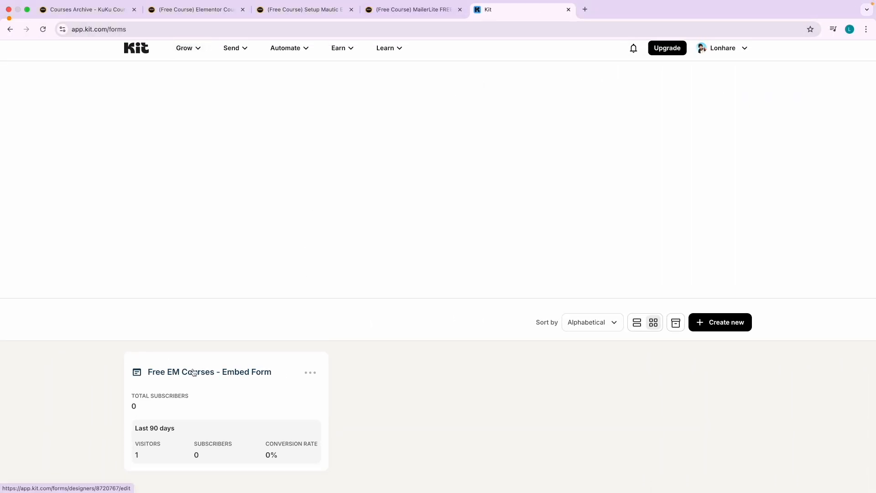
pyautogui.click(178, 369)
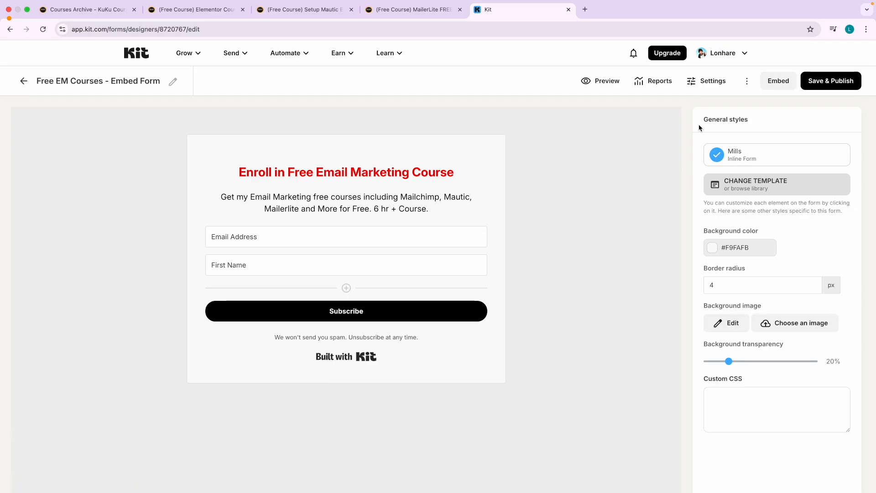
pyautogui.click(701, 85)
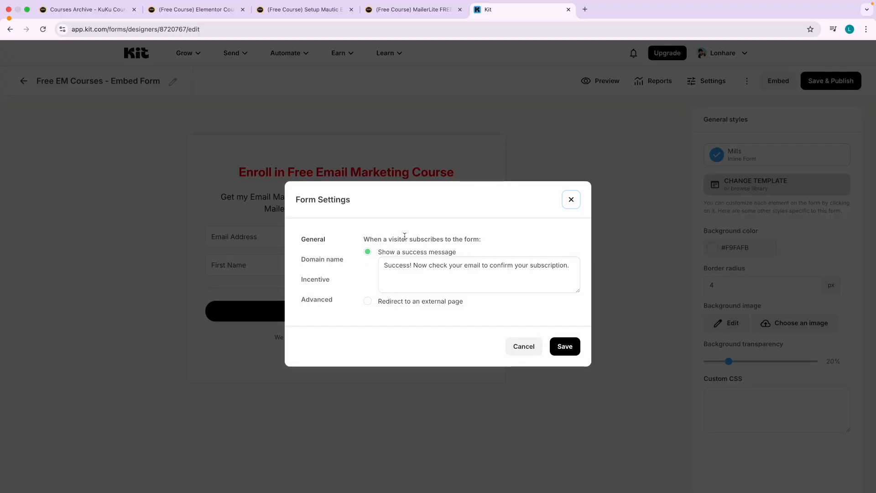
pyautogui.moveTo(390, 265); pyautogui.dragTo(567, 267)
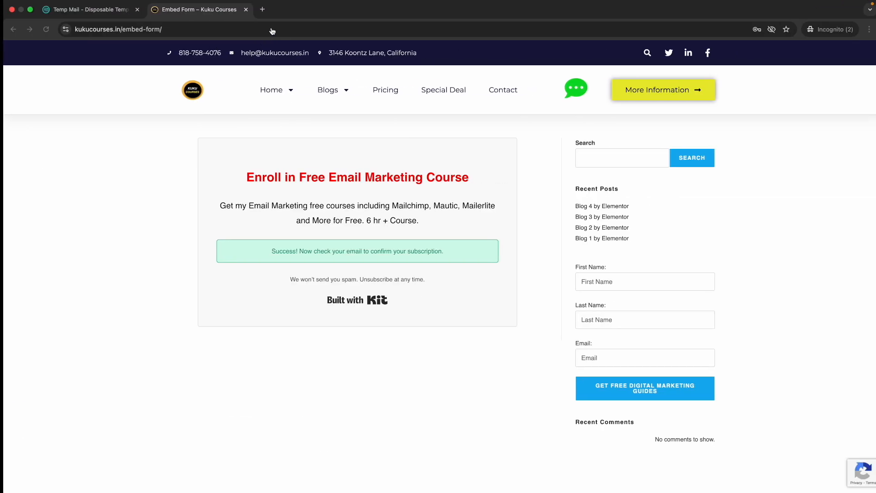
pyautogui.click(114, 13)
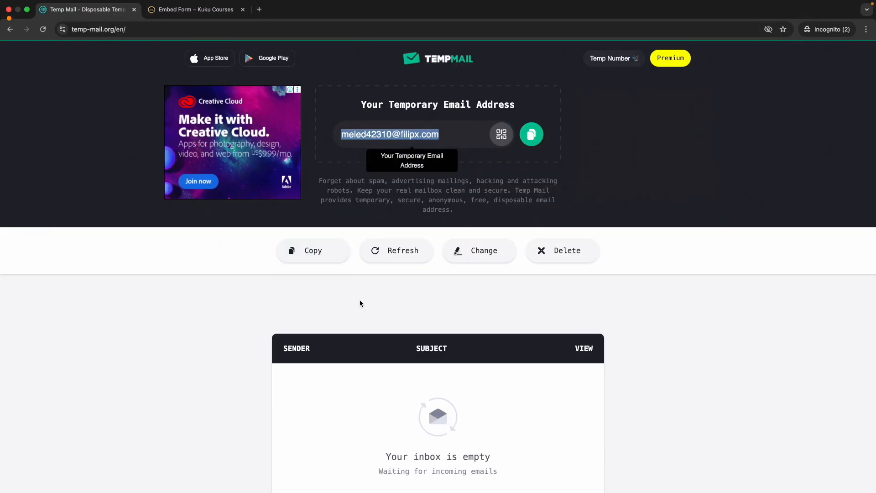
pyautogui.scroll(-3, 407, 310)
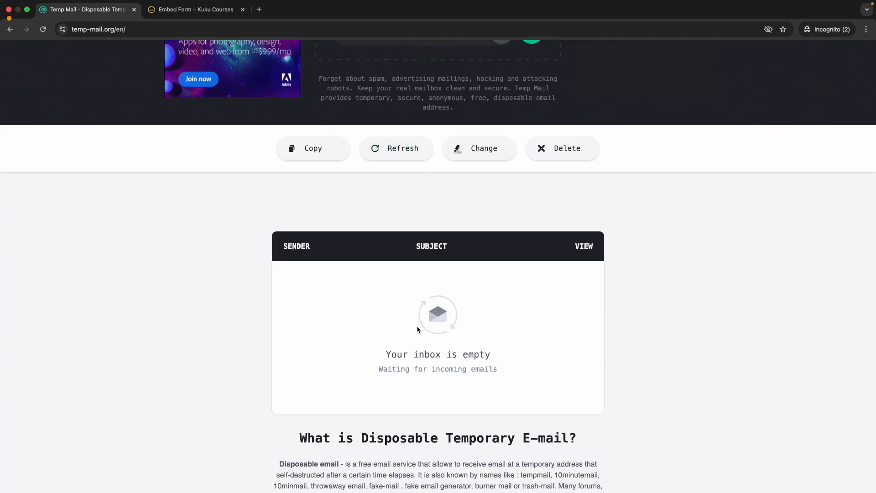
pyautogui.scroll(3, 400, 222)
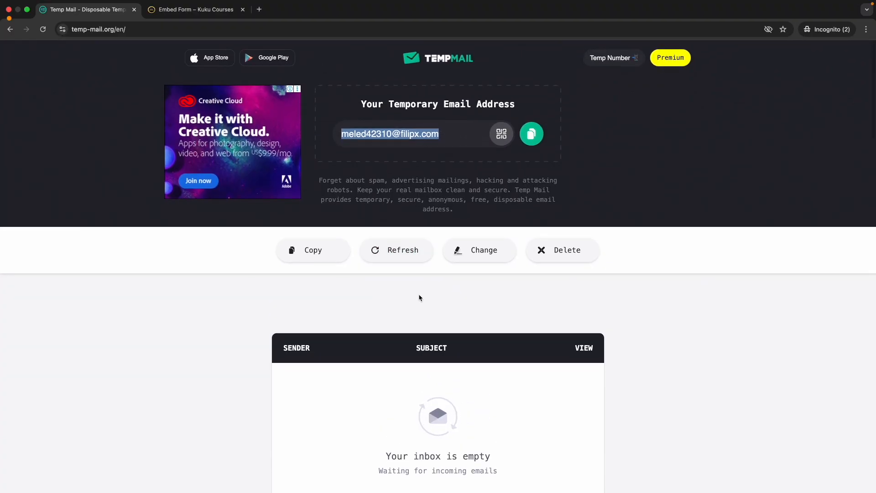
pyautogui.scroll(-2, 418, 297)
pyautogui.scroll(-1, 417, 348)
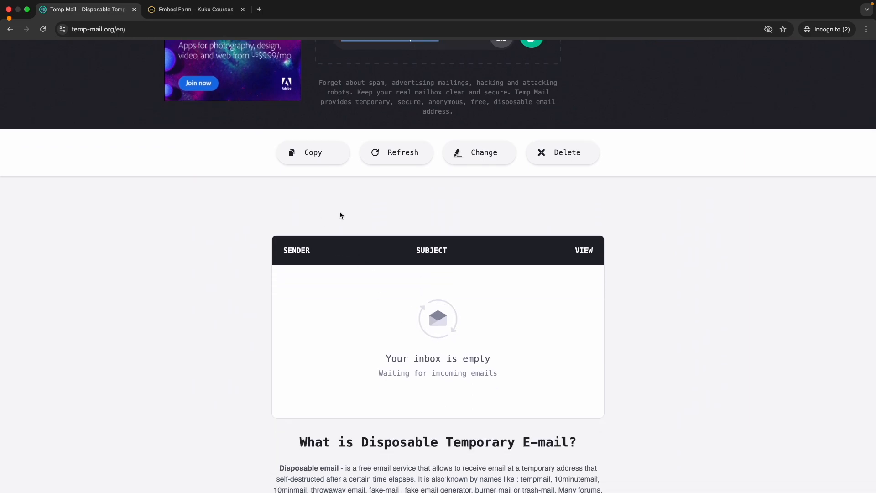
pyautogui.scroll(3, 340, 215)
pyautogui.scroll(-1, 340, 215)
pyautogui.click(213, 11)
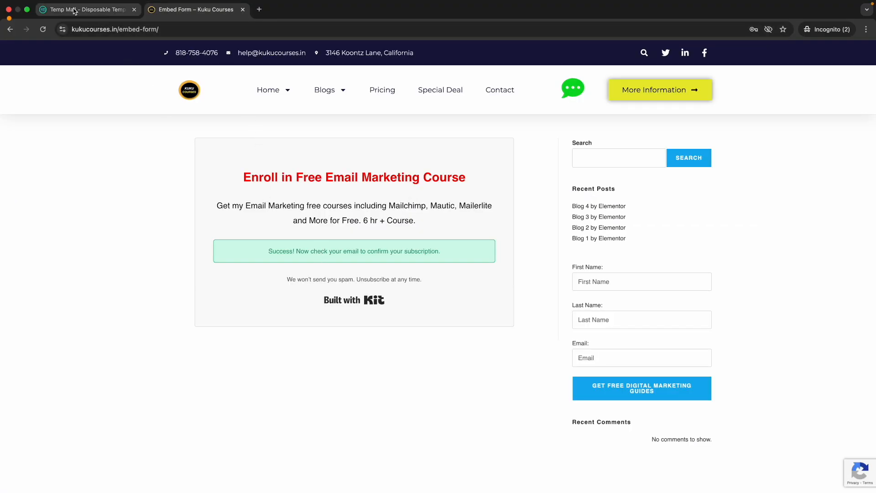
pyautogui.click(116, 9)
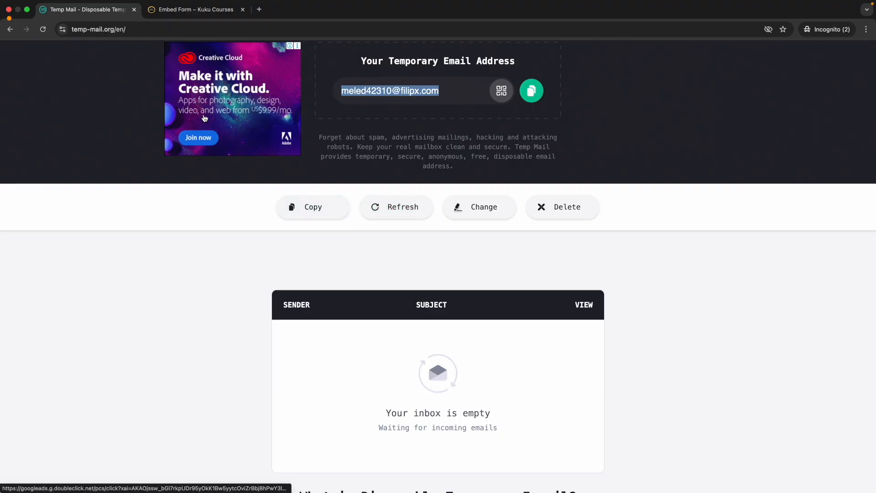
pyautogui.hotkey('ctrl', 'Left')
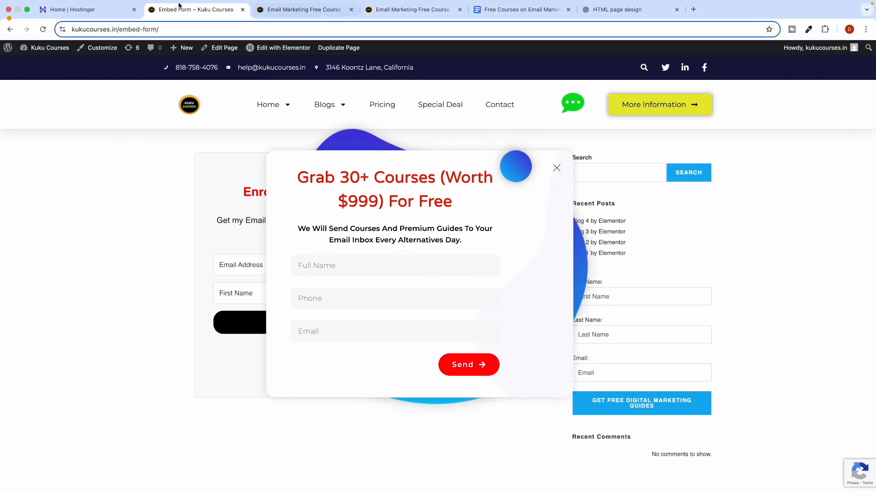
# Close Form Settings and check the pending Gmail sender address under Account Settings > Email.
pyautogui.click(513, 10)
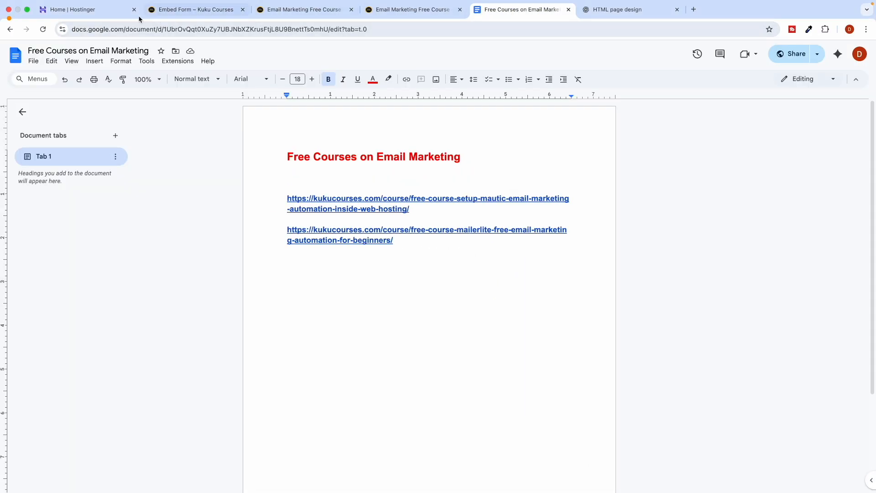
pyautogui.hotkey('ctrl', 'Left')
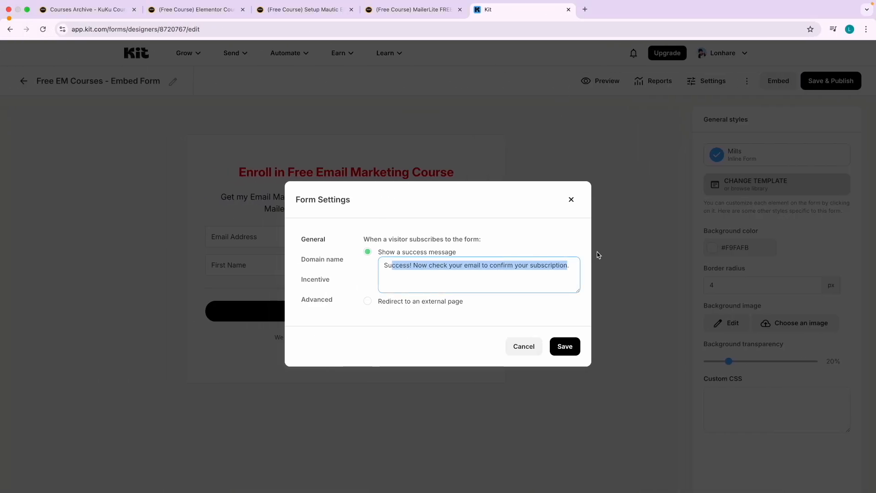
pyautogui.click(570, 200)
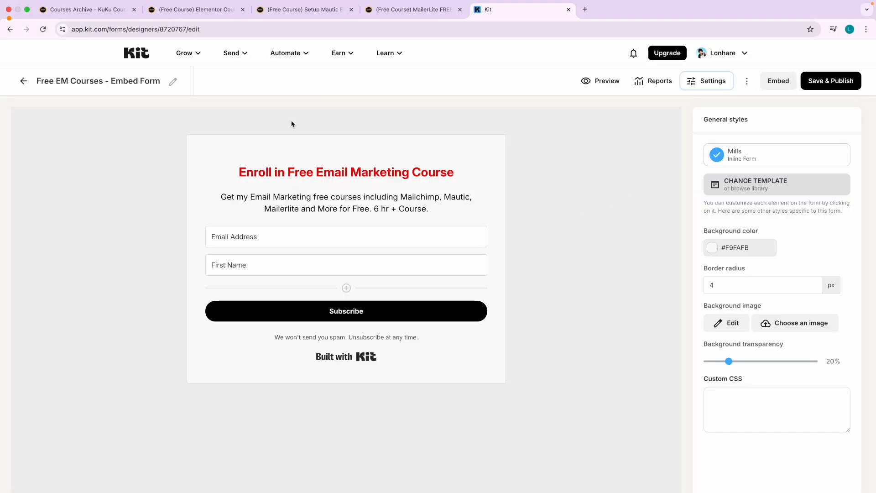
pyautogui.click(715, 54)
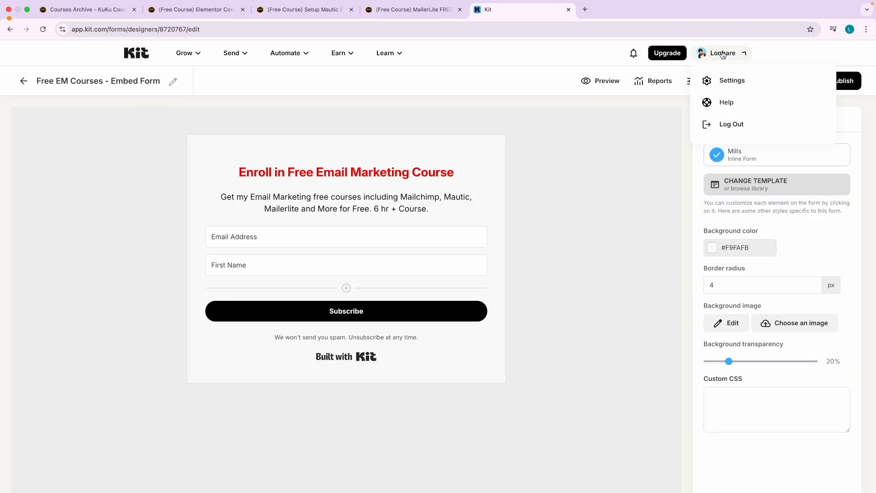
pyautogui.click(728, 86)
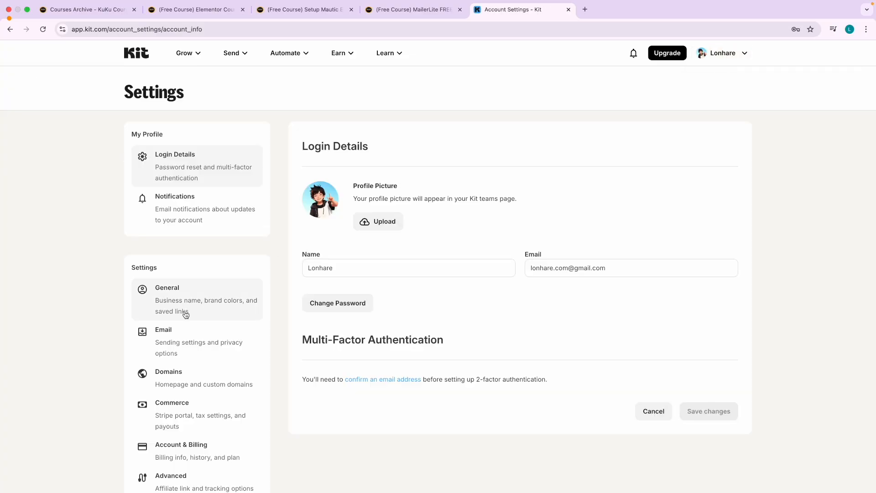
pyautogui.click(222, 343)
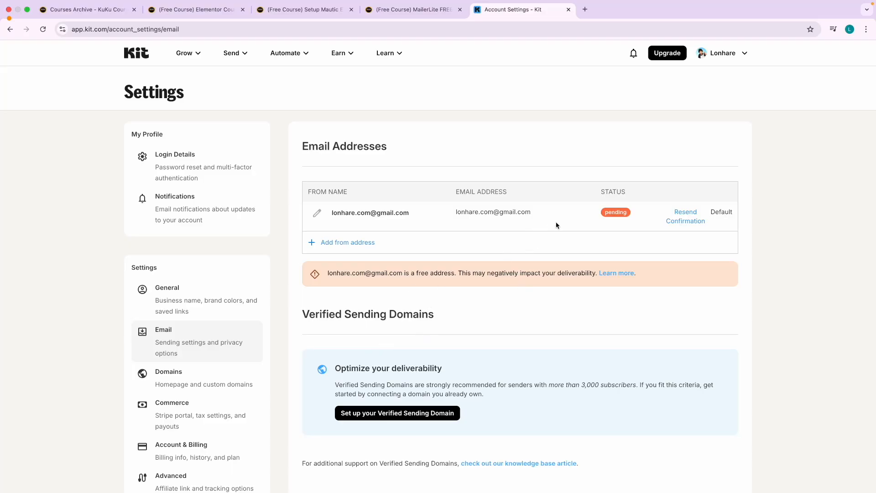
pyautogui.moveTo(425, 214); pyautogui.dragTo(499, 212)
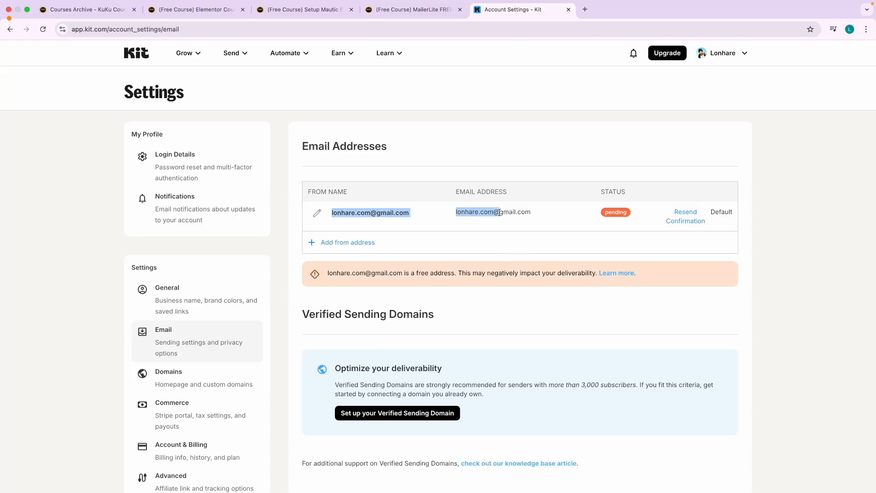
pyautogui.doubleClick(500, 213)
pyautogui.click(585, 9)
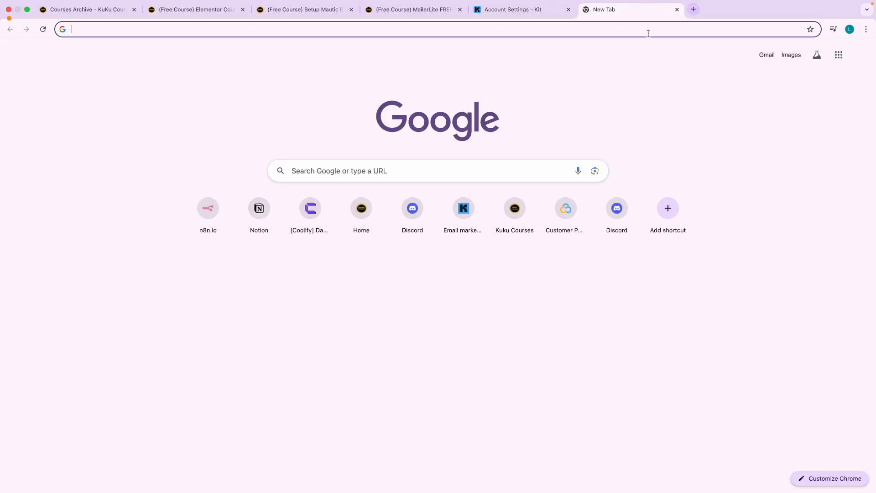
# Verify the Kit account email from the 'Confirm your Kit account' message in Gmail.
pyautogui.click(770, 60)
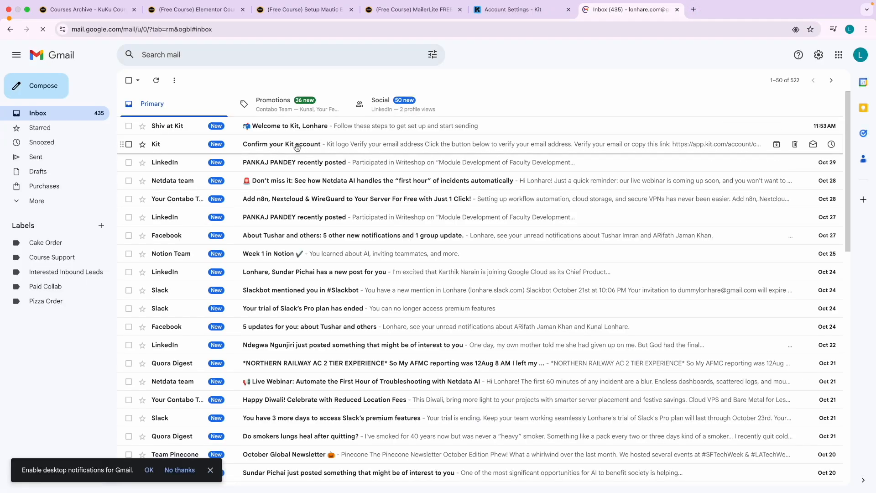
pyautogui.click(298, 145)
pyautogui.click(414, 314)
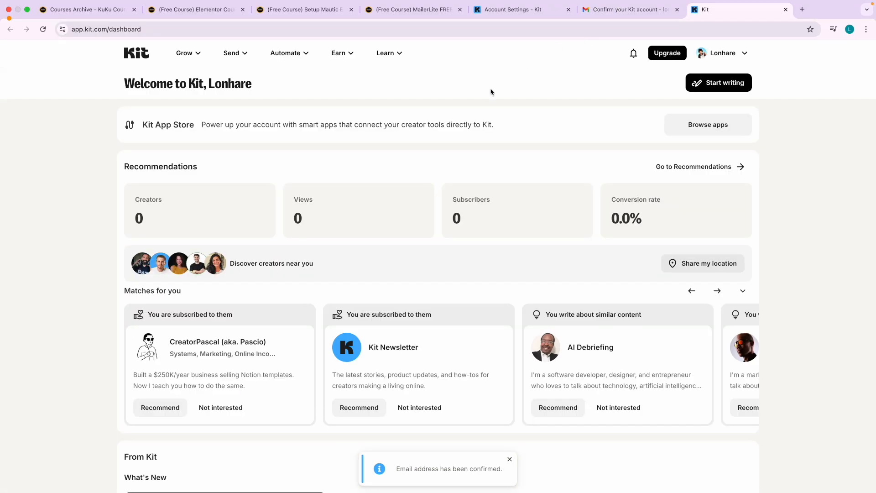
pyautogui.hotkey('ctrl', 'Right')
pyautogui.hotkey('ctrl', 'Right')
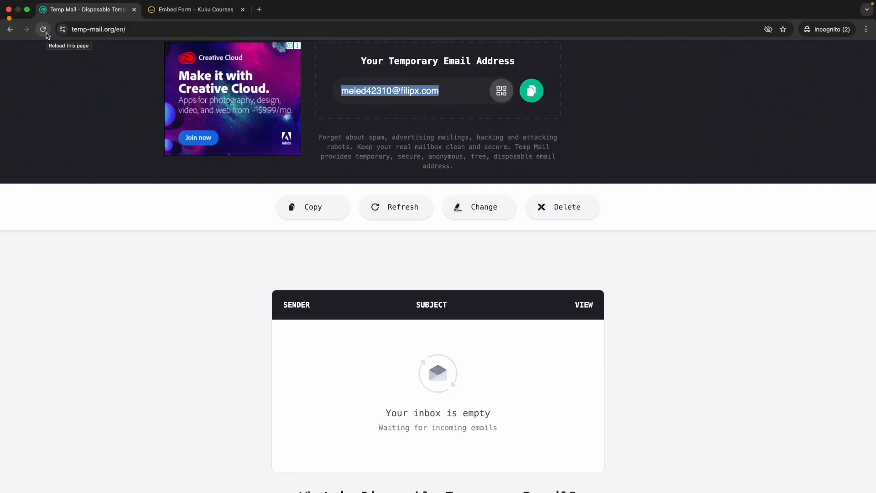
# Submit another test sign-up with the Temp Mail address and first name 'Me', then check the inbox.
pyautogui.click(531, 90)
pyautogui.click(178, 10)
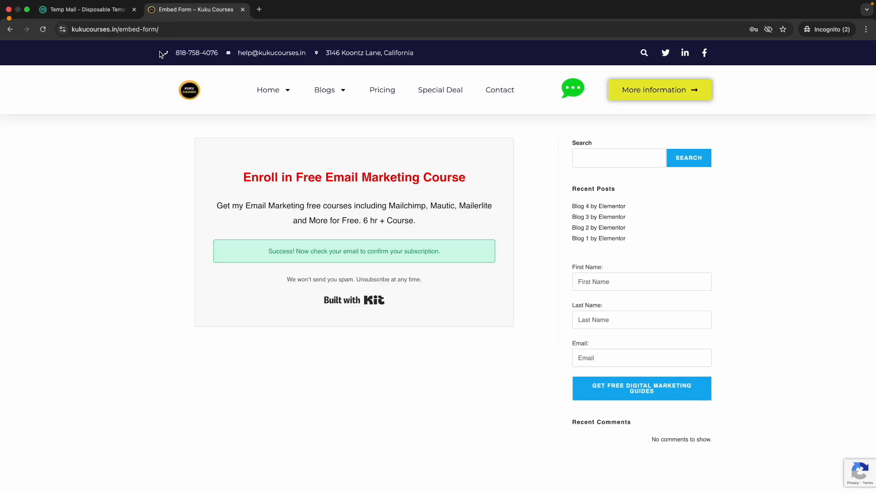
pyautogui.click(49, 28)
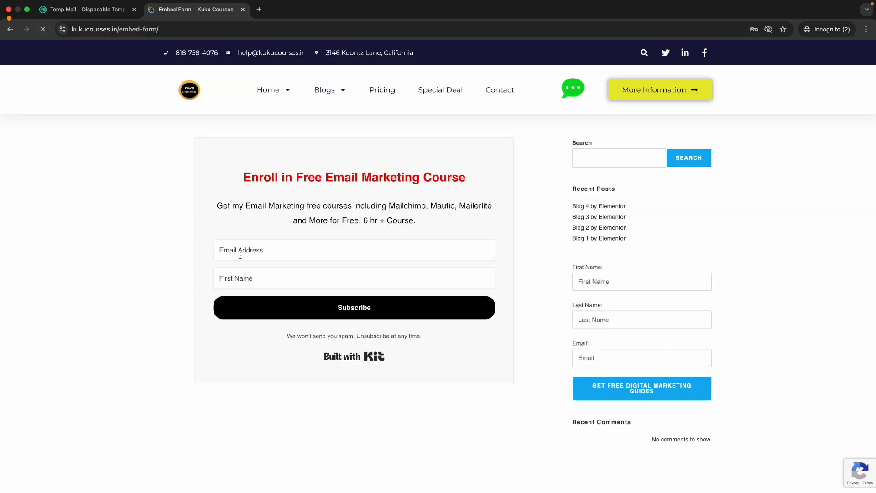
pyautogui.click(240, 255)
pyautogui.press('super+v')
pyautogui.click(239, 276)
pyautogui.write('Me')
pyautogui.click(358, 292)
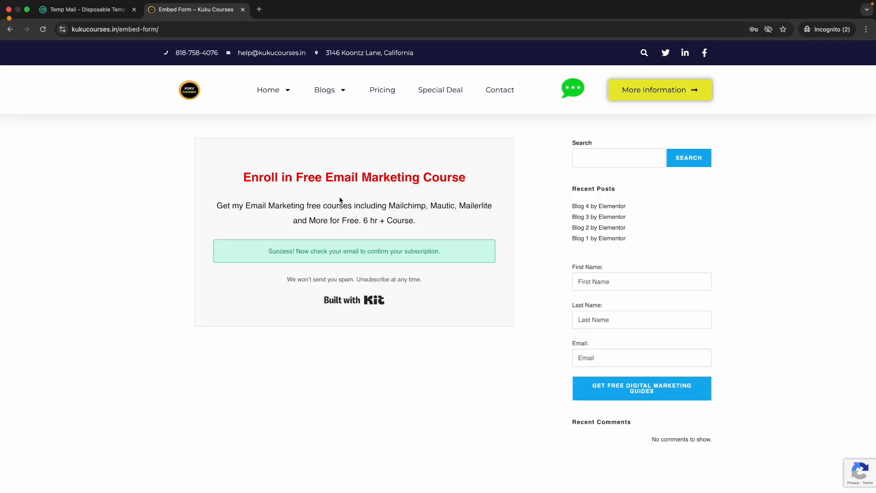
pyautogui.moveTo(296, 252); pyautogui.dragTo(383, 252)
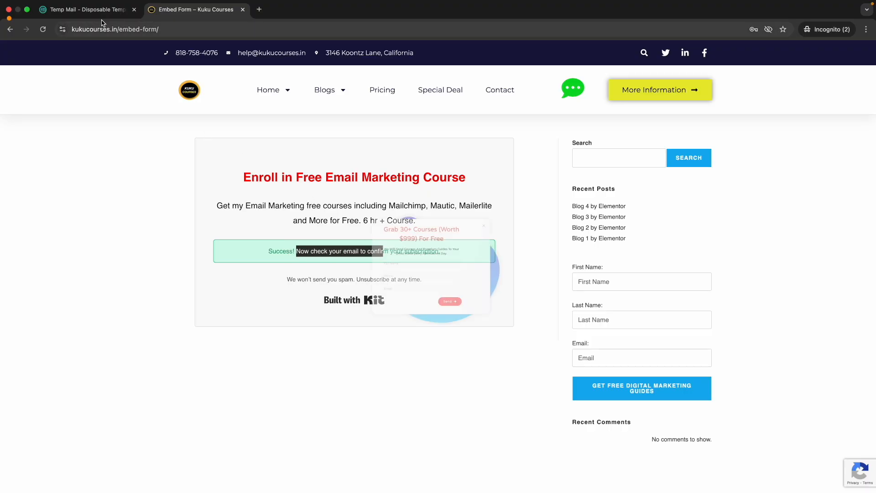
pyautogui.click(93, 13)
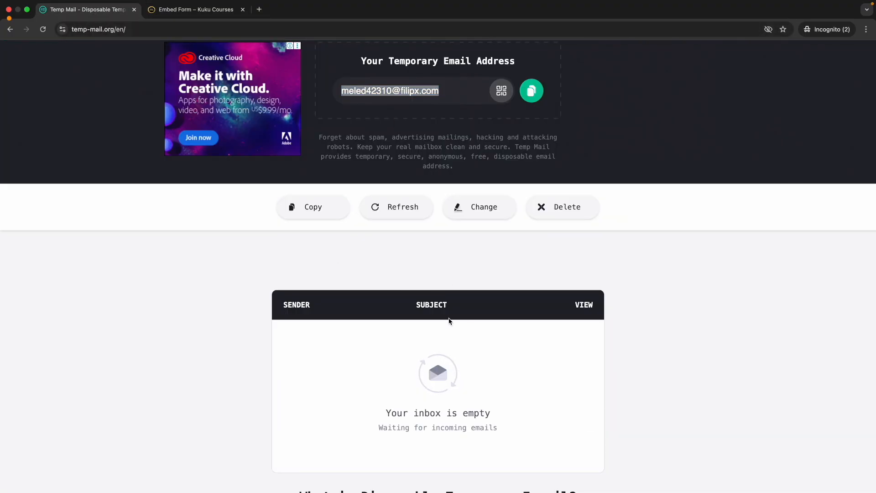
pyautogui.click(416, 345)
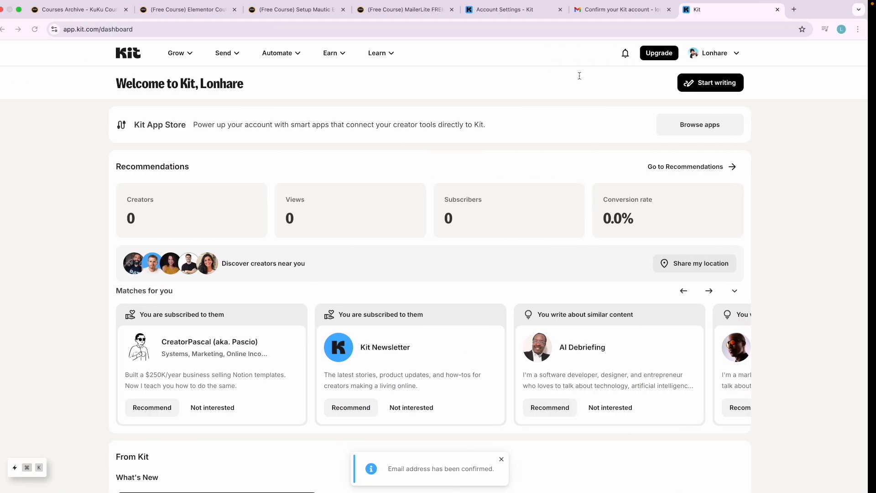
# Check in Account Settings > Email that the Gmail sender is confirmed and default.
pyautogui.click(733, 53)
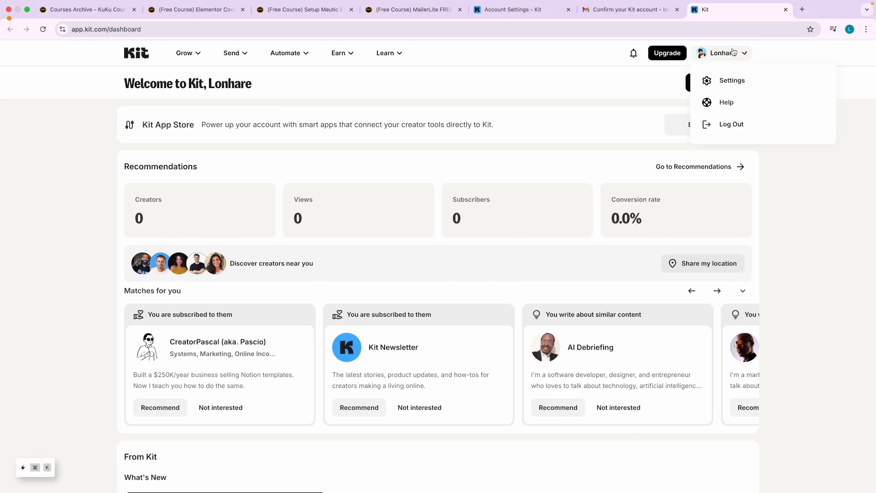
pyautogui.click(728, 88)
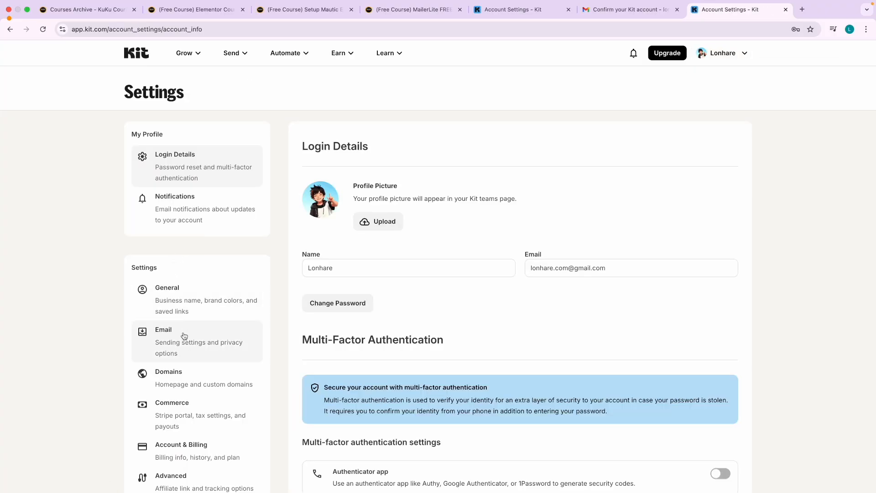
pyautogui.click(240, 332)
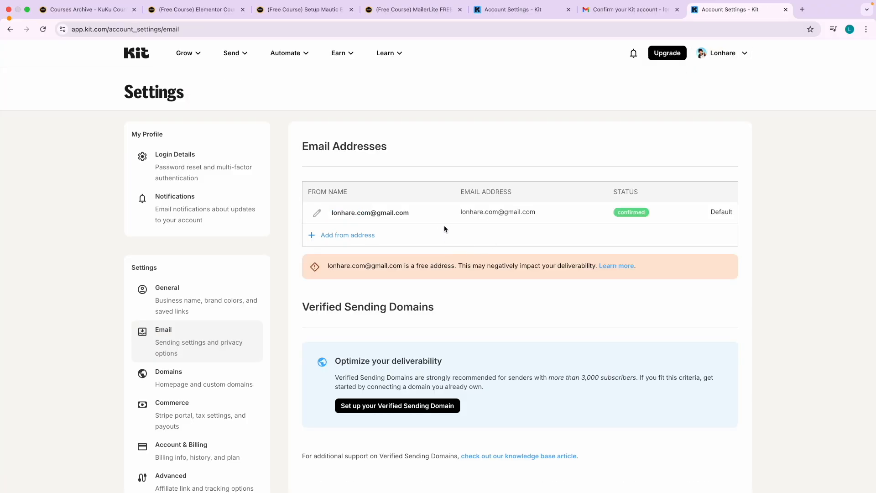
pyautogui.scroll(5, 576, 253)
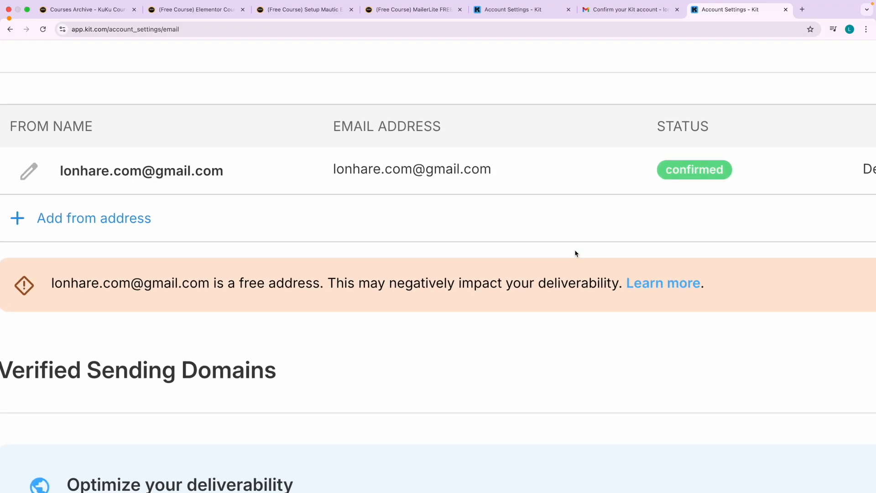
pyautogui.scroll(-2, 576, 254)
pyautogui.scroll(-4, 576, 253)
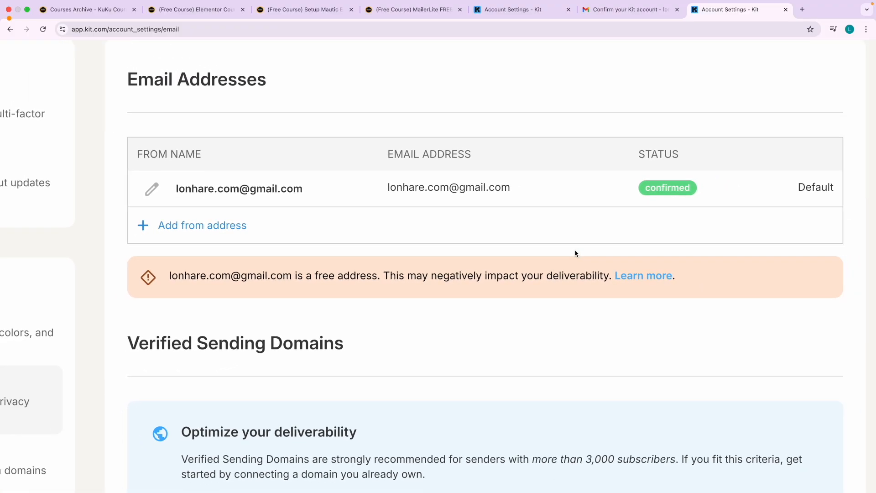
# Recheck the Temp Mail inbox, which still has no incoming email.
pyautogui.hotkey('ctrl', 'Right')
pyautogui.hotkey('ctrl', 'Right')
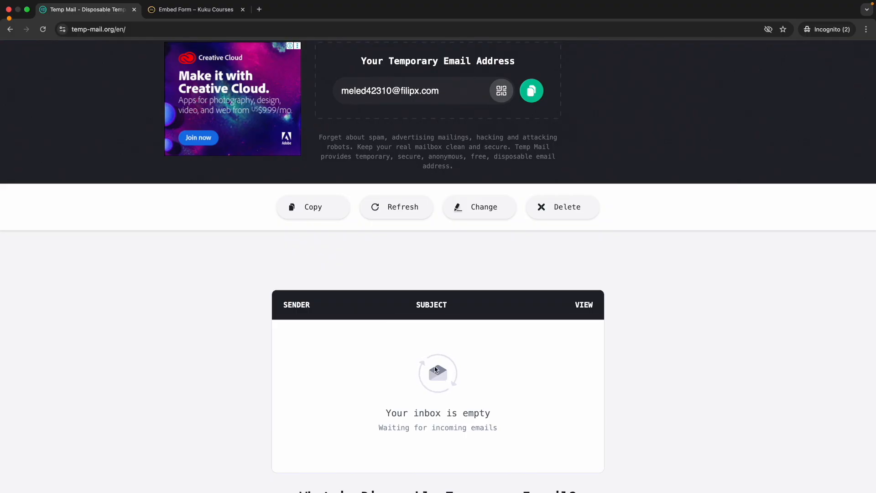
pyautogui.scroll(-1, 434, 369)
pyautogui.tripleClick(435, 346)
pyautogui.click(428, 305)
pyautogui.scroll(2, 460, 291)
pyautogui.hotkey('ctrl', 'Left')
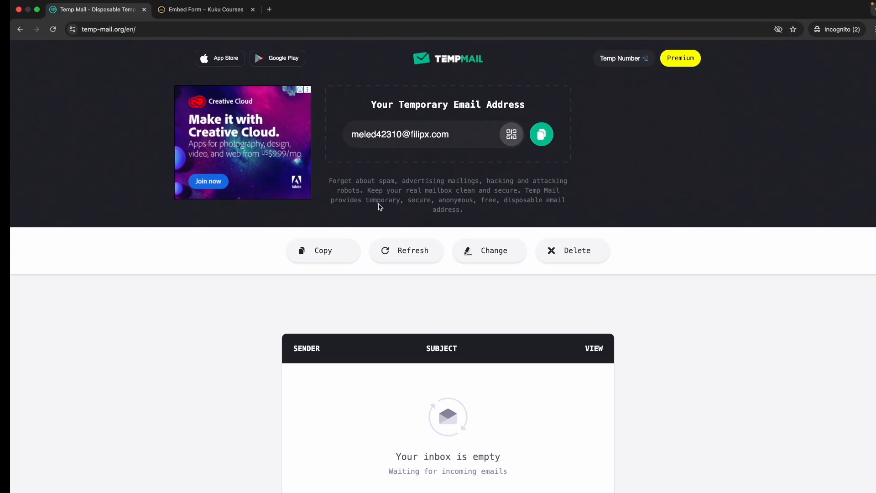
pyautogui.hotkey('ctrl', 'Left')
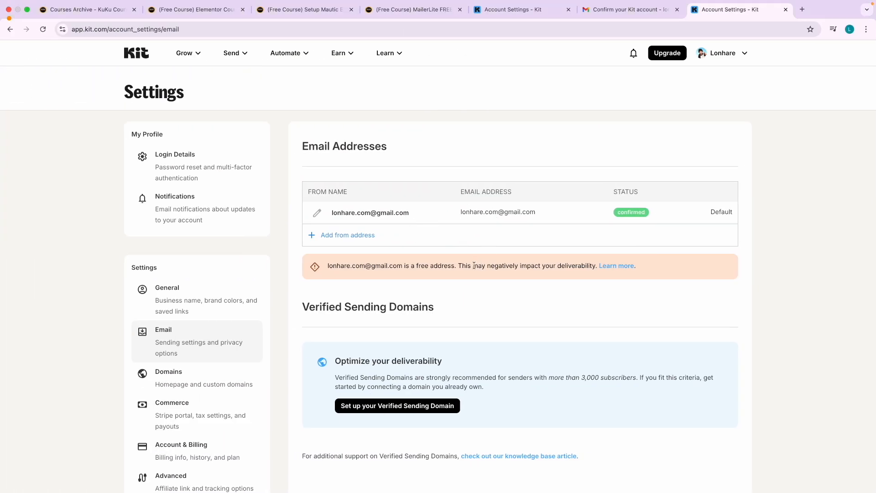
pyautogui.hotkey('ctrl', 'Right')
pyautogui.hotkey('ctrl', 'Right')
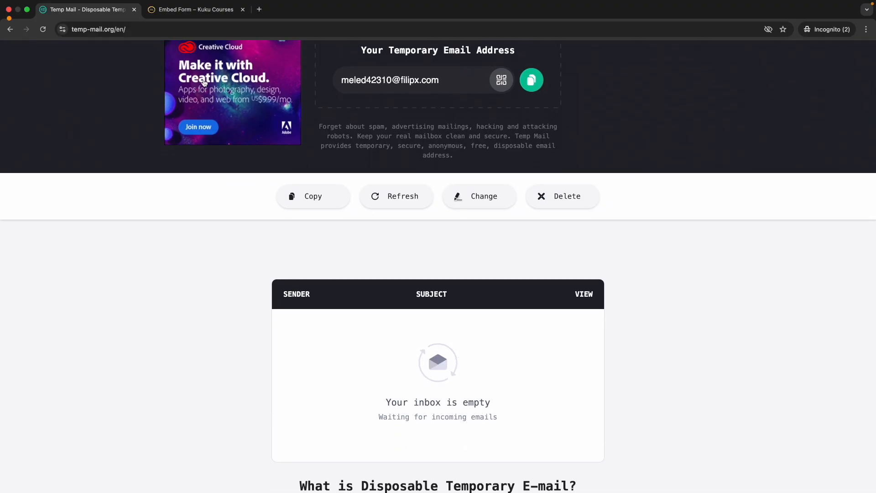
pyautogui.hotkey('ctrl', 'Left')
pyautogui.hotkey('ctrl', 'Left')
pyautogui.click(182, 55)
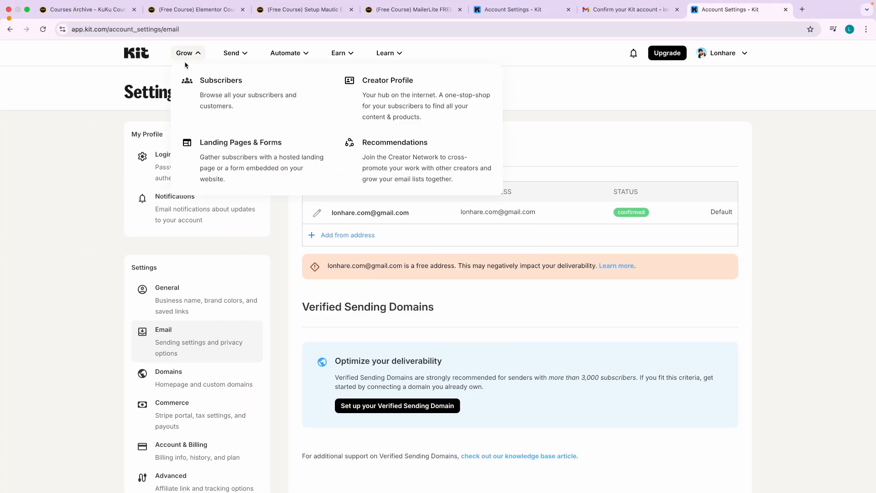
# Review the incentive email redirect URL in the Free EM Courses - Embed Form settings.
pyautogui.click(234, 156)
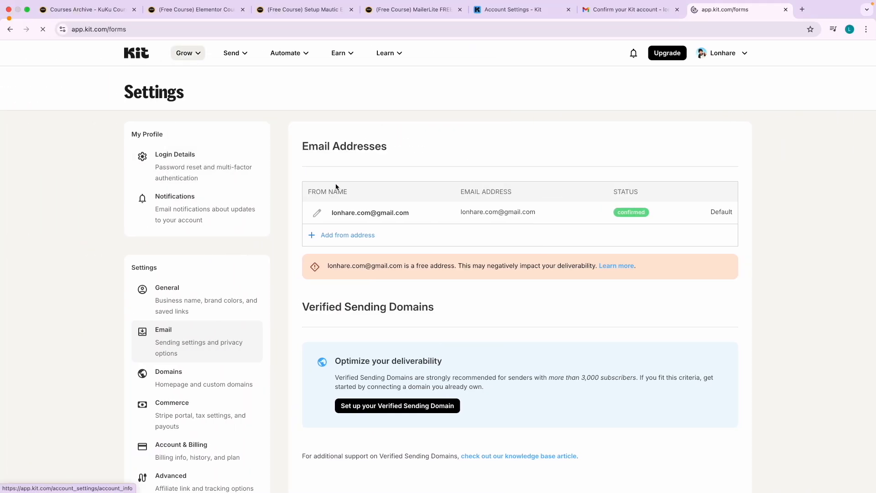
pyautogui.click(172, 376)
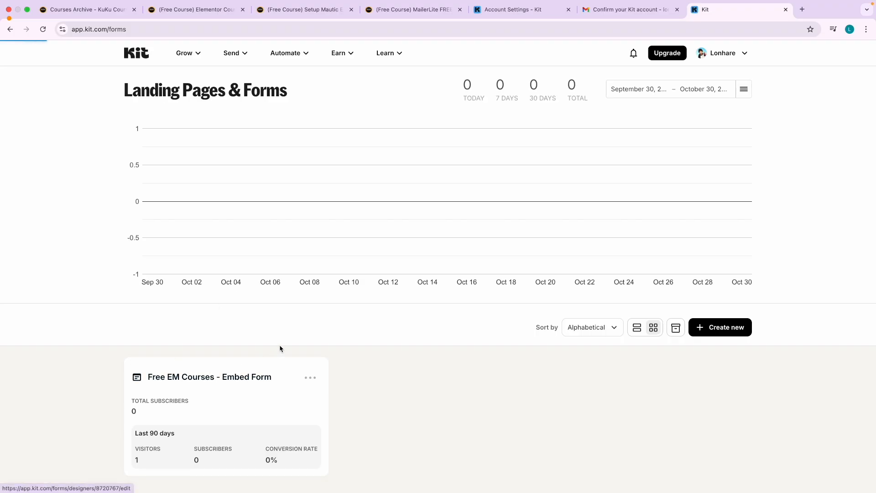
pyautogui.click(715, 82)
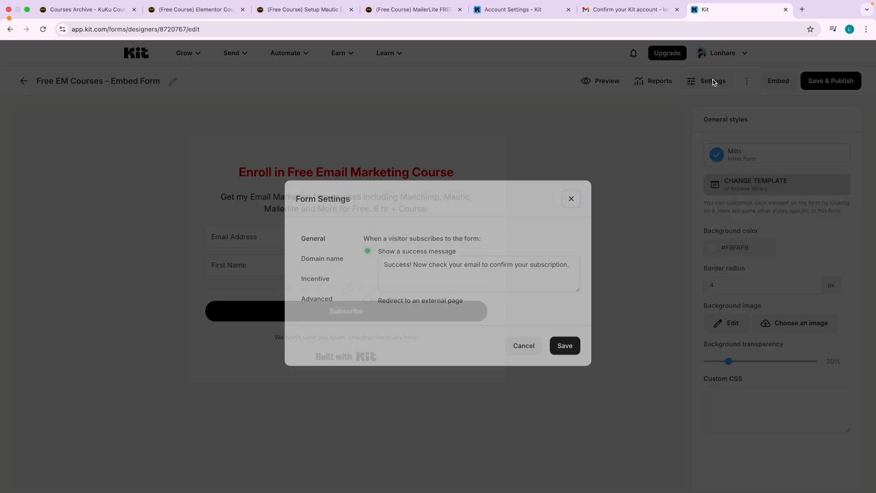
pyautogui.click(309, 280)
pyautogui.tripleClick(412, 337)
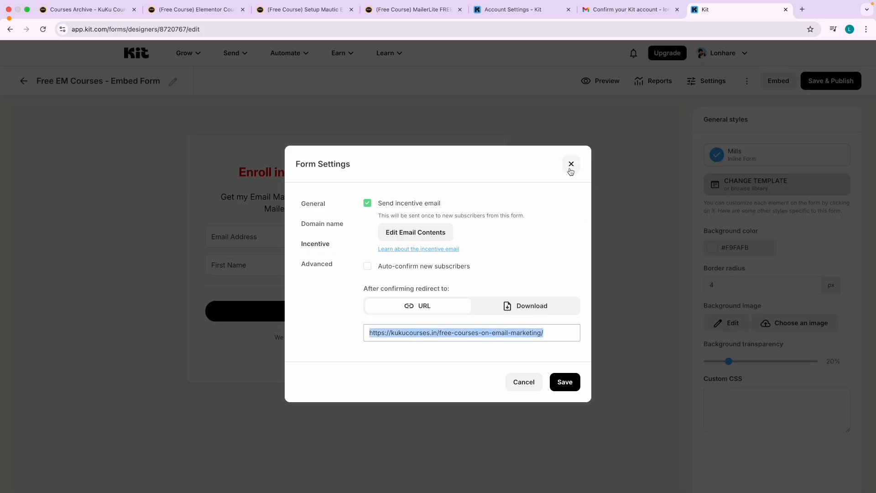
pyautogui.click(570, 166)
# Return to the Kit dashboard and look over it.
pyautogui.click(134, 56)
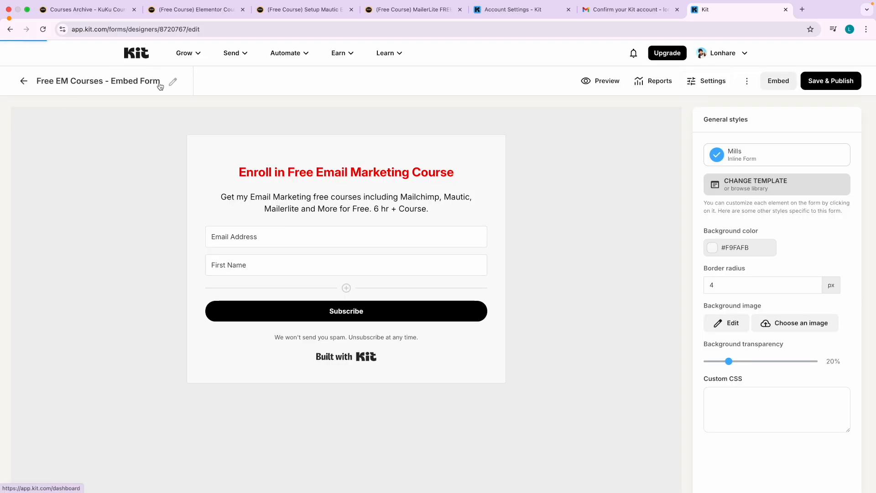
pyautogui.scroll(-4, 261, 247)
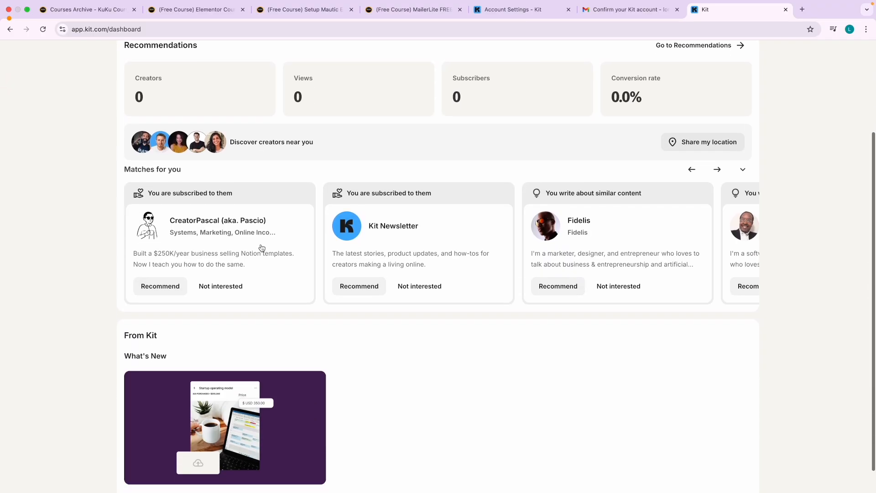
pyautogui.scroll(5, 218, 338)
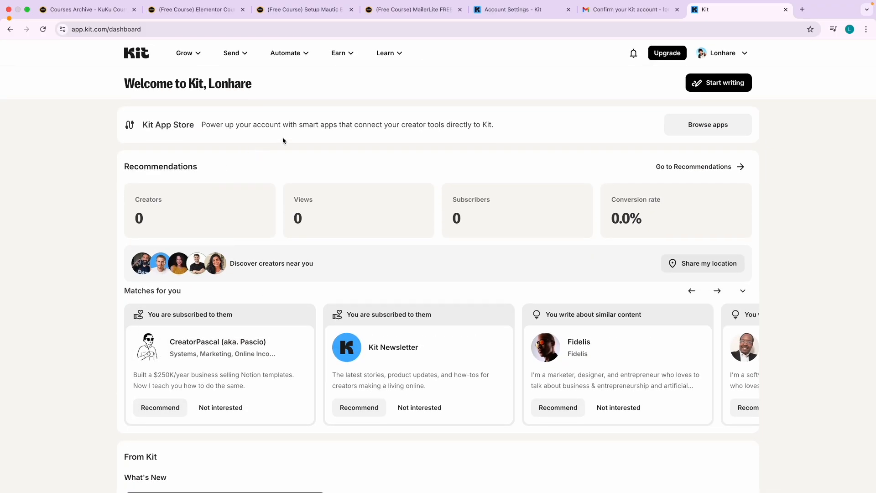
pyautogui.click(188, 53)
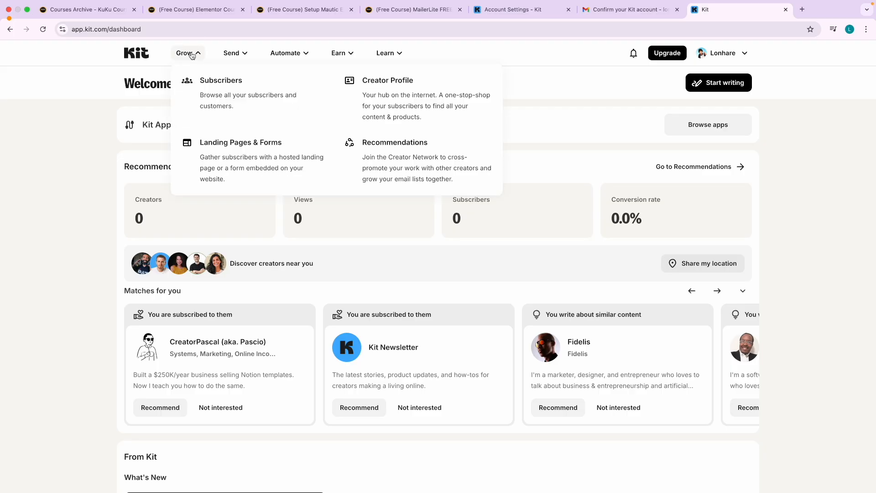
# Create a new landing page from Landing Pages & Forms and browse templates for Hyde.
pyautogui.click(152, 144)
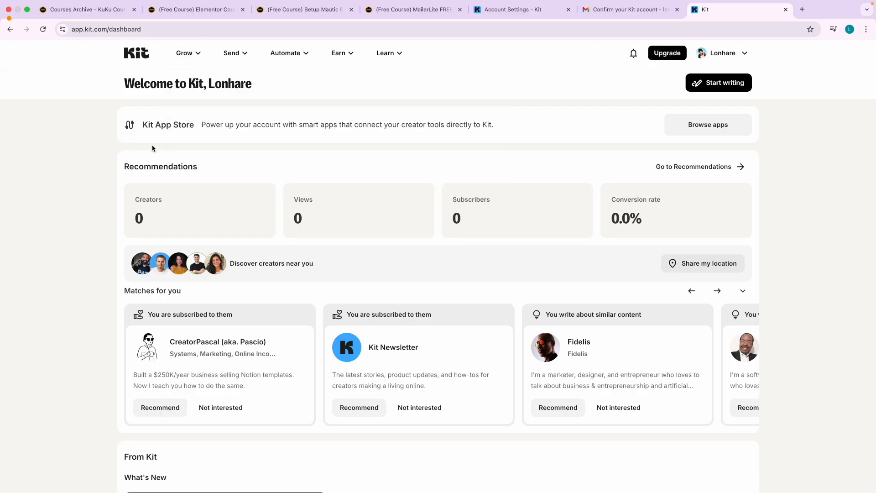
pyautogui.click(180, 62)
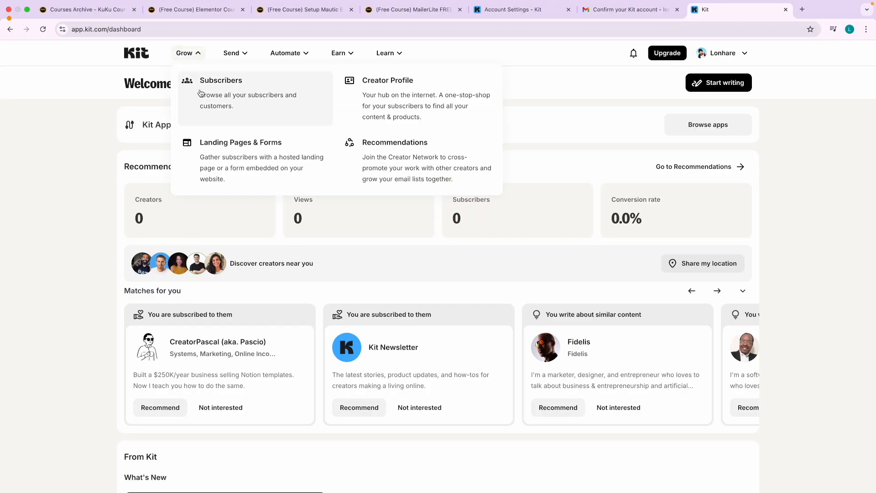
pyautogui.click(235, 146)
pyautogui.scroll(-1, 413, 349)
pyautogui.click(734, 325)
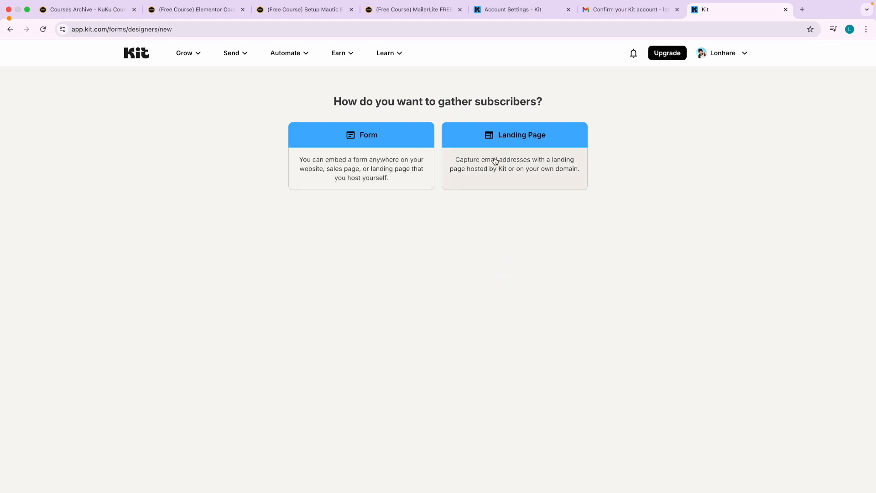
pyautogui.click(503, 164)
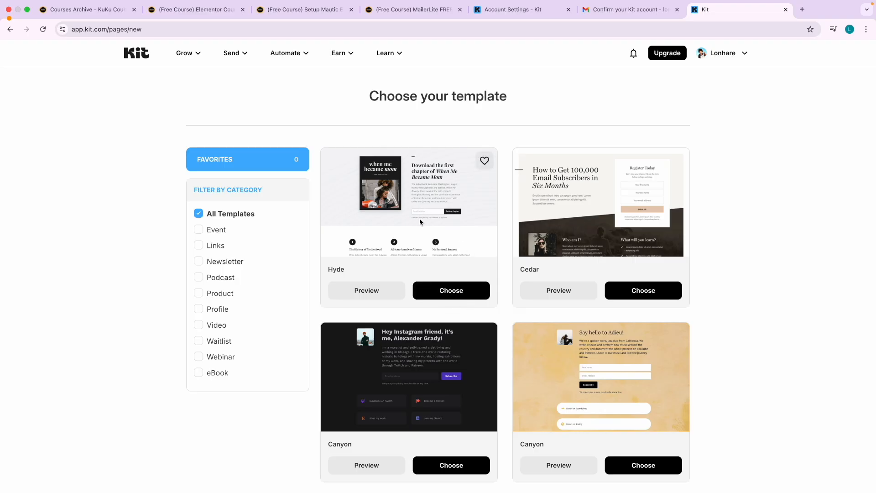
pyautogui.scroll(-8, 529, 298)
pyautogui.scroll(8, 529, 297)
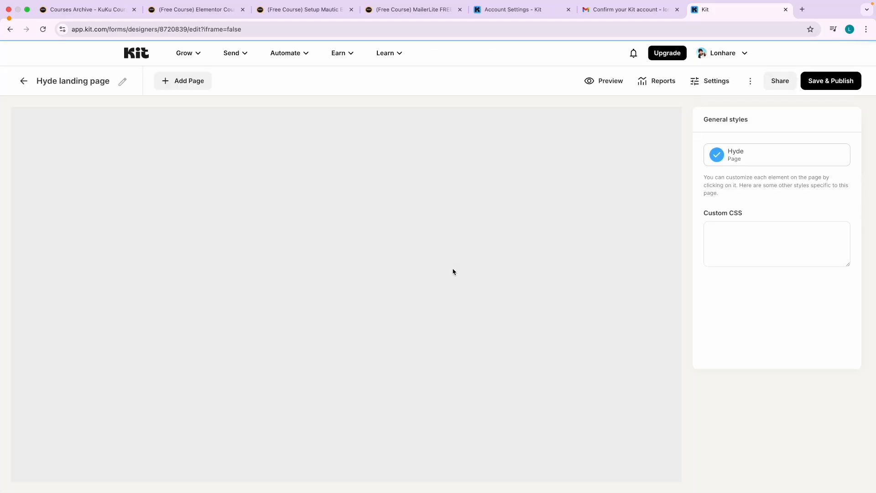
# Retitle the Hyde landing page as 'Free EM Courses - Landing Page', then move to the other window.
pyautogui.scroll(-2, 404, 318)
pyautogui.scroll(-6, 405, 318)
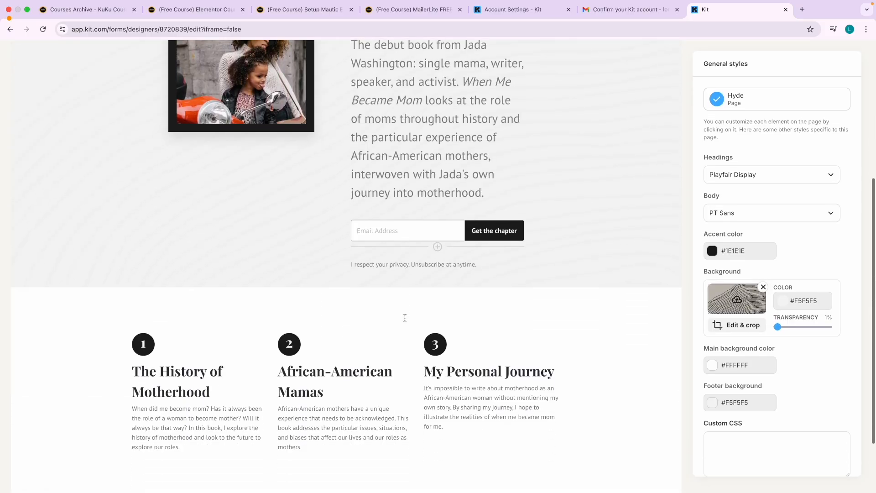
pyautogui.scroll(7, 405, 318)
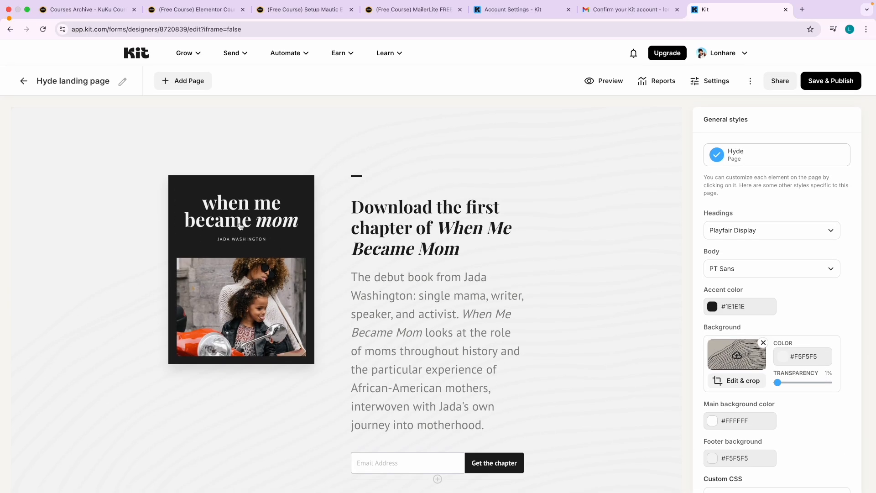
pyautogui.click(122, 83)
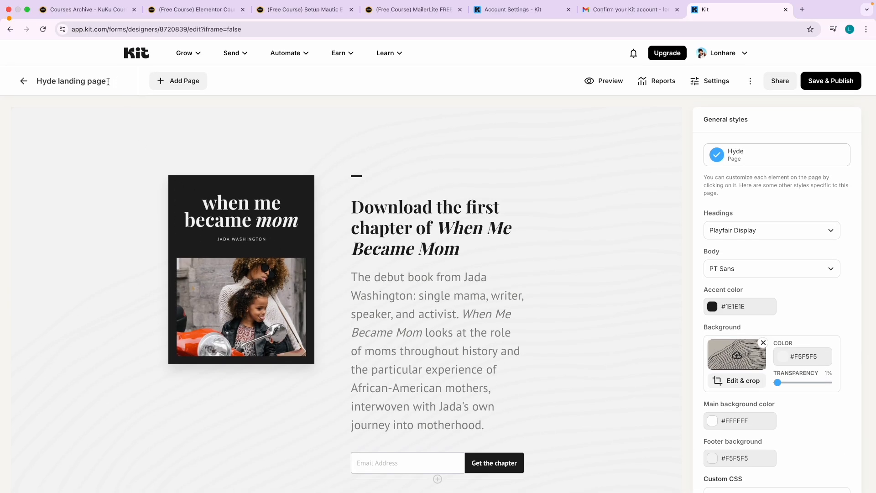
pyautogui.tripleClick(64, 80)
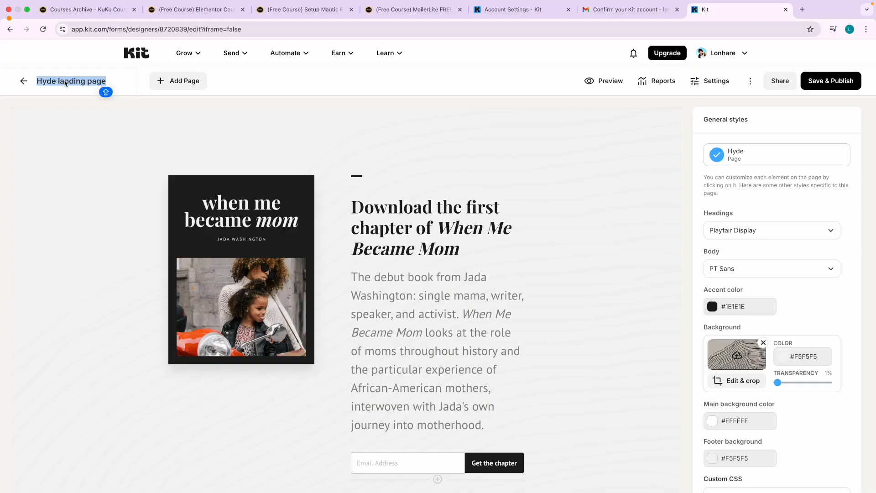
pyautogui.write('Free EM Cour')
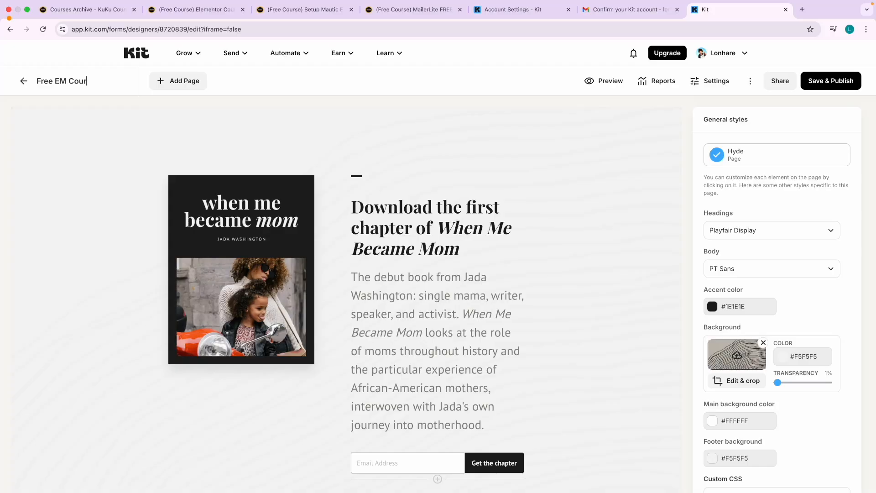
pyautogui.write('ses - Landing Page')
pyautogui.press('Return')
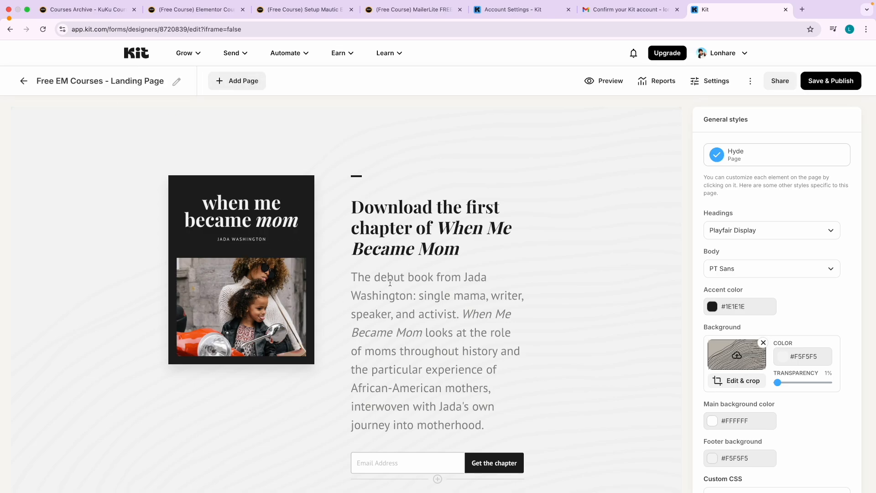
pyautogui.scroll(-8, 390, 282)
pyautogui.scroll(8, 355, 263)
pyautogui.hotkey('ctrl', 'Right')
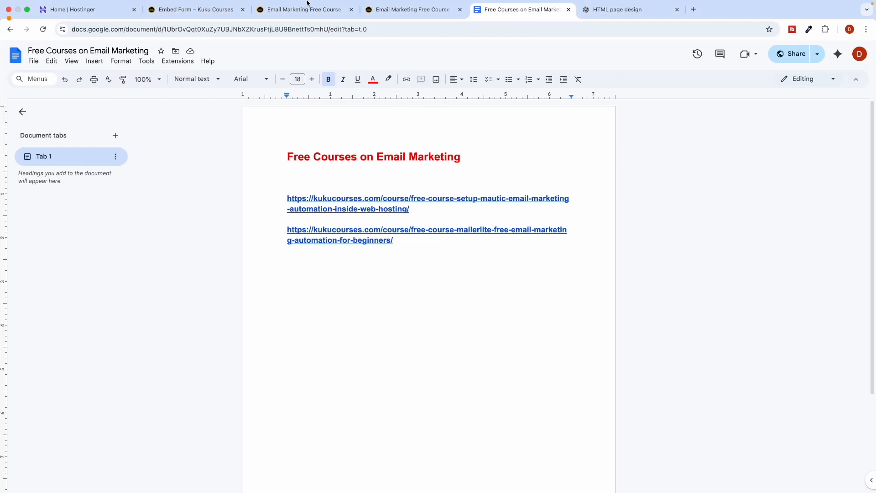
# Copy the 'Enroll in Free Email Marketing Course' heading and description into the landing page headline and subheader.
pyautogui.click(313, 10)
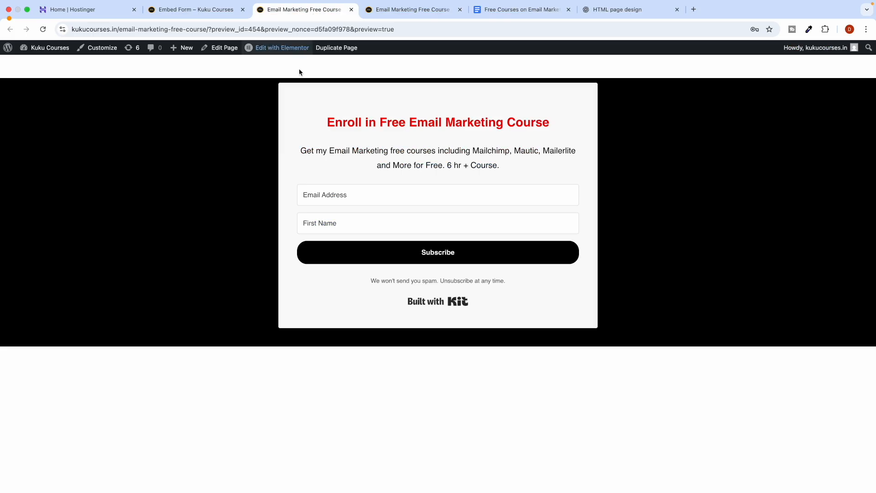
pyautogui.tripleClick(377, 123)
pyautogui.hotkey('ctrl', 'c')
pyautogui.hotkey('ctrl', 'Left')
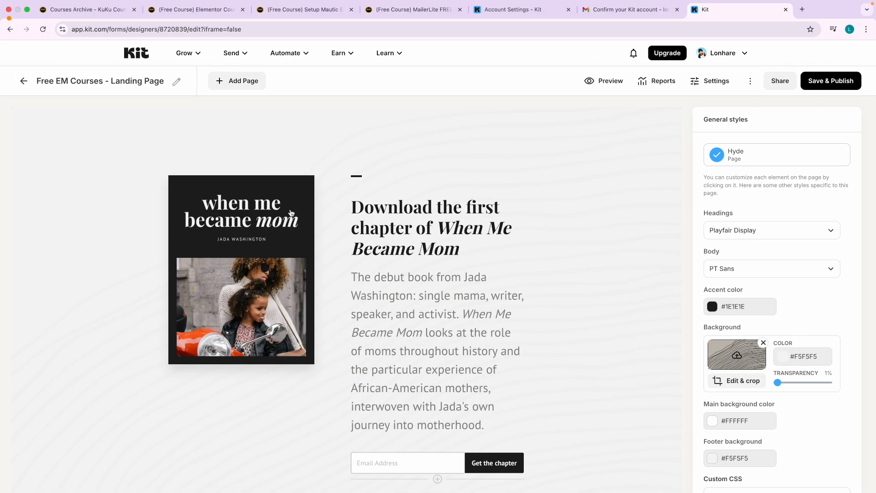
pyautogui.tripleClick(390, 222)
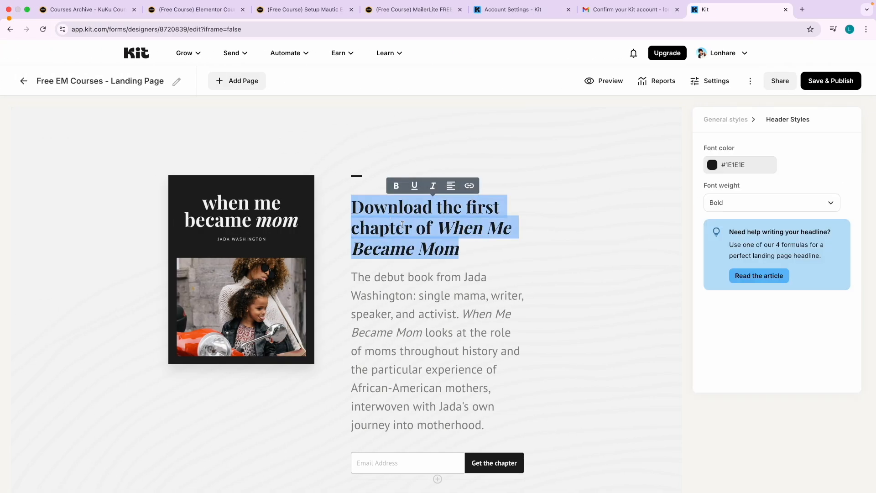
pyautogui.hotkey('ctrl', 'v')
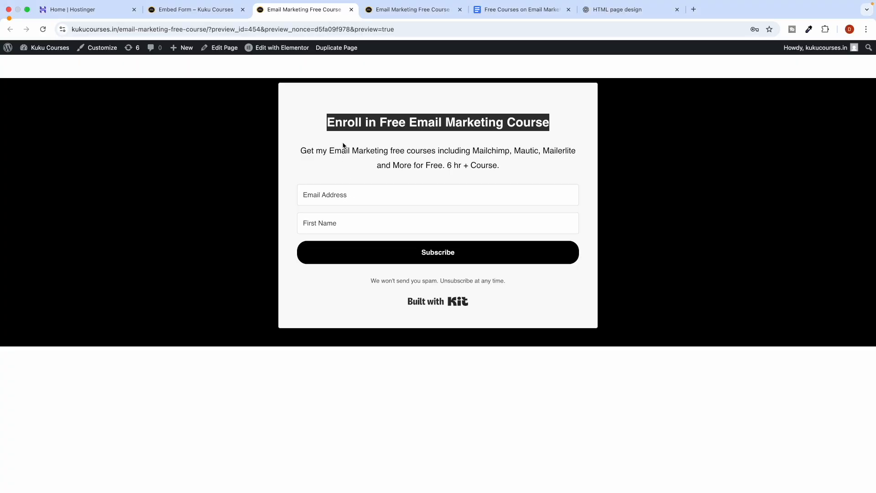
pyautogui.tripleClick(363, 148)
pyautogui.hotkey('ctrl', 'c')
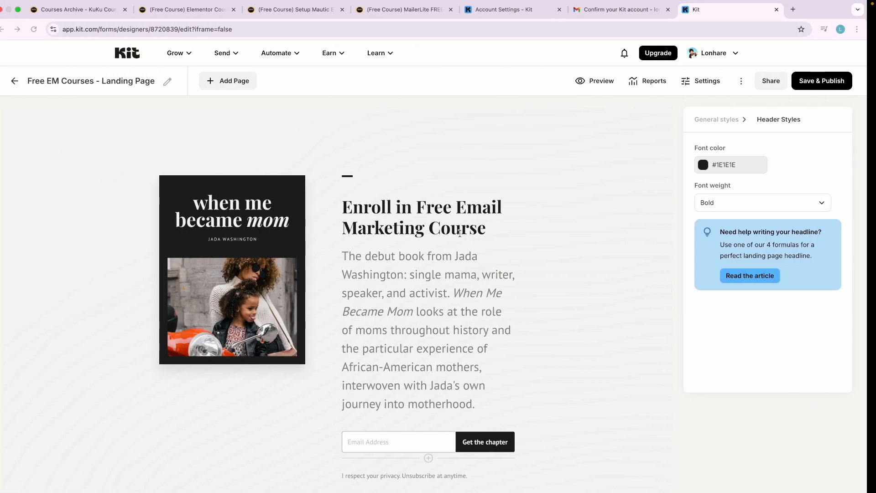
pyautogui.tripleClick(422, 268)
pyautogui.hotkey('ctrl', 'v')
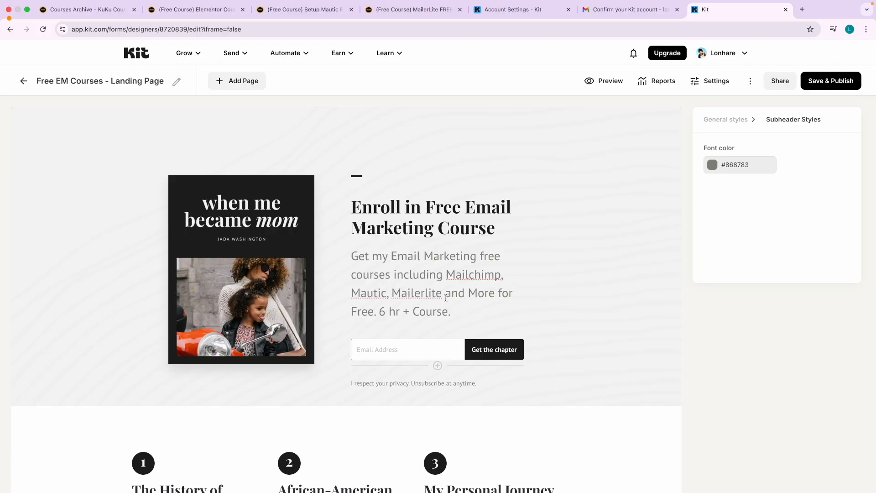
# Add a required First Name field below Email Address.
pyautogui.click(438, 365)
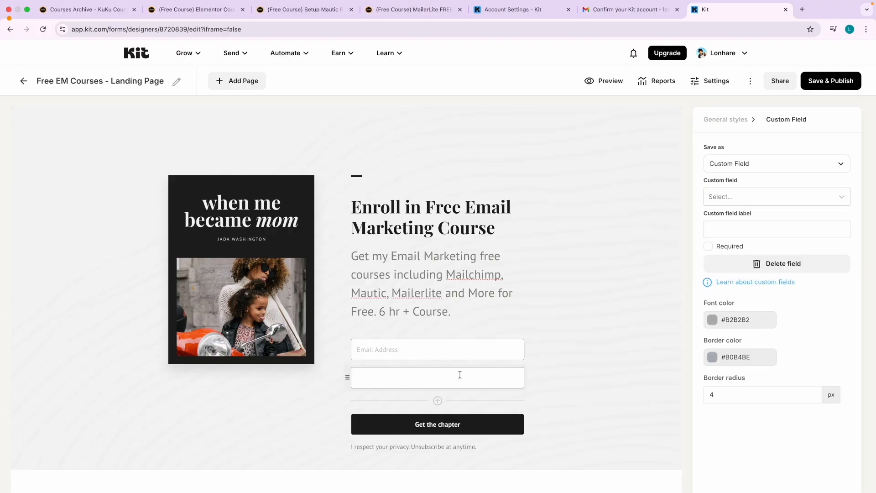
pyautogui.click(716, 197)
pyautogui.click(728, 219)
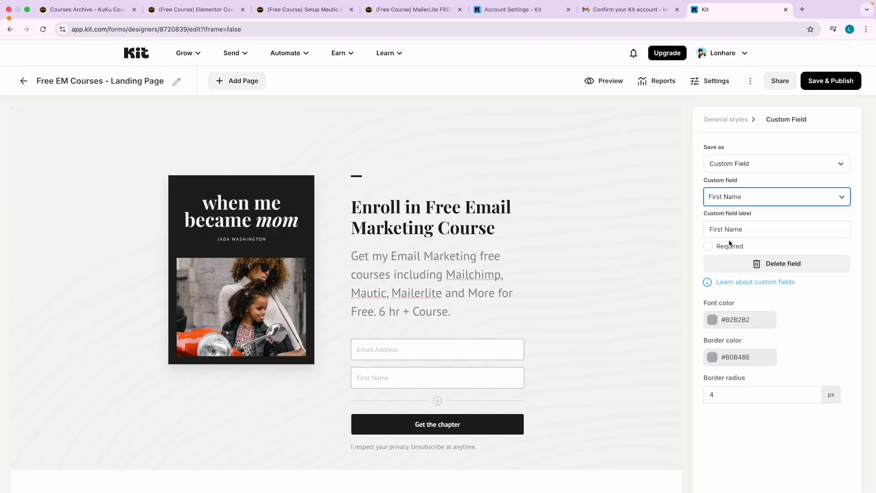
pyautogui.click(711, 249)
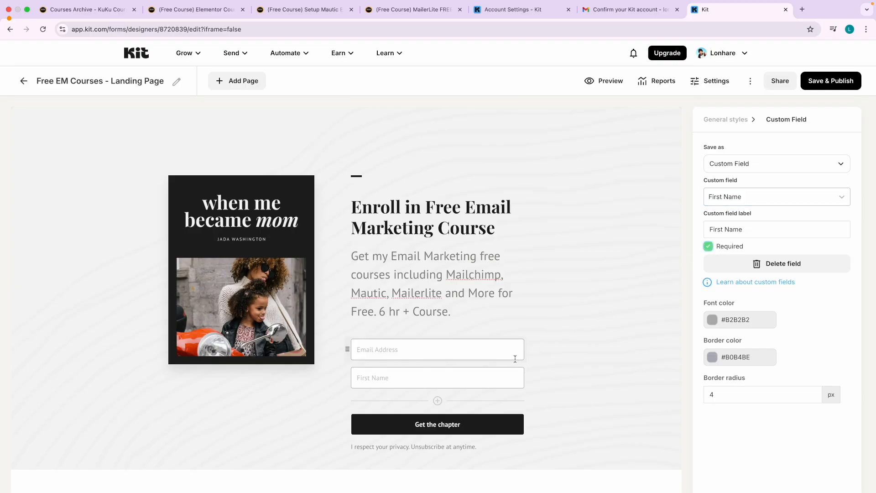
pyautogui.scroll(-3, 515, 354)
# Relabel the 'Get the chapter' button as 'Enroll Now - Subscribe'.
pyautogui.click(425, 309)
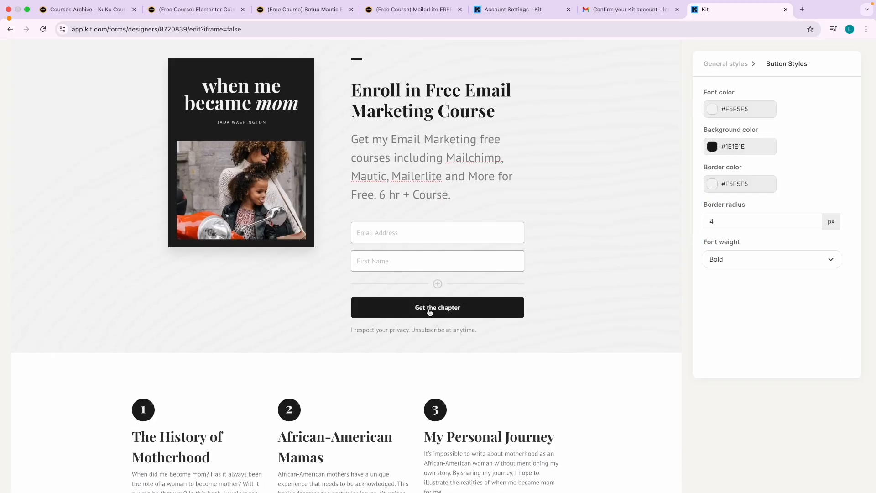
pyautogui.scroll(3, 710, 182)
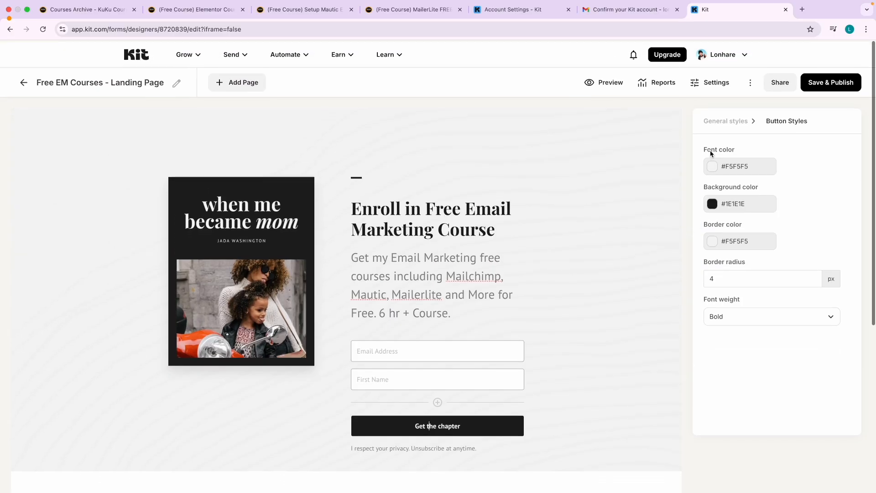
pyautogui.scroll(-2, 541, 338)
pyautogui.tripleClick(429, 347)
pyautogui.write('Enroll N')
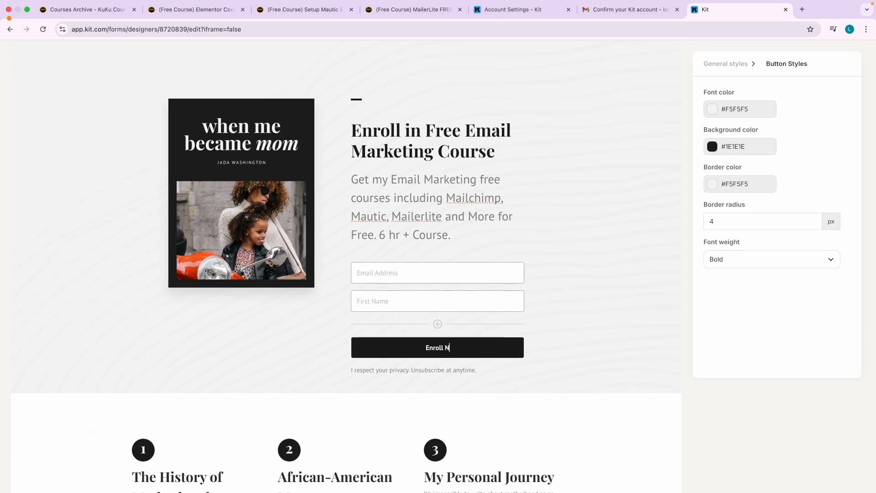
pyautogui.write('ow - Subscribe')
pyautogui.click(245, 179)
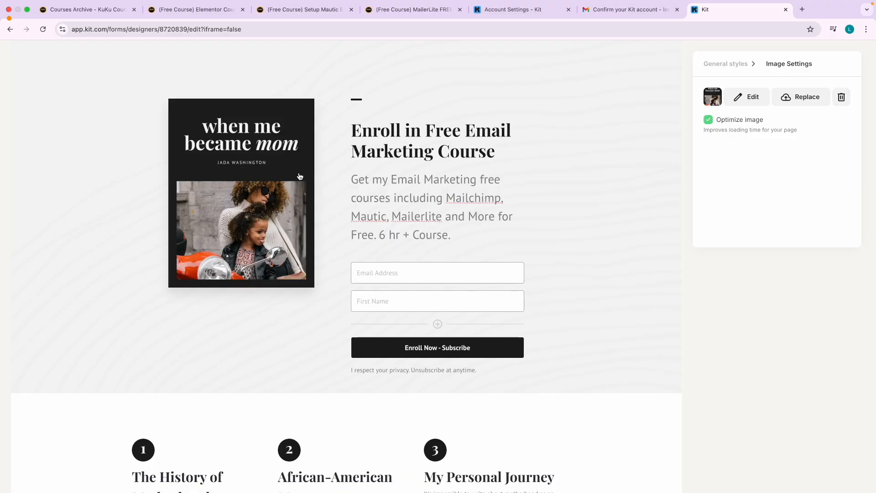
# Search Unsplash for 'em' and replace the book cover with the hand-holding-phone photo.
pyautogui.click(795, 97)
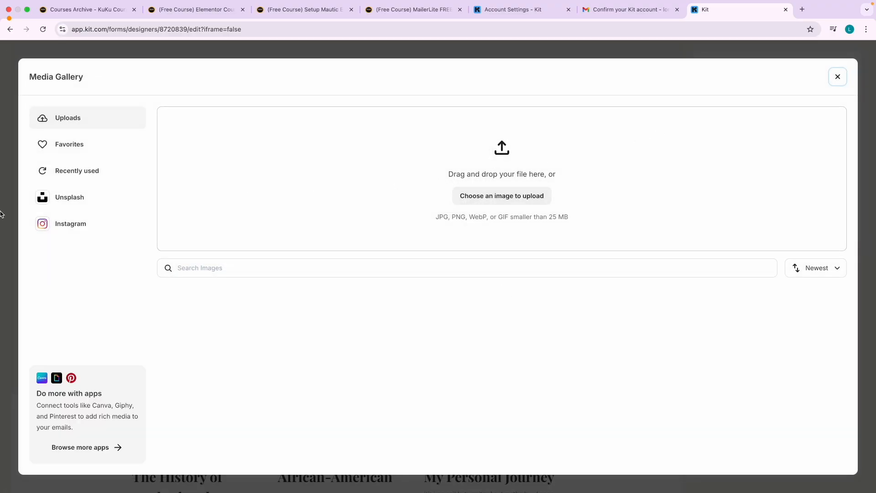
pyautogui.click(70, 205)
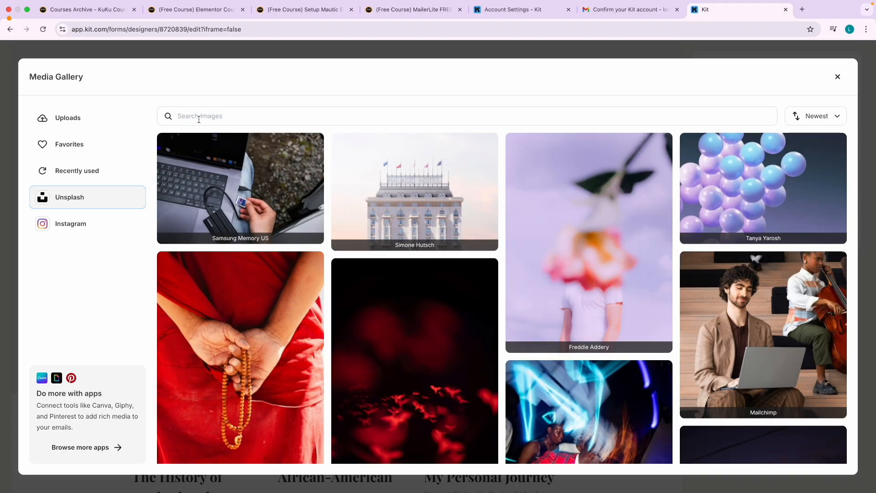
pyautogui.click(199, 119)
pyautogui.write('email')
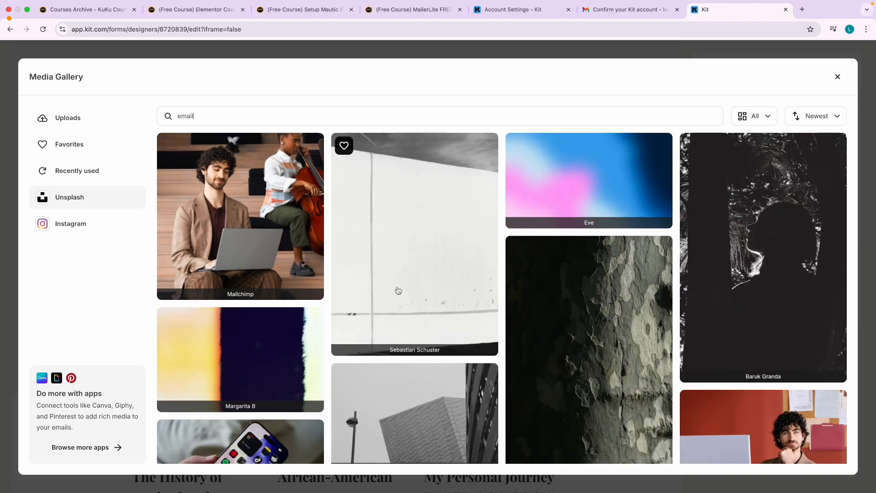
pyautogui.scroll(-5, 398, 291)
pyautogui.scroll(-3, 418, 303)
pyautogui.scroll(-2, 424, 307)
pyautogui.scroll(-5, 485, 309)
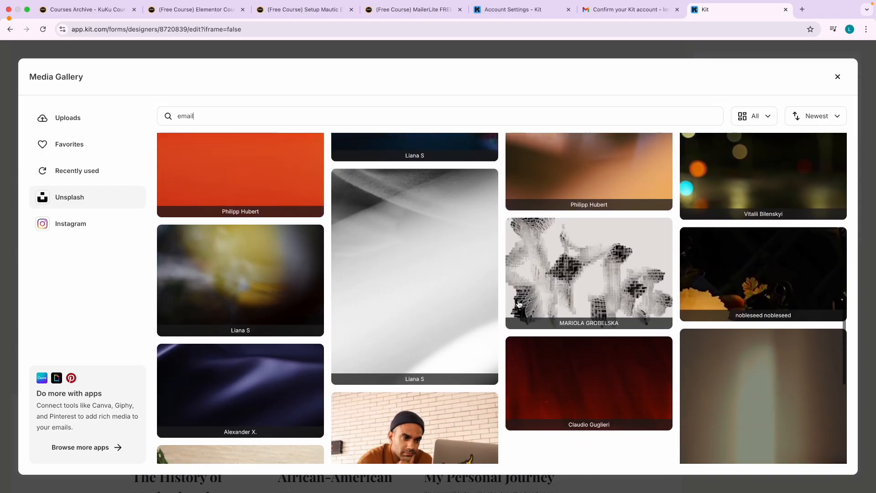
pyautogui.scroll(-10, 487, 286)
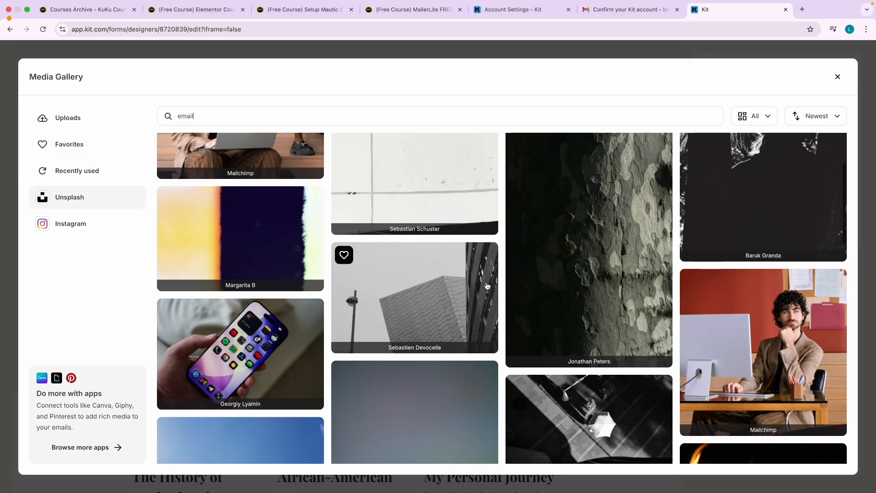
pyautogui.scroll(3, 486, 286)
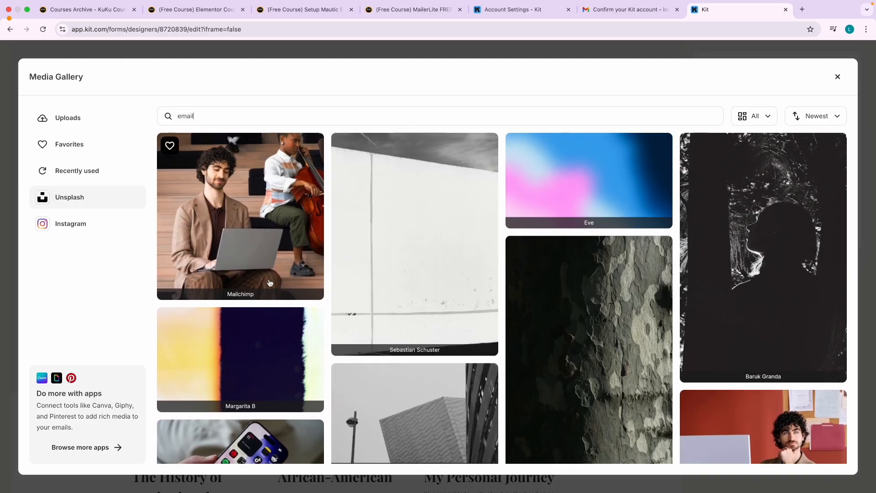
pyautogui.scroll(-6, 269, 282)
pyautogui.click(252, 264)
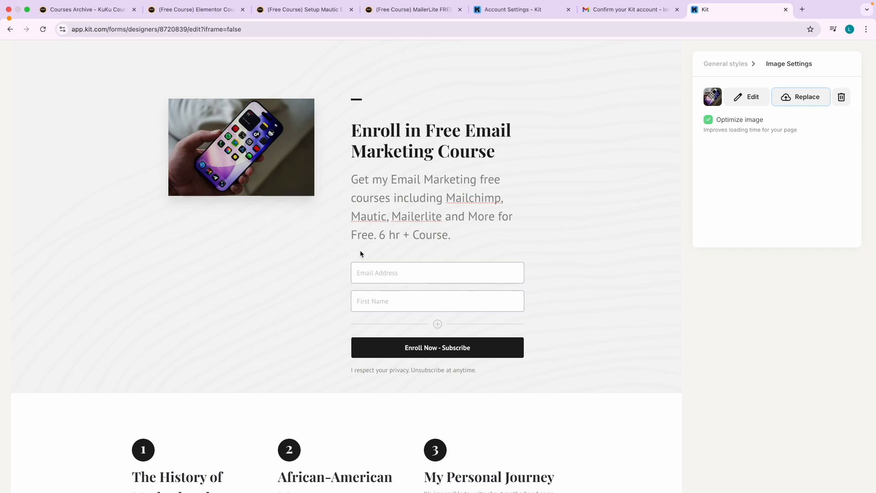
# Look over The History of Motherhood section, then Save & Publish the Free EM Courses landing page.
pyautogui.scroll(-4, 341, 301)
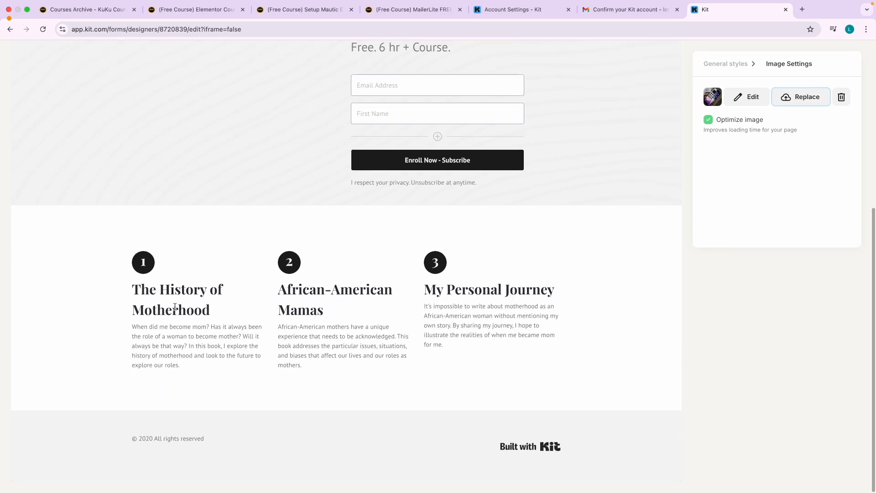
pyautogui.tripleClick(198, 301)
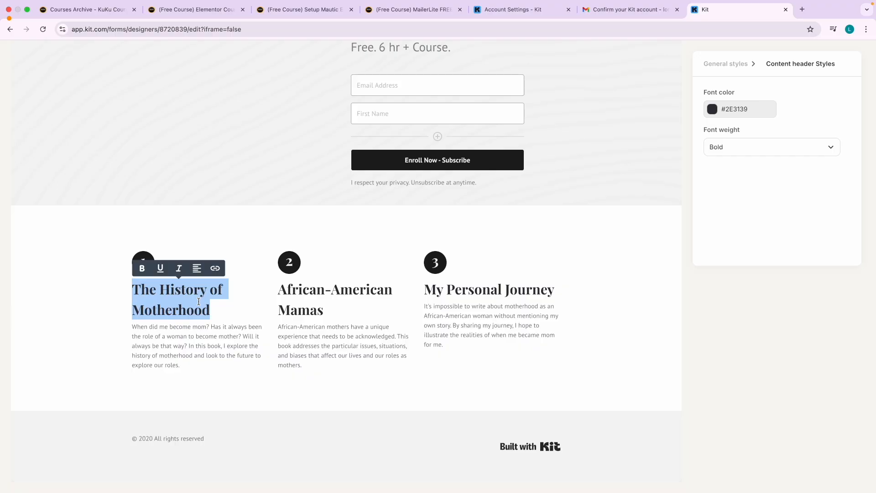
pyautogui.tripleClick(209, 336)
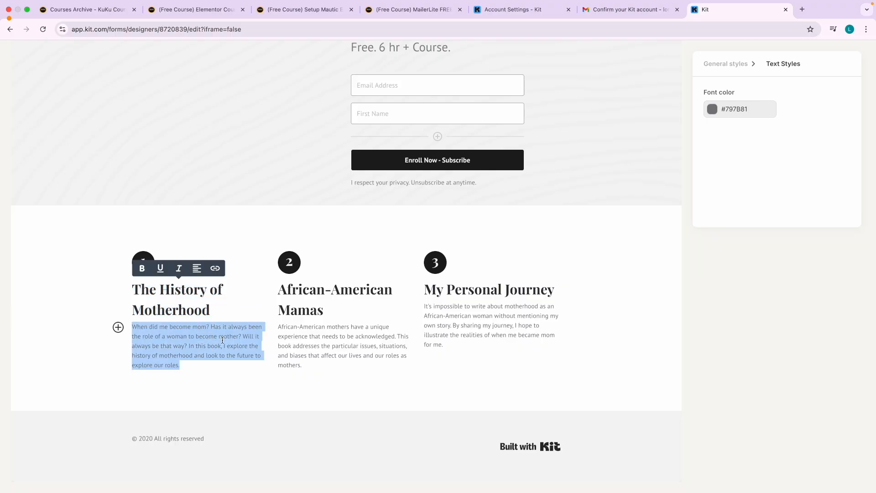
pyautogui.click(209, 336)
pyautogui.scroll(3, 487, 289)
pyautogui.scroll(3, 487, 289)
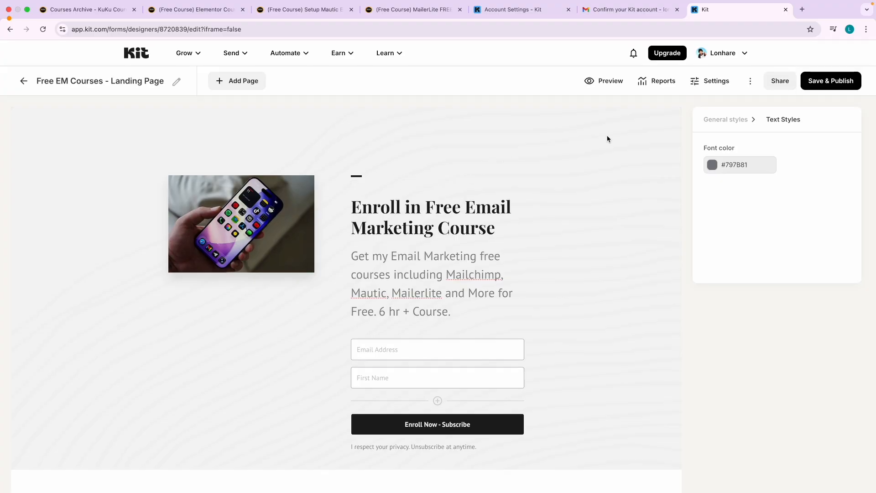
pyautogui.click(817, 82)
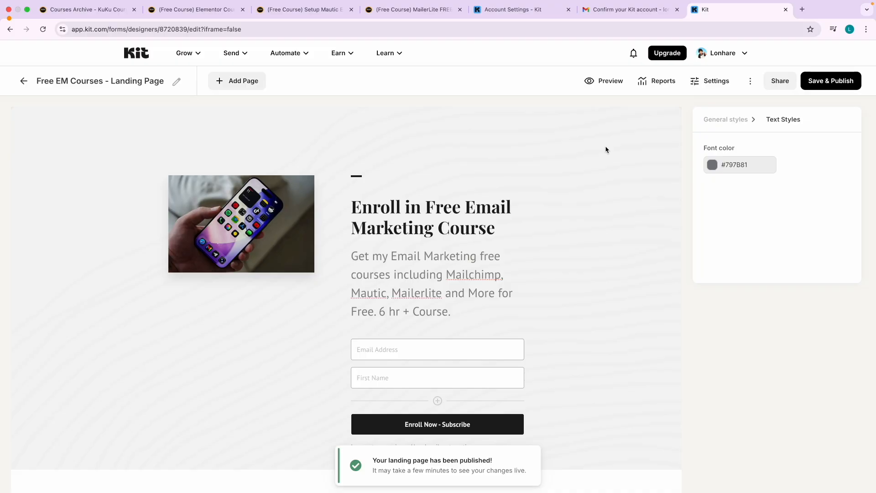
# Copy the landing page's share link and load it in a new Chrome tab.
pyautogui.click(780, 85)
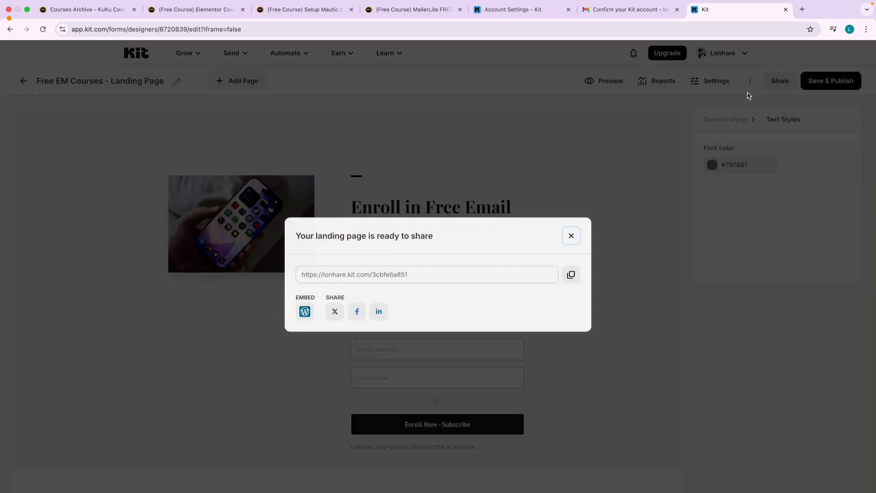
pyautogui.click(572, 275)
pyautogui.hotkey('ctrl', 'Right')
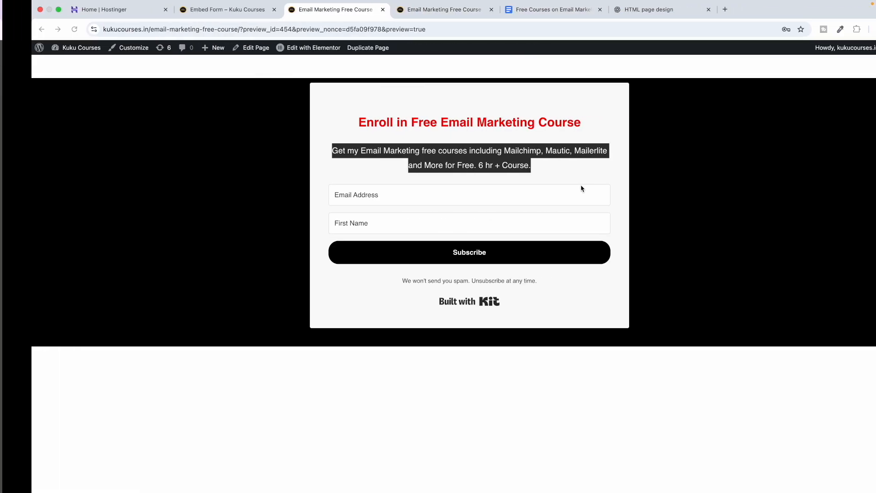
pyautogui.click(693, 9)
pyautogui.press('super+v')
pyautogui.press('Return')
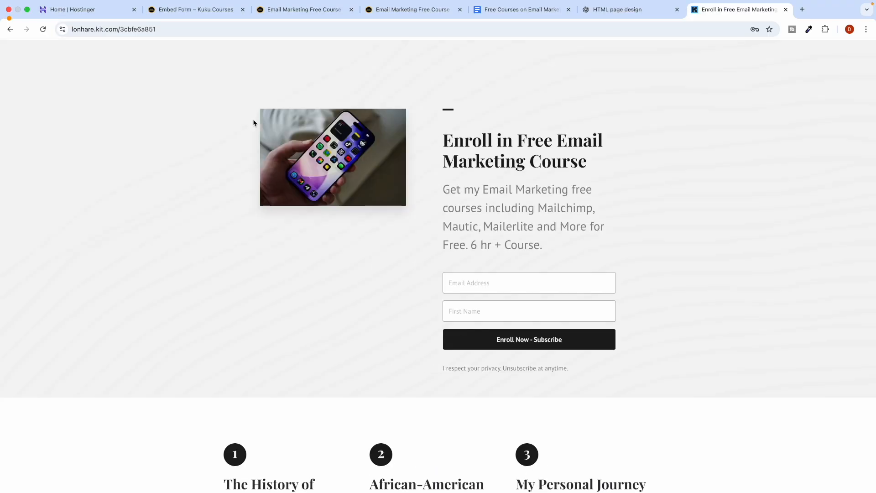
# Scroll through the live landing page, then close the share dialog and go back to the forms list.
pyautogui.scroll(-5, 331, 276)
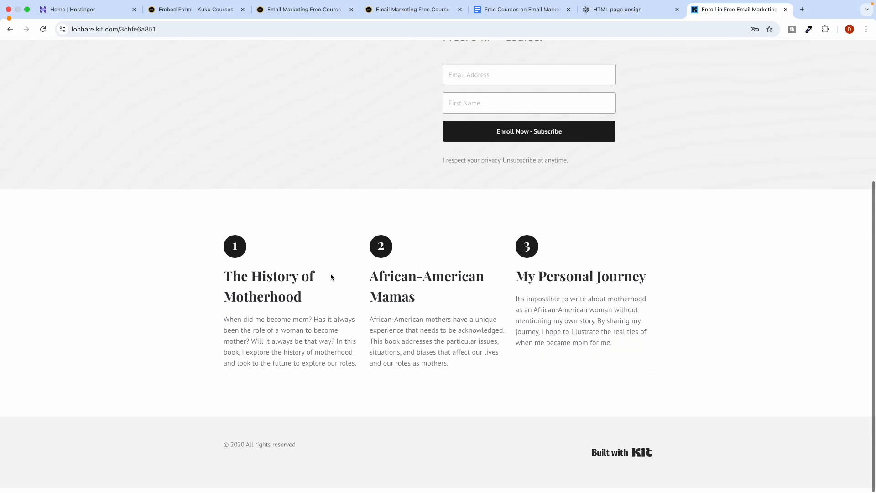
pyautogui.scroll(5, 315, 251)
pyautogui.scroll(-5, 333, 370)
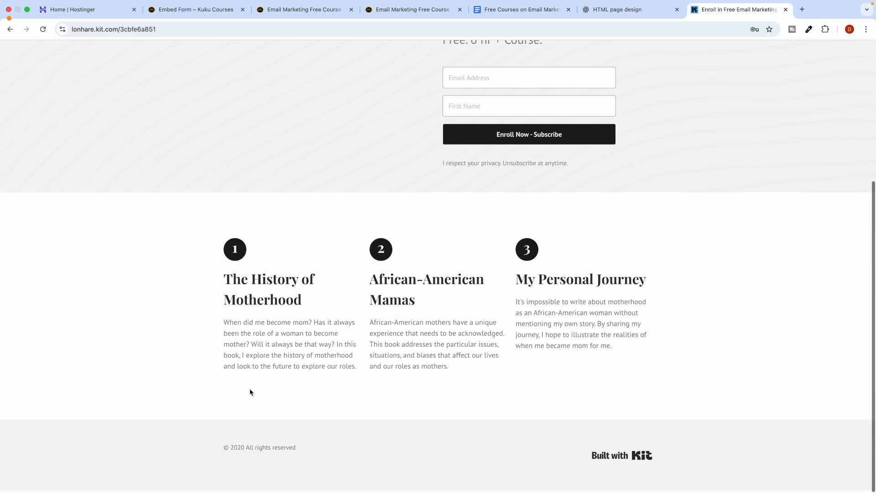
pyautogui.scroll(5, 447, 296)
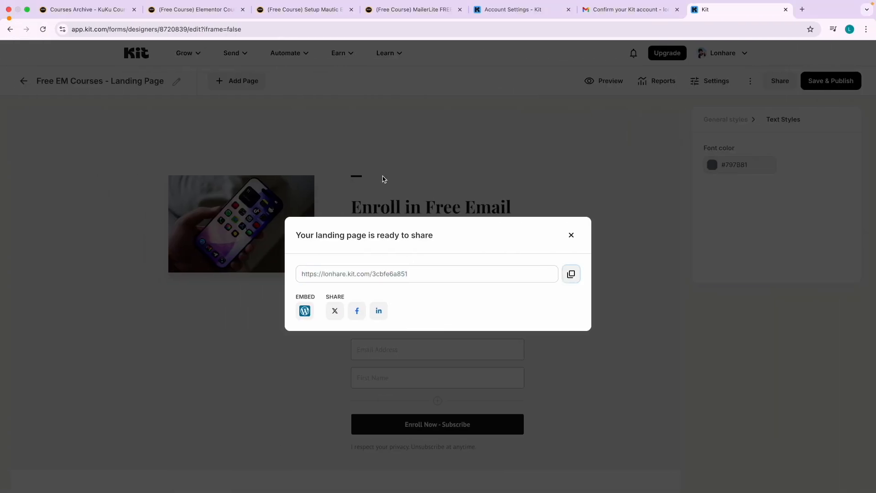
pyautogui.click(625, 193)
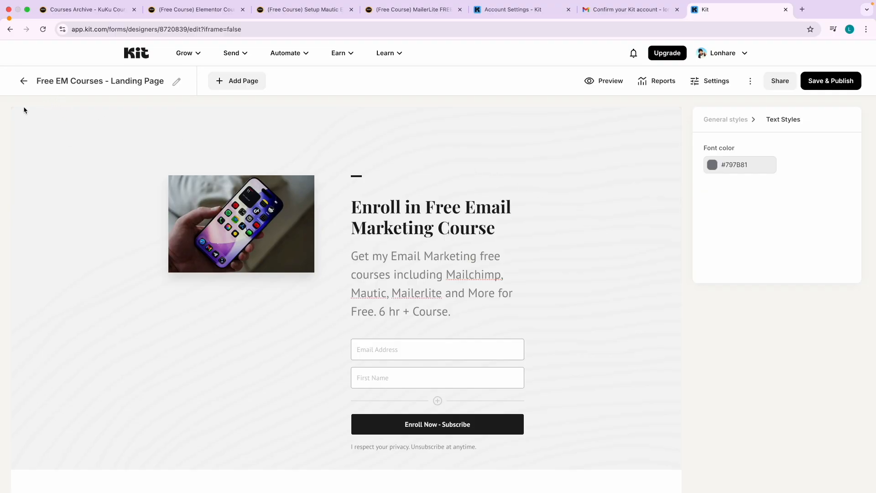
pyautogui.click(24, 81)
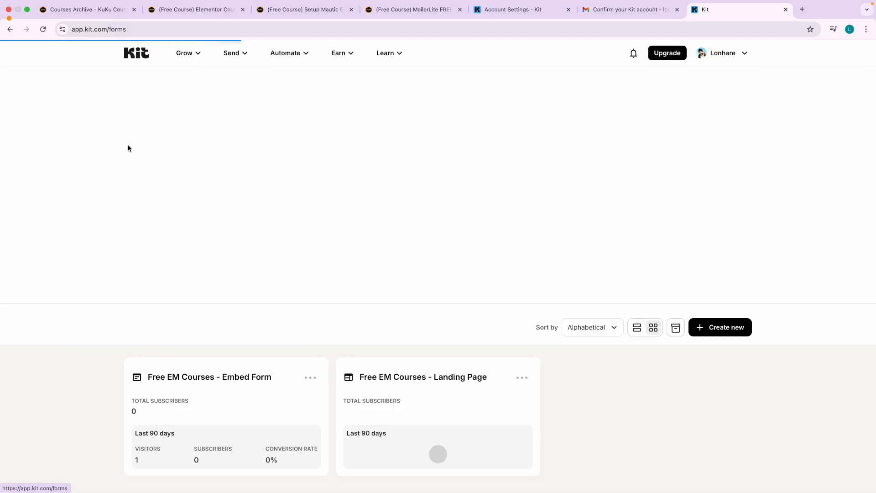
# Display Keynote slide 2, Forms vs Landing Page, then return to the browser.
pyautogui.hotkey('ctrl', 'Left')
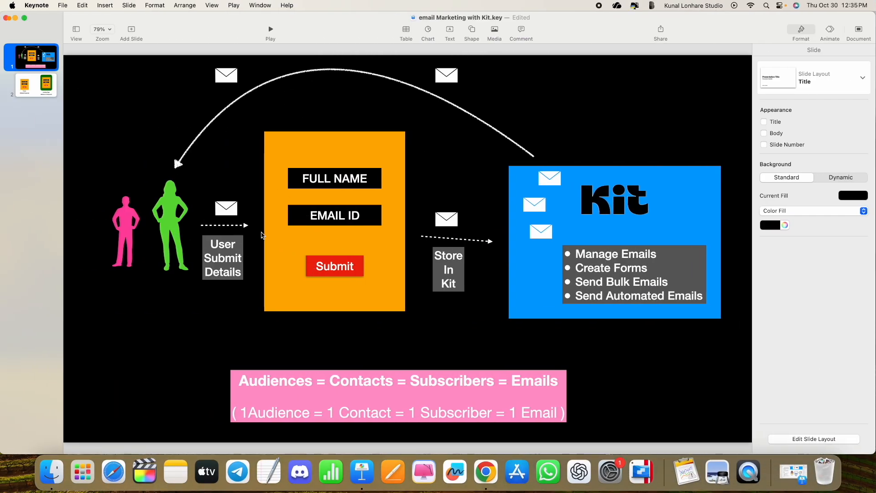
pyautogui.click(50, 94)
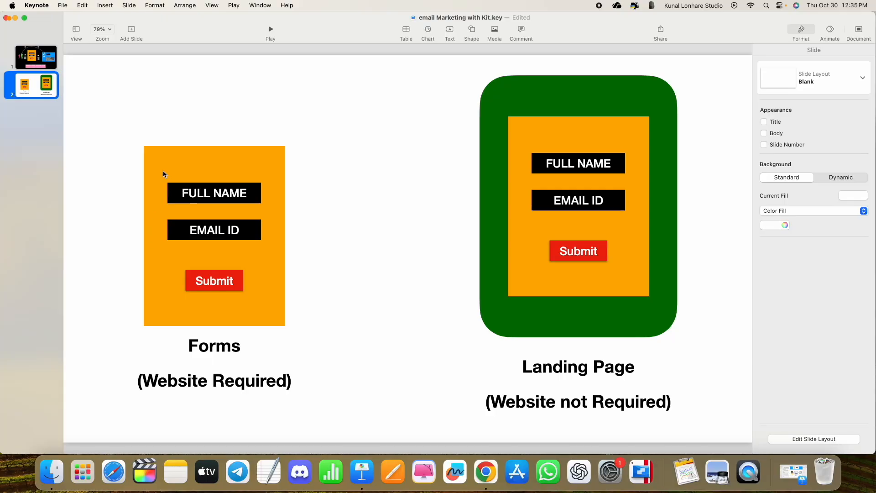
pyautogui.hotkey('ctrl', 'Right')
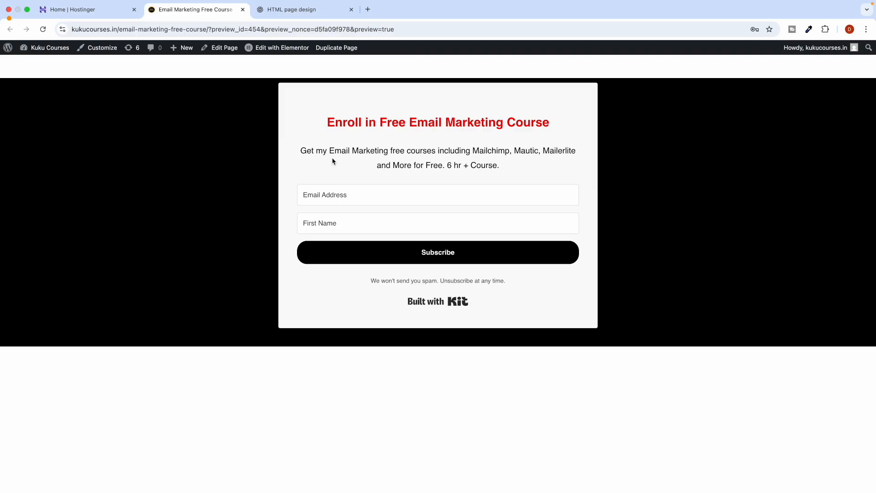
# Open Kit's Settings > Email page and highlight the free-address deliverability warning.
pyautogui.hotkey('ctrl', 'Left')
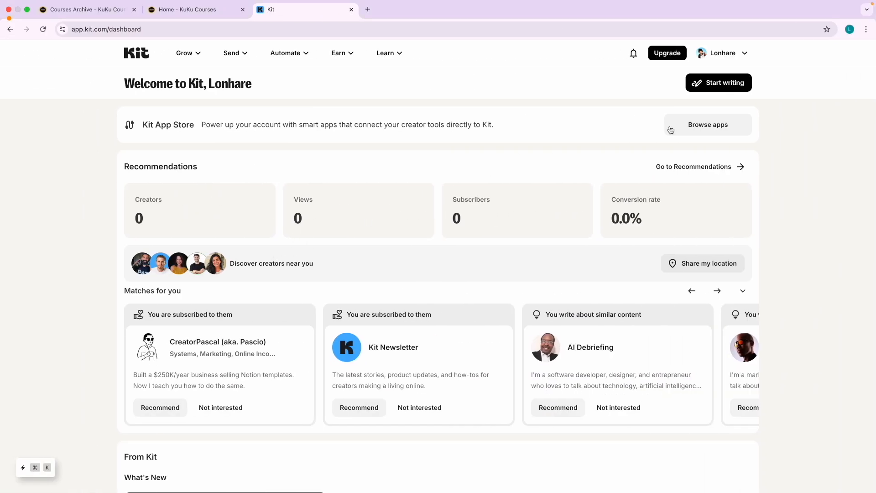
pyautogui.click(730, 53)
pyautogui.click(718, 81)
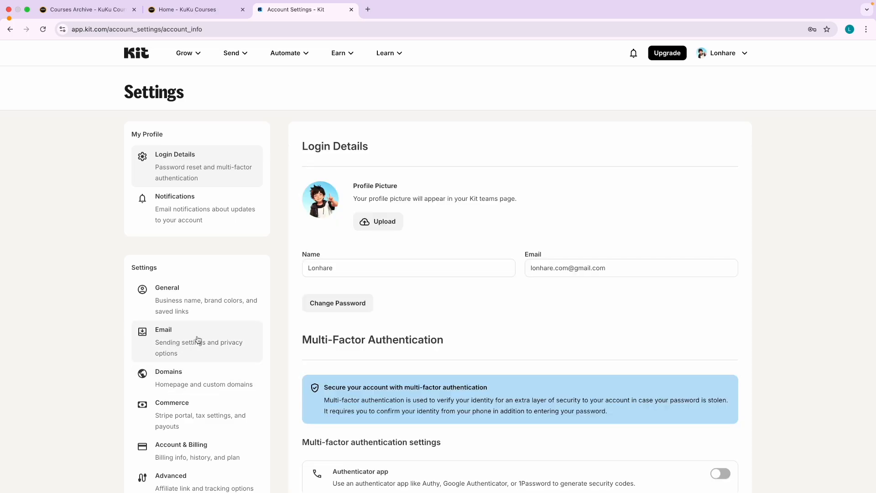
pyautogui.click(175, 340)
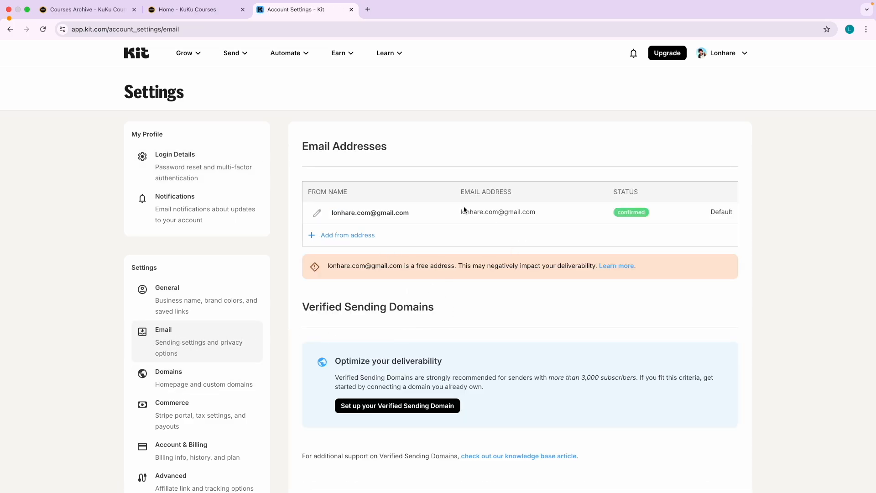
pyautogui.moveTo(327, 266); pyautogui.dragTo(460, 265)
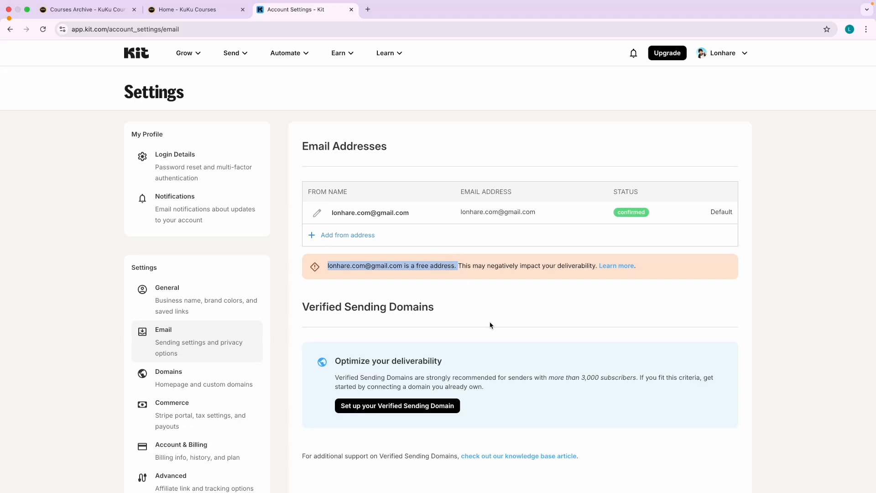
pyautogui.scroll(-1, 490, 324)
pyautogui.click(428, 260)
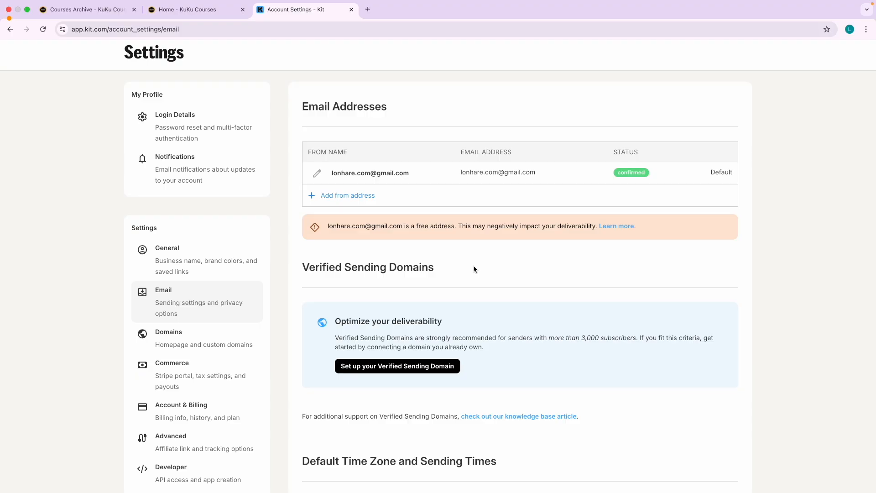
pyautogui.scroll(1, 474, 270)
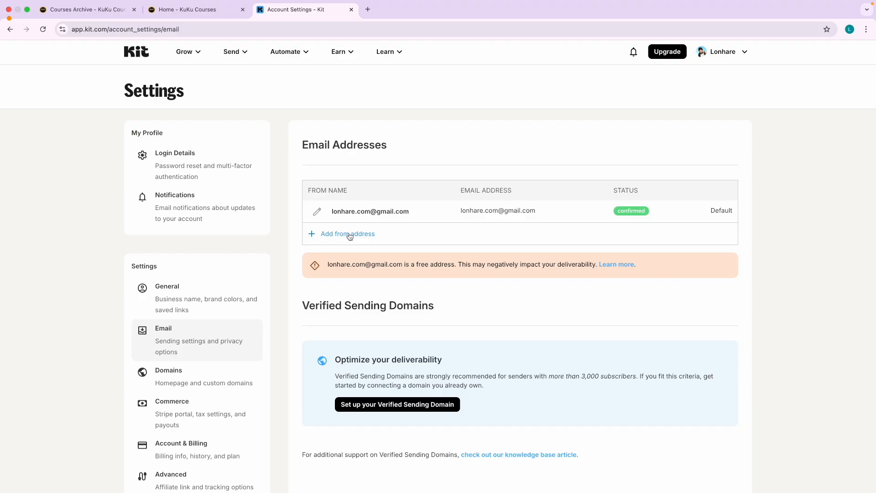
# Add a new from address named Kuku Courses and focus its email field.
pyautogui.click(350, 235)
pyautogui.click(359, 238)
pyautogui.click(381, 256)
pyautogui.click(482, 239)
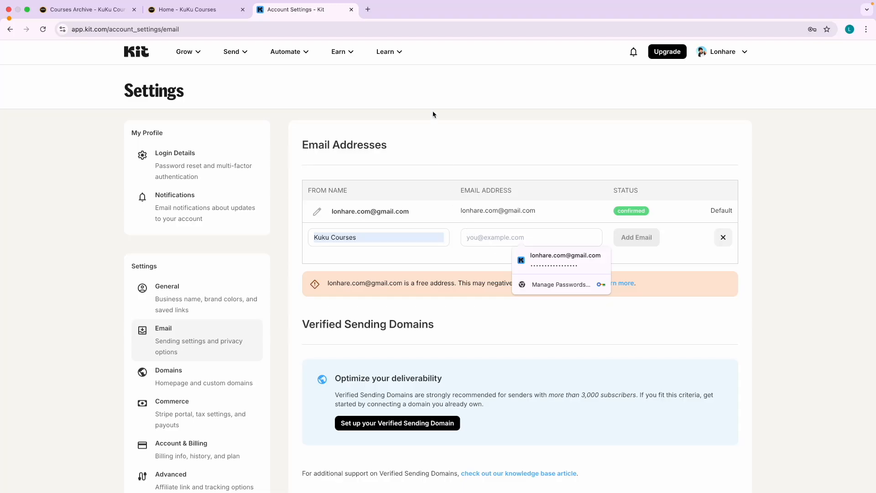
pyautogui.hotkey('ctrl', 'Right')
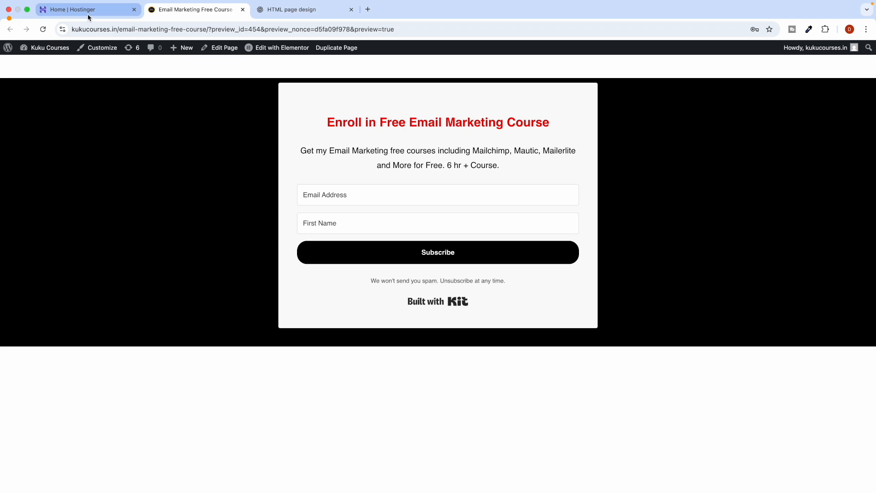
pyautogui.click(89, 15)
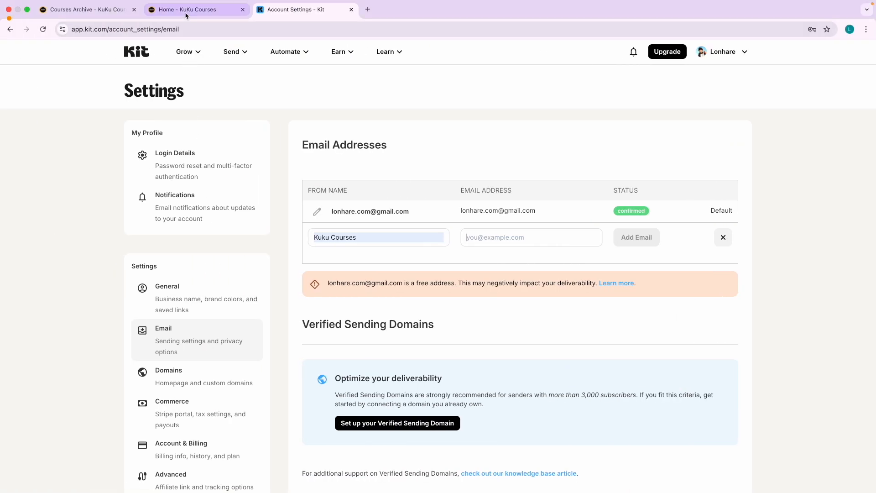
pyautogui.click(186, 10)
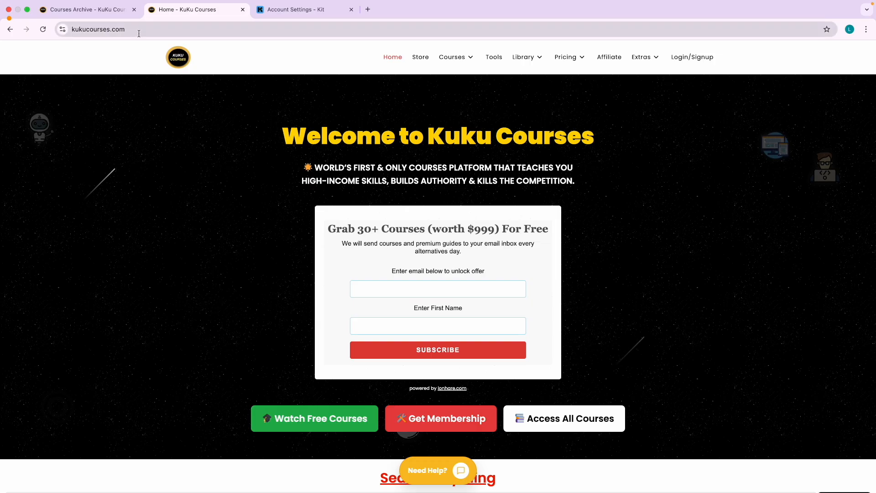
pyautogui.click(451, 57)
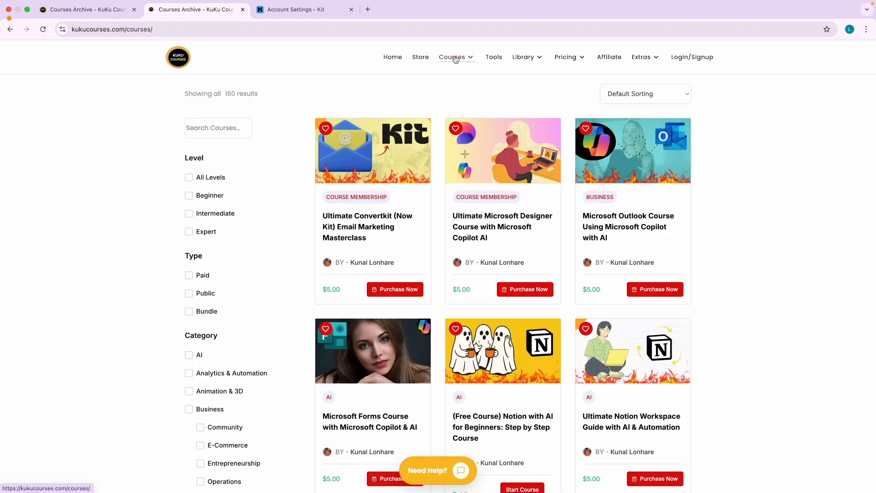
pyautogui.click(189, 293)
pyautogui.click(195, 126)
pyautogui.write('wordpress')
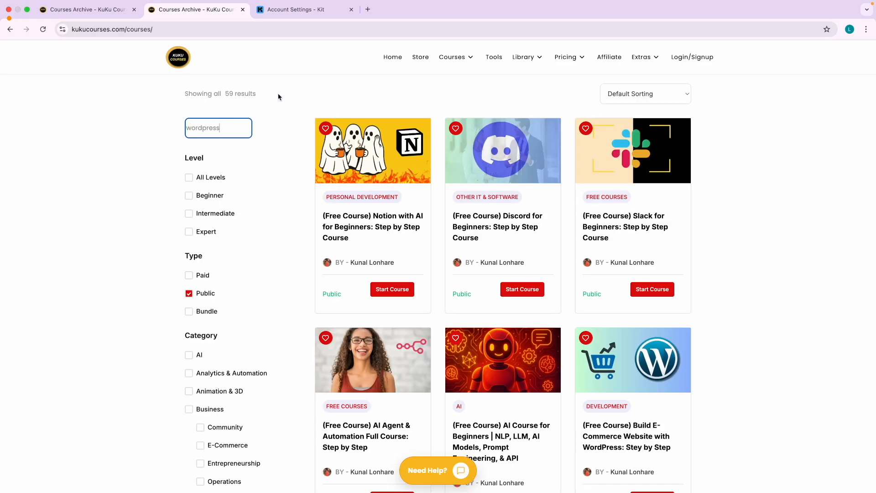
pyautogui.click(286, 96)
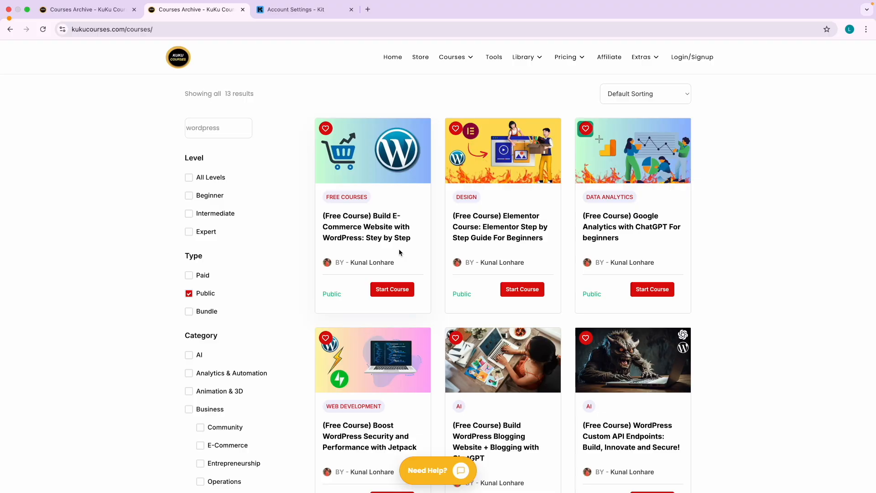
pyautogui.scroll(5, 521, 388)
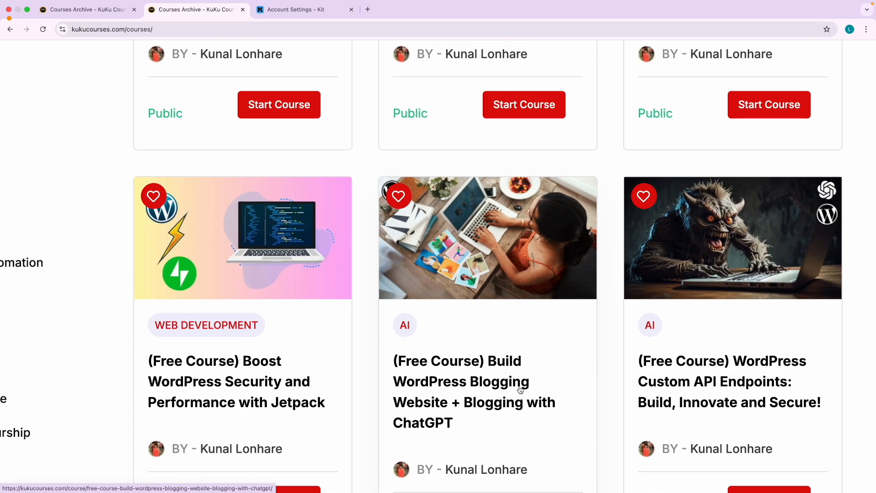
pyautogui.scroll(-5, 454, 388)
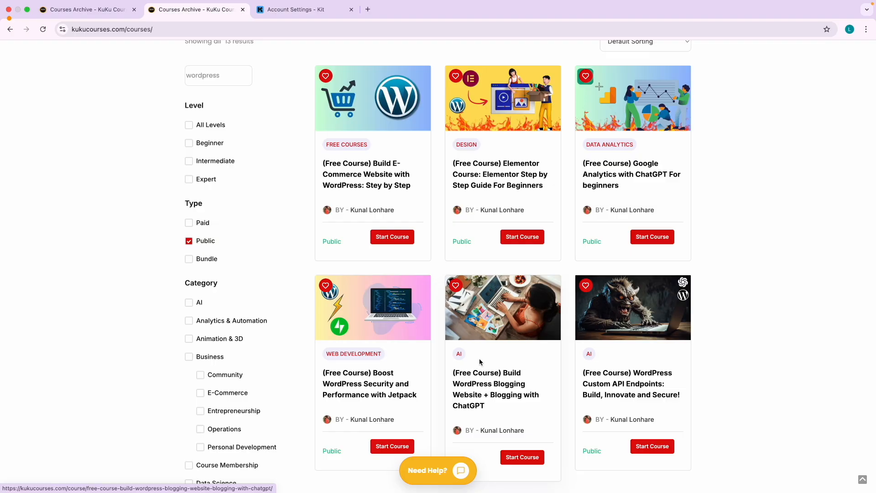
pyautogui.scroll(5, 361, 178)
pyautogui.scroll(-5, 383, 184)
pyautogui.hotkey('ctrl', 'Right')
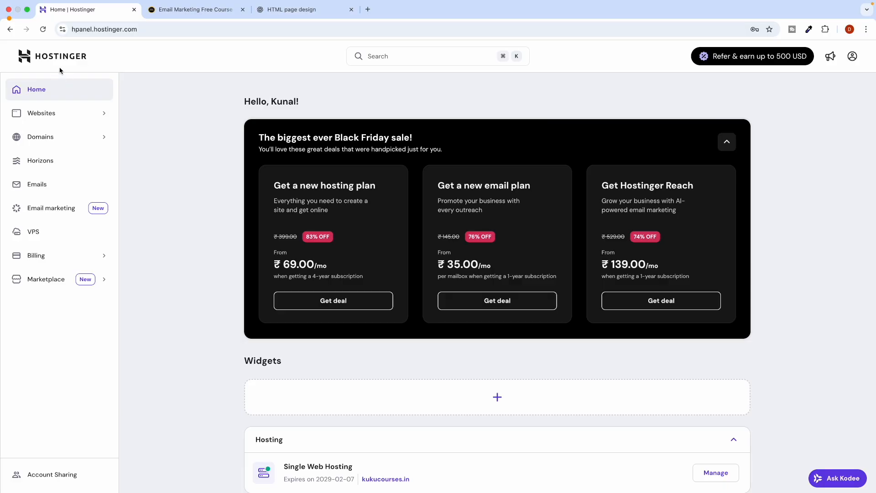
# Bring up the hPanel Websites list, then move on to the Emails overview.
pyautogui.hotkey('ctrl', 'Left')
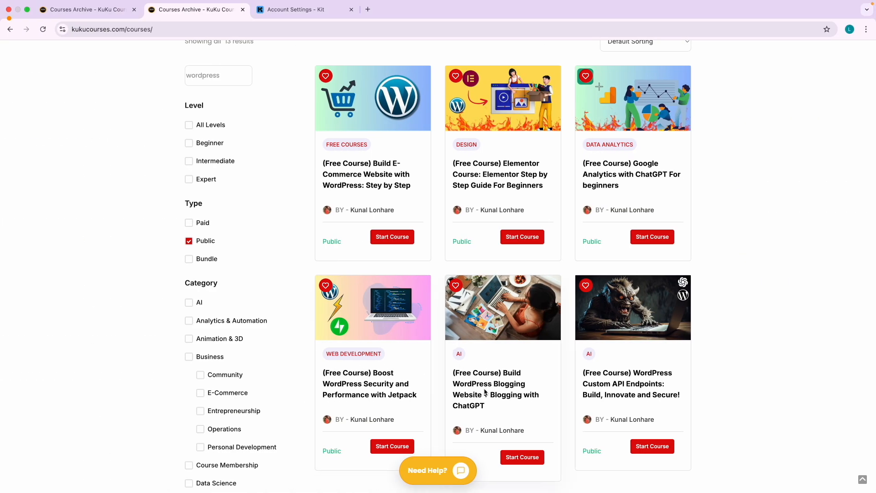
pyautogui.hotkey('ctrl', 'Right')
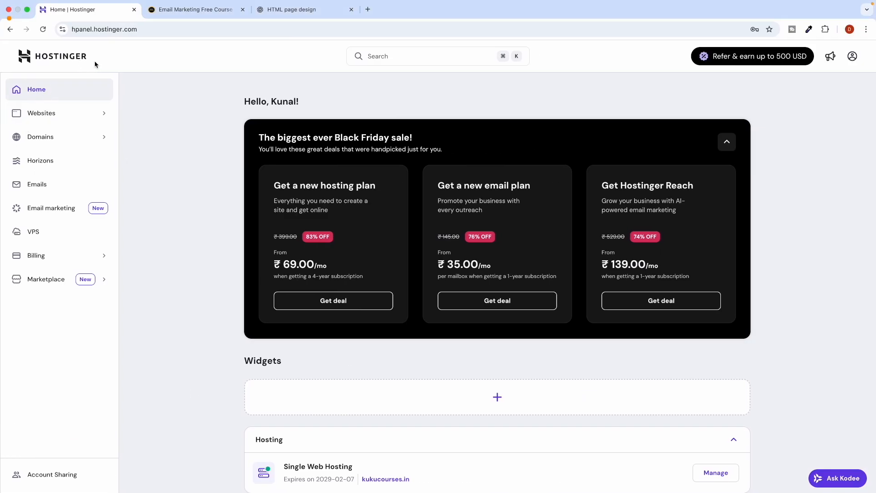
pyautogui.click(60, 114)
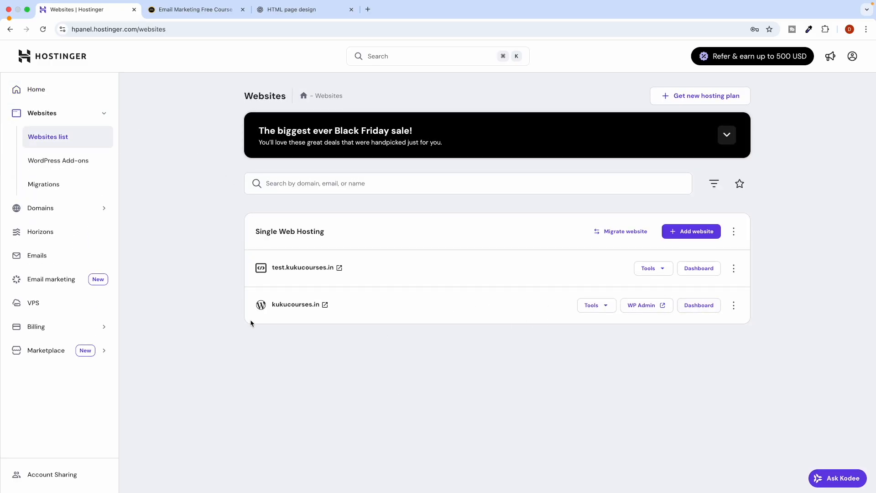
pyautogui.click(55, 256)
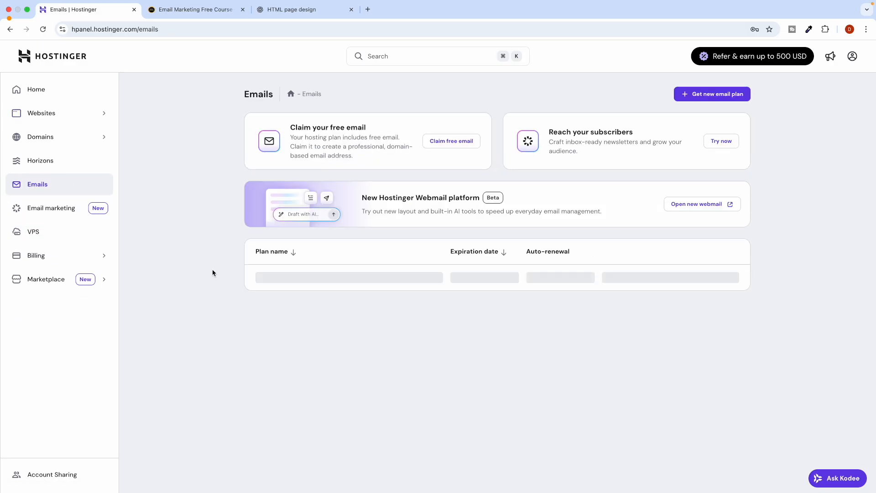
# Manage the kukucourses.in email plan and name a new mailbox 'kit'.
pyautogui.scroll(-1, 604, 302)
pyautogui.scroll(-2, 604, 302)
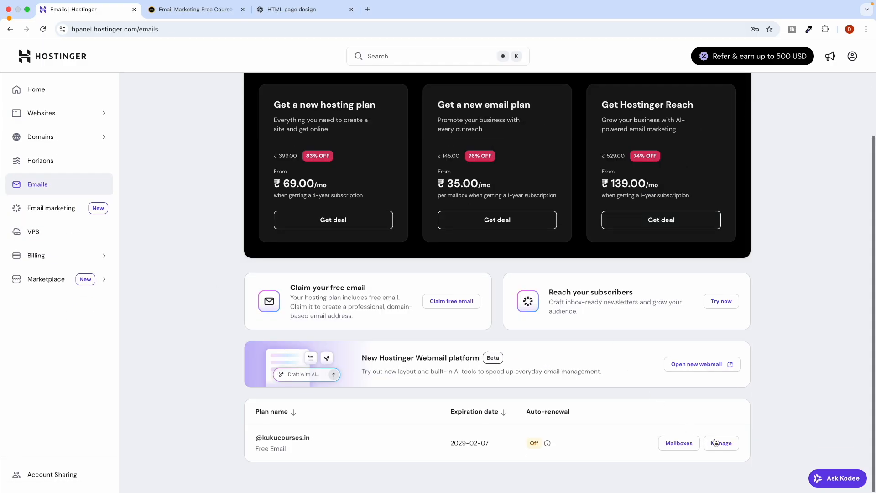
pyautogui.click(738, 447)
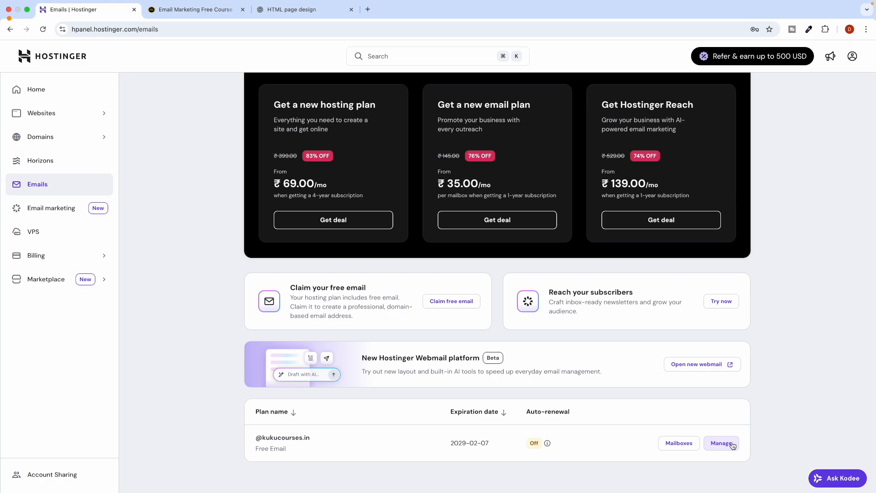
pyautogui.click(395, 328)
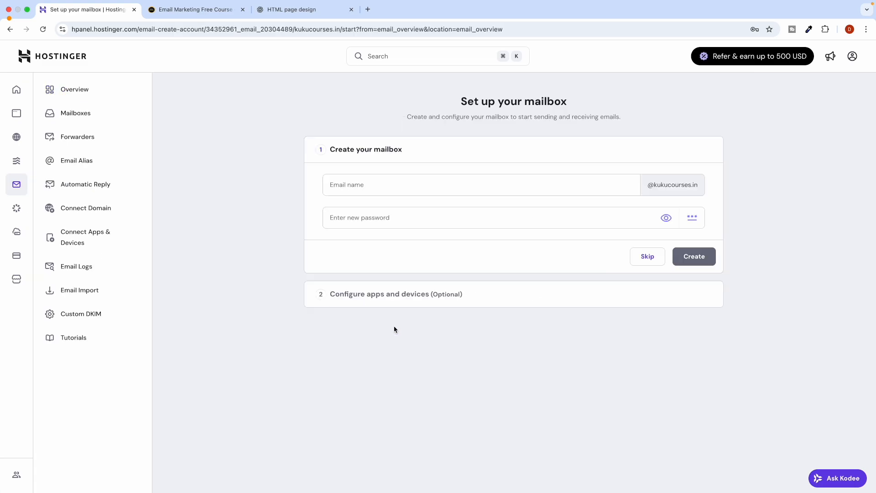
pyautogui.click(398, 189)
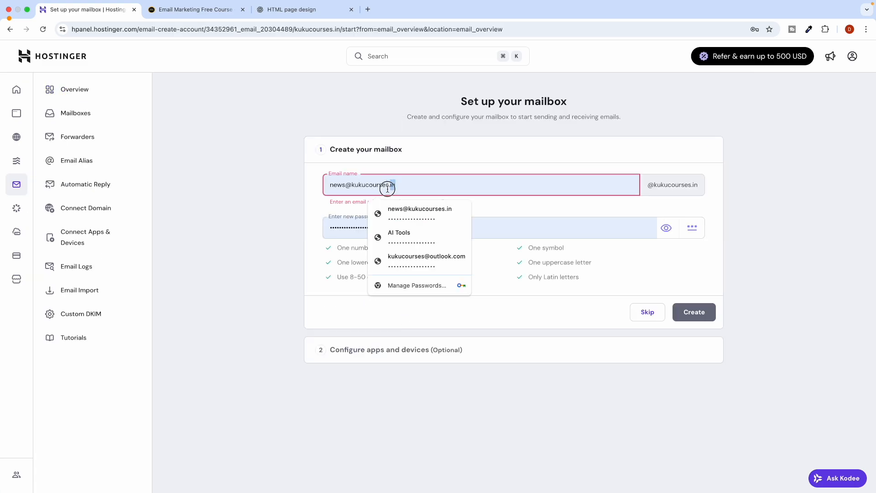
pyautogui.moveTo(396, 188); pyautogui.dragTo(305, 192)
pyautogui.press('capslock')
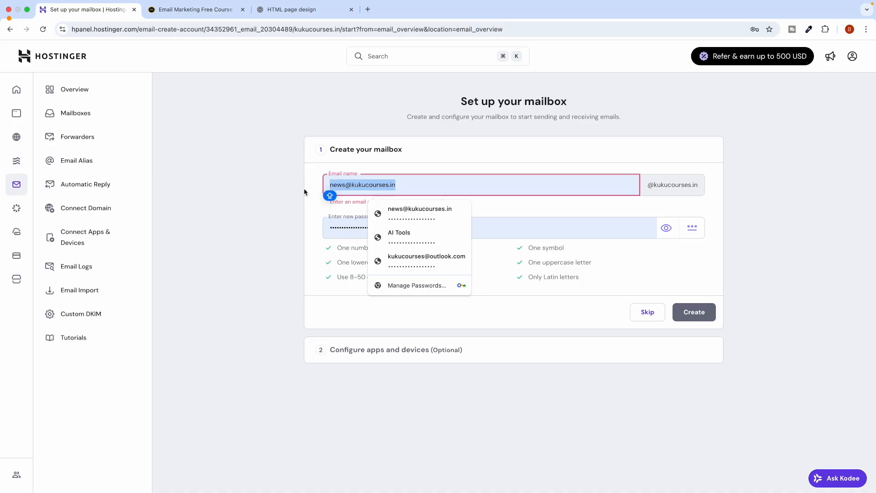
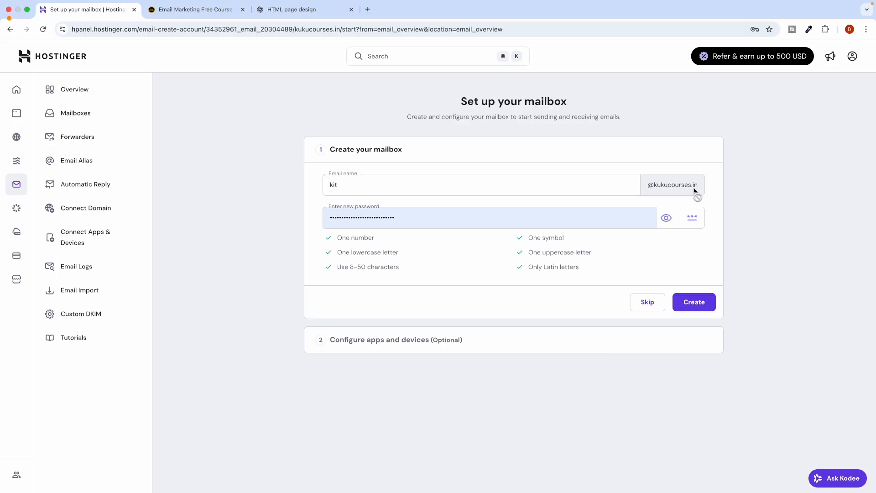
# Set the mailbox password, create it, and choose browser use to complete setup.
pyautogui.click(448, 222)
pyautogui.press('super+a')
pyautogui.press('BackSpace')
pyautogui.write('•••')
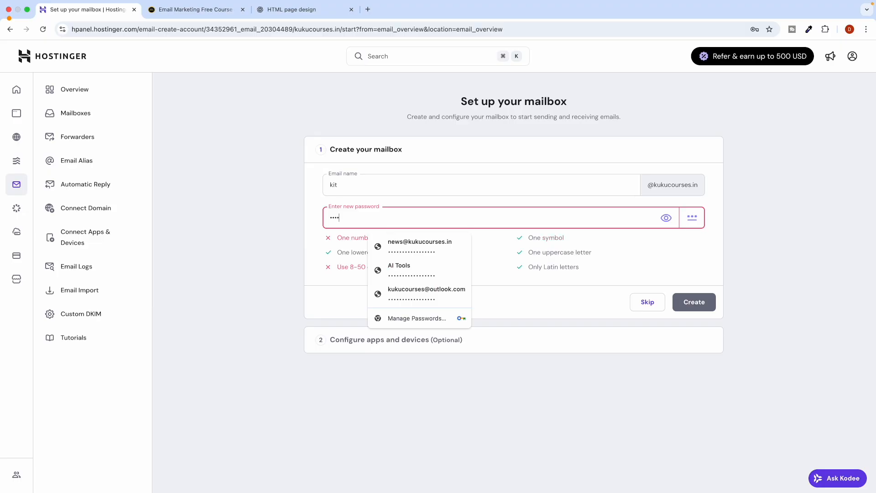
pyautogui.write('••••••••••')
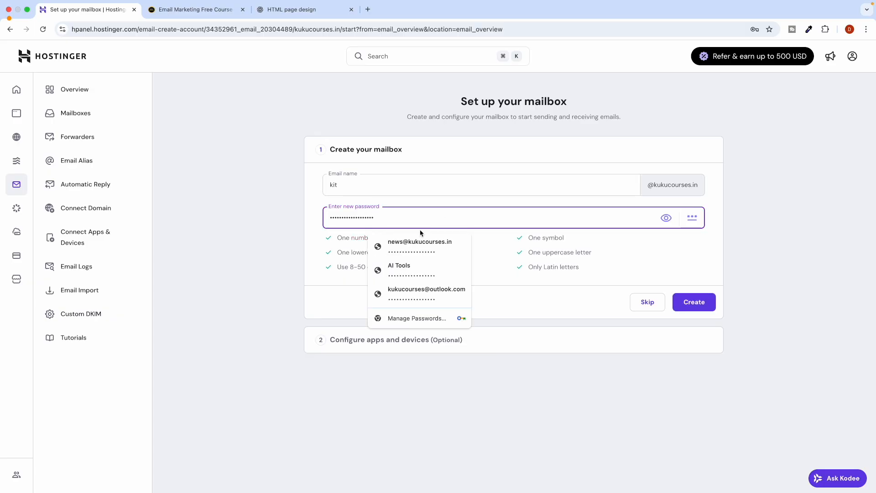
pyautogui.click(256, 276)
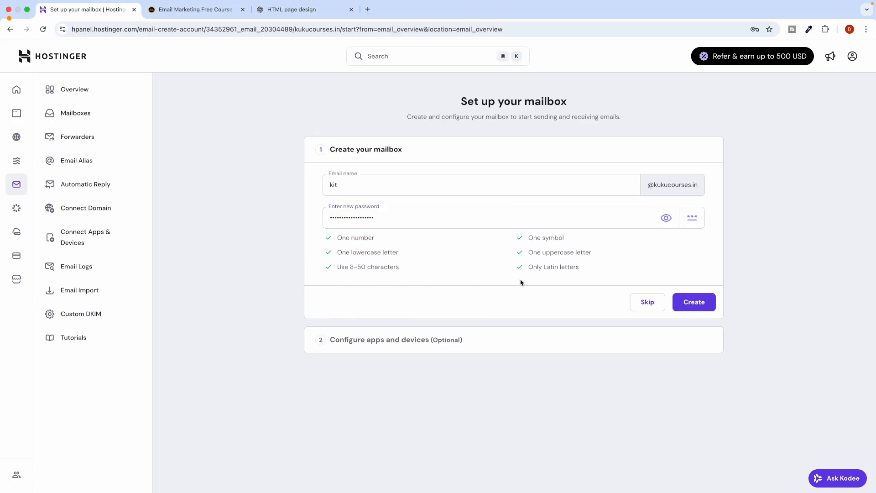
pyautogui.click(689, 311)
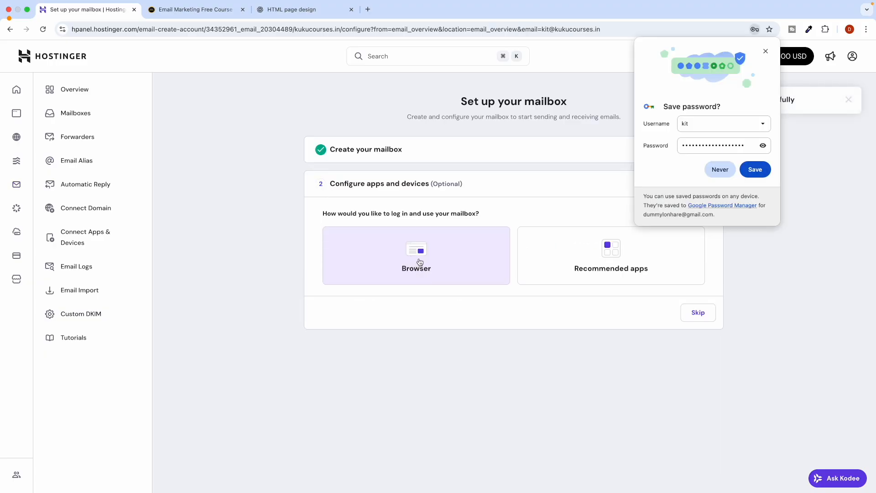
pyautogui.click(420, 262)
pyautogui.click(689, 395)
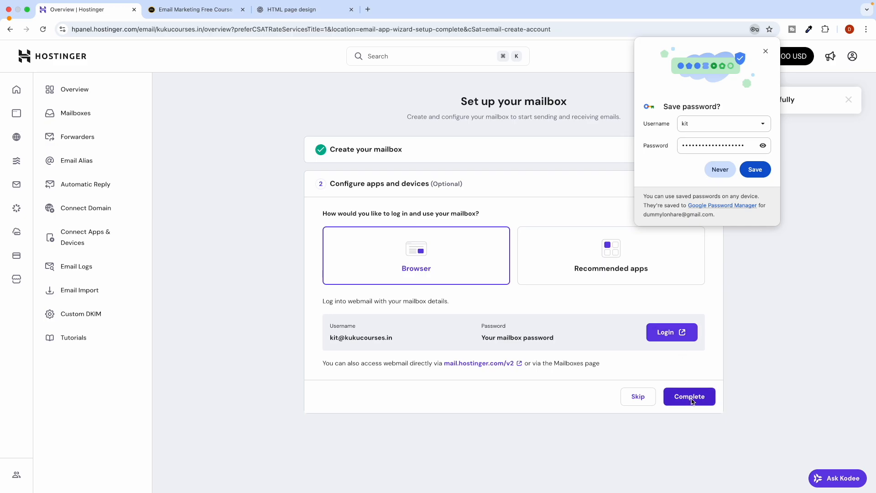
pyautogui.click(720, 169)
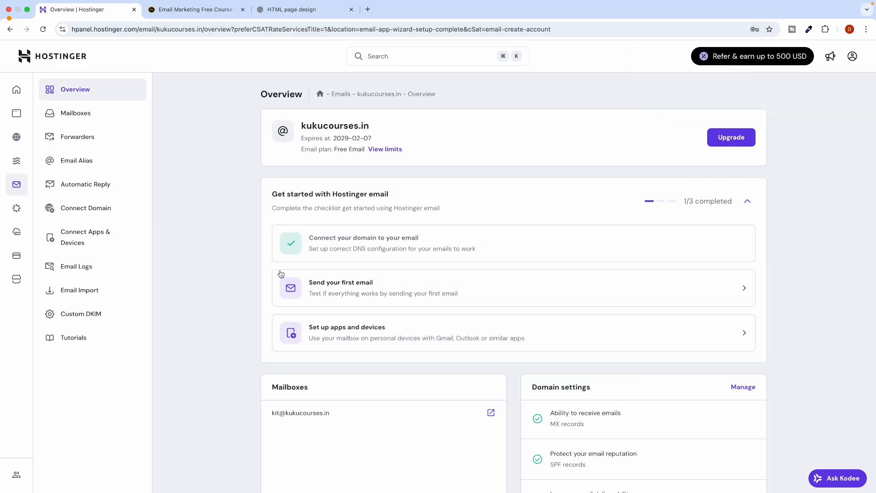
# Copy the new kit mailbox address from hPanel into Kit's sender Email Address field.
pyautogui.scroll(-3, 320, 315)
pyautogui.moveTo(275, 352); pyautogui.dragTo(318, 351)
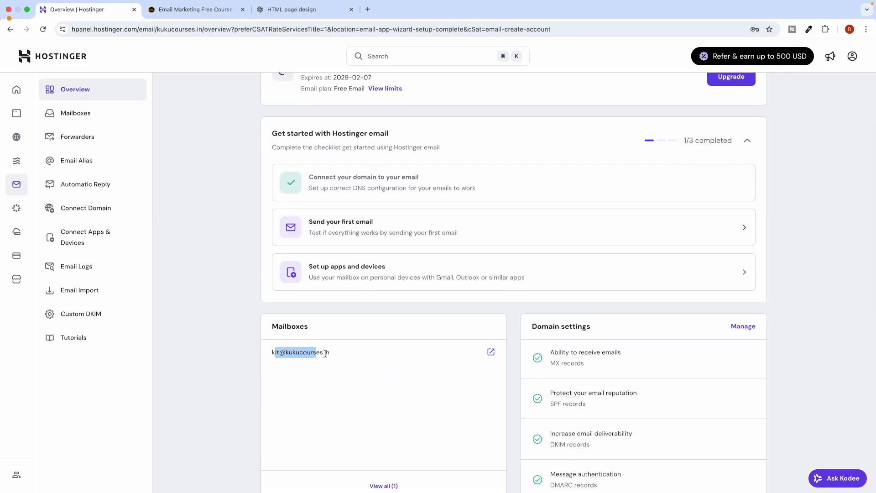
pyautogui.tripleClick(309, 351)
pyautogui.press('super+c')
pyautogui.hotkey('ctrl', 'Left')
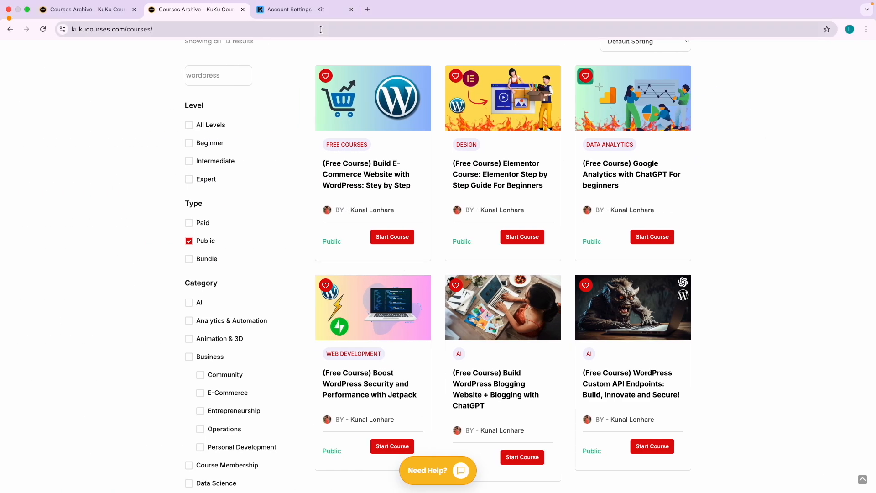
pyautogui.click(308, 10)
pyautogui.press('super+v')
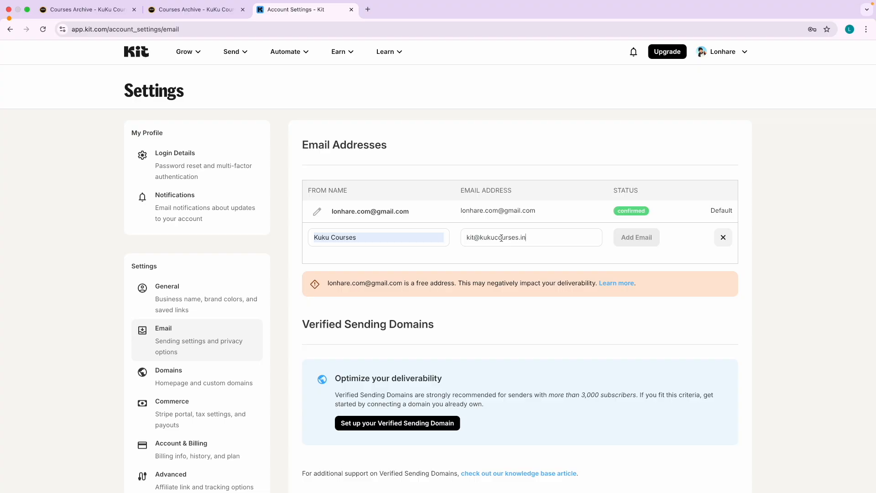
pyautogui.hotkey('ctrl', 'Right')
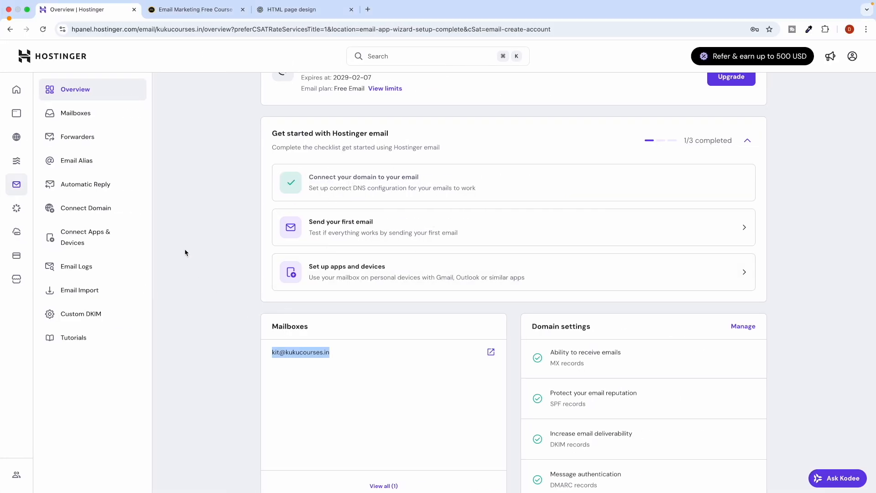
pyautogui.hotkey('ctrl', 'Left')
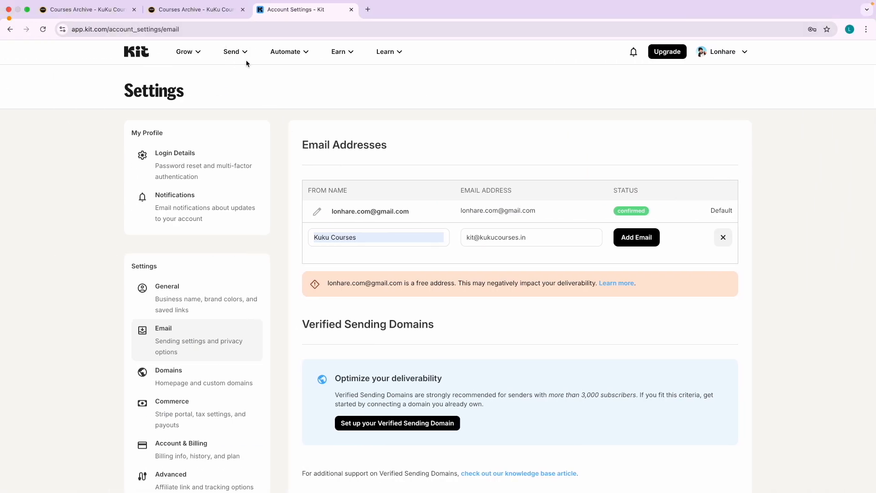
pyautogui.hotkey('ctrl', 'Right')
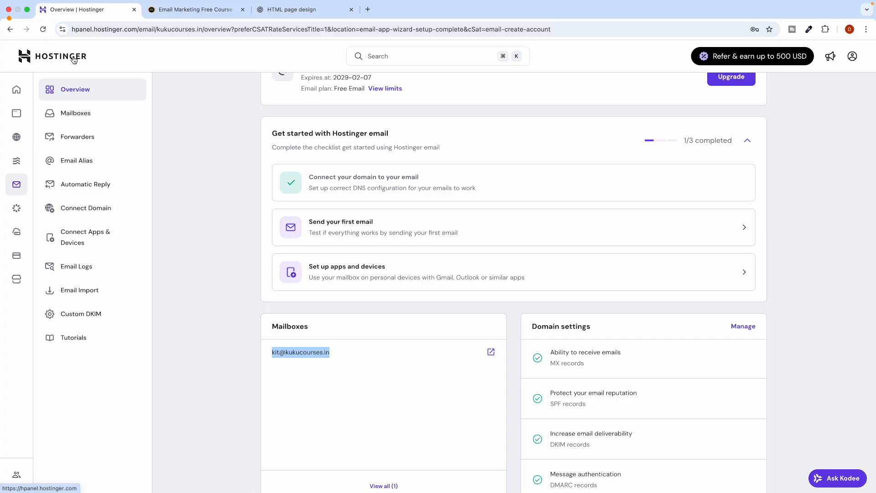
pyautogui.hotkey('ctrl', 'Left')
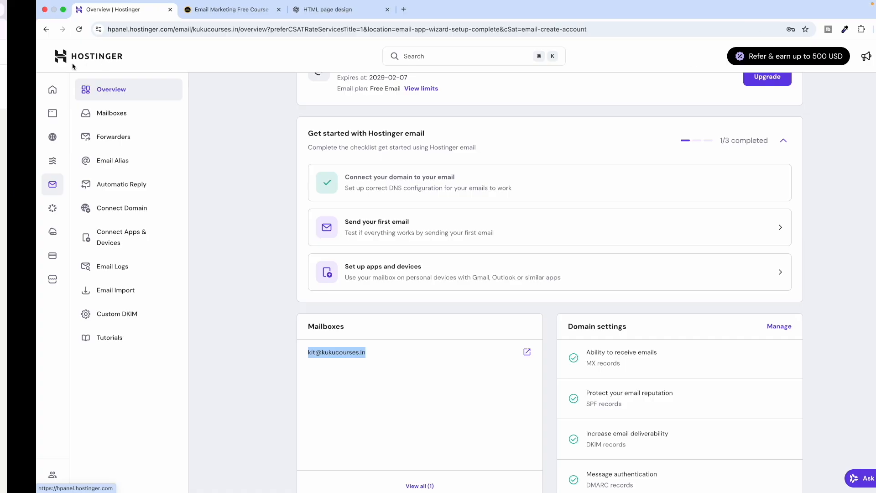
pyautogui.hotkey('ctrl', 'Left')
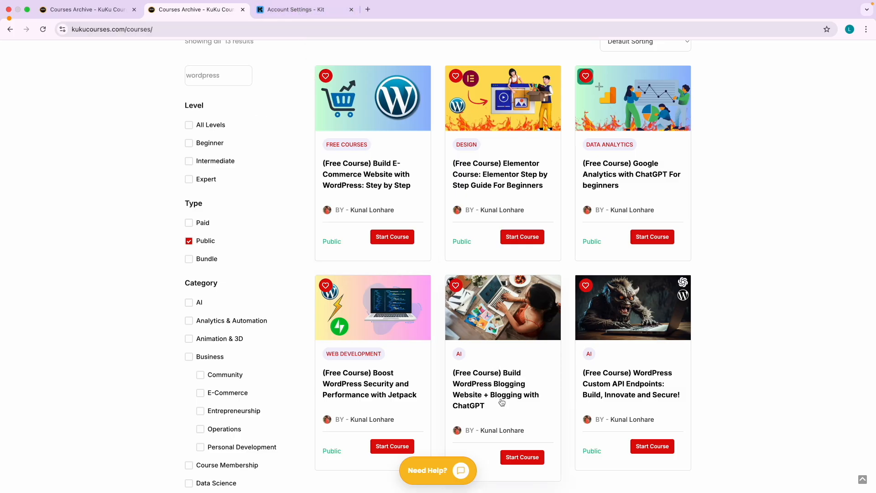
pyautogui.click(296, 12)
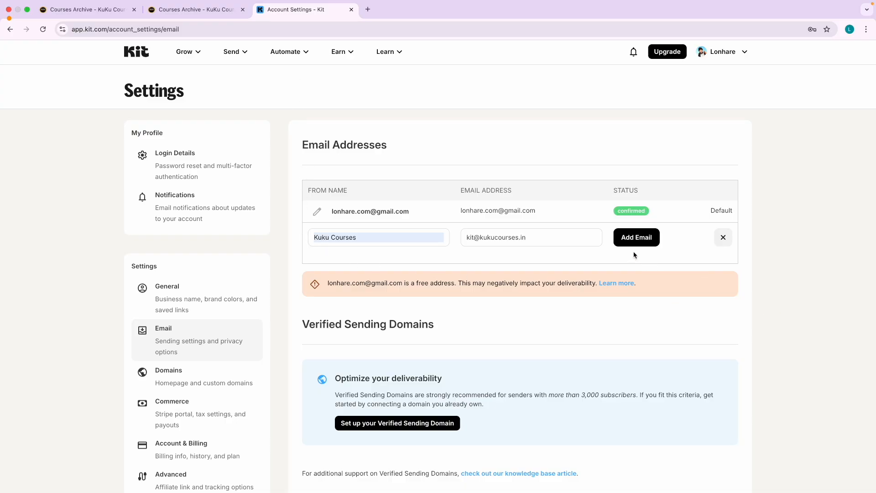
pyautogui.click(368, 9)
pyautogui.write('ma')
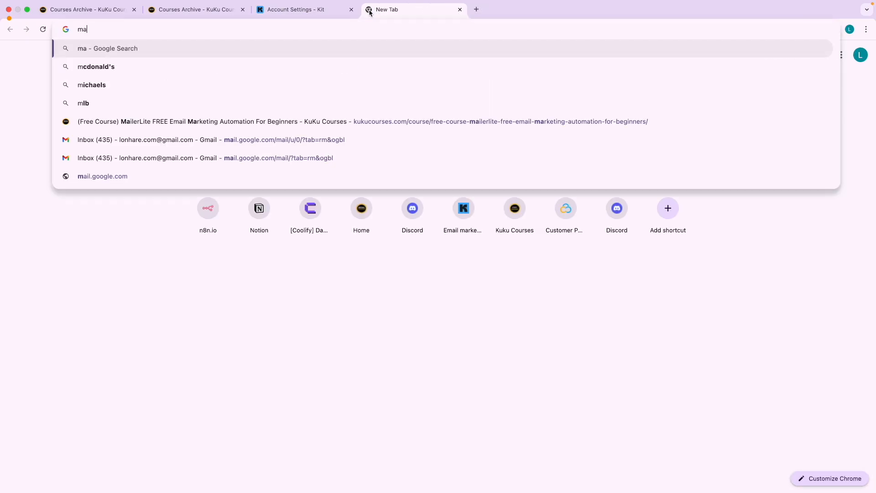
pyautogui.write('il ho')
# Sign in to the Kuku Courses mailbox in Hostinger Webmail with its login address and password.
pyautogui.press('Return')
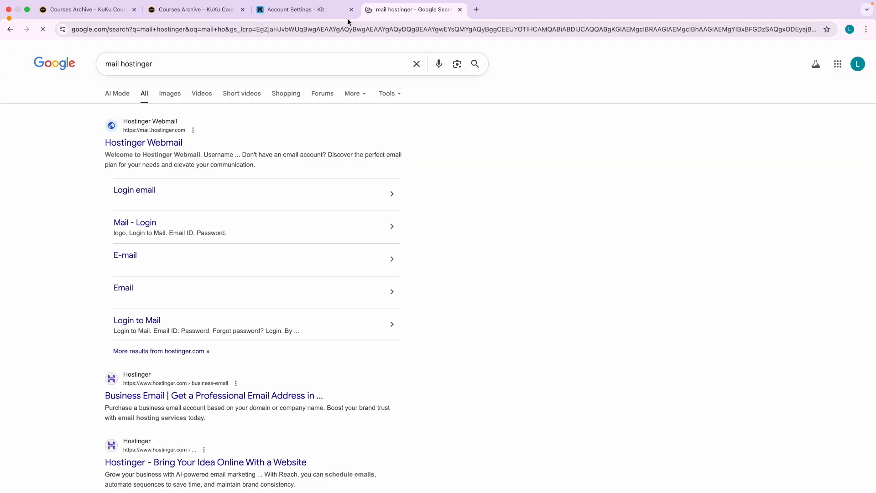
pyautogui.click(156, 140)
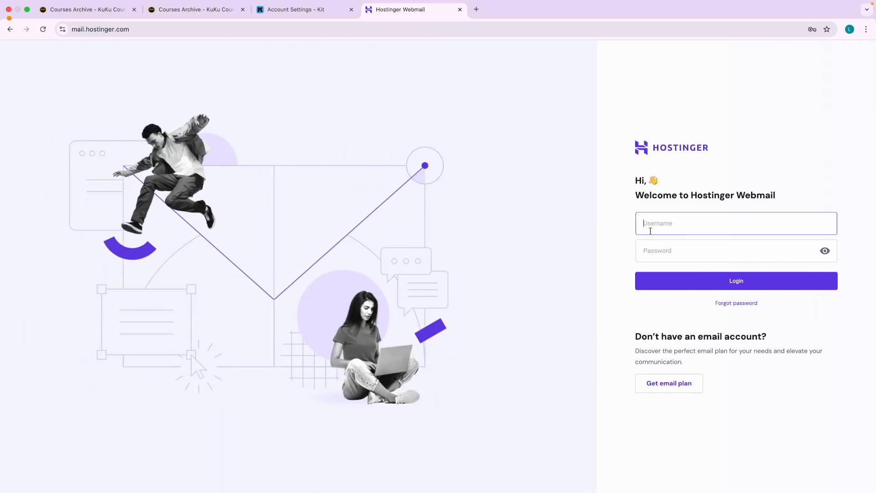
pyautogui.press('super+v')
pyautogui.click(655, 252)
pyautogui.write('••')
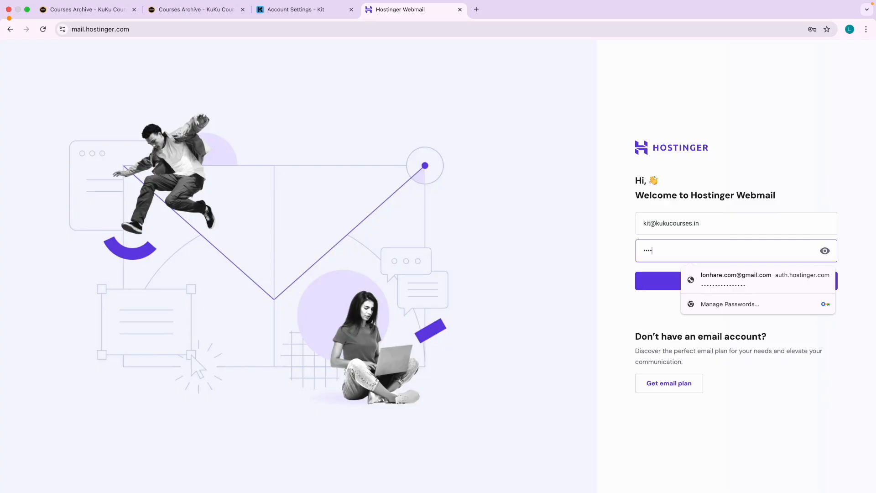
pyautogui.write('••••••')
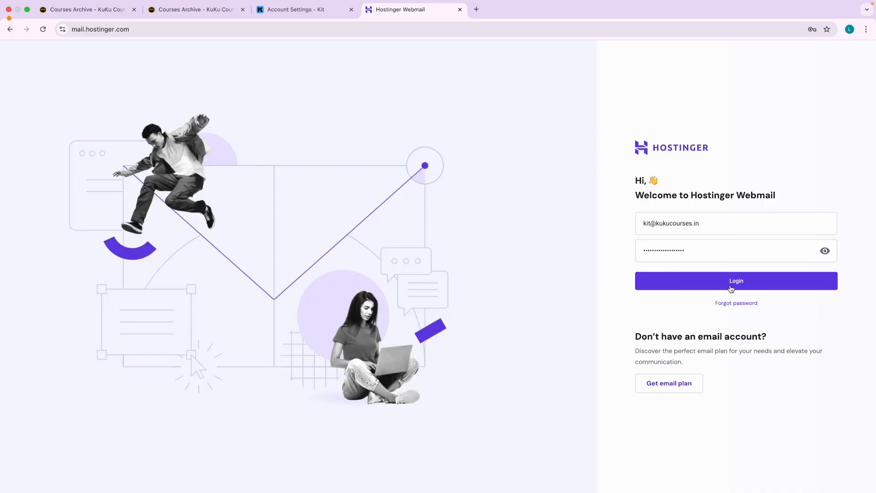
pyautogui.click(731, 289)
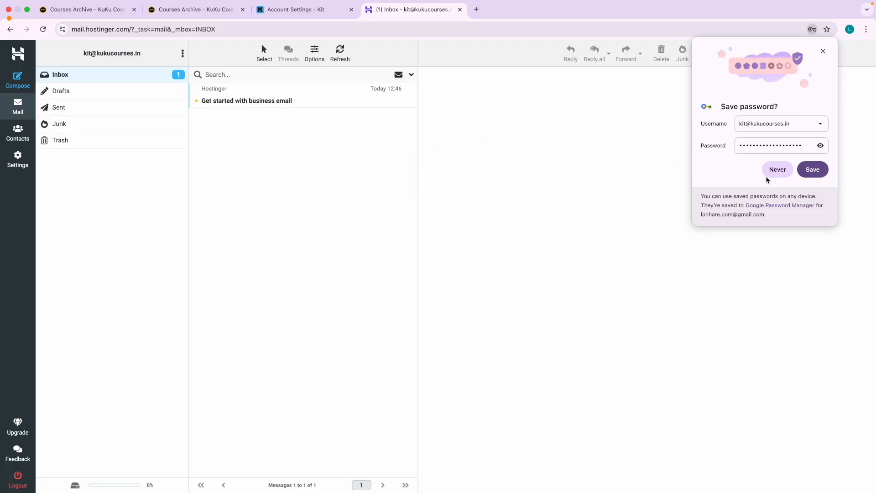
pyautogui.click(823, 51)
# Add the Kuku Courses sender in Kit, then confirm it from Kit's verification email in the inbox.
pyautogui.click(293, 10)
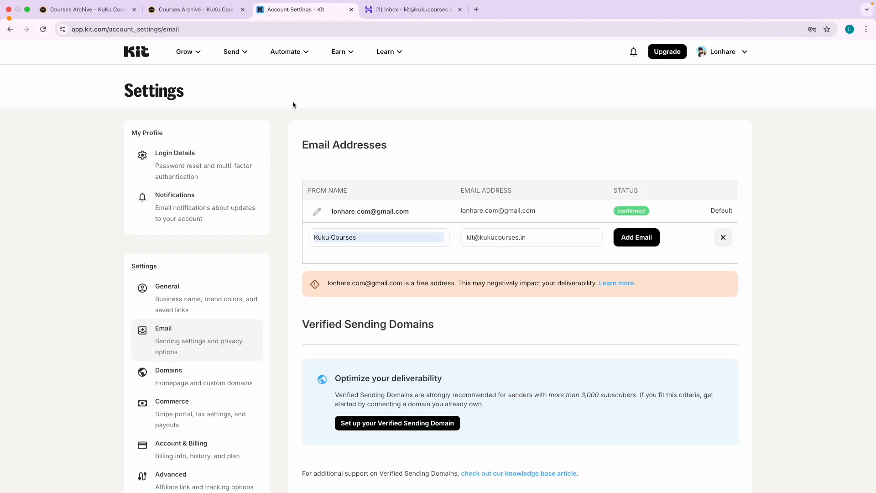
pyautogui.click(632, 238)
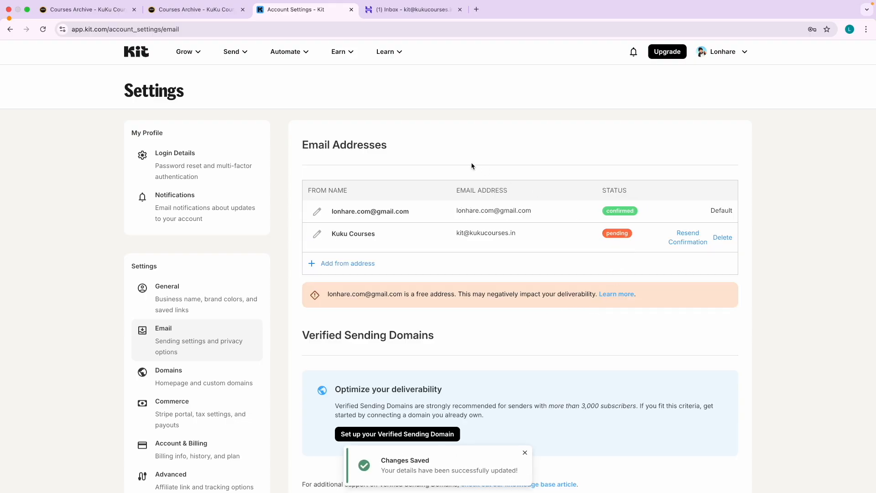
pyautogui.click(413, 10)
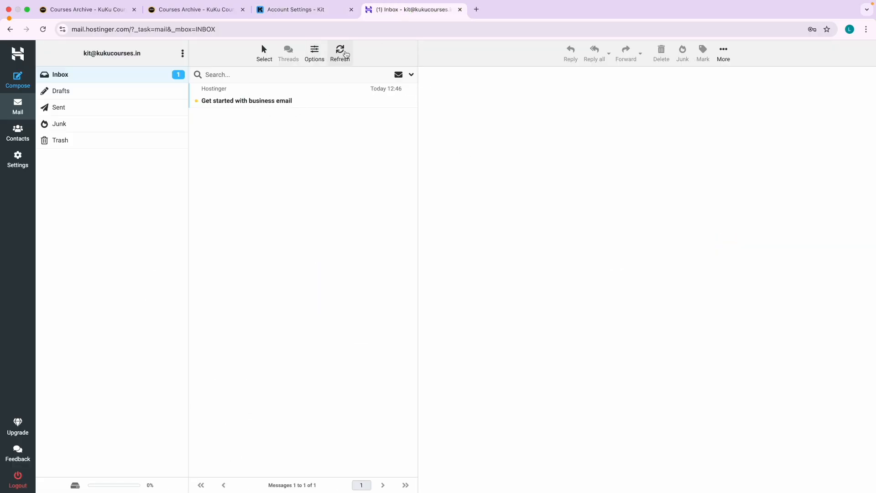
pyautogui.click(337, 53)
pyautogui.click(339, 60)
pyautogui.click(338, 60)
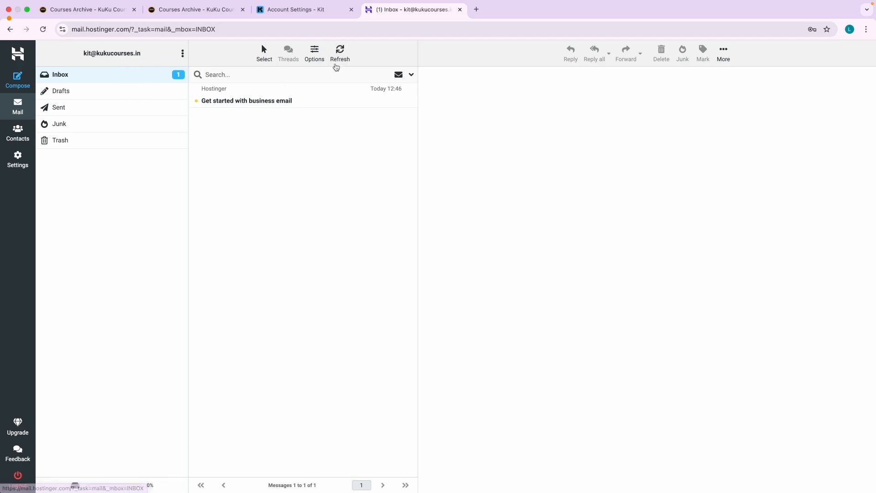
pyautogui.click(338, 61)
pyautogui.click(338, 60)
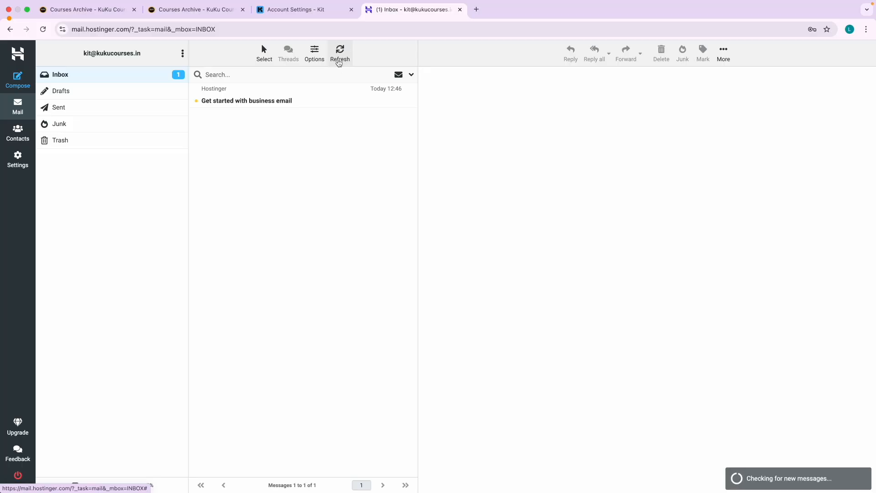
pyautogui.click(338, 61)
pyautogui.click(225, 103)
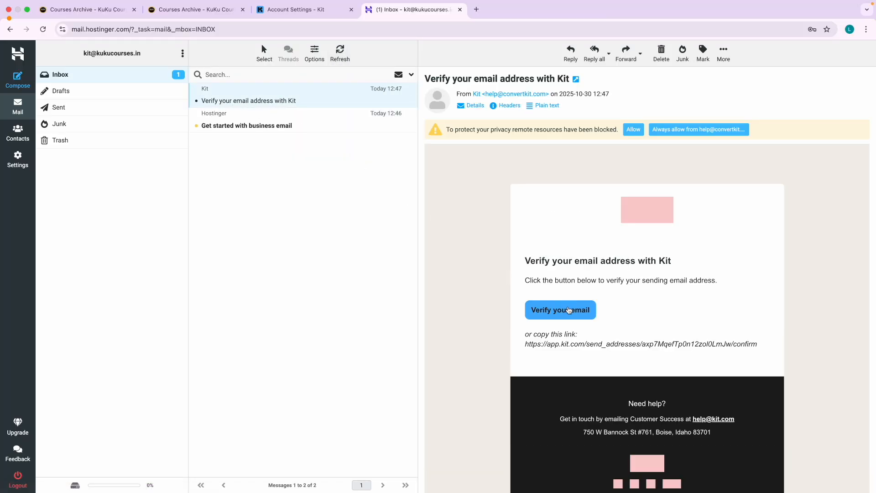
pyautogui.click(569, 310)
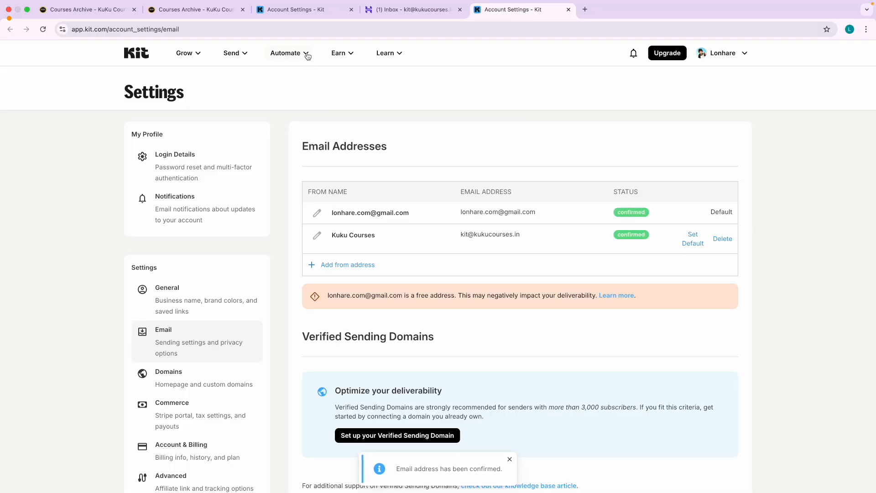
# Make the Kuku Courses address Kit's default sending email instead of the gmail address.
pyautogui.moveTo(474, 233); pyautogui.dragTo(511, 236)
pyautogui.click(486, 235)
pyautogui.scroll(3, 693, 242)
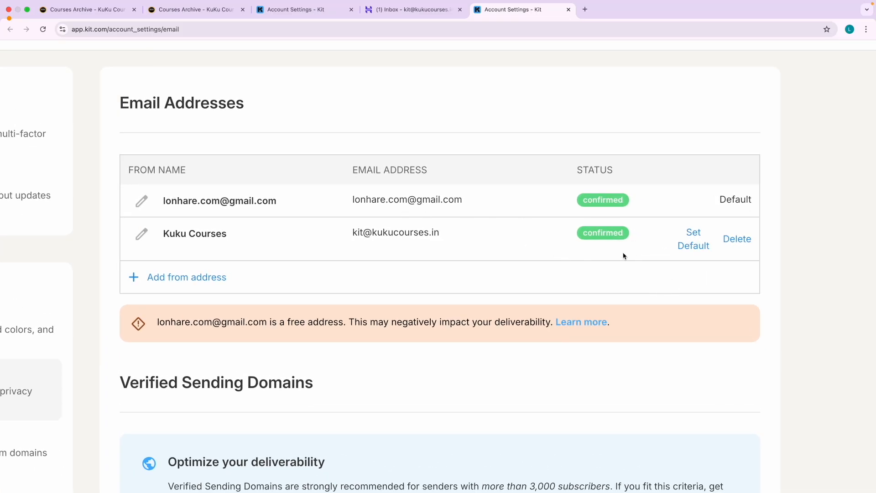
pyautogui.scroll(-3, 691, 267)
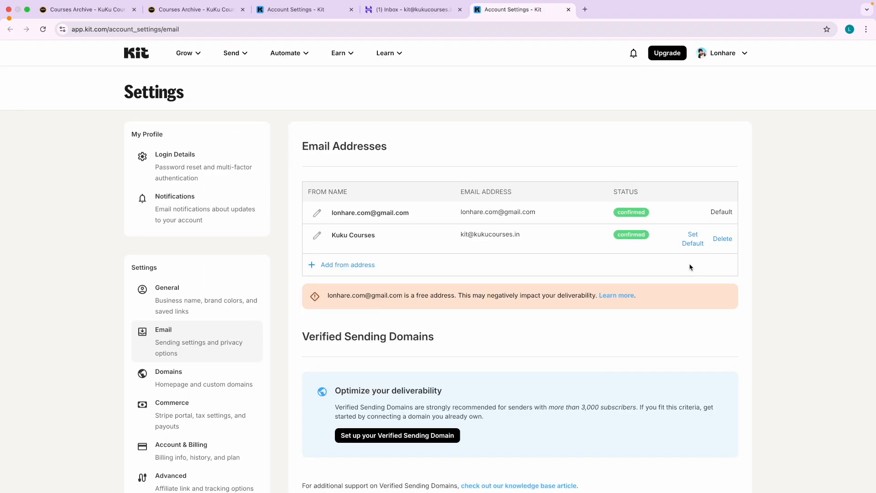
pyautogui.click(693, 239)
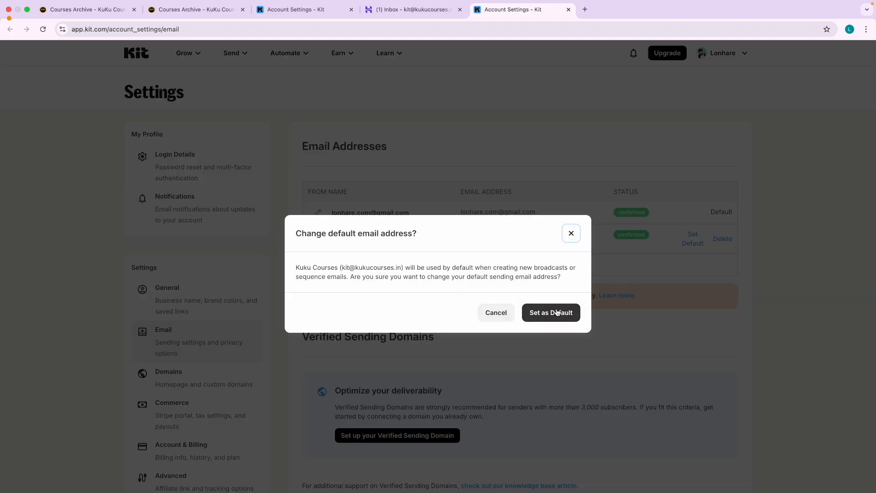
pyautogui.click(575, 314)
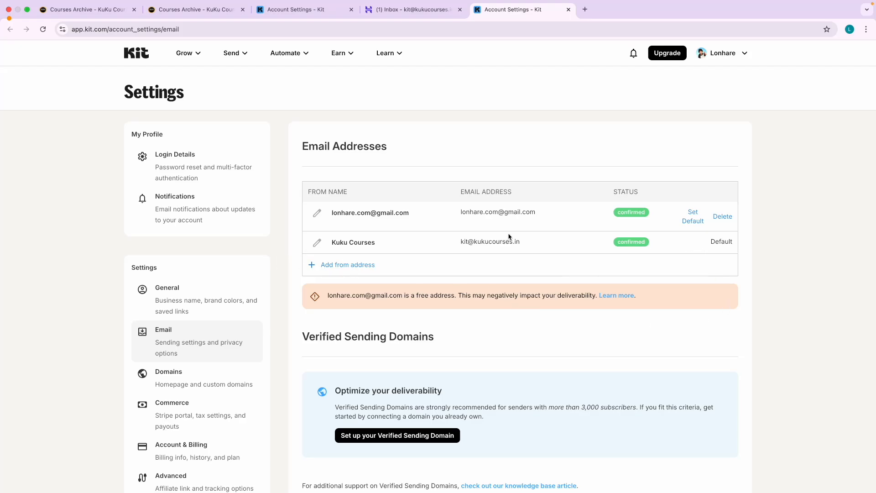
pyautogui.moveTo(719, 243); pyautogui.dragTo(745, 247)
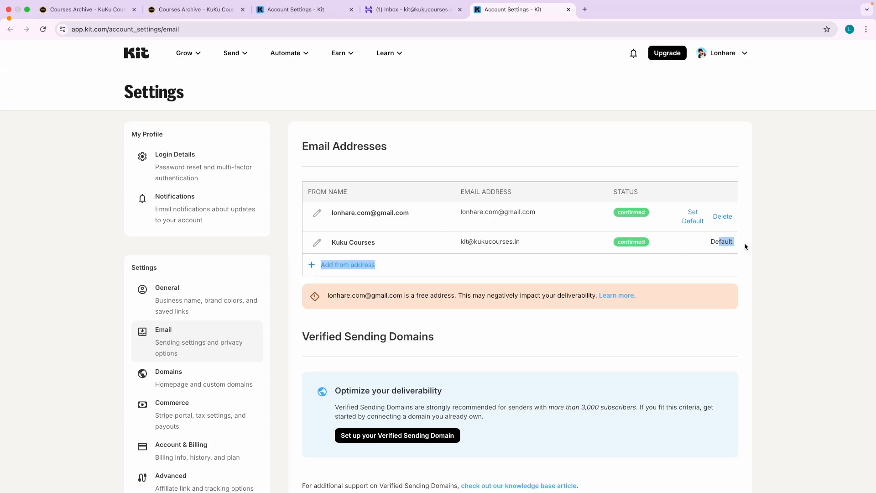
pyautogui.click(730, 287)
pyautogui.scroll(-3, 377, 307)
pyautogui.scroll(3, 118, 192)
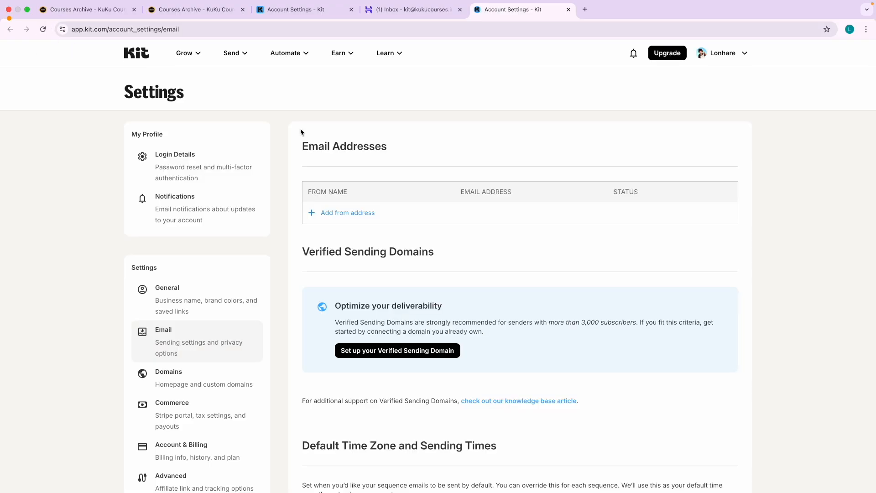
pyautogui.click(227, 13)
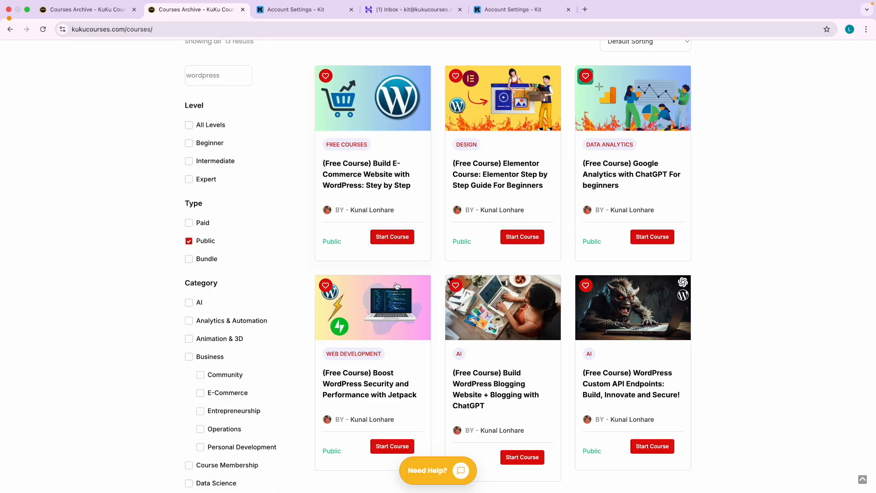
pyautogui.hotkey('ctrl', 'Right')
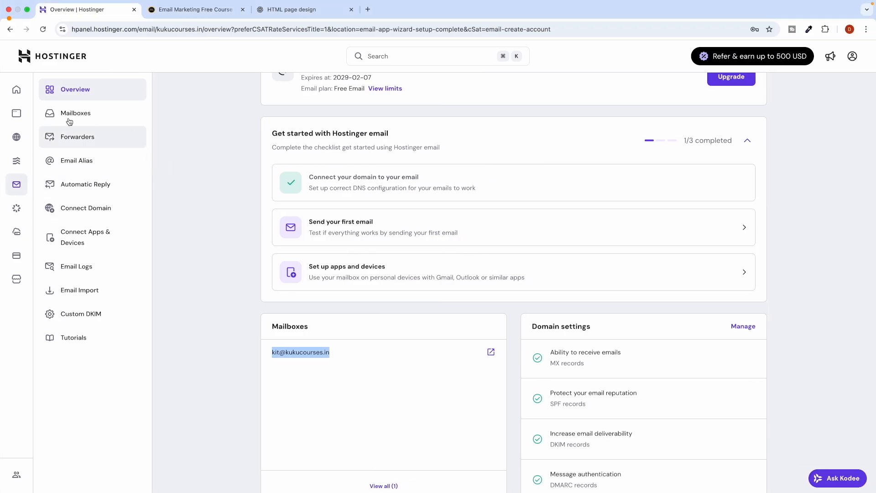
pyautogui.click(17, 89)
pyautogui.hotkey('ctrl', 'Left')
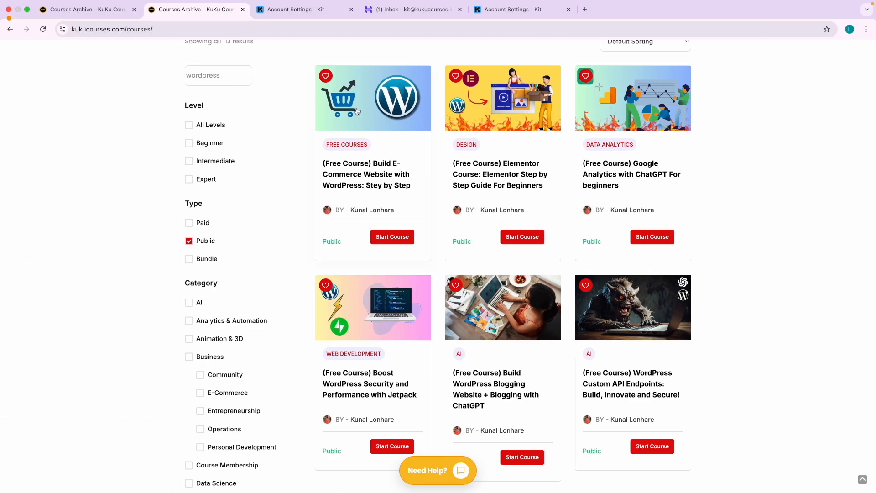
pyautogui.click(299, 10)
pyautogui.hotkey('ctrl', 'Left')
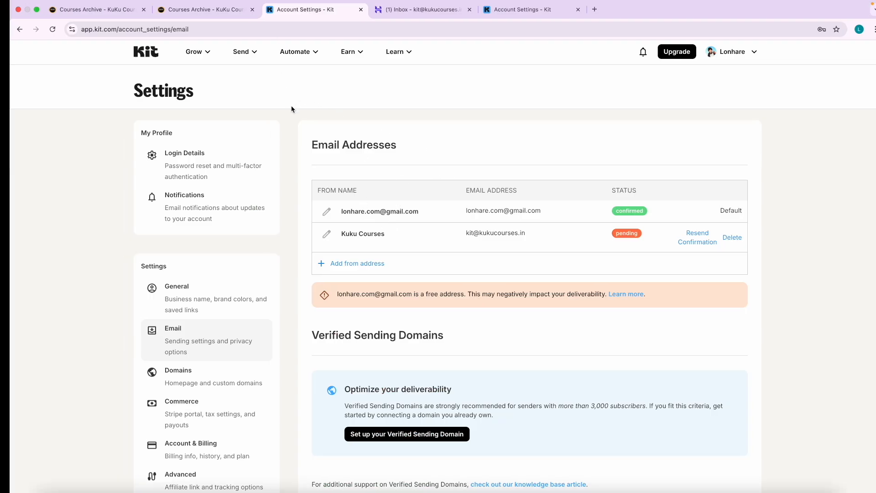
pyautogui.hotkey('ctrl', 'Right')
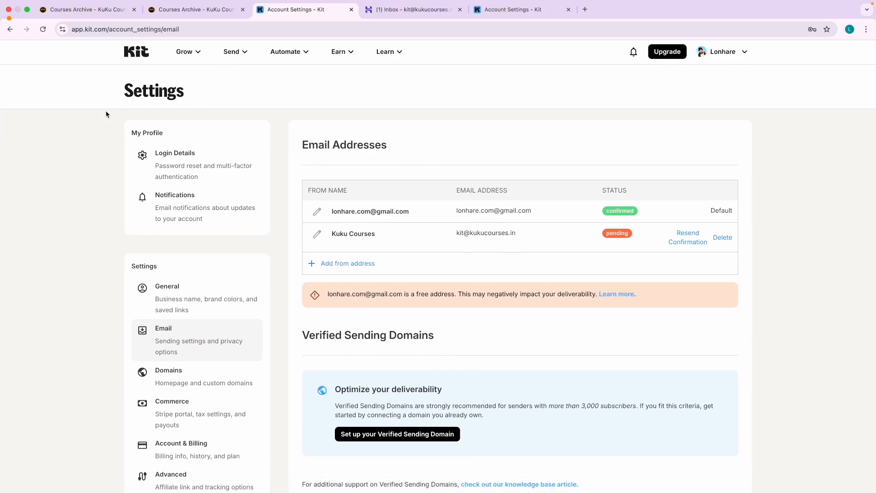
pyautogui.click(43, 28)
pyautogui.click(351, 9)
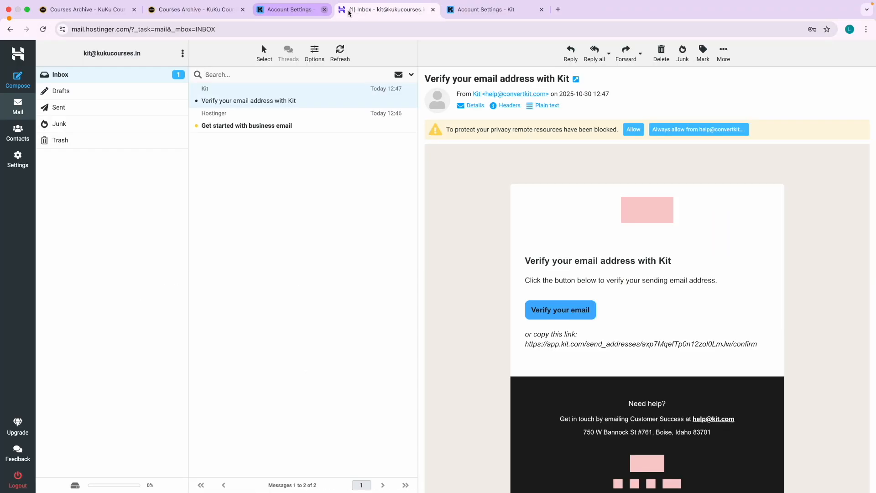
pyautogui.click(351, 10)
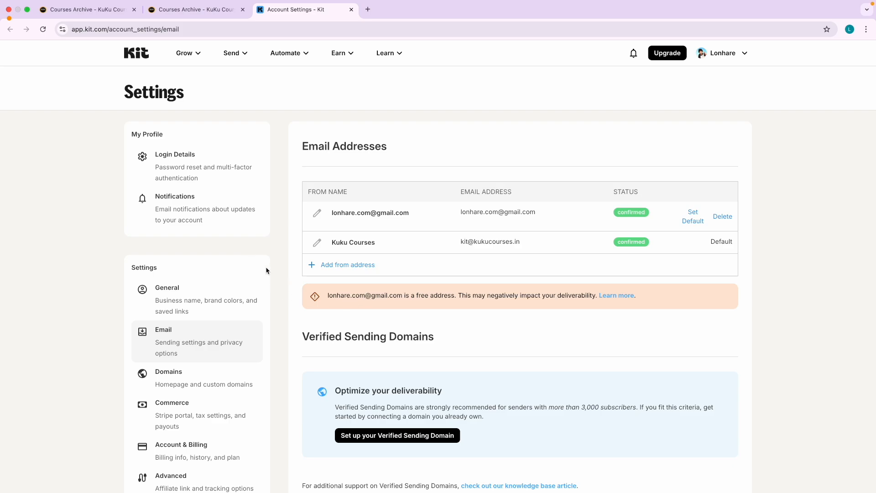
pyautogui.scroll(-2, 281, 298)
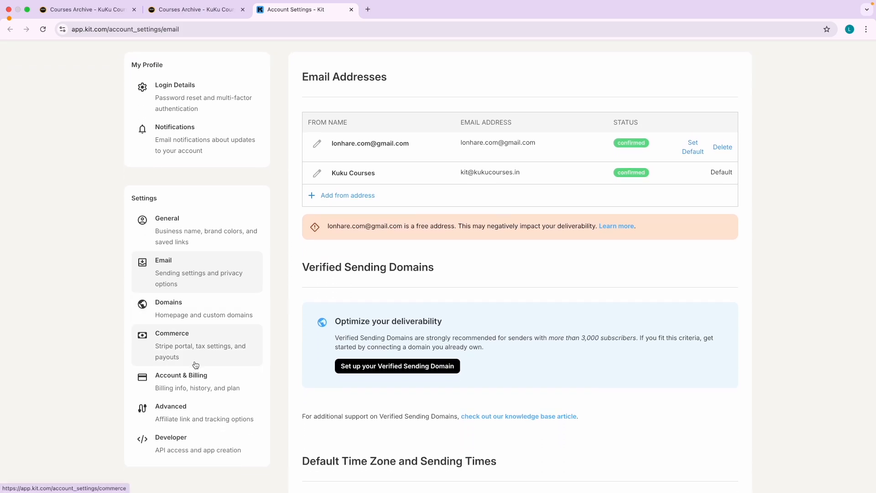
# Open the homepage and custom domain settings and preview the free kit.com domain in a new tab.
pyautogui.click(174, 315)
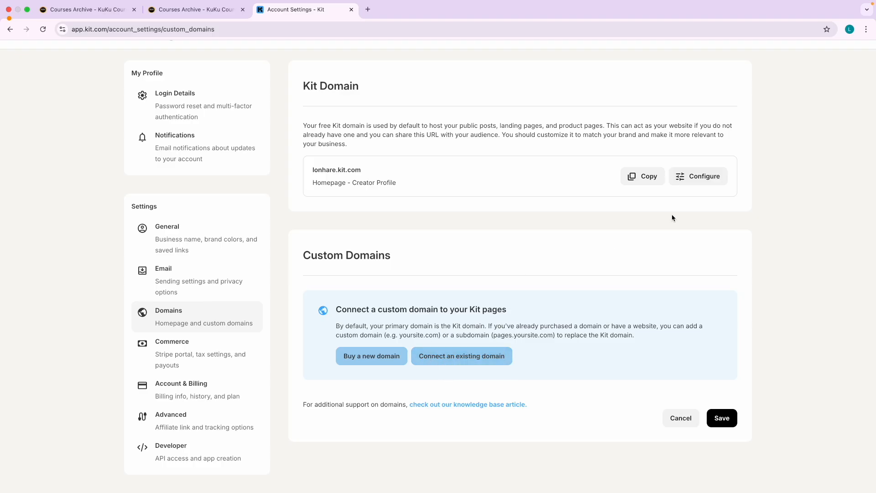
pyautogui.moveTo(312, 168); pyautogui.dragTo(364, 172)
pyautogui.rightClick(355, 170)
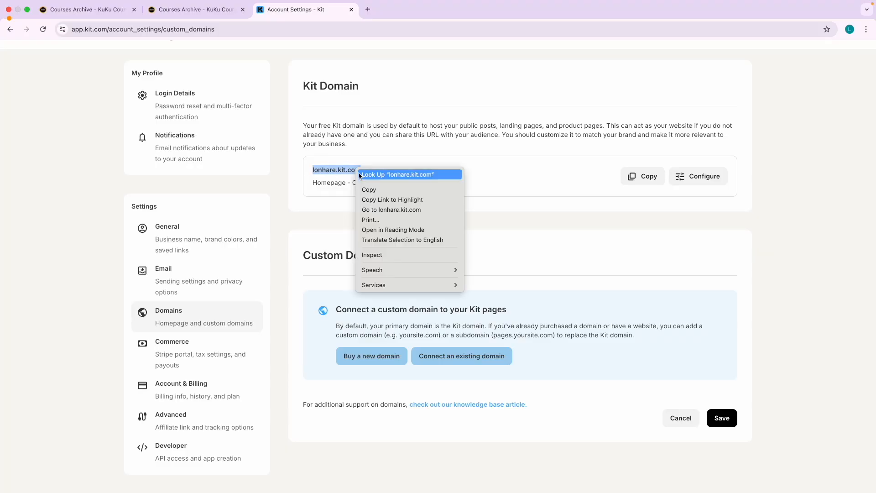
pyautogui.click(381, 208)
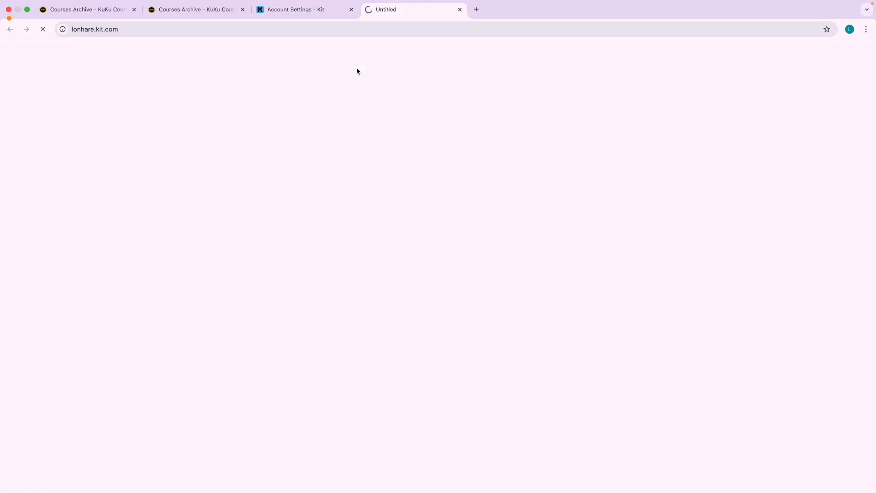
pyautogui.scroll(-5, 259, 238)
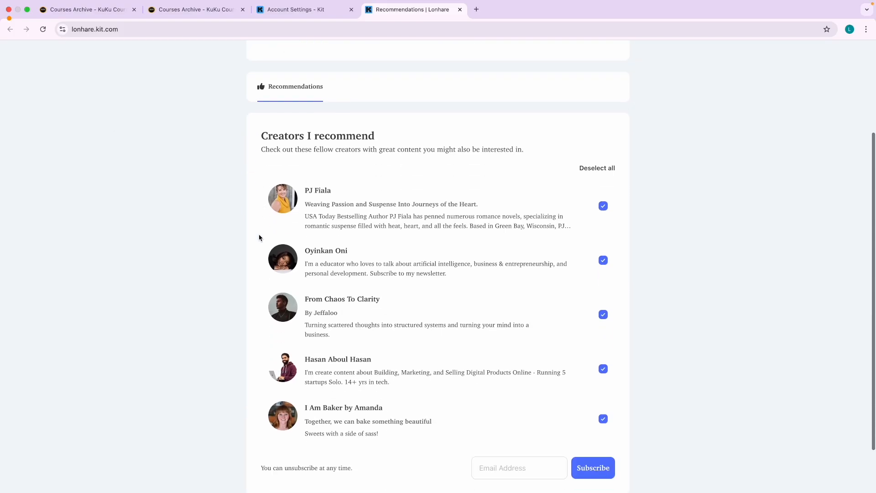
pyautogui.scroll(5, 259, 237)
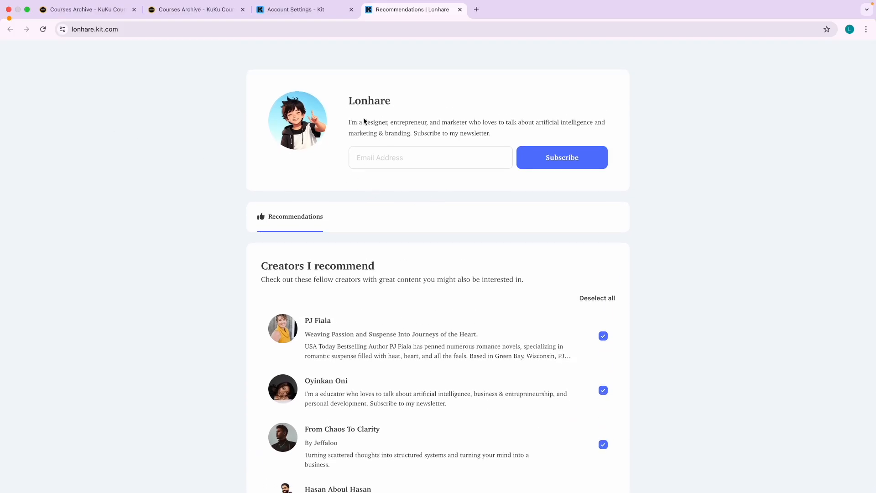
pyautogui.click(307, 13)
# Set the free Kit domain's homepage to Free EM Courses - Landing Page and save.
pyautogui.click(703, 175)
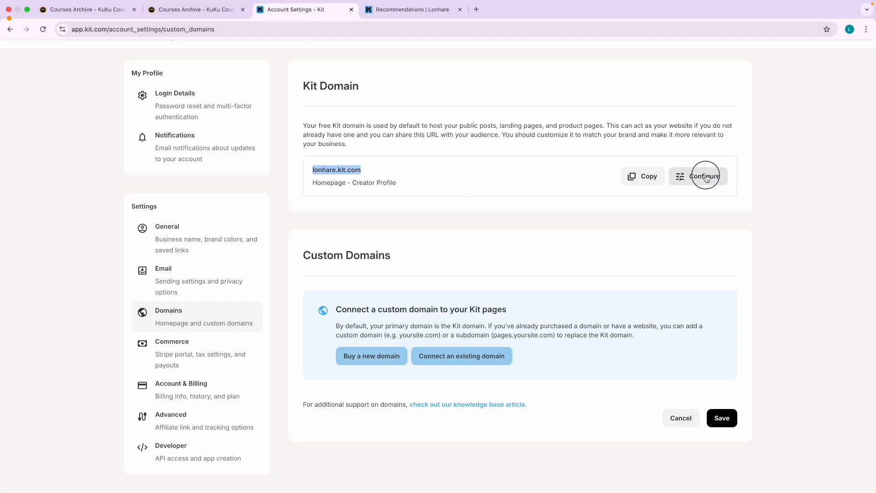
pyautogui.click(346, 298)
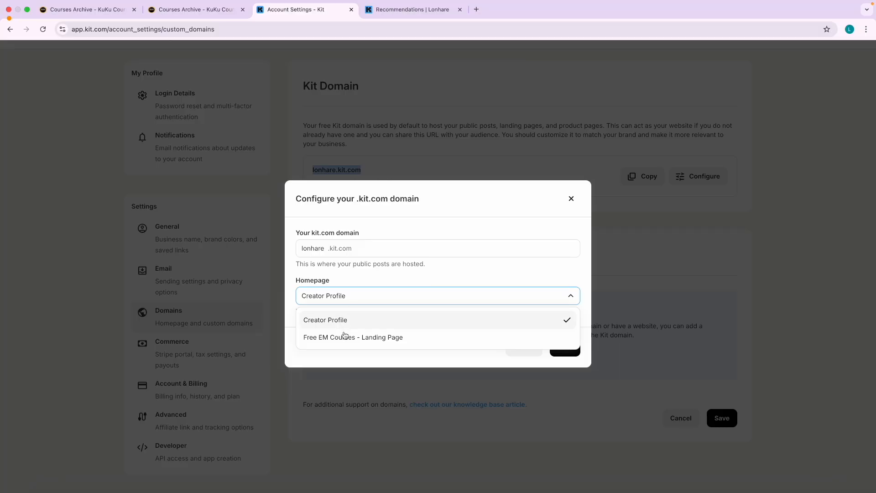
pyautogui.click(344, 337)
pyautogui.click(565, 348)
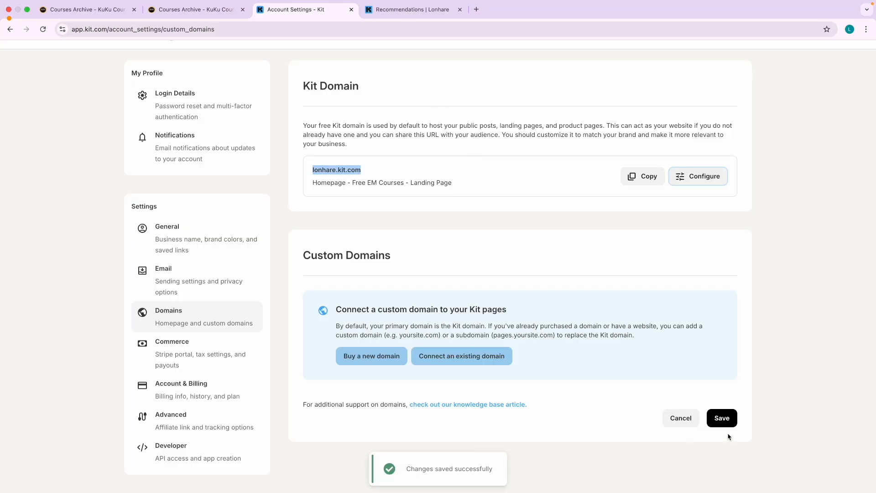
pyautogui.click(722, 418)
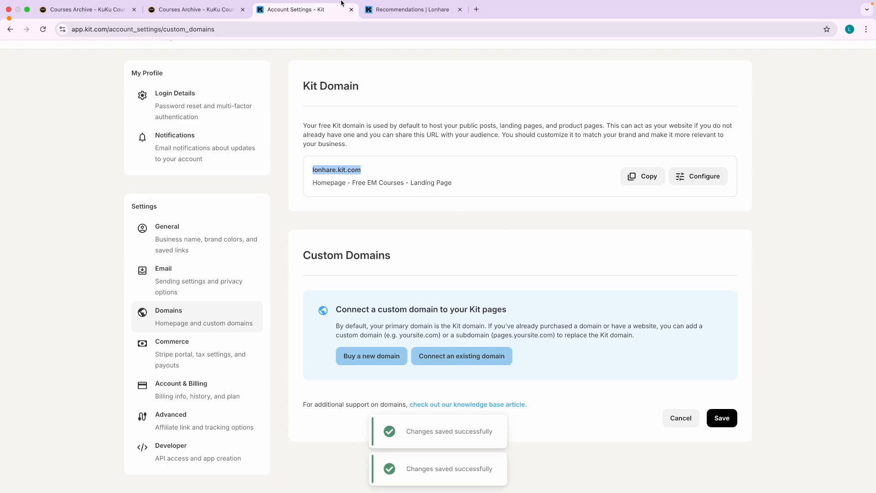
# Reload the kit.com tab to confirm the landing page loads, then return to Account Settings.
pyautogui.click(402, 9)
pyautogui.click(43, 30)
pyautogui.scroll(-2, 464, 201)
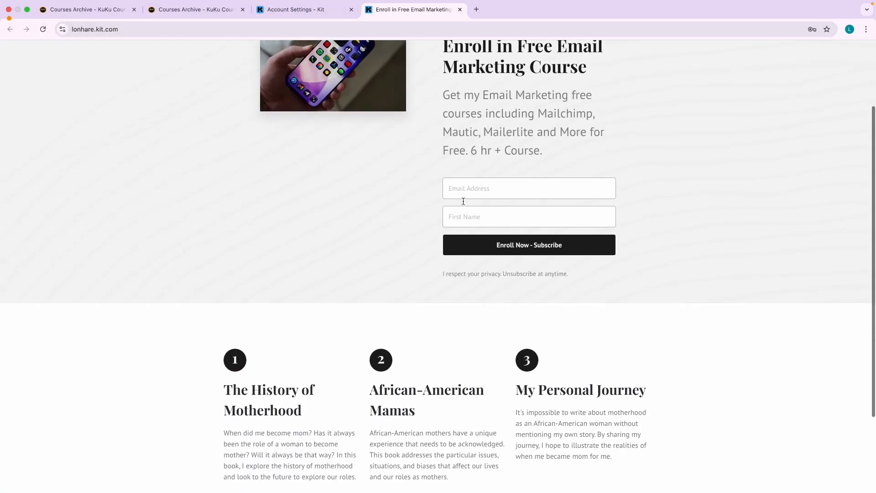
pyautogui.scroll(-3, 464, 204)
pyautogui.scroll(5, 464, 204)
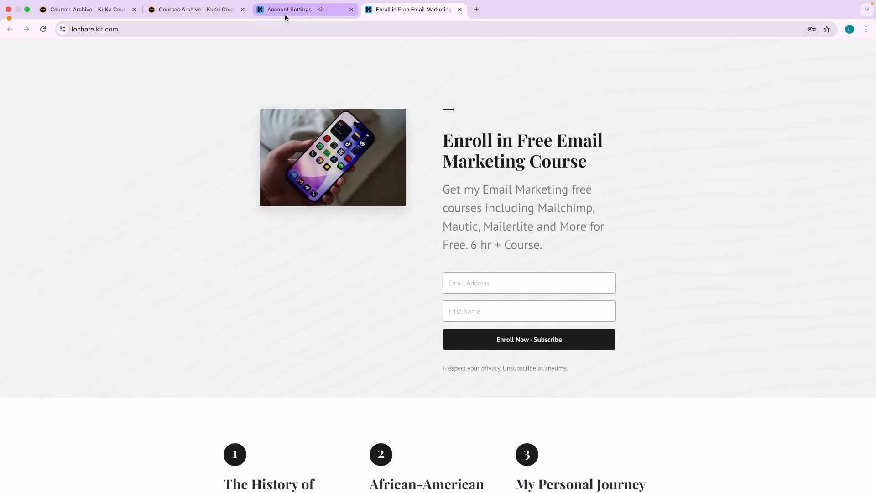
pyautogui.click(285, 13)
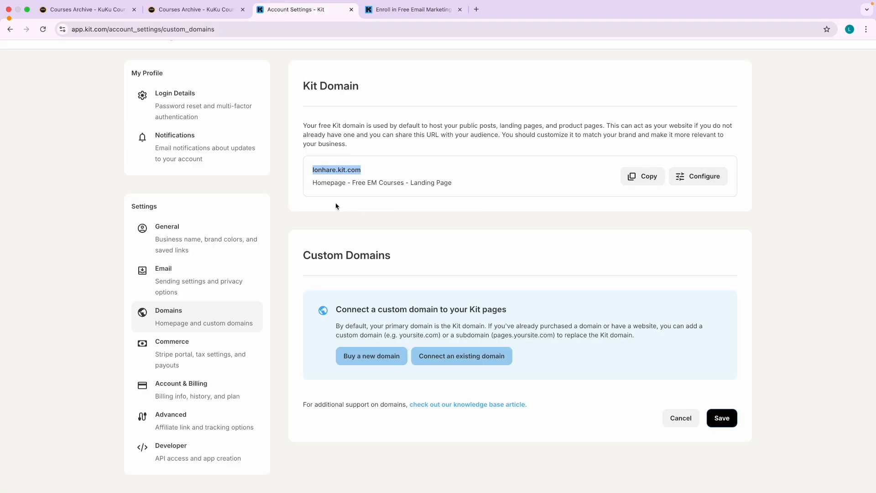
pyautogui.click(402, 9)
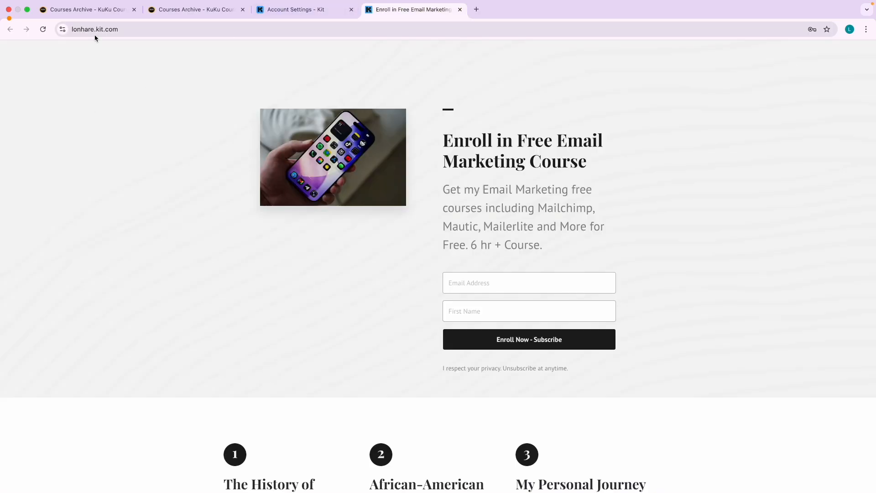
pyautogui.click(96, 29)
pyautogui.moveTo(147, 29); pyautogui.dragTo(70, 38)
pyautogui.click(91, 97)
pyautogui.click(284, 23)
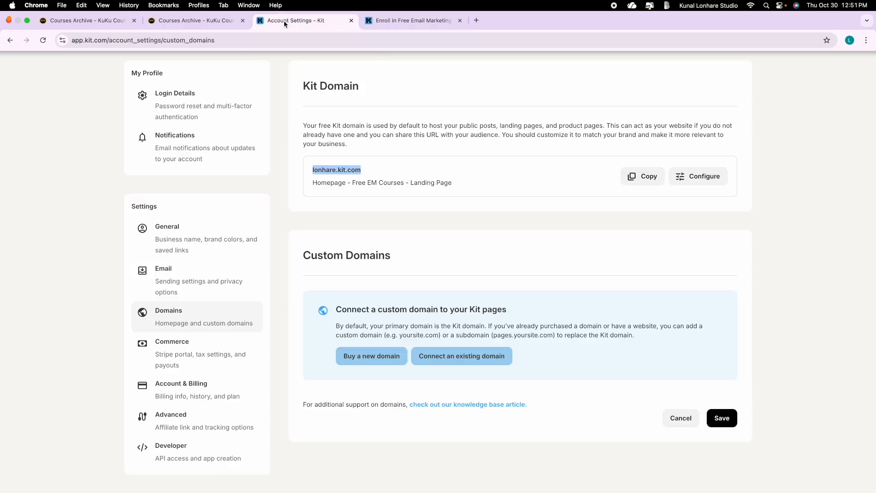
pyautogui.click(201, 365)
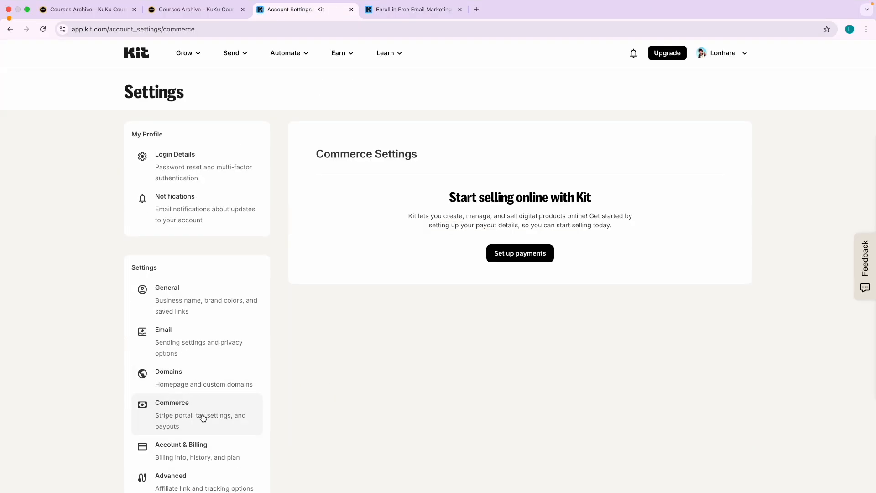
# Browse the Account & Billing, General and Commerce settings and glance at the Earn features menu.
pyautogui.scroll(-2, 208, 406)
pyautogui.click(182, 389)
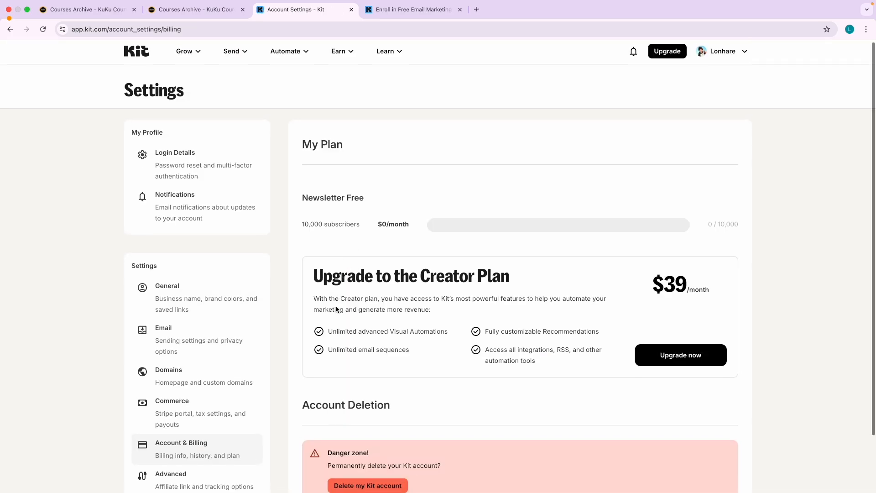
pyautogui.scroll(-2, 336, 310)
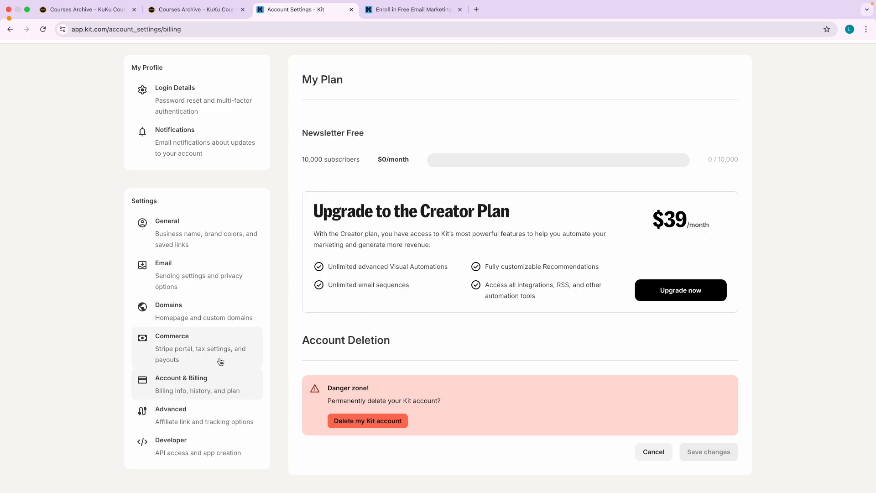
pyautogui.click(188, 244)
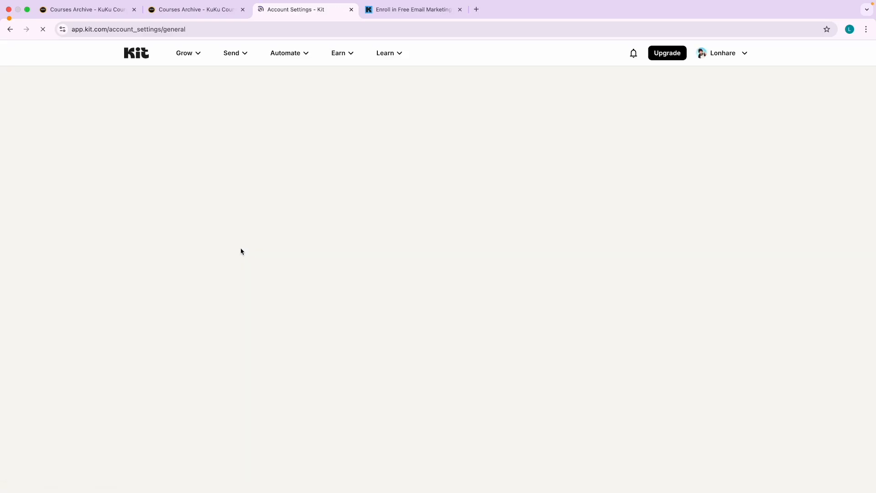
pyautogui.scroll(-3, 400, 265)
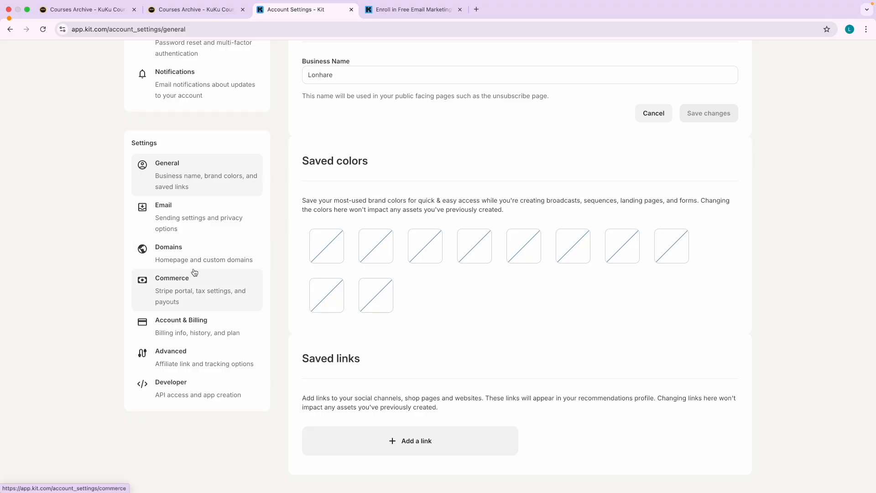
pyautogui.click(242, 297)
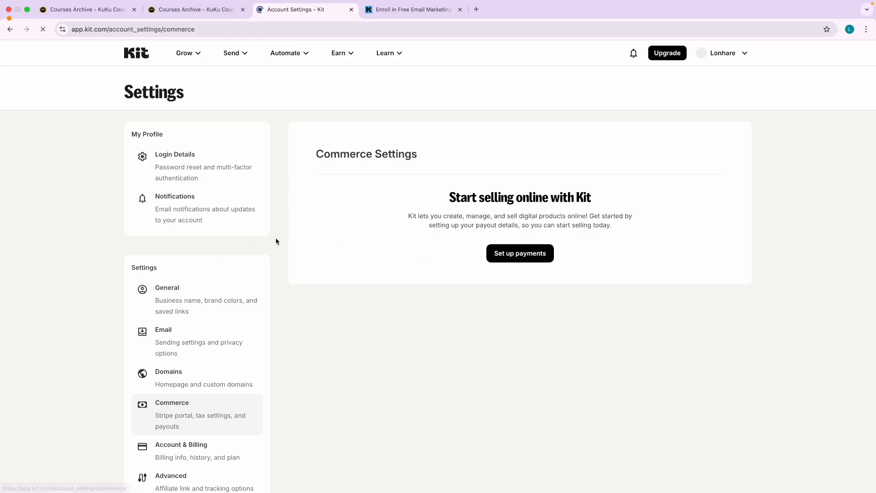
pyautogui.click(345, 51)
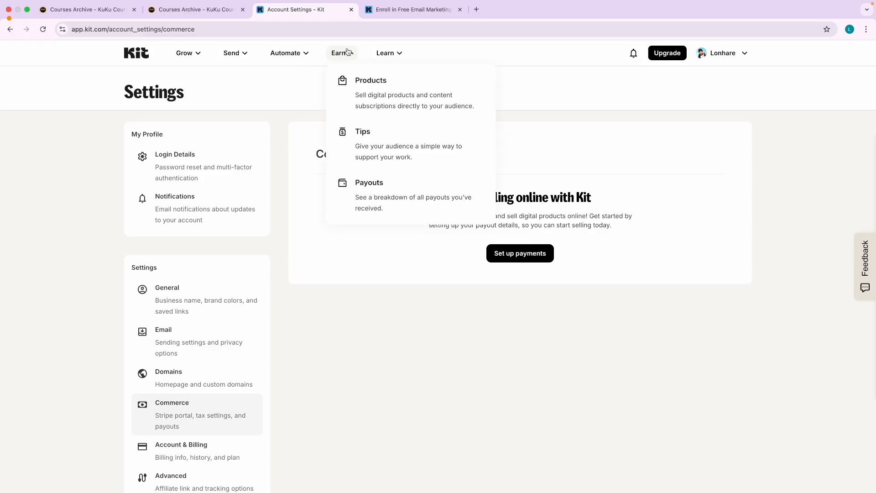
pyautogui.click(403, 272)
pyautogui.scroll(-2, 464, 278)
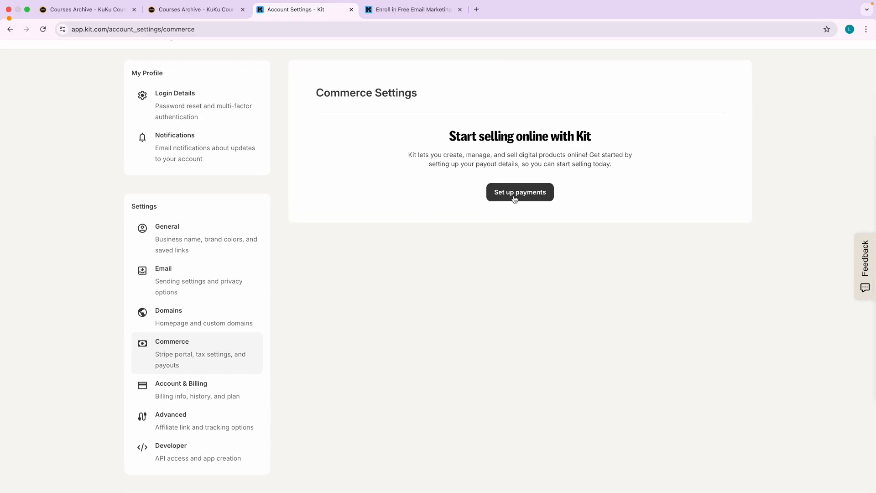
# Review the Account & Billing plan details and the Advanced affiliate and tracking settings.
pyautogui.click(175, 398)
pyautogui.scroll(-2, 373, 377)
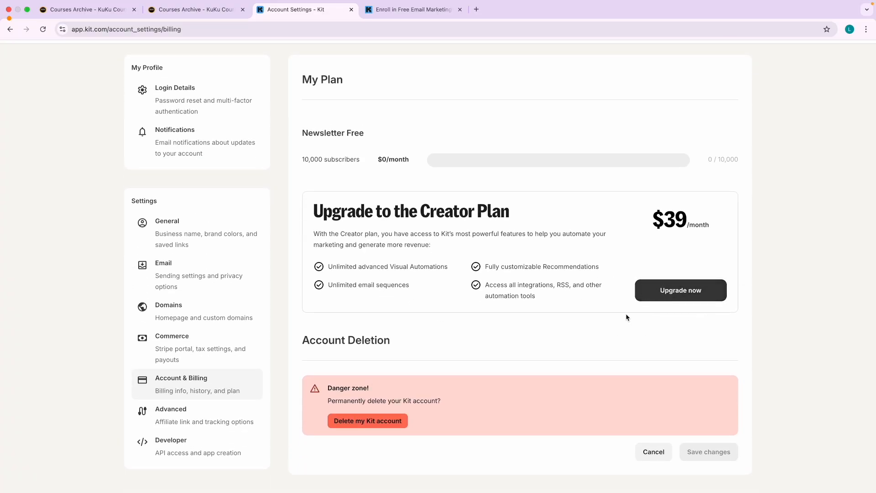
pyautogui.click(194, 420)
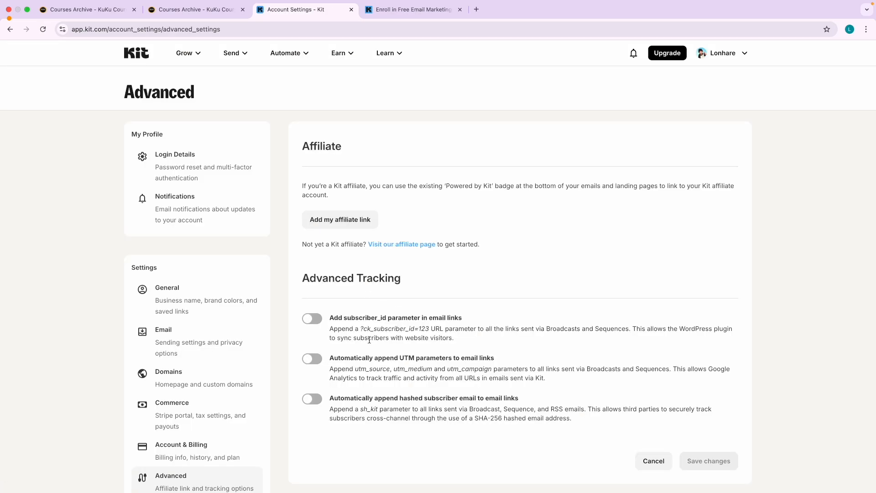
pyautogui.scroll(-2, 320, 297)
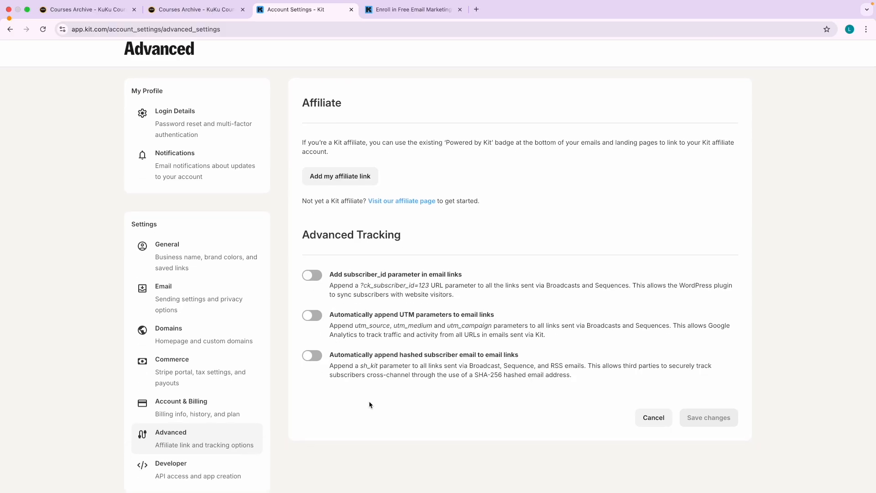
pyautogui.scroll(-1, 367, 402)
pyautogui.click(182, 458)
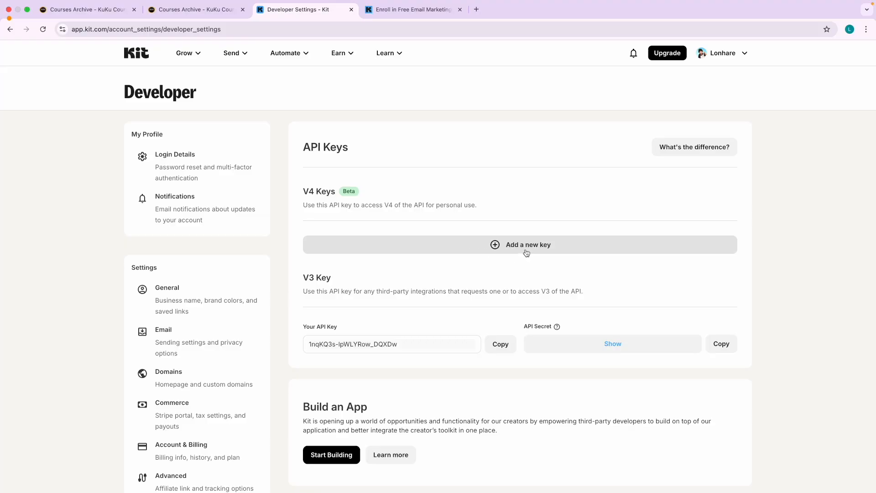
# Look over the API Keys and V4 Keys sections, then switch to the KuKu Courses archive tab.
pyautogui.moveTo(314, 147); pyautogui.dragTo(340, 147)
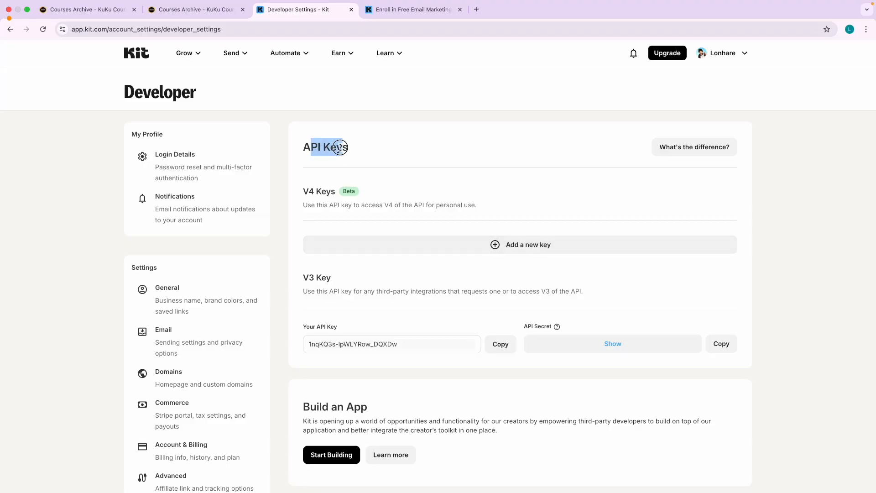
pyautogui.click(366, 154)
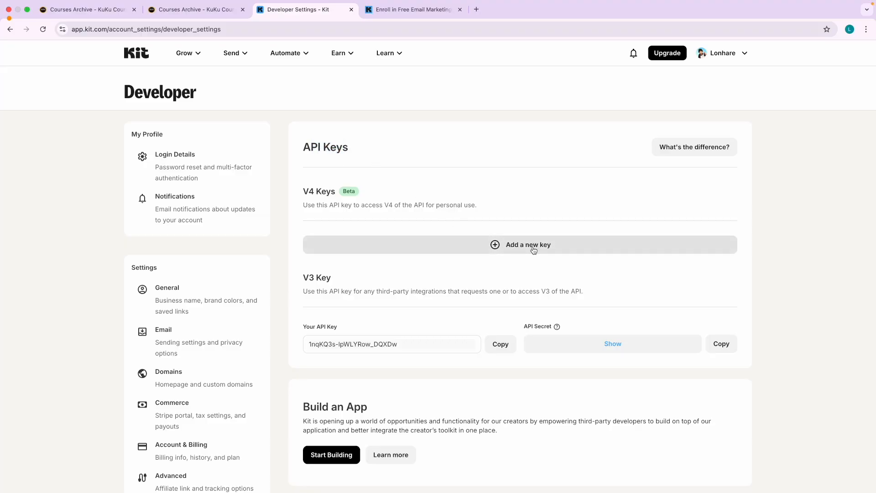
pyautogui.moveTo(305, 187); pyautogui.dragTo(335, 190)
pyautogui.click(464, 199)
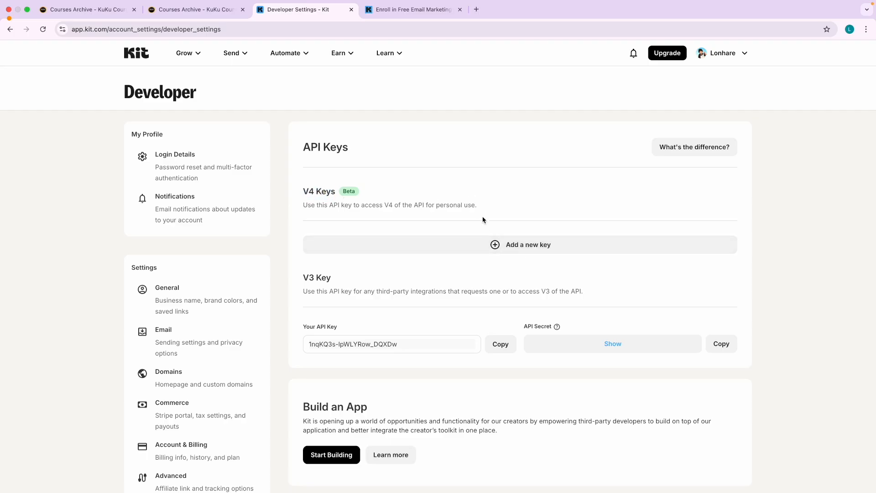
pyautogui.click(196, 10)
pyautogui.scroll(2, 471, 157)
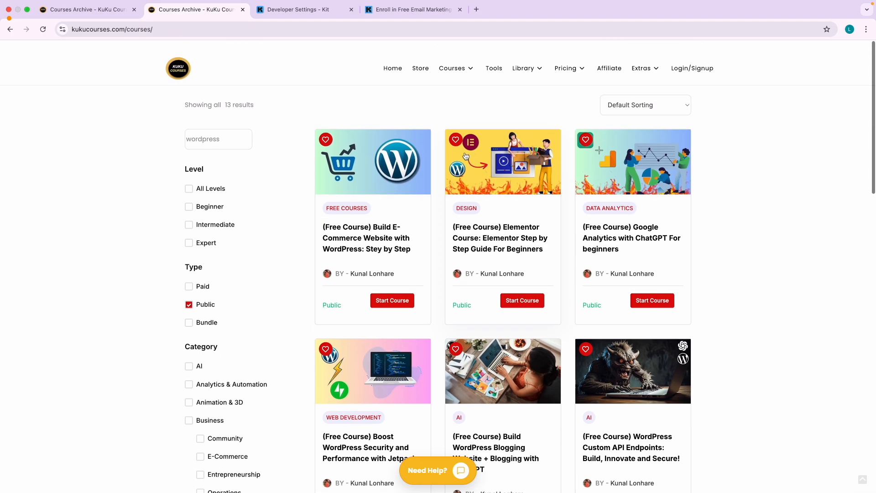
# Show the full KuKu Courses list filtered to Public courses only.
pyautogui.click(452, 57)
pyautogui.scroll(-2, 431, 248)
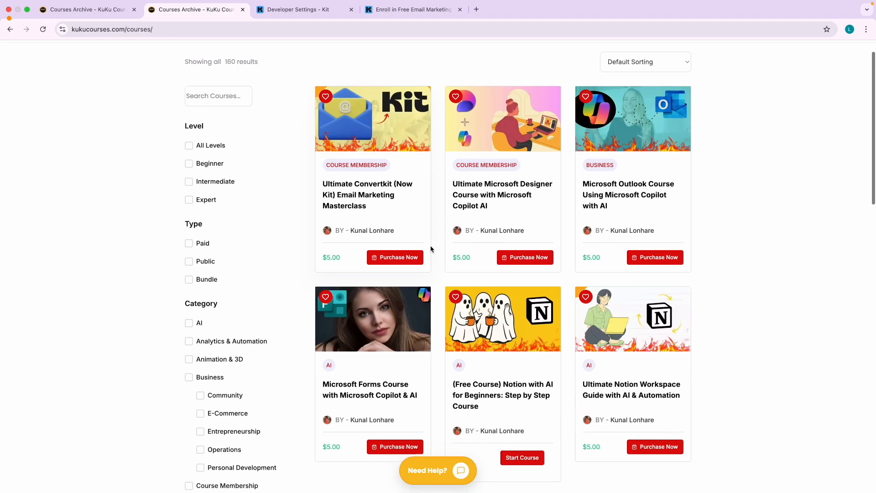
pyautogui.click(189, 234)
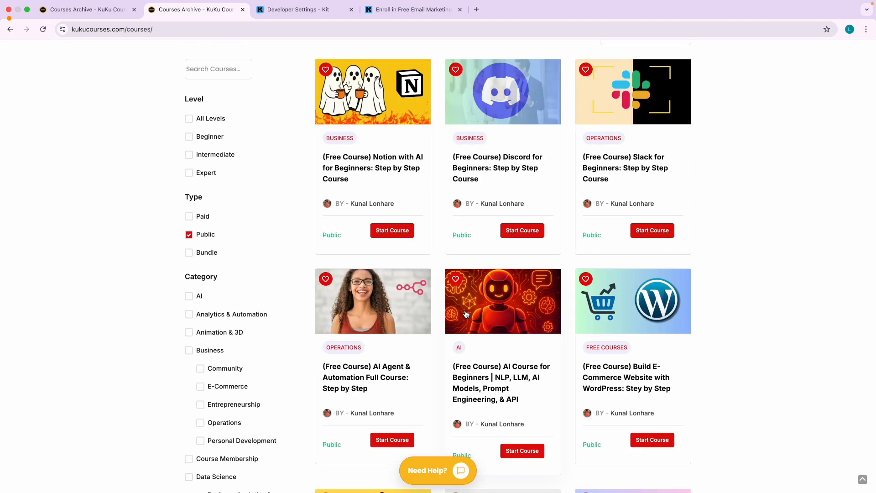
pyautogui.scroll(-3, 351, 309)
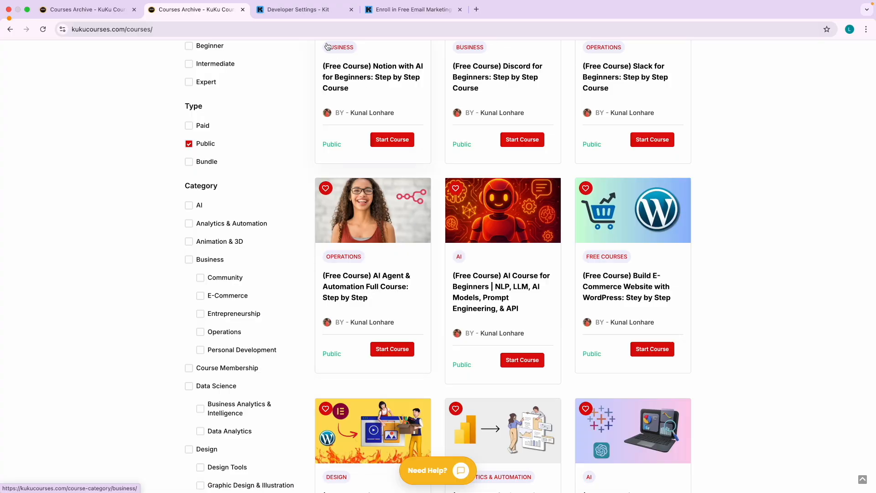
# Return via the landing page tab to Kit's Developer settings, then move to Notifications.
pyautogui.click(392, 17)
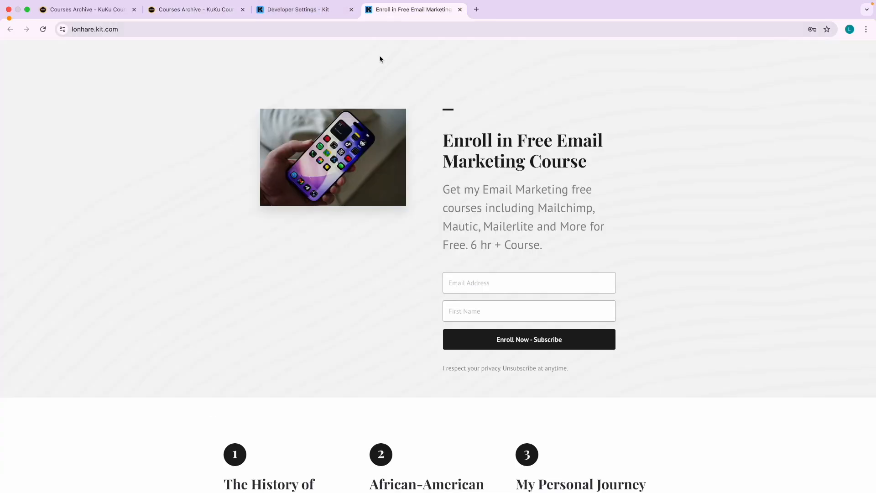
pyautogui.click(295, 14)
pyautogui.moveTo(323, 148); pyautogui.dragTo(340, 149)
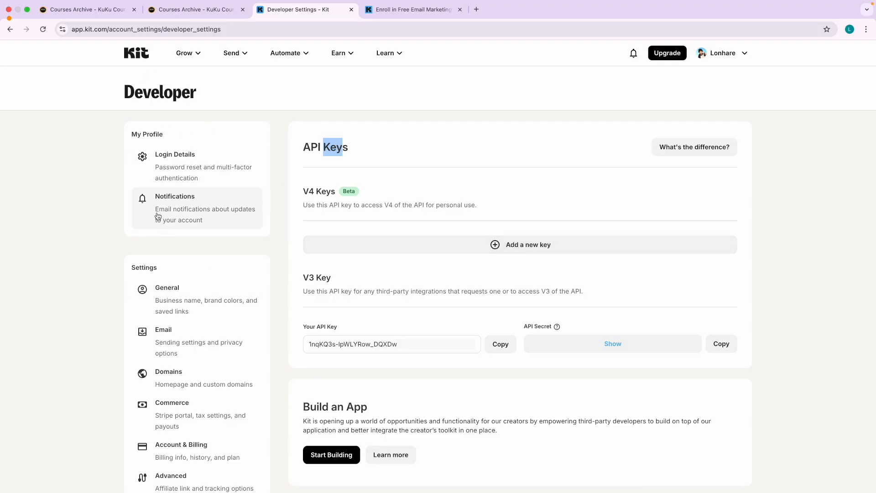
pyautogui.click(187, 215)
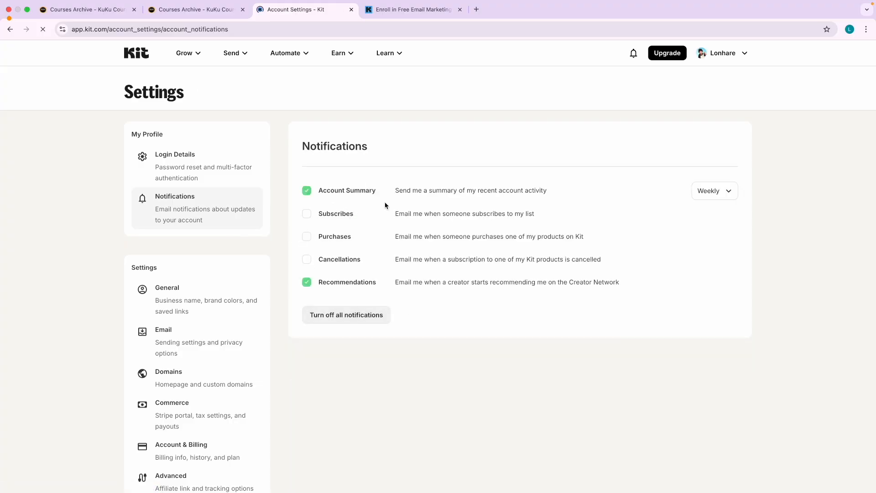
# Enable Subscribes email notifications, keep the weekly summary frequency, and view Login Details MFA options.
pyautogui.scroll(5, 384, 204)
pyautogui.click(249, 226)
pyautogui.scroll(-5, 249, 226)
pyautogui.click(719, 197)
pyautogui.click(787, 239)
pyautogui.click(186, 179)
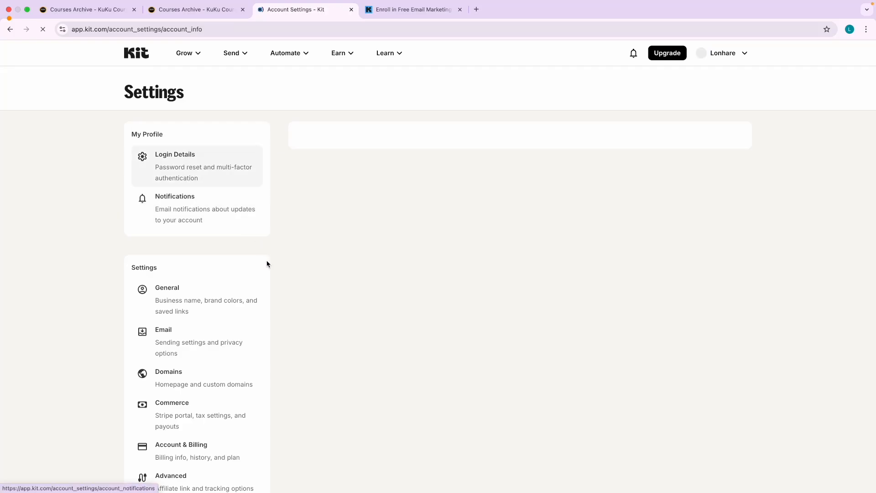
pyautogui.scroll(-5, 330, 333)
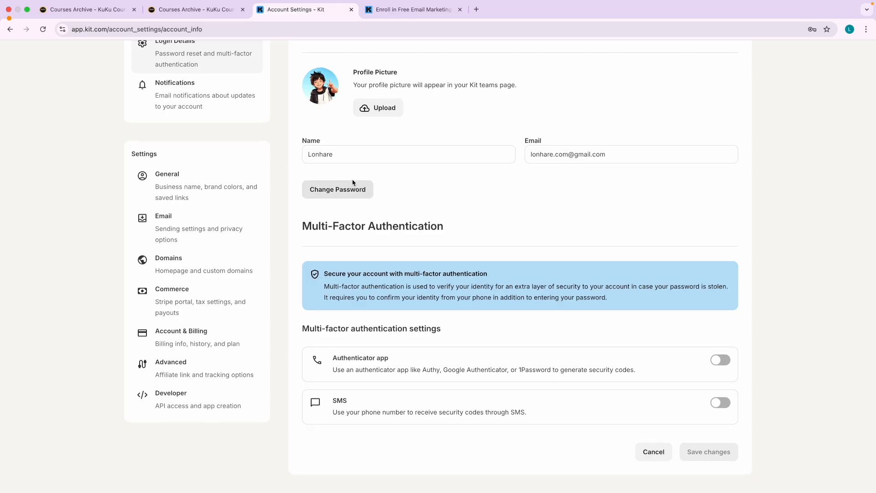
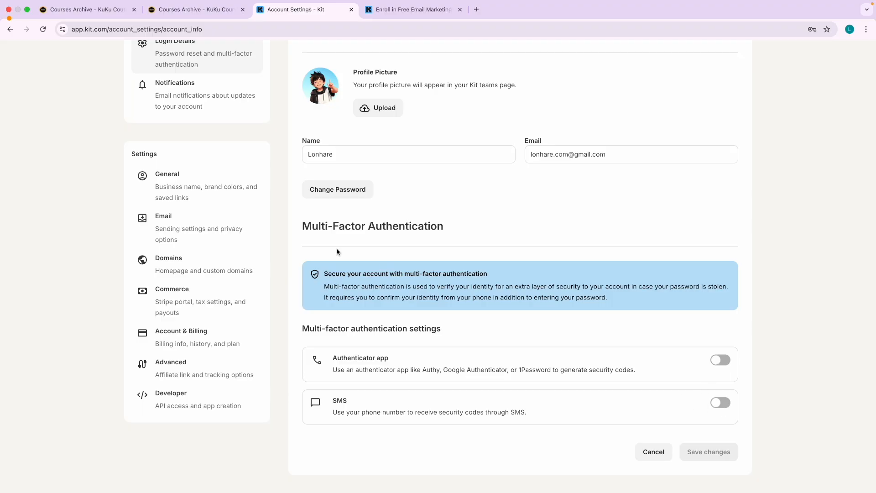
# Go from the account settings to the Kit dashboard, then to Grow > Landing Pages & Forms.
pyautogui.scroll(5, 338, 251)
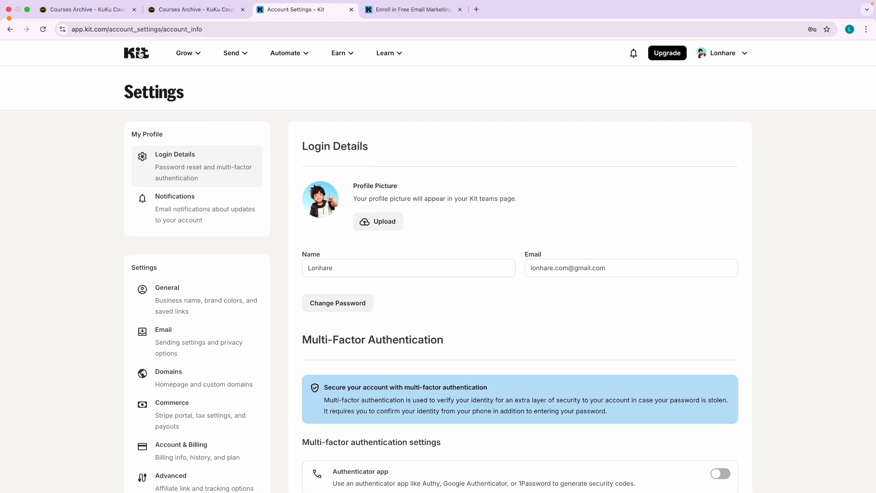
pyautogui.click(141, 54)
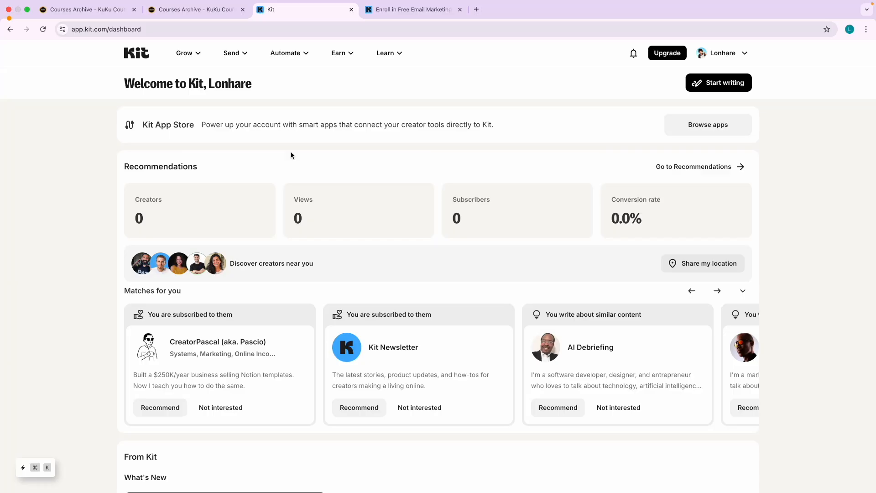
pyautogui.moveTo(189, 58)
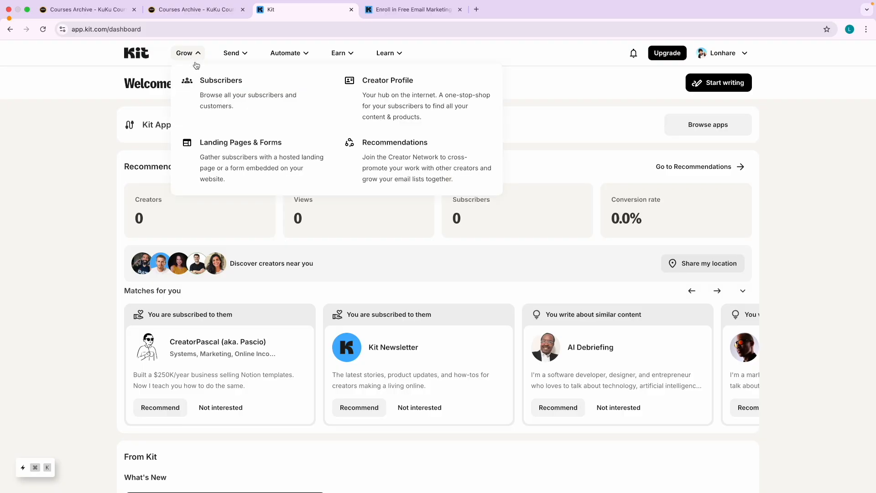
pyautogui.click(239, 143)
# Copy the disposable email address from the Temp Mail inbox.
pyautogui.scroll(-1, 242, 356)
pyautogui.hotkey('ctrl', 'Right')
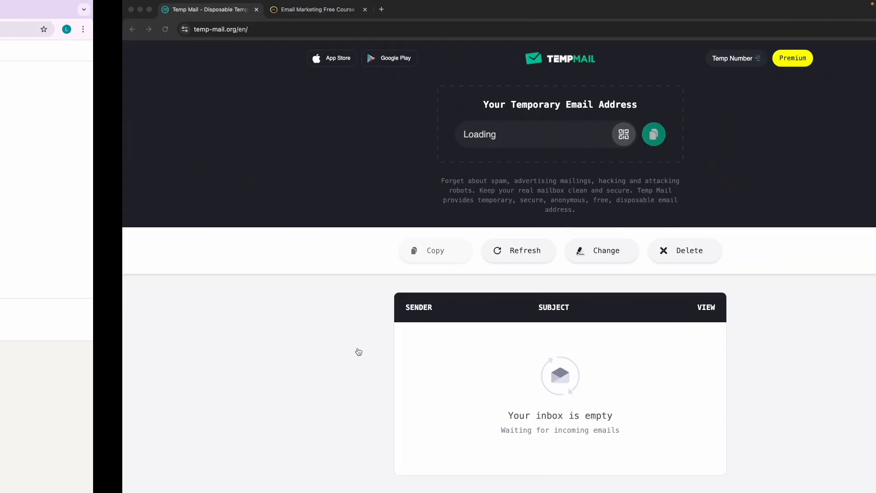
pyautogui.click(527, 140)
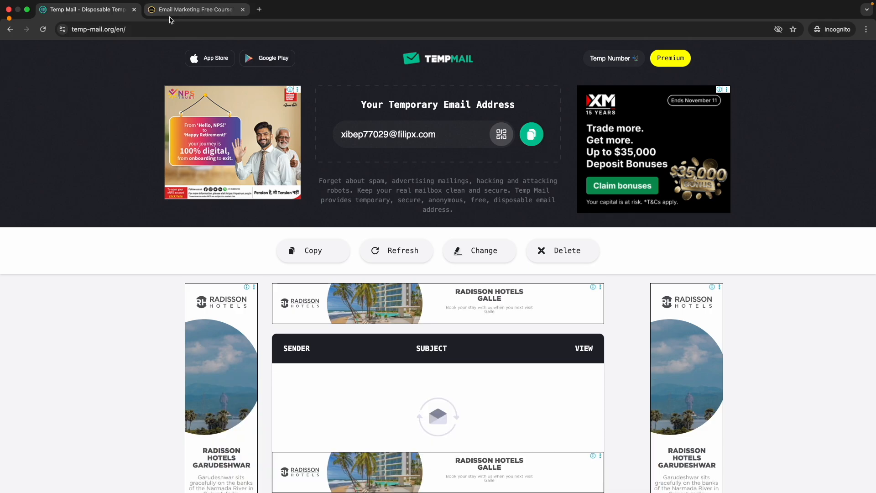
pyautogui.click(531, 133)
pyautogui.scroll(-1, 464, 170)
pyautogui.scroll(-2, 464, 169)
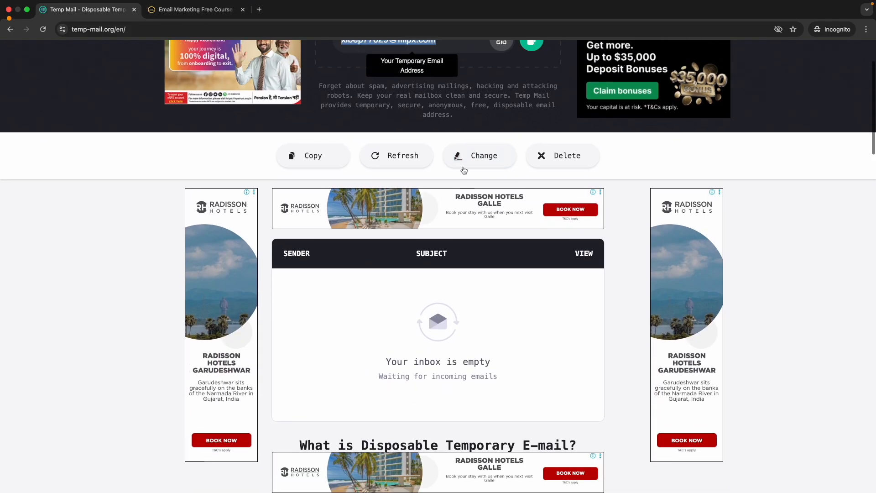
pyautogui.scroll(5, 463, 169)
# Submit the course enroll form with the temporary address and a first name.
pyautogui.click(211, 10)
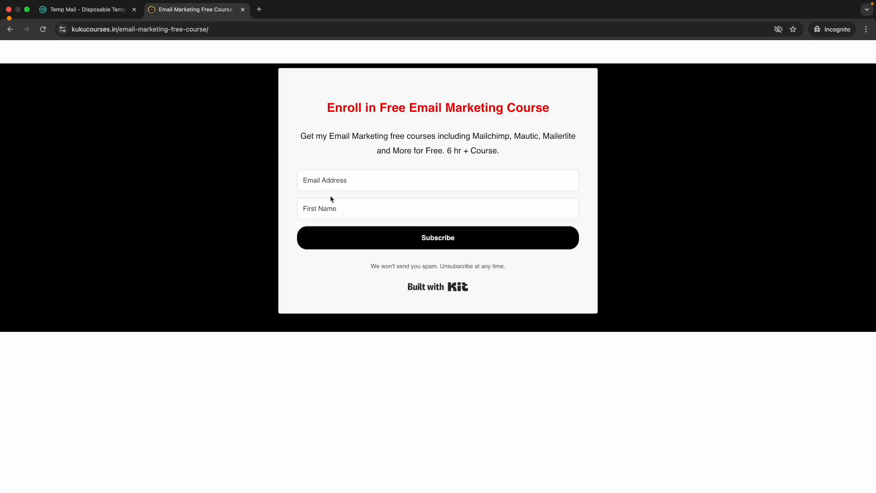
pyautogui.click(321, 181)
pyautogui.press('super+v')
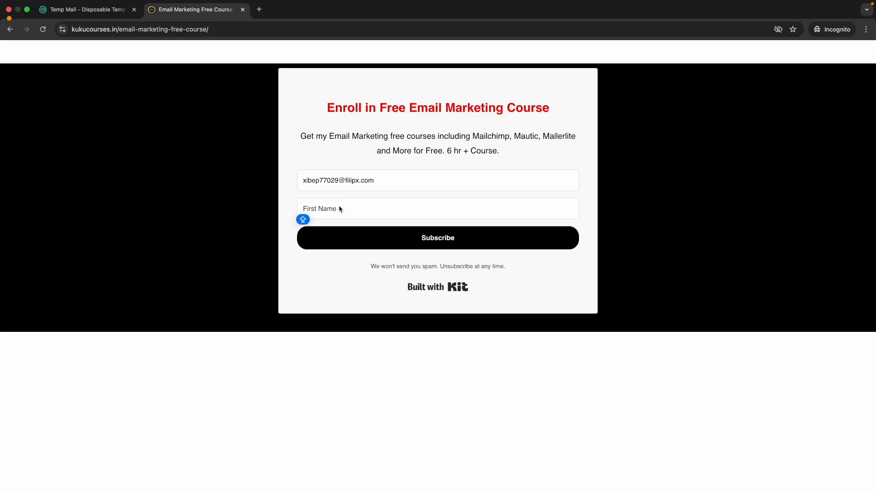
pyautogui.write('Xe')
pyautogui.press('Return')
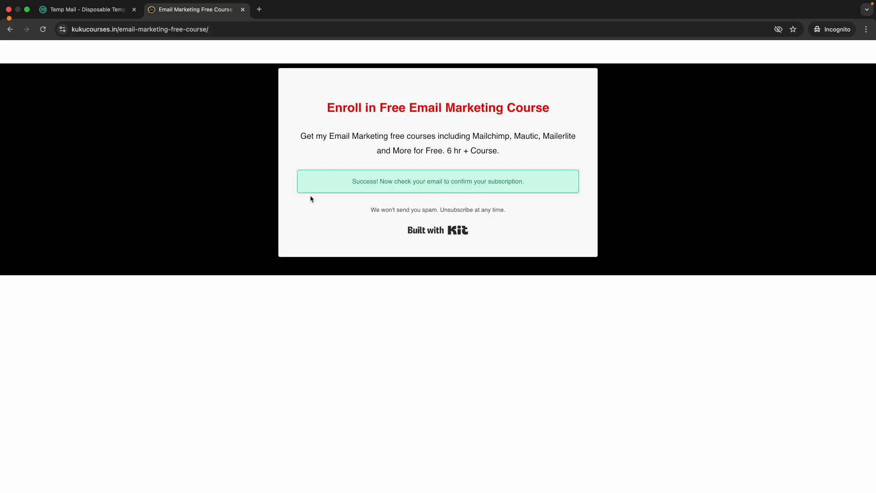
pyautogui.moveTo(369, 179); pyautogui.dragTo(474, 181)
pyautogui.click(407, 157)
# Check the Temp Mail inbox for the incoming confirmation email.
pyautogui.click(71, 14)
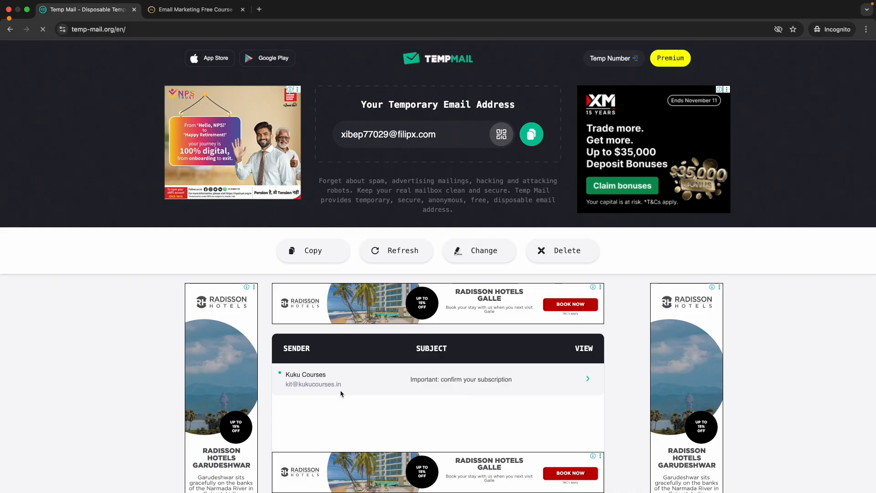
pyautogui.scroll(5, 340, 391)
pyautogui.scroll(2, 340, 393)
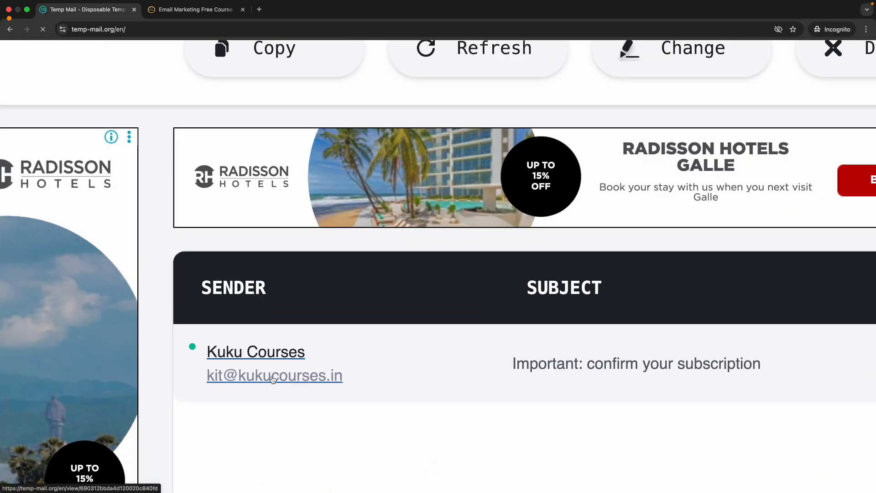
pyautogui.scroll(-5, 358, 338)
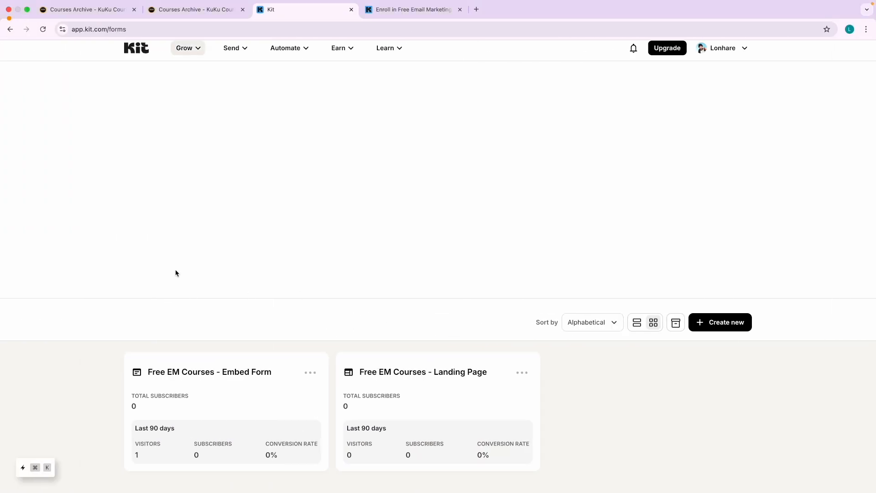
# Open the Free EM Courses - Embed Form's settings and view its Incentive tab.
pyautogui.click(178, 372)
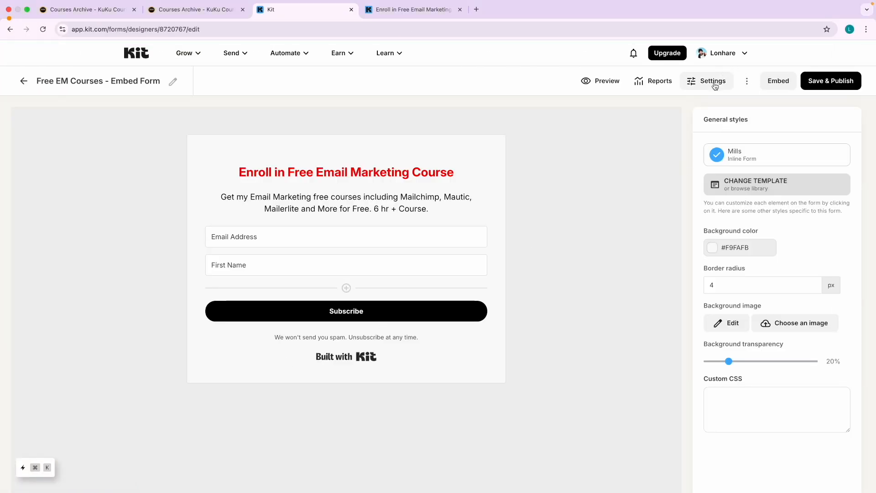
pyautogui.click(692, 80)
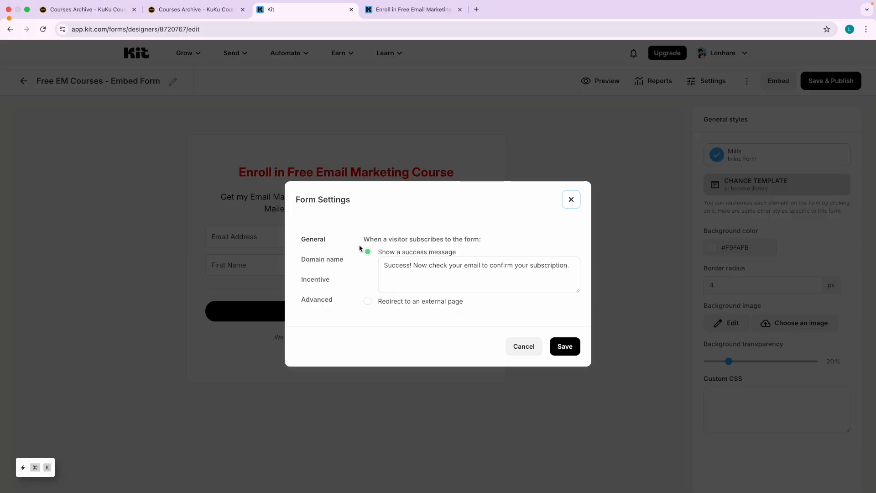
pyautogui.moveTo(389, 266); pyautogui.dragTo(547, 276)
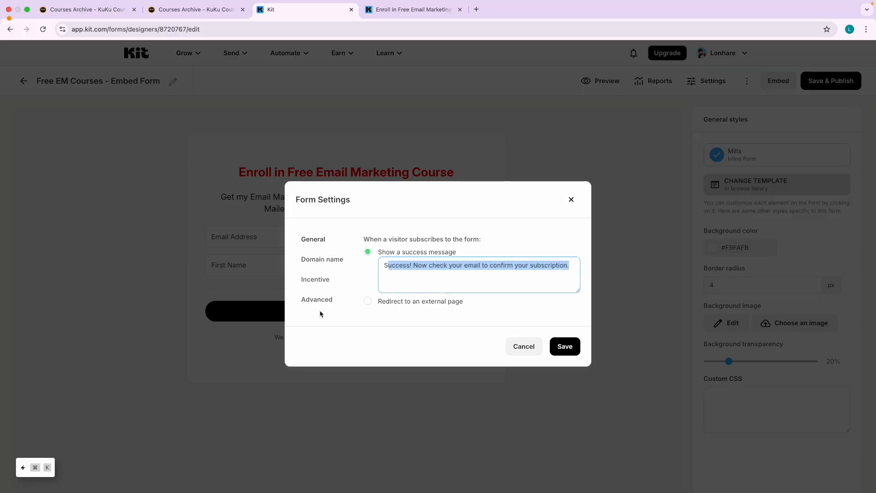
pyautogui.click(319, 284)
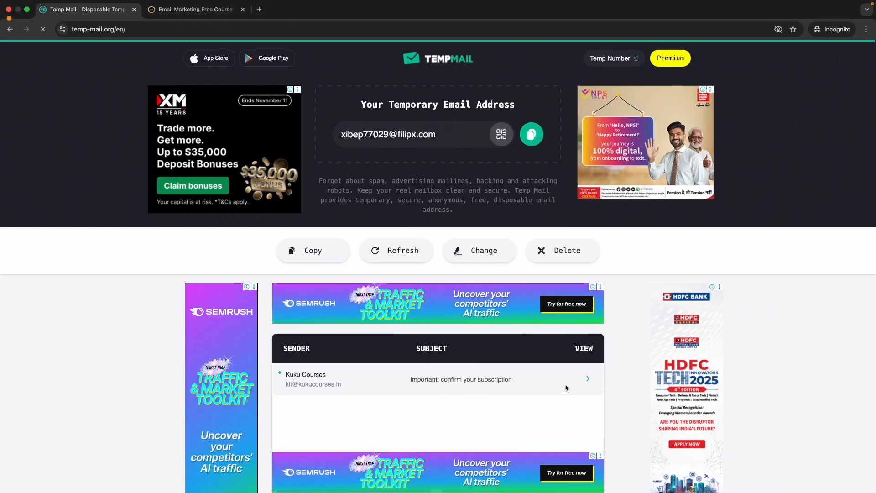
# Open the Kuku Courses confirmation email in Temp Mail and read through it.
pyautogui.click(588, 379)
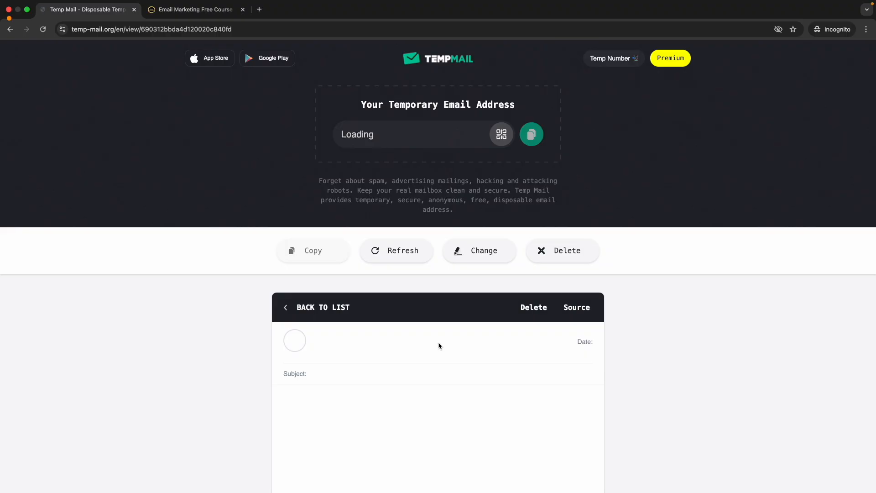
pyautogui.scroll(-2, 439, 346)
pyautogui.click(195, 9)
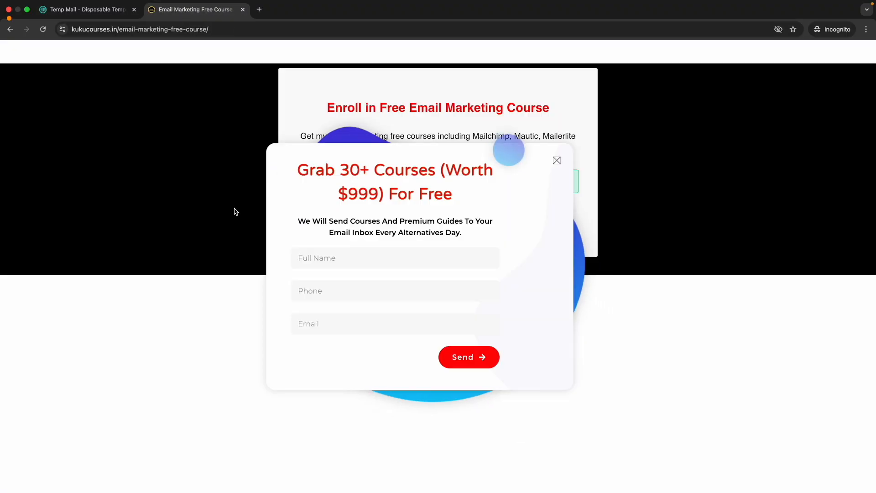
pyautogui.click(556, 162)
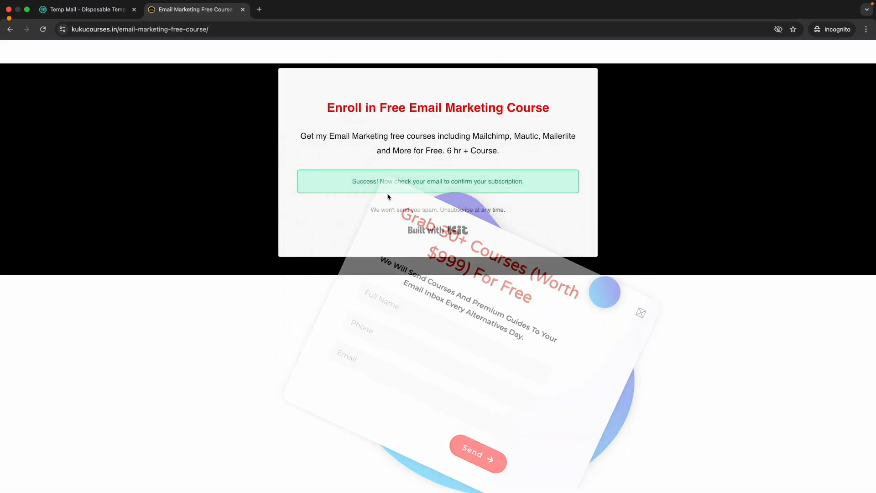
pyautogui.click(87, 9)
pyautogui.scroll(-2, 378, 320)
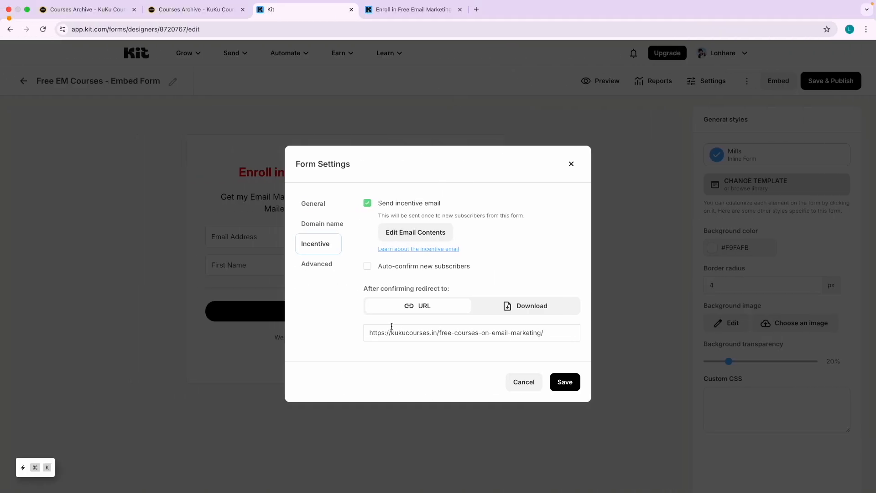
pyautogui.doubleClick(391, 329)
pyautogui.tripleClick(392, 328)
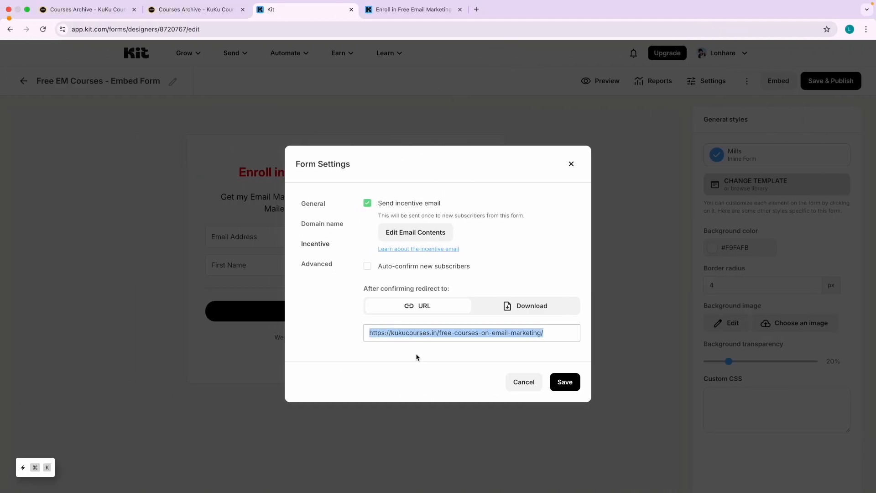
pyautogui.click(417, 358)
# Confirm the subscription from the email's Confirm your subscription button.
pyautogui.hotkey('ctrl', 'Right')
pyautogui.click(328, 328)
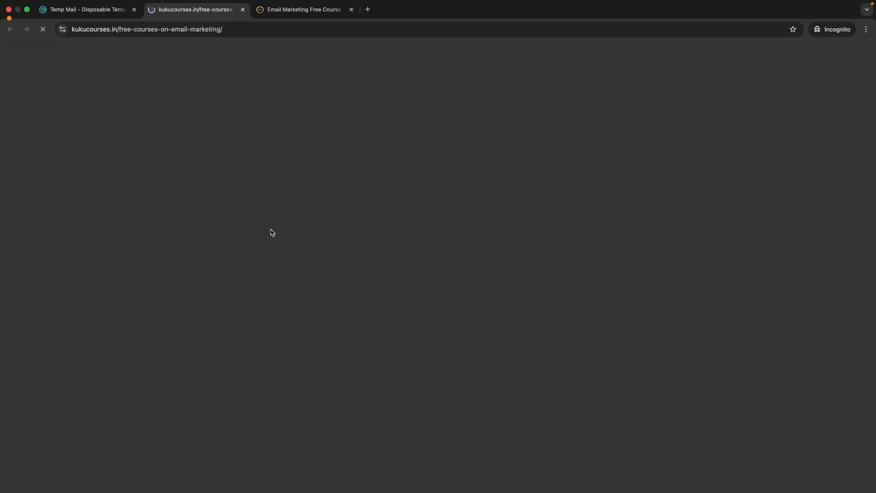
pyautogui.scroll(-7, 228, 207)
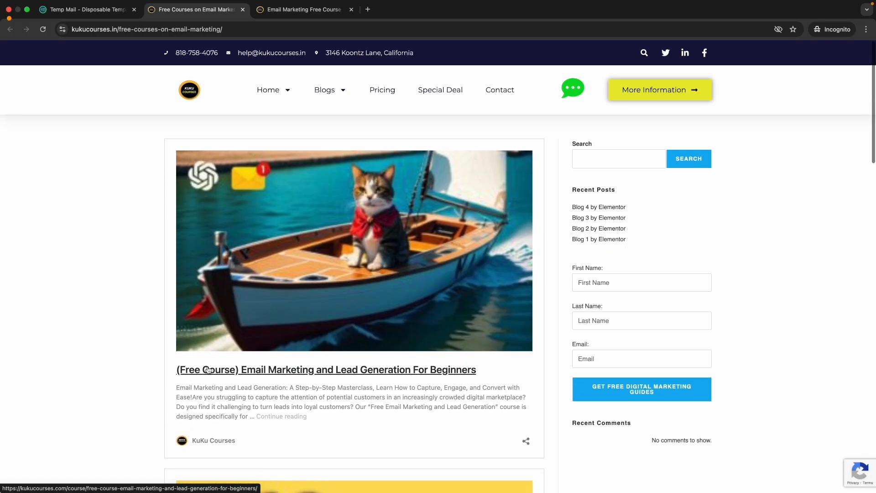
pyautogui.scroll(-10, 208, 368)
pyautogui.scroll(-5, 208, 367)
pyautogui.scroll(8, 207, 368)
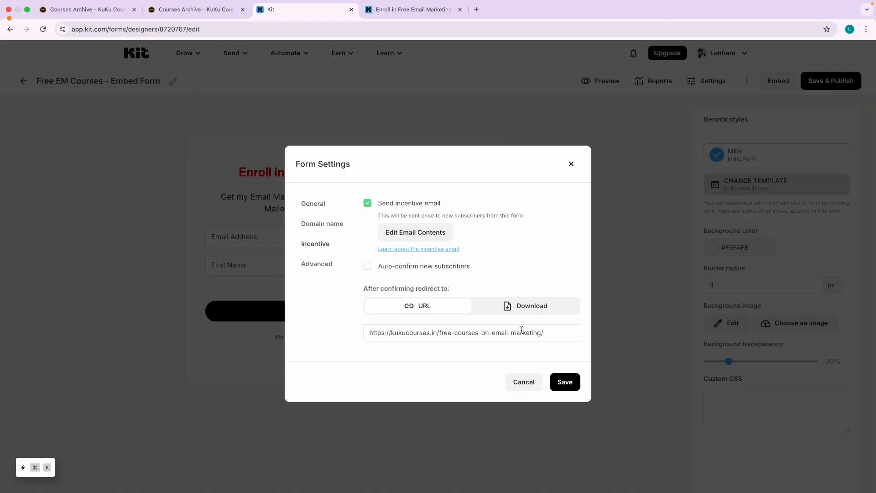
# Compare the Kit form's redirect URL with the free-courses-on-email-marketing page address.
pyautogui.click(533, 332)
pyautogui.moveTo(555, 333); pyautogui.dragTo(374, 334)
pyautogui.hotkey('ctrl', 'Right')
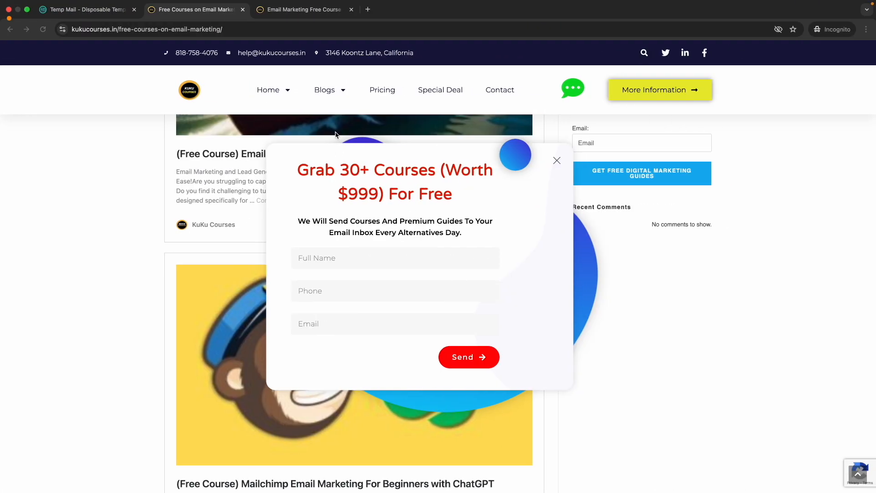
pyautogui.scroll(5, 115, 43)
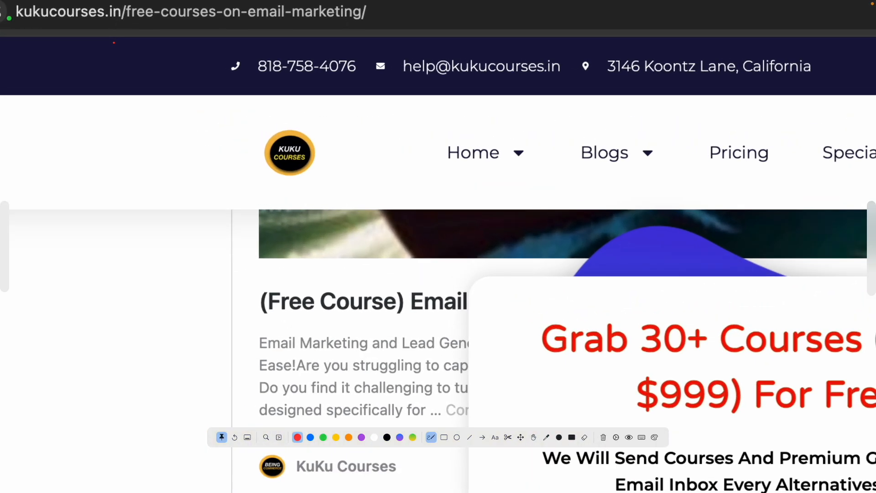
pyautogui.scroll(3, 115, 43)
pyautogui.moveTo(126, 120); pyautogui.dragTo(398, 120)
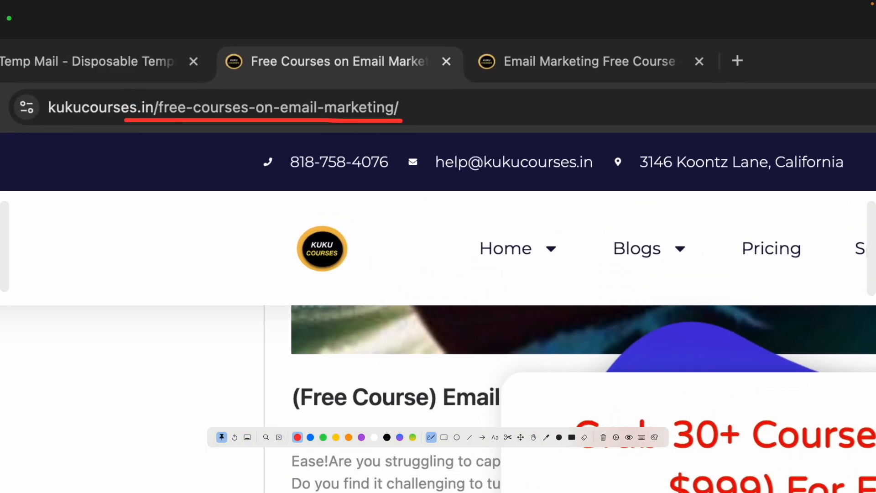
pyautogui.press('Escape')
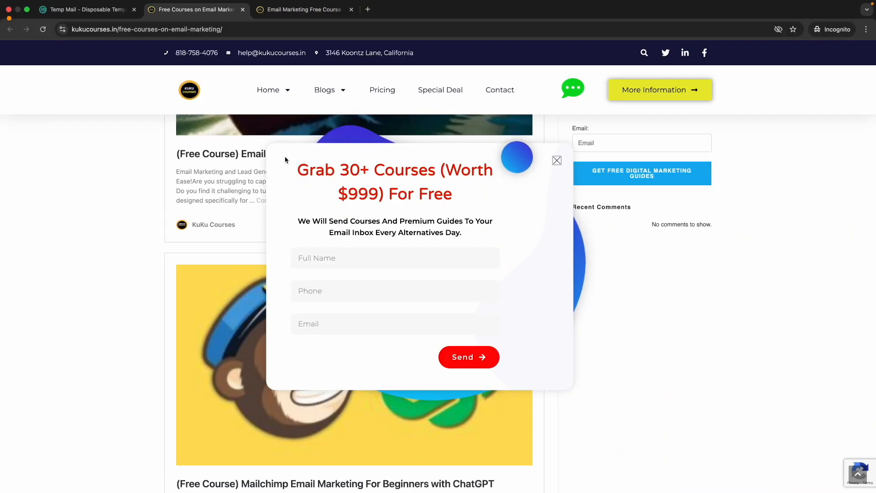
pyautogui.hotkey('ctrl', 'Left')
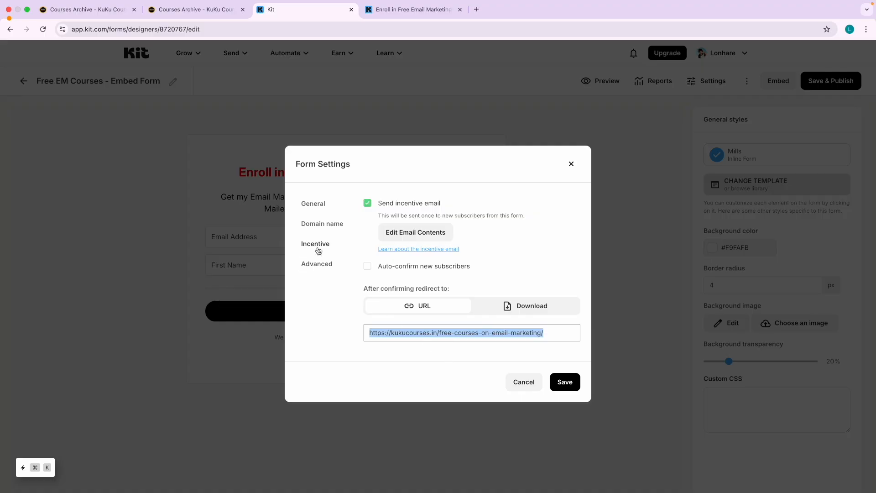
# Close the embed form's settings unchanged and return to the Landing Pages & Forms list.
pyautogui.doubleClick(404, 336)
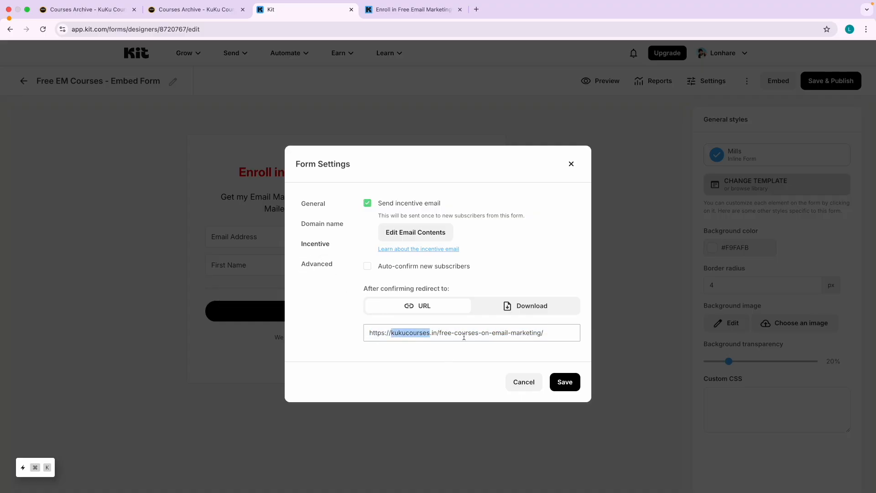
pyautogui.doubleClick(455, 333)
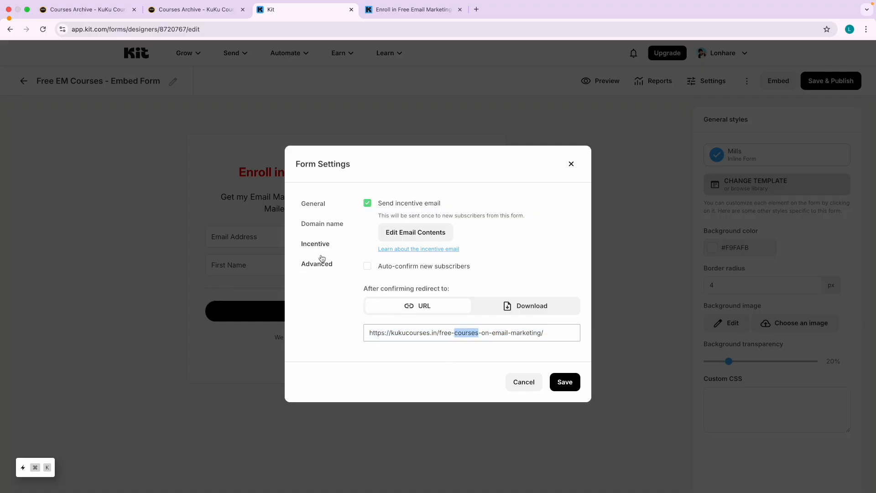
pyautogui.tripleClick(415, 335)
pyautogui.click(457, 352)
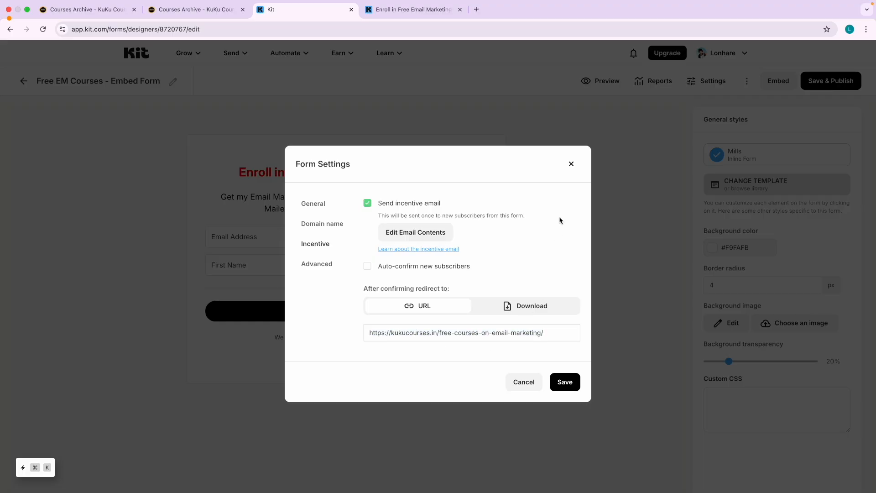
pyautogui.click(571, 164)
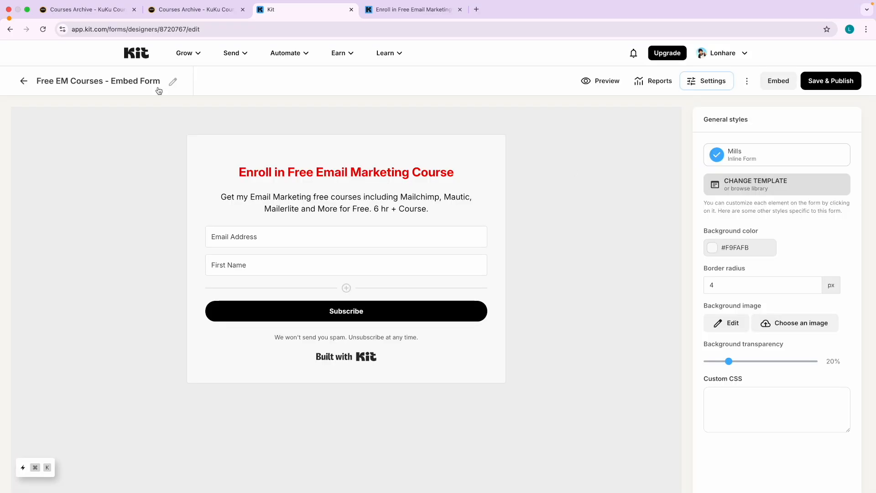
pyautogui.click(137, 51)
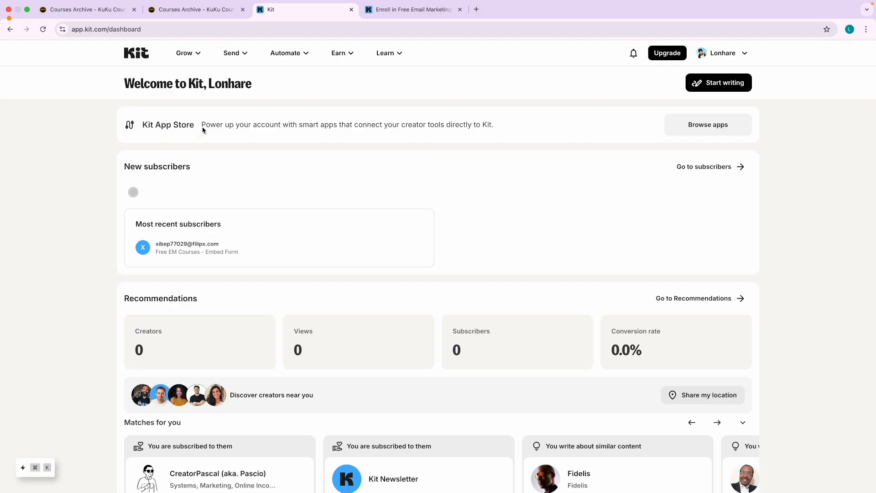
pyautogui.click(199, 60)
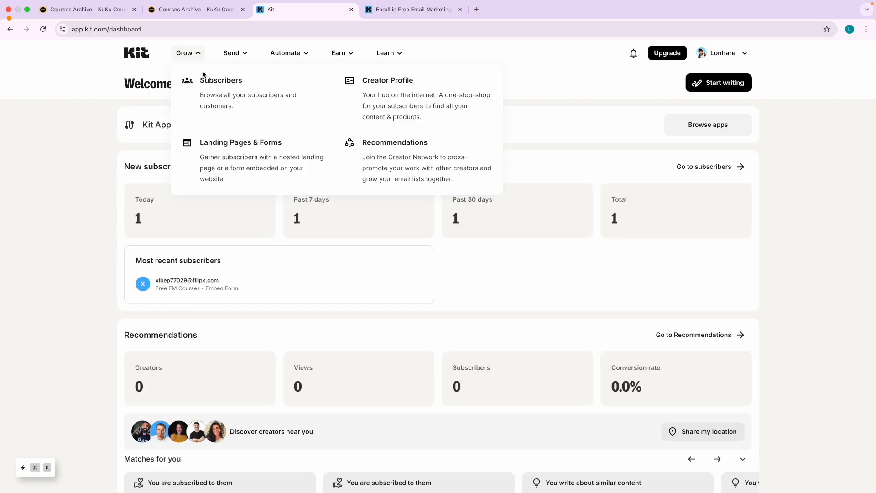
pyautogui.click(235, 164)
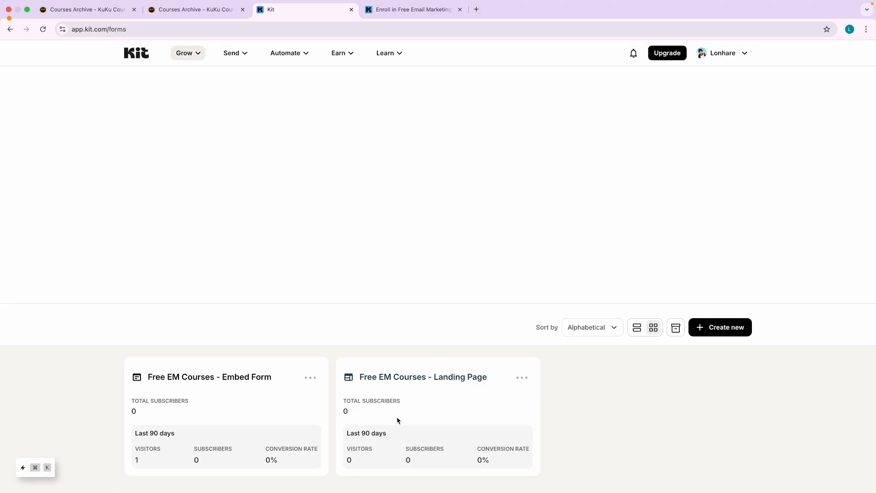
# Inspect the Free EM Courses - Landing Page's Incentive settings, then leave the editor without saving.
pyautogui.click(423, 373)
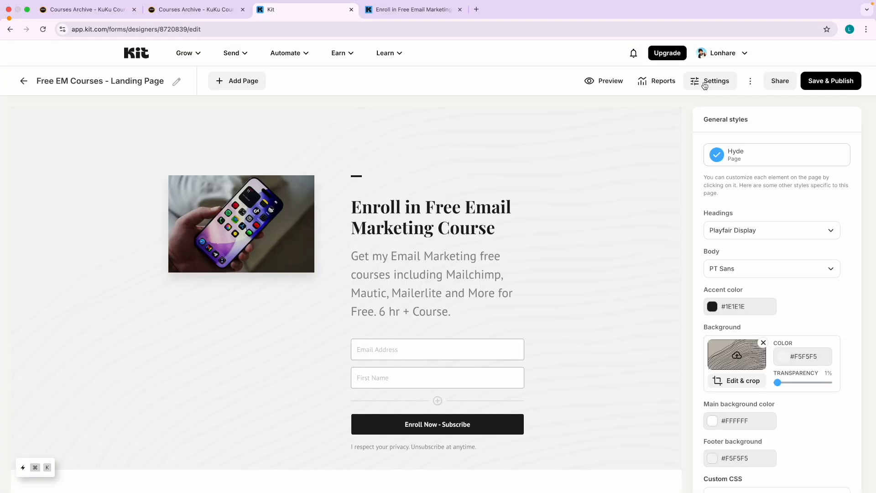
pyautogui.click(705, 85)
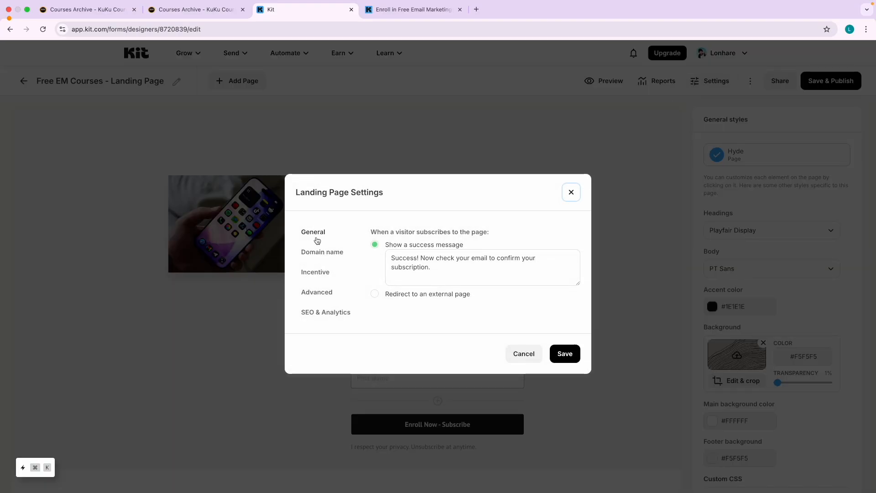
pyautogui.click(321, 272)
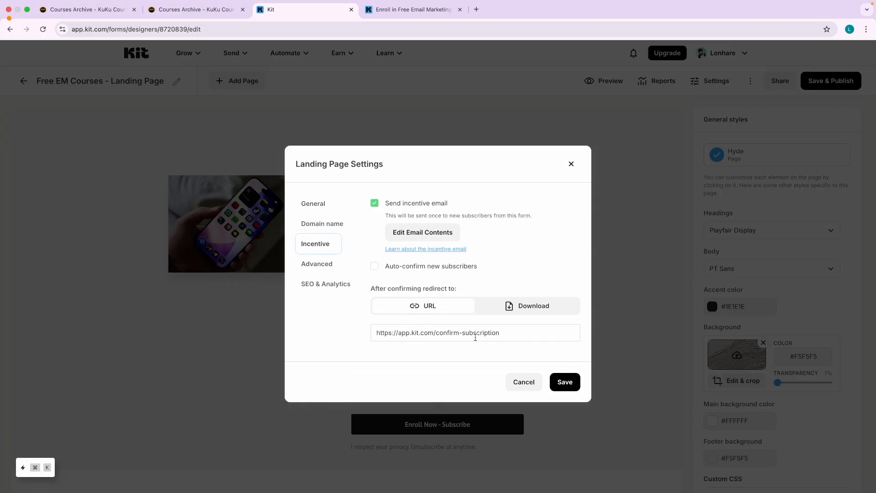
pyautogui.click(532, 309)
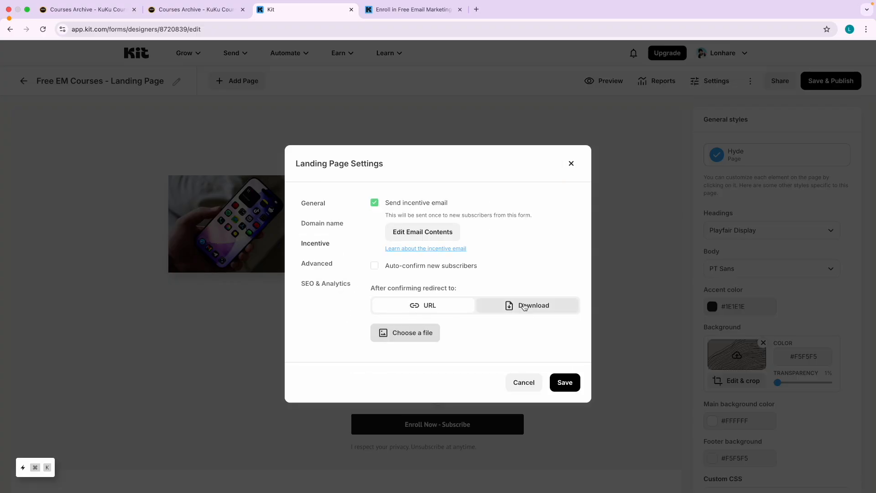
pyautogui.click(571, 164)
pyautogui.click(133, 58)
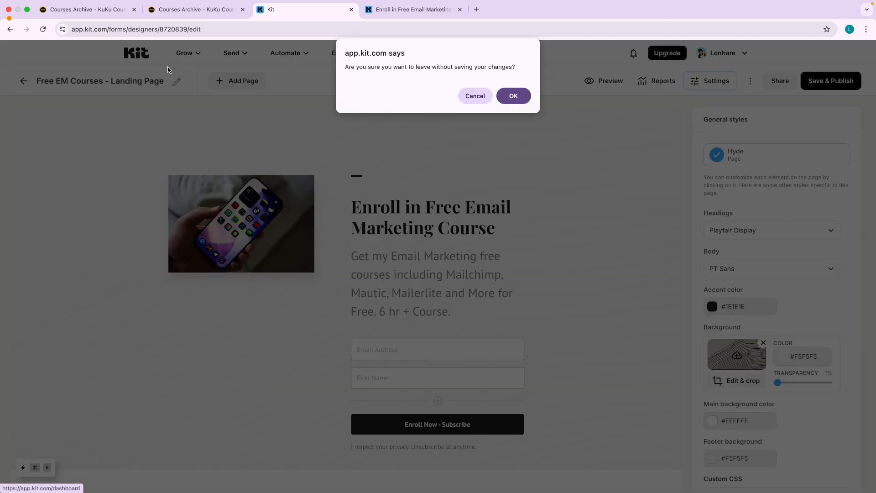
pyautogui.click(513, 95)
# Glance at the confirmation email in Temp Mail, then return to the Kit dashboard.
pyautogui.hotkey('ctrl', 'Right')
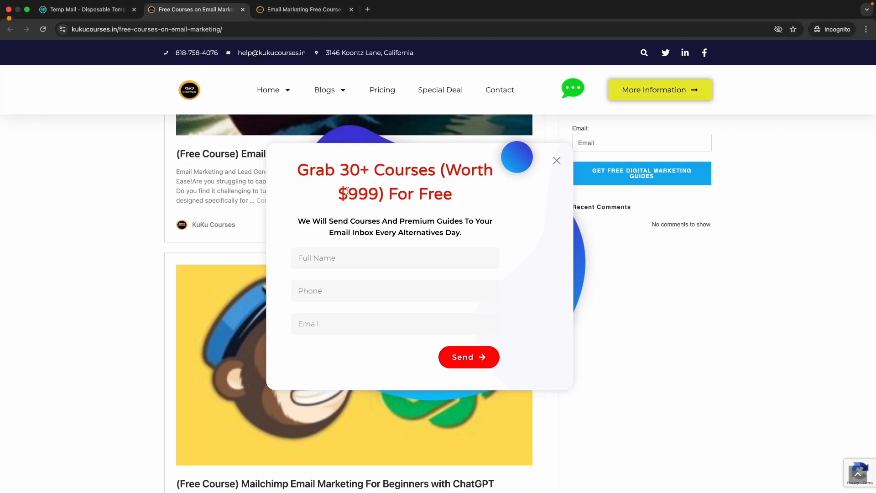
pyautogui.click(104, 9)
pyautogui.scroll(4, 382, 231)
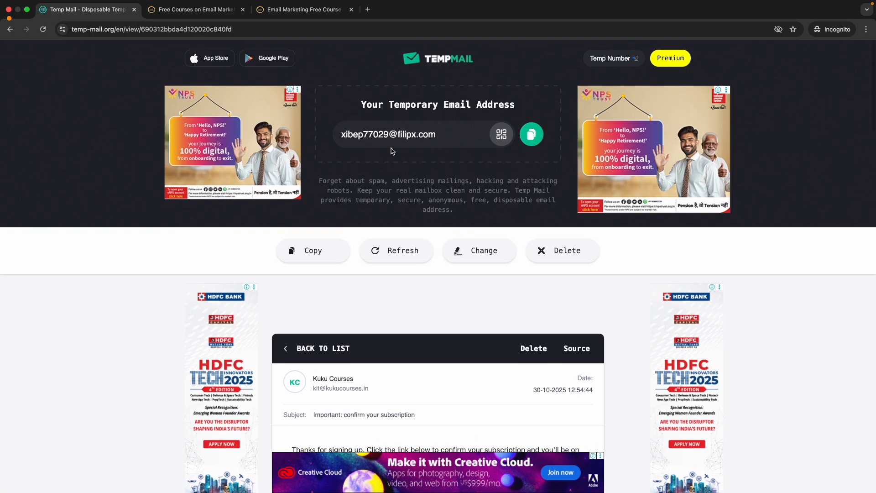
pyautogui.scroll(5, 391, 150)
pyautogui.hotkey('ctrl', 'Left')
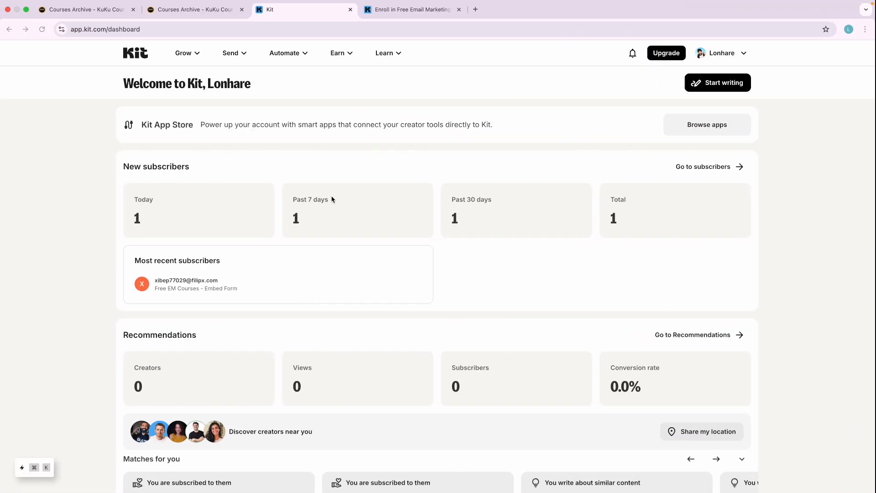
# Open Grow > Subscribers and scroll through the lifetime subscriber totals.
pyautogui.click(199, 58)
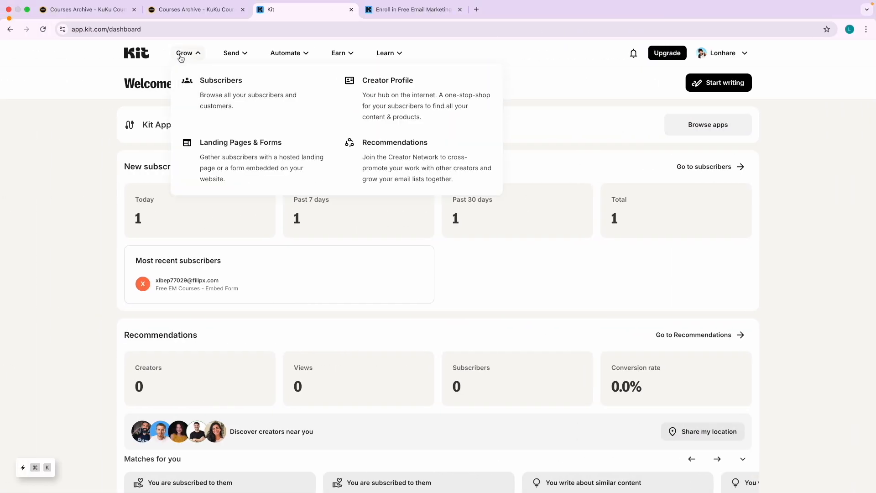
pyautogui.click(225, 82)
pyautogui.scroll(-3, 219, 358)
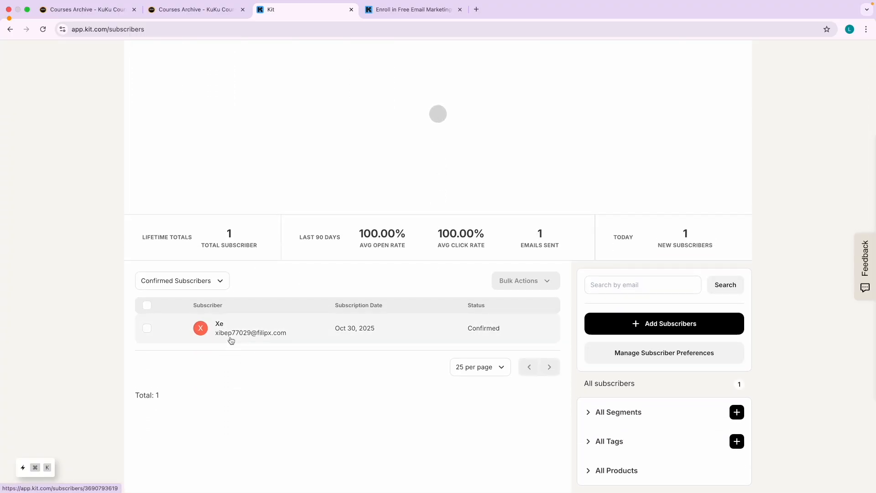
pyautogui.keyDown('ctrl'); pyautogui.scroll(5, 231, 338); pyautogui.keyUp('ctrl')
pyautogui.keyDown('ctrl'); pyautogui.scroll(-5, 517, 337); pyautogui.keyUp('ctrl')
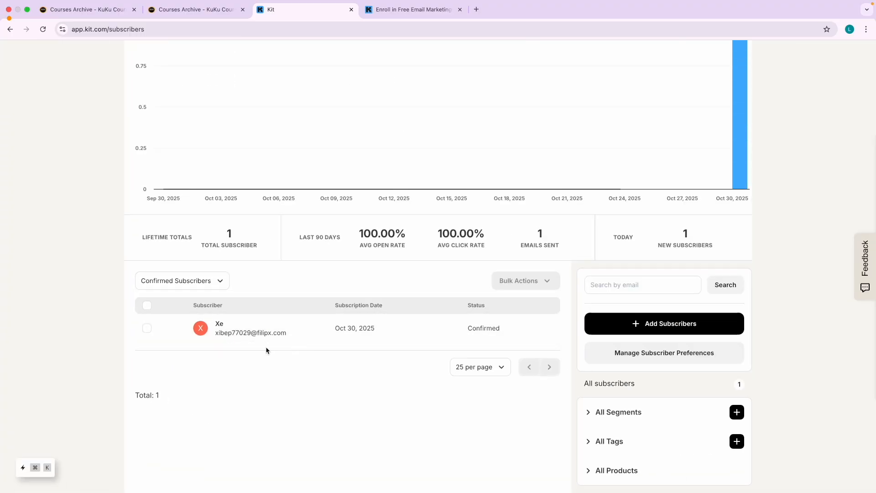
pyautogui.scroll(2, 290, 324)
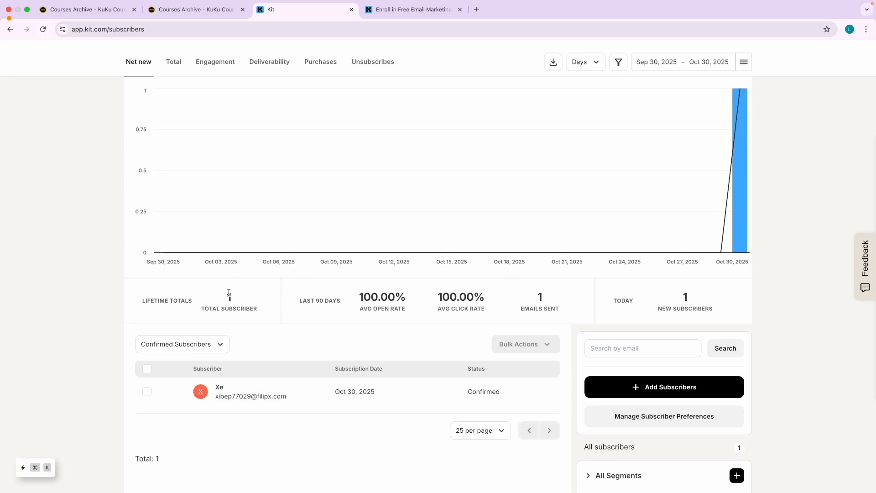
# Show the Kit email flow diagram on Keynote slide 1.
pyautogui.hotkey('ctrl', 'Left')
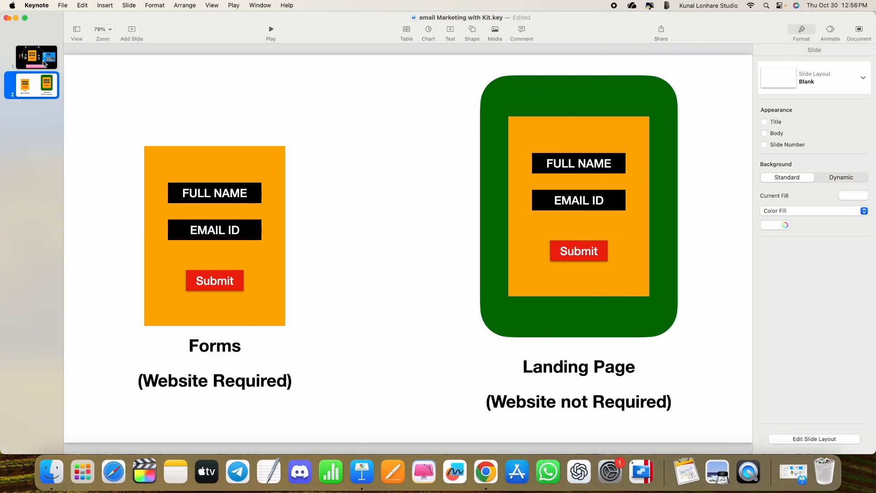
pyautogui.click(46, 64)
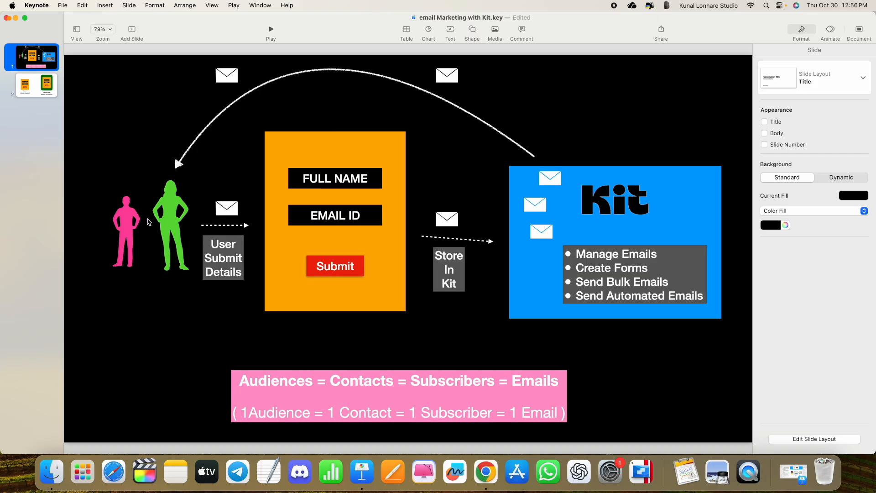
pyautogui.hotkey('ctrl', 'Right')
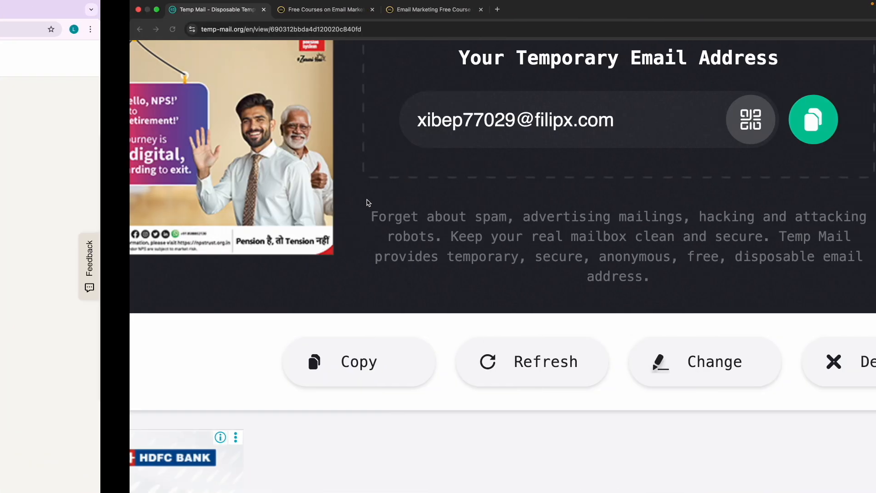
pyautogui.hotkey('ctrl', 'Left')
pyautogui.hotkey('ctrl', 'Left')
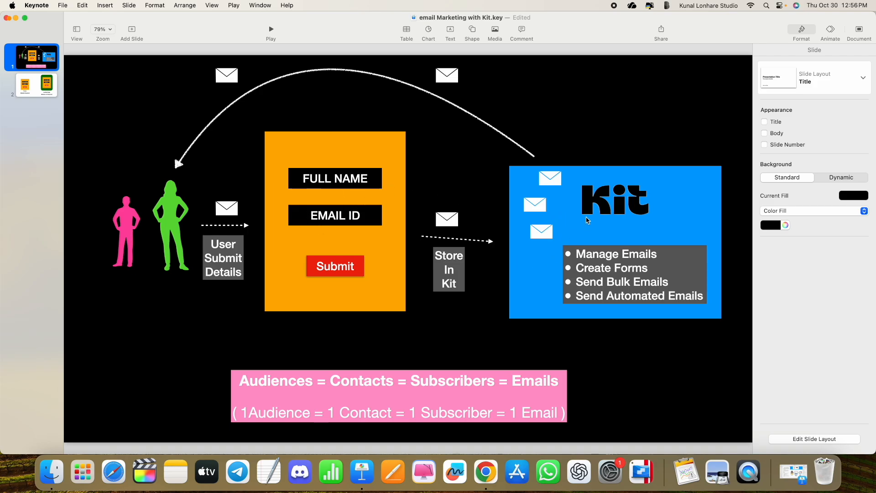
pyautogui.hotkey('ctrl', 'Right')
# Review the 100% open and click rates and the one confirmed subscriber.
pyautogui.scroll(-3, 242, 266)
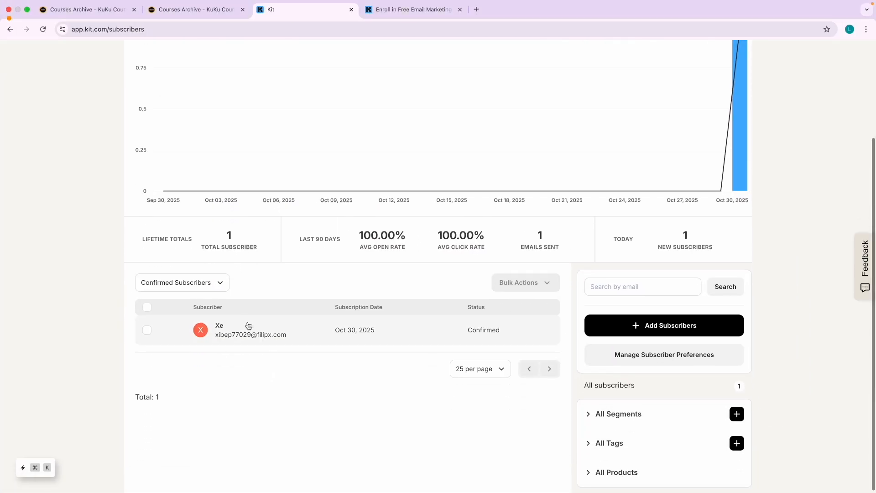
pyautogui.scroll(5, 244, 334)
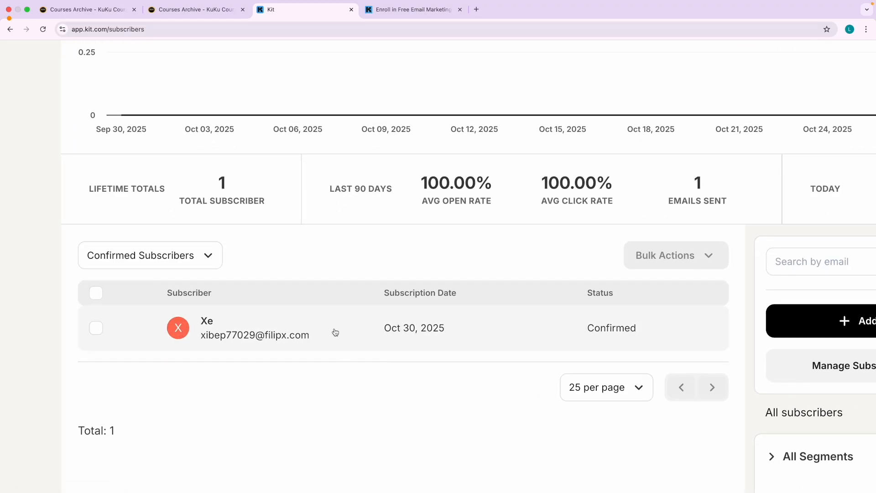
pyautogui.scroll(-5, 294, 328)
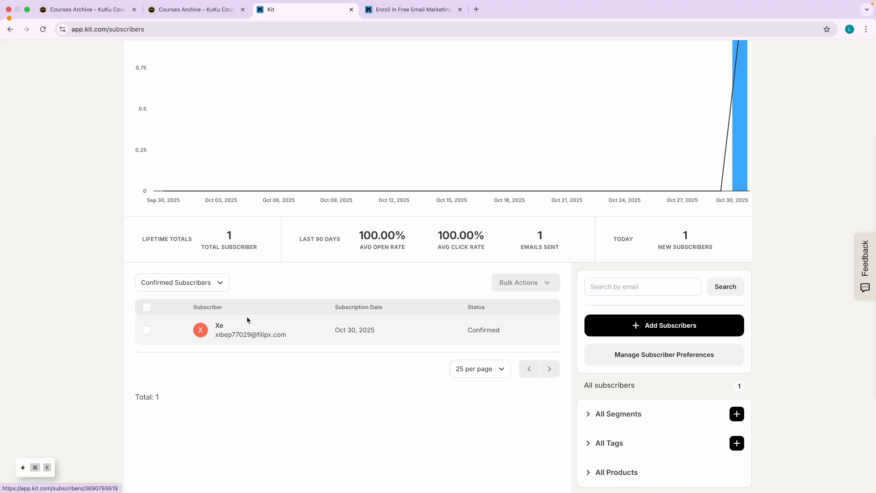
pyautogui.hotkey('ctrl', 'Left')
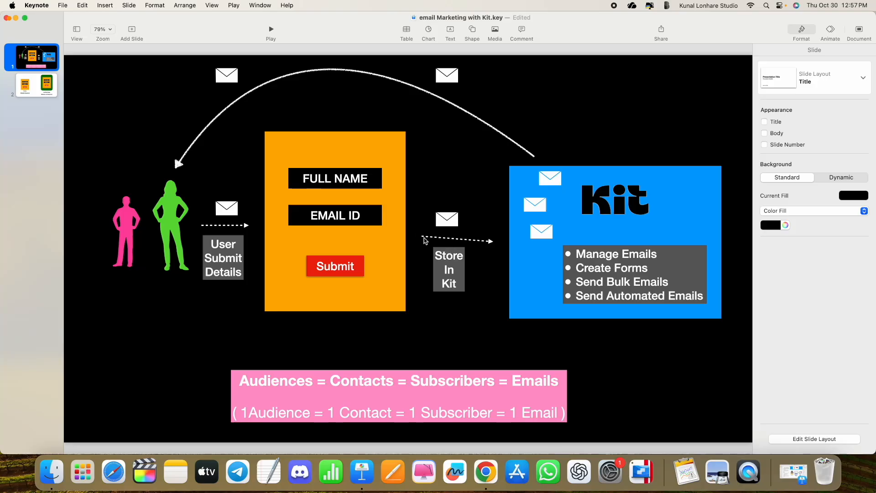
pyautogui.hotkey('ctrl', 'Right')
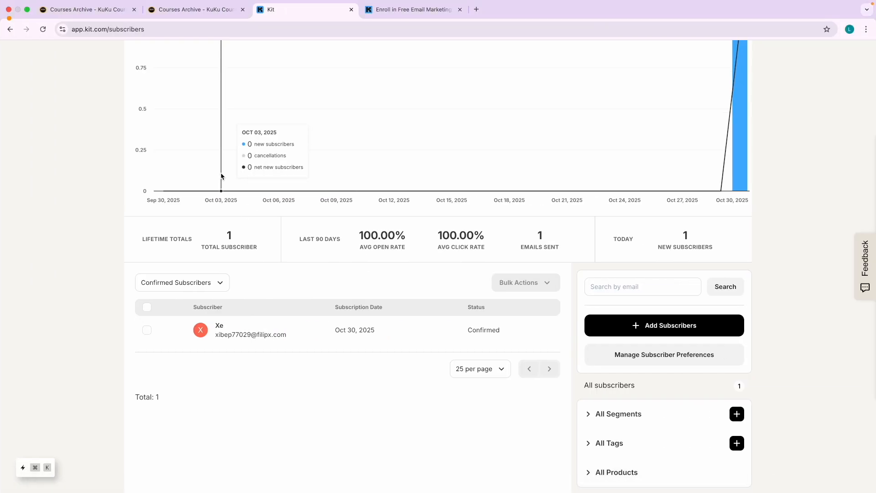
pyautogui.scroll(3, 199, 63)
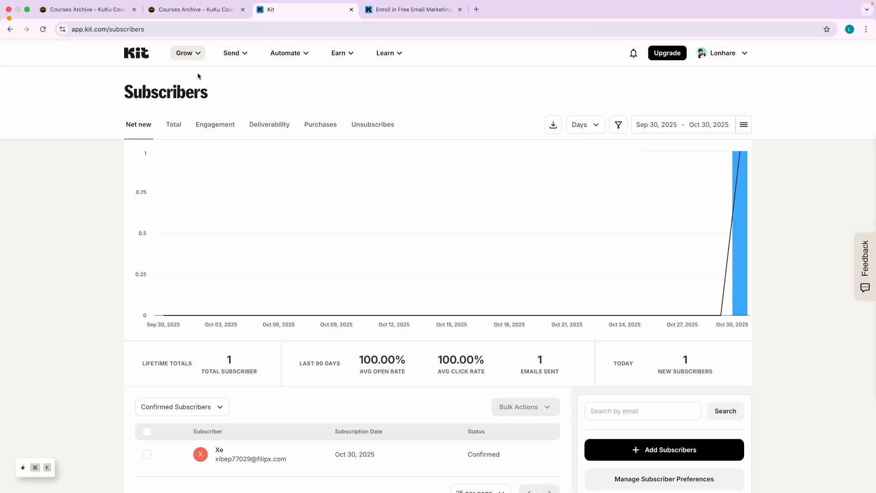
pyautogui.scroll(-3, 270, 193)
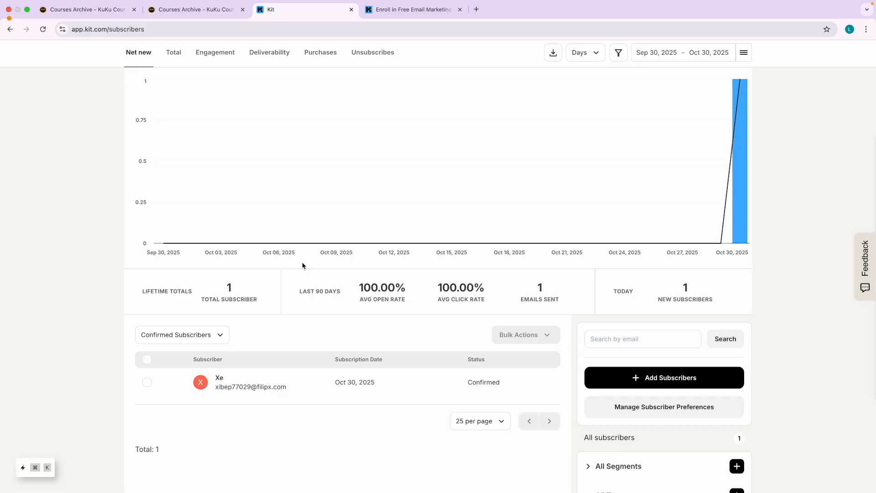
pyautogui.scroll(3, 399, 329)
pyautogui.scroll(-3, 430, 344)
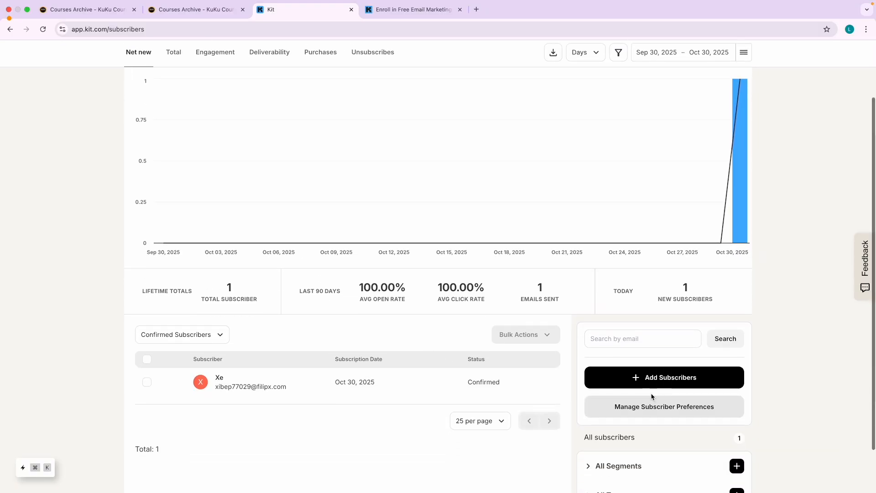
pyautogui.scroll(3, 530, 215)
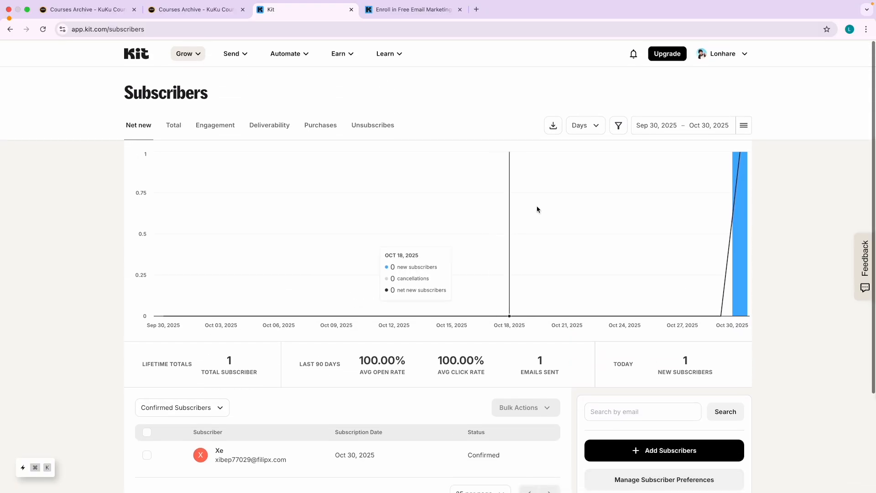
# Export the net new subscribers report as CSV and dismiss the export notice.
pyautogui.click(658, 125)
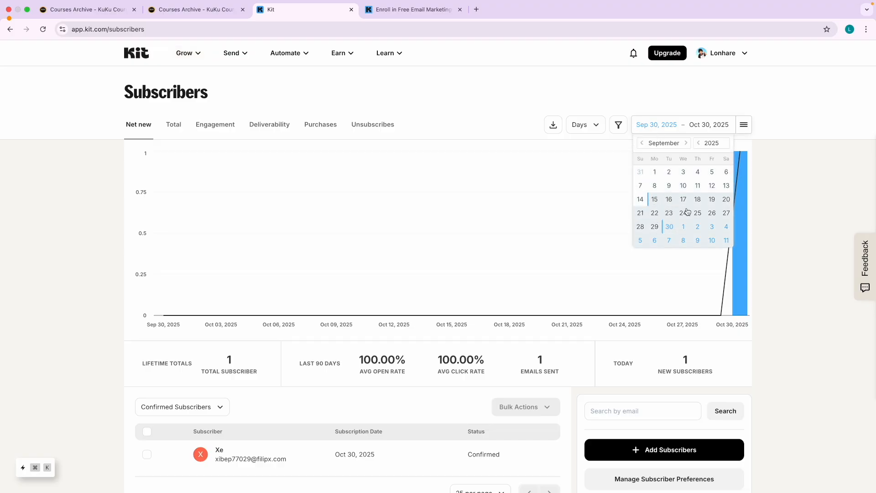
pyautogui.click(557, 127)
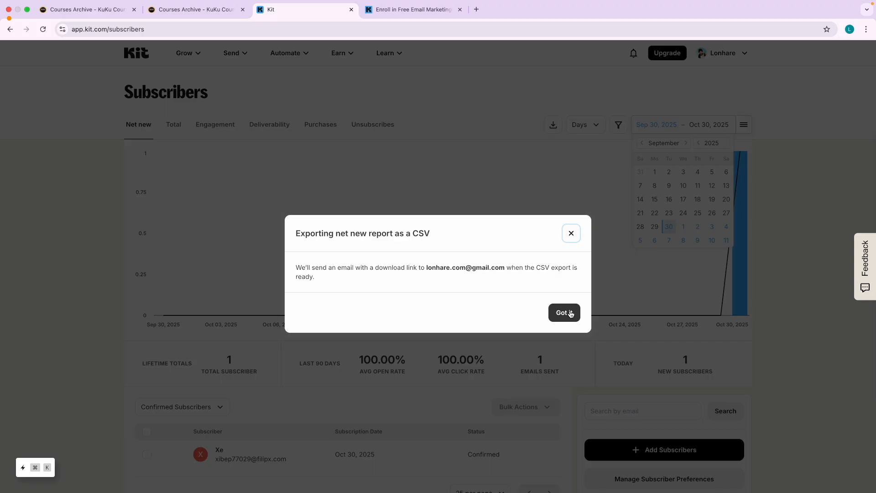
pyautogui.click(564, 312)
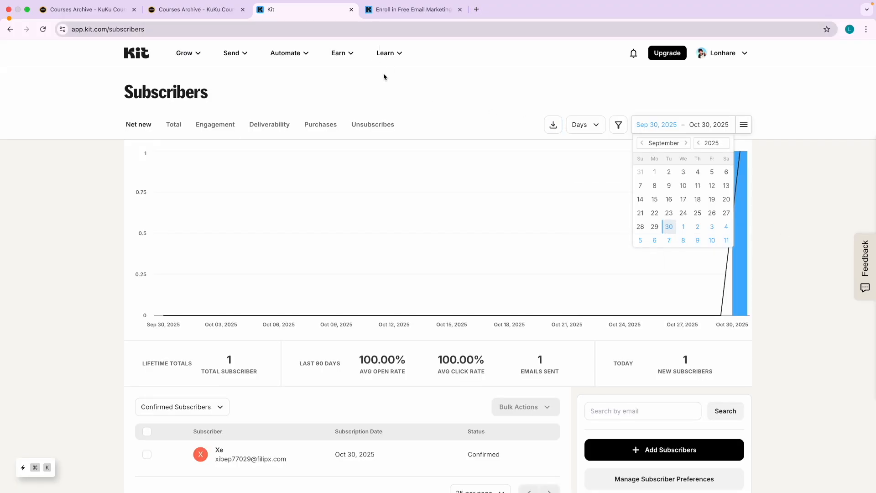
pyautogui.scroll(-2, 191, 292)
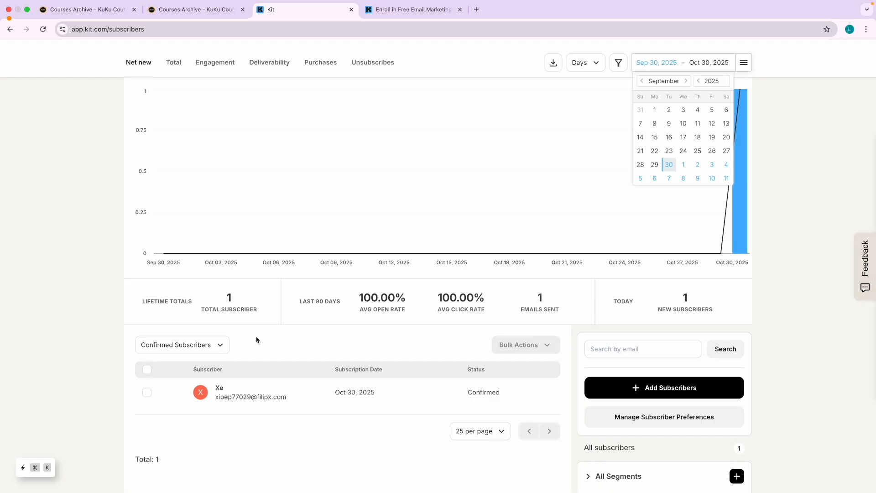
pyautogui.scroll(2, 258, 343)
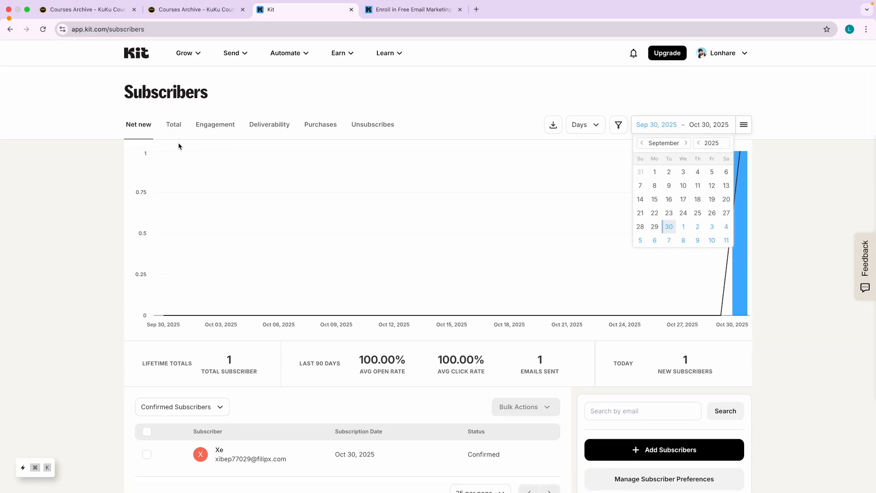
# Return to the account dashboard and highlight today's new subscriber count.
pyautogui.click(188, 54)
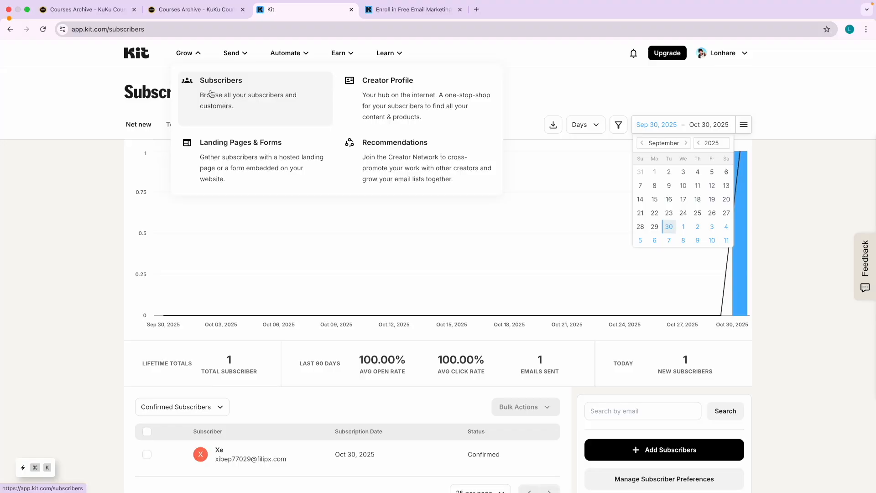
pyautogui.click(137, 53)
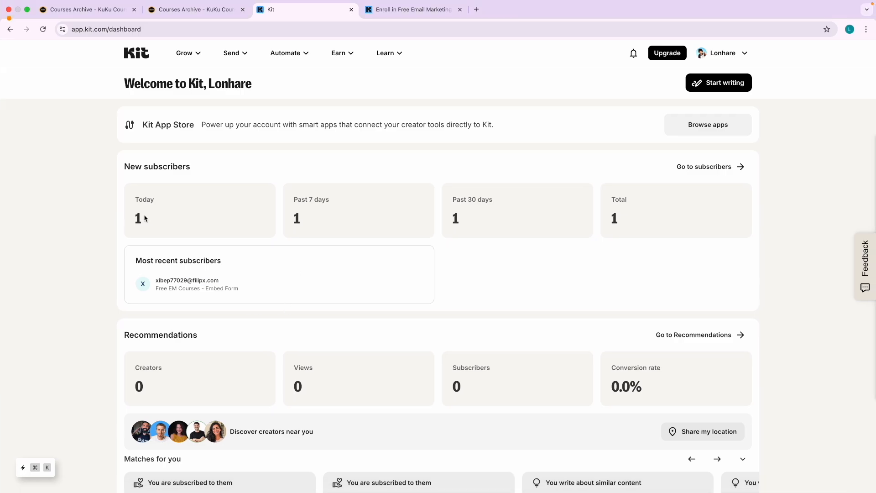
pyautogui.moveTo(145, 218); pyautogui.dragTo(128, 218)
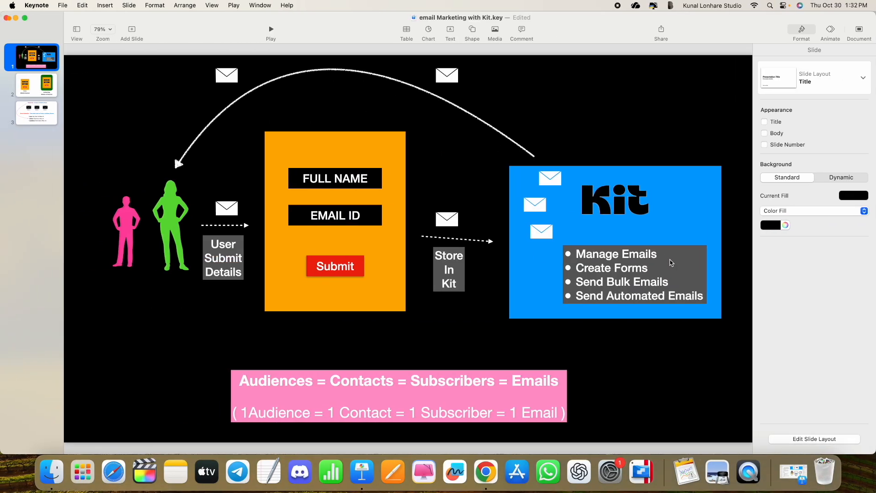
# Change the bullet to 'Send Bulk Emails (Broadcast)', widening and lowering its text box.
pyautogui.scroll(5, 670, 262)
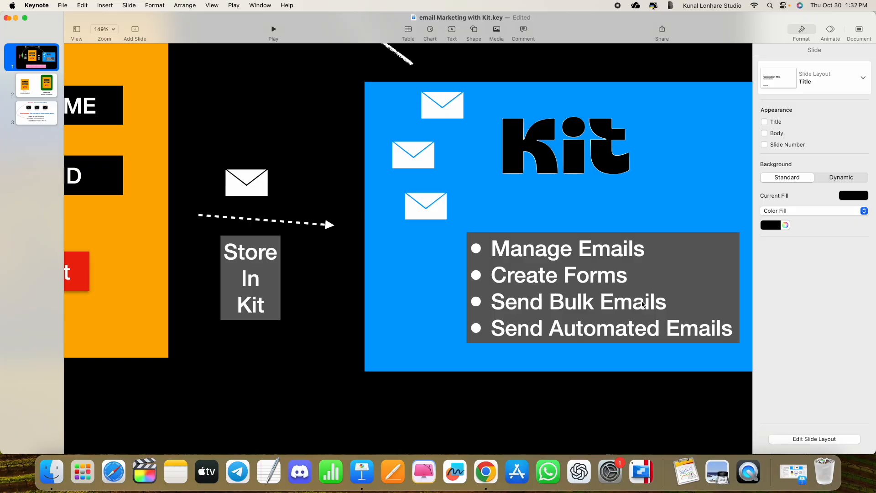
pyautogui.hscroll(3, 643, 304)
pyautogui.click(396, 295)
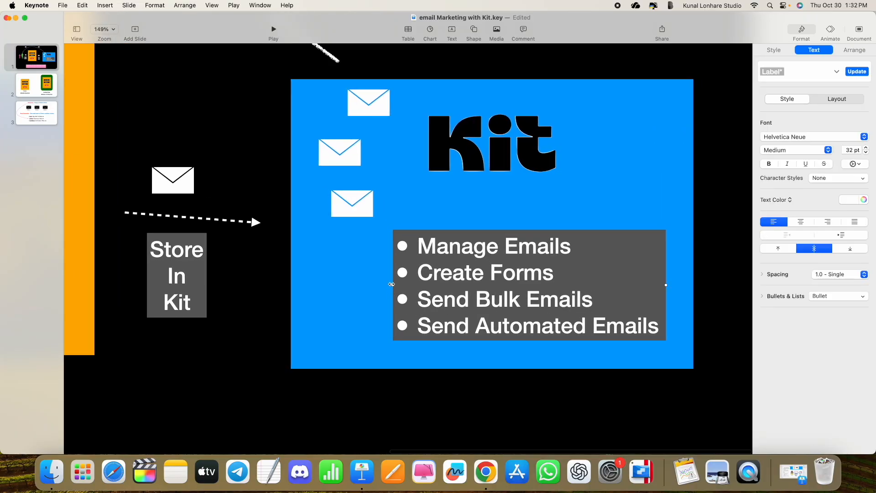
pyautogui.moveTo(392, 284); pyautogui.dragTo(331, 292)
pyautogui.moveTo(457, 279); pyautogui.dragTo(453, 295)
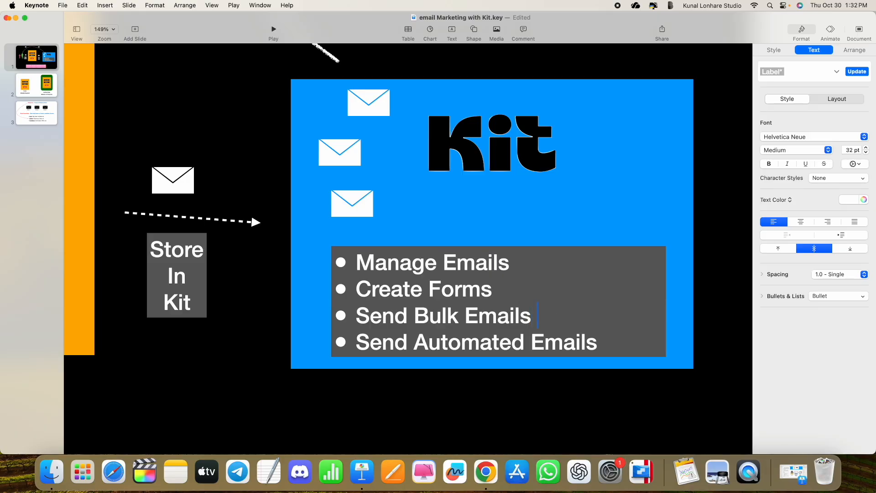
pyautogui.write('Bro')
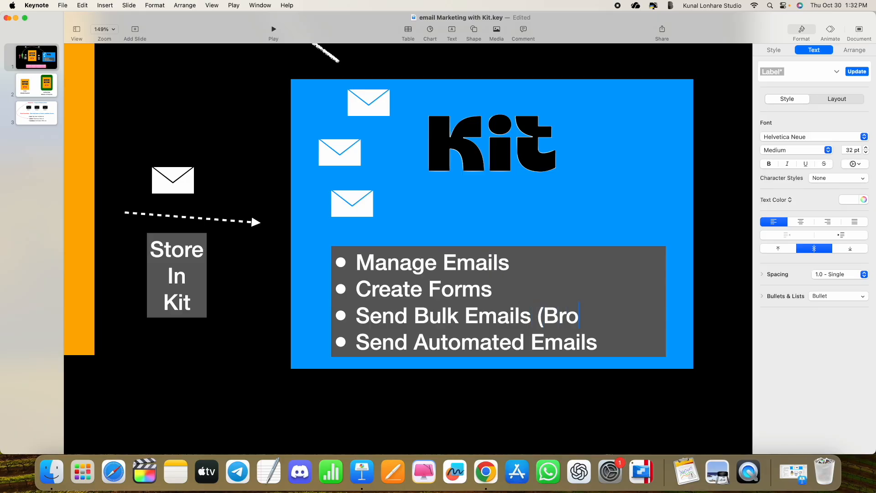
pyautogui.write('adcast')
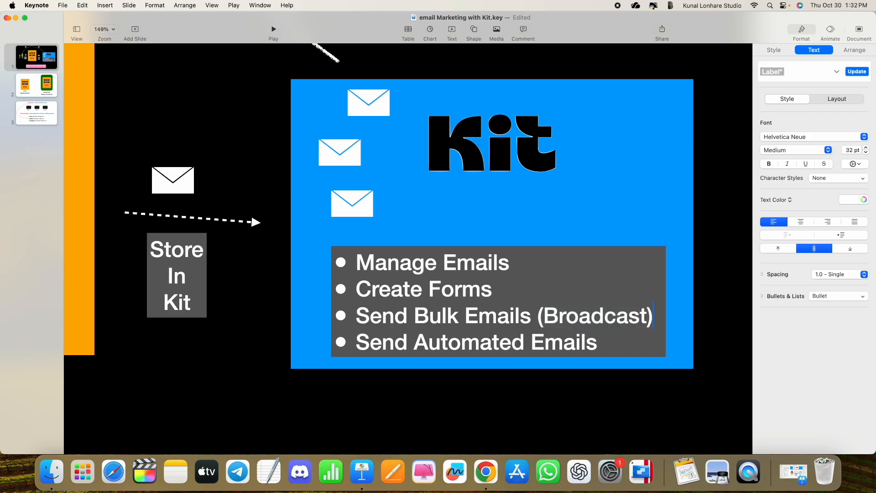
pyautogui.click(700, 324)
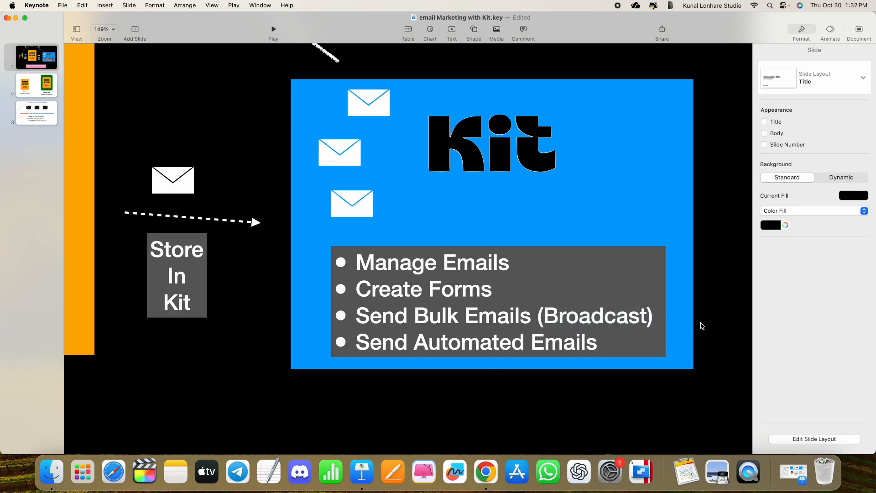
pyautogui.press('super+shift+0')
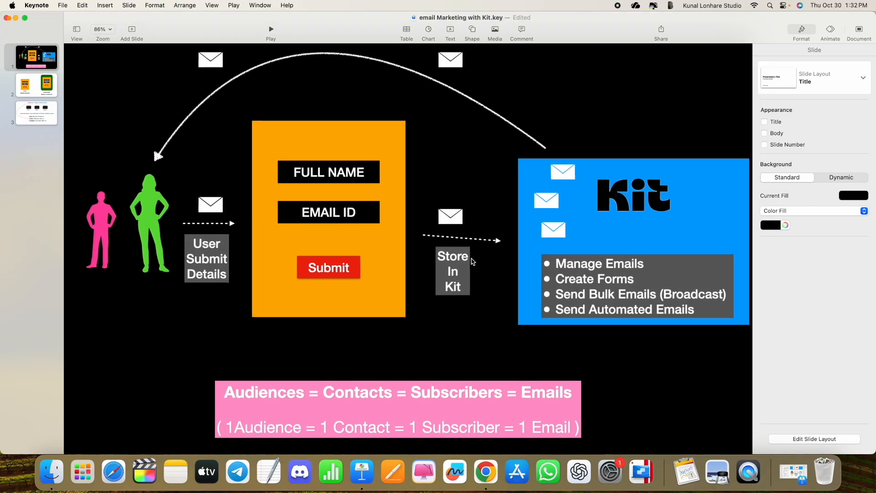
pyautogui.hotkey('ctrl', 'Right')
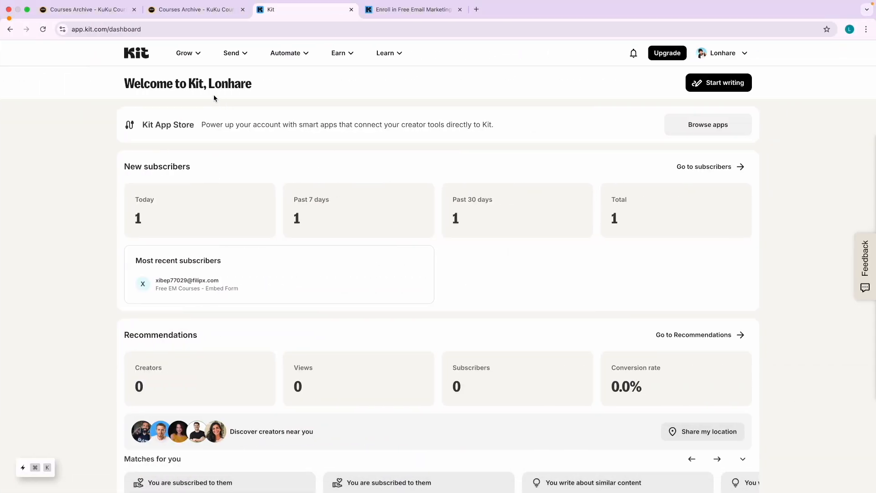
# From Send > Broadcasts, create a Text only broadcast and select its 'New Broadcast' subject line.
pyautogui.click(231, 53)
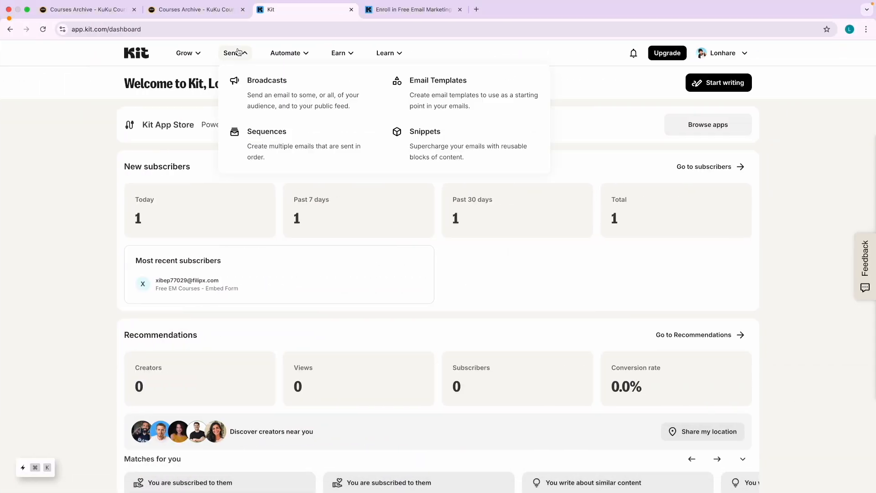
pyautogui.click(285, 98)
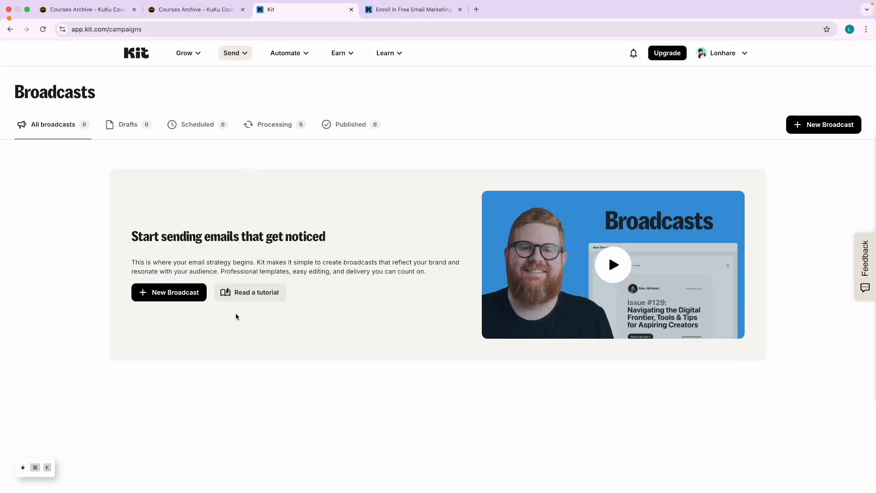
pyautogui.click(154, 295)
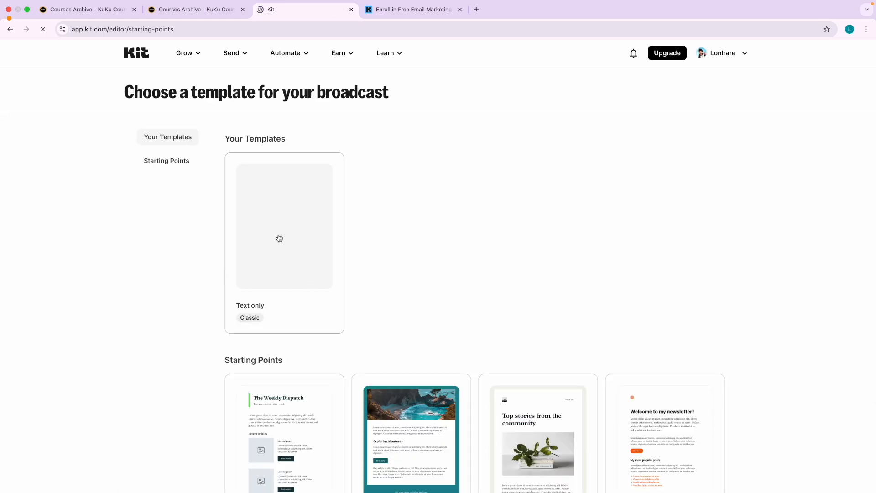
pyautogui.scroll(-1, 326, 299)
pyautogui.scroll(1, 326, 300)
pyautogui.click(285, 244)
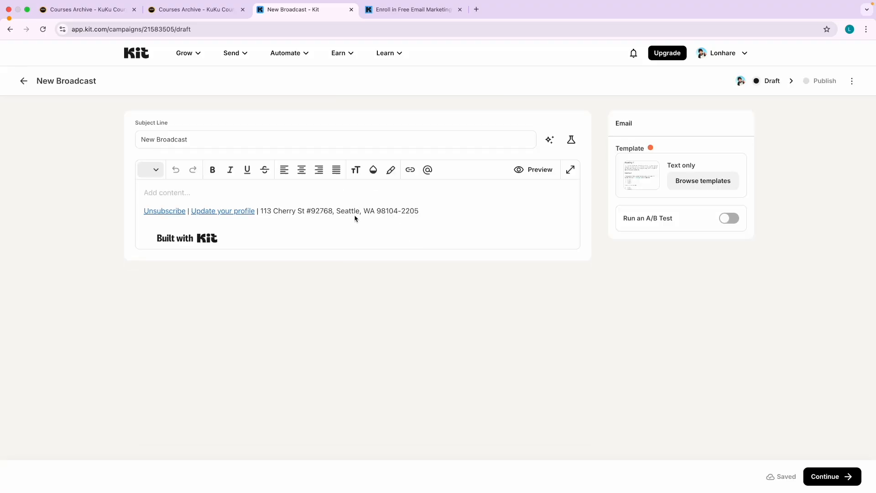
pyautogui.tripleClick(160, 138)
pyautogui.scroll(5, 162, 139)
pyautogui.hscroll(10, 162, 141)
pyautogui.hscroll(-10, 161, 138)
pyautogui.scroll(-5, 161, 137)
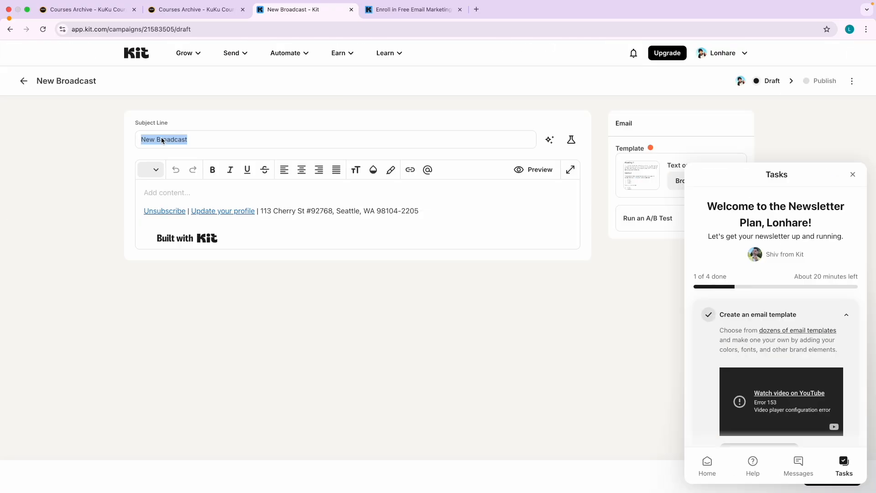
pyautogui.scroll(5, 165, 137)
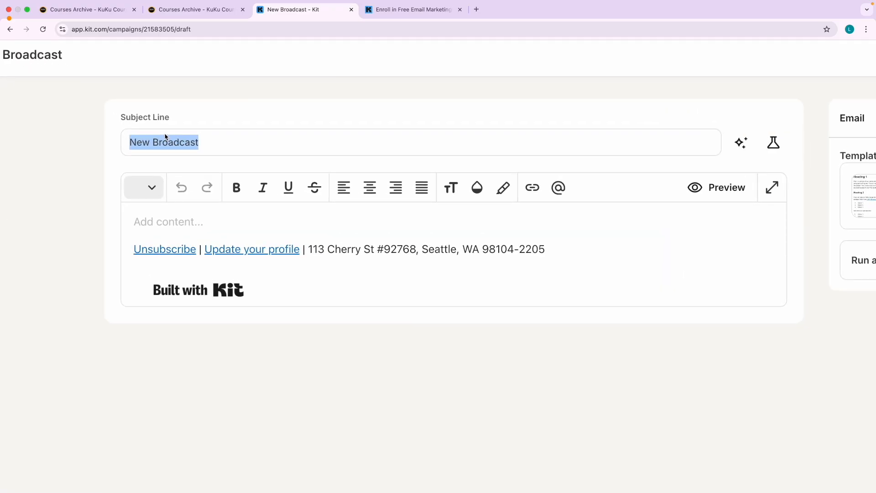
# Open the Free Library page from the KuKu Courses Library menu.
pyautogui.click(182, 11)
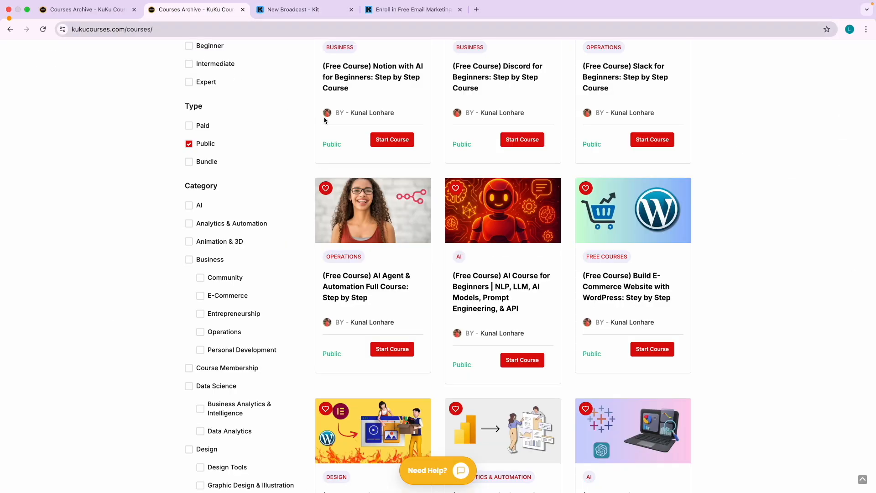
pyautogui.scroll(-3, 324, 120)
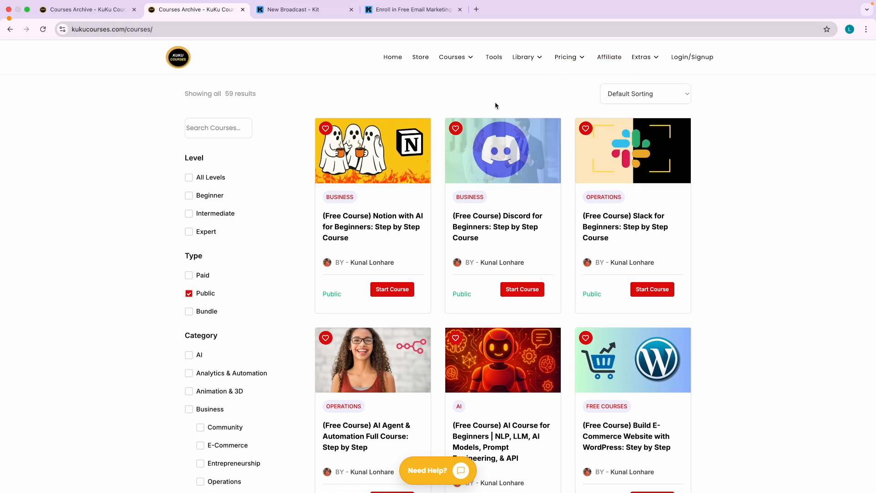
pyautogui.moveTo(573, 65)
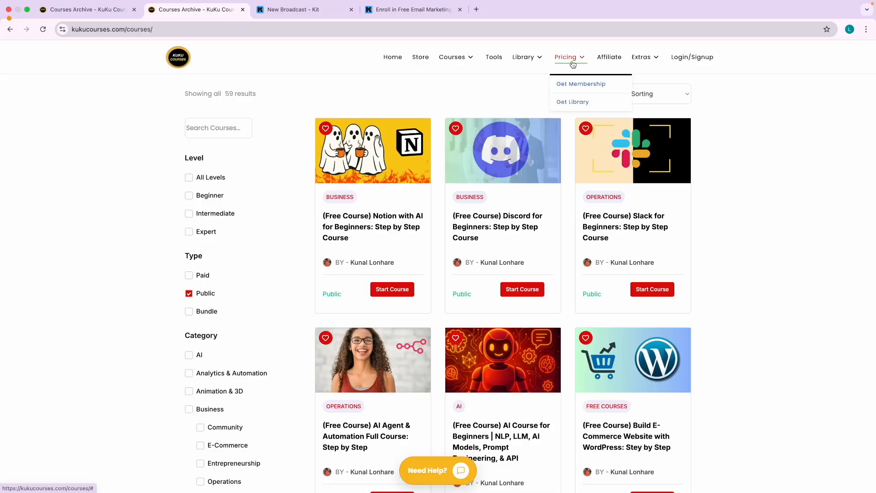
pyautogui.moveTo(529, 67)
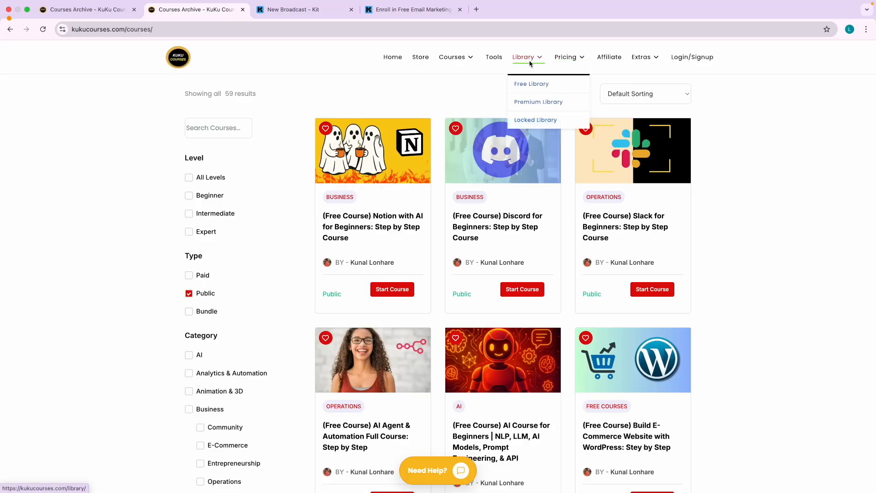
pyautogui.click(532, 85)
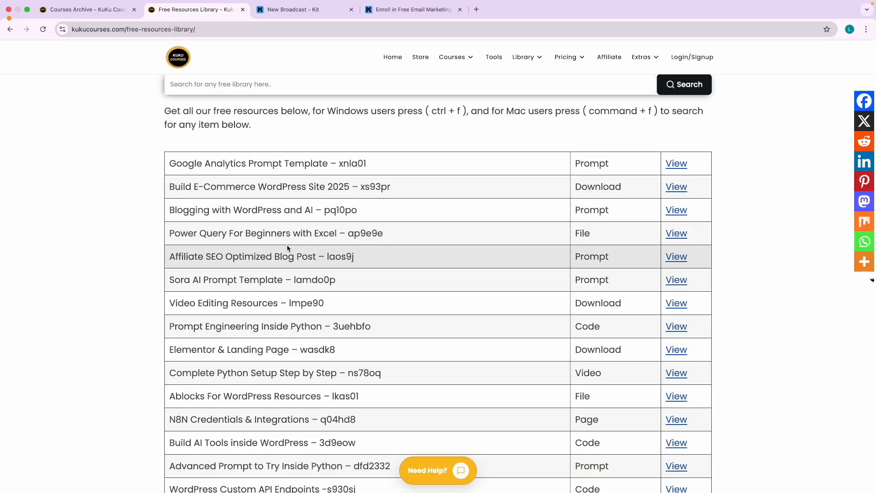
# Scroll through the free resources list, then return to the Kit broadcast draft.
pyautogui.scroll(-3, 254, 322)
pyautogui.scroll(3, 248, 321)
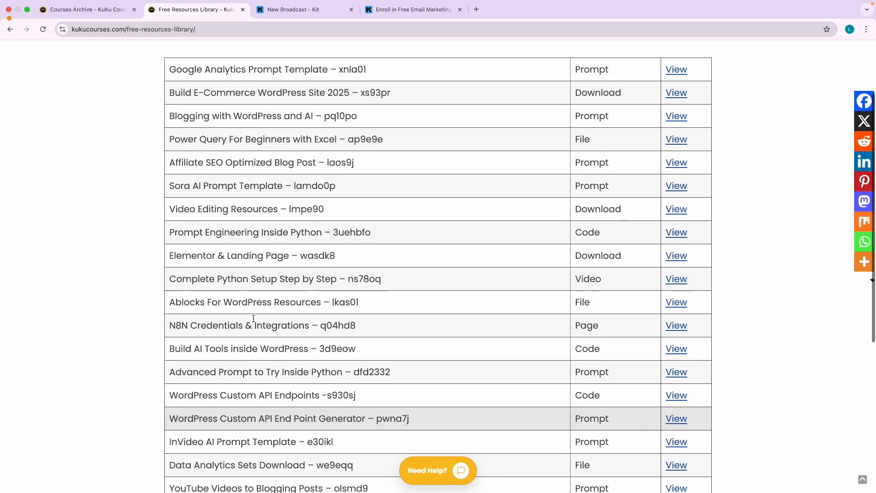
pyautogui.scroll(-6, 247, 320)
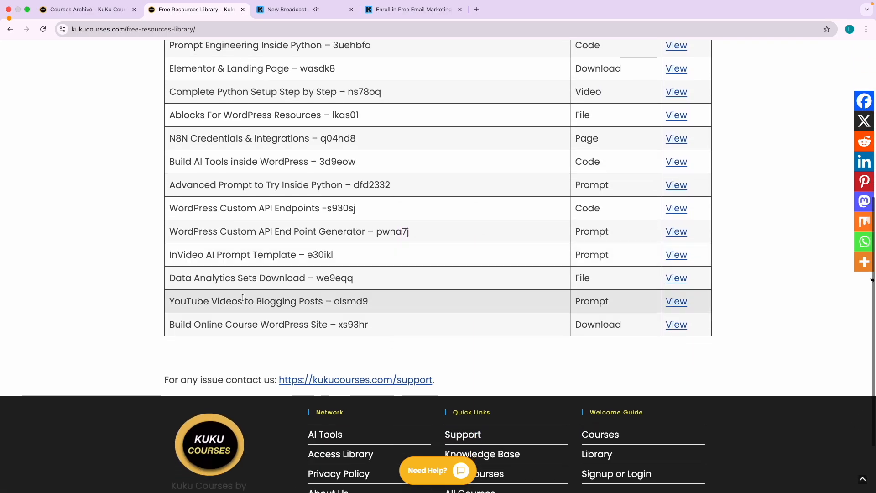
pyautogui.scroll(6, 262, 299)
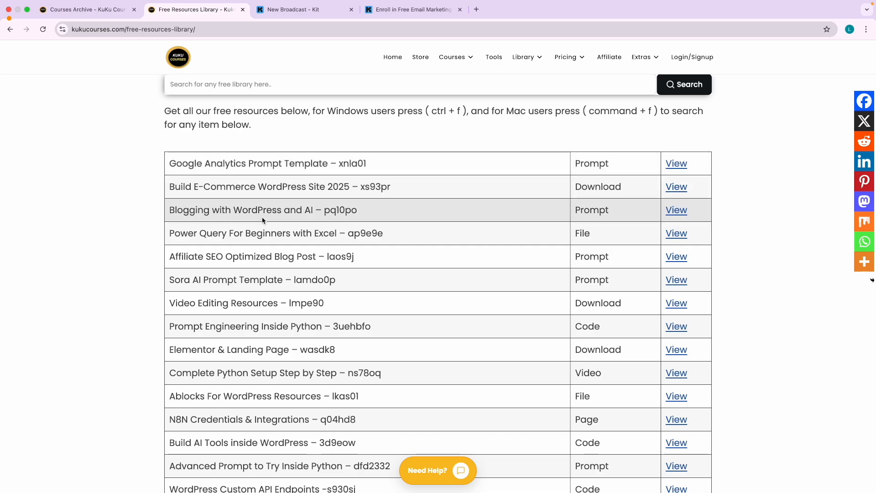
pyautogui.scroll(-1, 247, 259)
pyautogui.scroll(-1, 248, 258)
pyautogui.scroll(2, 247, 259)
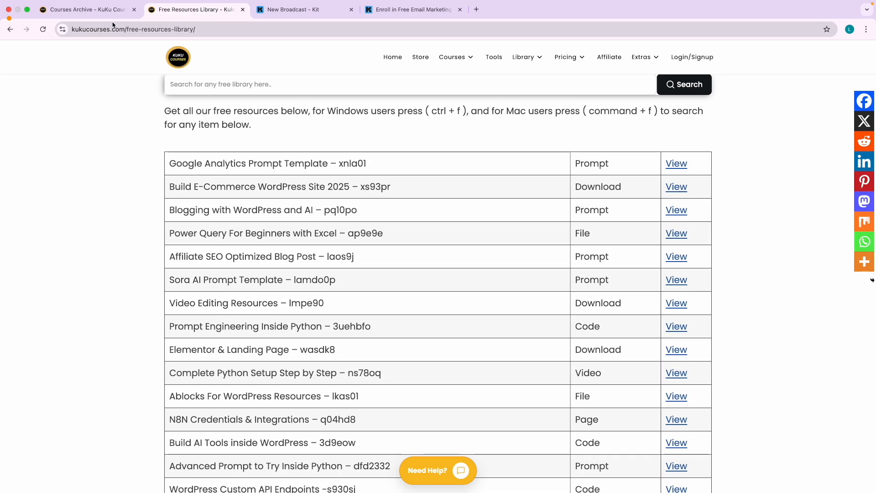
pyautogui.click(86, 10)
pyautogui.click(395, 9)
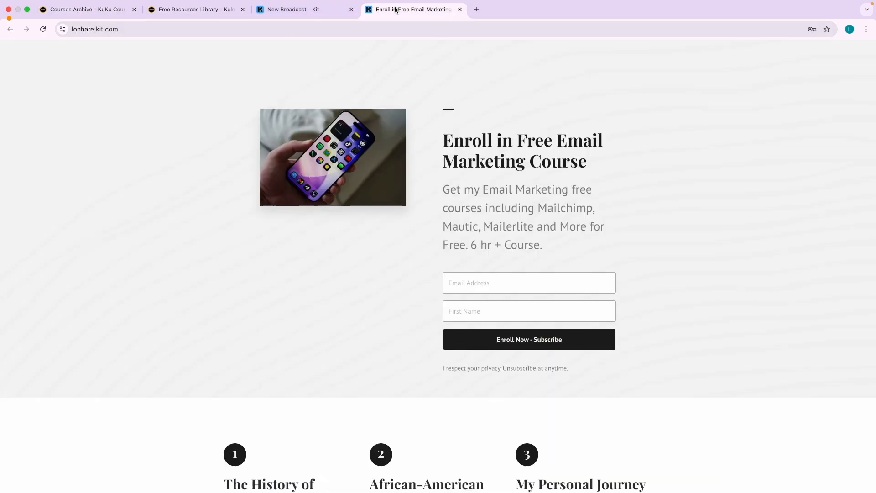
pyautogui.click(287, 14)
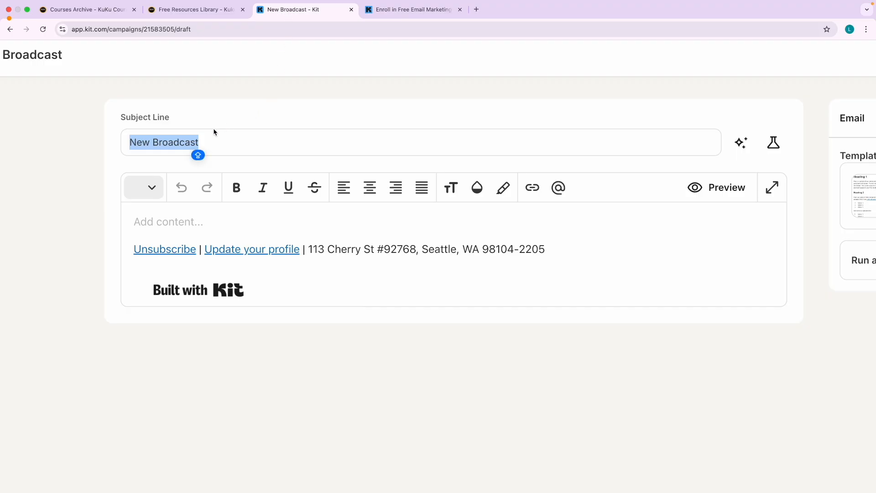
# Type the subject line 'Access My Library for Free (Worth $23)', fixing the typos.
pyautogui.write('F')
pyautogui.press('BackSpace')
pyautogui.write('Acce')
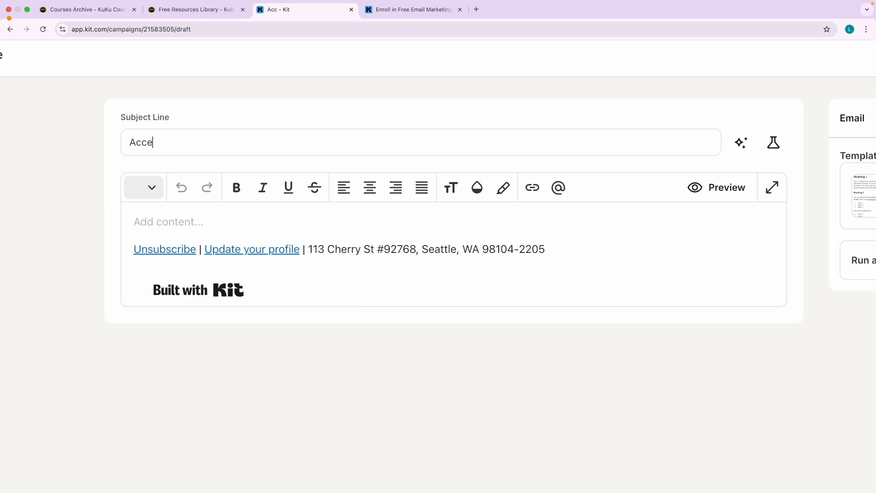
pyautogui.write('ss My')
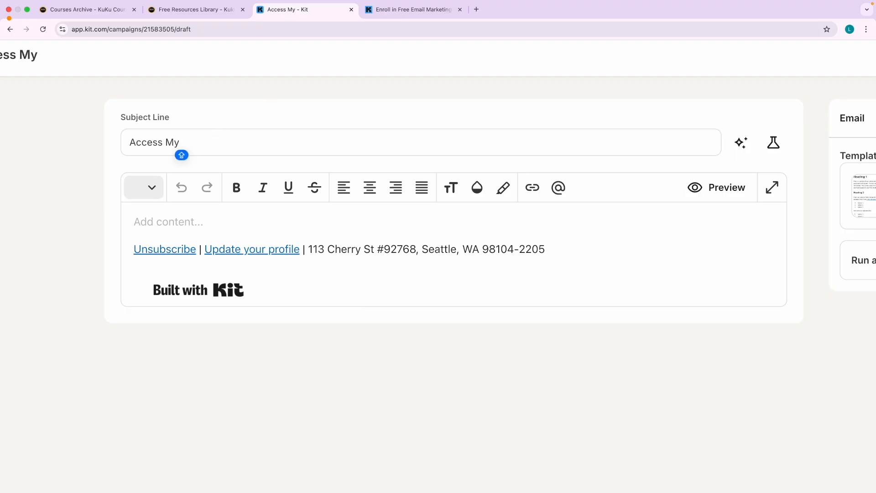
pyautogui.write(' Libr')
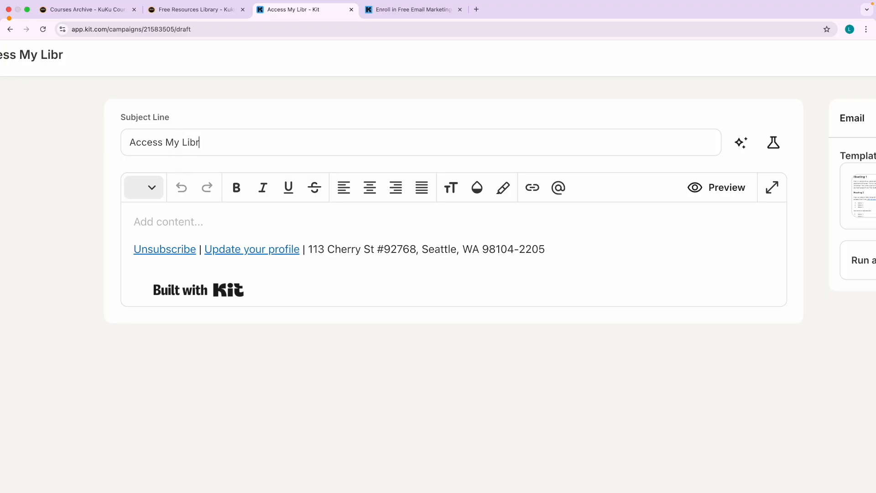
pyautogui.write('ary for Free ')
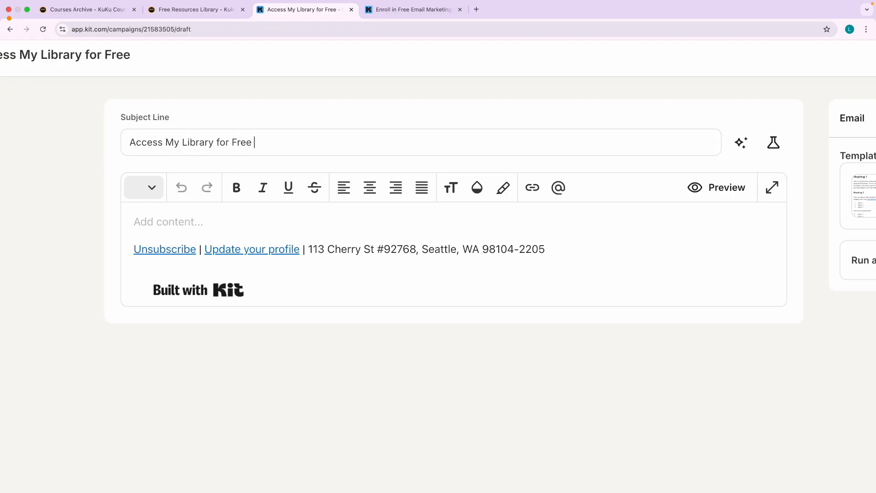
pyautogui.write('(Worsth')
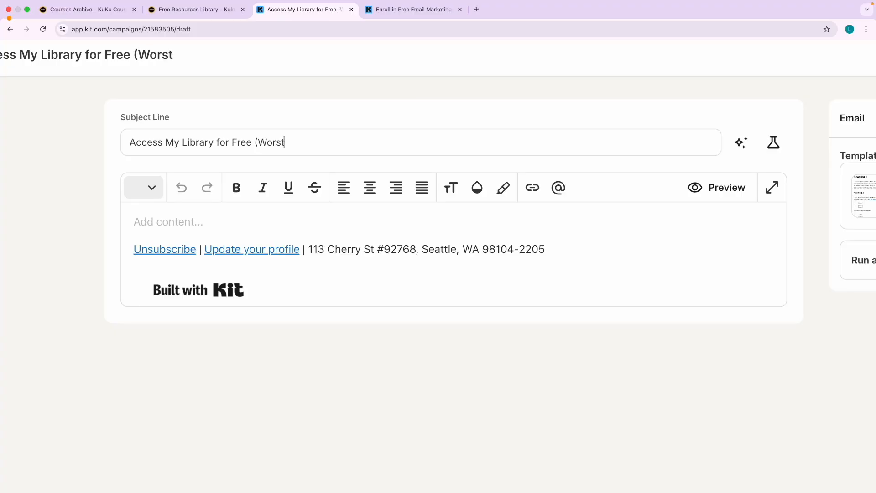
pyautogui.press('BackSpace')
pyautogui.press('BackSpace')
pyautogui.press('BackSpace')
pyautogui.write('th ')
pyautogui.write('#')
pyautogui.press('BackSpace')
pyautogui.write('$23)')
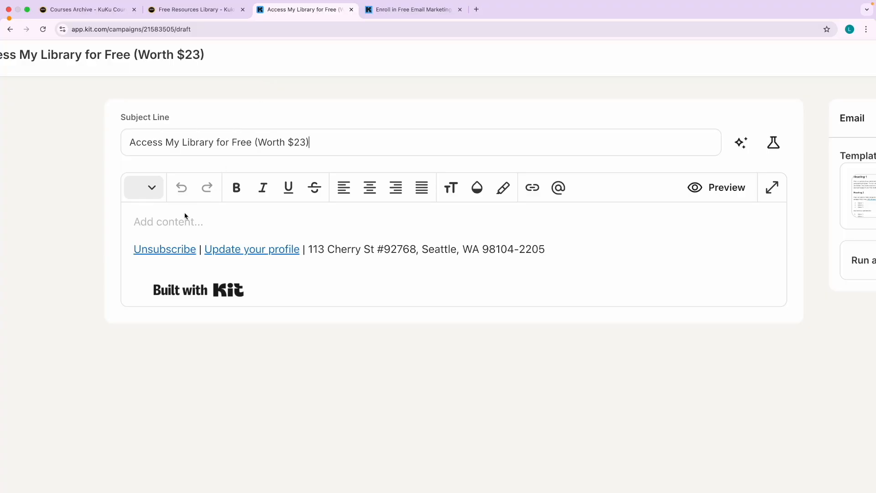
# Type a test line in the email body, then delete it so the body is empty.
pyautogui.click(169, 221)
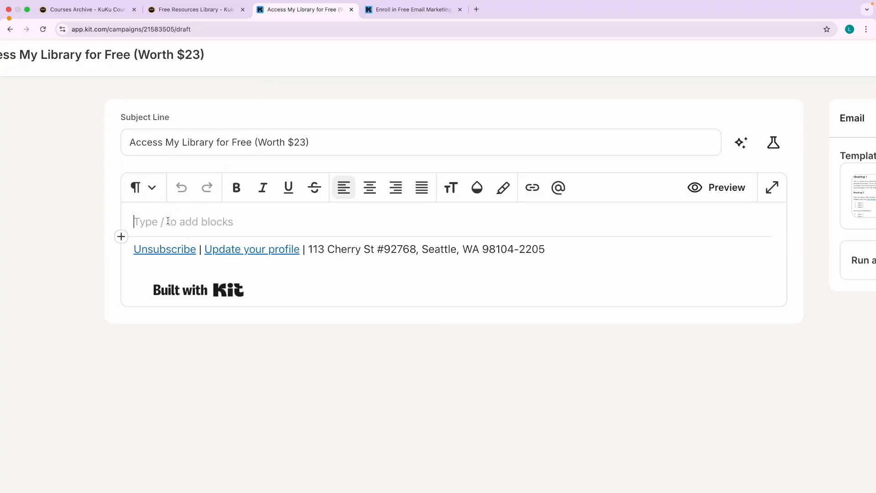
pyautogui.write('Hey now i am of')
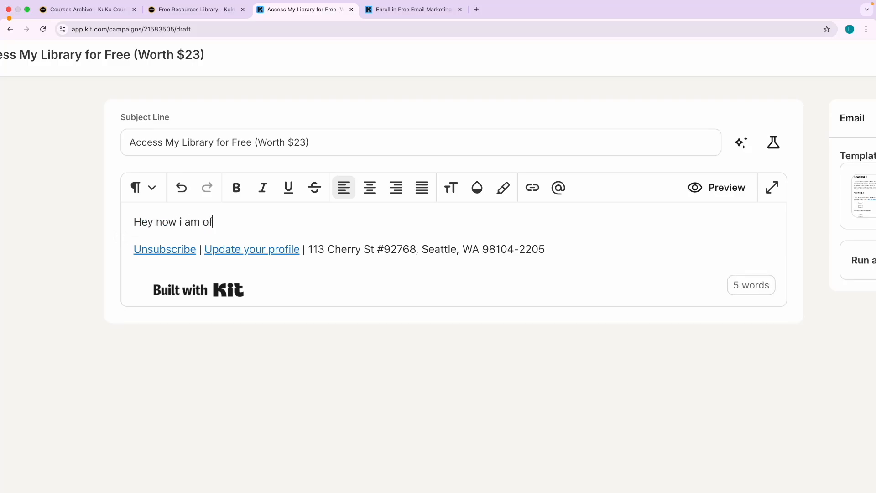
pyautogui.write('fering the')
pyautogui.hotkey('ctrl', 'a')
pyautogui.press('BackSpace')
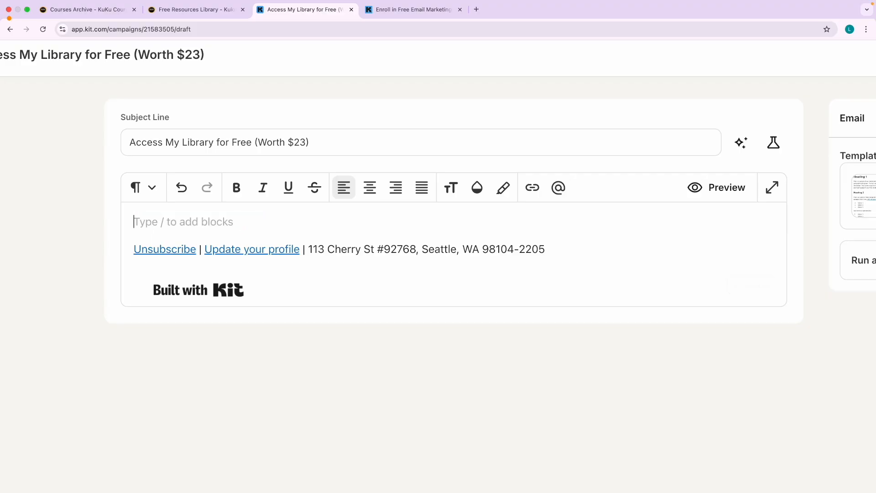
pyautogui.hotkey('ctrl', 'Right')
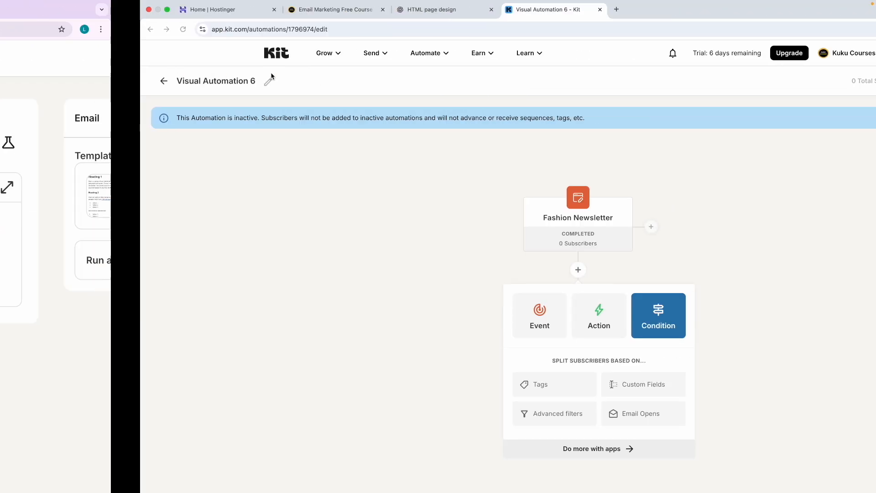
# Start a new ChatGPT chat and copy the Free Resources Library page address.
pyautogui.click(288, 10)
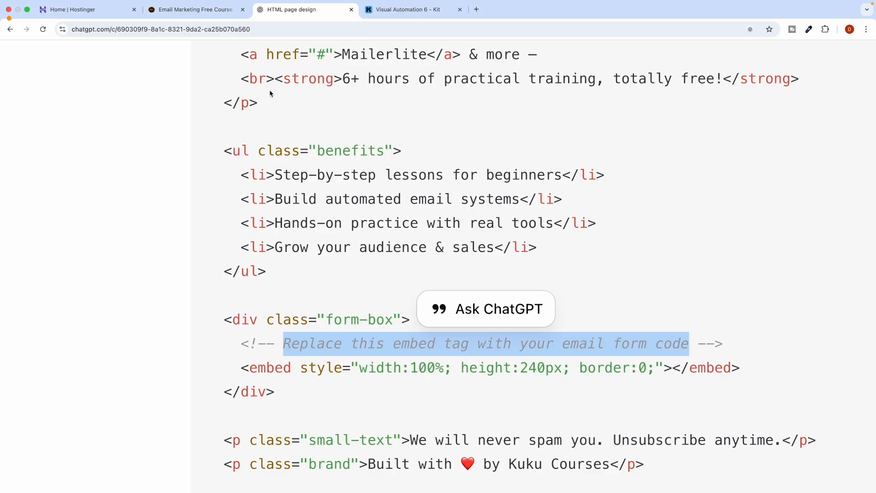
pyautogui.click(12, 76)
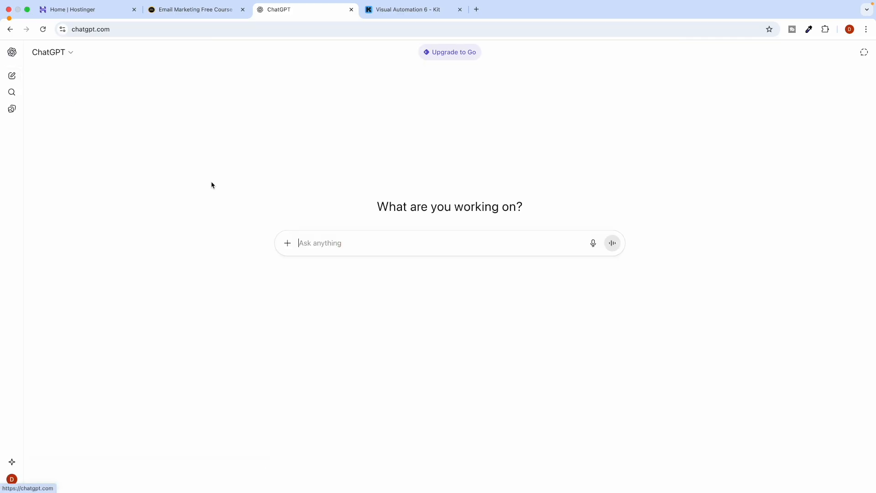
pyautogui.hotkey('ctrl', 'Left')
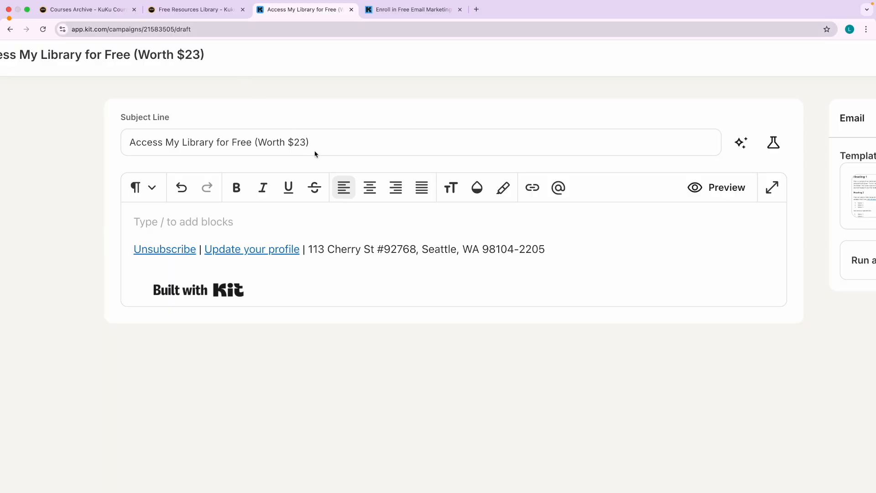
pyautogui.click(210, 9)
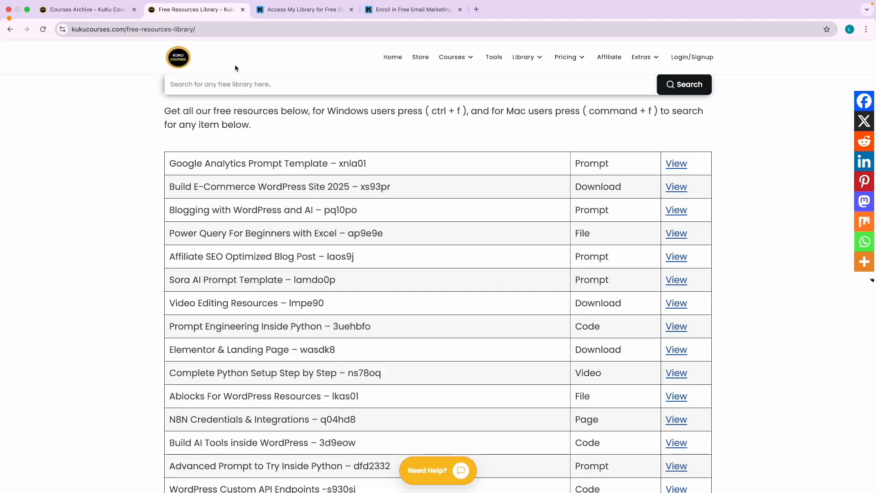
pyautogui.click(292, 29)
pyautogui.press('super+c')
pyautogui.hotkey('ctrl', 'Right')
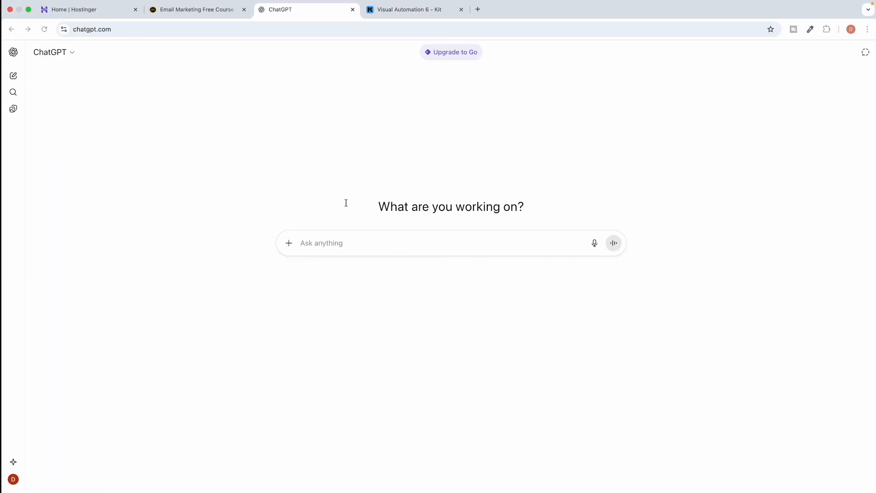
# Ask ChatGPT for a catchy email subject, preview text and body promoting the library URL.
pyautogui.write('he')
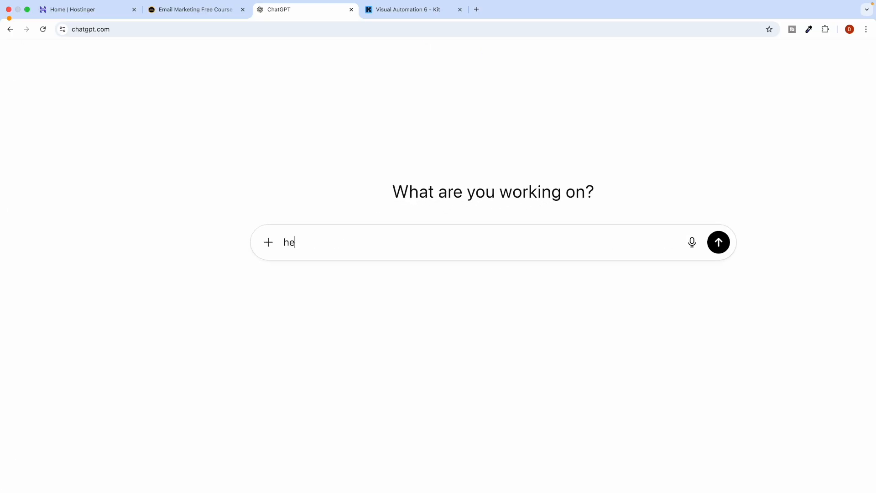
pyautogui.write('y this is my llibrary page for')
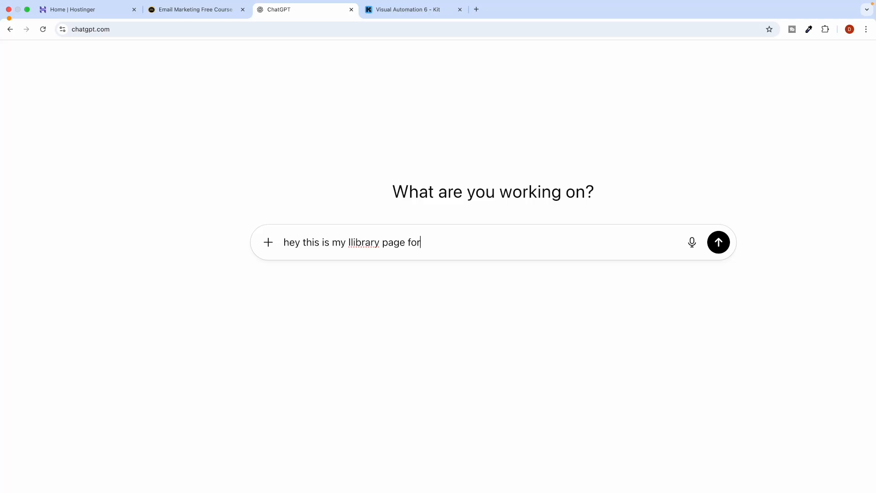
pyautogui.write('ree ""')
pyautogui.press('super+v')
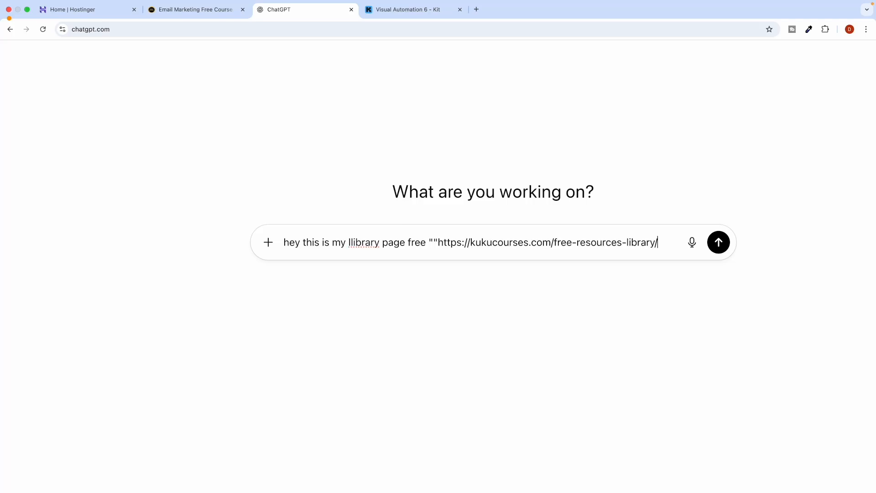
pyautogui.press('super+z')
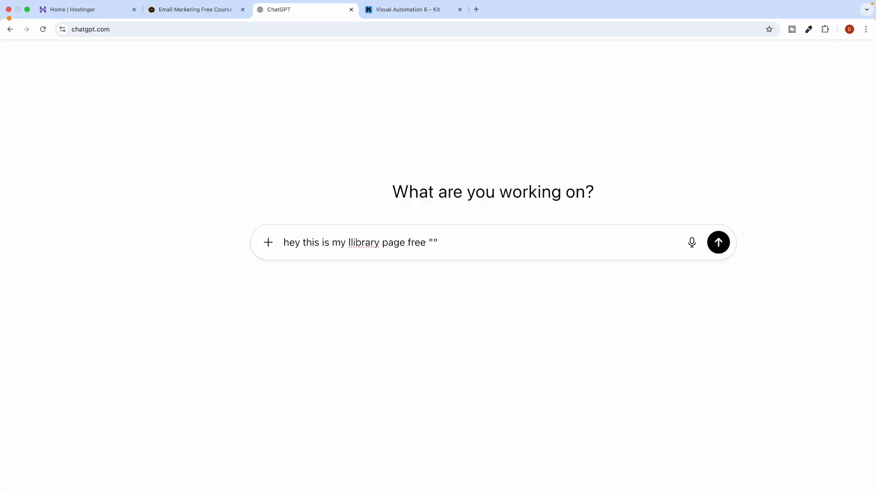
pyautogui.press('super+v')
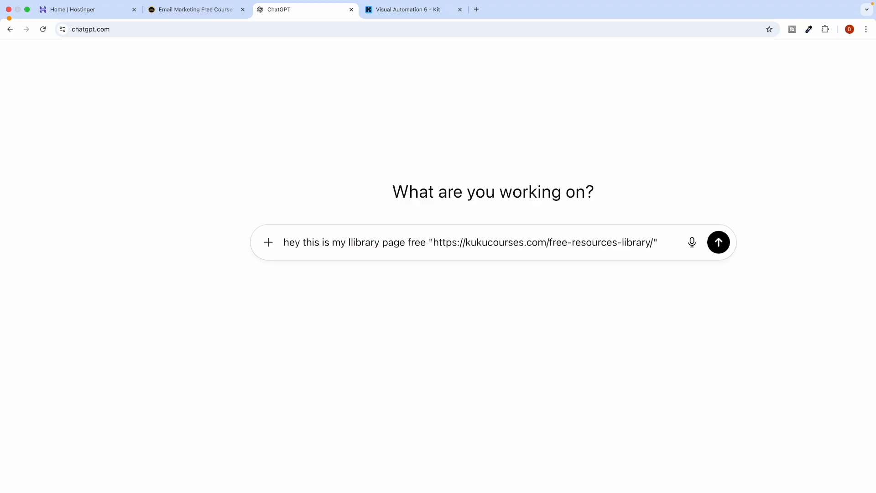
pyautogui.hotkey('shift', 'Return')
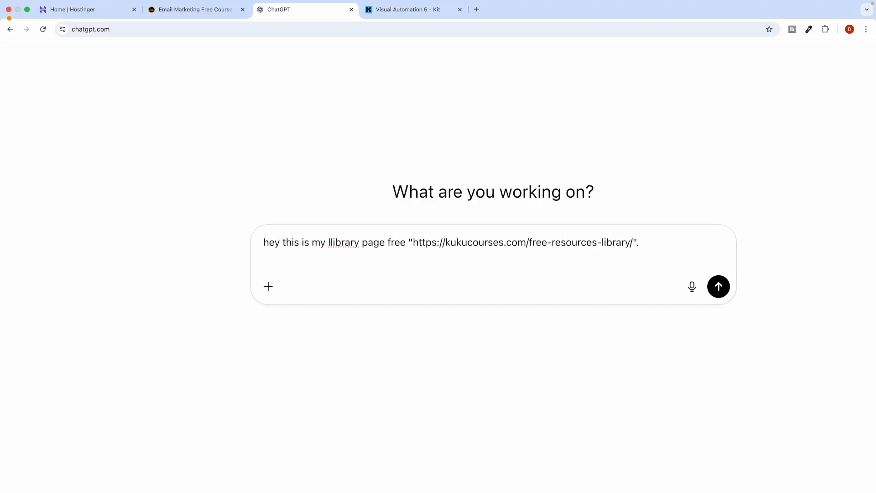
pyautogui.hotkey('shift', 'Return')
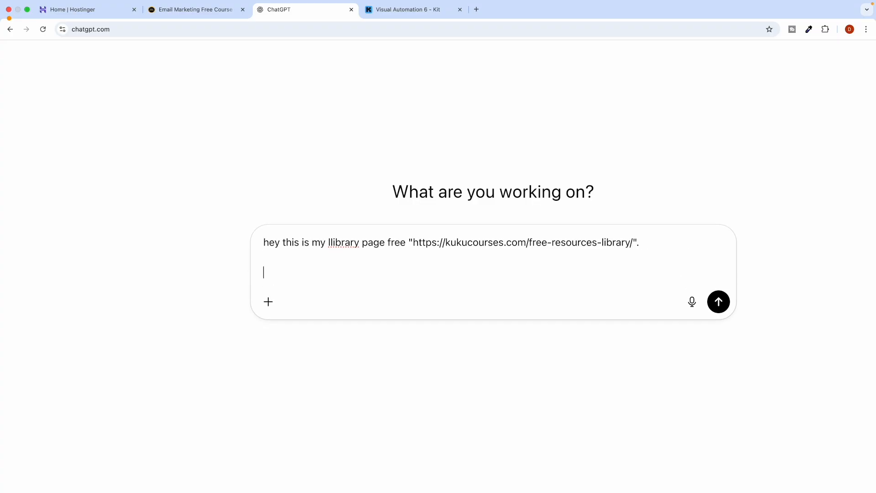
pyautogui.doubleClick(341, 245)
pyautogui.press('BackSpace')
pyautogui.write('libra')
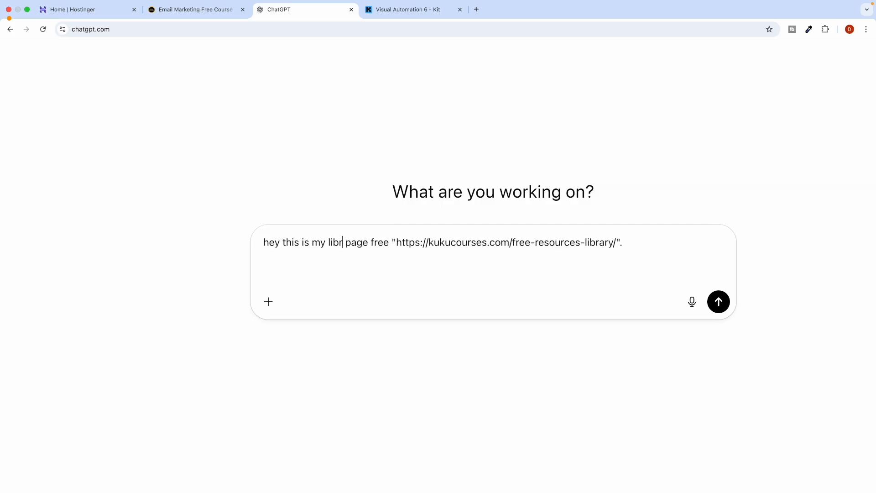
pyautogui.write('ry/".  on this bas')
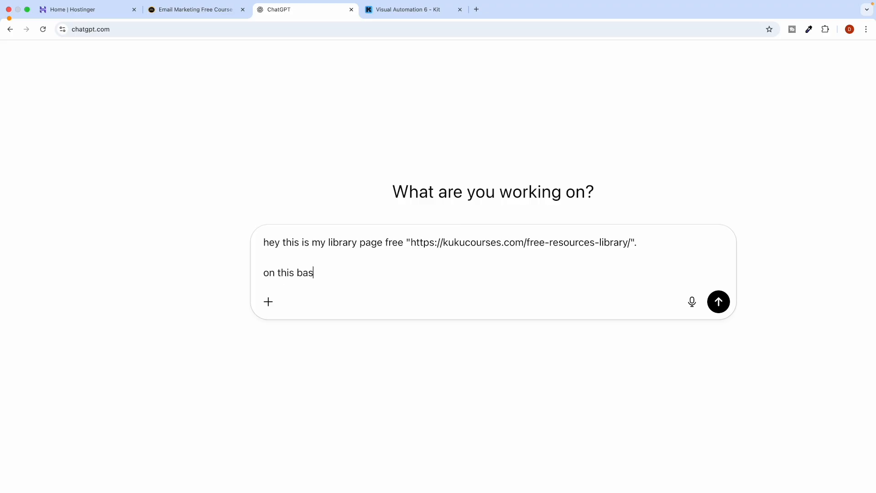
pyautogui.write('is can you craft stunning')
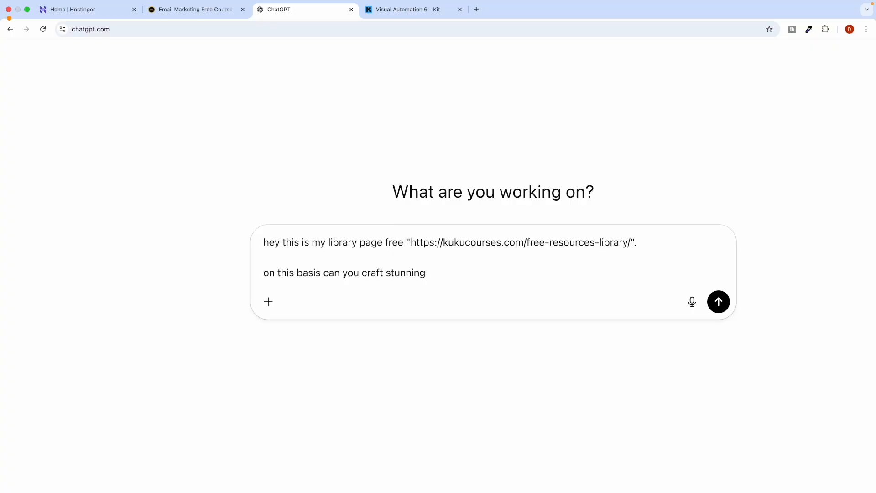
pyautogui.write(', catcy email cont')
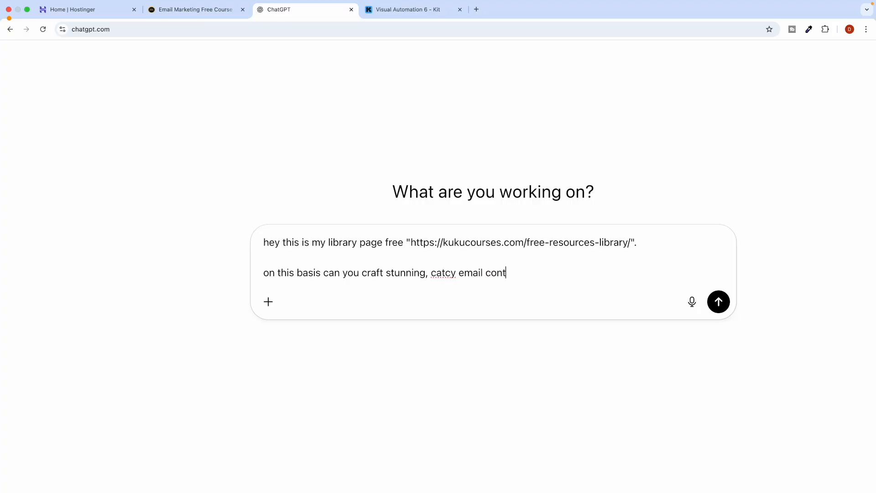
pyautogui.write('ent including email subject l')
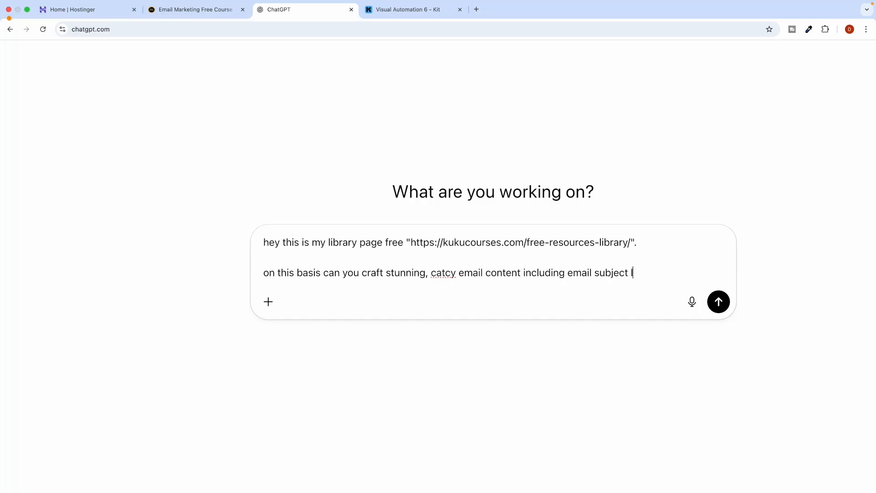
pyautogui.write('ine, preview and body')
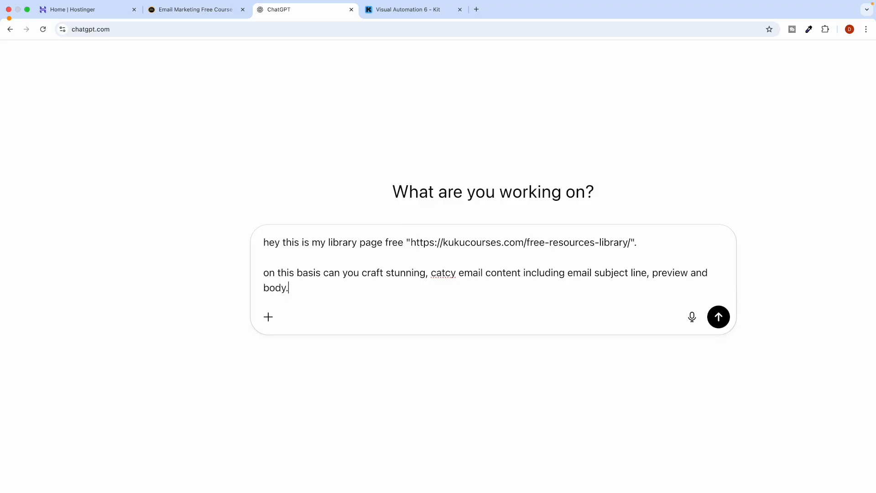
pyautogui.write('.')
pyautogui.press('Return')
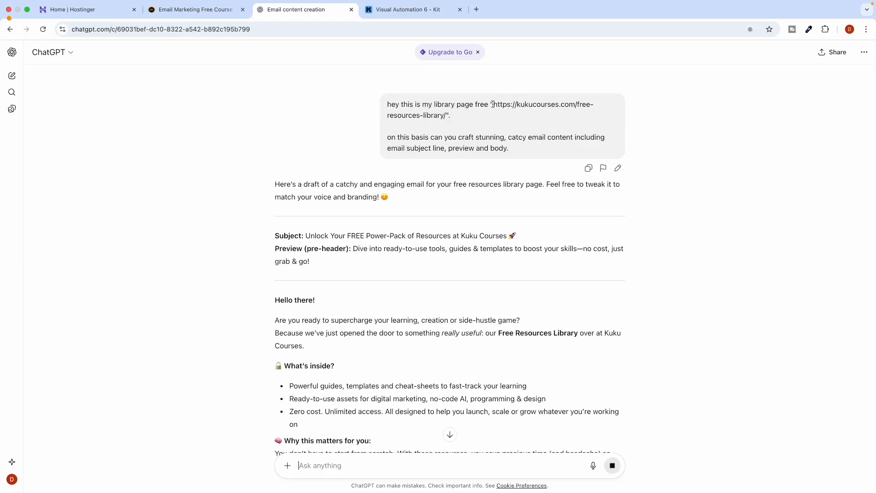
pyautogui.moveTo(305, 236); pyautogui.dragTo(524, 234)
pyautogui.press('super+c')
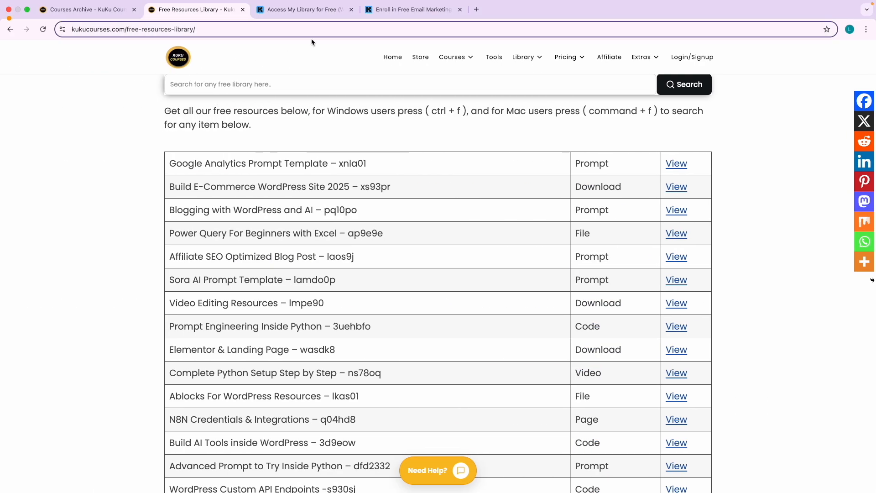
# Replace the Kit subject with 'Unlock Your FREE Power-Pack of Resources at Kuku Courses 🚀'.
pyautogui.click(409, 9)
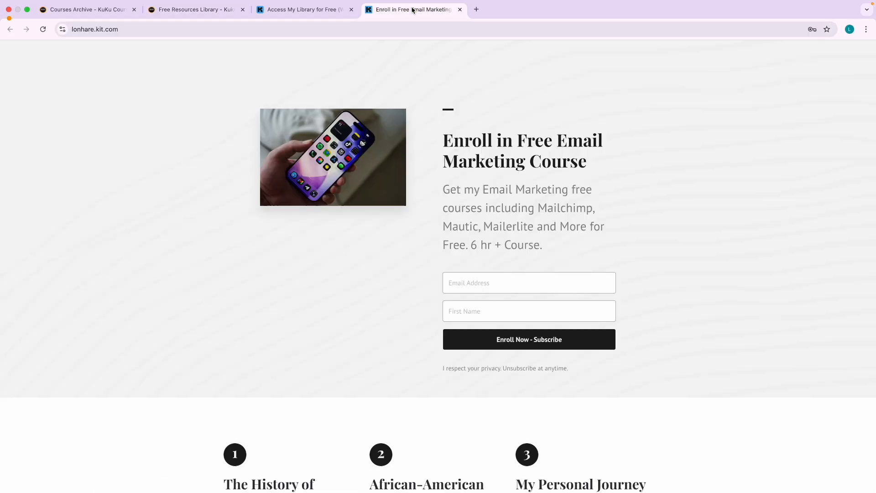
pyautogui.click(330, 16)
pyautogui.tripleClick(256, 143)
pyautogui.press('super+v')
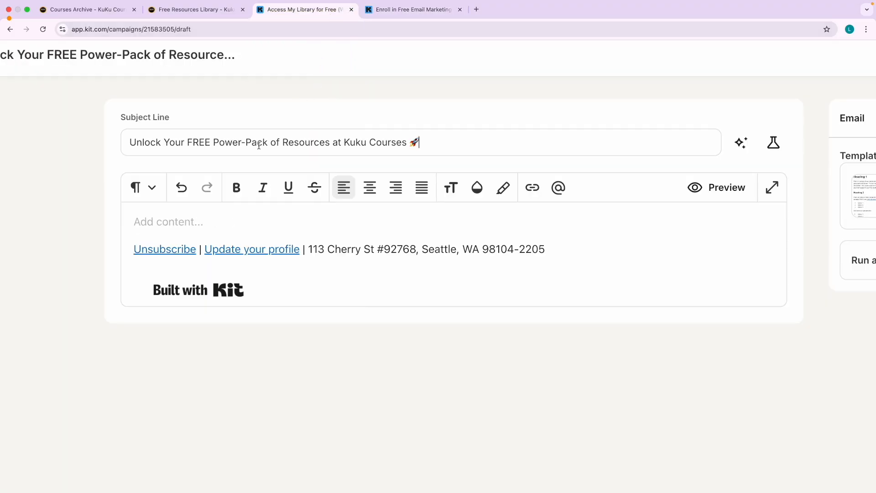
# Copy ChatGPT's drafted email body and paste it into the empty Kit email body.
pyautogui.hotkey('ctrl', 'Right')
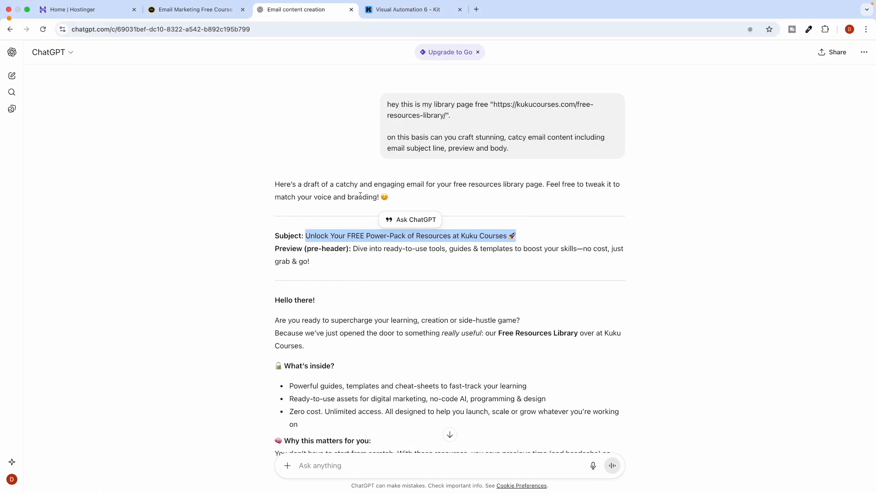
pyautogui.scroll(-2, 276, 295)
pyautogui.moveTo(275, 222); pyautogui.dragTo(360, 401)
pyautogui.scroll(-4, 303, 307)
pyautogui.scroll(-3, 303, 309)
pyautogui.scroll(-1, 319, 398)
pyautogui.hotkey('ctrl', 'Left')
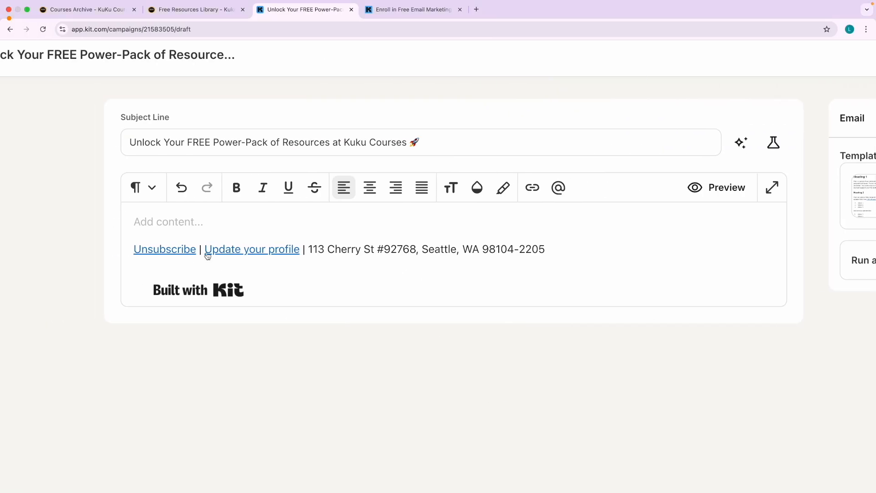
pyautogui.click(171, 224)
pyautogui.write('Hello there! Are you ready to supercharge your learning, creation or side-hustle game?  Because we’ve just opened the door to something really useful: our Free Resources Library over at Kuku Courses. 🔓 What’s inside? Powerful guides, templates and cheat-sheets to fast-track your learning Ready-to-use assets for digital marketing, no-code AI, programming & design Zero cost. Unlimited access. All designed to help you launch, scale or grow whatever you’re working on 🧠 Why this matters for you:  You don’t have to start from scratch. With these resources, you save precious time (and headache) so that you can focus on what matters: doing, not just planning.  Whether you’re creating your next course, building a no-code tool, diving into AI or growing your brand — these tools are built to support you. 📍 Here’s how to get started: Click this link: [Insert your Free Resources Library link] Browse and pick the resources that fit your current project or goal Download. Open. Use. Learn. Share. For best results: apply one resource within the next 24–48 hours. Momentum matters. We’re always adding new goodies, so bookmark the library and pop back often. If there’s something specific you’re looking for (e.g., "prompt templates for ChatGPT", "workflow templates for home-workouts", "excel dashboards for data analysis"), just reply to this email and we’ll help you out. Thanks for being part of our community. We believe in giving you tools and support—so you can build confidently, grow faster, and make an impact. Here’s to your next breakthrough. 🎯  Warm regards,  The Kuku Courses Team')
# Review the pasted email and select the word 'supercharge' in the opening line.
pyautogui.scroll(2, 260, 293)
pyautogui.scroll(-3, 265, 290)
pyautogui.scroll(5, 271, 286)
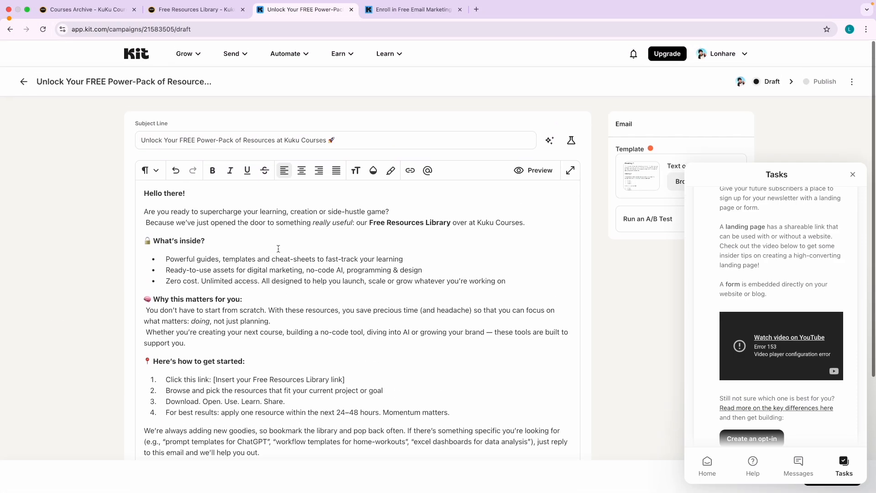
pyautogui.scroll(-3, 255, 296)
pyautogui.scroll(-2, 249, 307)
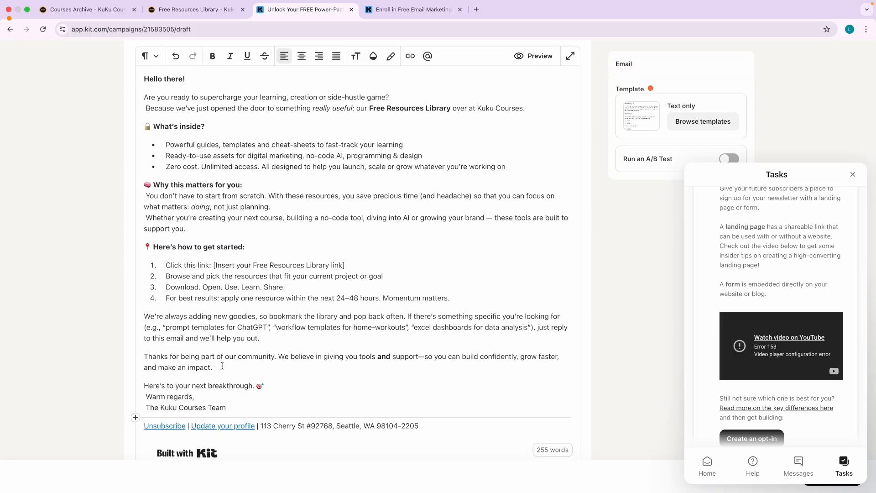
pyautogui.scroll(2, 247, 333)
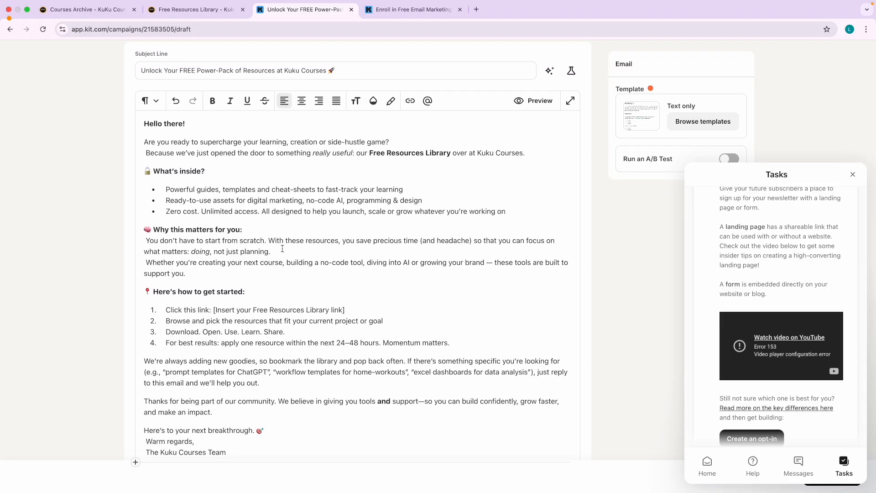
pyautogui.scroll(-1, 283, 249)
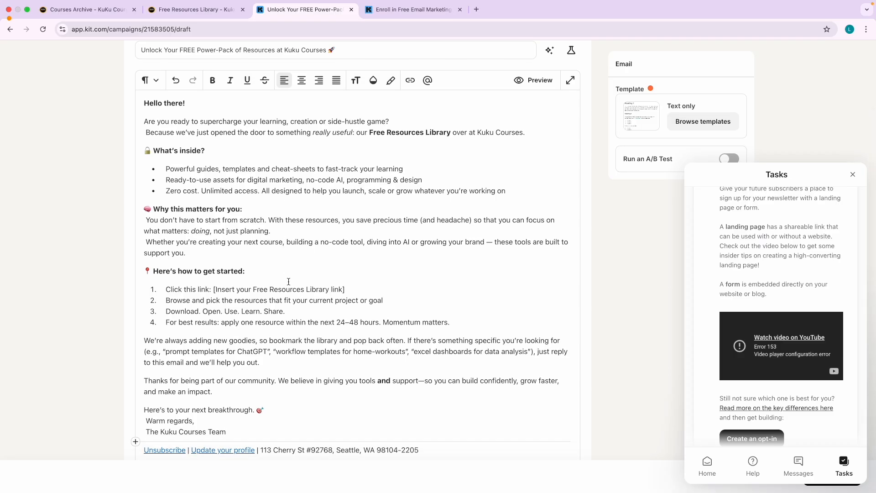
pyautogui.scroll(2, 288, 282)
pyautogui.scroll(2, 288, 282)
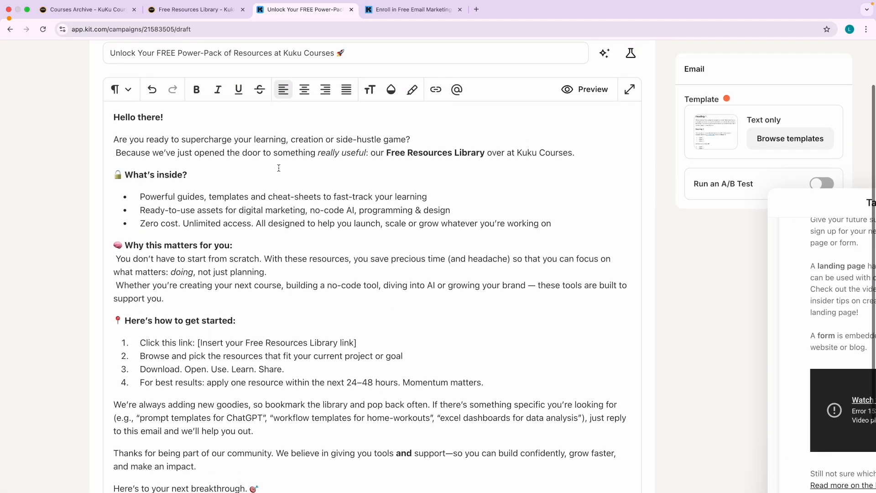
pyautogui.click(592, 152)
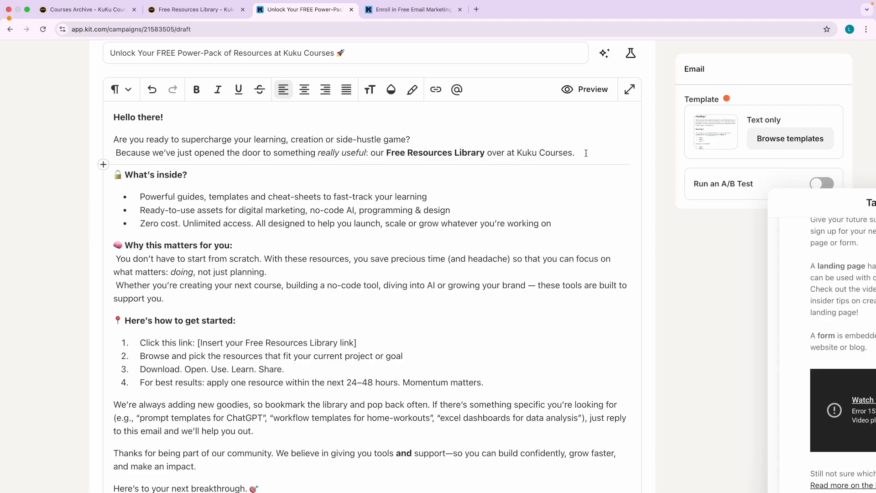
pyautogui.scroll(-2, 586, 153)
pyautogui.scroll(2, 216, 122)
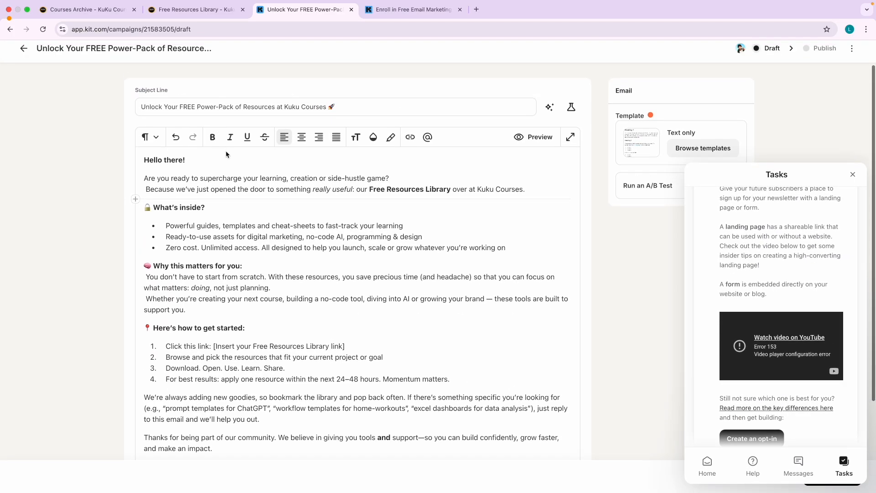
pyautogui.scroll(4, 216, 159)
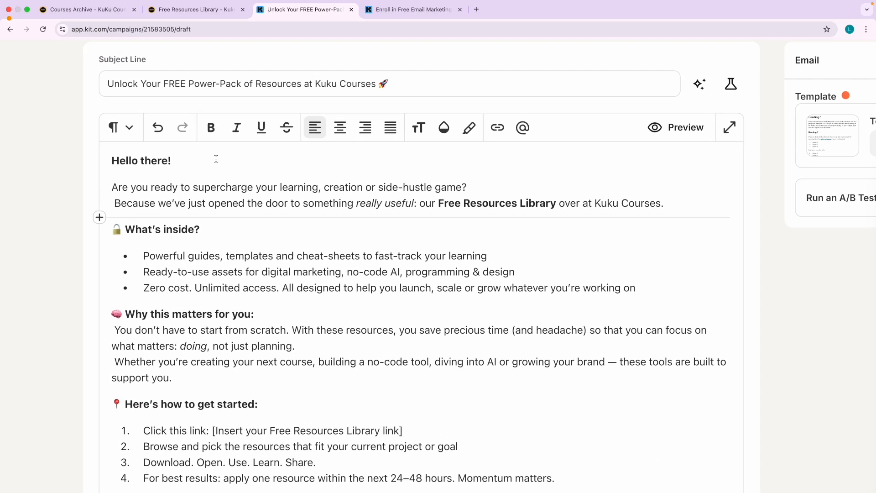
pyautogui.doubleClick(222, 184)
pyautogui.click(122, 128)
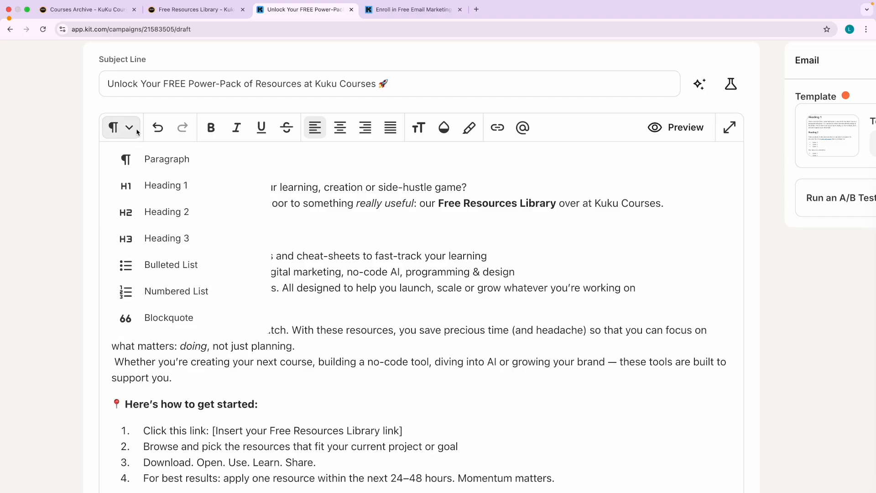
pyautogui.click(290, 203)
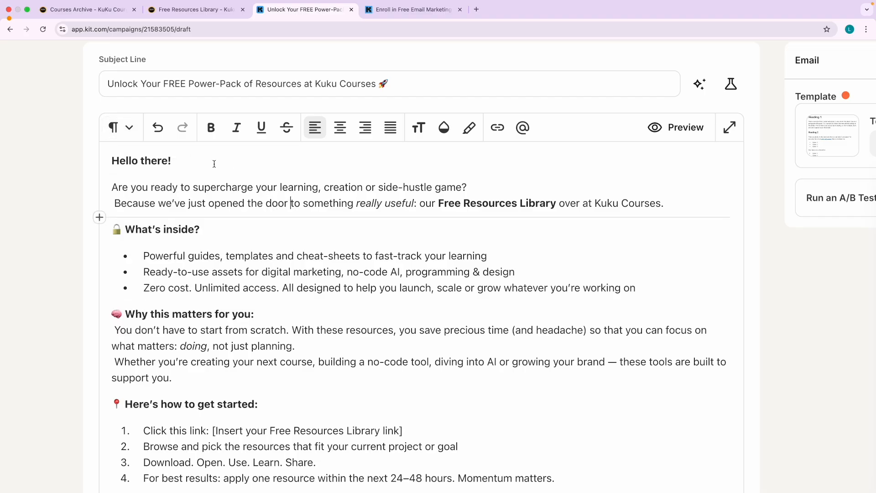
# Try bold, underline, strikethrough and centering on 'supercharge', reverting each change.
pyautogui.doubleClick(215, 191)
pyautogui.click(209, 132)
pyautogui.click(209, 133)
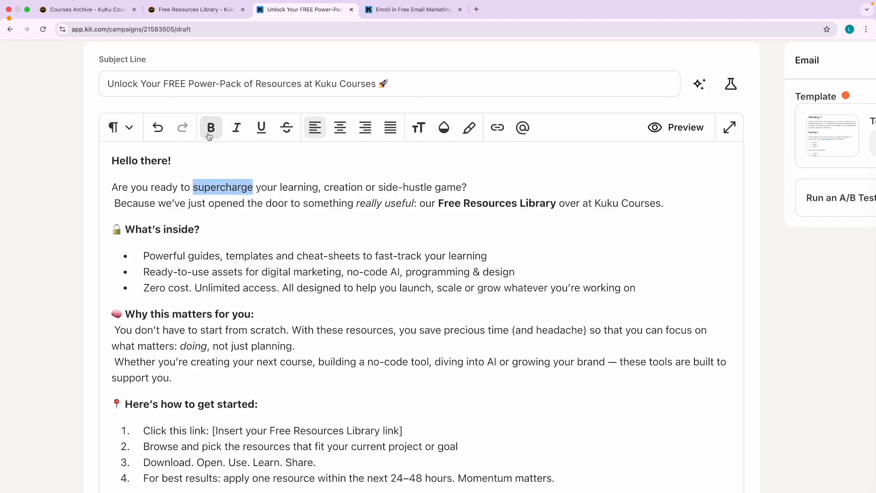
pyautogui.click(267, 133)
pyautogui.click(267, 134)
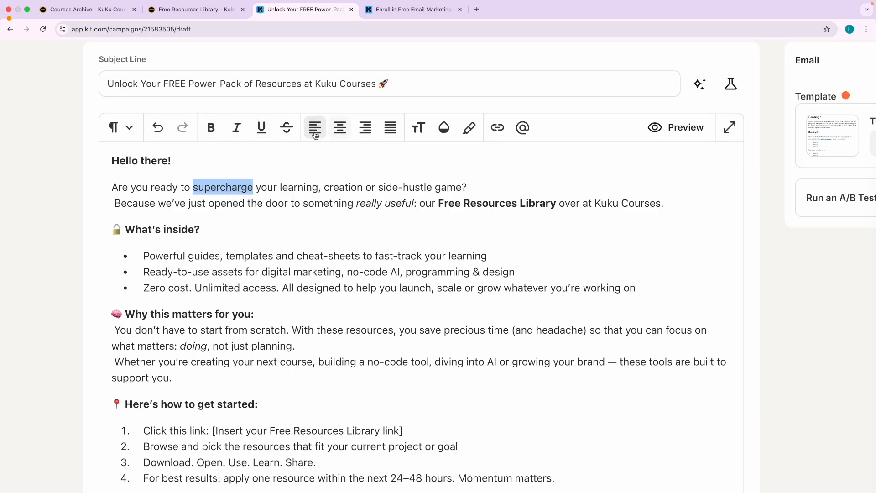
pyautogui.click(284, 131)
pyautogui.click(284, 131)
pyautogui.click(337, 134)
pyautogui.click(313, 134)
# Color 'supercharge' red and give it a bright yellow (#FDFF1F) highlight.
pyautogui.click(441, 133)
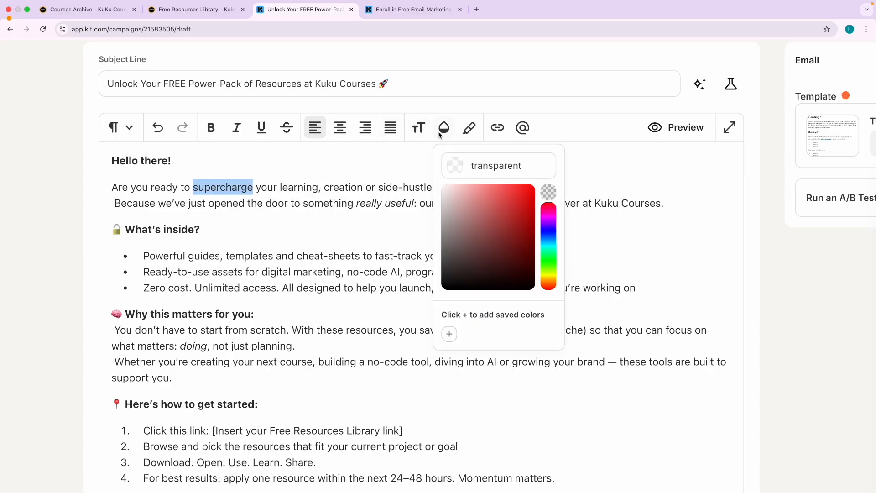
pyautogui.moveTo(509, 204); pyautogui.dragTo(517, 195)
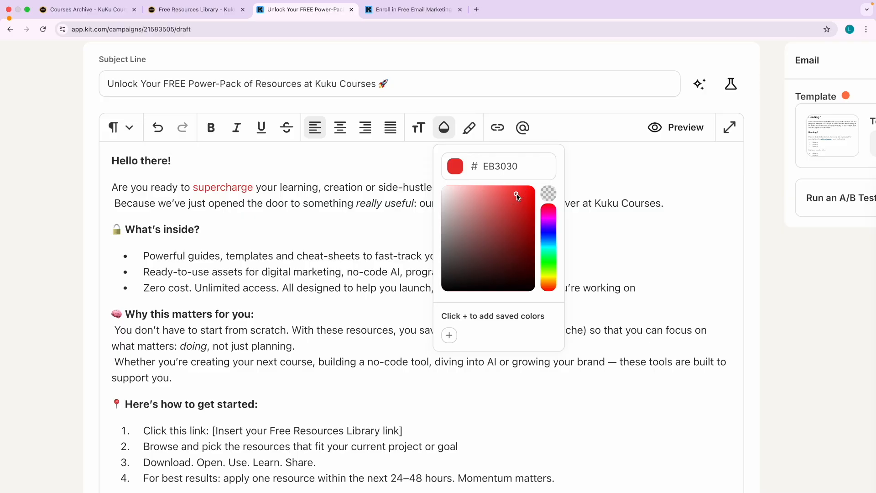
pyautogui.click(475, 132)
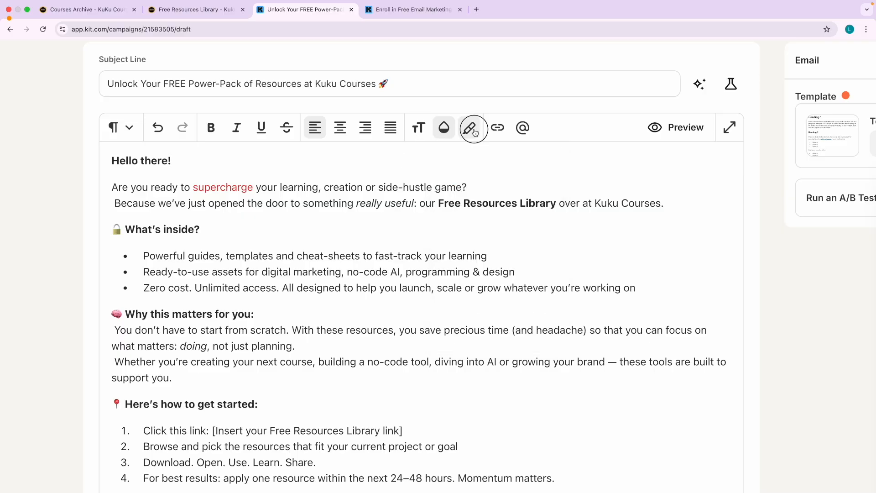
pyautogui.click(475, 132)
pyautogui.click(576, 280)
pyautogui.moveTo(541, 219); pyautogui.dragTo(550, 178)
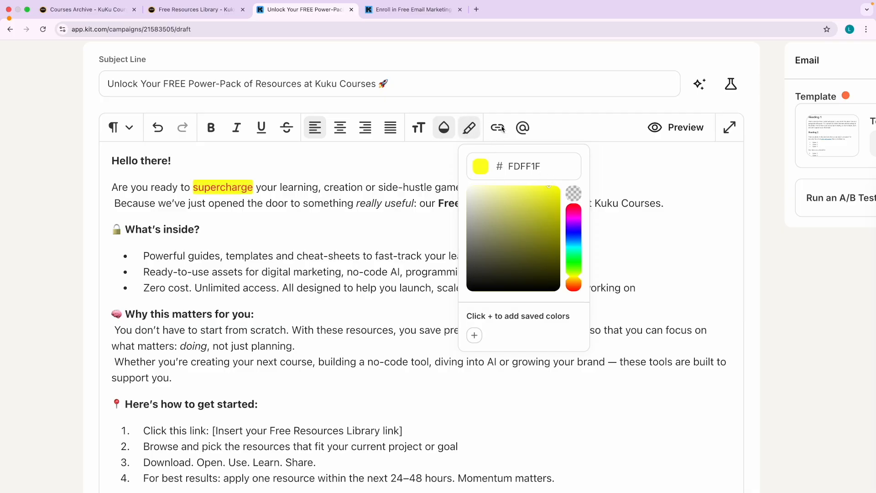
pyautogui.click(391, 202)
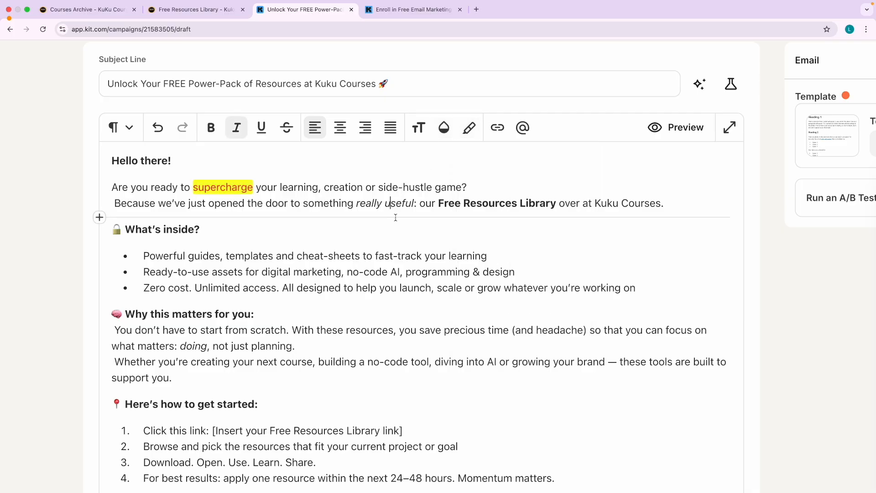
pyautogui.scroll(1, 392, 225)
pyautogui.scroll(-1, 303, 276)
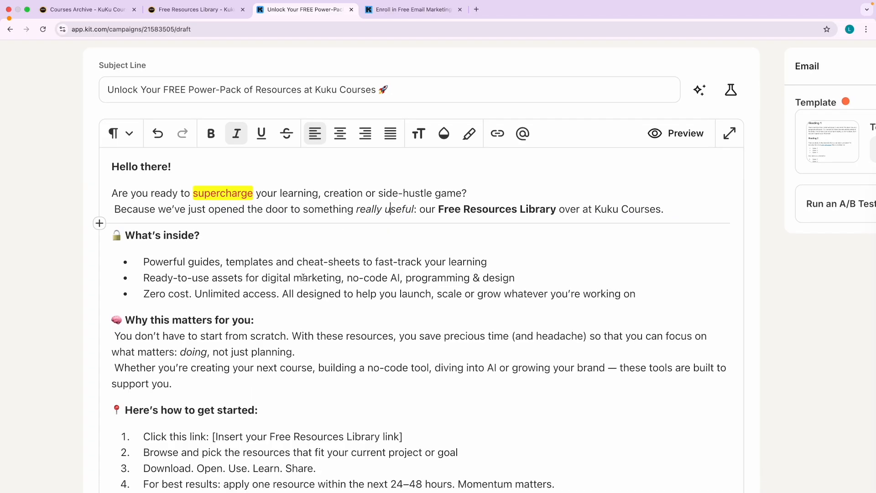
pyautogui.scroll(-2, 317, 276)
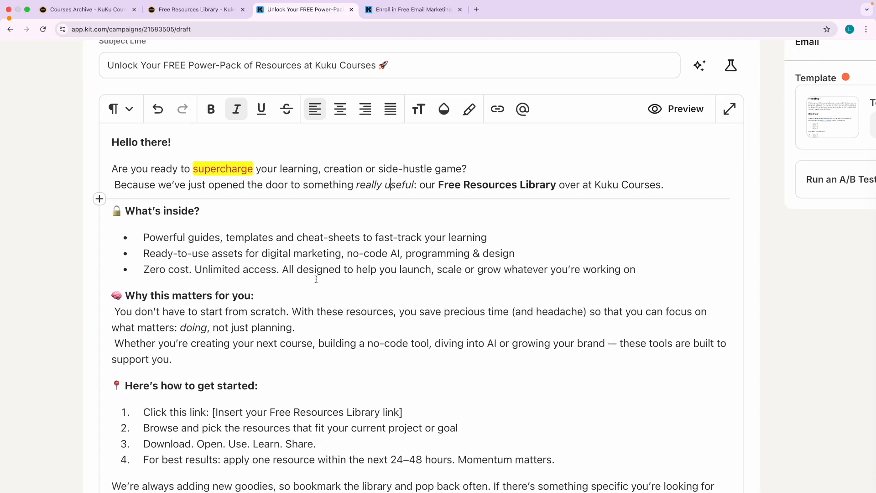
pyautogui.scroll(-5, 349, 271)
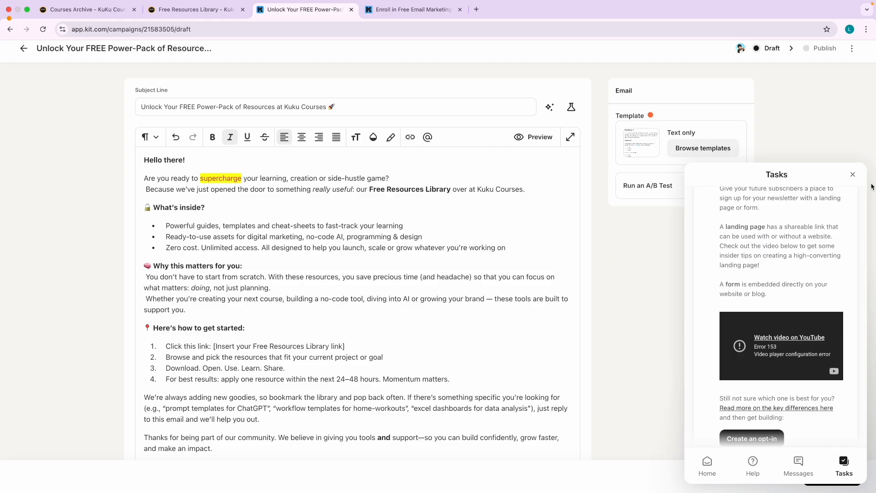
# Dismiss the Tasks help panel and open the insert-block list in the email draft.
pyautogui.click(852, 174)
pyautogui.scroll(-5, 615, 273)
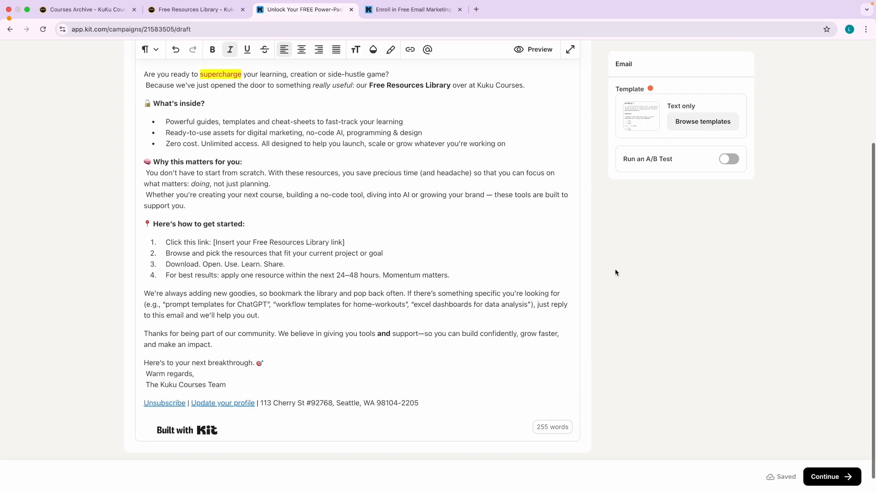
pyautogui.scroll(1, 615, 272)
pyautogui.scroll(4, 211, 257)
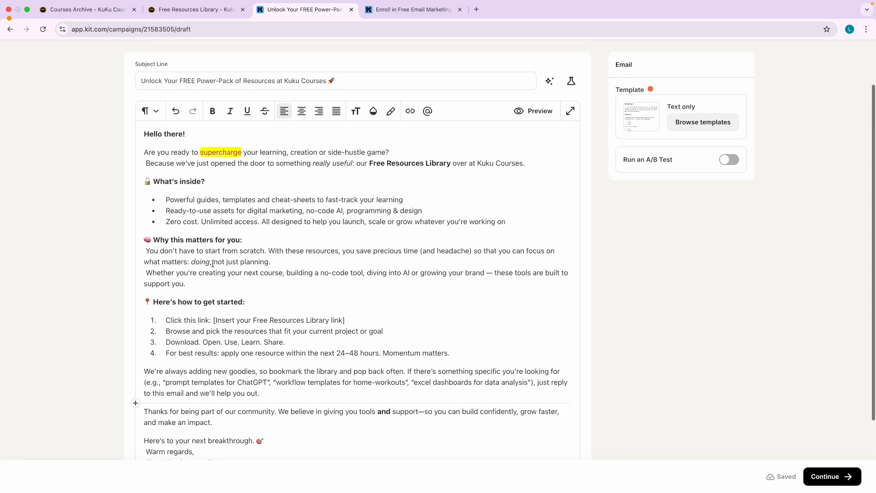
pyautogui.scroll(-3, 191, 249)
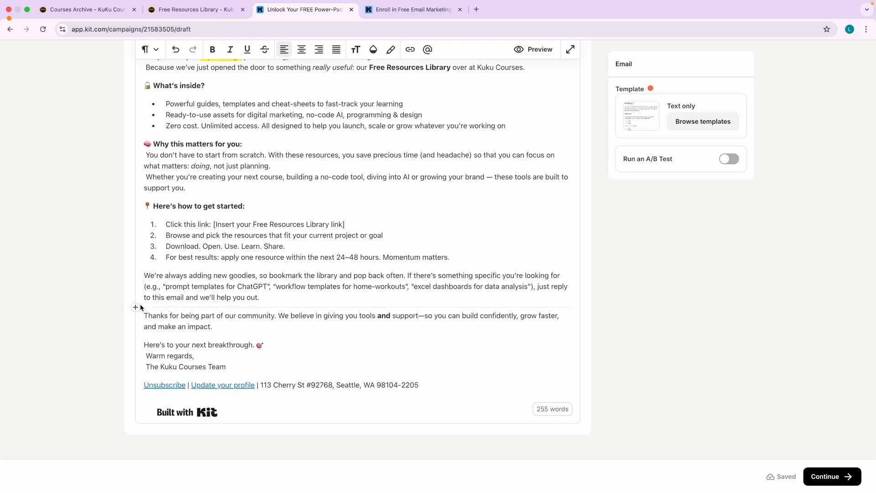
pyautogui.click(136, 307)
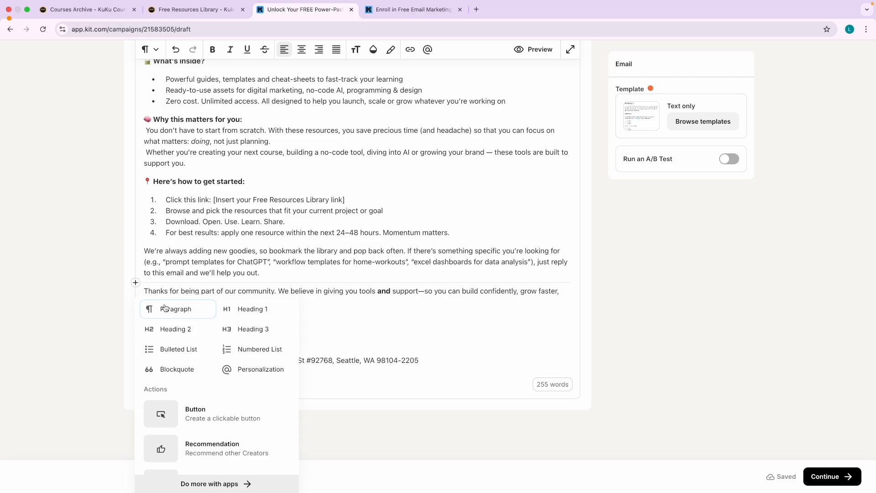
pyautogui.scroll(-4, 183, 373)
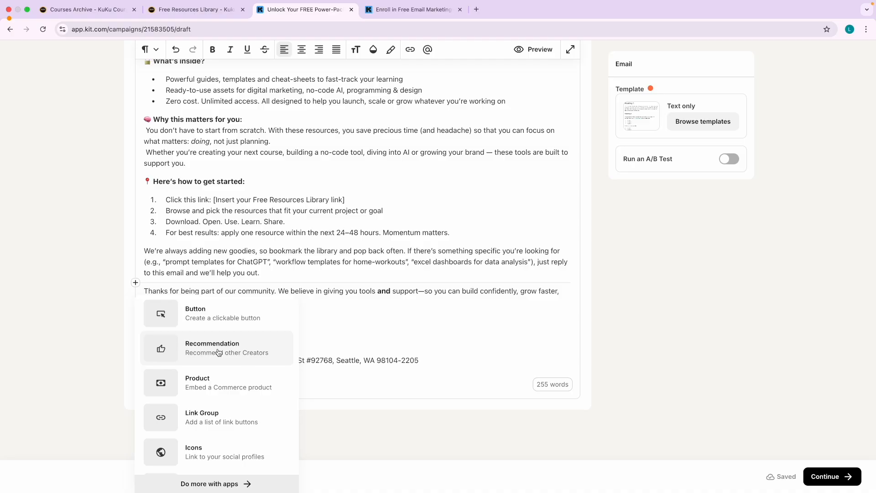
# Load the Kit forms page, view the Grow menu, then return to the email draft.
pyautogui.click(457, 4)
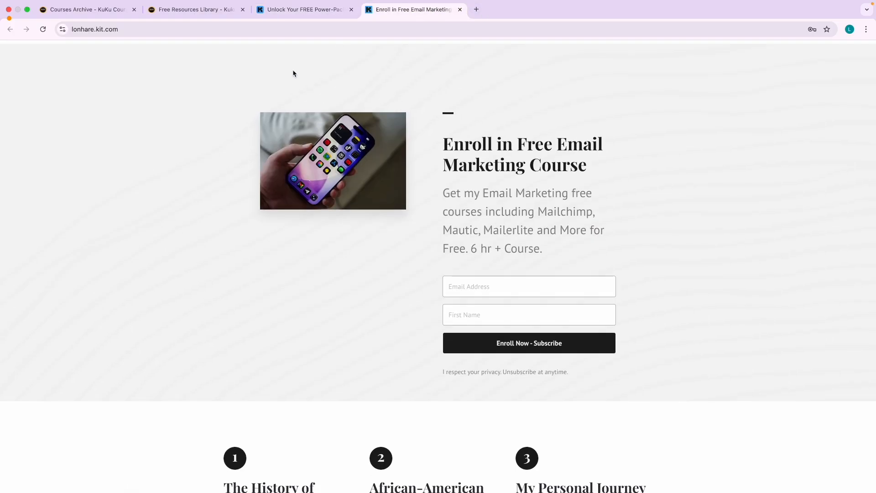
pyautogui.click(301, 9)
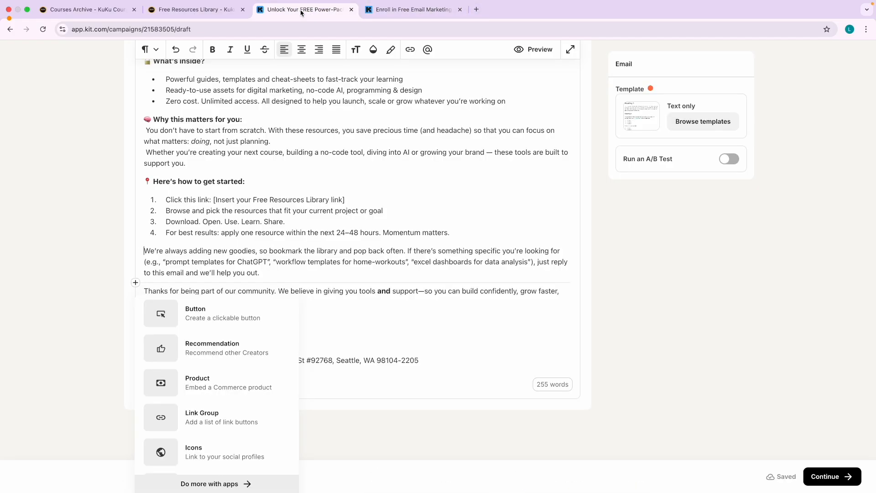
pyautogui.click(411, 9)
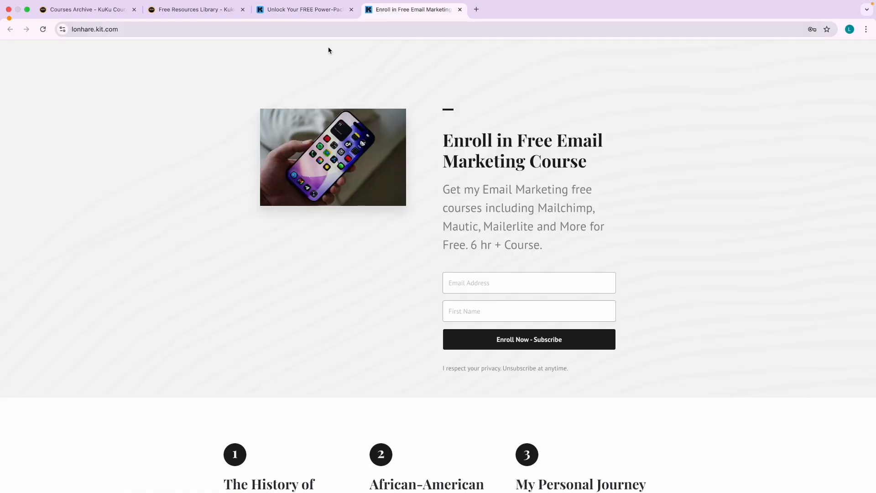
pyautogui.click(206, 30)
pyautogui.write('ap')
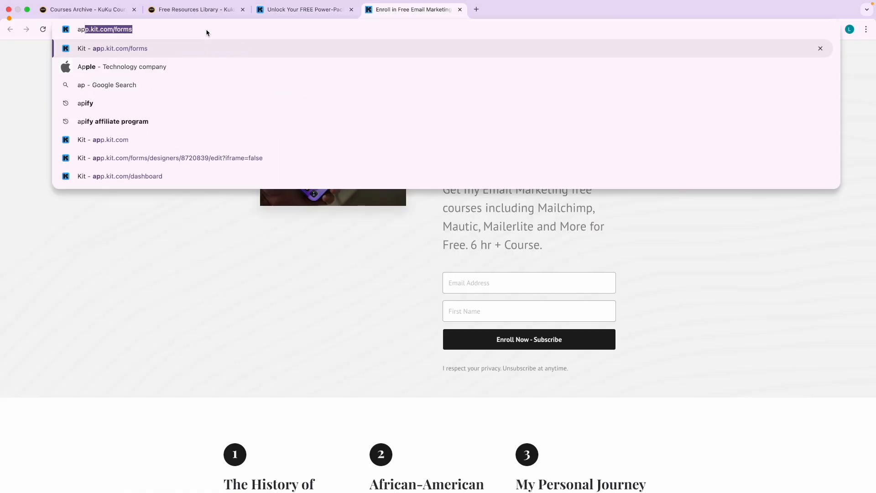
pyautogui.press('Return')
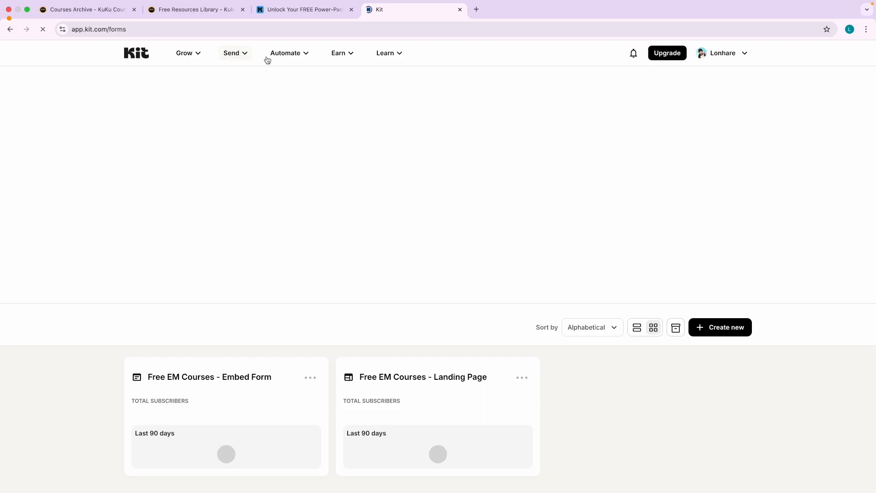
pyautogui.click(189, 54)
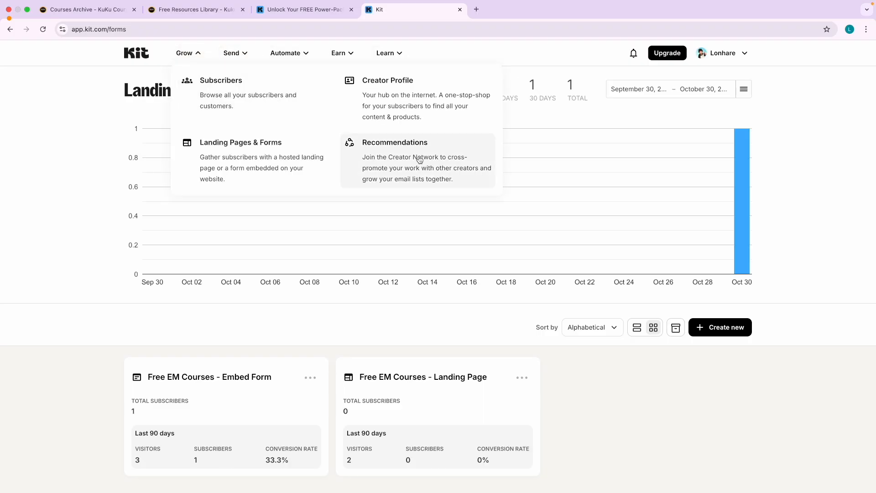
pyautogui.click(282, 11)
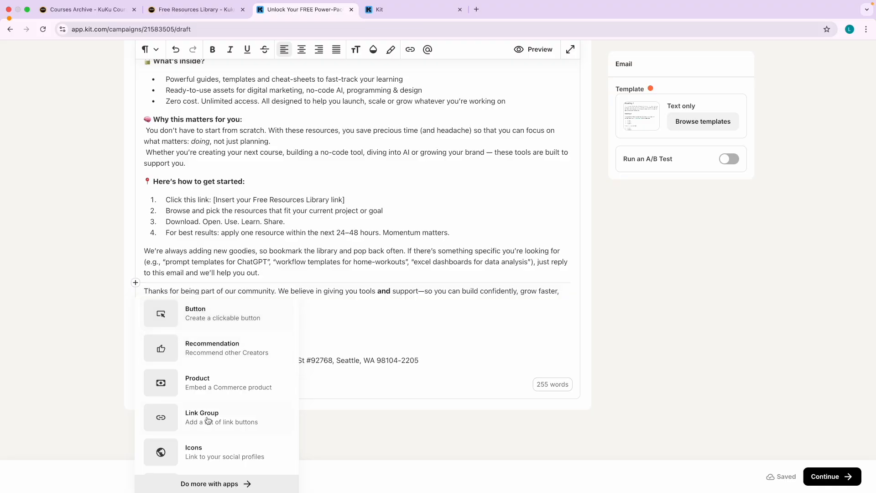
pyautogui.scroll(-3, 214, 420)
# Insert a button below the bookmark reminder paragraph labelled 'Access Library Now'.
pyautogui.scroll(-3, 196, 410)
pyautogui.scroll(10, 200, 365)
pyautogui.scroll(-10, 214, 379)
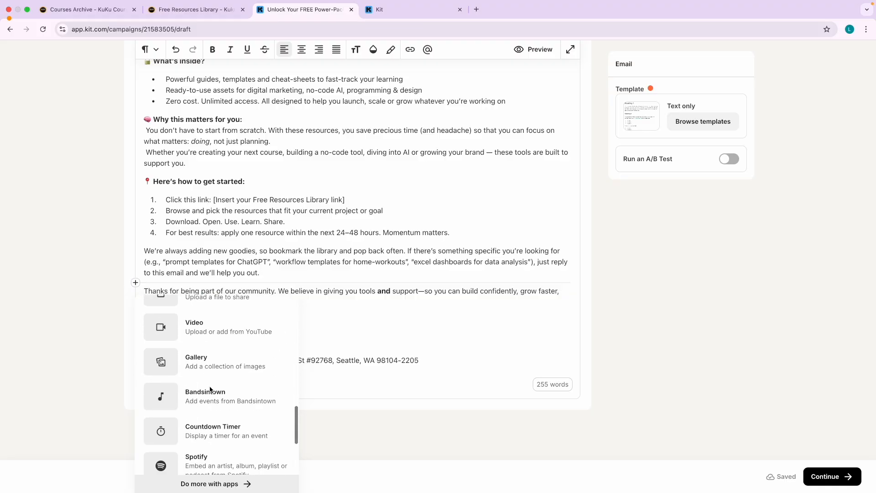
pyautogui.scroll(5, 211, 381)
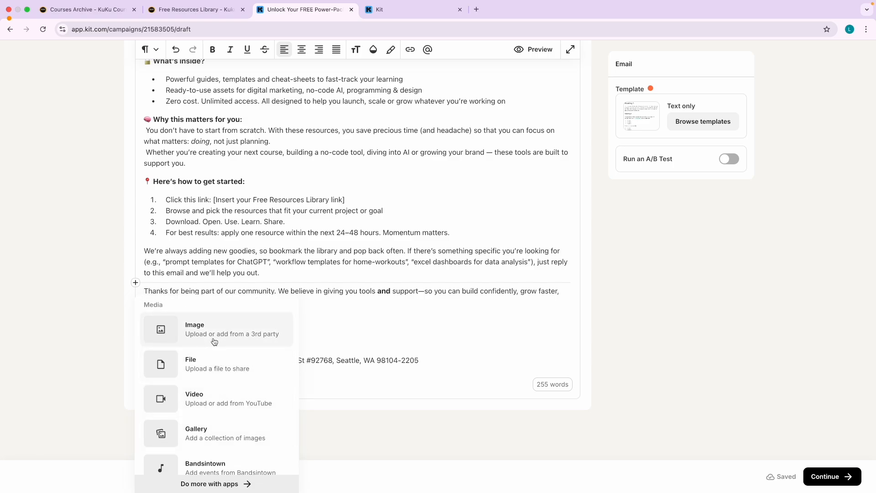
pyautogui.scroll(1, 216, 355)
pyautogui.scroll(3, 216, 355)
pyautogui.click(196, 413)
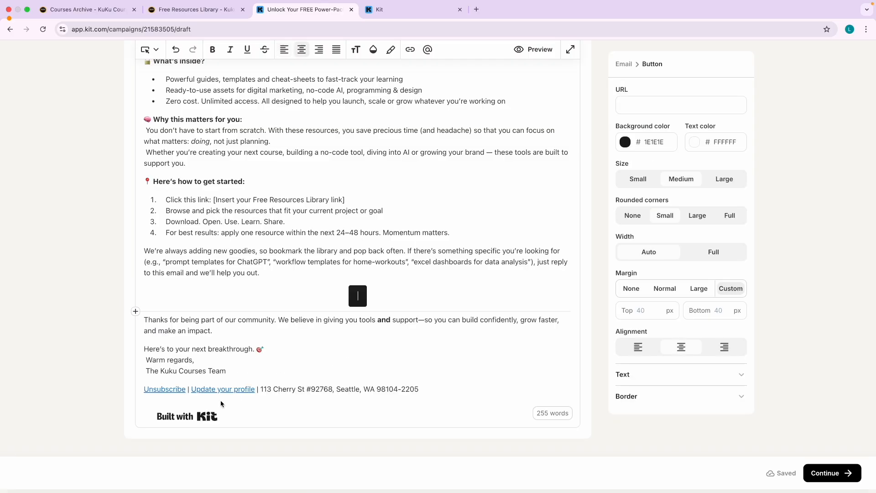
pyautogui.write('Access')
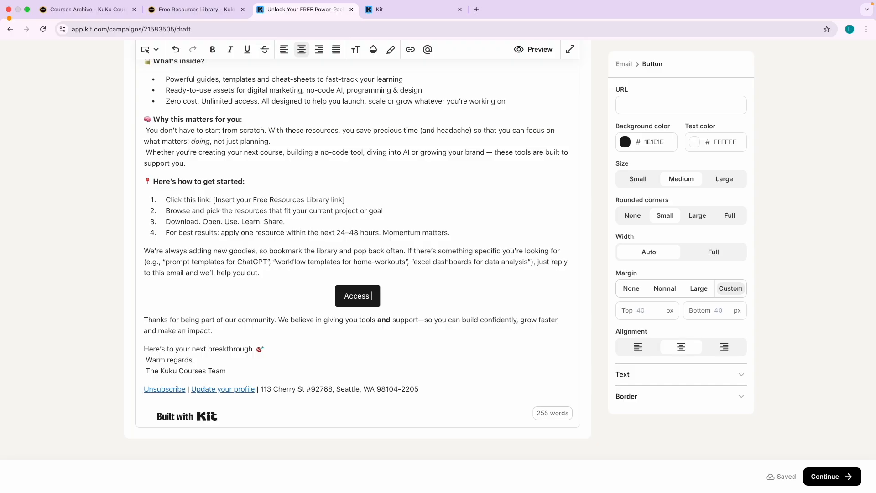
pyautogui.write(' Libraeye')
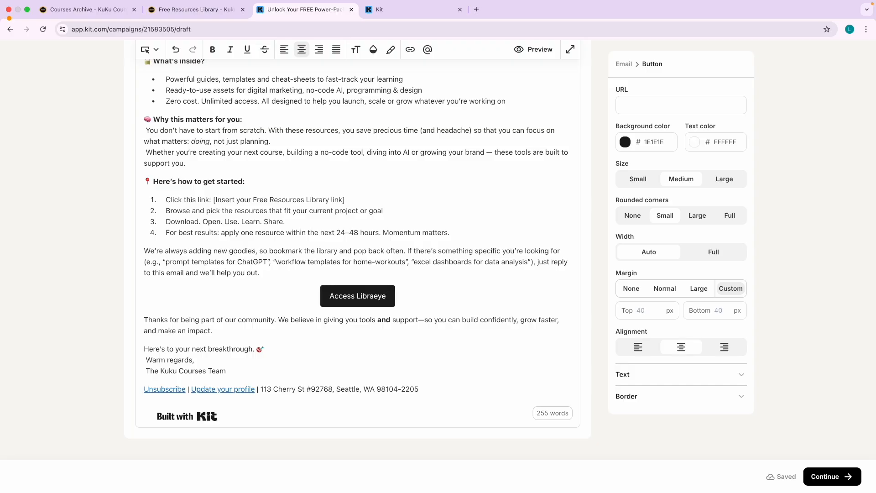
pyautogui.press('BackSpace')
pyautogui.press('BackSpace')
pyautogui.press('BackSpace')
pyautogui.write('ry Now')
pyautogui.doubleClick(357, 297)
pyautogui.click(356, 299)
pyautogui.tripleClick(356, 297)
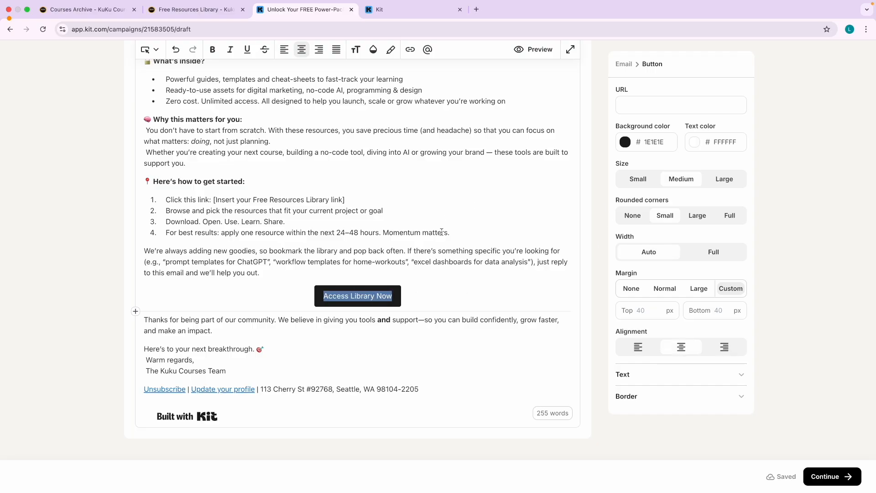
pyautogui.scroll(2, 605, 198)
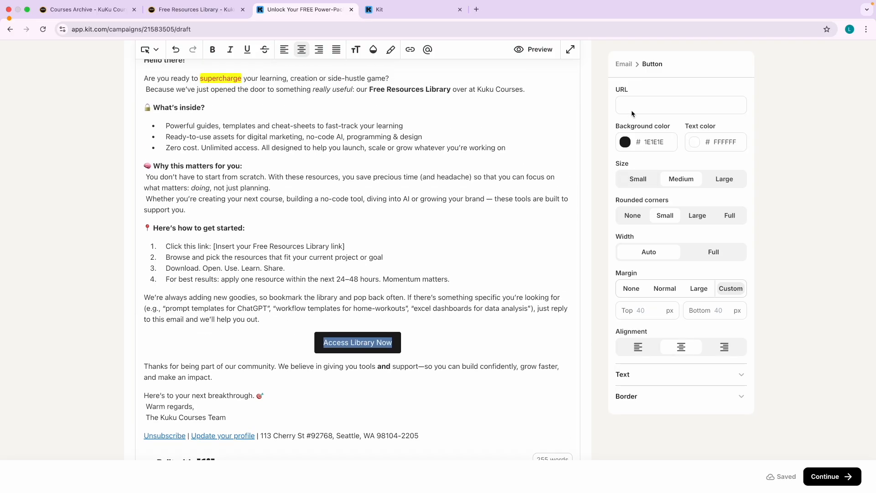
# Link the button to the copied free resources library page URL.
pyautogui.click(201, 11)
pyautogui.click(246, 28)
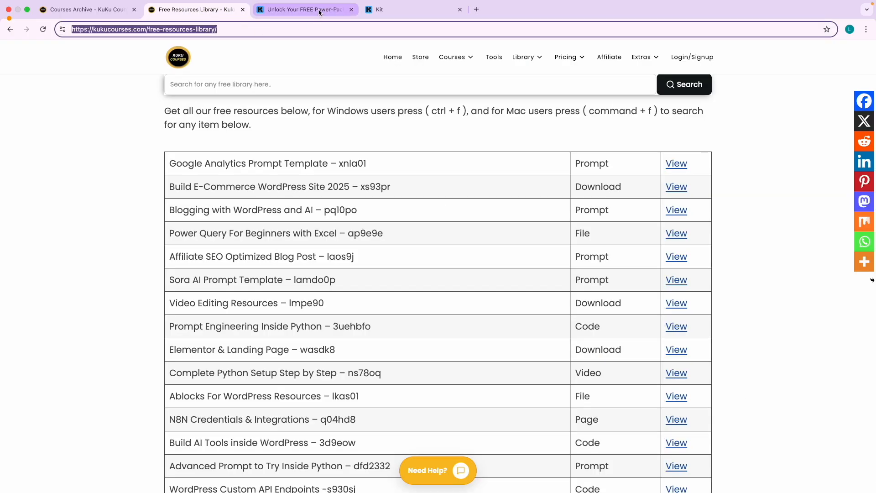
pyautogui.click(339, 13)
pyautogui.click(654, 102)
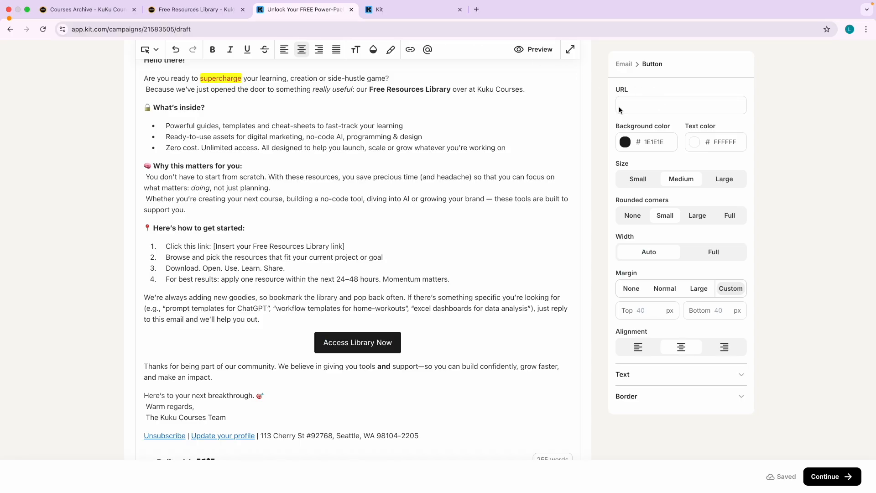
pyautogui.hotkey('ctrl', 'v')
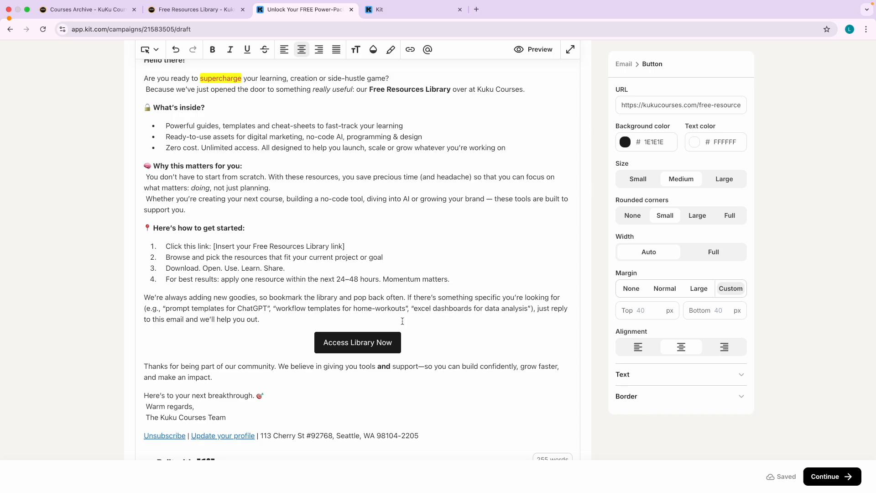
# Give the button a red #FF0000 background and yellow-green #B3FF00 text.
pyautogui.click(625, 144)
pyautogui.moveTo(648, 177); pyautogui.dragTo(706, 149)
pyautogui.click(756, 175)
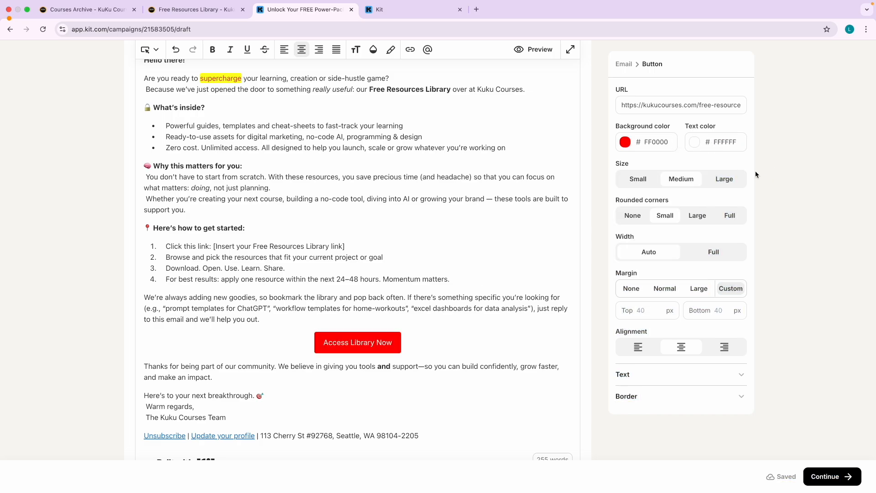
pyautogui.click(694, 143)
pyautogui.moveTo(701, 182); pyautogui.dragTo(697, 162)
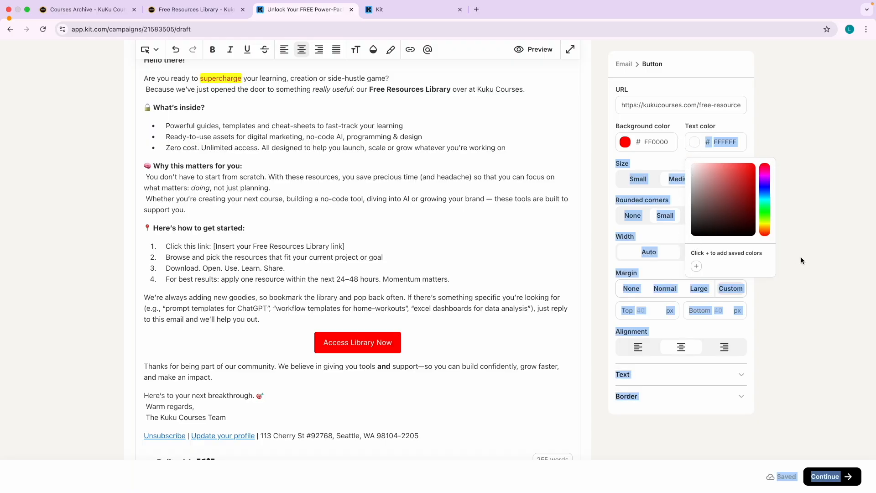
pyautogui.click(766, 223)
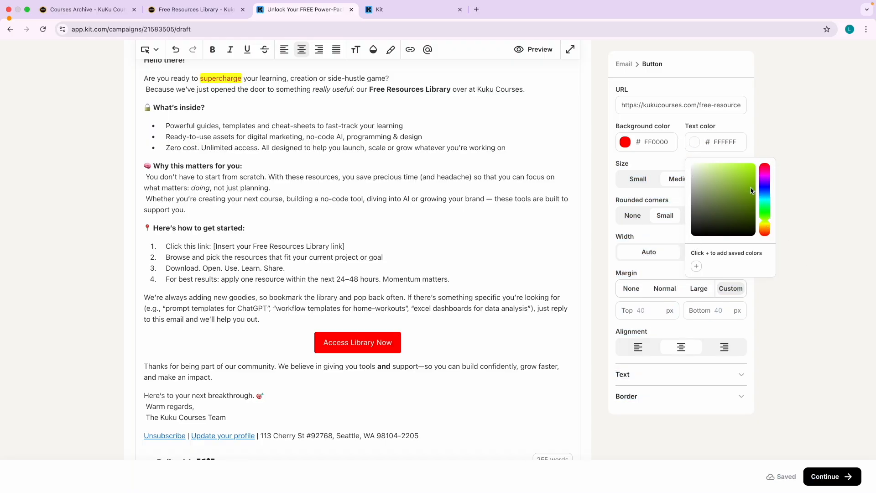
pyautogui.moveTo(752, 190); pyautogui.dragTo(755, 146)
pyautogui.click(790, 228)
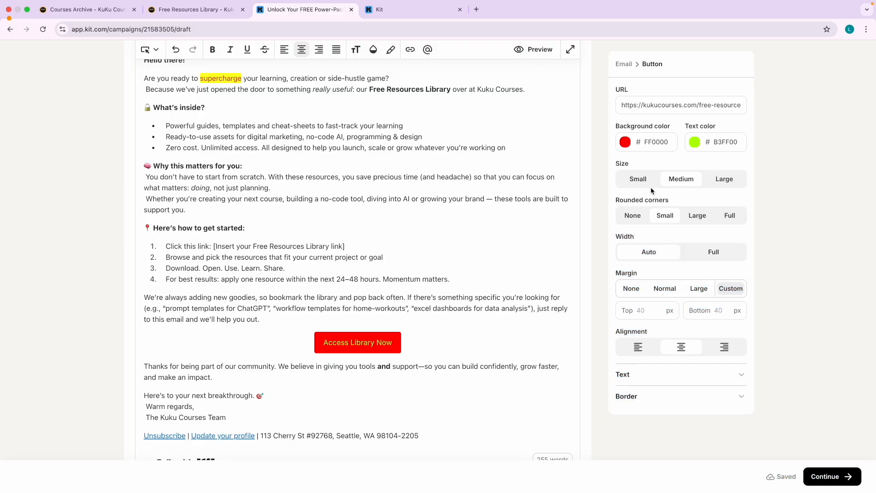
# Make the button Large with large rounded corners and a 25 px label.
pyautogui.click(640, 179)
pyautogui.click(678, 180)
pyautogui.click(721, 179)
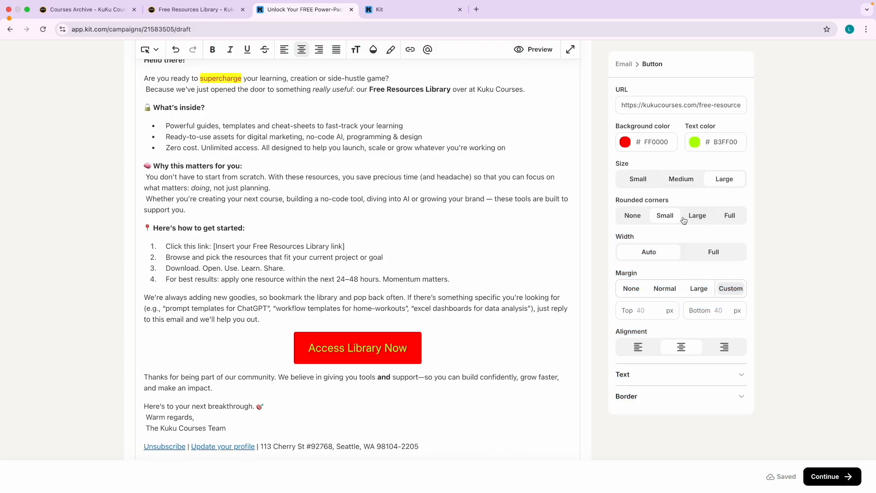
pyautogui.click(697, 219)
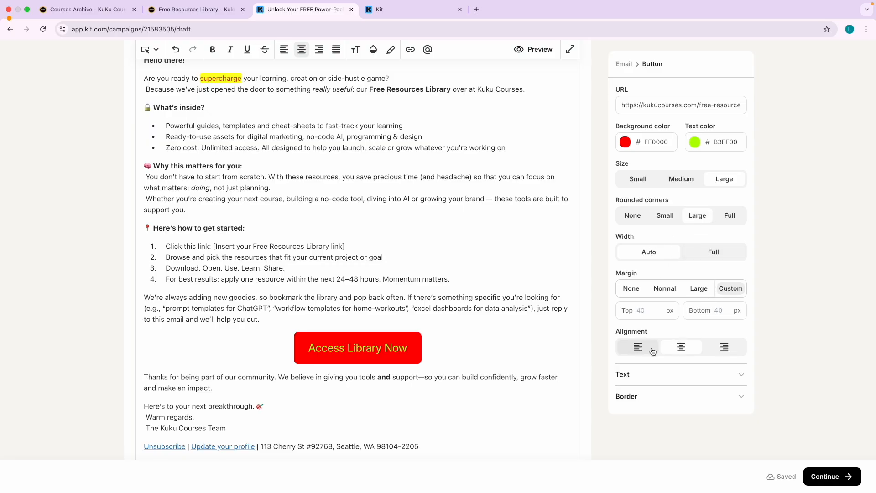
pyautogui.click(645, 377)
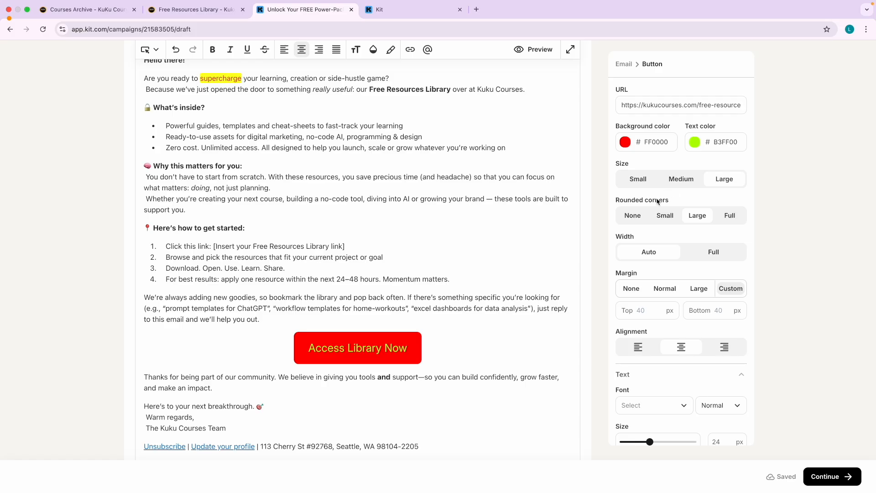
pyautogui.scroll(-3, 667, 350)
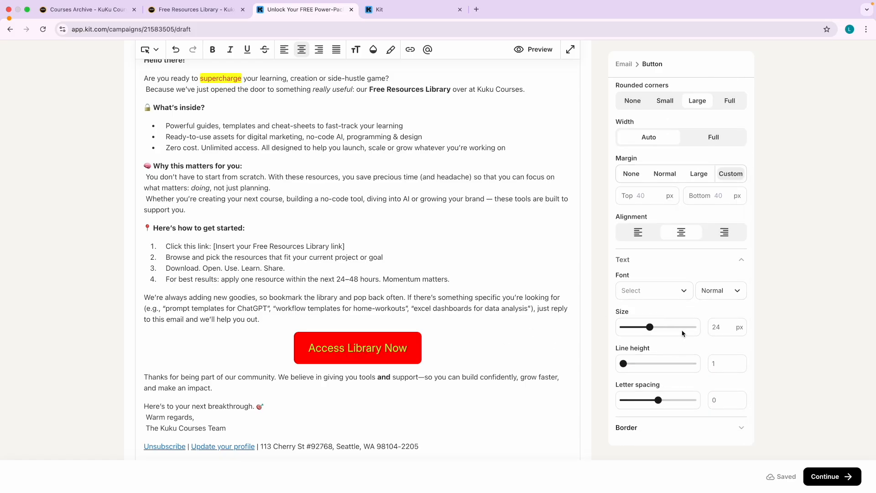
pyautogui.moveTo(652, 329); pyautogui.dragTo(653, 331)
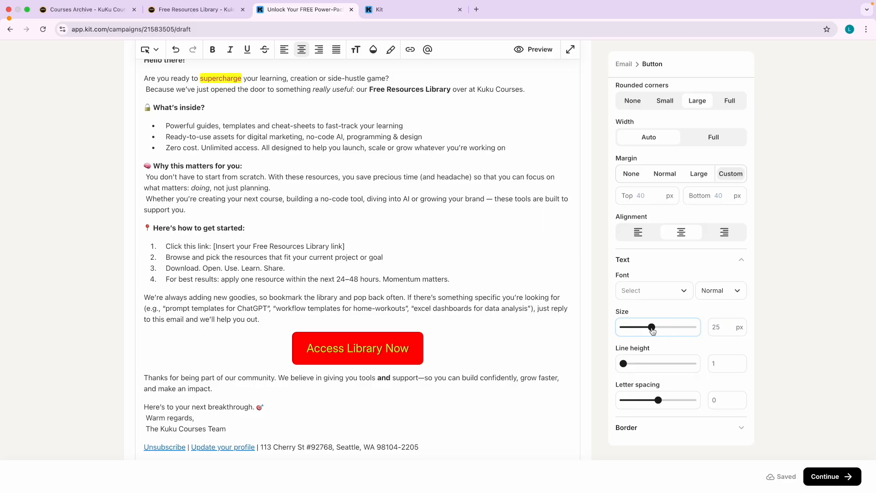
pyautogui.click(651, 431)
pyautogui.scroll(-3, 653, 411)
pyautogui.scroll(10, 622, 338)
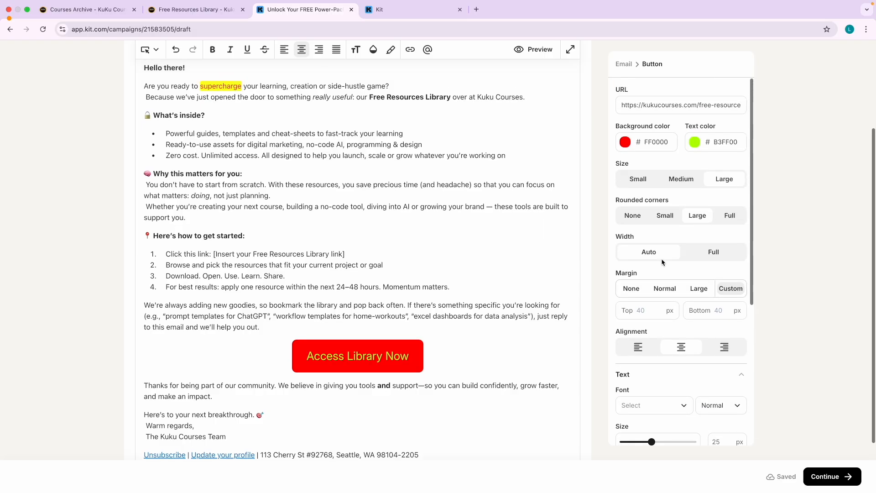
pyautogui.scroll(-5, 372, 257)
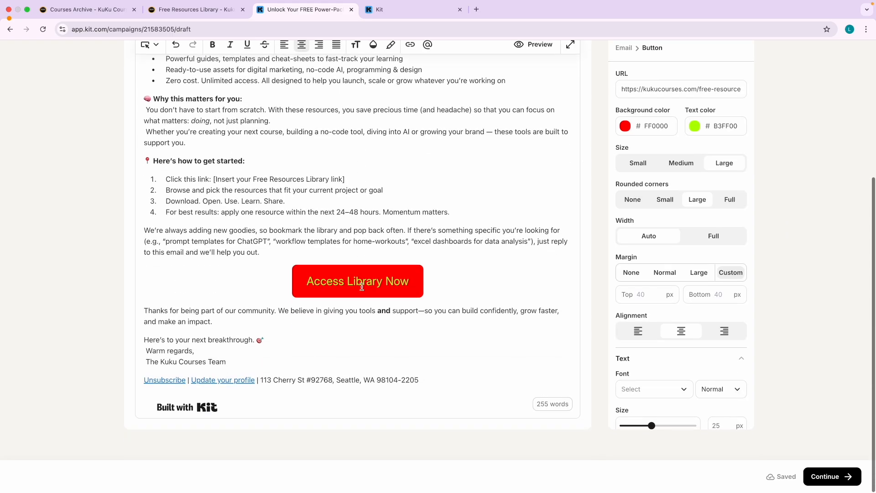
pyautogui.click(271, 239)
pyautogui.scroll(5, 320, 256)
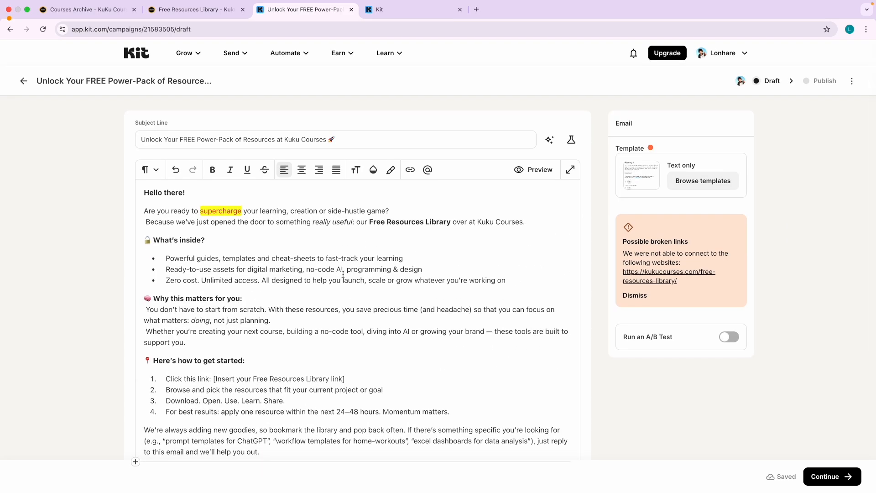
# Move on to publishing, choose email delivery, and start adding a recipient filter before switching Kit tabs.
pyautogui.scroll(-5, 343, 274)
pyautogui.scroll(5, 375, 254)
pyautogui.scroll(-5, 385, 239)
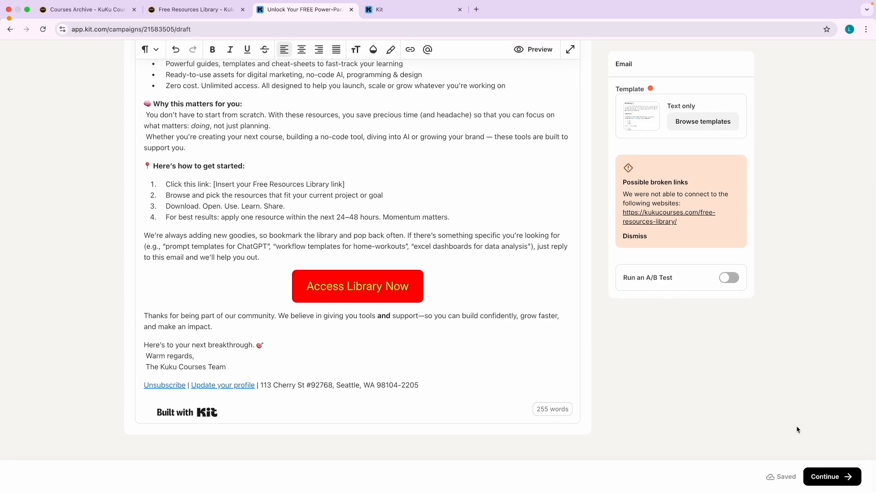
pyautogui.click(832, 476)
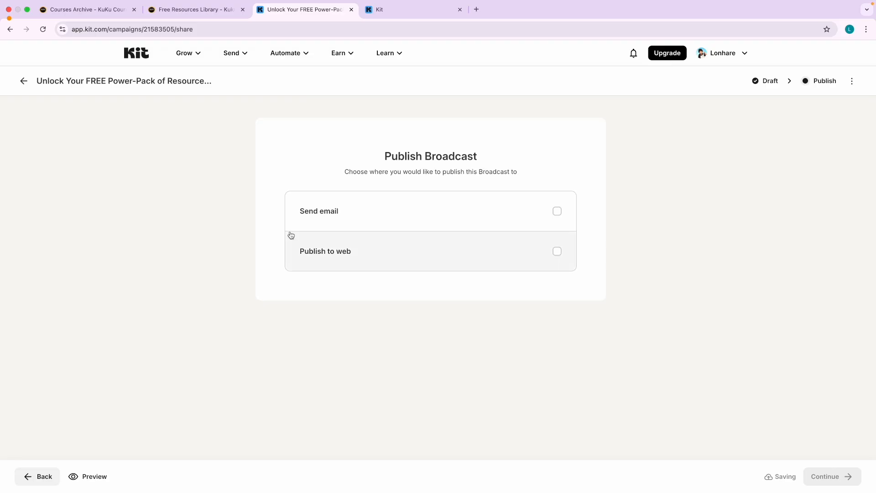
pyautogui.click(333, 218)
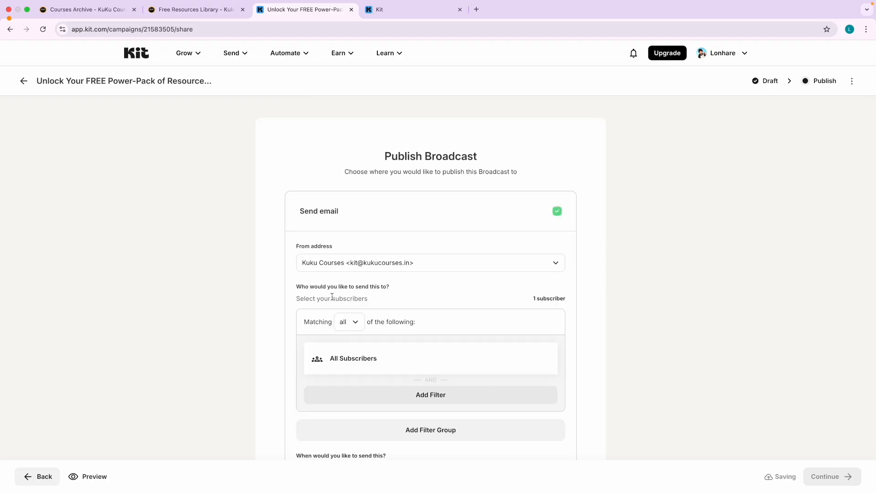
pyautogui.scroll(-3, 382, 256)
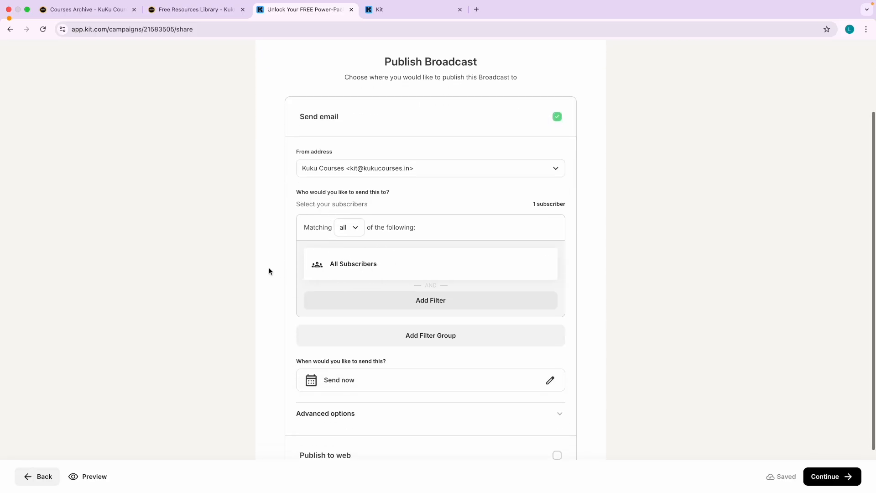
pyautogui.click(369, 263)
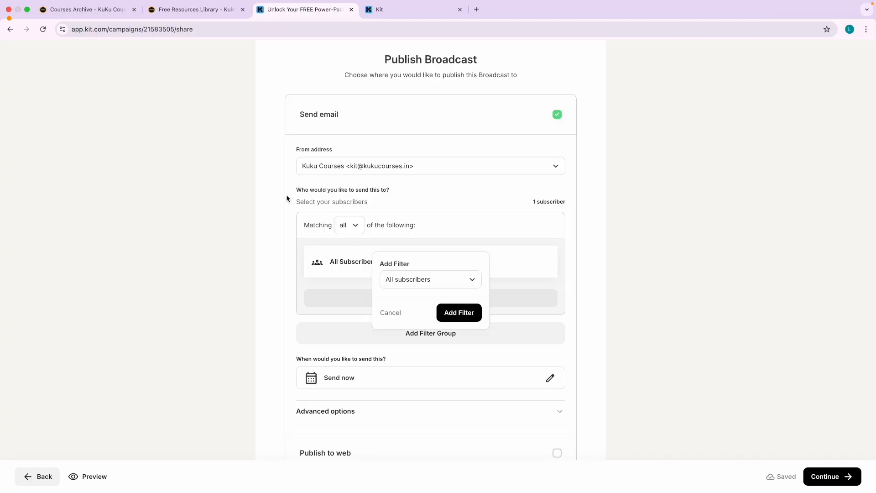
pyautogui.click(373, 12)
# In the other Kit tab, check the 1-subscriber lifetime total and the landing pages and forms overview.
pyautogui.click(224, 107)
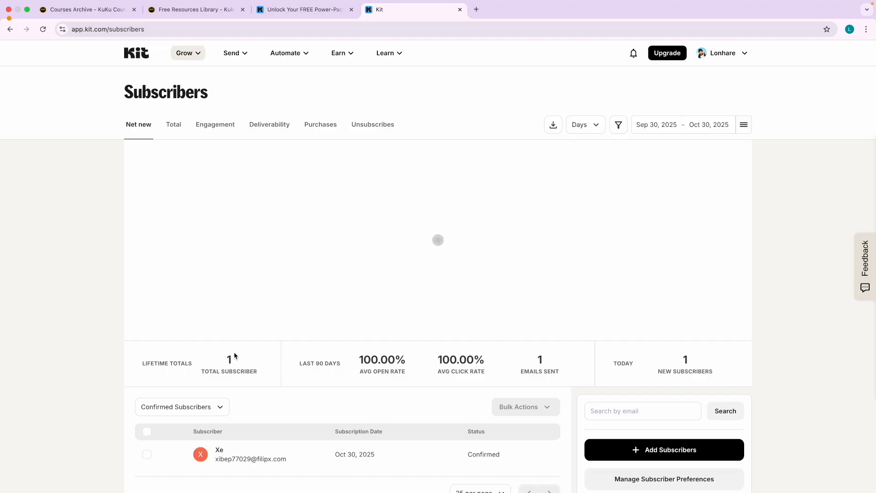
pyautogui.doubleClick(229, 359)
pyautogui.click(296, 10)
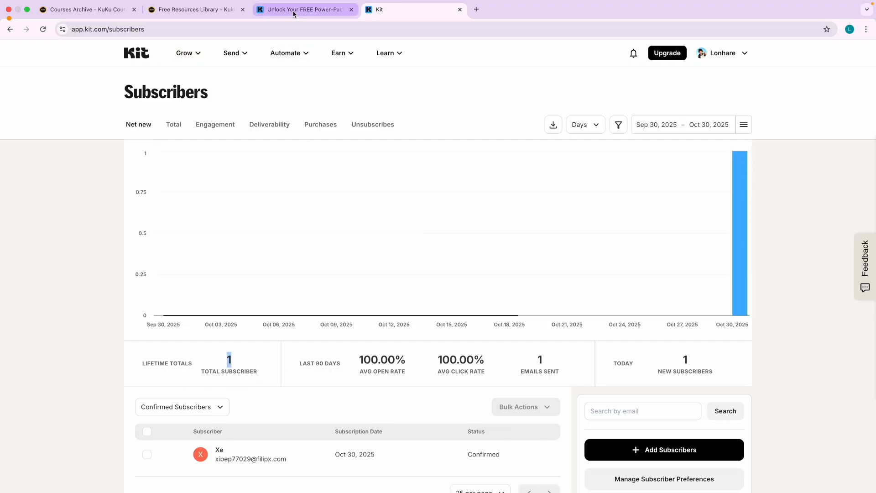
pyautogui.click(397, 11)
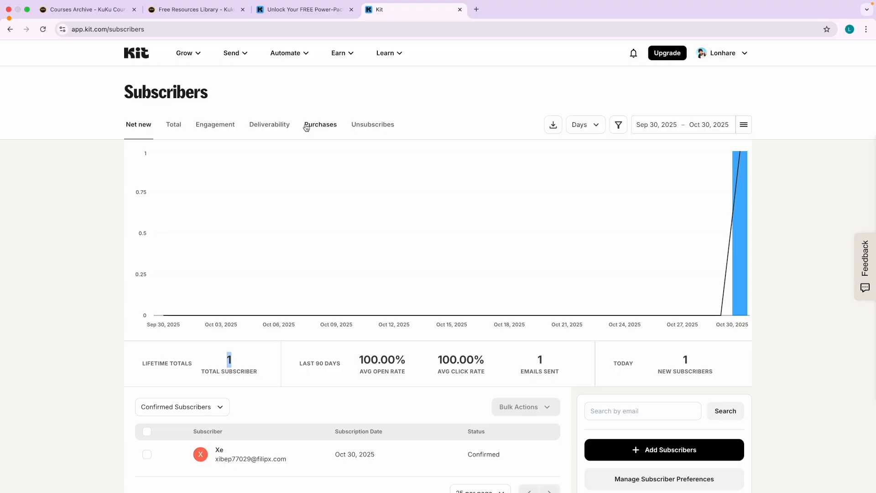
pyautogui.click(207, 52)
pyautogui.click(229, 157)
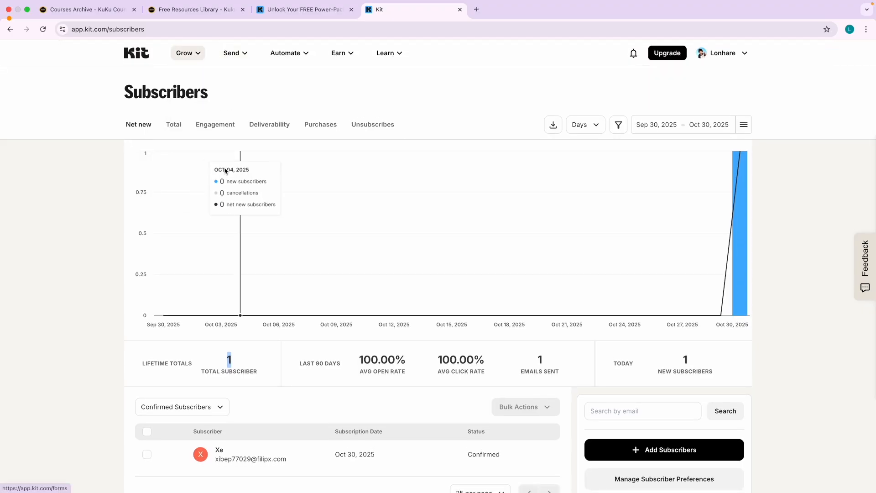
pyautogui.scroll(5, 158, 379)
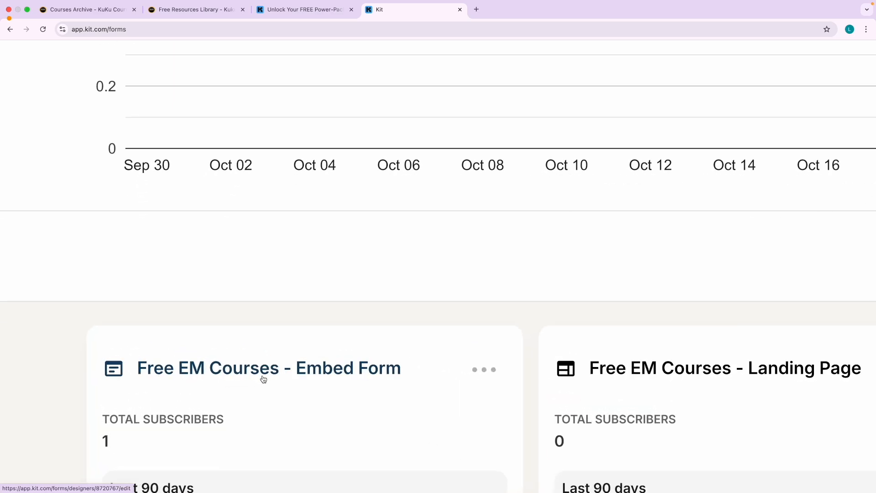
pyautogui.scroll(-3, 263, 379)
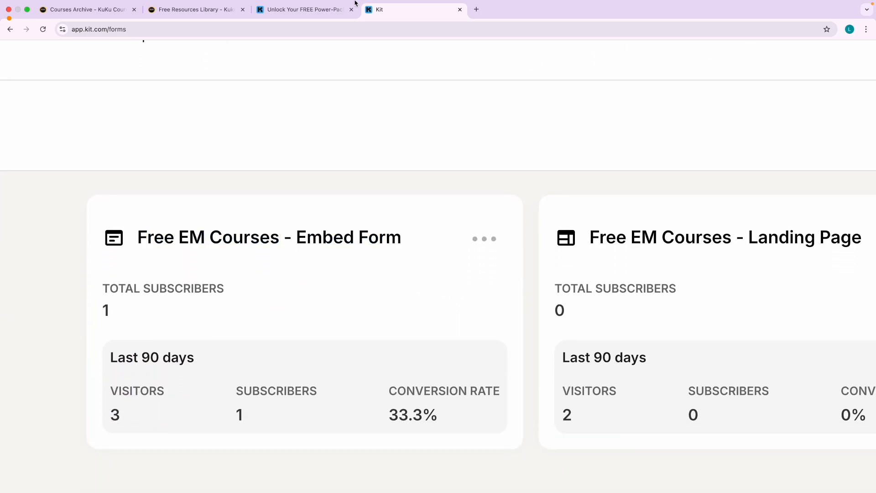
# Filter recipients by Subscribed to forms Free EM Courses - Embed Form and Free EM Courses - Landing Page.
pyautogui.click(296, 10)
pyautogui.click(426, 282)
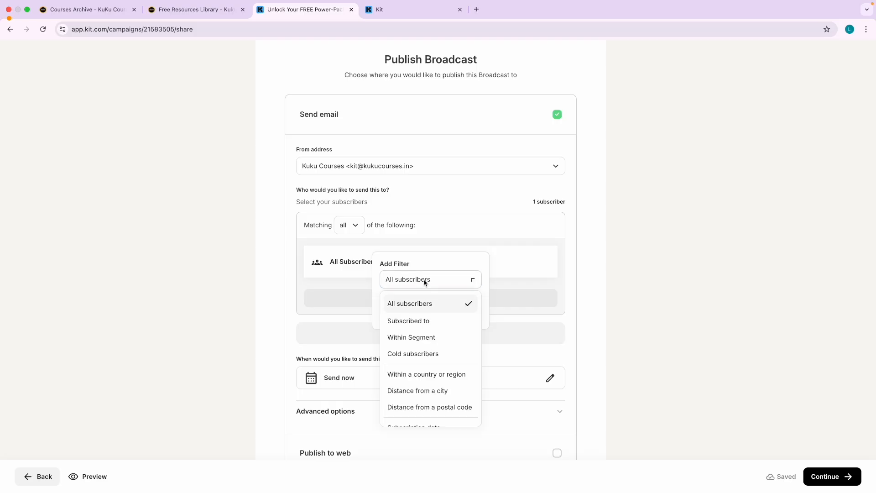
pyautogui.click(420, 322)
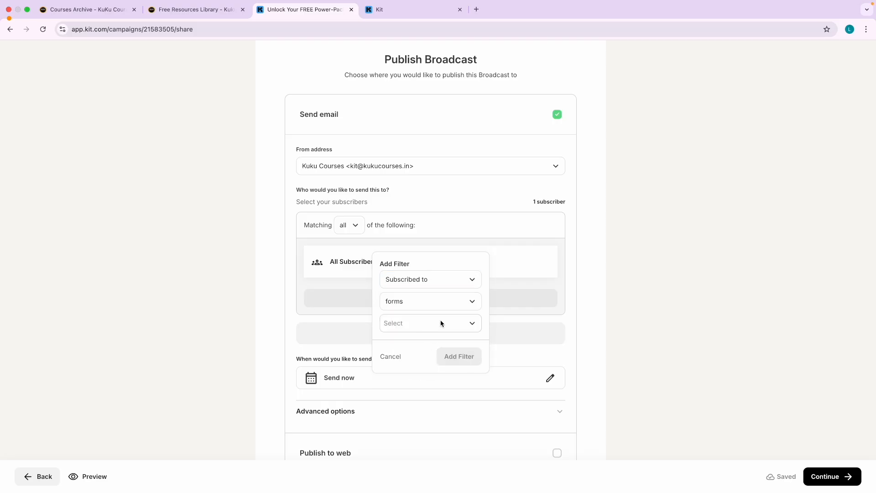
pyautogui.click(412, 304)
pyautogui.click(405, 304)
pyautogui.click(410, 305)
pyautogui.click(411, 306)
pyautogui.click(407, 324)
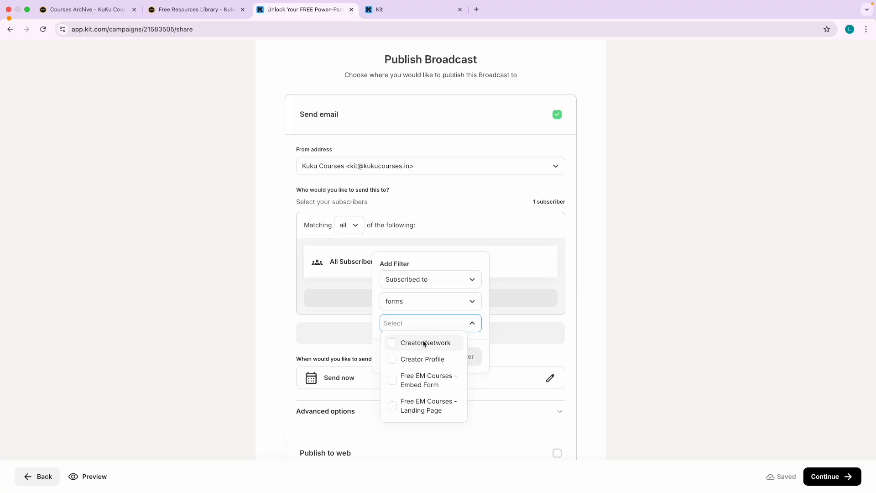
pyautogui.click(394, 383)
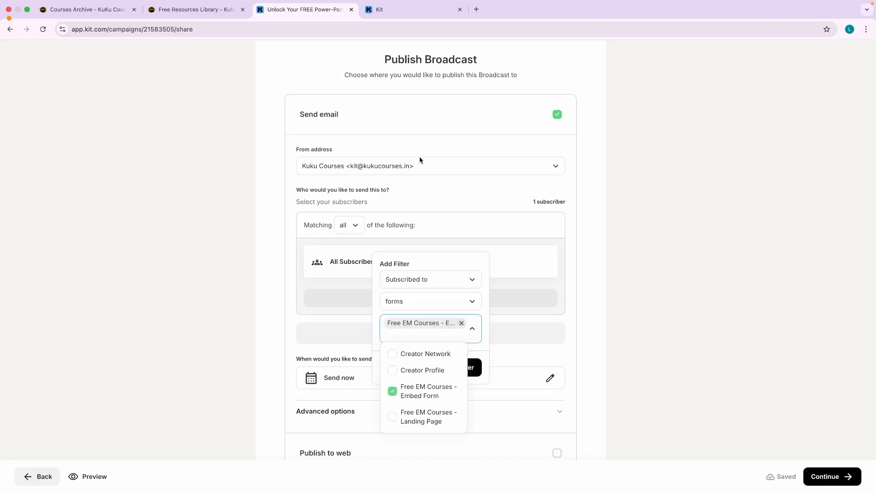
pyautogui.click(395, 416)
pyautogui.click(379, 342)
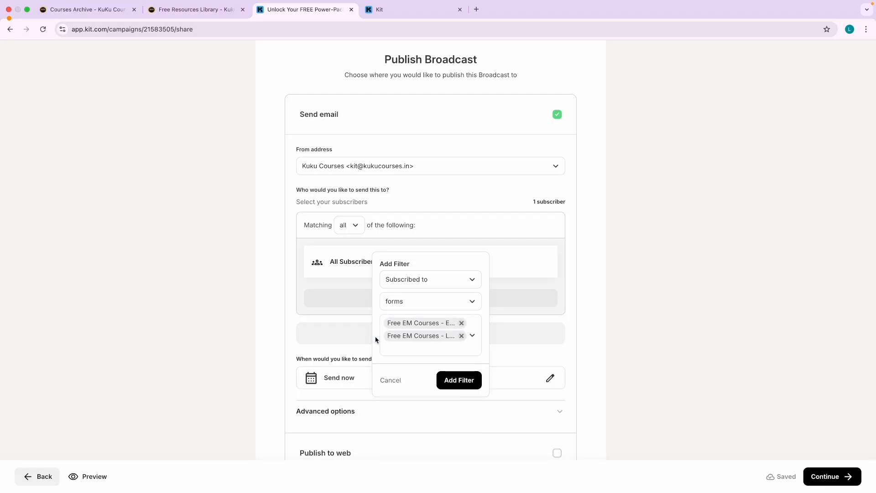
# Confirm the Embed Form has 1 subscriber, then apply the forms filter to the broadcast.
pyautogui.click(397, 13)
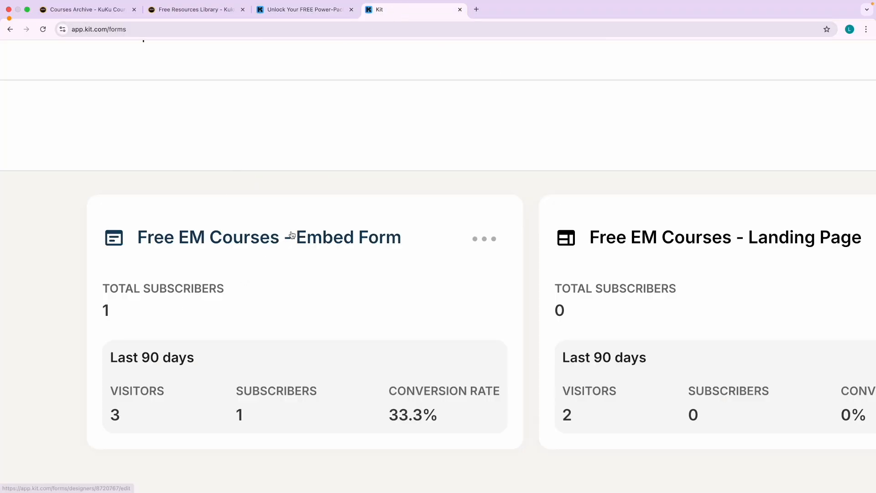
pyautogui.click(294, 14)
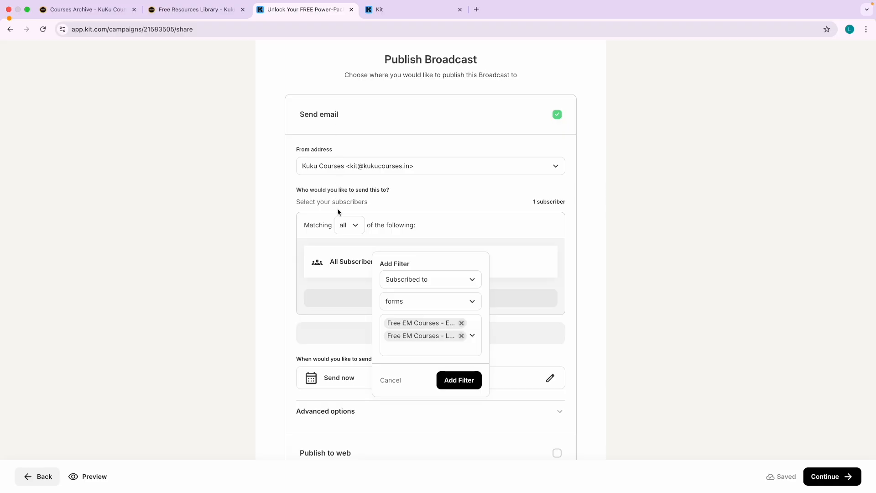
pyautogui.click(410, 11)
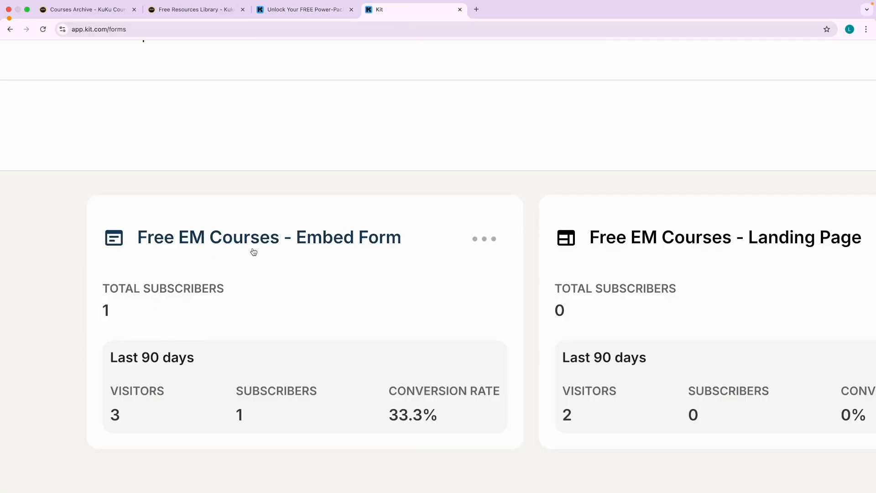
pyautogui.moveTo(235, 425); pyautogui.dragTo(254, 420)
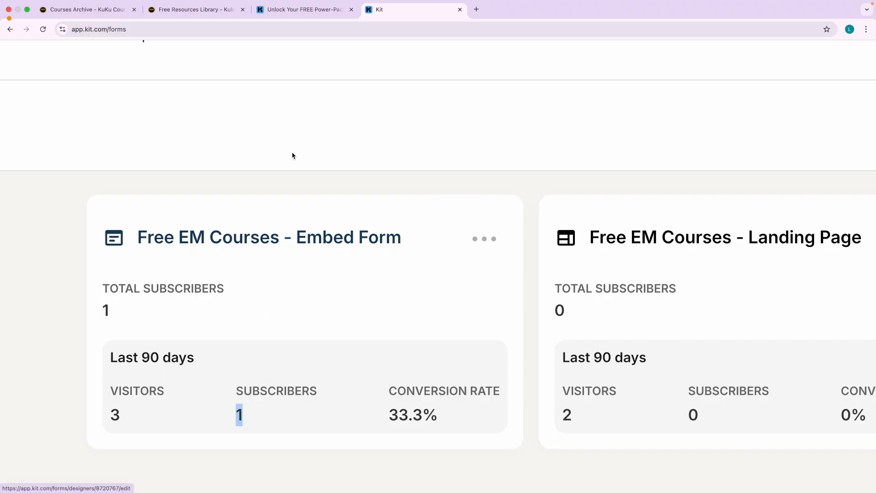
pyautogui.click(315, 12)
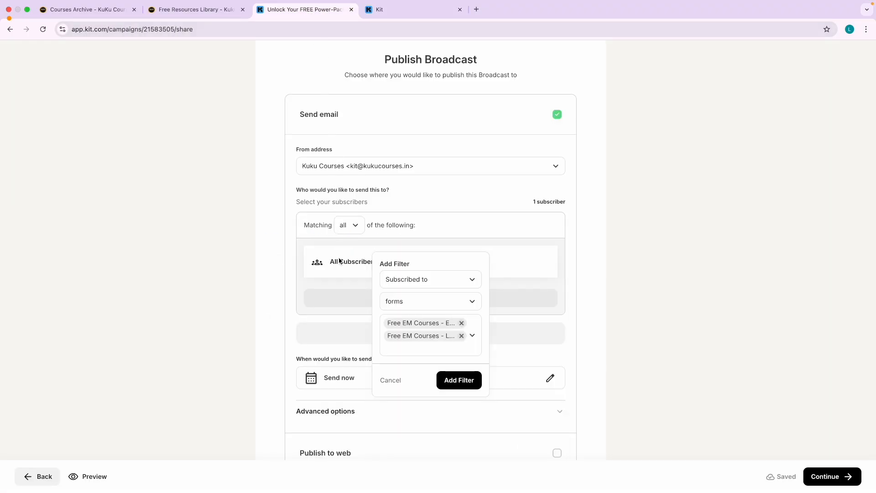
pyautogui.click(453, 381)
# Review the broadcast summary and send it immediately to its 1 subscriber.
pyautogui.scroll(-2, 248, 313)
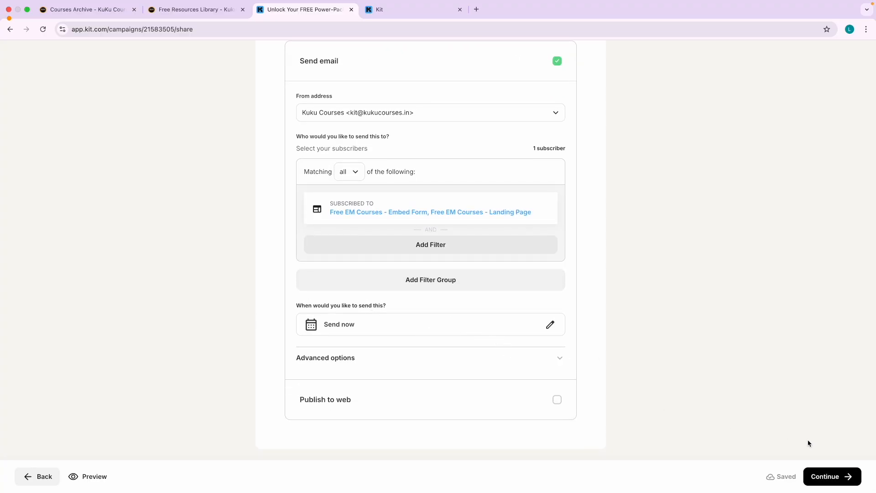
pyautogui.click(824, 476)
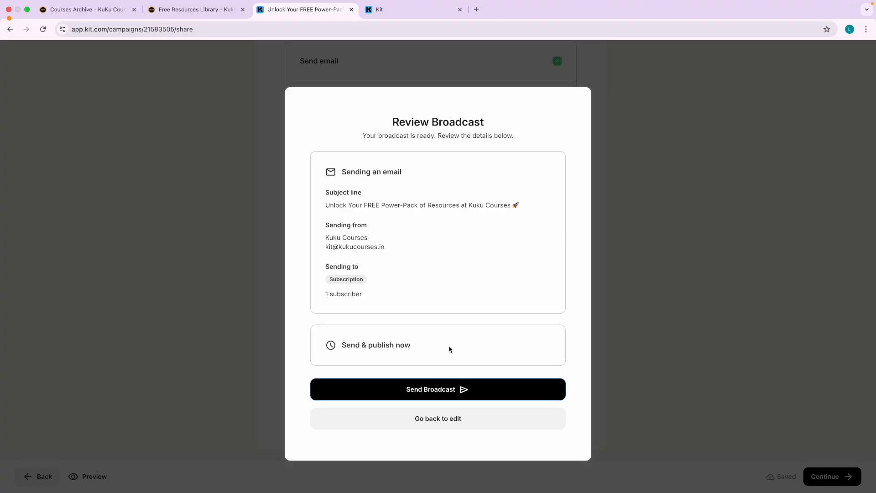
pyautogui.click(442, 396)
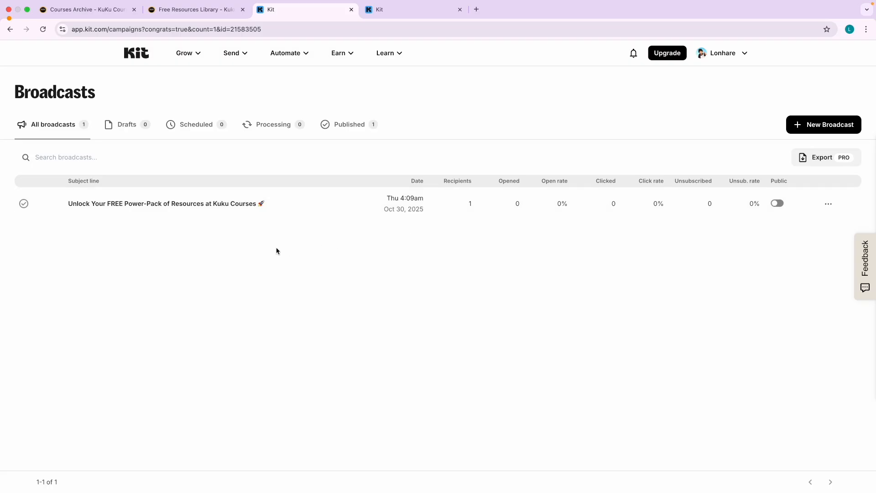
# Switch full-screen windows twice to bring the incognito Temp Mail window forward.
pyautogui.hotkey('ctrl', 'Right')
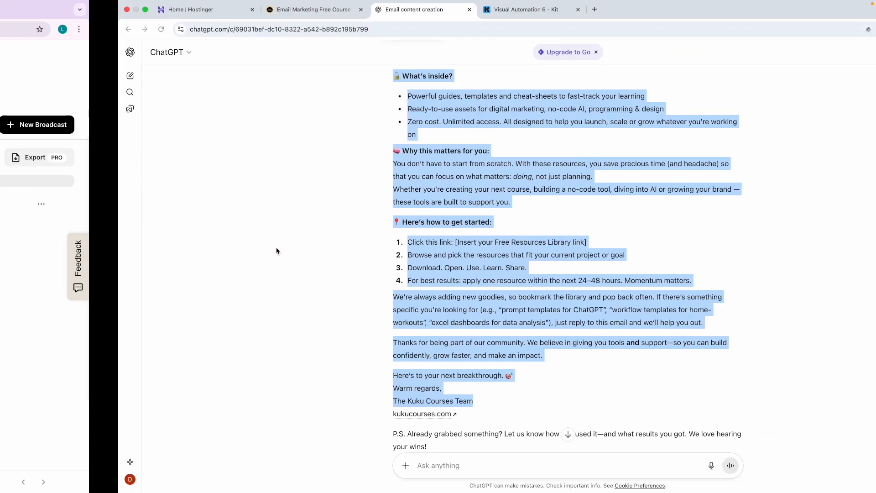
pyautogui.hotkey('ctrl', 'Right')
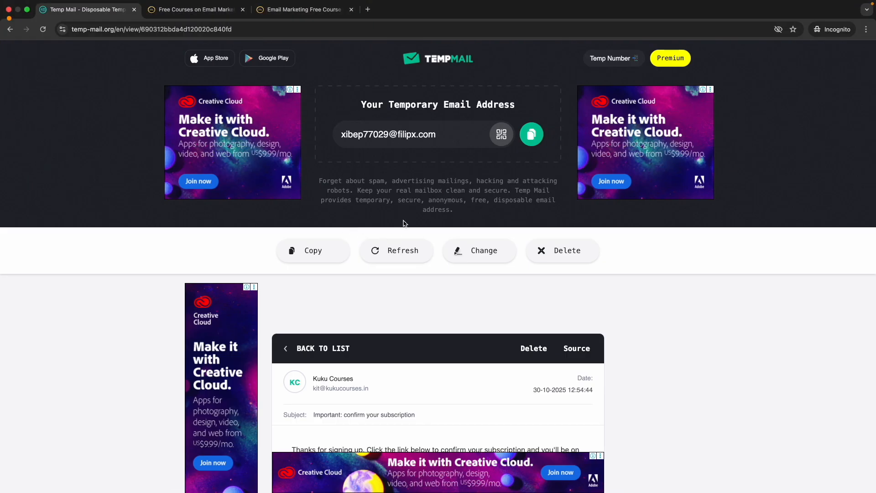
# Return to the Temp Mail inbox list and scroll to find the Kuku Courses broadcast email.
pyautogui.scroll(-5, 401, 217)
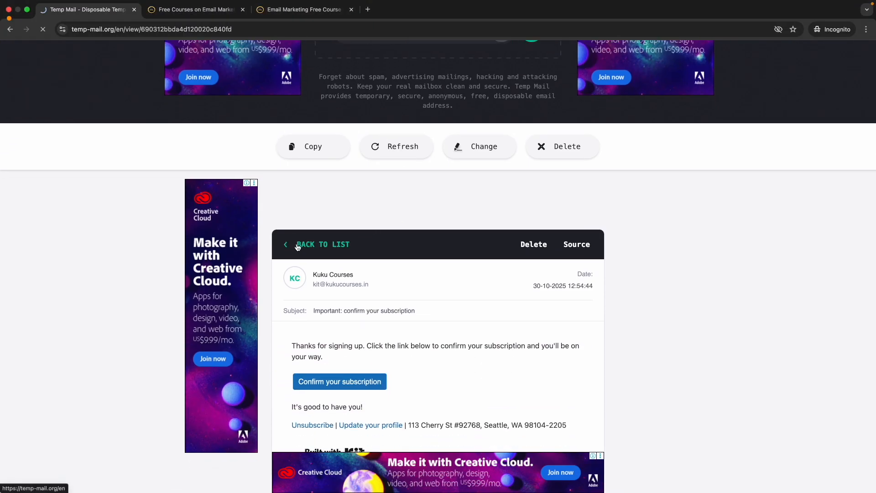
pyautogui.click(287, 245)
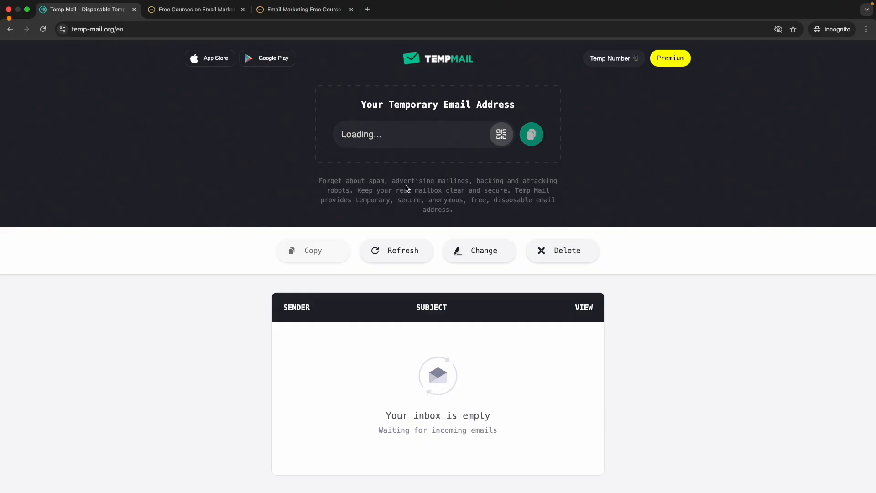
pyautogui.scroll(-2, 388, 297)
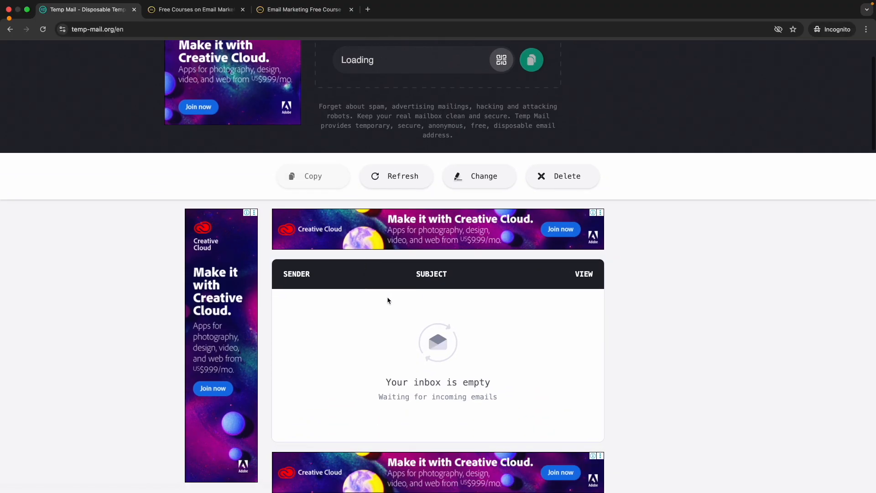
pyautogui.scroll(-1, 392, 297)
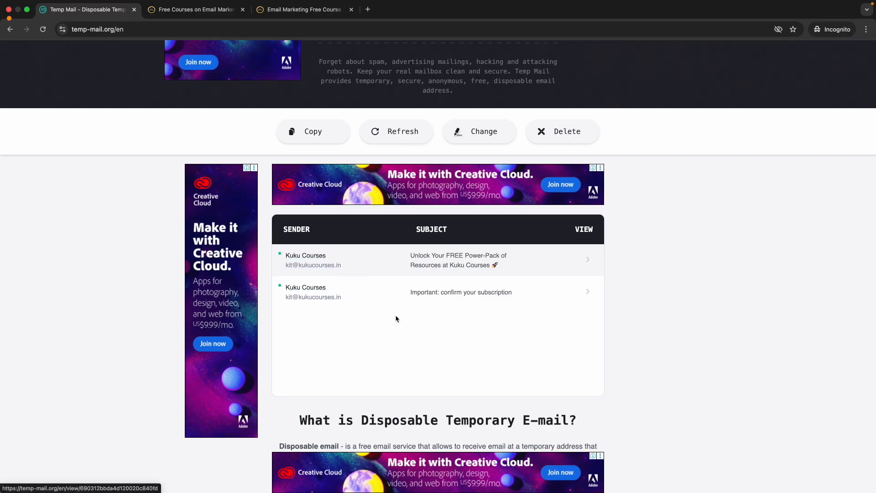
pyautogui.keyDown('ctrl'); pyautogui.scroll(2, 399, 318); pyautogui.keyUp('ctrl')
pyautogui.keyDown('ctrl'); pyautogui.scroll(2, 398, 319); pyautogui.keyUp('ctrl')
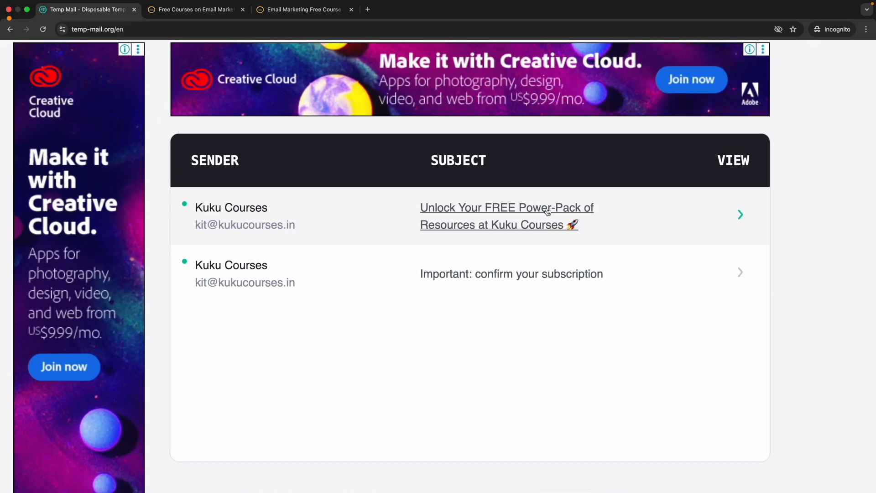
pyautogui.keyDown('ctrl'); pyautogui.scroll(-2, 508, 233); pyautogui.keyUp('ctrl')
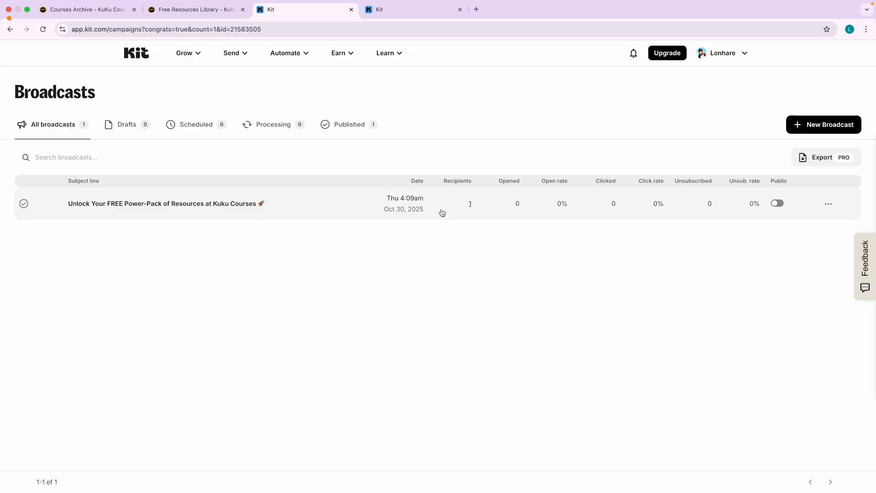
# Reload Kit's Broadcasts overview and check the sent broadcast's actions menu, still showing 0 opens.
pyautogui.keyDown('ctrl'); pyautogui.scroll(2, 480, 211); pyautogui.keyUp('ctrl')
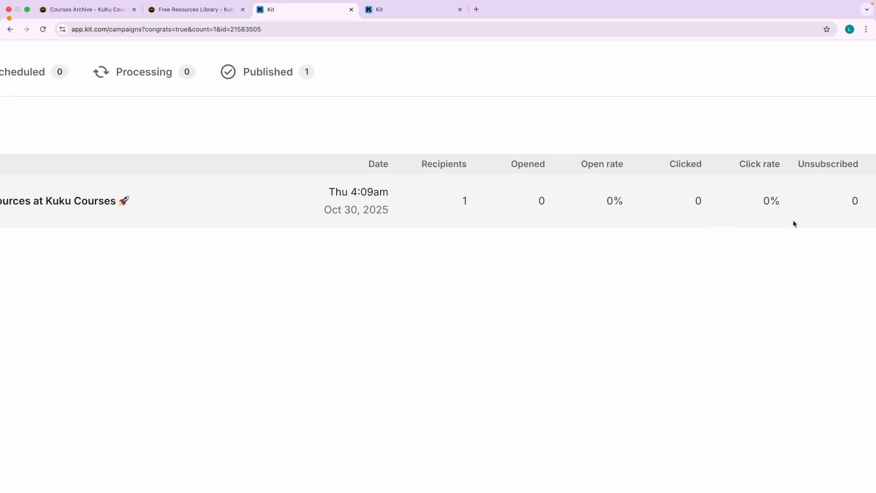
pyautogui.keyDown('ctrl'); pyautogui.scroll(-2, 793, 224); pyautogui.keyUp('ctrl')
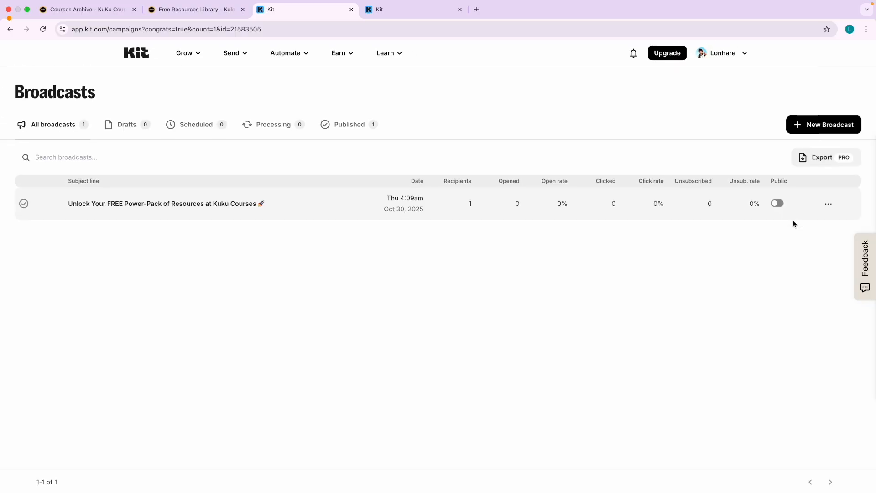
pyautogui.click(194, 55)
pyautogui.click(233, 53)
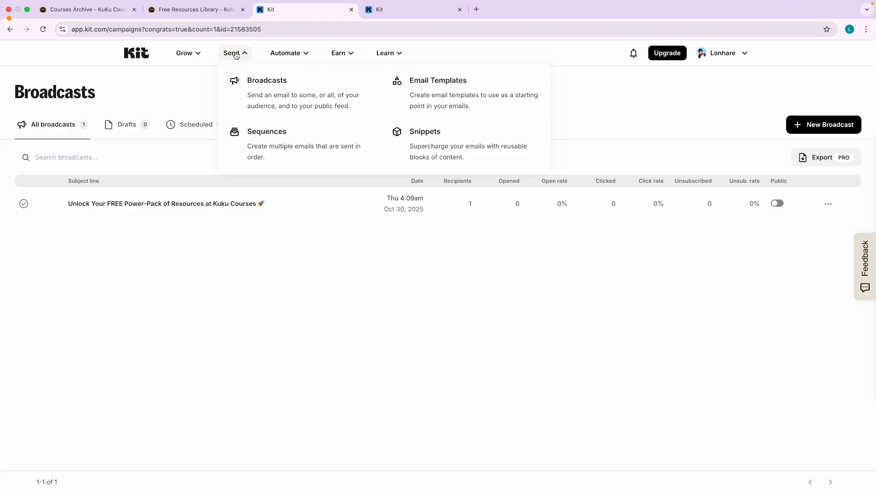
pyautogui.click(264, 82)
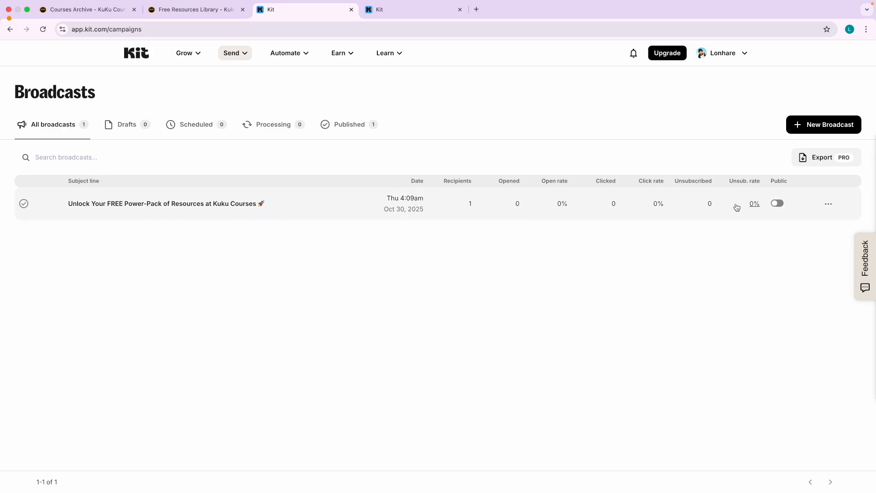
pyautogui.click(828, 204)
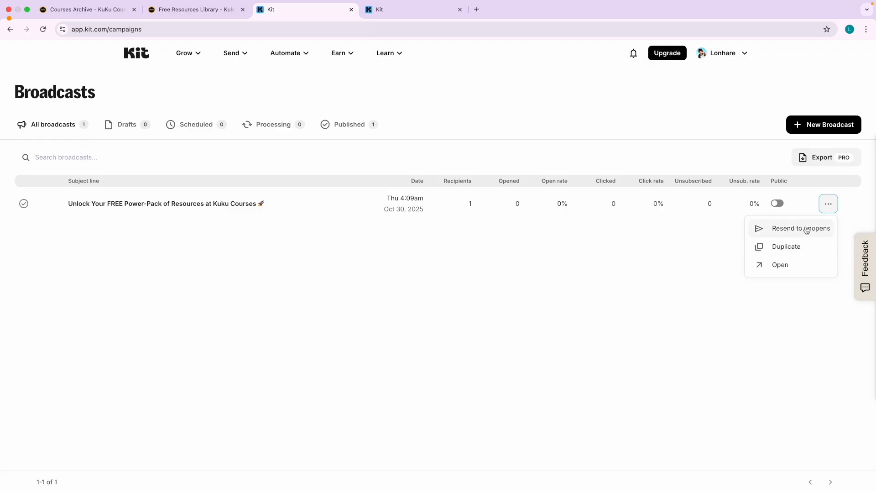
pyautogui.scroll(5, 808, 230)
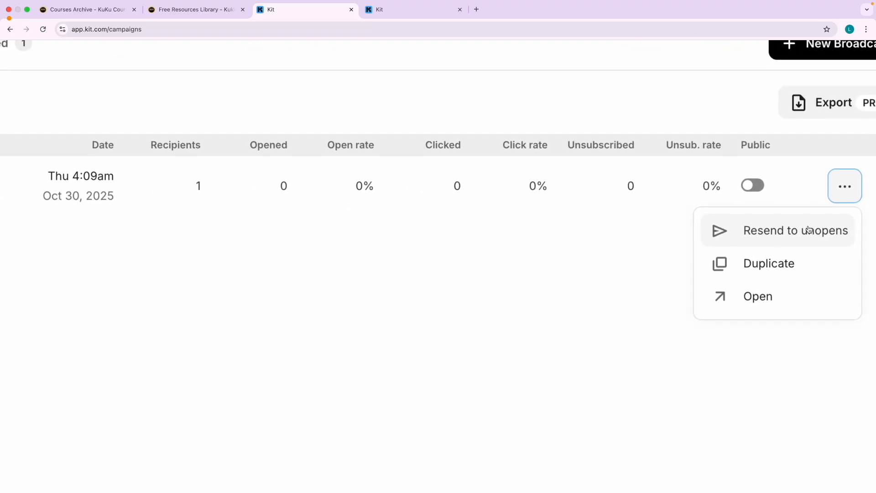
pyautogui.scroll(-5, 808, 229)
pyautogui.click(597, 261)
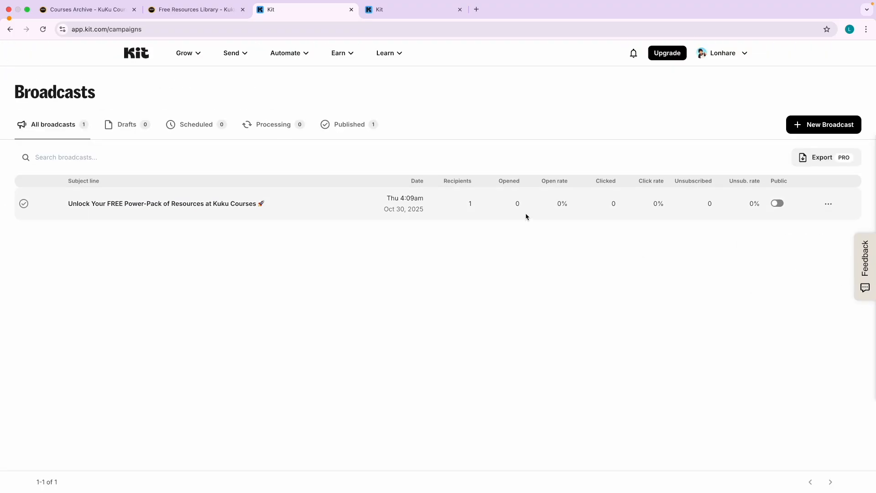
# Open the received Kuku Courses email from the Temp Mail inbox.
pyautogui.scroll(5, 518, 205)
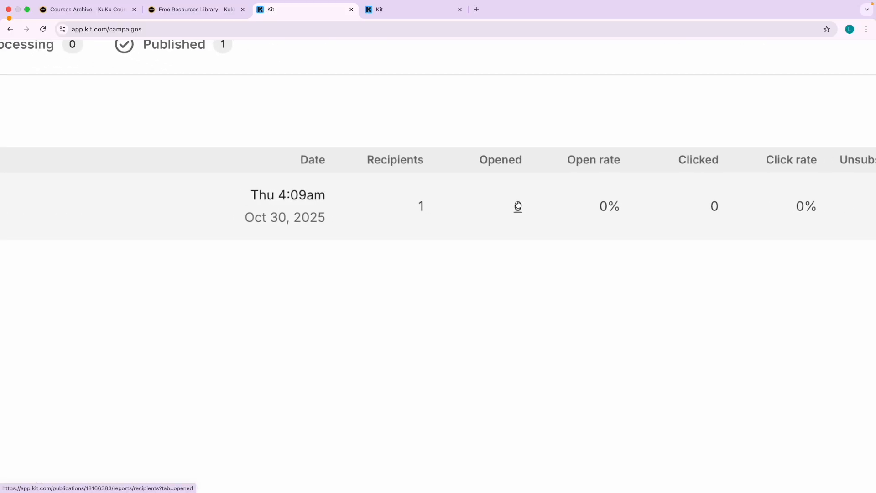
pyautogui.scroll(-5, 518, 204)
pyautogui.hotkey('ctrl', 'Right')
pyautogui.hotkey('ctrl', 'Right')
pyautogui.click(587, 260)
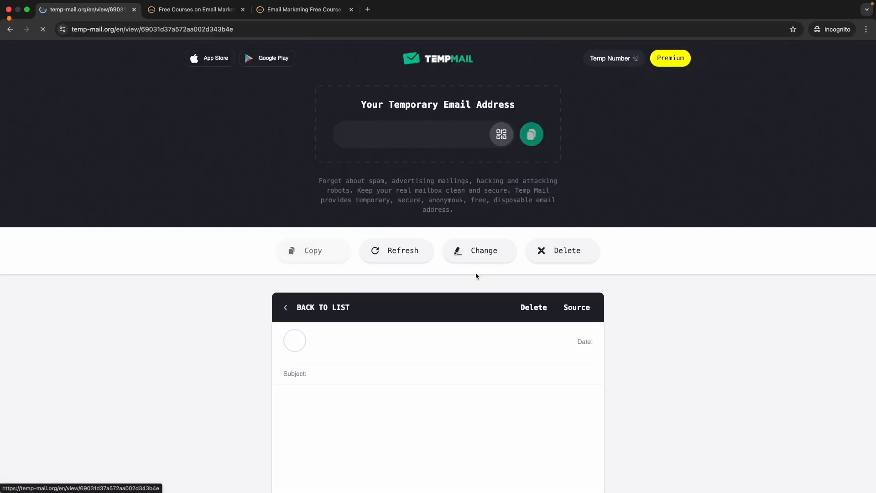
# Scroll through the received Power-Pack broadcast email in Temp Mail.
pyautogui.scroll(-7, 366, 343)
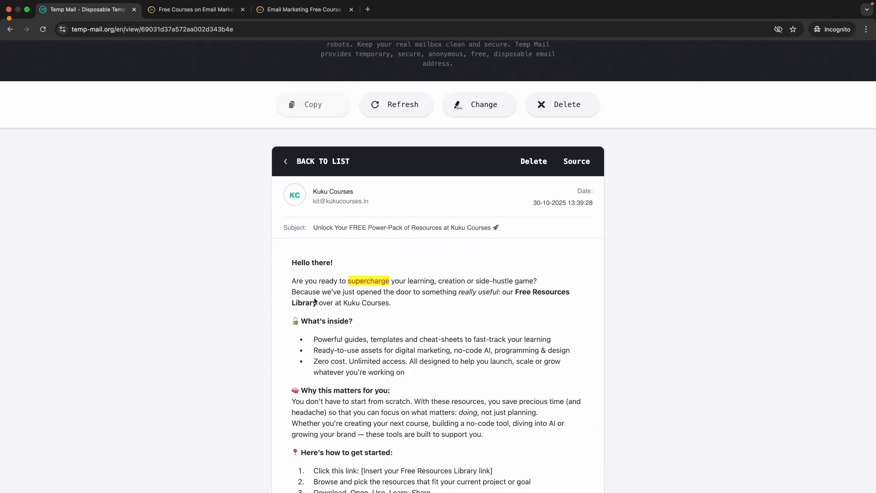
pyautogui.scroll(-1, 343, 335)
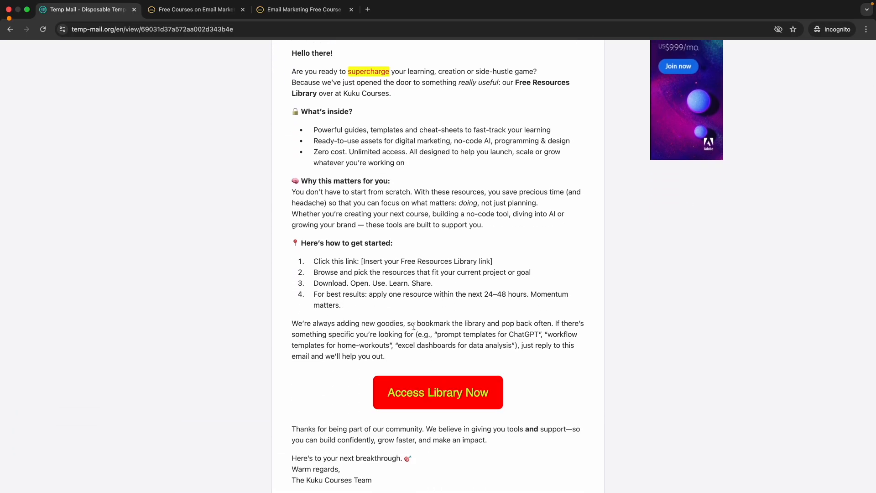
pyautogui.scroll(-1, 348, 286)
# Confirm Kit shows Opened 1 (100% open rate), then follow the email's red Access Library Now link.
pyautogui.hotkey('ctrl', 'Left')
pyautogui.hotkey('ctrl', 'Left')
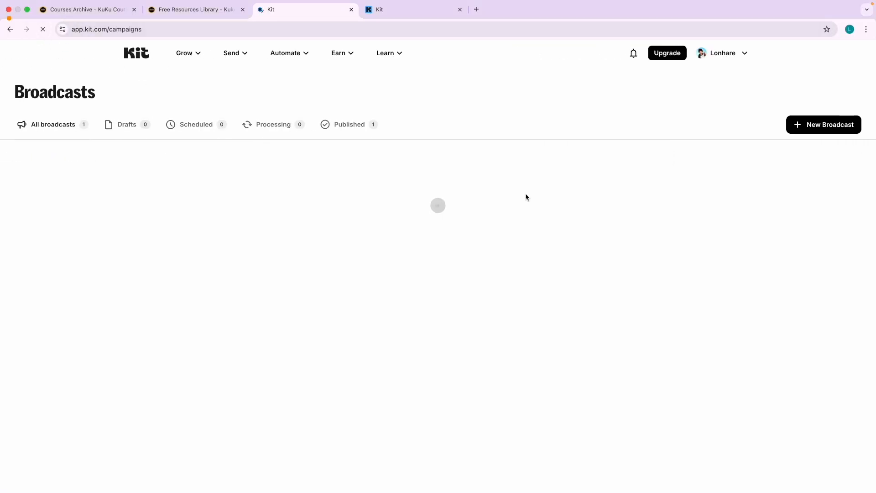
pyautogui.scroll(3, 524, 206)
pyautogui.scroll(2, 524, 206)
pyautogui.click(491, 203)
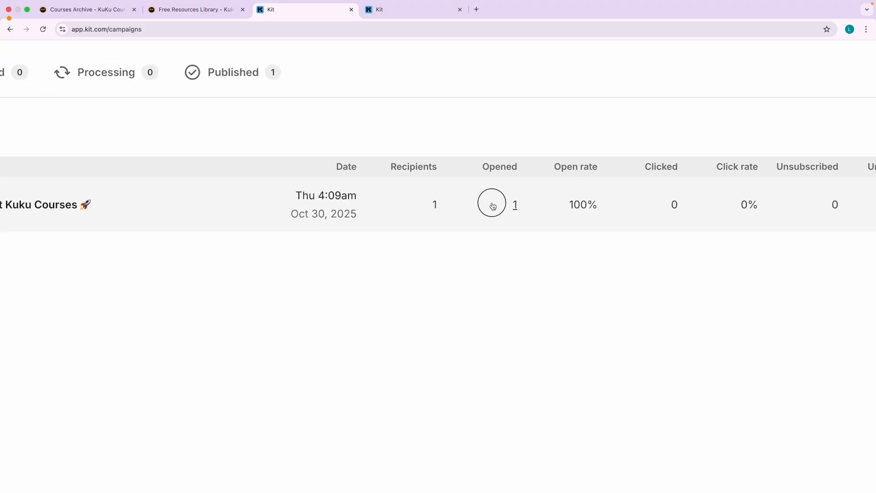
pyautogui.click(410, 249)
pyautogui.scroll(-5, 563, 247)
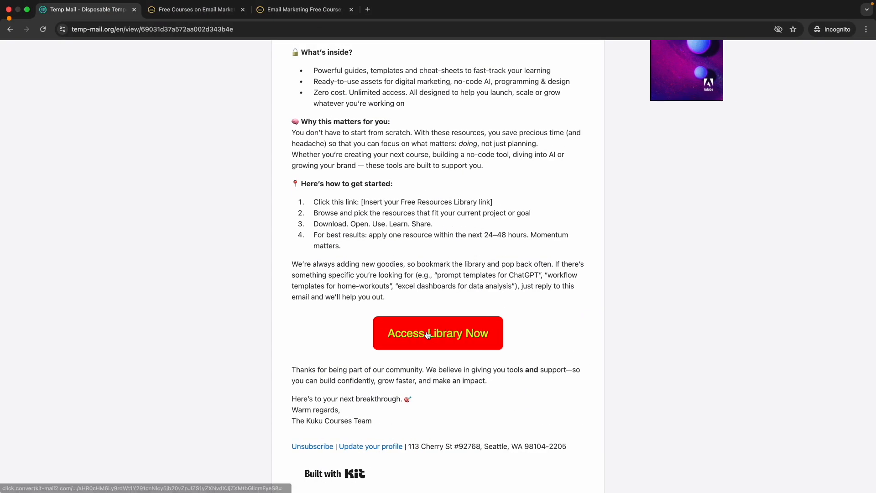
pyautogui.click(428, 334)
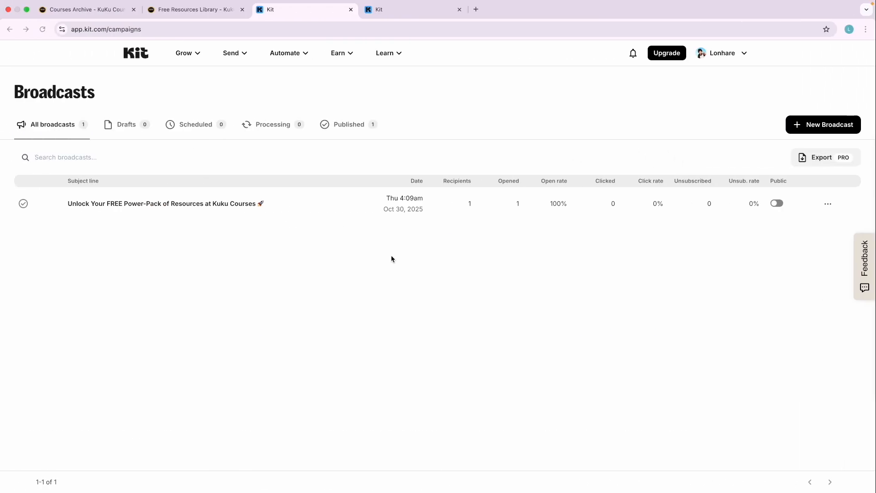
# Review the Broadcasts table showing 1 click, 100% click rate and 100% open rate for the Power-Pack broadcast.
pyautogui.scroll(4, 642, 216)
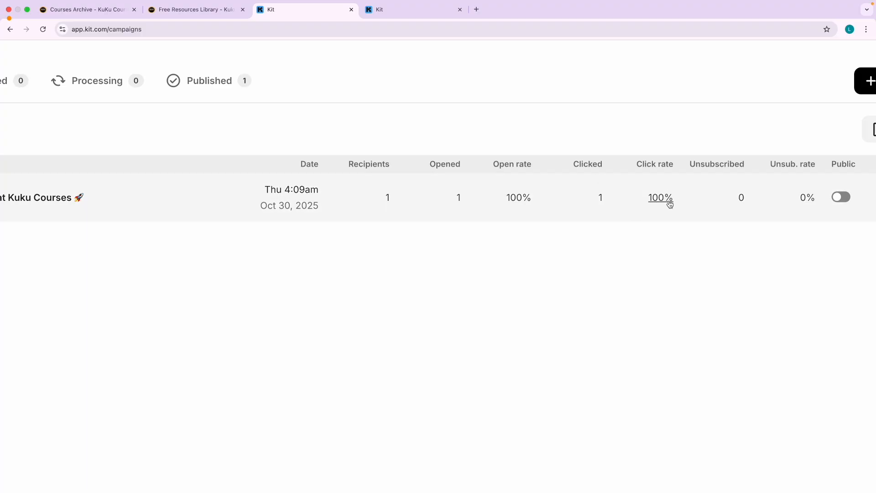
pyautogui.scroll(-4, 669, 204)
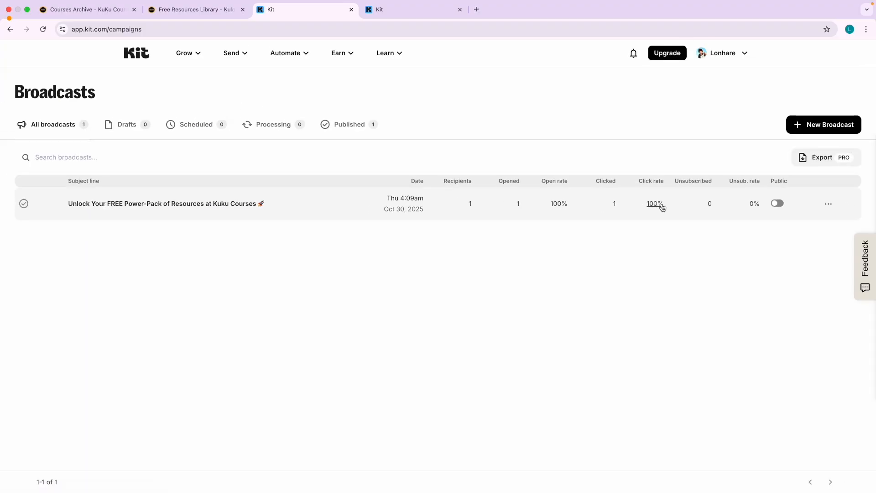
pyautogui.scroll(4, 612, 207)
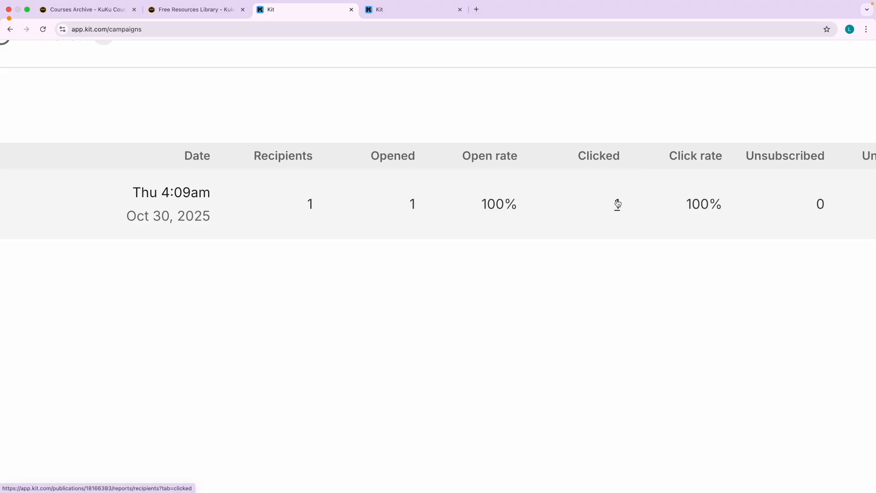
pyautogui.scroll(-5, 547, 230)
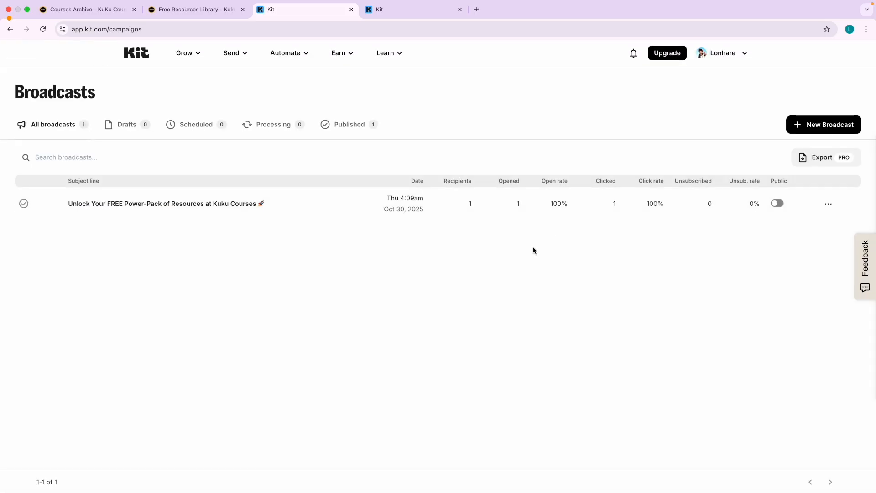
# Reload the Broadcasts list and browse Kit's Automate and Send menus.
pyautogui.moveTo(226, 60)
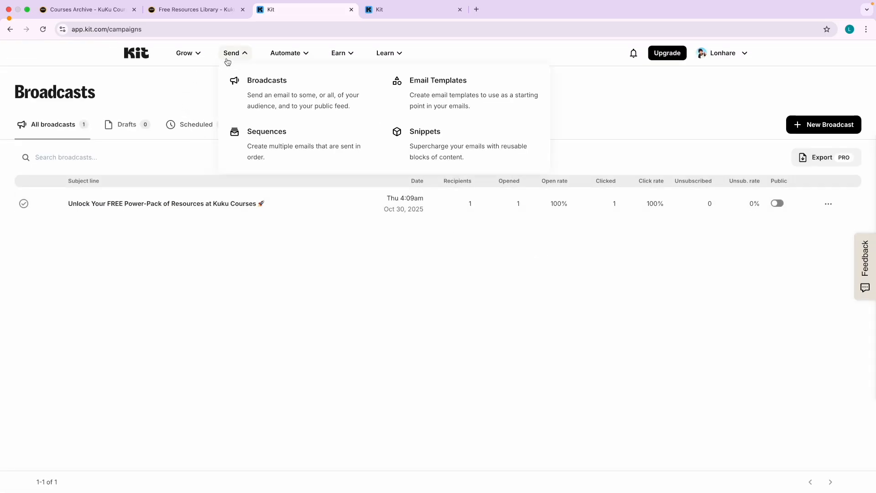
pyautogui.click(252, 93)
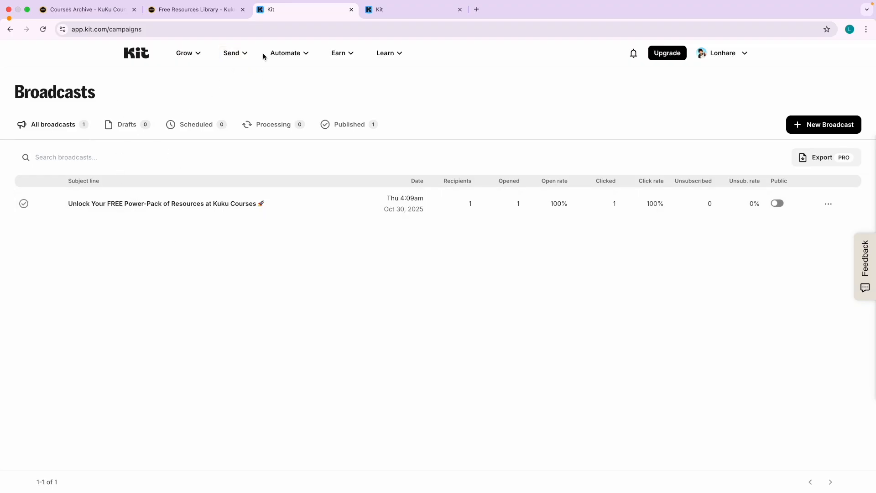
pyautogui.click(285, 53)
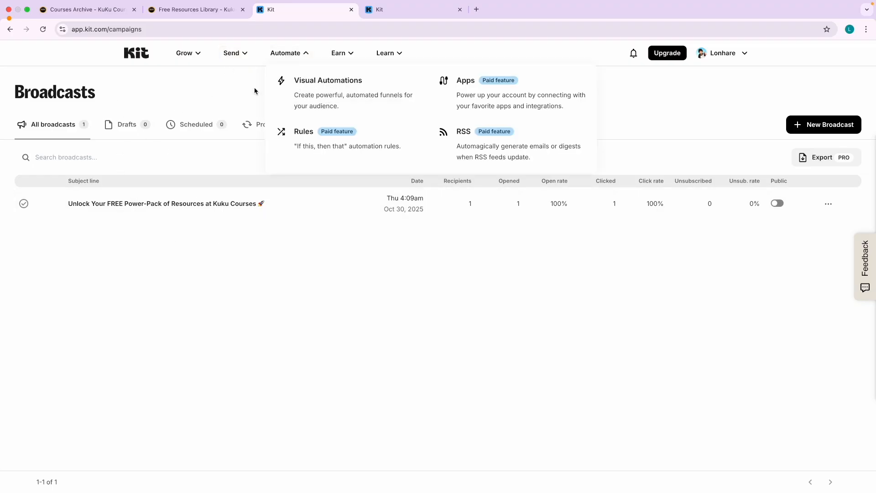
pyautogui.click(230, 52)
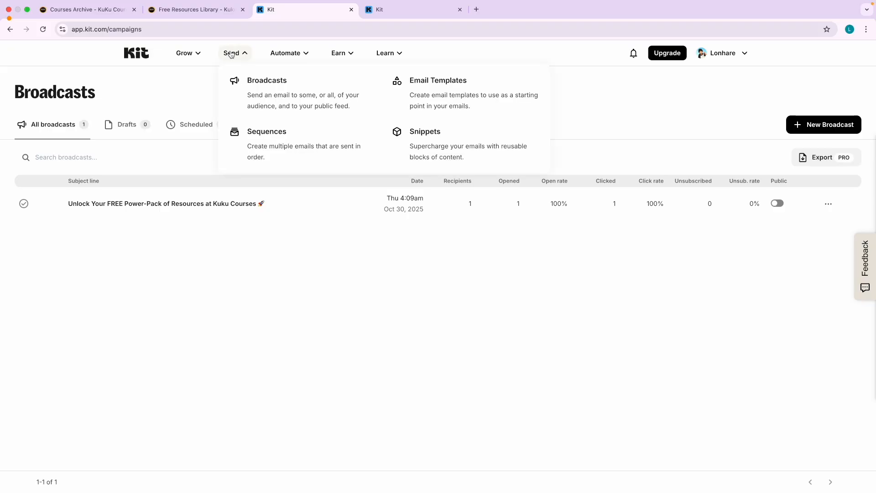
# Circle Sequences in red in the Send menu, open the Sequences page, then switch to Keynote.
pyautogui.hotkey('ctrl', 'alt', 'a')
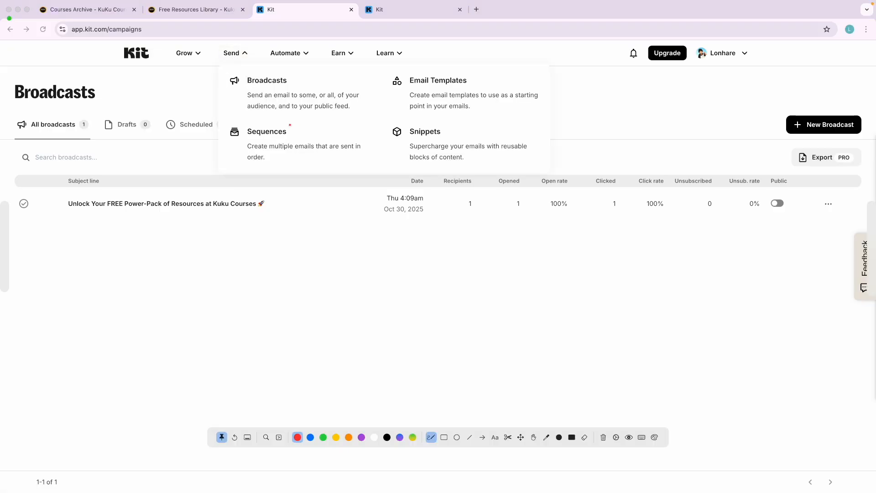
pyautogui.moveTo(290, 125)
pyautogui.mouseDown()
pyautogui.moveTo(219, 114)
pyautogui.moveTo(307, 166)
pyautogui.moveTo(269, 112)
pyautogui.mouseUp()
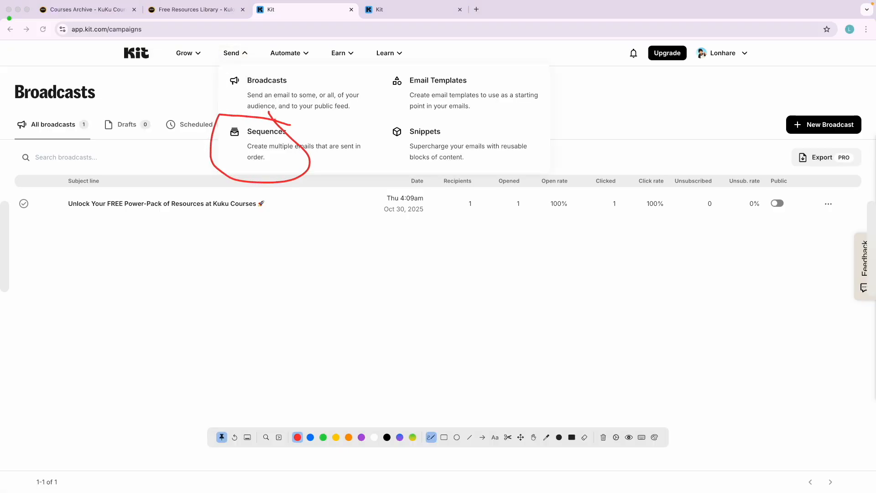
pyautogui.hotkey('ctrl', 'alt', 'a')
pyautogui.click(285, 147)
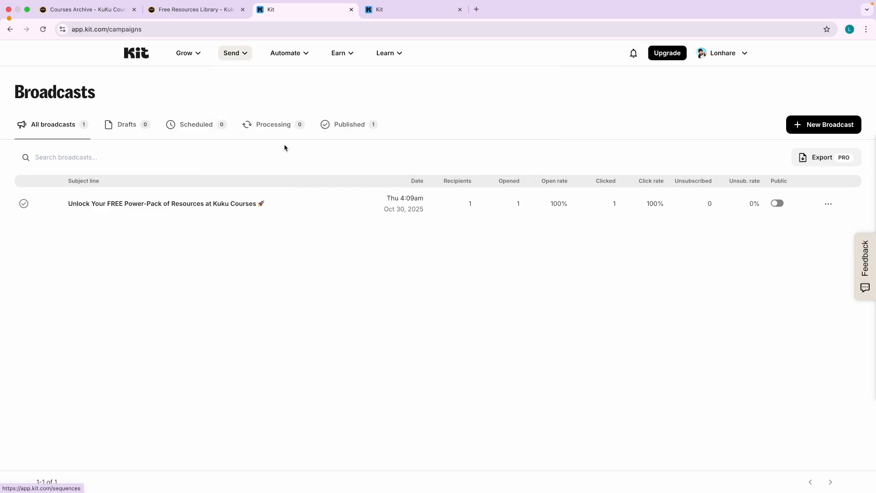
pyautogui.hotkey('ctrl', 'Left')
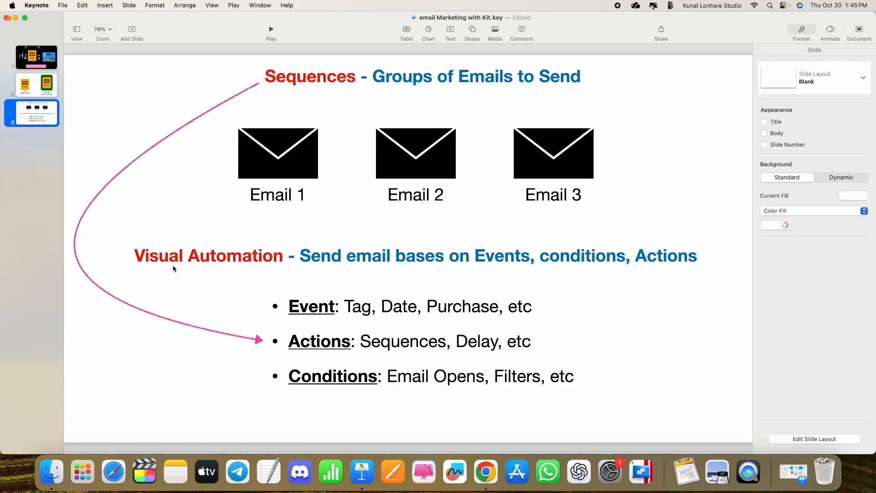
# Open Kit's Automate > Visual Automations page, then return to Keynote slide 3 zoomed to 124%.
pyautogui.hotkey('ctrl', 'Right')
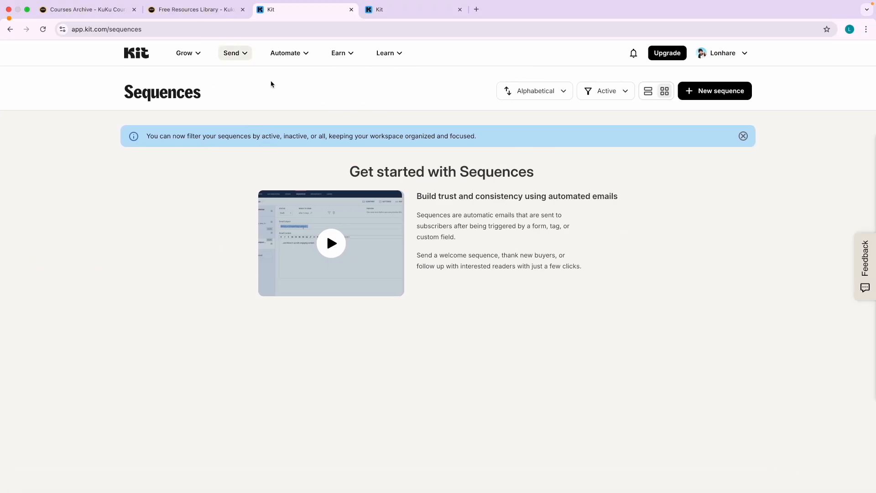
pyautogui.click(286, 53)
pyautogui.click(329, 89)
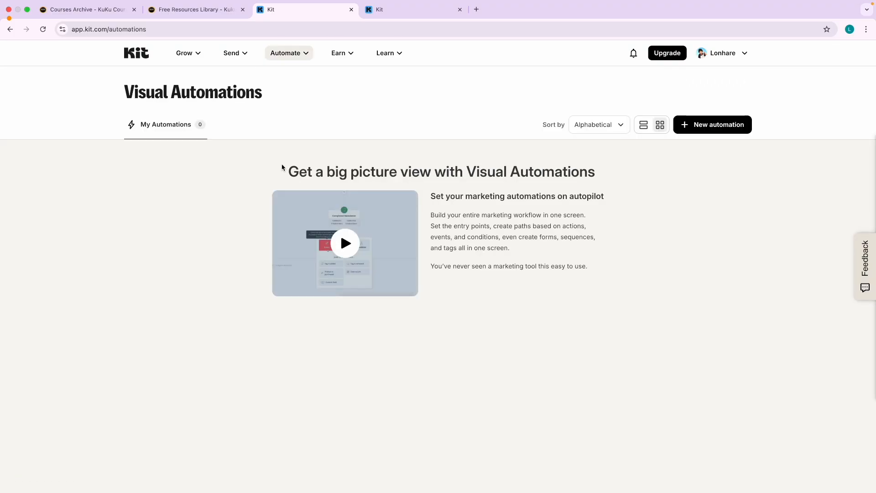
pyautogui.hotkey('ctrl', 'Left')
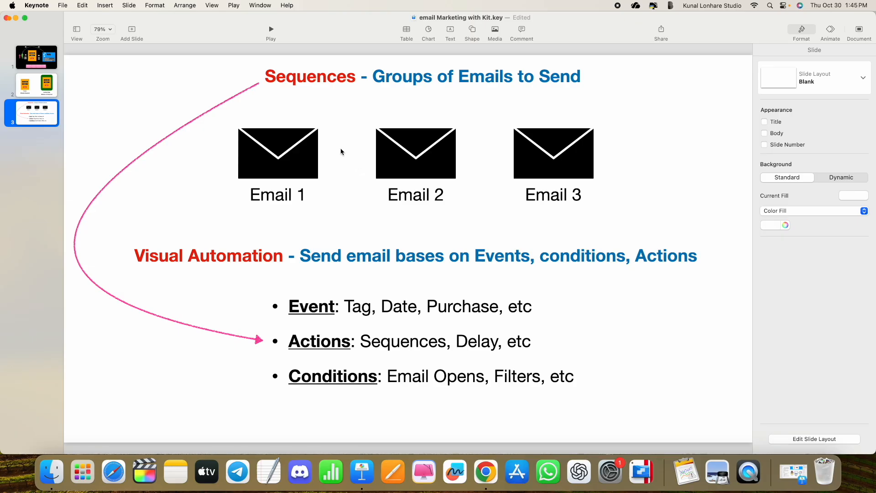
pyautogui.scroll(5, 383, 105)
pyautogui.scroll(1, 385, 107)
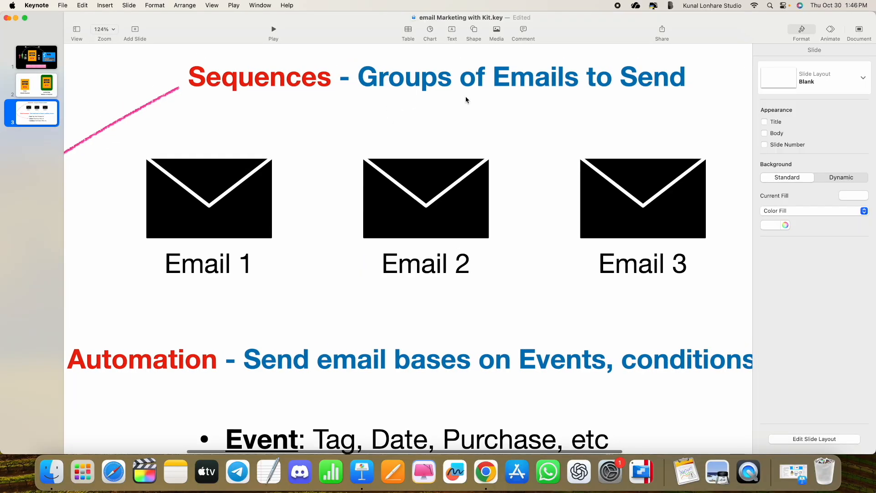
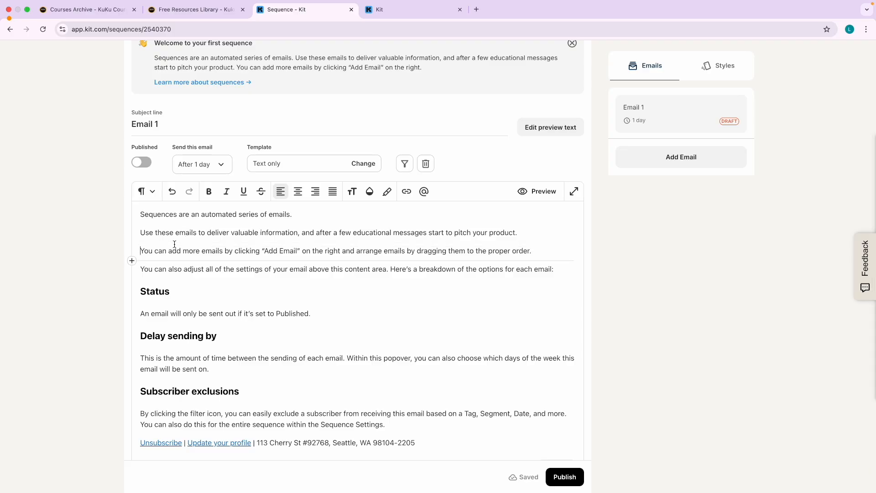
# Replace Email 1's template body text with 'Email 1 content'.
pyautogui.press('super+a')
pyautogui.press('BackSpace')
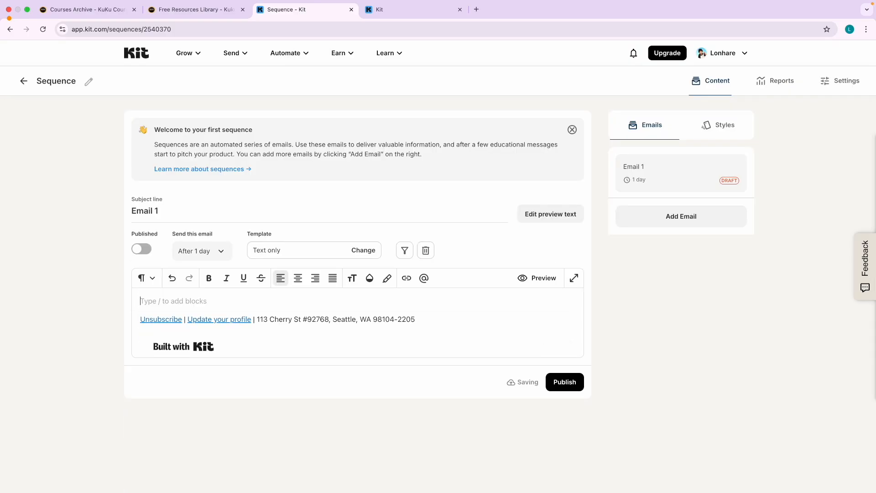
pyautogui.write('Em')
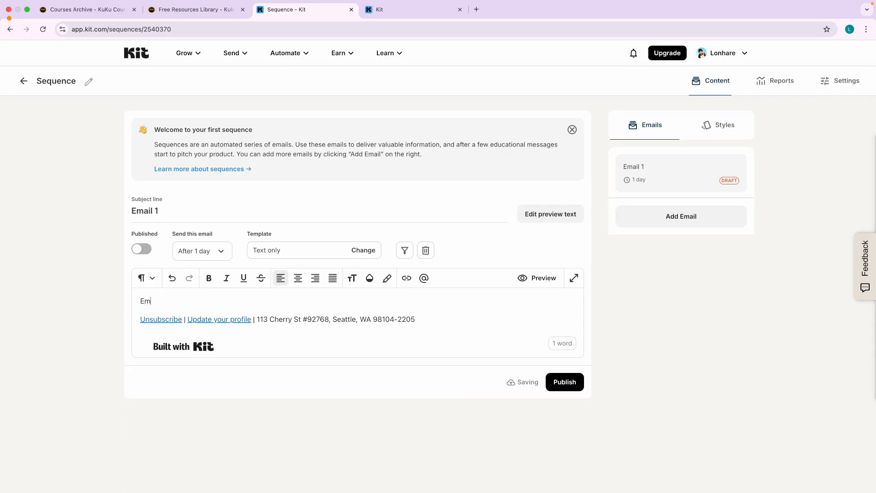
pyautogui.write('ail 1 content')
pyautogui.scroll(5, 244, 301)
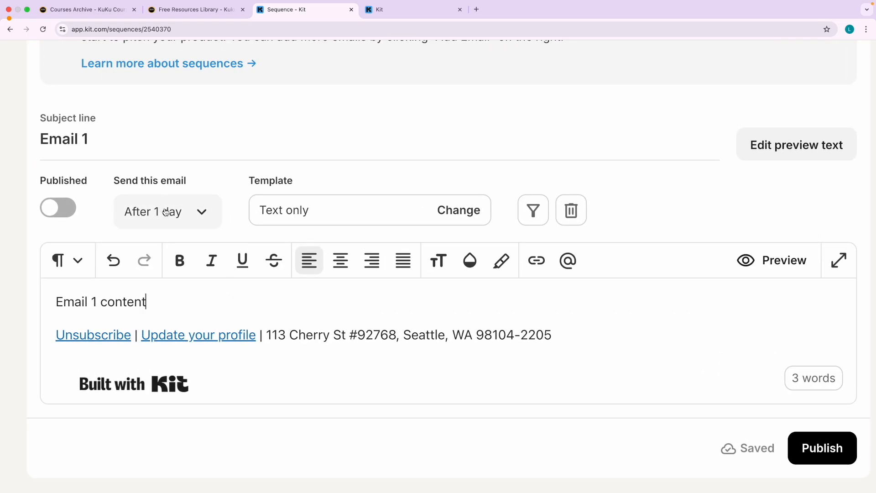
pyautogui.scroll(-5, 166, 211)
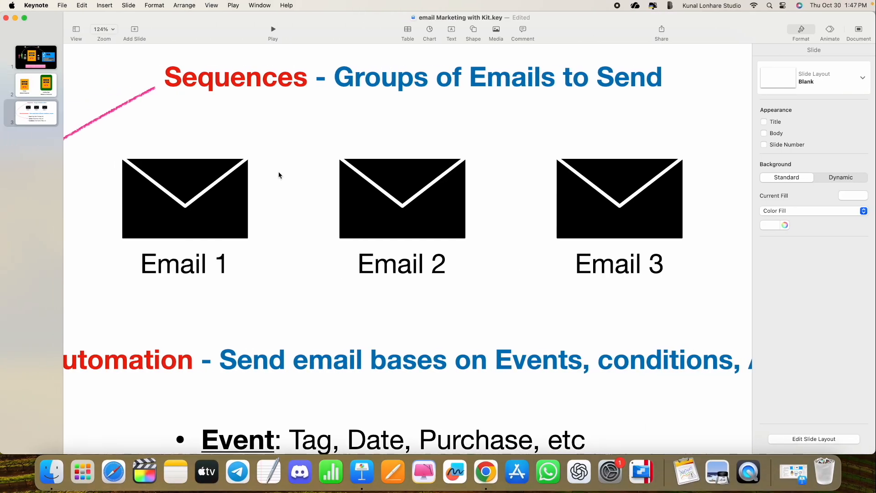
# Duplicate the Email 1 label on the slide and change the copy beneath it to '3rd'.
pyautogui.click(205, 184)
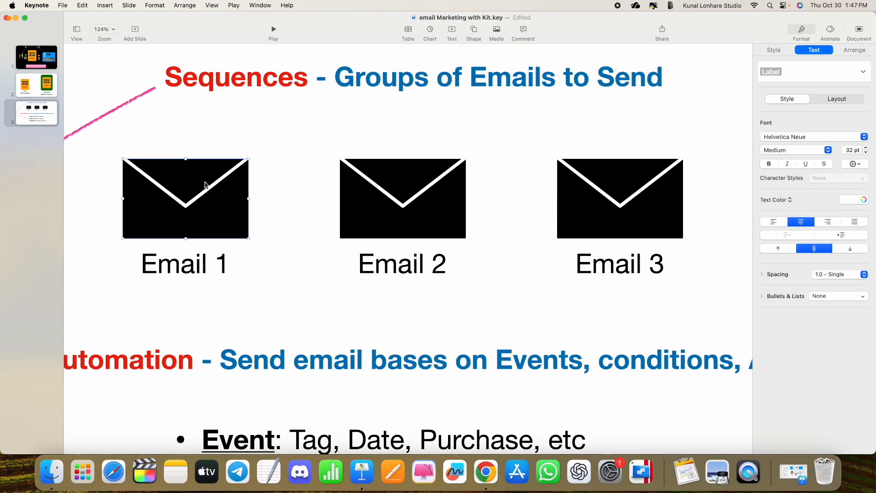
pyautogui.click(278, 256)
pyautogui.click(206, 257)
pyautogui.press('super+d')
pyautogui.moveTo(194, 268); pyautogui.dragTo(178, 316)
pyautogui.doubleClick(177, 314)
pyautogui.press('super+a')
pyautogui.write('3rd')
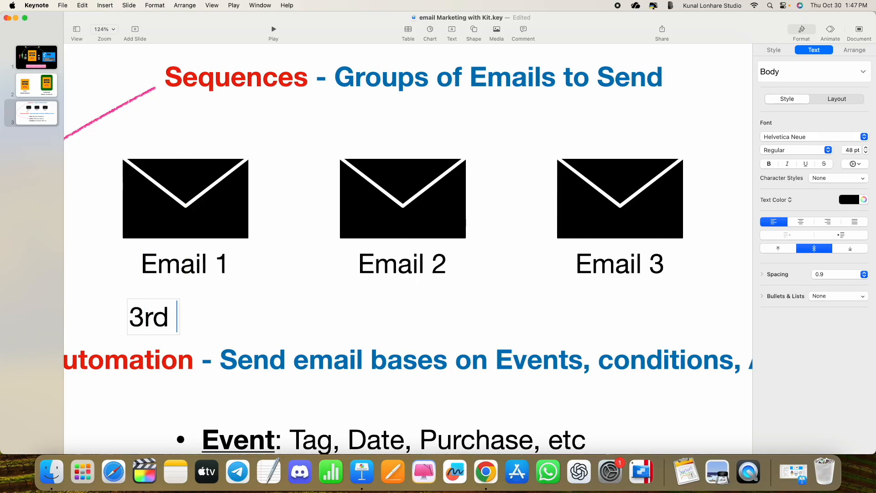
pyautogui.click(237, 317)
# Add a matching '5th' label beneath the Email 2 envelope.
pyautogui.click(158, 318)
pyautogui.moveTo(154, 311); pyautogui.dragTo(410, 297)
pyautogui.doubleClick(409, 296)
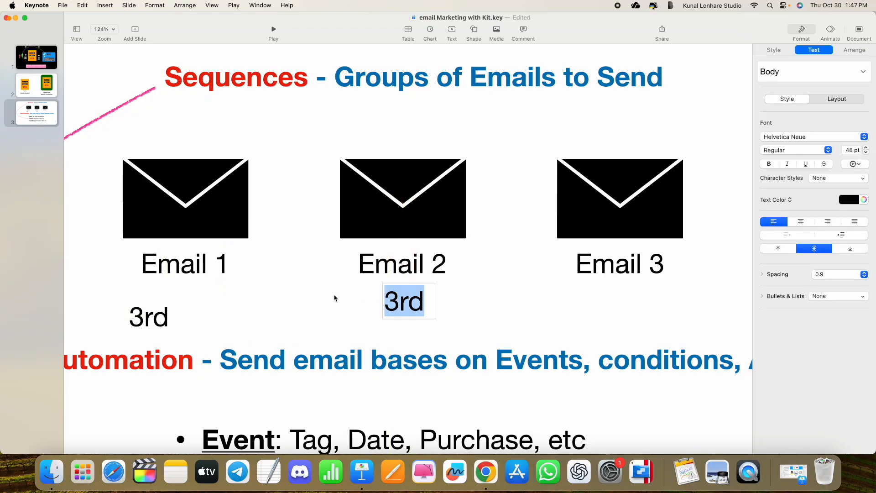
pyautogui.write('5th')
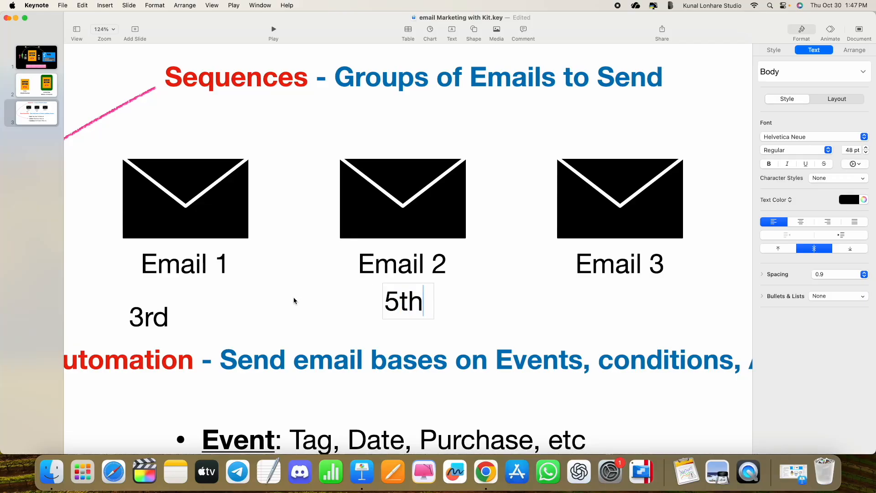
pyautogui.click(323, 304)
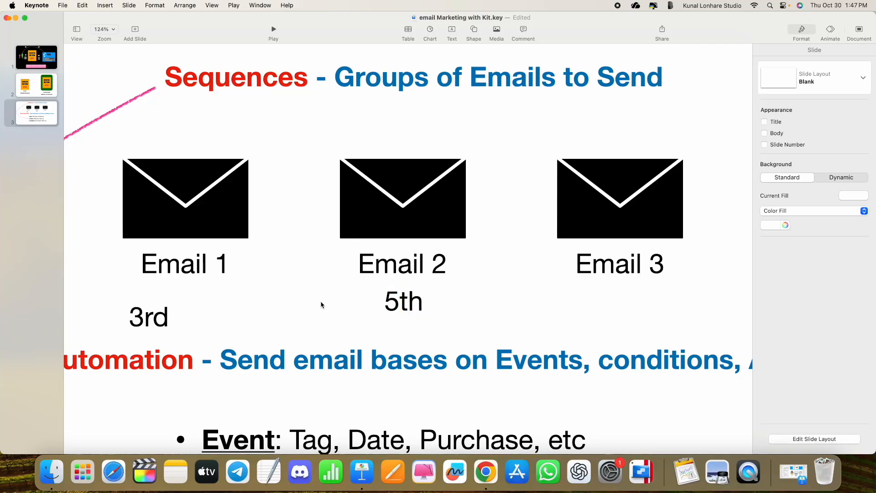
pyautogui.hotkey('ctrl', 'Right')
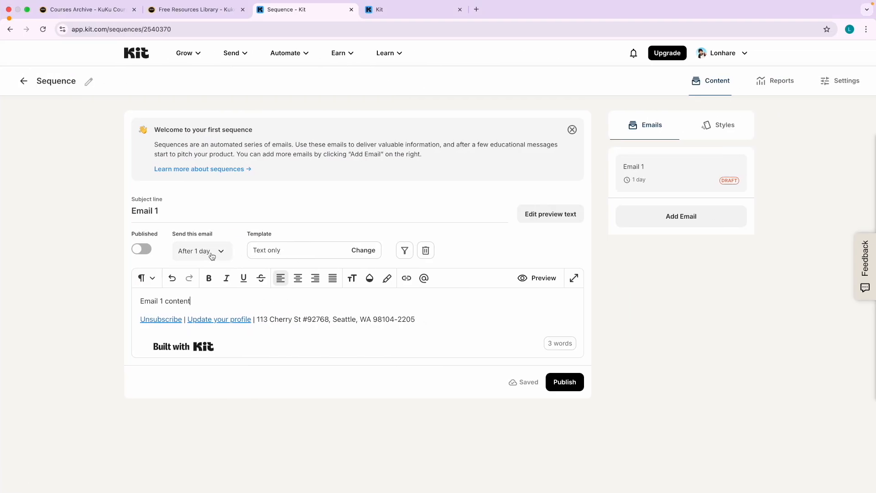
# Publish Email 1, keeping its delay at 1 day after the last email.
pyautogui.click(141, 249)
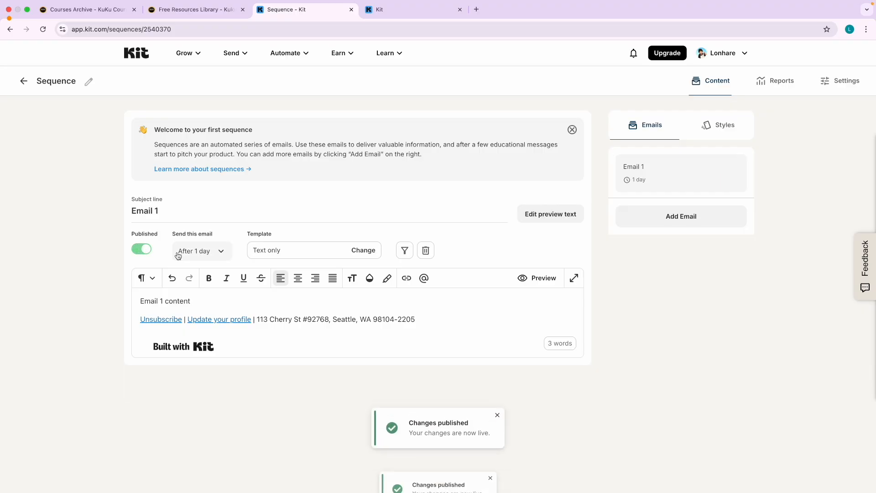
pyautogui.click(198, 257)
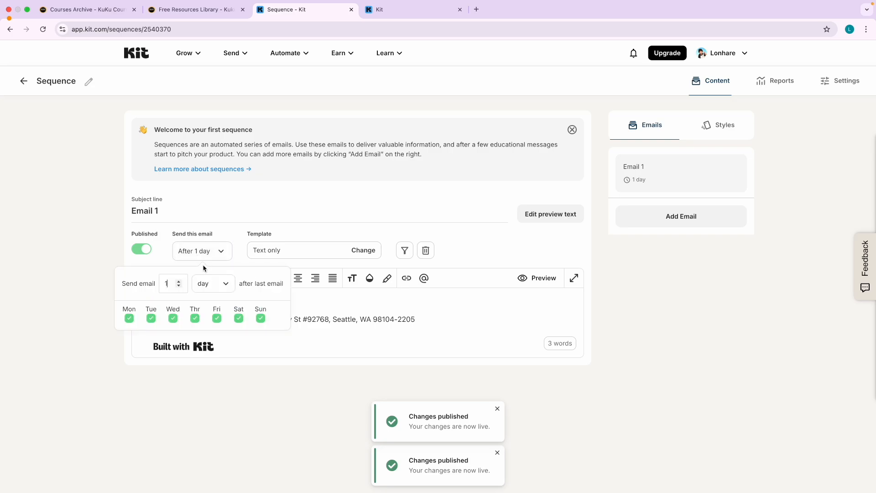
pyautogui.click(211, 286)
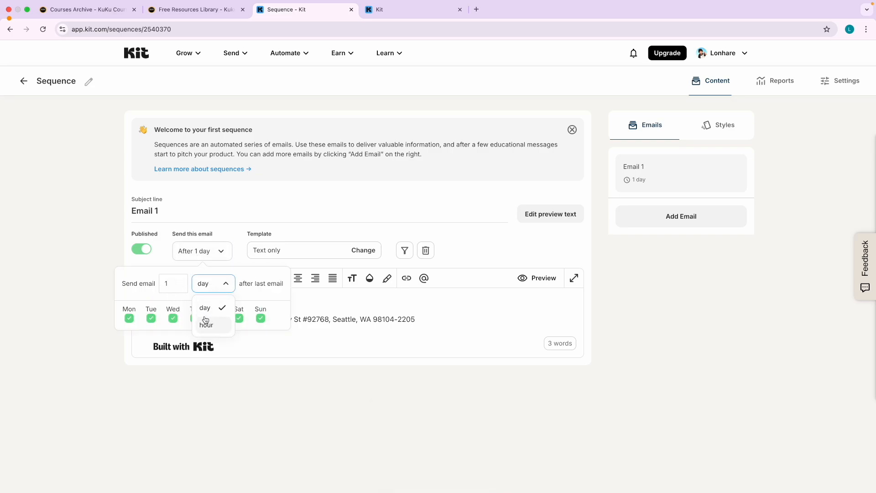
pyautogui.click(204, 273)
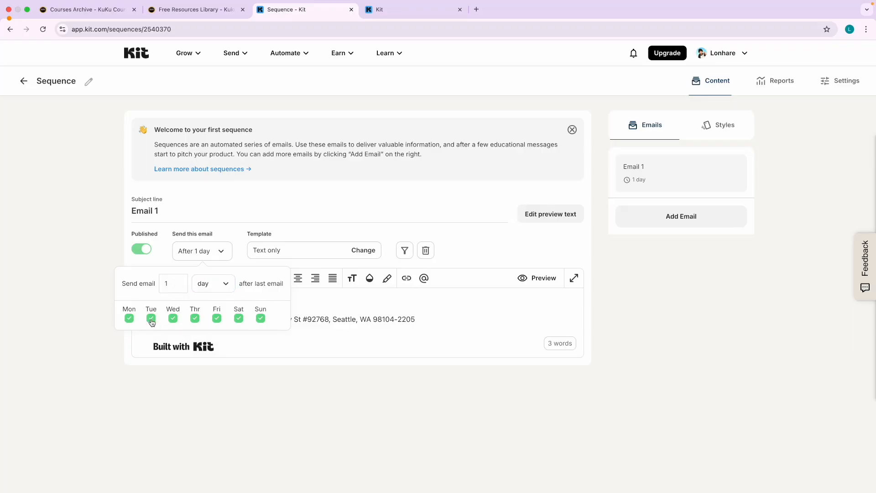
pyautogui.click(175, 388)
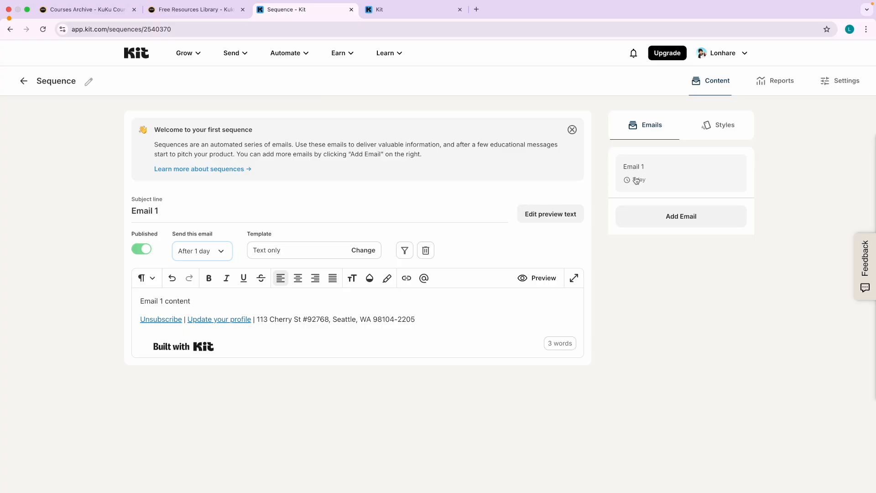
# Add a second sequence email and replace its template body with 'Email 2'.
pyautogui.click(688, 221)
pyautogui.tripleClick(202, 208)
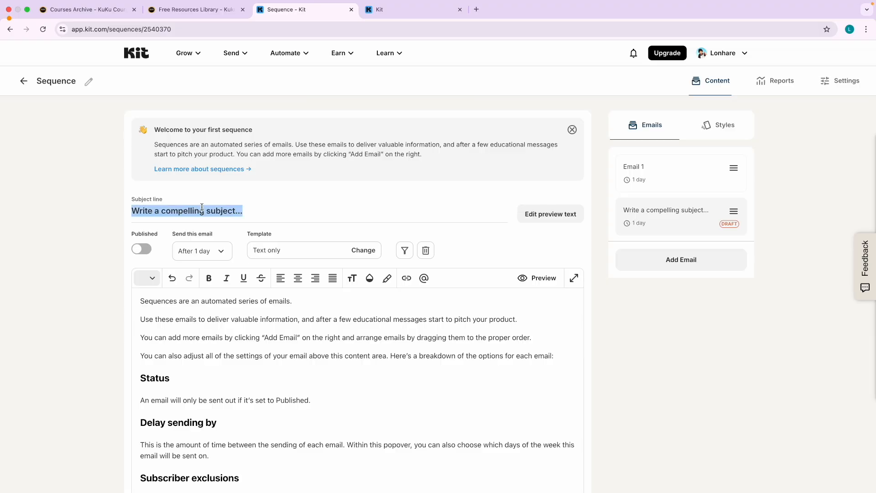
pyautogui.write('Email 2')
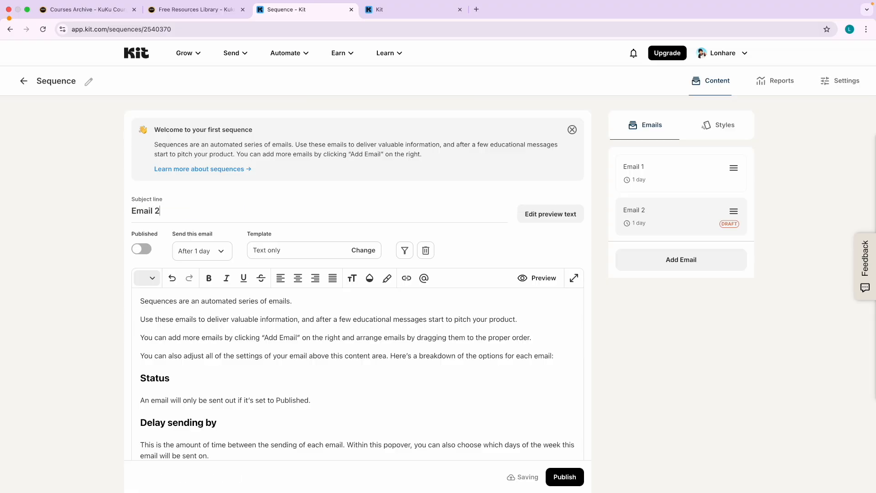
pyautogui.tripleClick(265, 316)
pyautogui.press('BackSpace')
pyautogui.hotkey('ctrl', 'a')
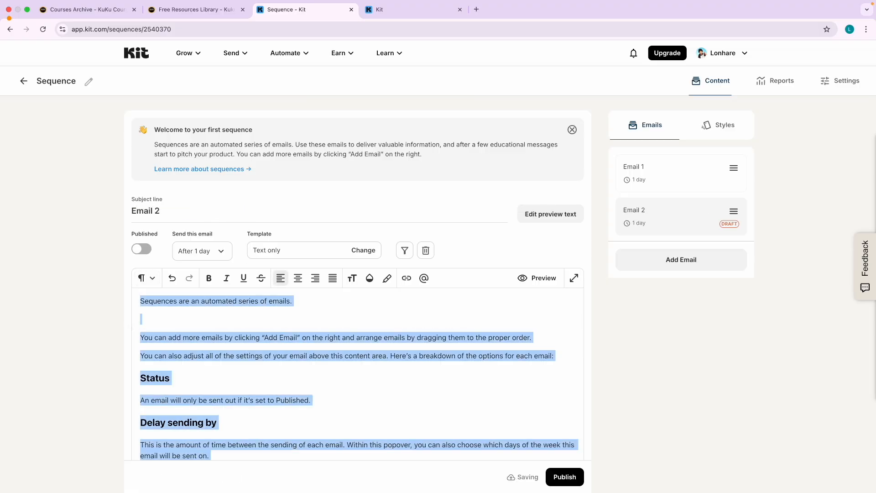
pyautogui.press('BackSpace')
pyautogui.write('Email 2')
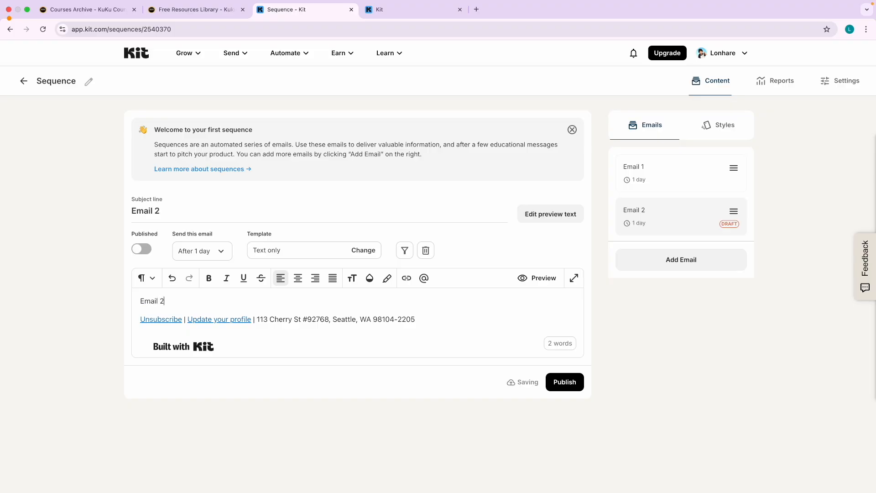
# Set Email 2 to send after 2 days and publish it.
pyautogui.click(201, 251)
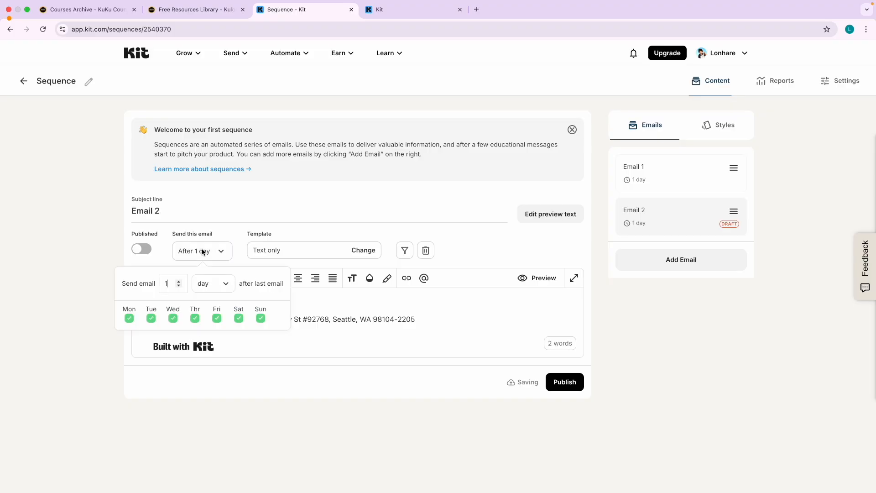
pyautogui.write('2')
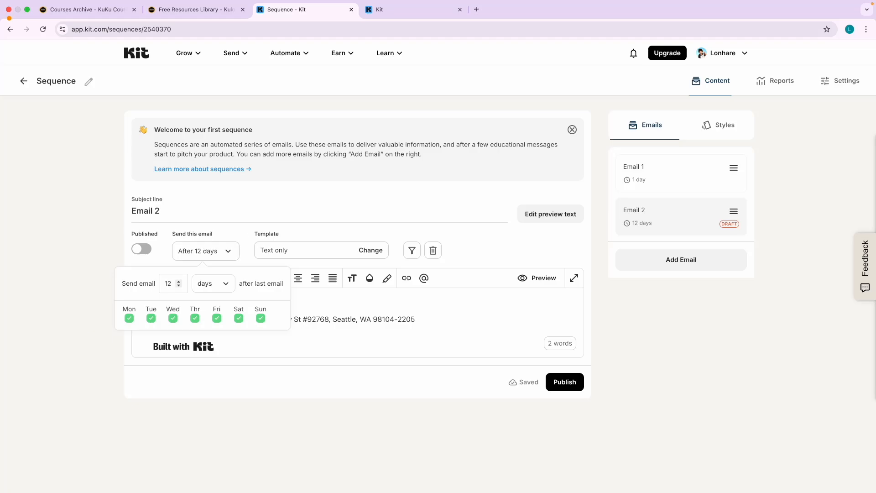
pyautogui.write('2')
pyautogui.click(64, 359)
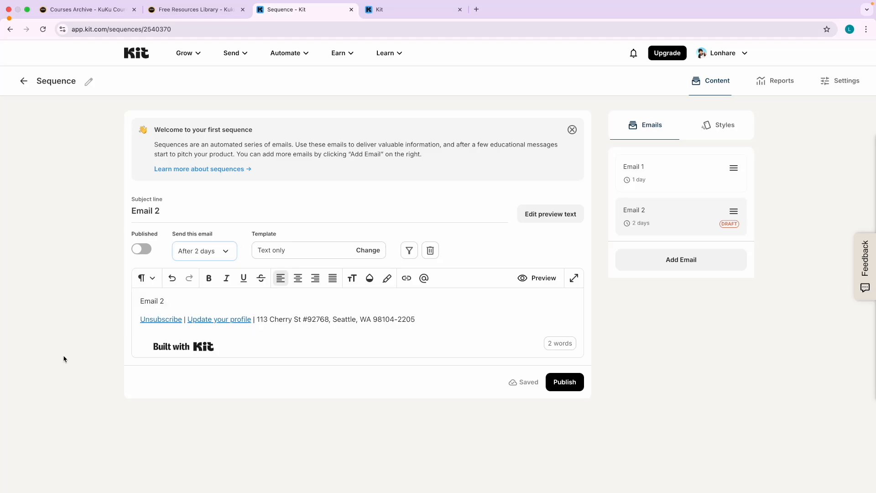
pyautogui.click(575, 389)
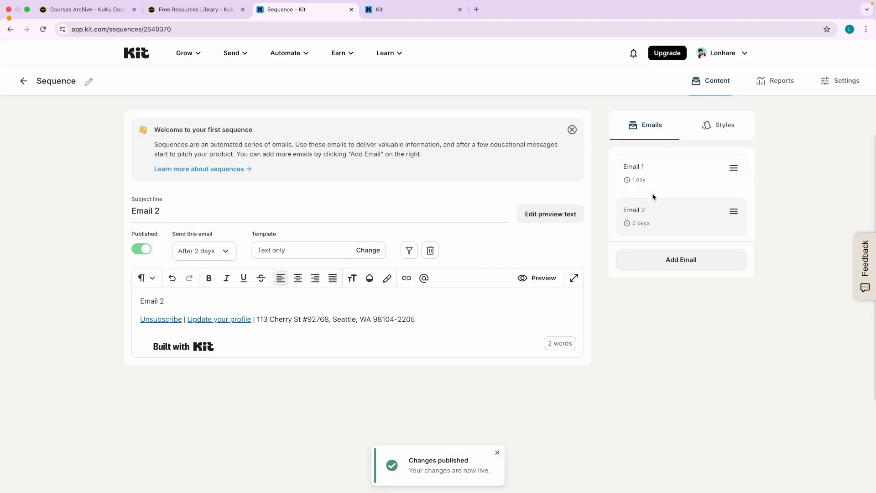
pyautogui.scroll(5, 661, 213)
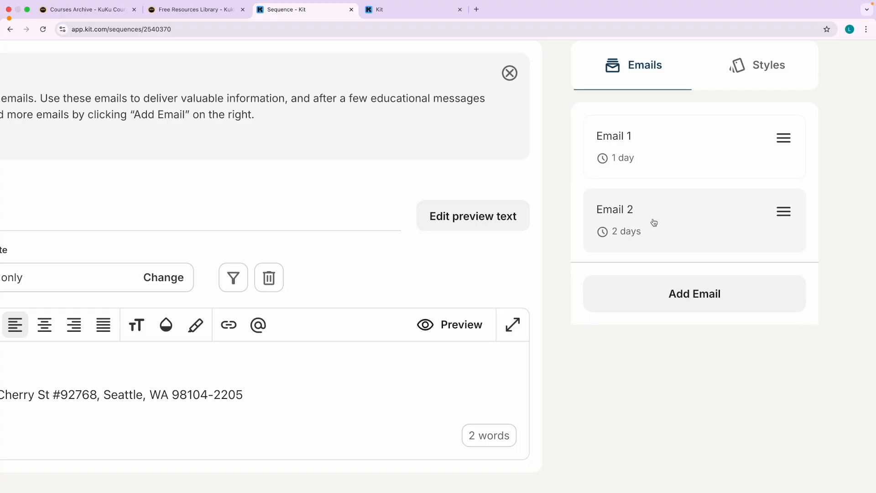
pyautogui.scroll(-5, 657, 223)
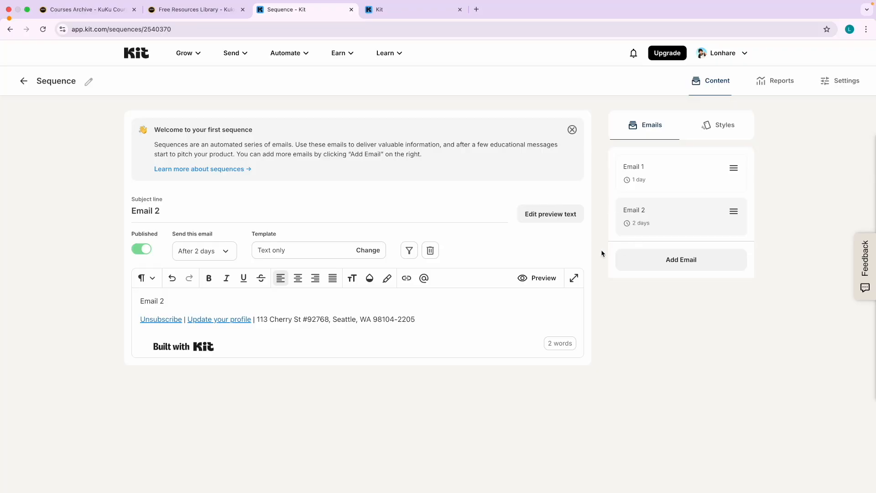
pyautogui.hotkey('ctrl', 'Left')
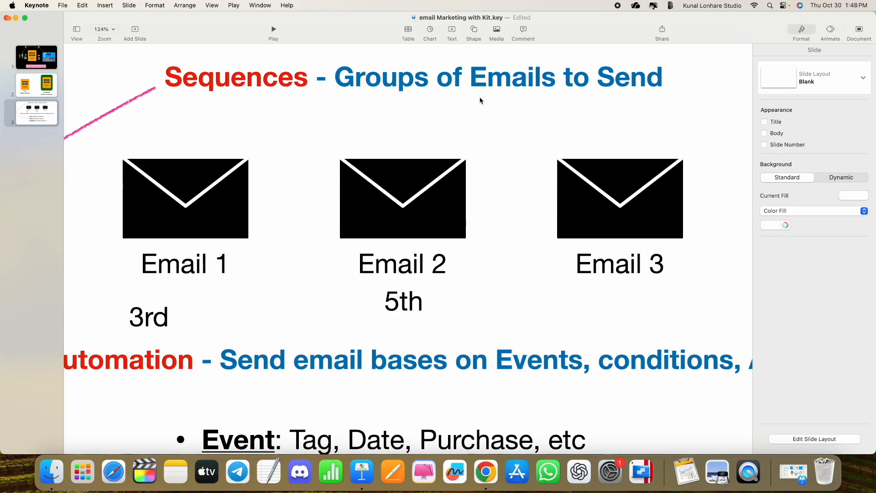
pyautogui.hotkey('ctrl', 'Tab')
pyautogui.moveTo(472, 94); pyautogui.dragTo(556, 94)
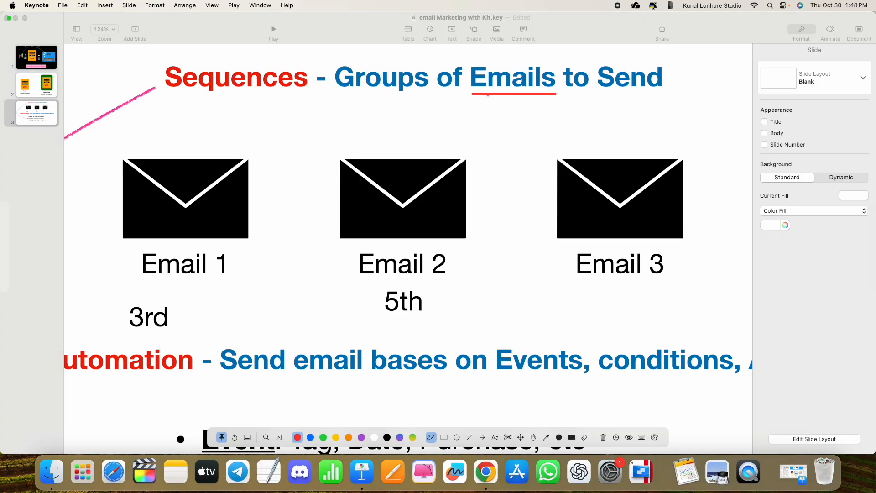
pyautogui.moveTo(481, 95)
pyautogui.mouseDown()
pyautogui.moveTo(440, 121)
pyautogui.moveTo(402, 103)
pyautogui.mouseUp()
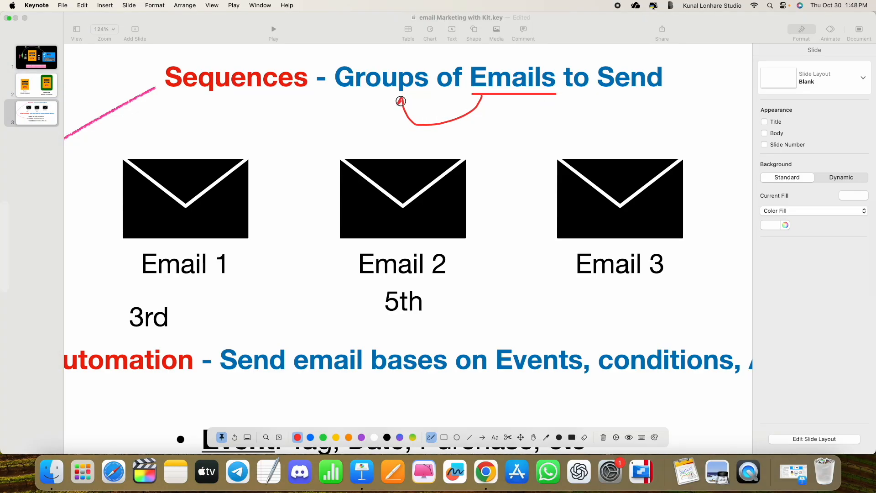
pyautogui.moveTo(239, 93); pyautogui.dragTo(288, 93)
pyautogui.press('Escape')
pyautogui.press('Escape')
pyautogui.hotkey('ctrl', 'Right')
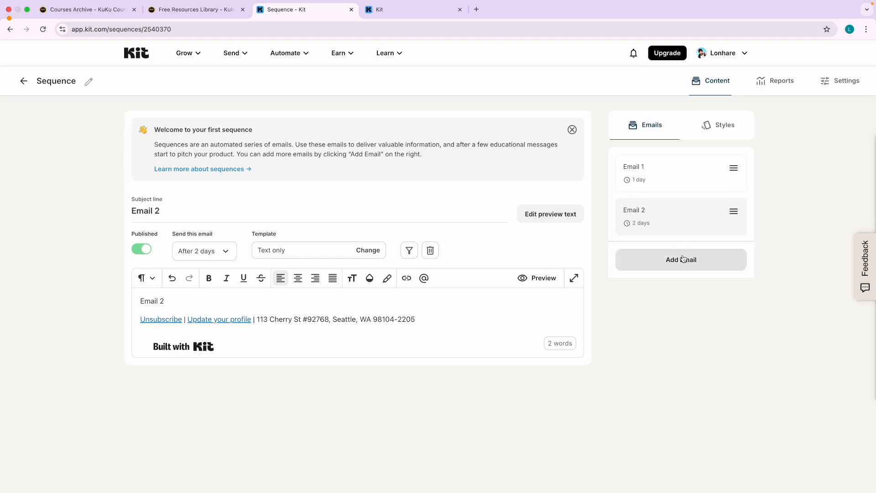
# Keep Email 1 ahead of Email 2 and save the sequence email order.
pyautogui.click(712, 133)
pyautogui.click(650, 130)
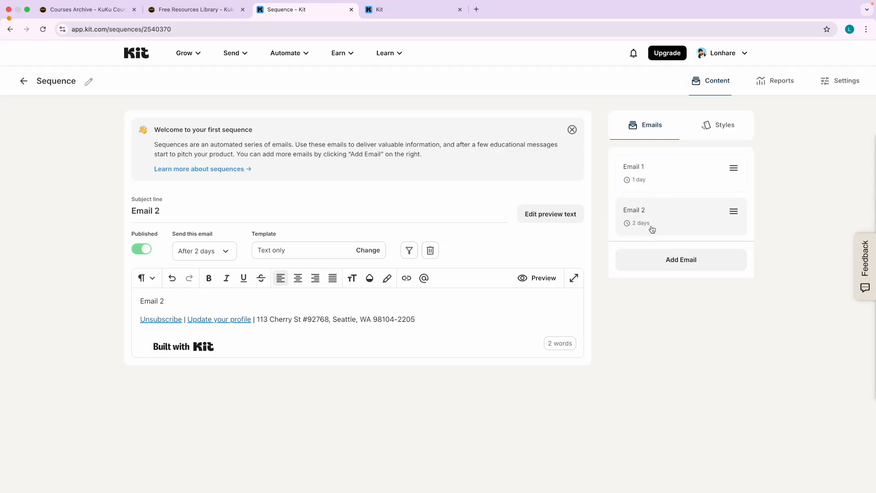
pyautogui.moveTo(736, 216)
pyautogui.mouseDown()
pyautogui.moveTo(730, 181)
pyautogui.moveTo(729, 214)
pyautogui.mouseUp()
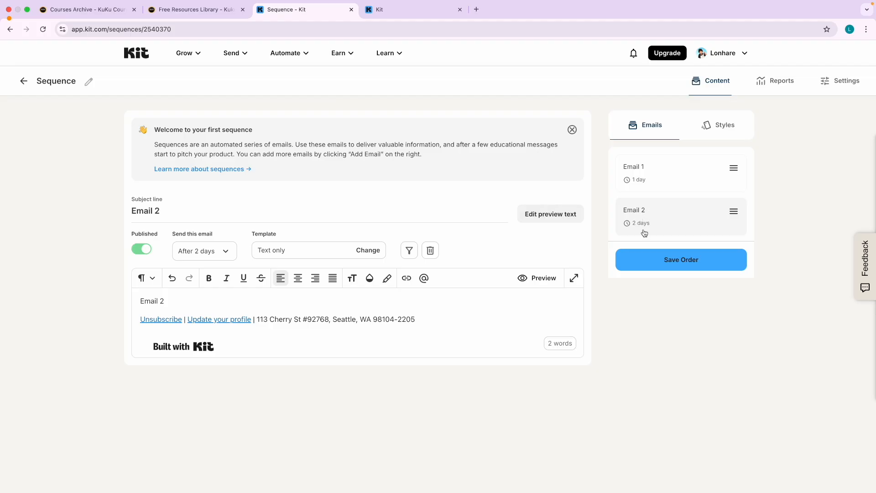
pyautogui.click(668, 259)
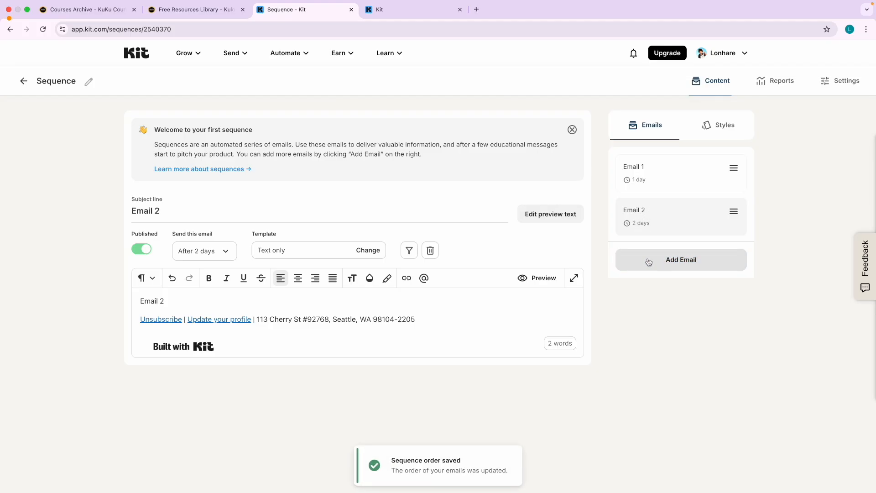
# Rename the sequence to 'Dummy Sequences'.
pyautogui.click(86, 81)
pyautogui.doubleClick(74, 82)
pyautogui.write('Dummy')
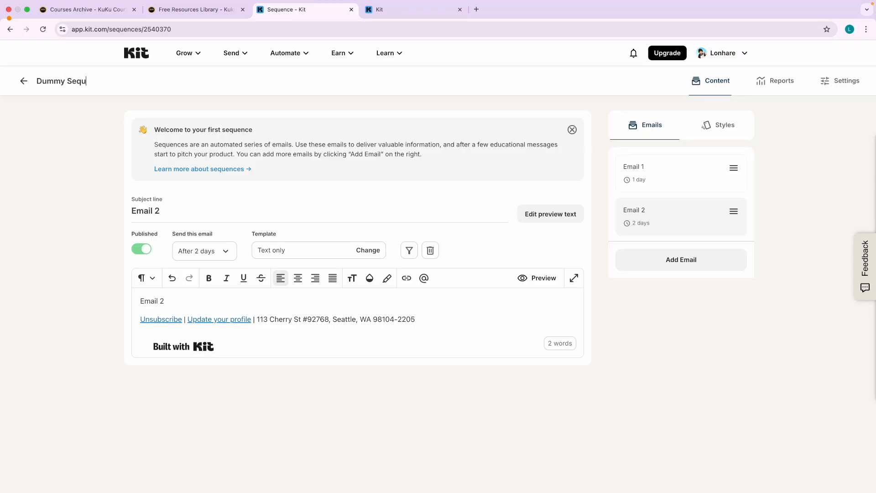
pyautogui.write(' Sequences')
pyautogui.press('Return')
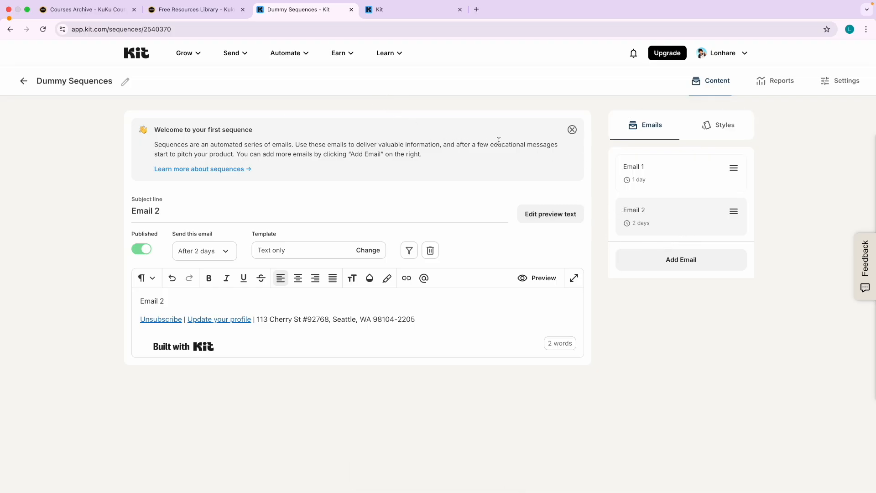
# Review the Dummy Sequences reports showing 0 sends for both emails, then return to the dashboard.
pyautogui.click(785, 82)
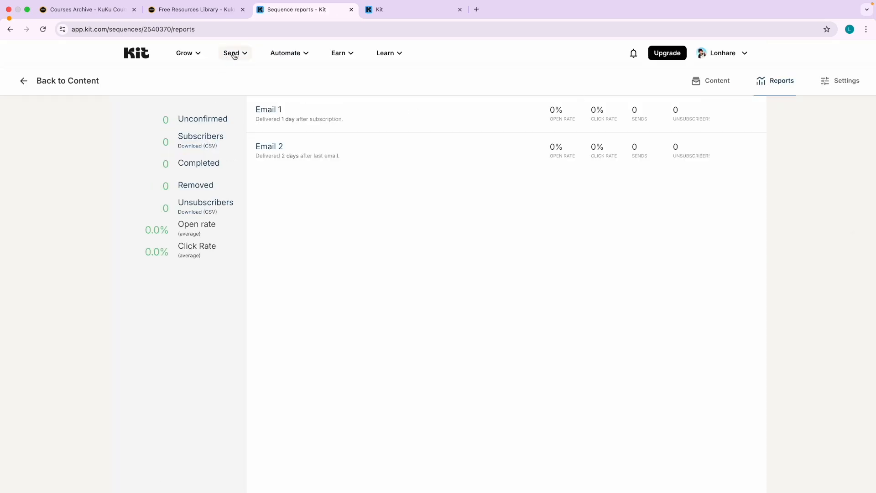
pyautogui.click(234, 54)
pyautogui.click(280, 137)
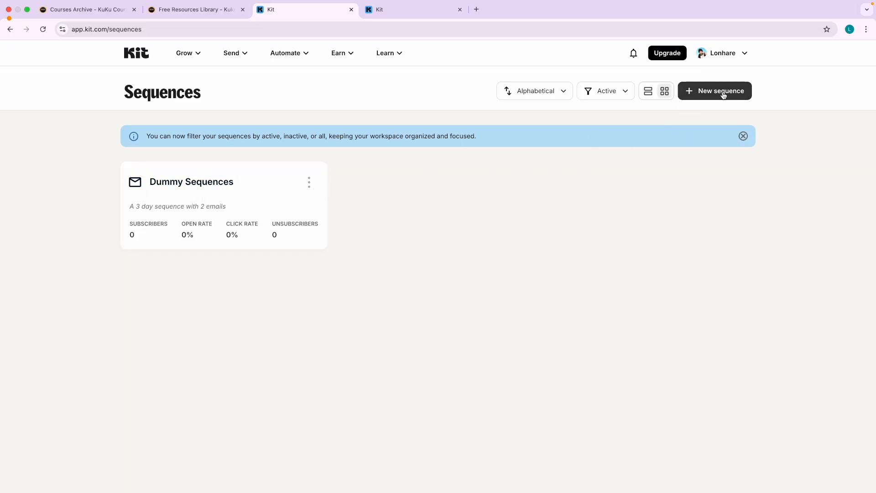
pyautogui.click(201, 183)
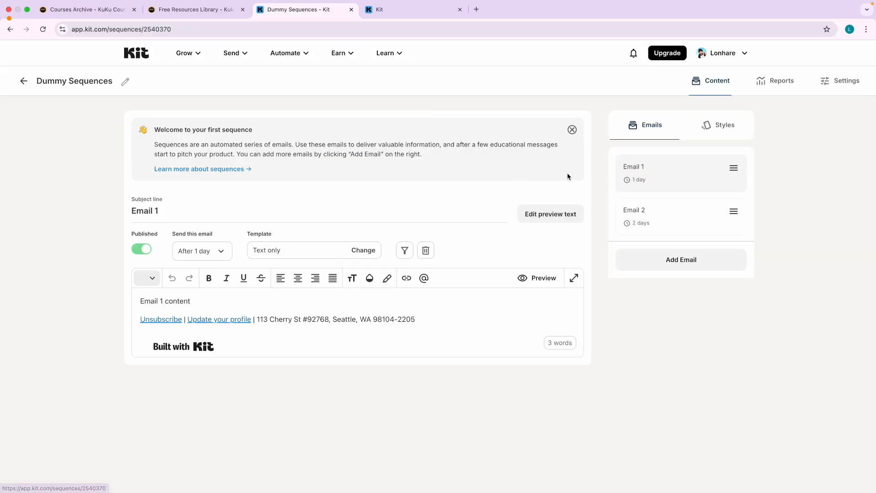
pyautogui.click(774, 91)
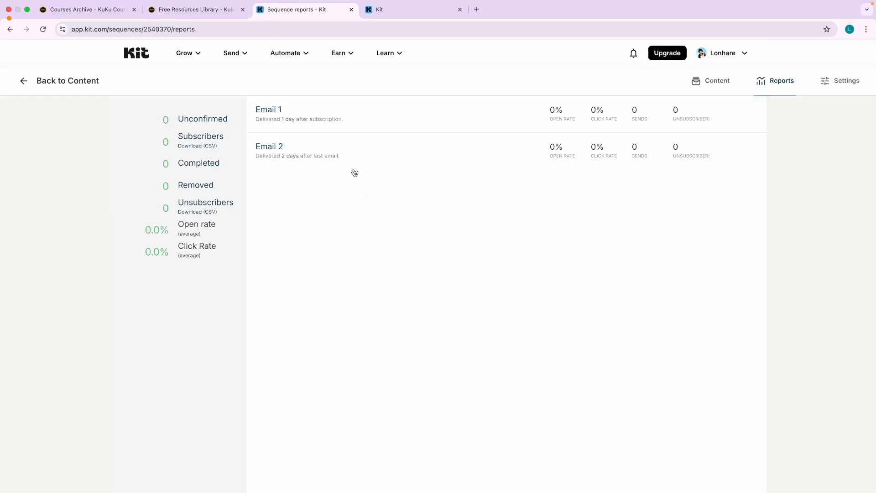
pyautogui.scroll(3, 391, 127)
pyautogui.hscroll(2, 391, 127)
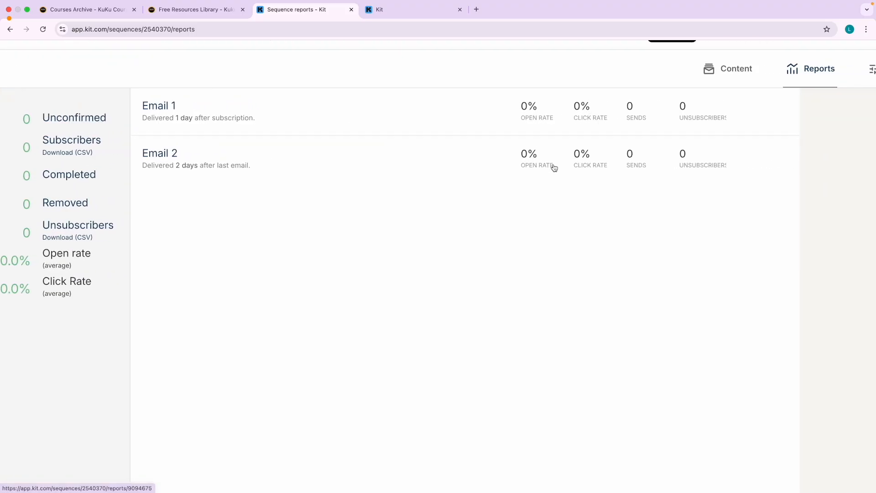
pyautogui.scroll(-3, 554, 168)
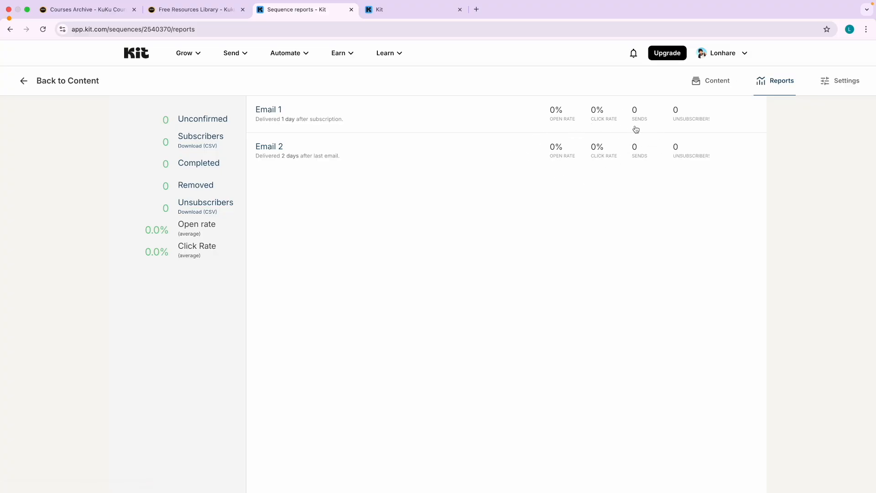
pyautogui.click(145, 57)
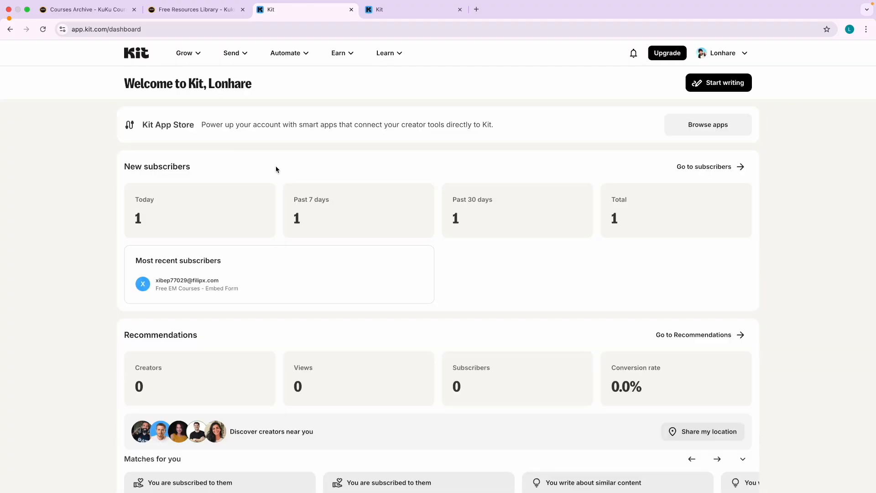
pyautogui.click(241, 53)
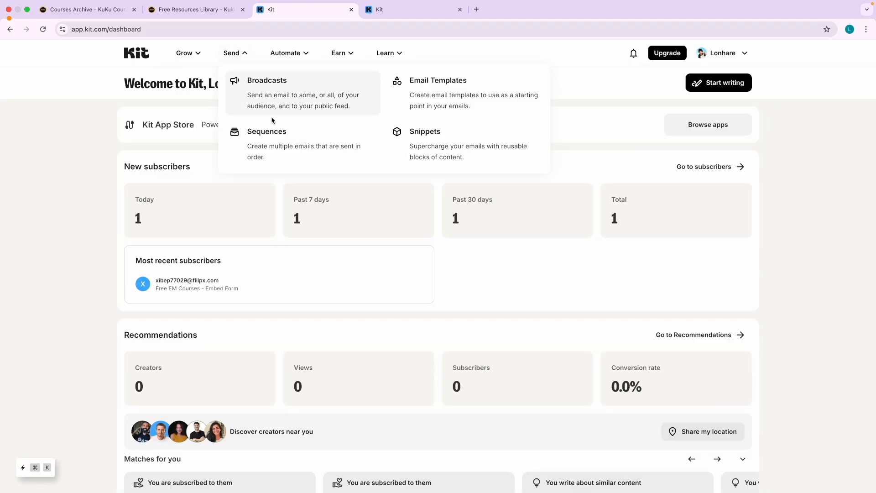
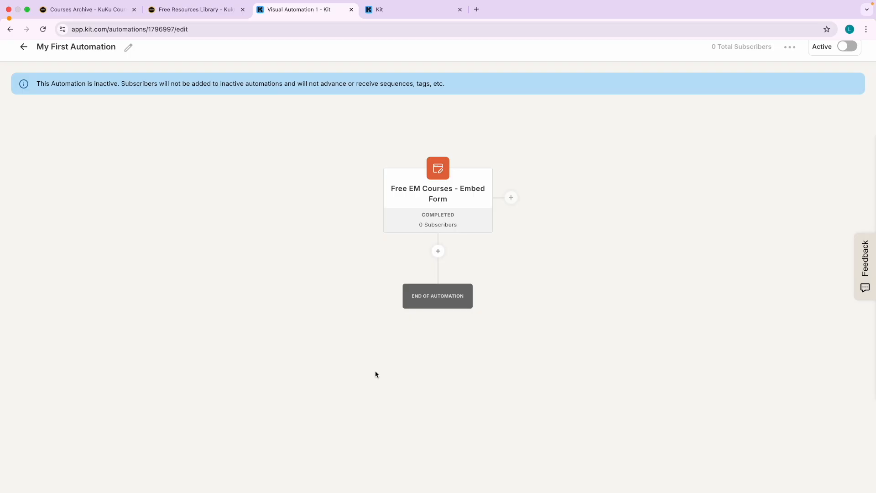
# Add a 2-day delay step after the form trigger.
pyautogui.click(438, 251)
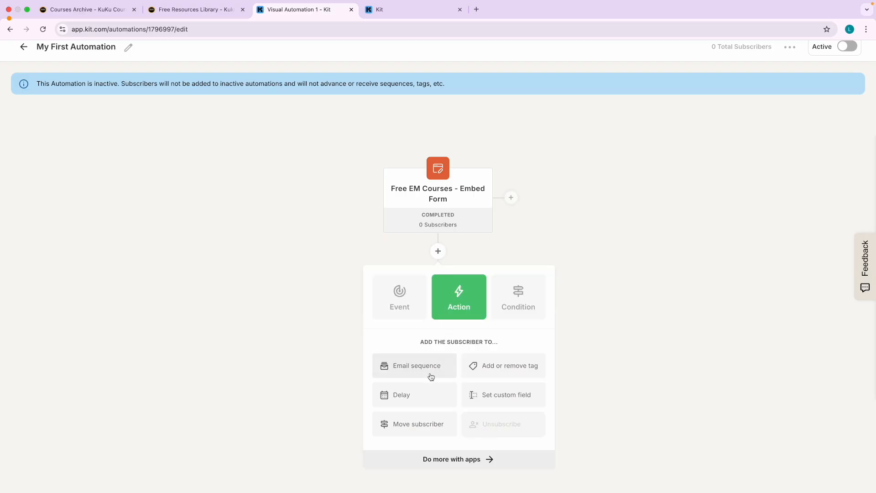
pyautogui.click(400, 395)
pyautogui.click(418, 375)
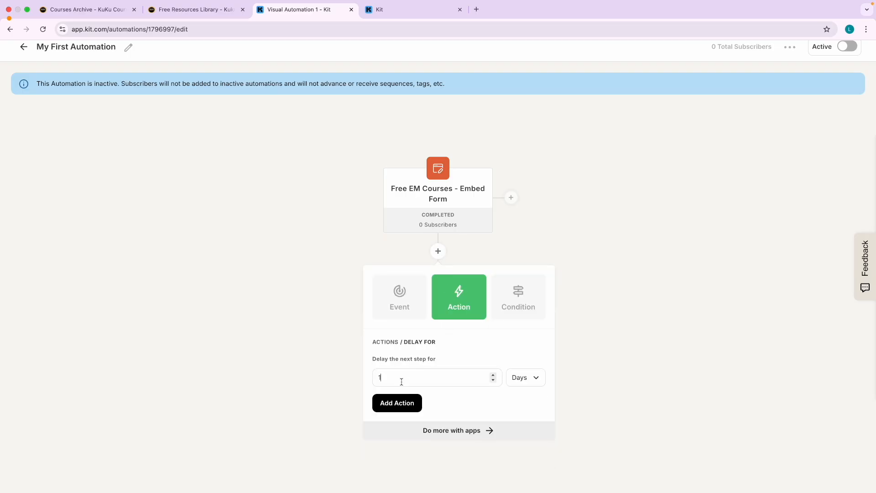
pyautogui.click(403, 404)
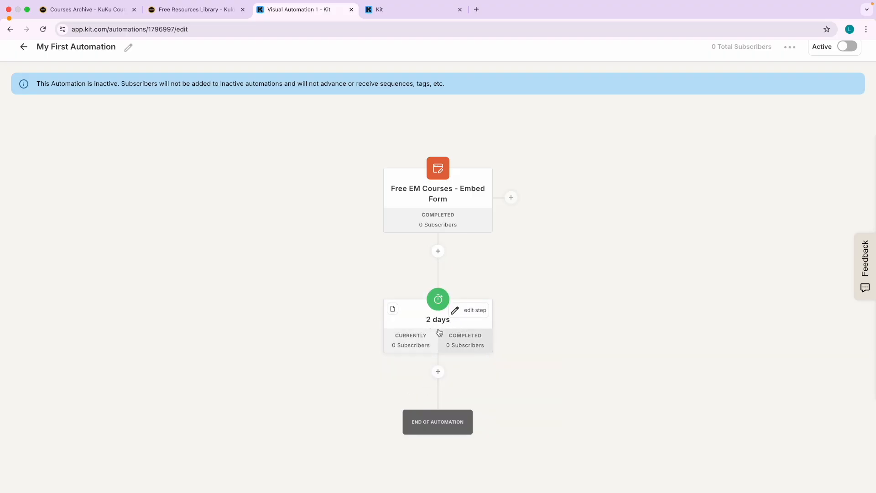
# Check Dummy Sequences in the Sequences list in the other Kit tab, then return to the automation.
pyautogui.moveTo(429, 327)
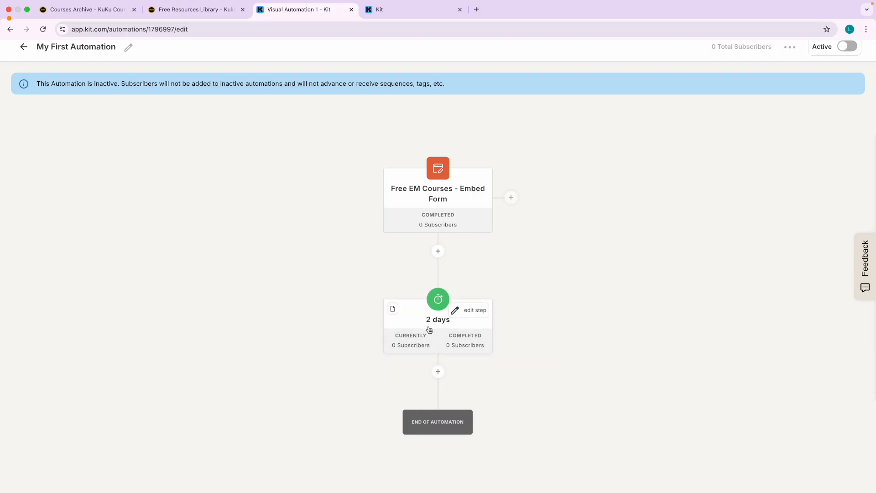
pyautogui.scroll(-2, 438, 347)
pyautogui.click(437, 327)
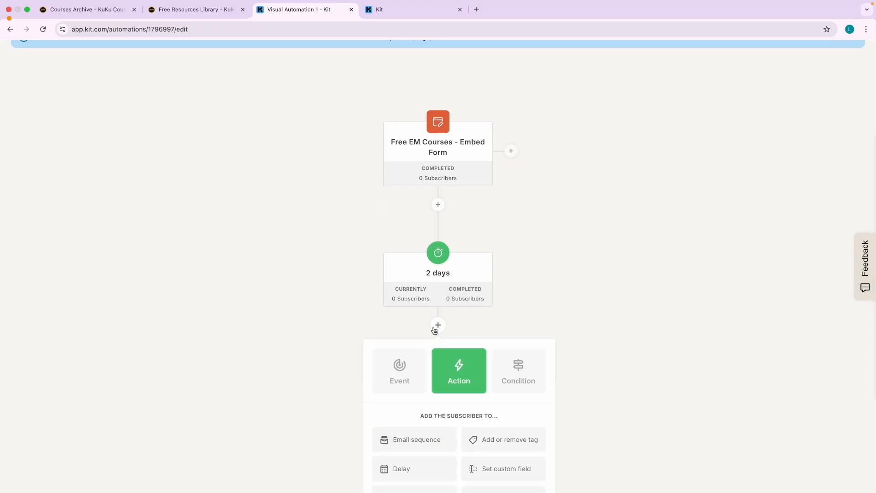
pyautogui.scroll(-2, 460, 383)
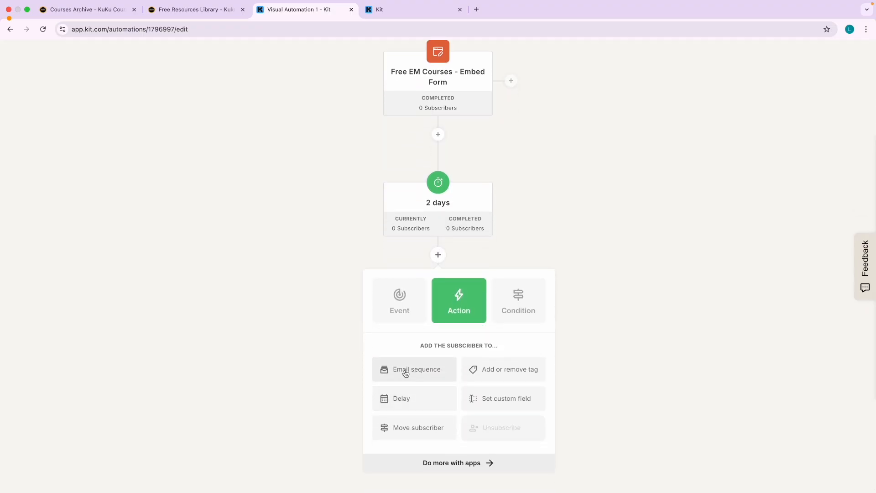
pyautogui.click(400, 9)
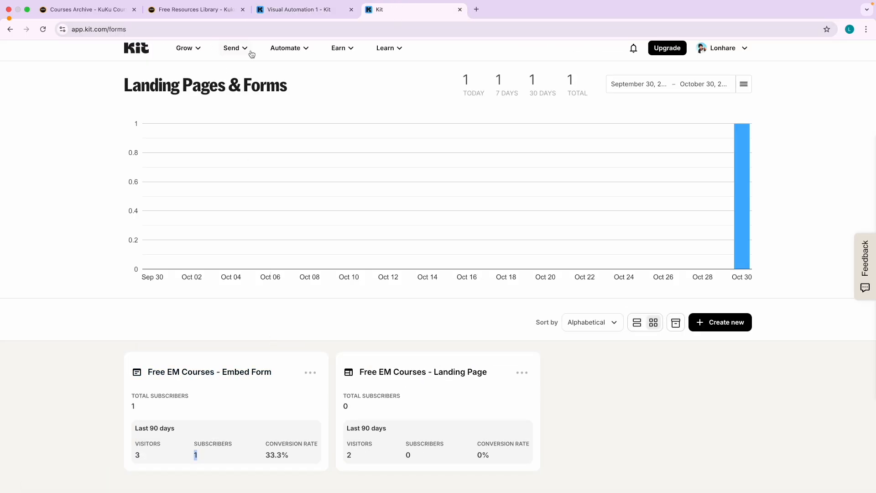
pyautogui.click(252, 55)
pyautogui.click(272, 136)
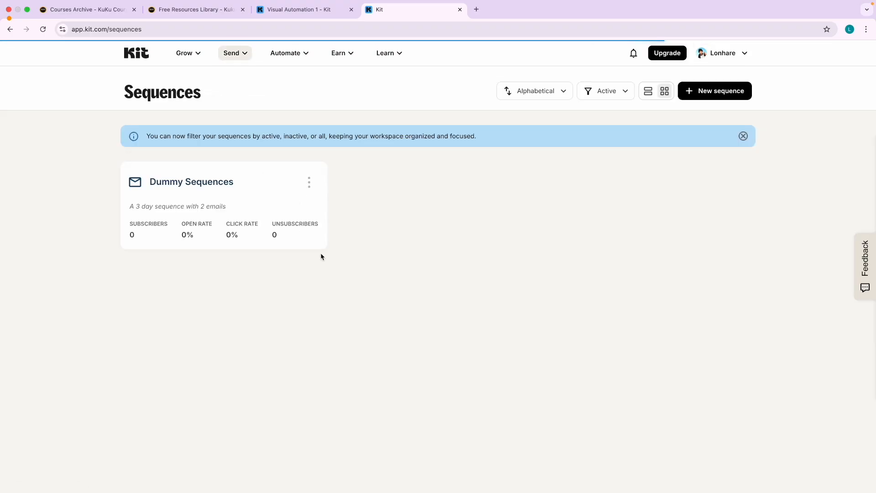
pyautogui.click(316, 14)
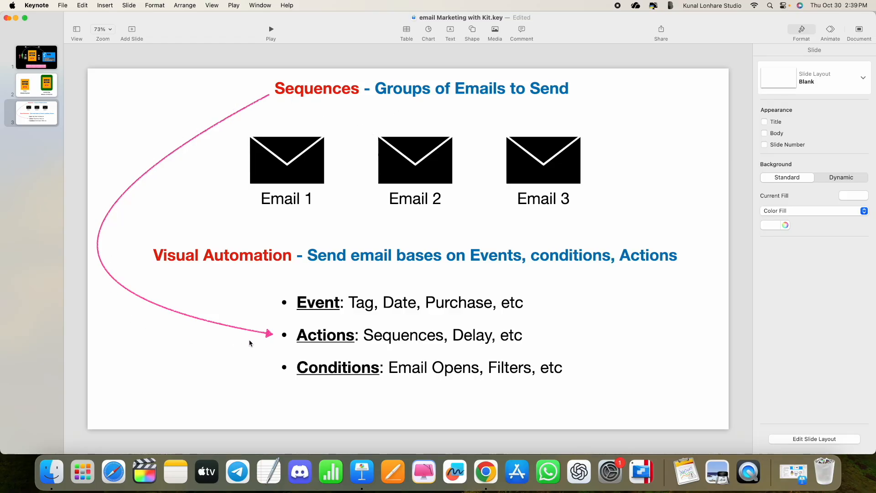
# Leave the Keynote slide for the Kit automation editor in Chrome.
pyautogui.hotkey('ctrl', 'Right')
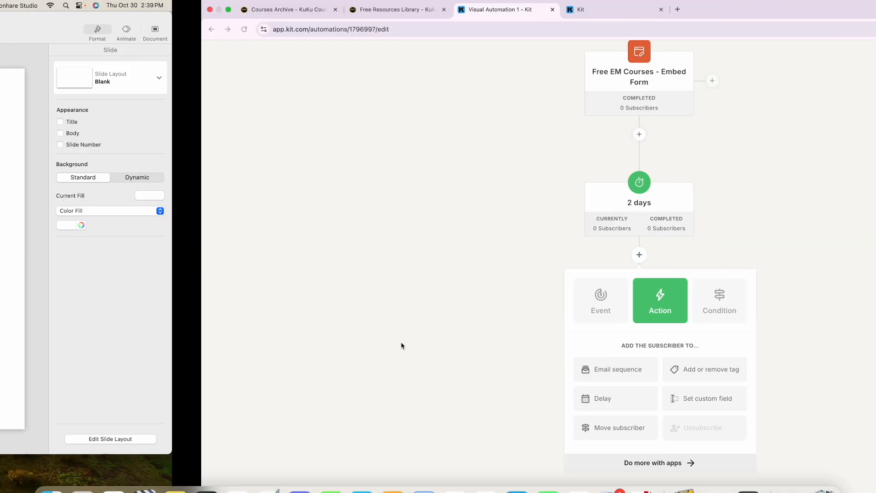
# Add an Email sequence action after the 2-day delay that subscribes people to Dummy Sequences.
pyautogui.click(415, 378)
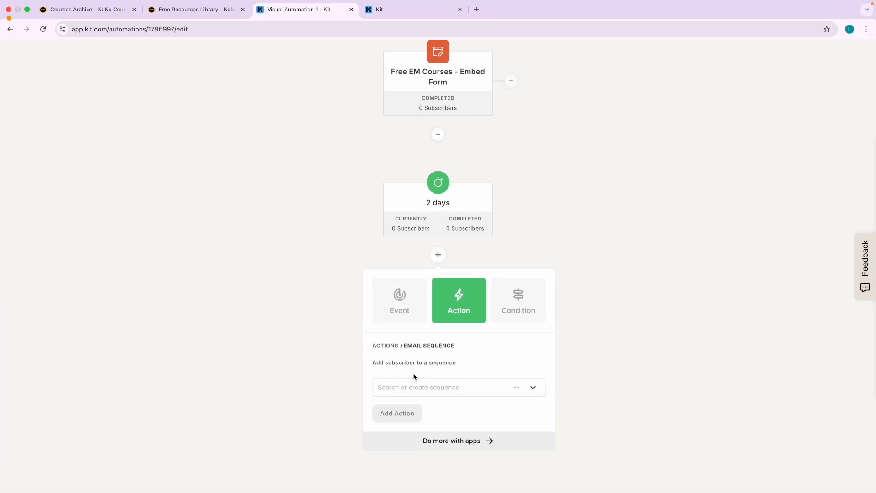
pyautogui.click(446, 391)
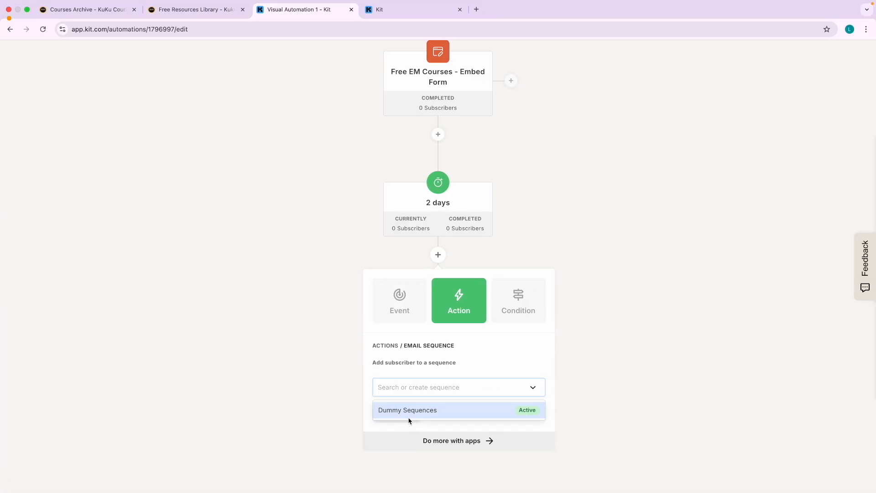
pyautogui.click(442, 415)
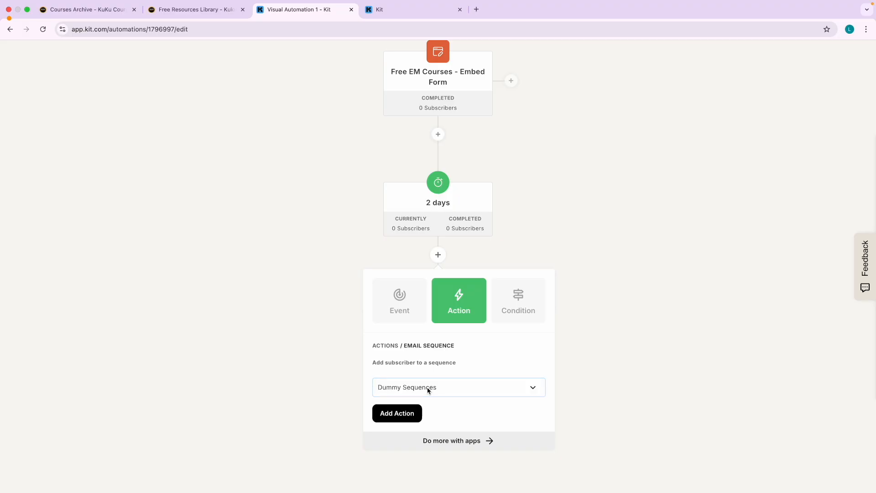
pyautogui.click(404, 417)
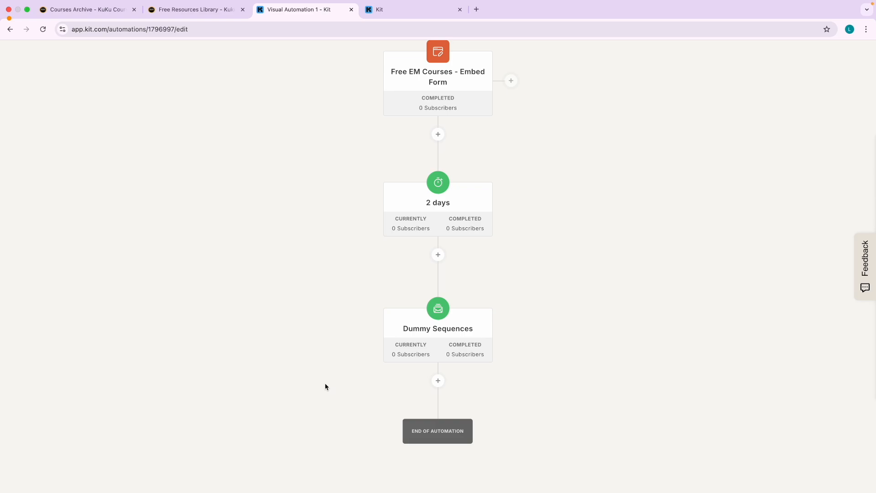
pyautogui.scroll(3, 556, 342)
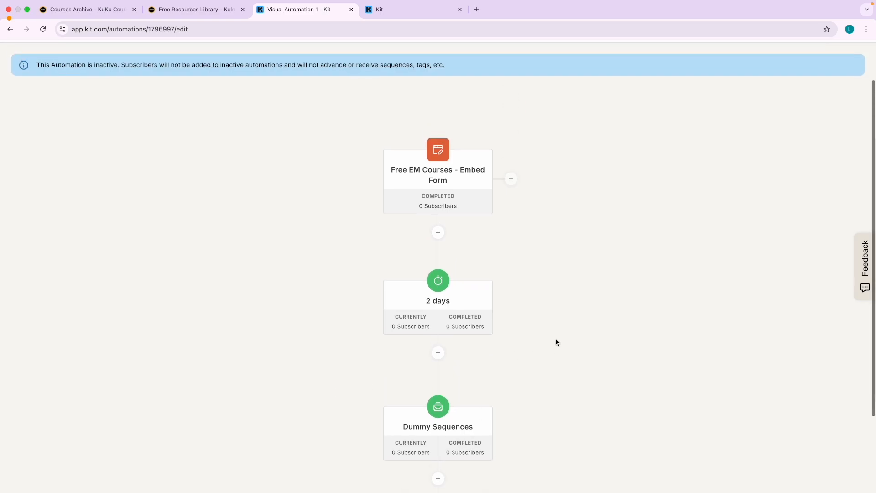
pyautogui.scroll(-2, 556, 342)
pyautogui.hotkey('ctrl', 'alt', 'a')
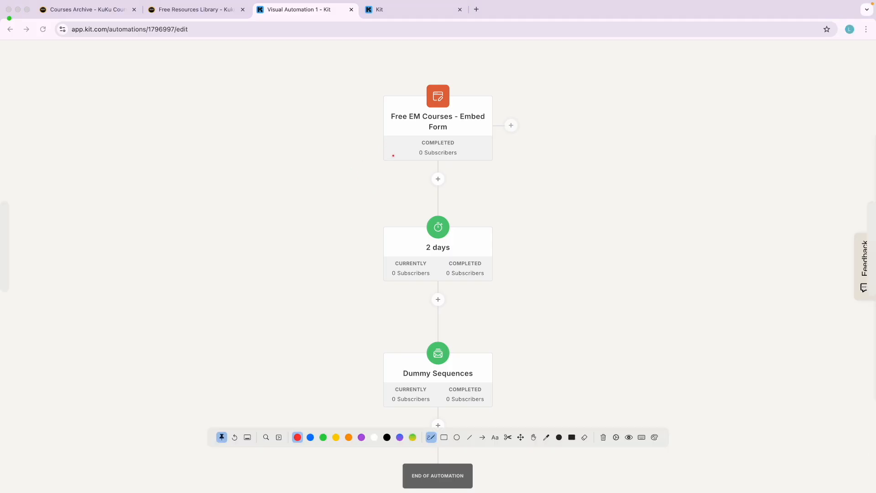
pyautogui.moveTo(433, 87)
pyautogui.mouseDown()
pyautogui.moveTo(567, 196)
pyautogui.moveTo(427, 101)
pyautogui.mouseUp()
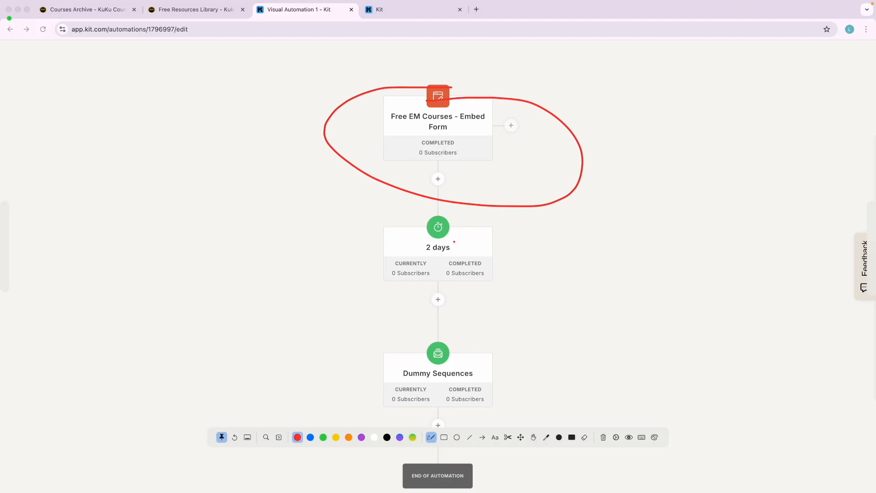
pyautogui.moveTo(445, 212)
pyautogui.mouseDown()
pyautogui.moveTo(399, 209)
pyautogui.moveTo(495, 270)
pyautogui.moveTo(446, 212)
pyautogui.mouseUp()
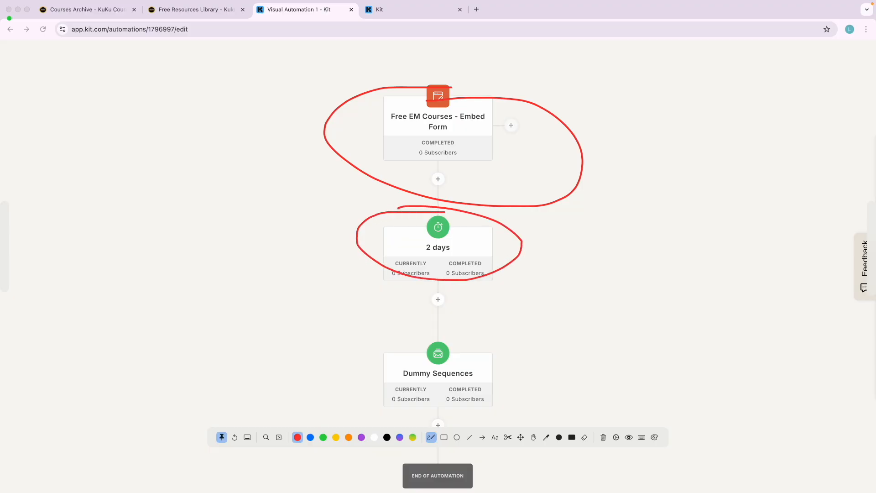
pyautogui.moveTo(446, 342)
pyautogui.mouseDown()
pyautogui.moveTo(370, 387)
pyautogui.moveTo(493, 370)
pyautogui.moveTo(439, 353)
pyautogui.mouseUp()
pyautogui.press('Escape')
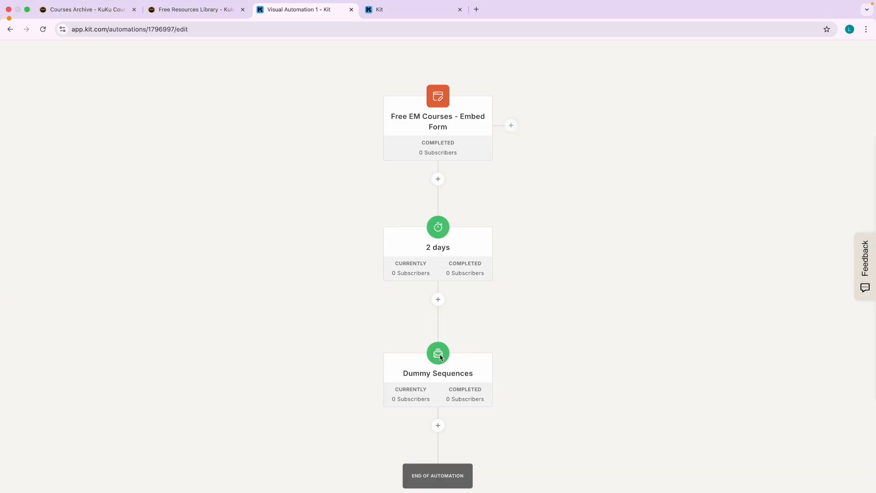
pyautogui.scroll(-2, 361, 379)
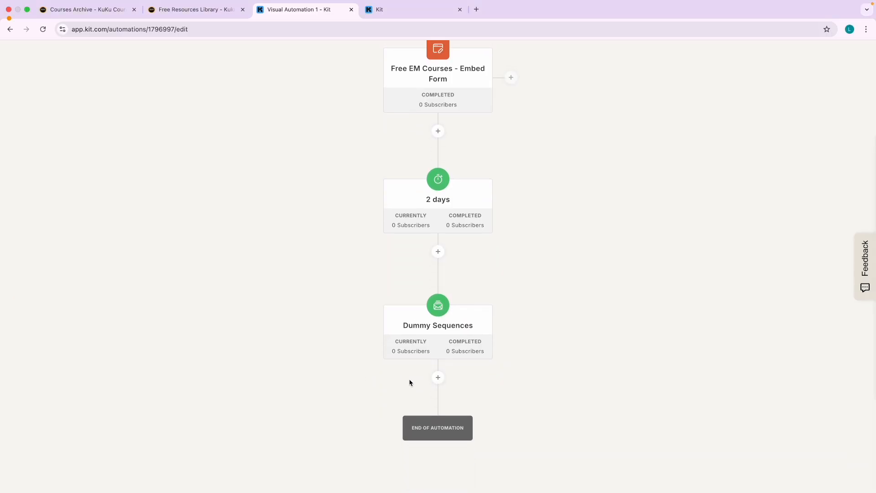
# Browse the add-step options for moving subscribers and tagging without adding any step.
pyautogui.click(438, 252)
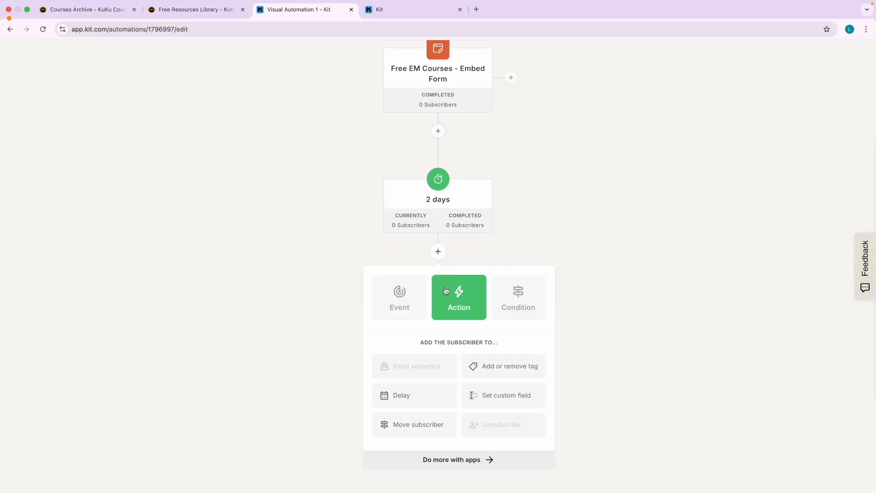
pyautogui.click(260, 343)
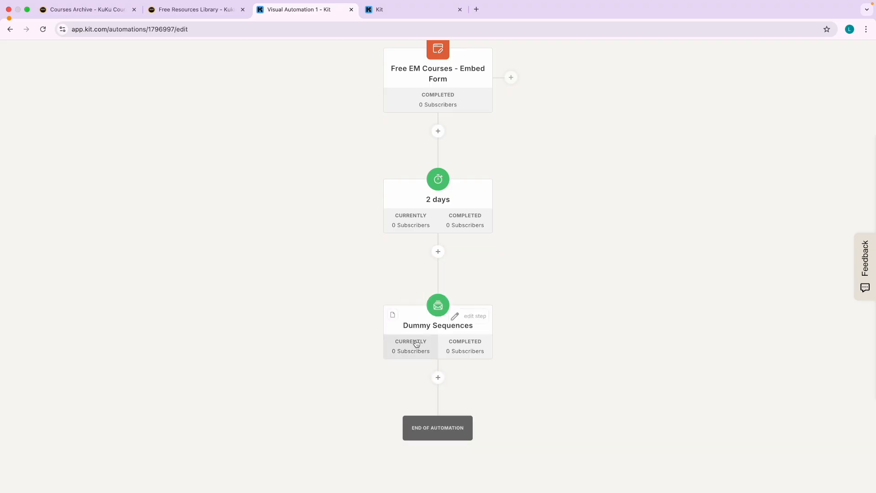
pyautogui.click(438, 377)
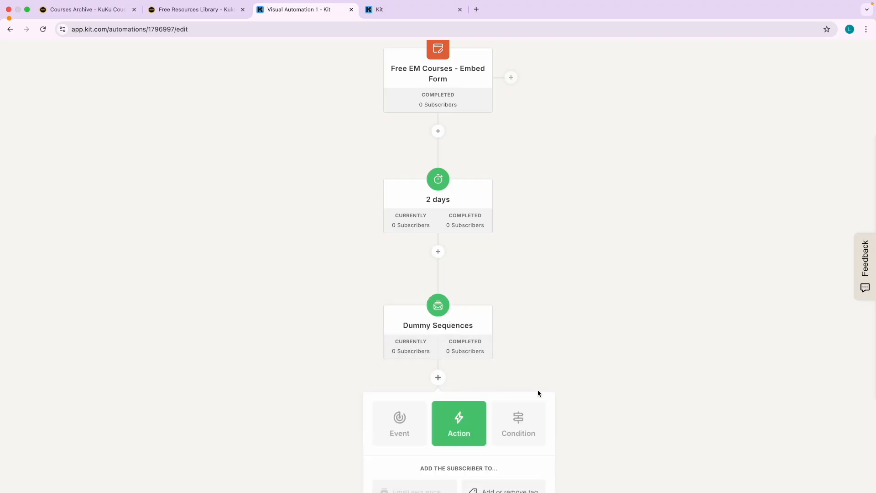
pyautogui.click(428, 449)
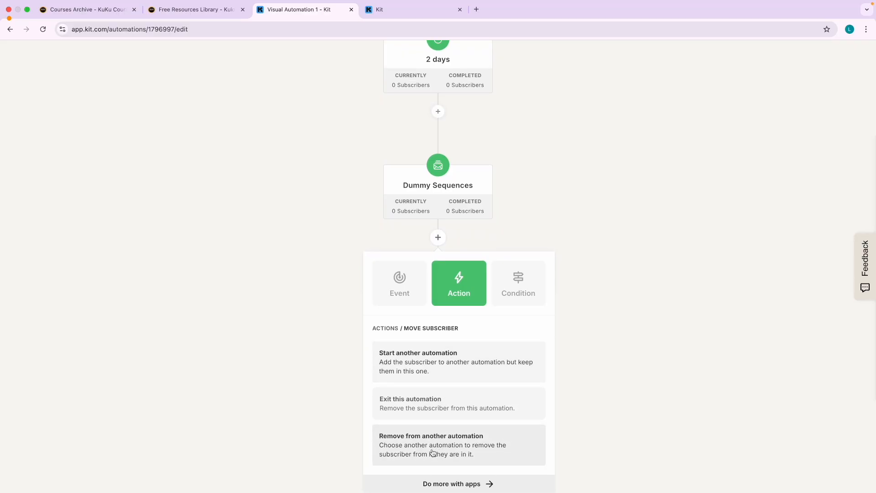
pyautogui.click(593, 392)
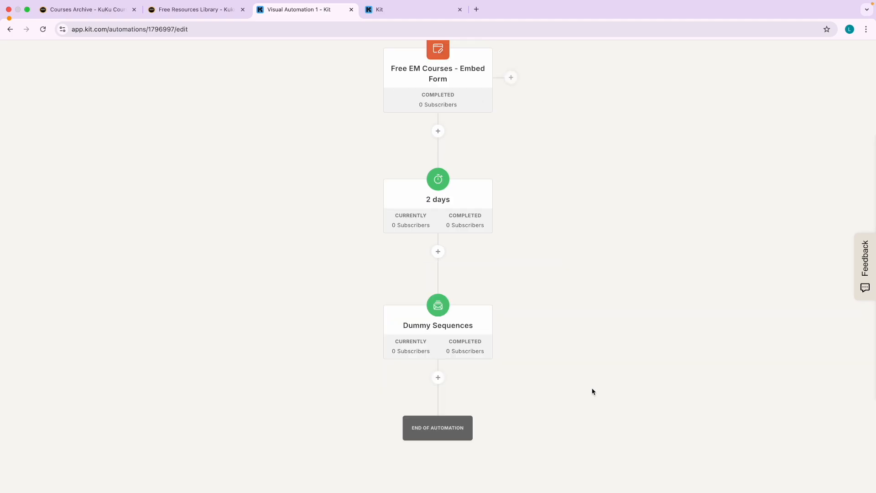
pyautogui.click(438, 378)
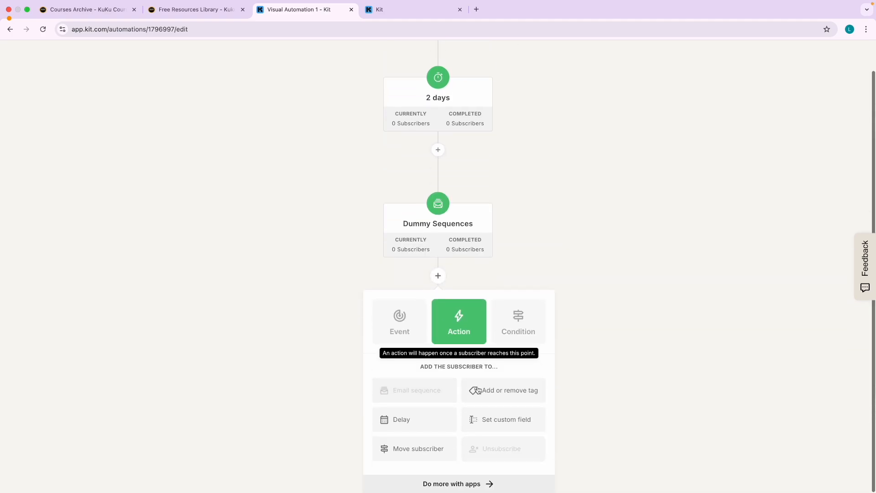
pyautogui.click(501, 393)
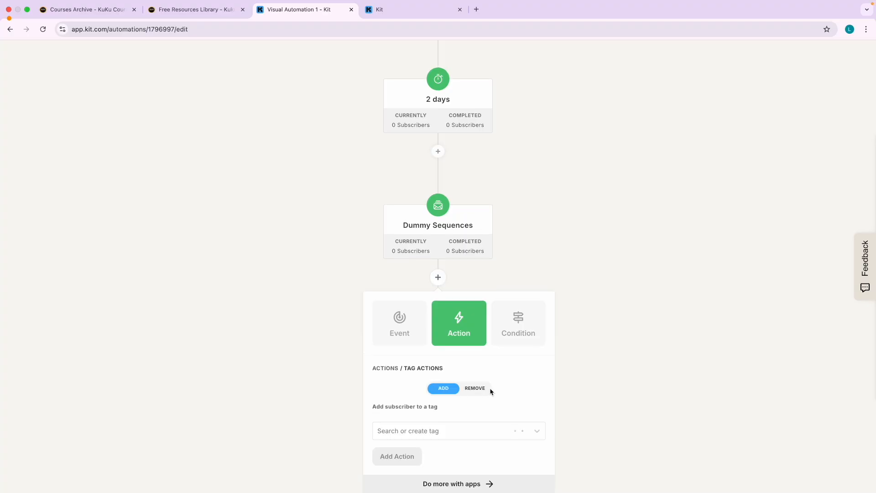
pyautogui.click(652, 351)
# Scroll through the form trigger, 2-day delay and Dummy Sequences steps, glancing at the Sequences tab.
pyautogui.scroll(5, 327, 305)
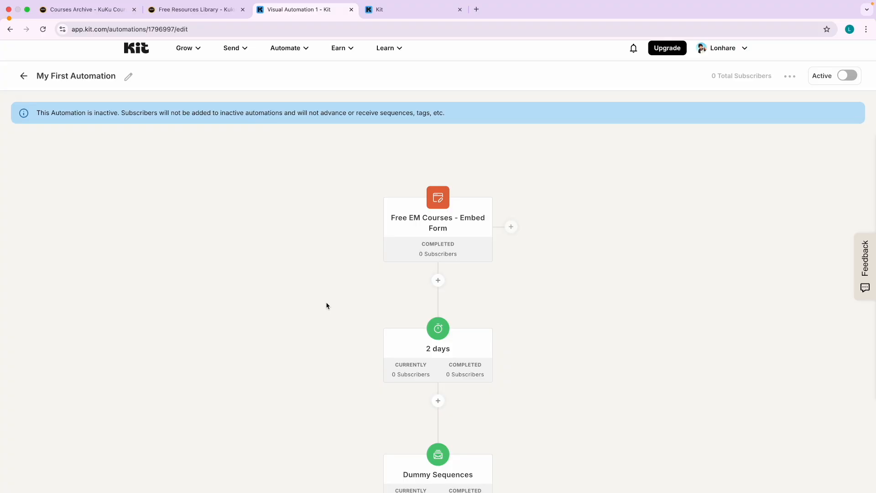
pyautogui.scroll(-3, 422, 329)
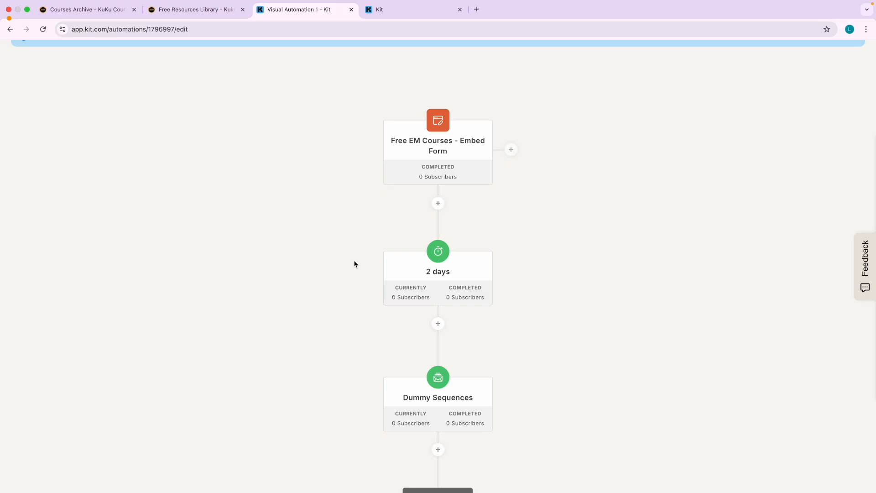
pyautogui.click(395, 11)
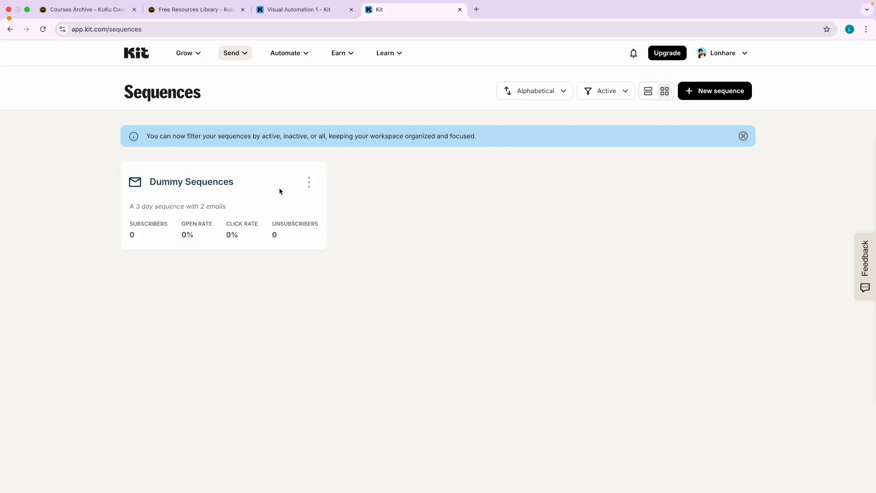
pyautogui.click(310, 10)
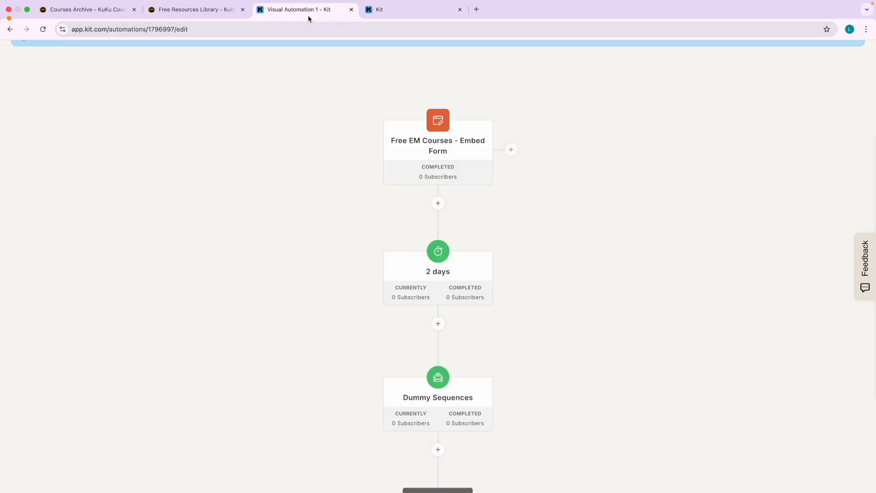
pyautogui.scroll(-3, 368, 287)
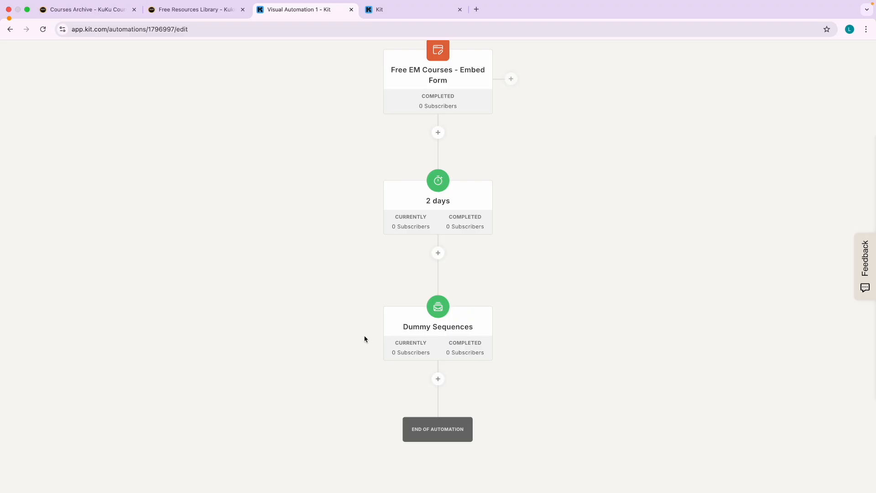
pyautogui.scroll(5, 353, 323)
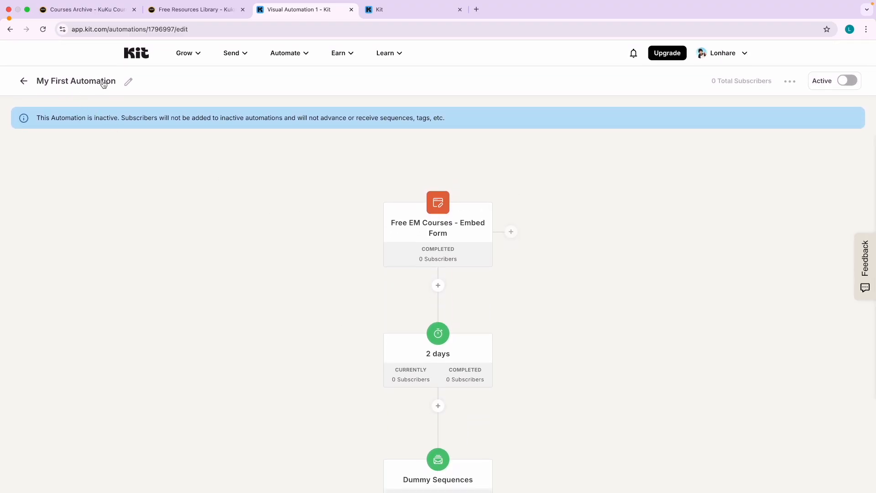
# Switch My First Automation to Active and confirm the activation.
pyautogui.click(850, 80)
pyautogui.click(567, 321)
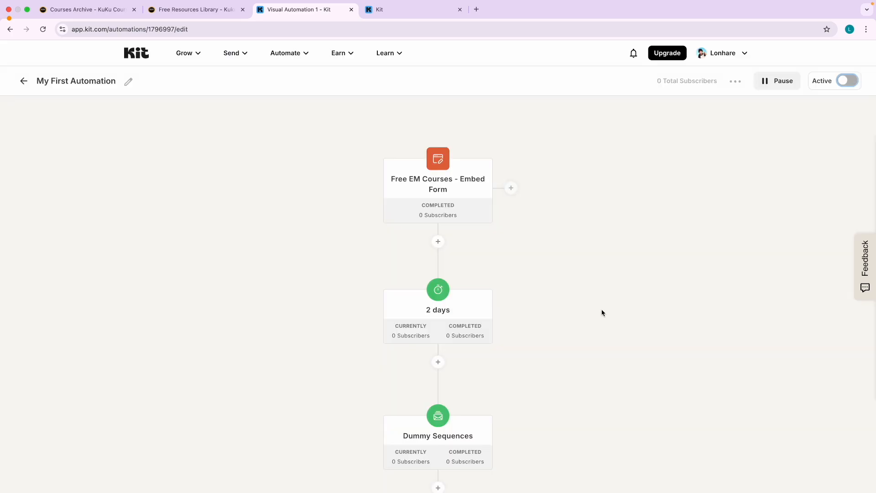
pyautogui.click(713, 238)
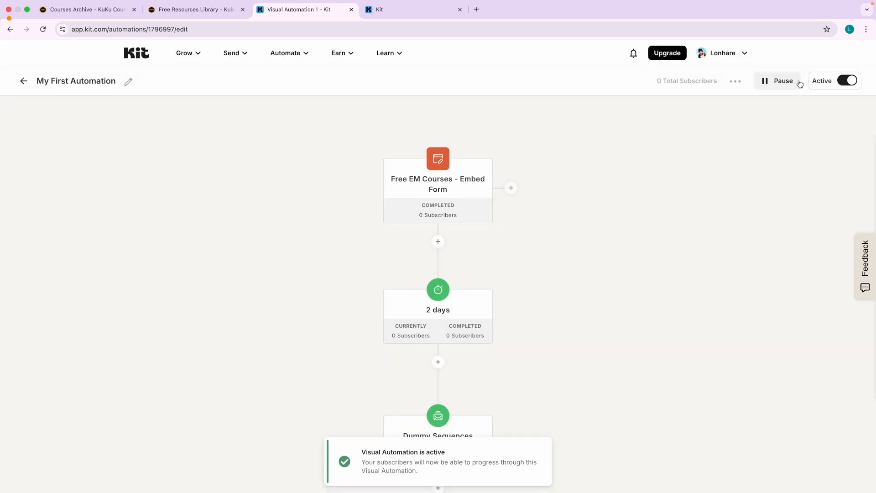
# Go to the Visual Automations list from the Automate menu.
pyautogui.click(735, 81)
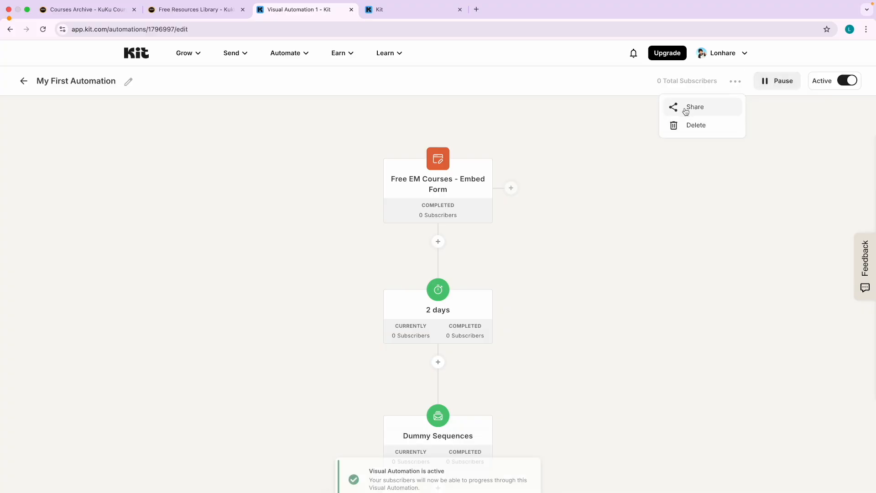
pyautogui.click(631, 182)
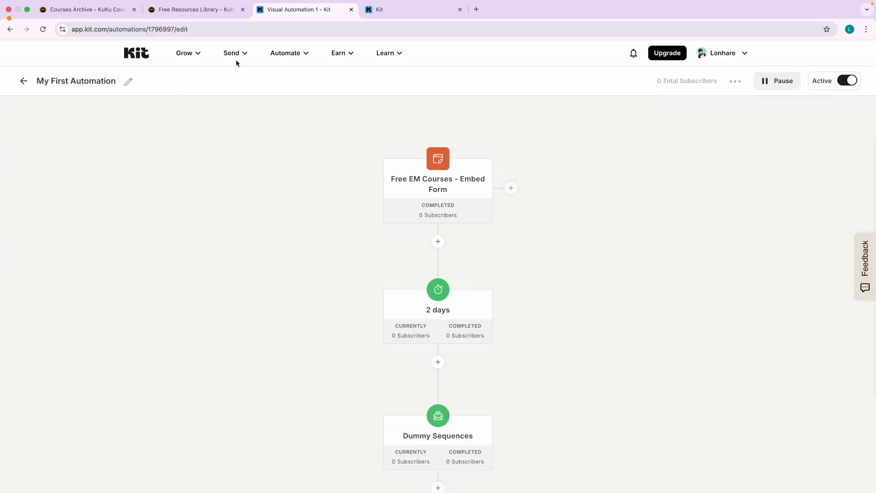
pyautogui.click(290, 53)
pyautogui.click(328, 89)
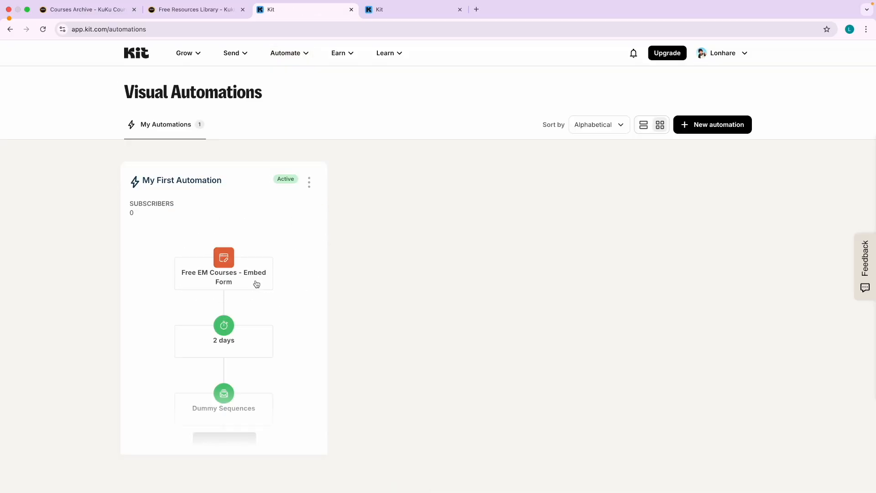
pyautogui.hotkey('ctrl', 'Left')
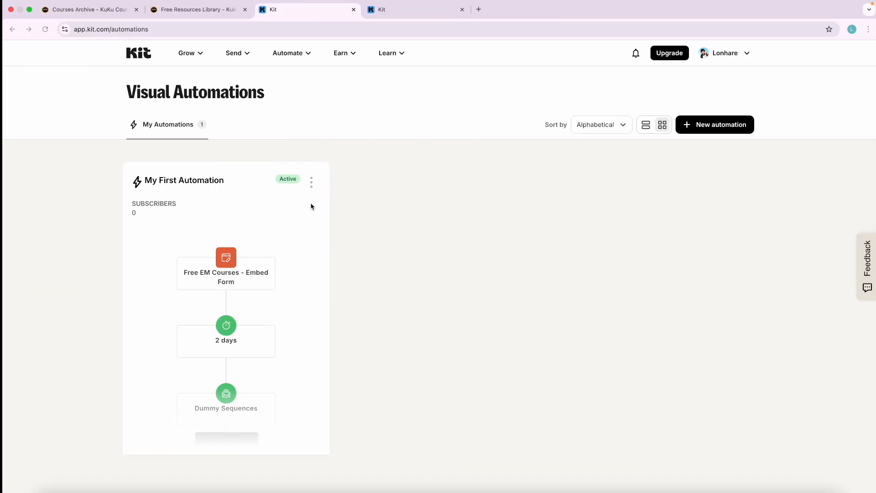
pyautogui.click(233, 53)
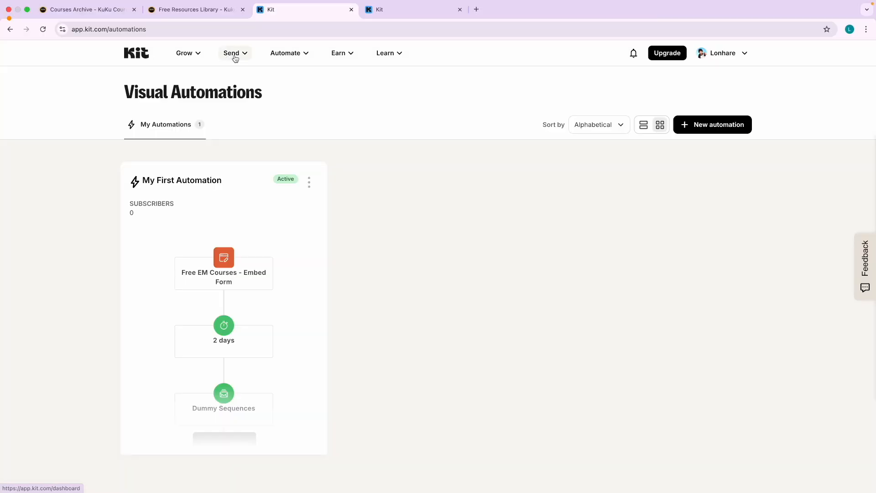
pyautogui.moveTo(233, 54)
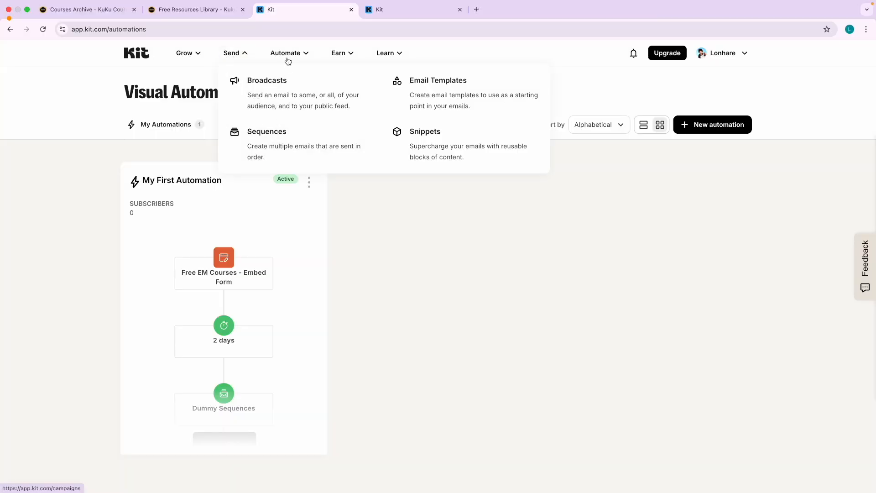
pyautogui.moveTo(287, 59)
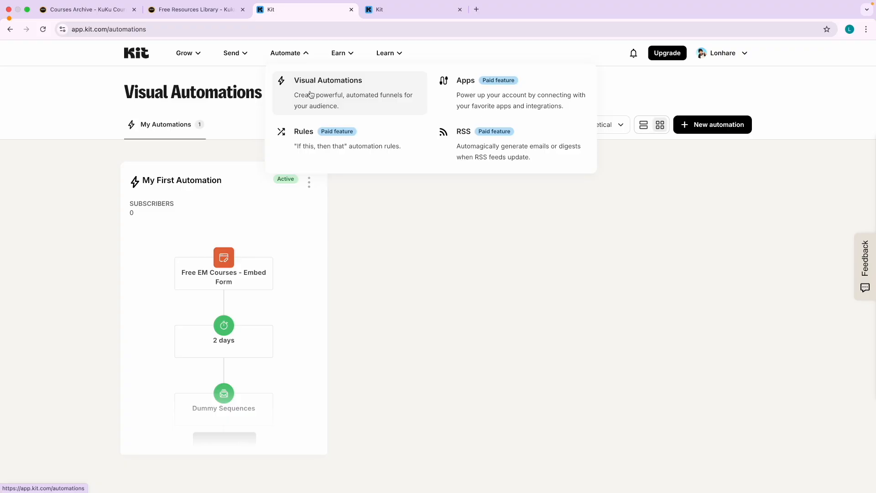
# Open the Domains section of the account settings.
pyautogui.click(137, 54)
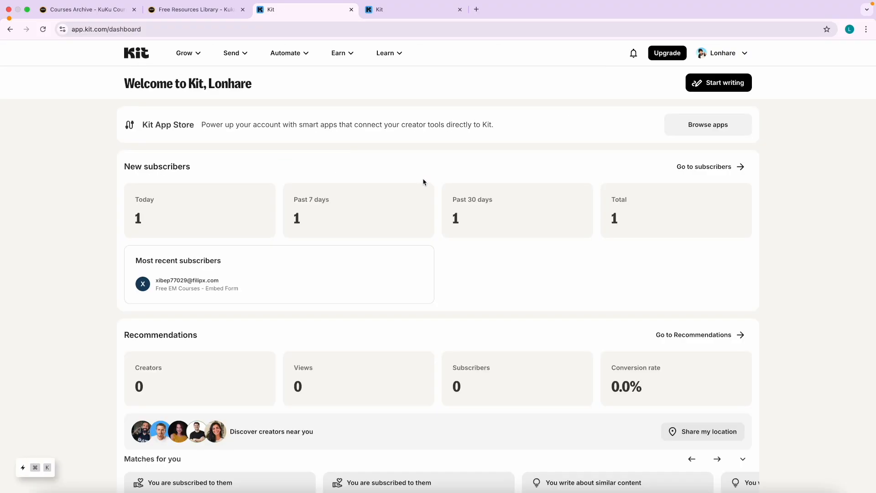
pyautogui.click(195, 54)
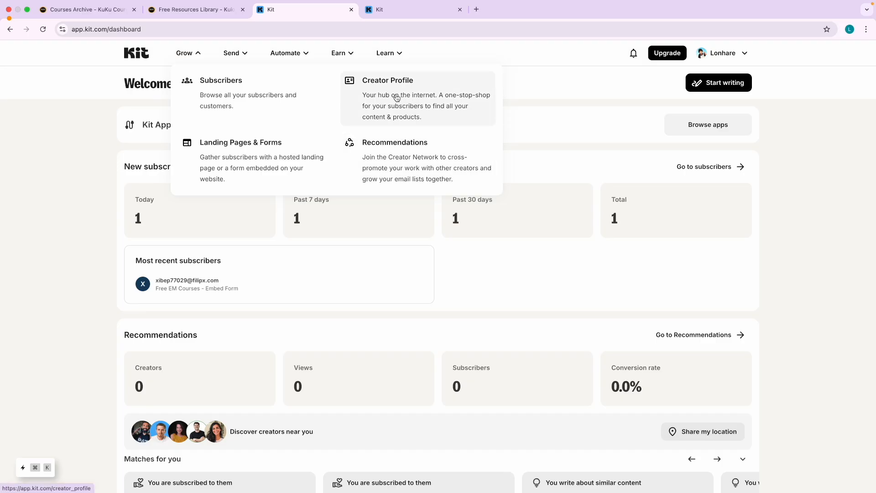
pyautogui.click(725, 54)
pyautogui.click(733, 81)
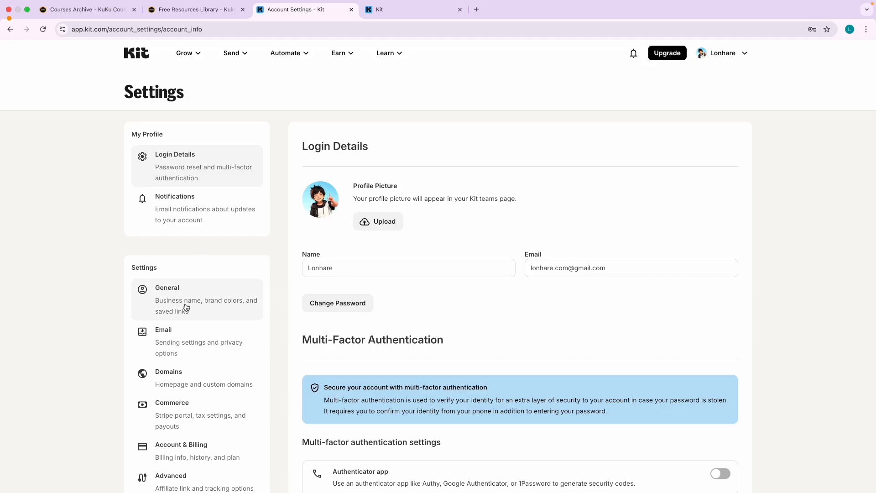
pyautogui.click(182, 298)
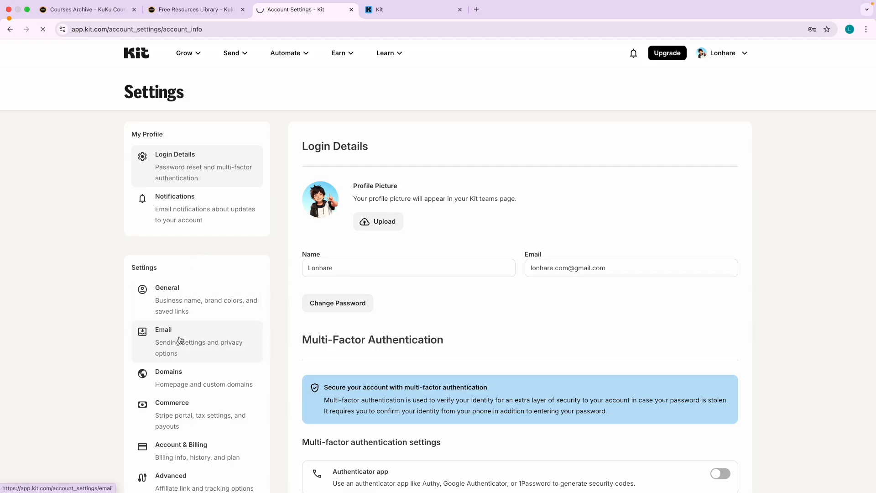
pyautogui.click(171, 387)
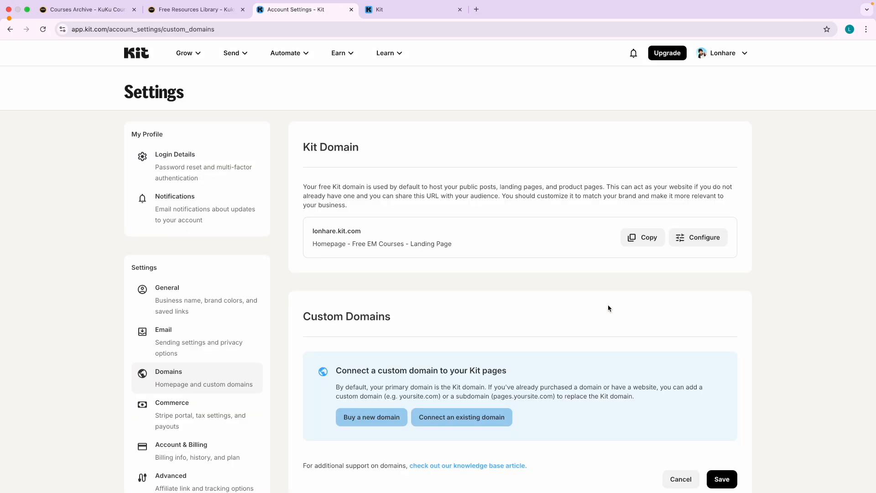
pyautogui.scroll(-2, 620, 301)
# Make Creator Profile the kit.com domain homepage, save, and copy the domain address.
pyautogui.click(698, 175)
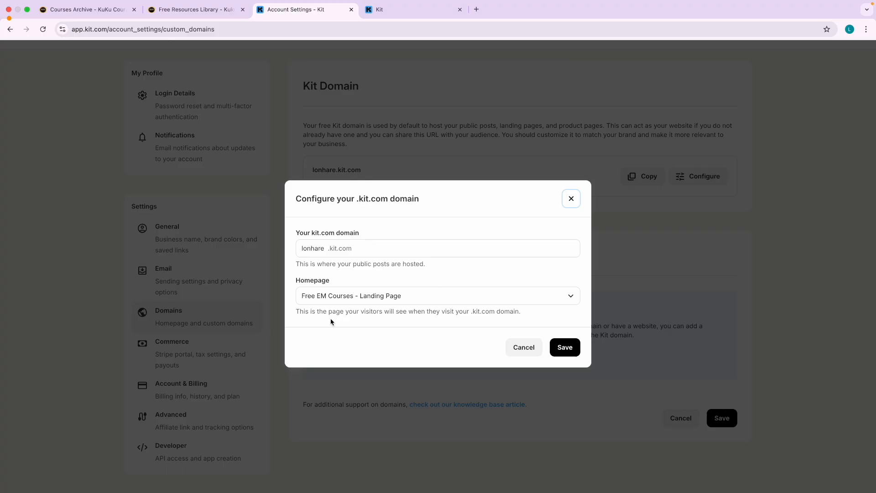
pyautogui.click(337, 293)
pyautogui.click(332, 319)
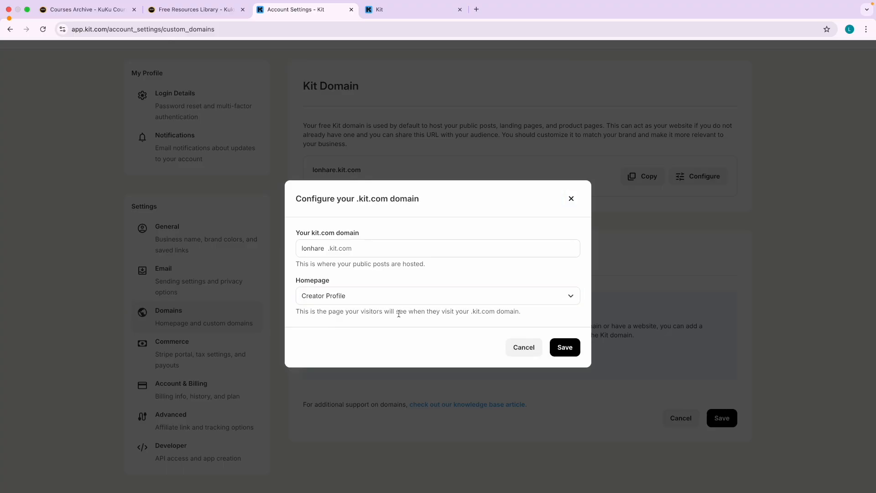
pyautogui.click(564, 347)
pyautogui.click(647, 173)
pyautogui.click(420, 13)
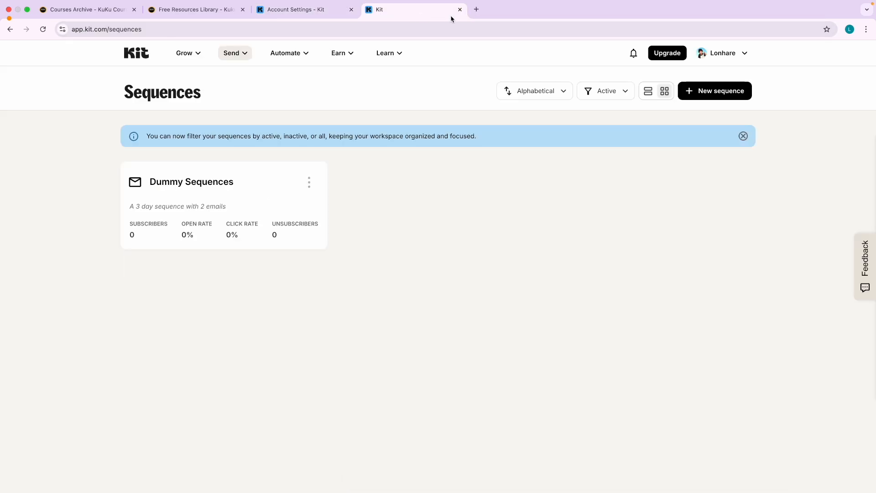
# Load the copied kit.com domain in a new tab to view the live creator profile.
pyautogui.click(474, 11)
pyautogui.press('super+v')
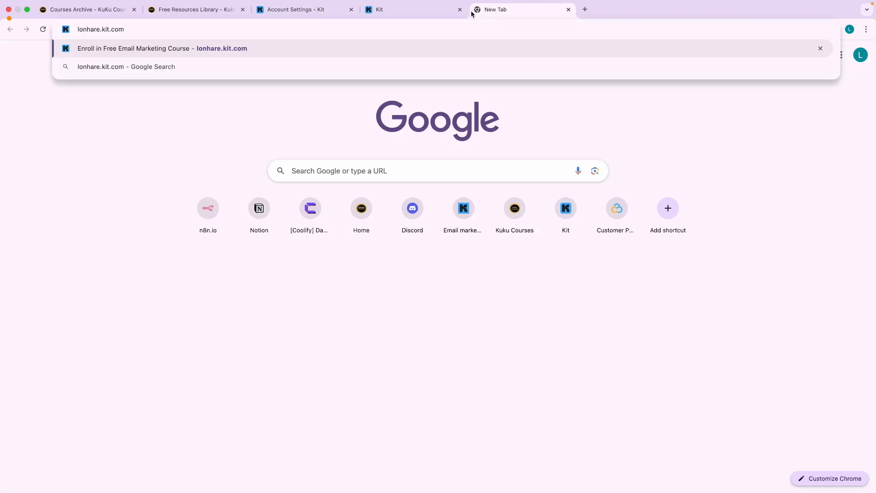
pyautogui.press('Return')
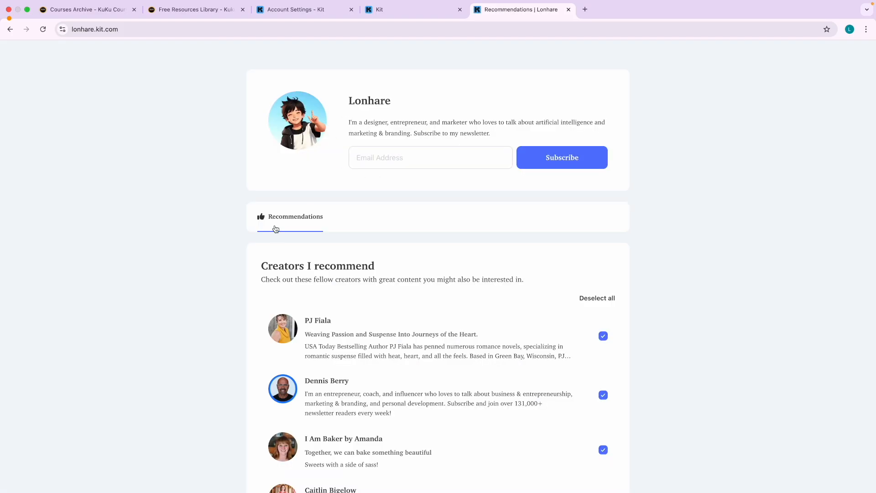
# Open the Creator Profile editor under Grow and look over the bio and sign-up email field.
pyautogui.click(294, 9)
pyautogui.scroll(3, 225, 113)
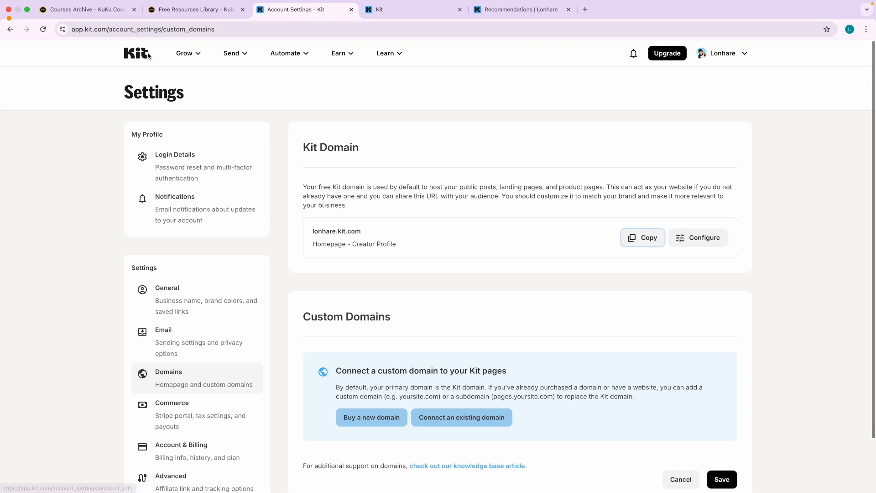
pyautogui.click(185, 53)
pyautogui.click(384, 91)
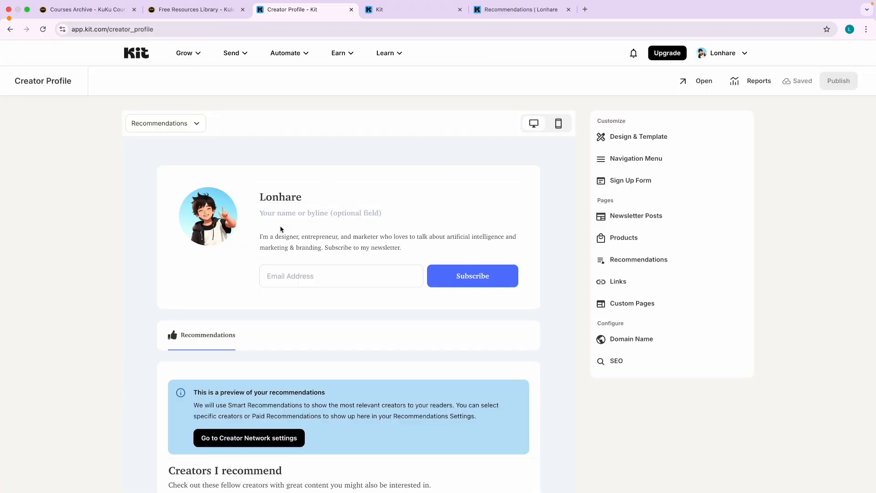
pyautogui.click(332, 236)
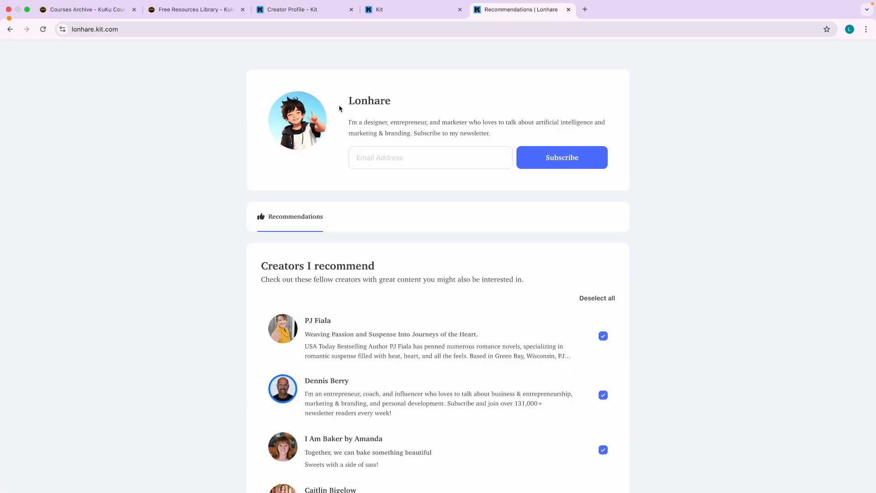
pyautogui.tripleClick(353, 122)
pyautogui.click(292, 9)
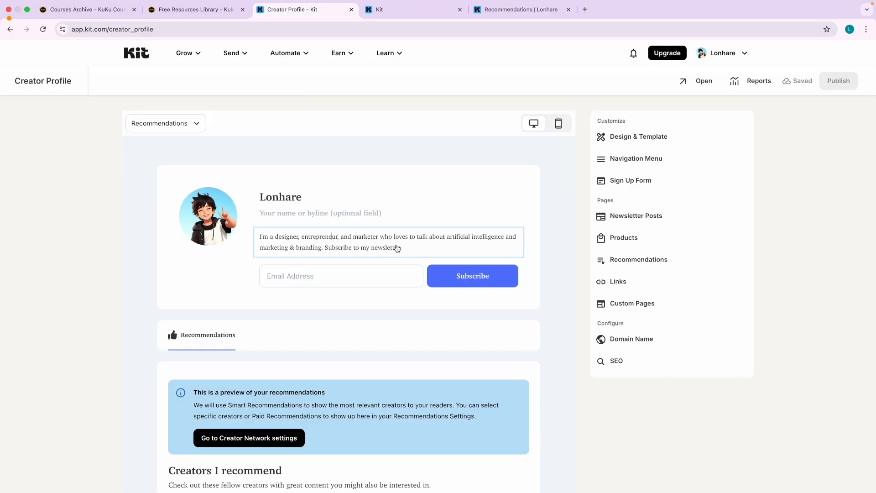
pyautogui.click(321, 277)
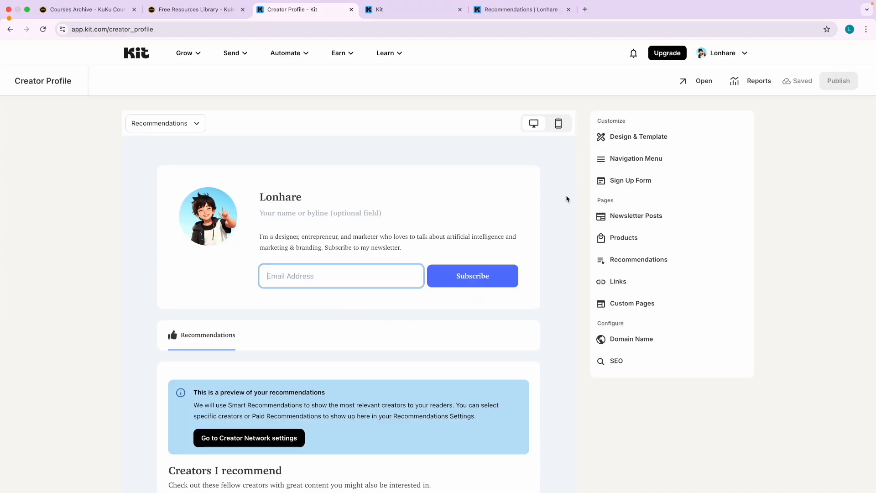
# Bring up the creator profile's Navigation Menu settings.
pyautogui.scroll(-2, 566, 199)
pyautogui.scroll(2, 564, 230)
pyautogui.click(630, 160)
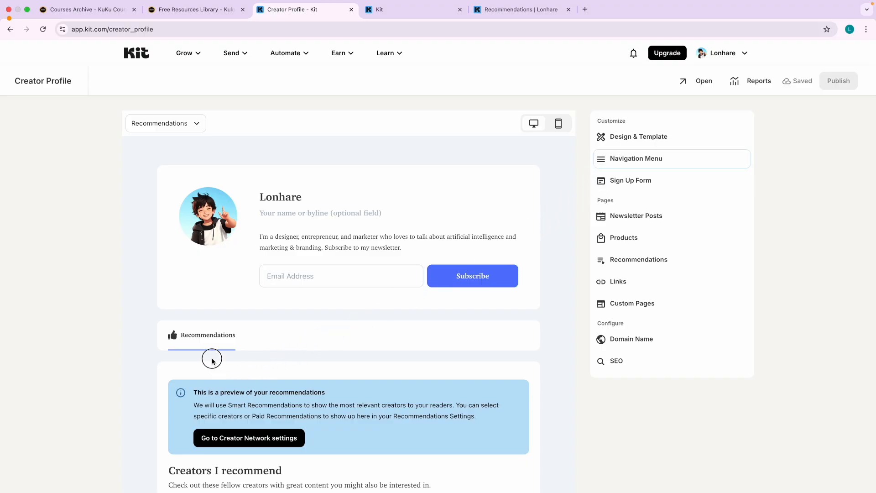
pyautogui.click(674, 159)
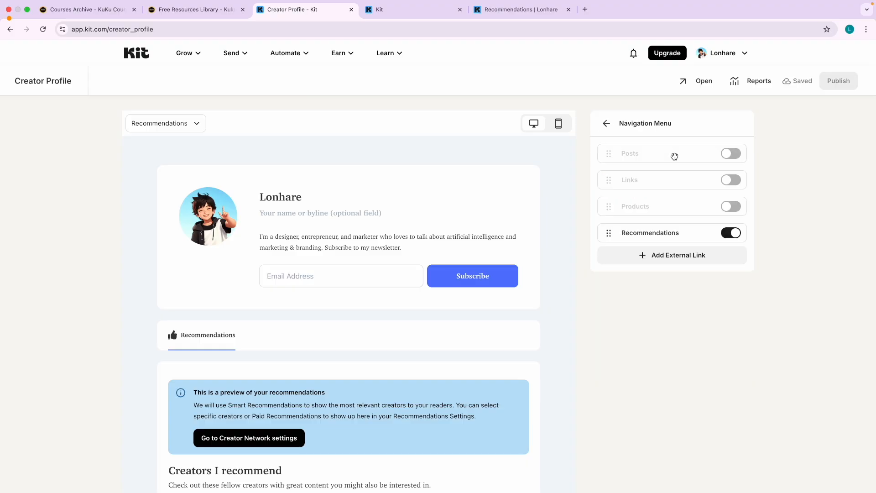
# Switch on the Links page in the profile navigation and open its settings.
pyautogui.click(730, 182)
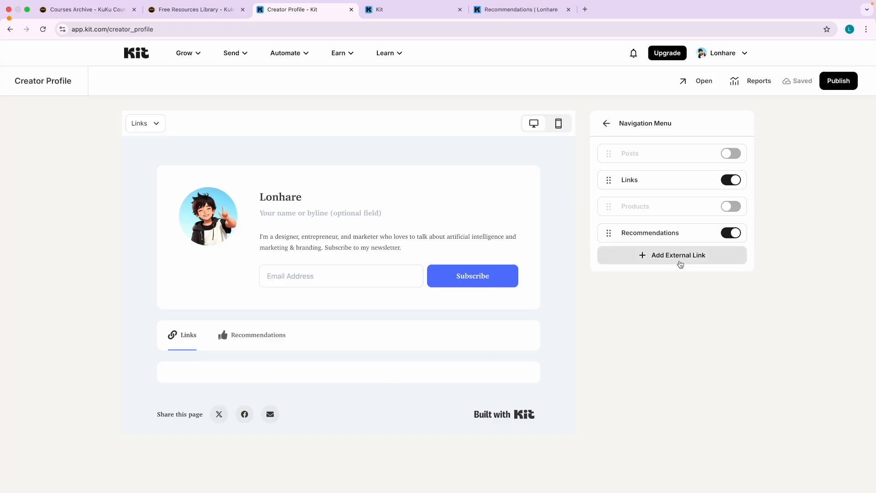
pyautogui.click(681, 262)
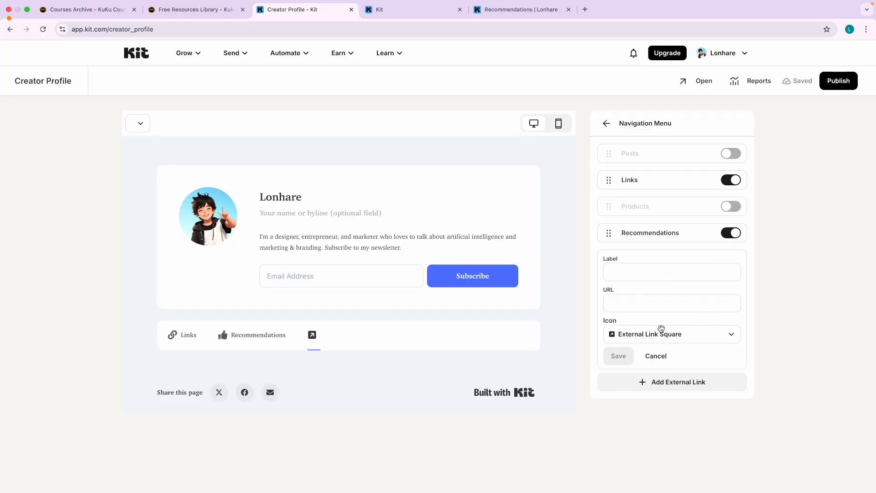
pyautogui.click(656, 357)
pyautogui.click(188, 340)
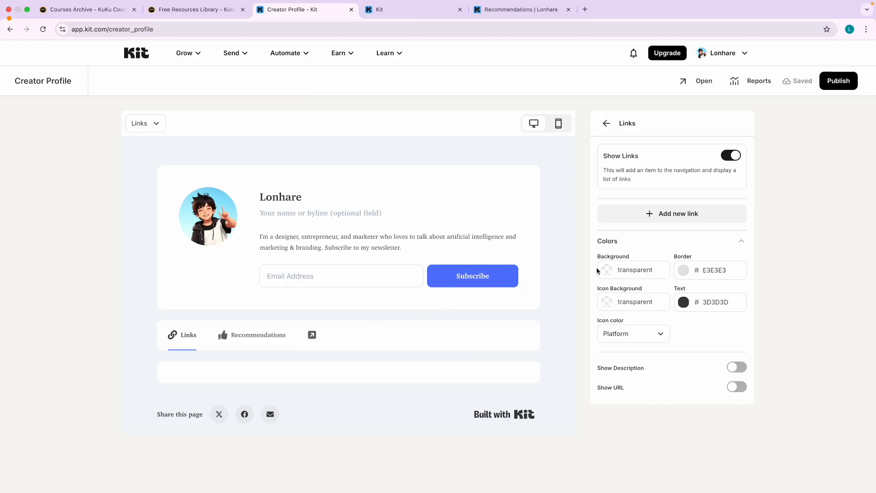
# Add a new link and label it 'Facebook'.
pyautogui.click(651, 220)
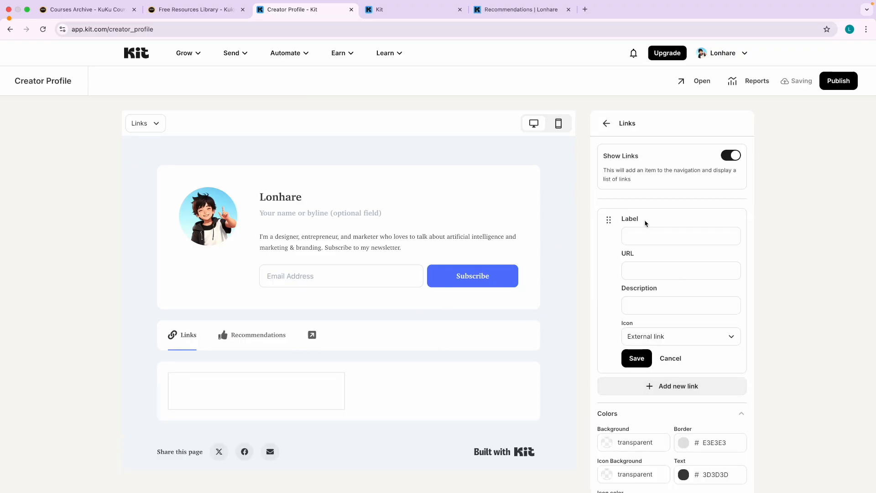
pyautogui.click(639, 237)
pyautogui.press('capslock')
pyautogui.write('In')
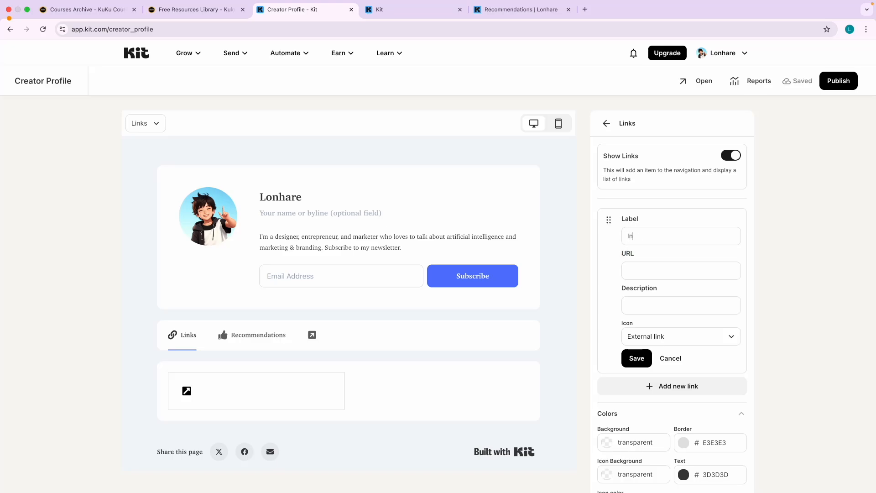
pyautogui.write('stagra')
pyautogui.press('super+a')
pyautogui.write('Face')
# Find the Kukucourses Facebook page in a new tab and copy its address.
pyautogui.click(585, 10)
pyautogui.write('kuku cours')
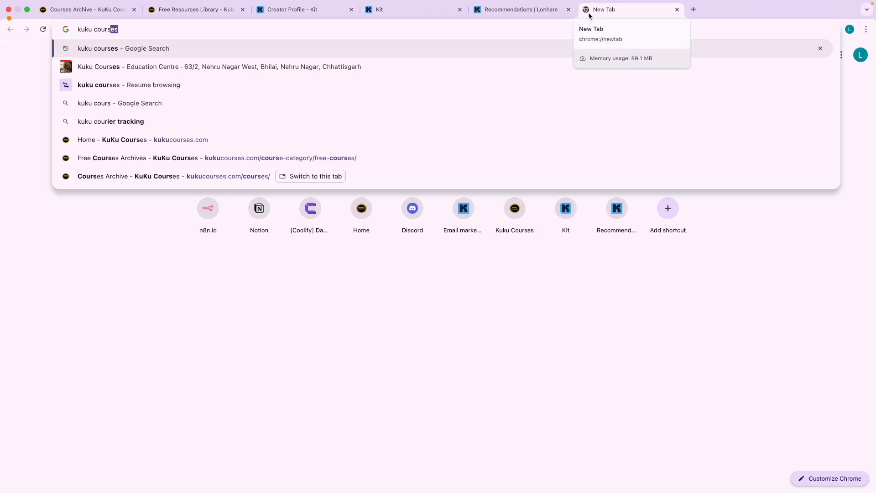
pyautogui.write('es fac')
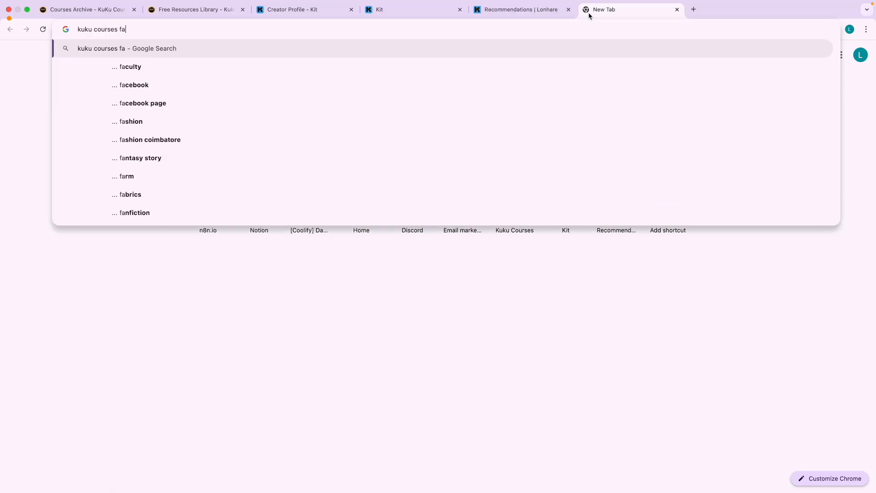
pyautogui.press('Down')
pyautogui.press('Down')
pyautogui.press('Return')
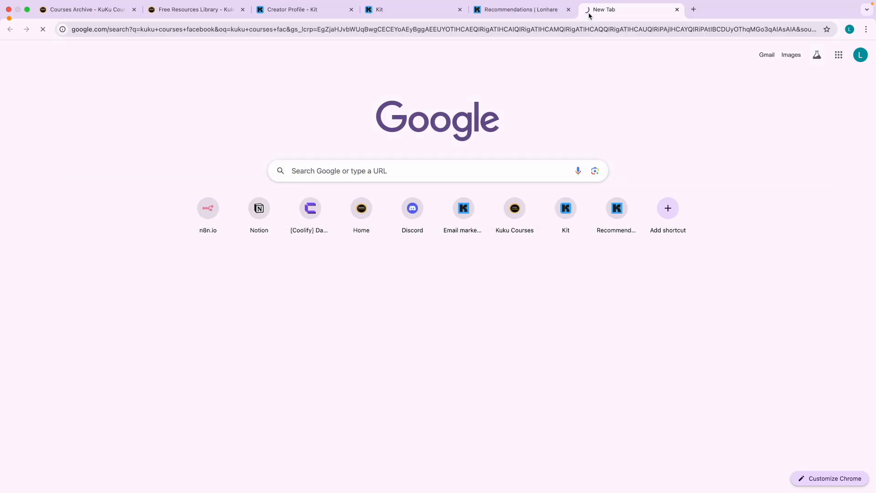
pyautogui.click(142, 140)
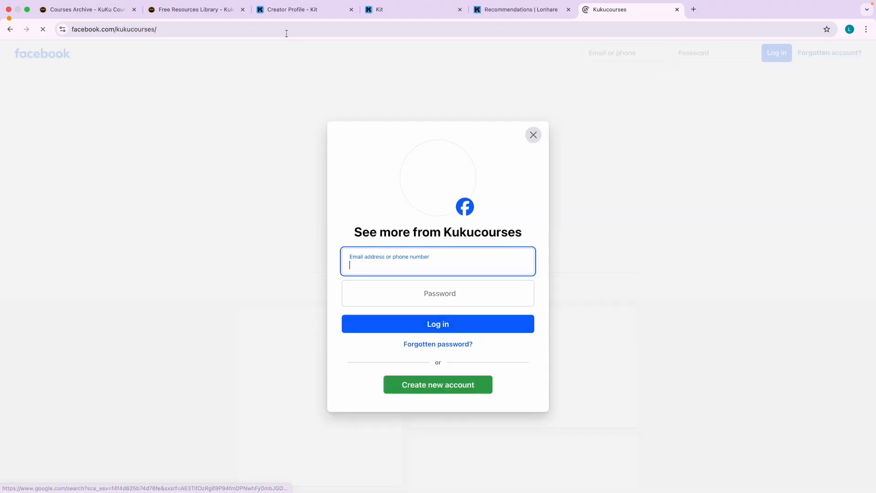
pyautogui.click(244, 29)
pyautogui.press('super+c')
# Paste the Facebook page address as the link URL and save the link.
pyautogui.click(210, 10)
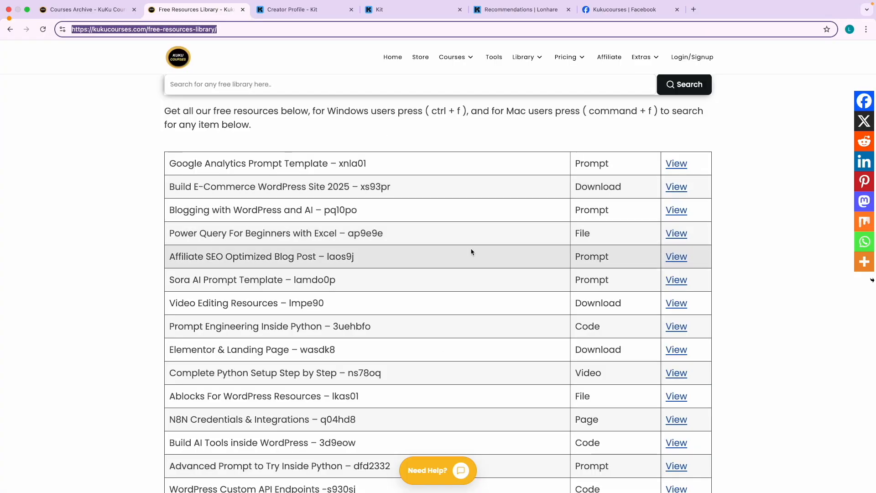
pyautogui.click(307, 10)
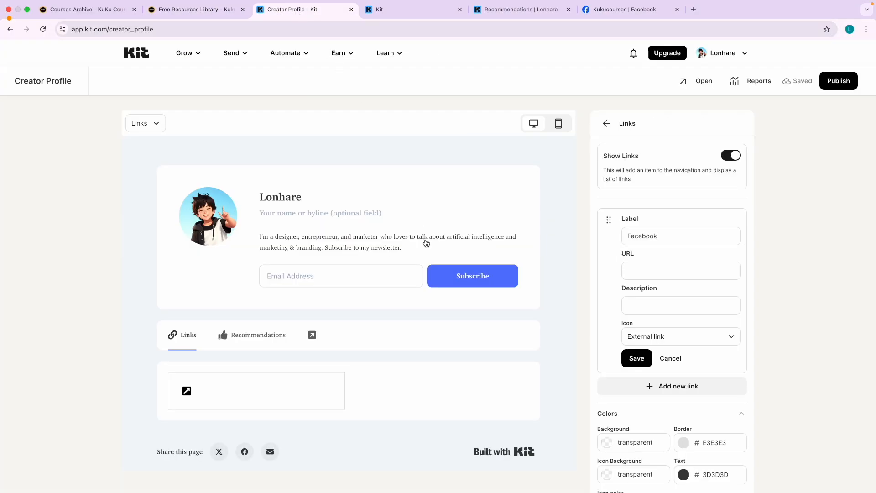
pyautogui.click(652, 276)
pyautogui.press('super+v')
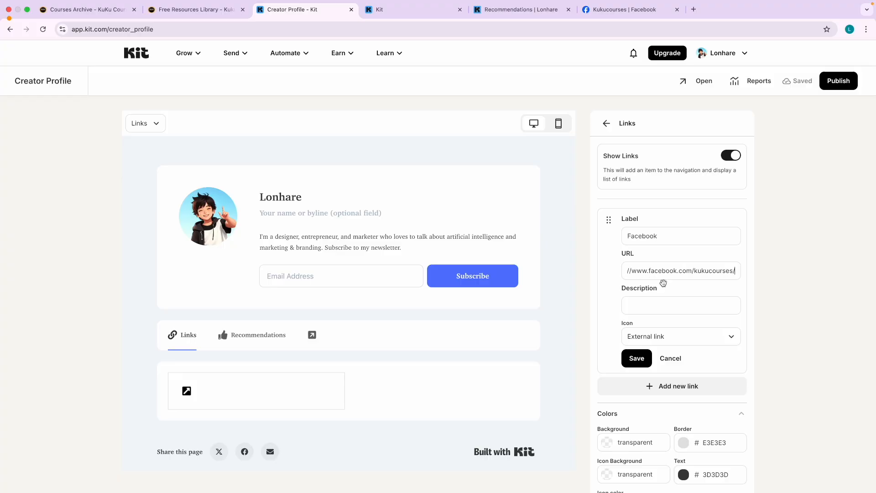
pyautogui.click(637, 360)
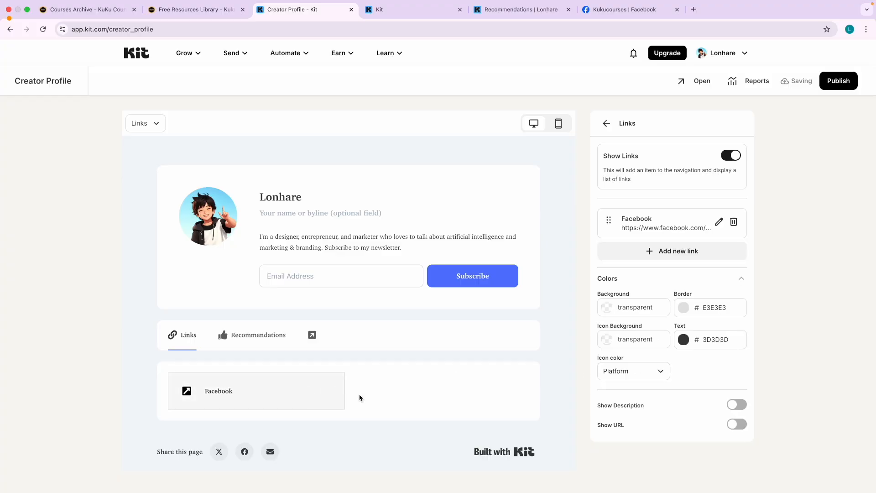
# Publish the creator profile and test the Facebook link on the reloaded live page.
pyautogui.click(839, 80)
pyautogui.click(410, 14)
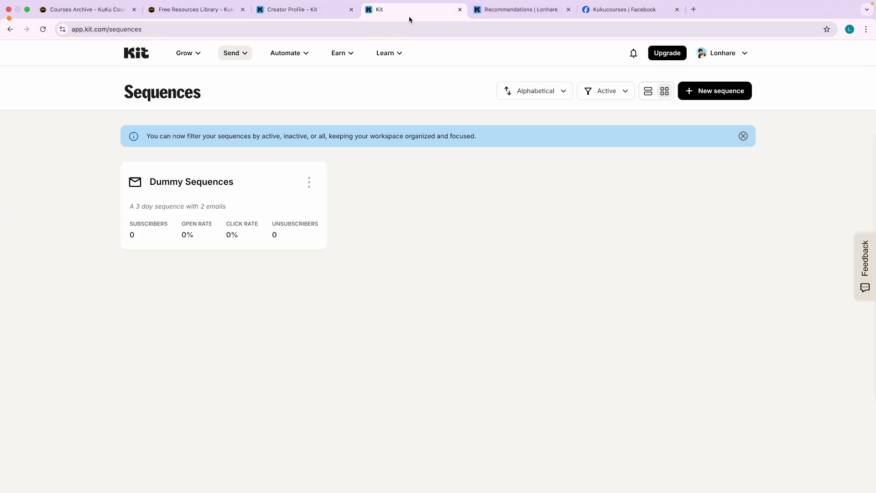
pyautogui.click(476, 12)
pyautogui.click(43, 30)
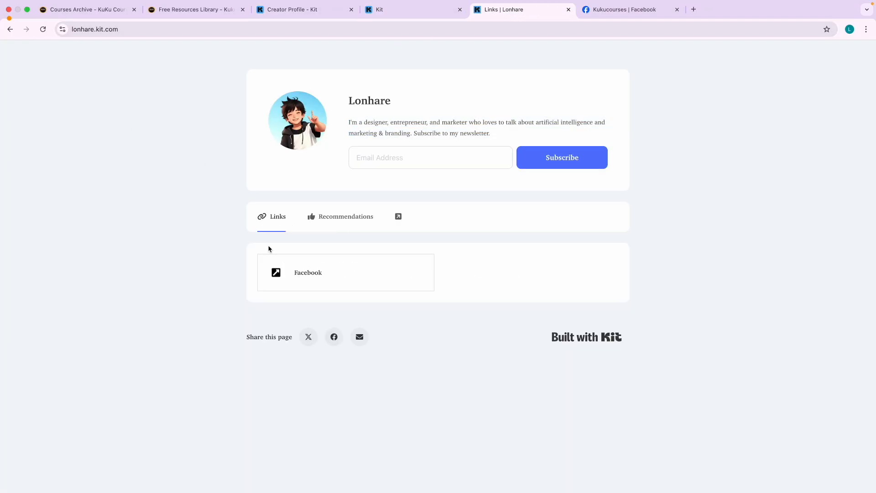
pyautogui.click(307, 274)
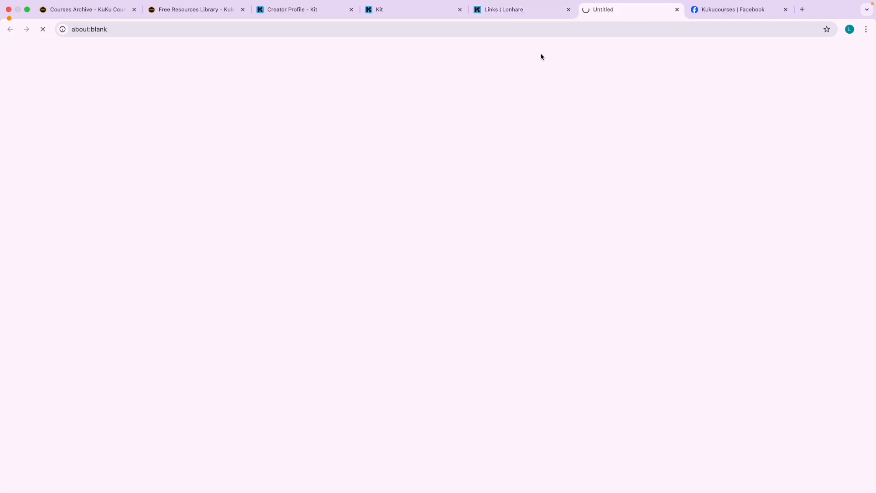
pyautogui.click(676, 10)
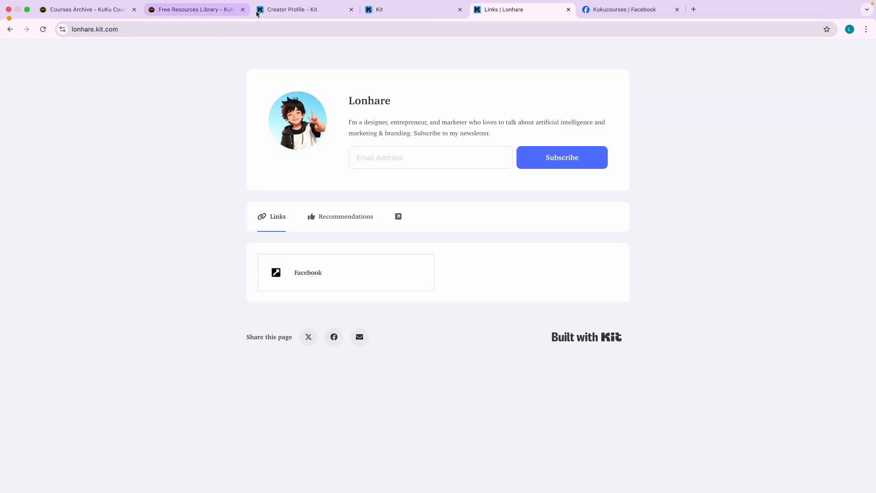
# Return to the creator profile editor's main settings menu.
pyautogui.click(286, 16)
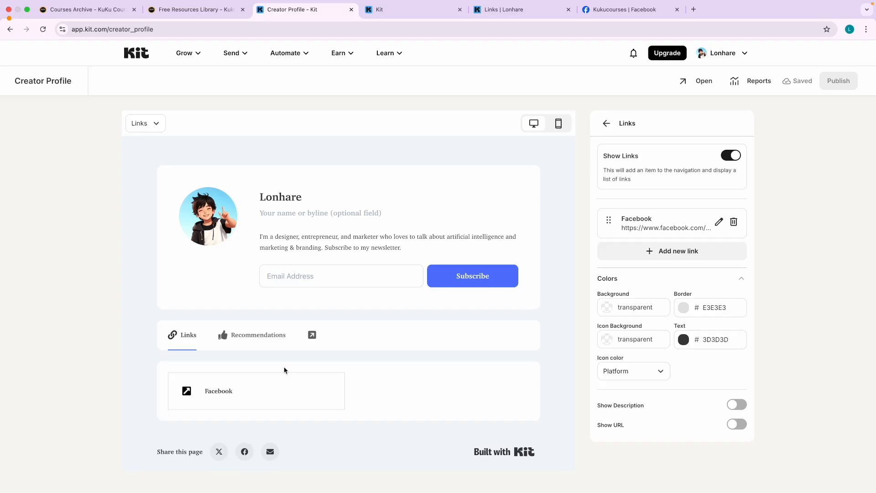
pyautogui.scroll(-1, 382, 391)
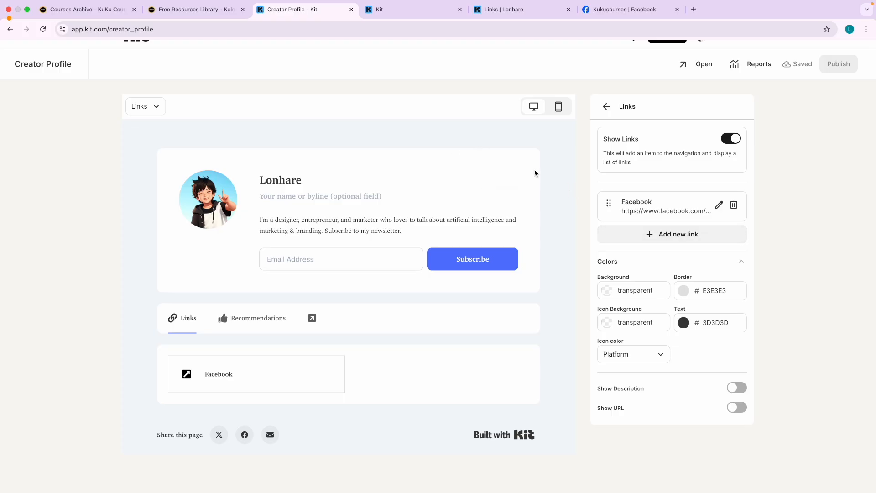
pyautogui.click(607, 106)
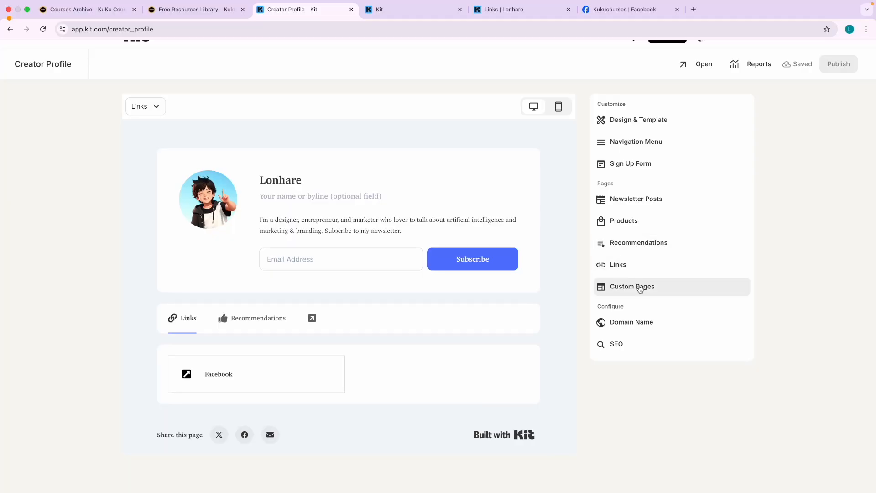
# Look over the profile's SEO title, description and share image, then go to Free Resources Library.
pyautogui.click(623, 344)
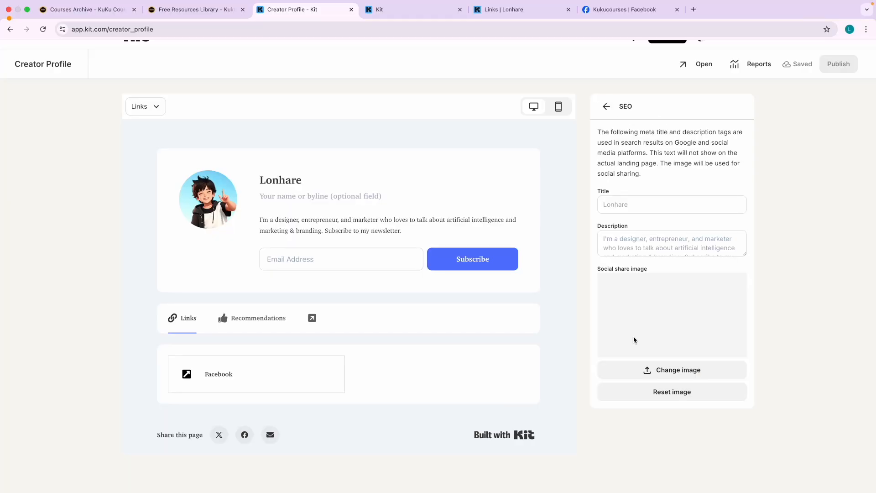
pyautogui.click(628, 202)
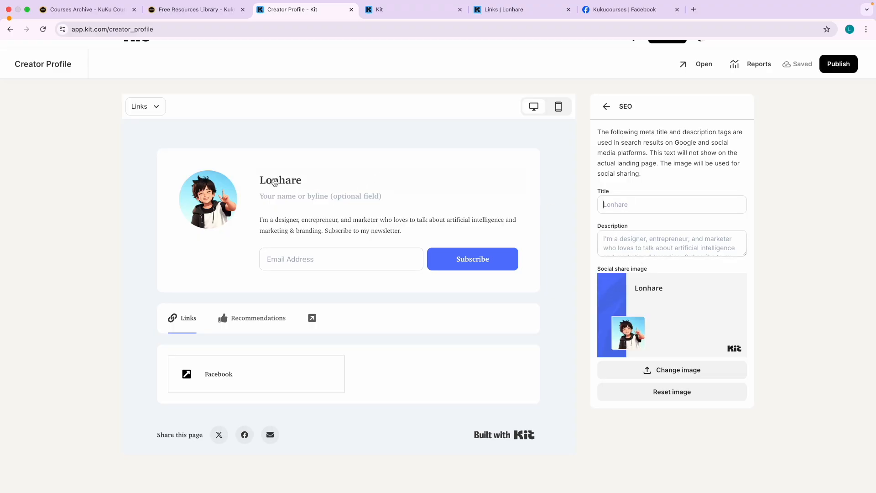
pyautogui.click(638, 200)
pyautogui.click(605, 107)
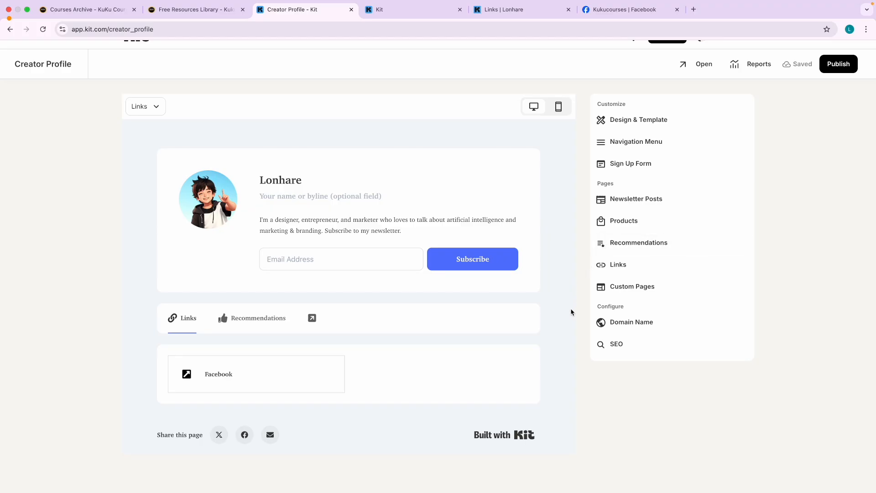
pyautogui.click(189, 10)
# Open the KuKu Courses Free Courses catalogue and search it for 'seo'.
pyautogui.moveTo(454, 57)
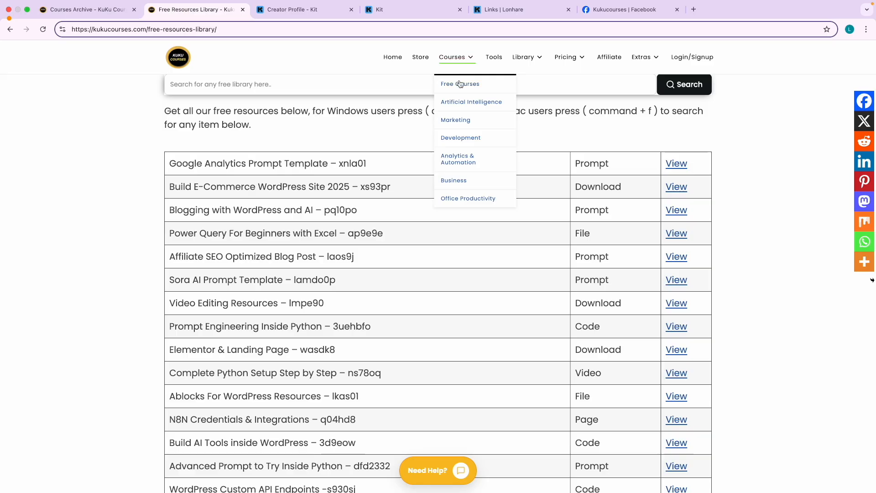
pyautogui.click(458, 83)
pyautogui.click(207, 128)
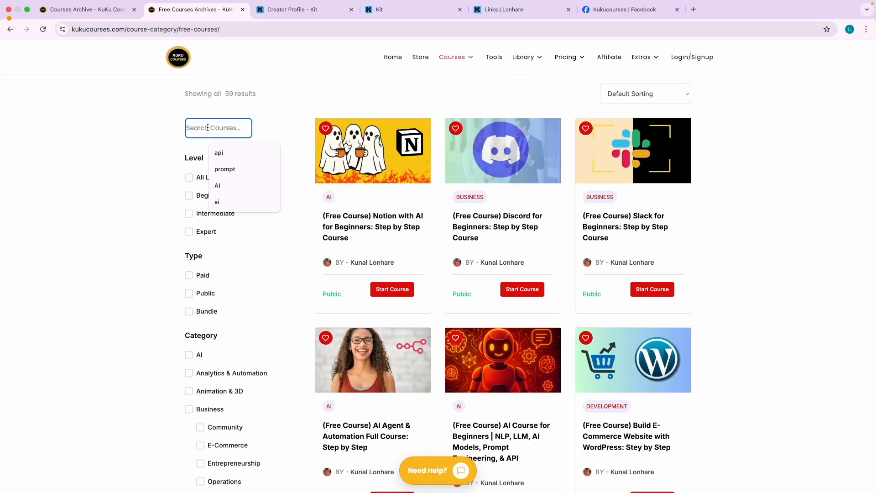
pyautogui.write('seo')
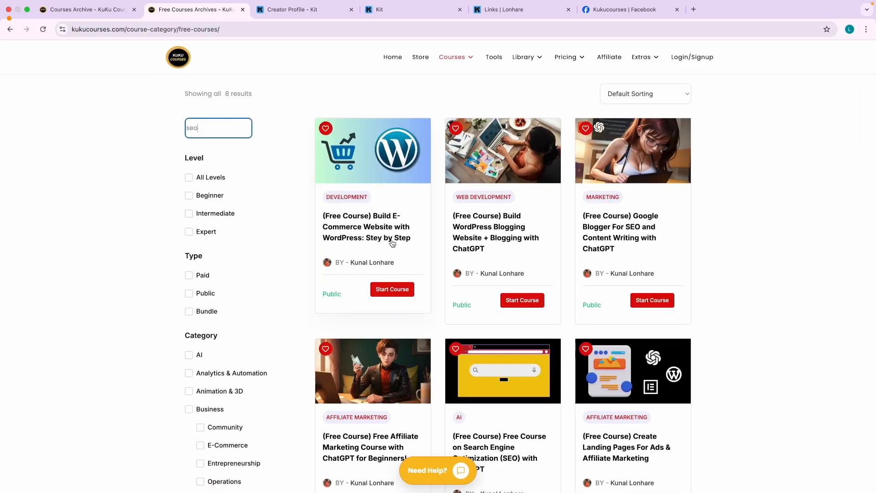
# Scroll through the 8 matching free courses, then return to the Kit tab.
pyautogui.scroll(-5, 523, 261)
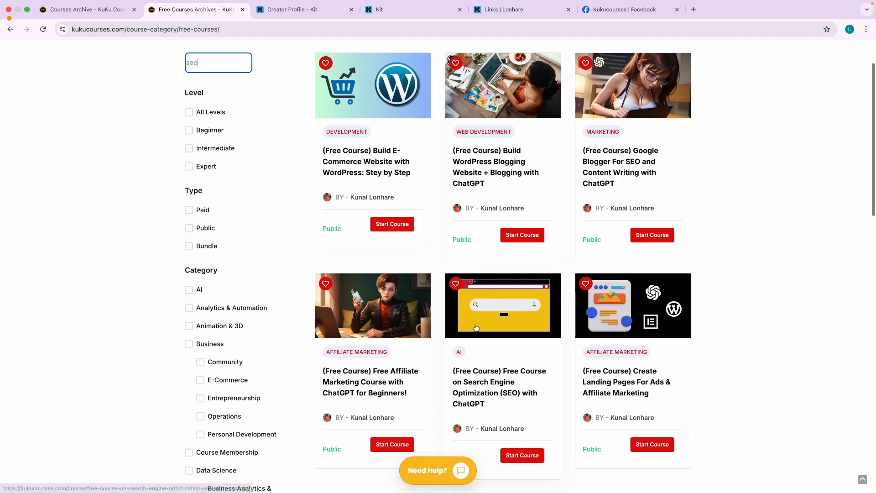
pyautogui.scroll(-4, 508, 364)
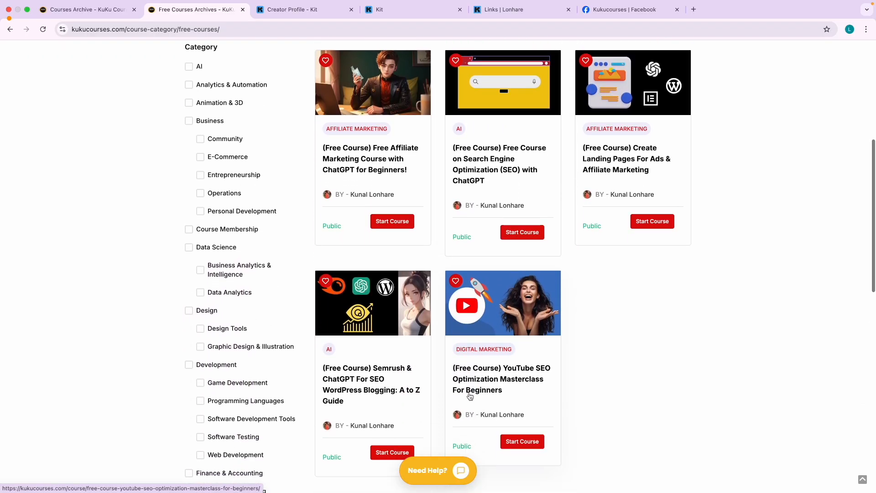
pyautogui.scroll(-4, 368, 377)
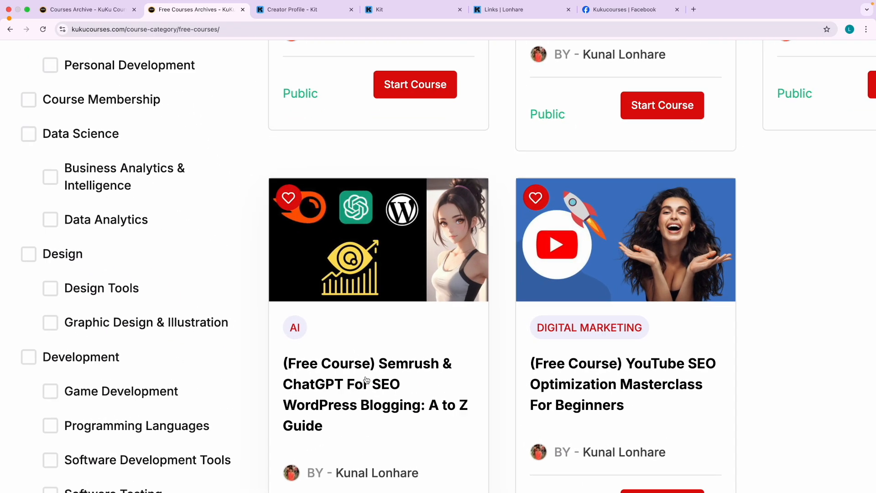
pyautogui.scroll(4, 365, 379)
pyautogui.scroll(6, 420, 275)
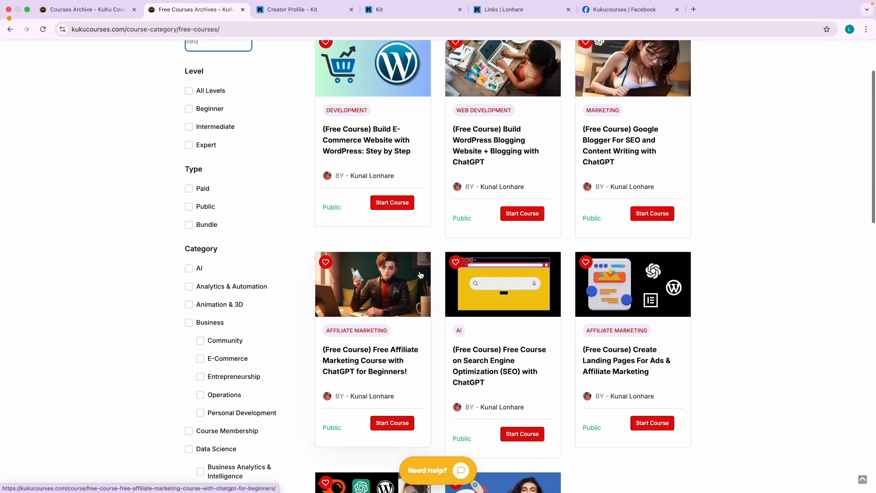
pyautogui.scroll(3, 524, 372)
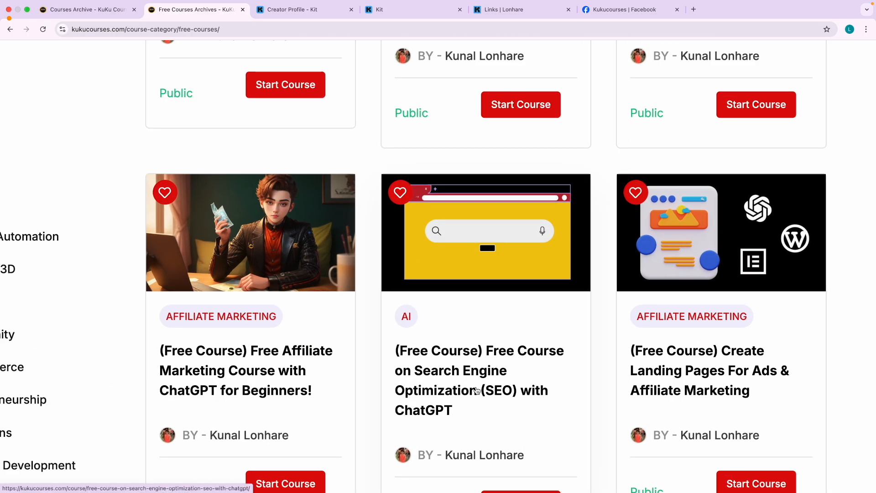
pyautogui.scroll(-3, 485, 391)
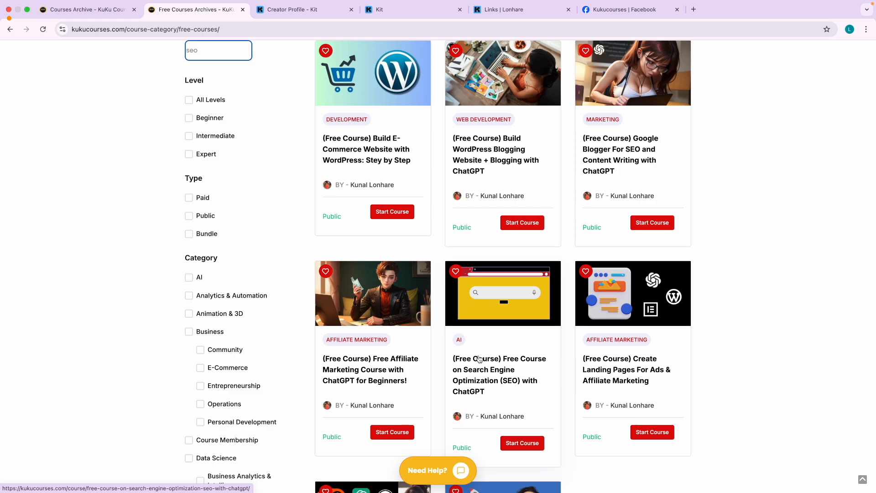
pyautogui.click(385, 11)
# Review the Creator Profile's Design & Template and Navigation Menu settings, returning to Customize.
pyautogui.click(322, 12)
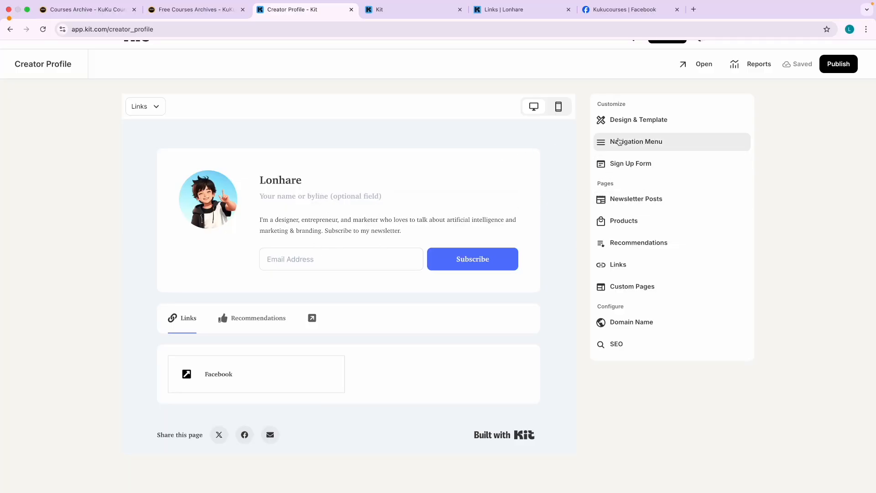
pyautogui.click(631, 129)
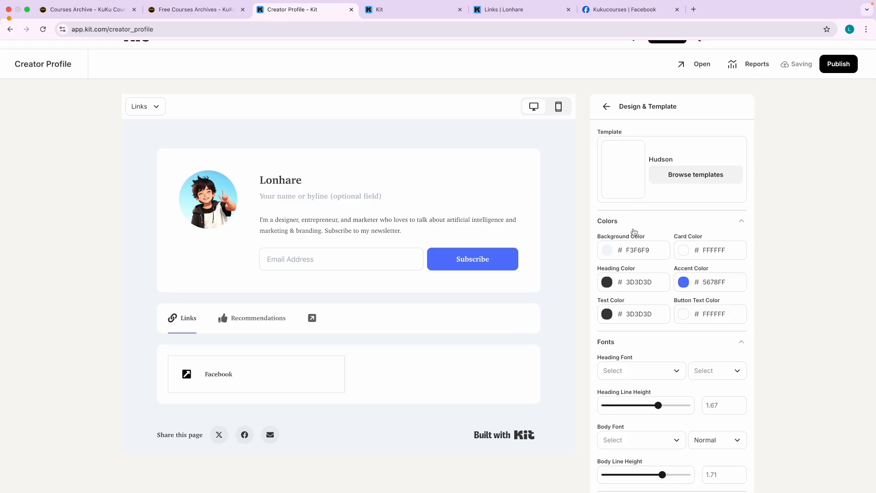
pyautogui.scroll(-6, 621, 232)
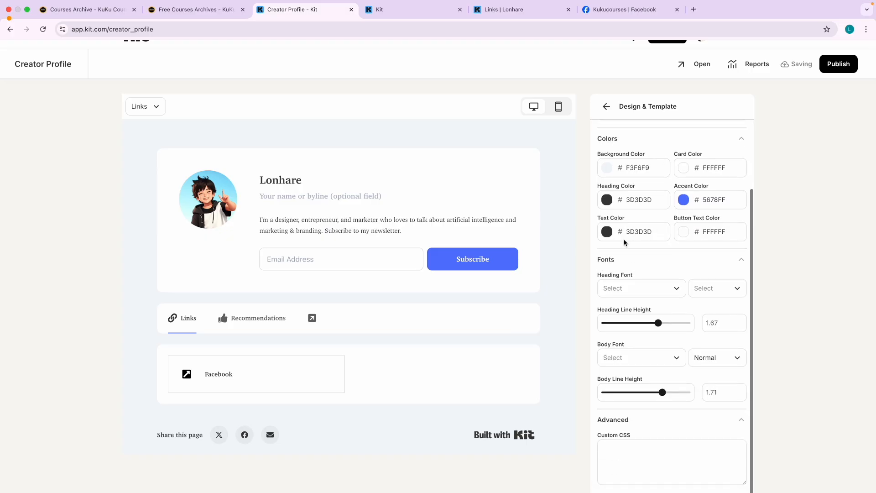
pyautogui.scroll(10, 599, 312)
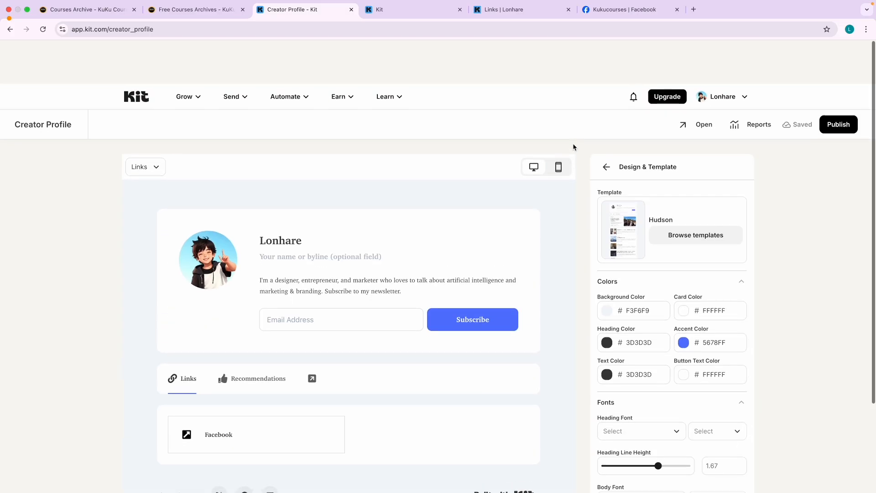
pyautogui.click(608, 128)
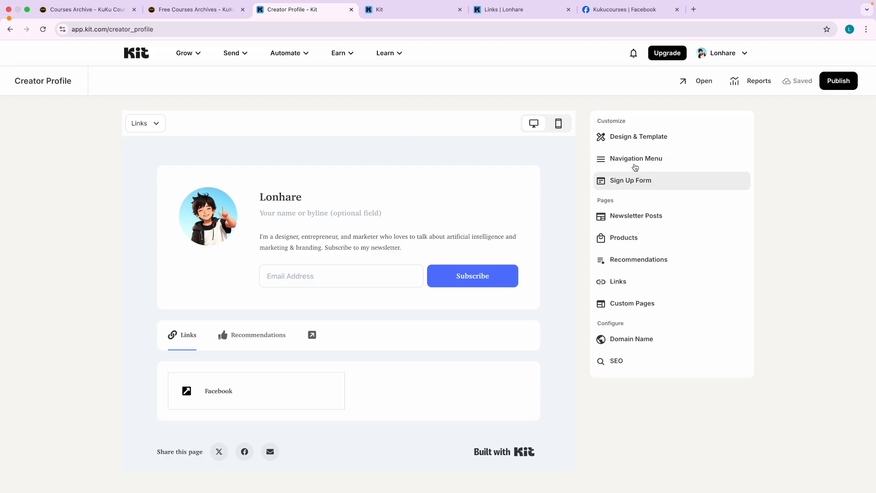
pyautogui.click(634, 163)
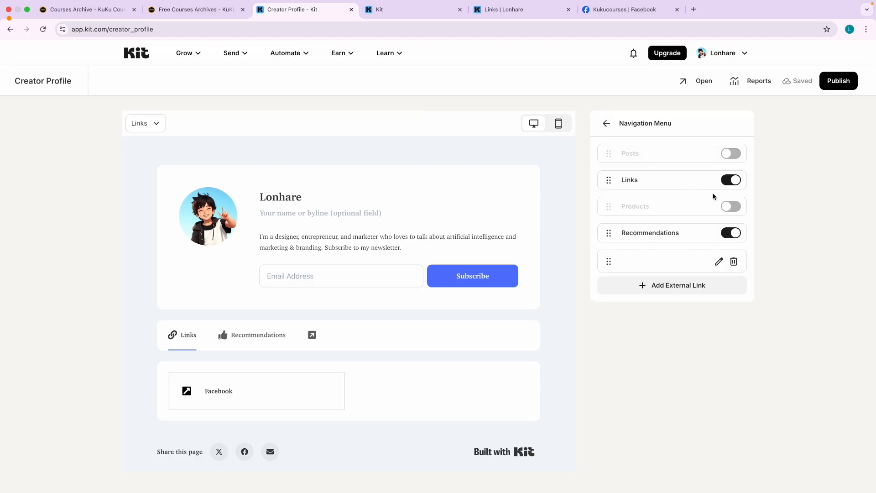
pyautogui.click(607, 124)
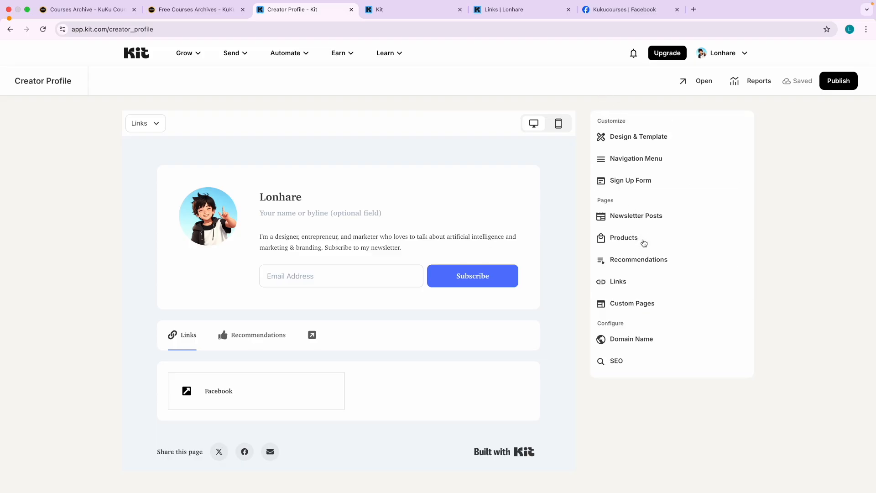
# Set the sign-up form's confirmation redirect to the KuKu Courses free-courses URL, then publish the profile.
pyautogui.click(647, 189)
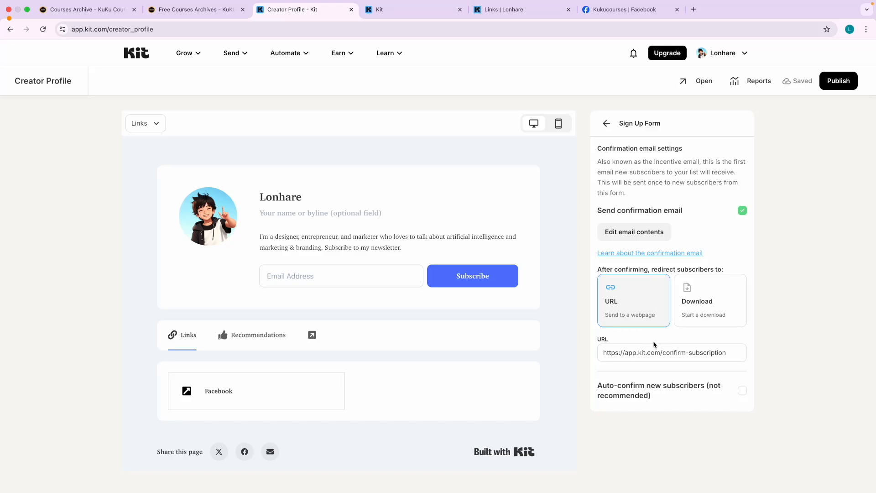
pyautogui.tripleClick(679, 350)
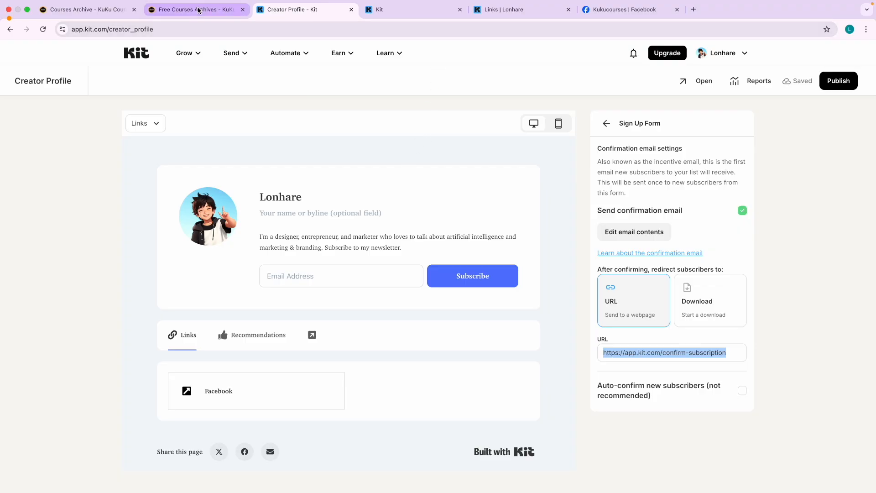
pyautogui.click(214, 10)
pyautogui.click(266, 34)
pyautogui.hotkey('ctrl', 'c')
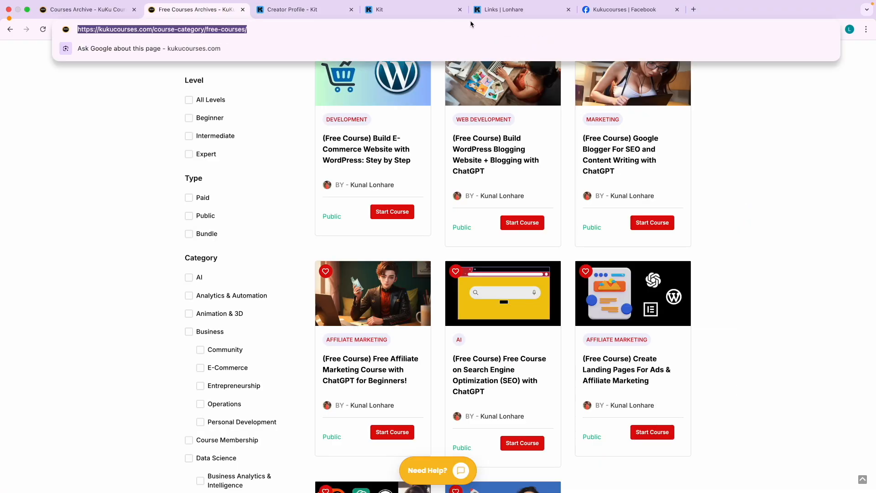
pyautogui.click(322, 11)
pyautogui.hotkey('ctrl', 'v')
pyautogui.click(812, 357)
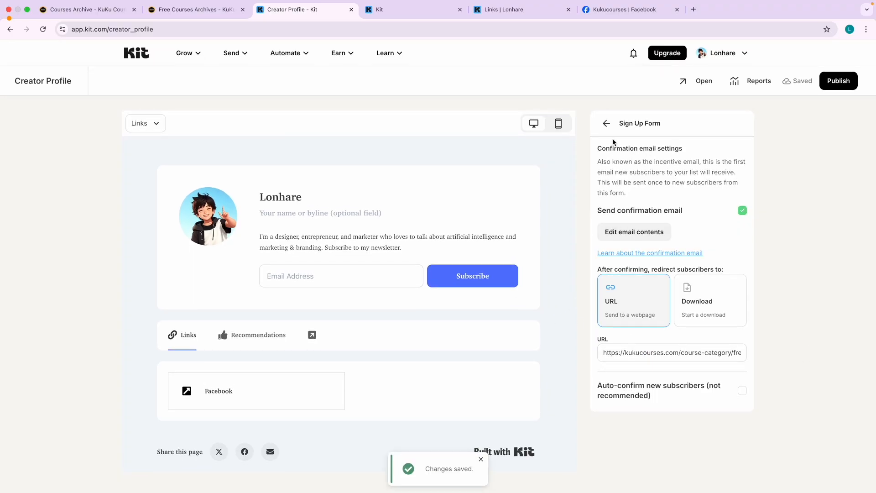
pyautogui.click(606, 124)
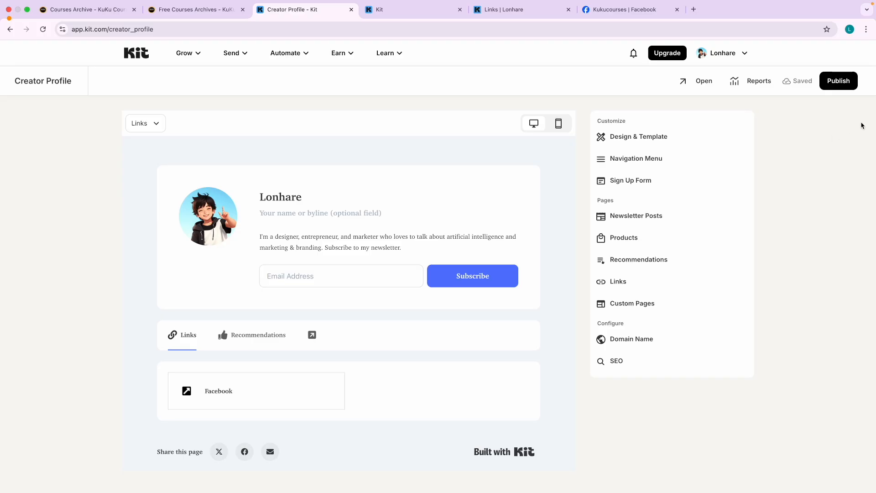
pyautogui.click(853, 89)
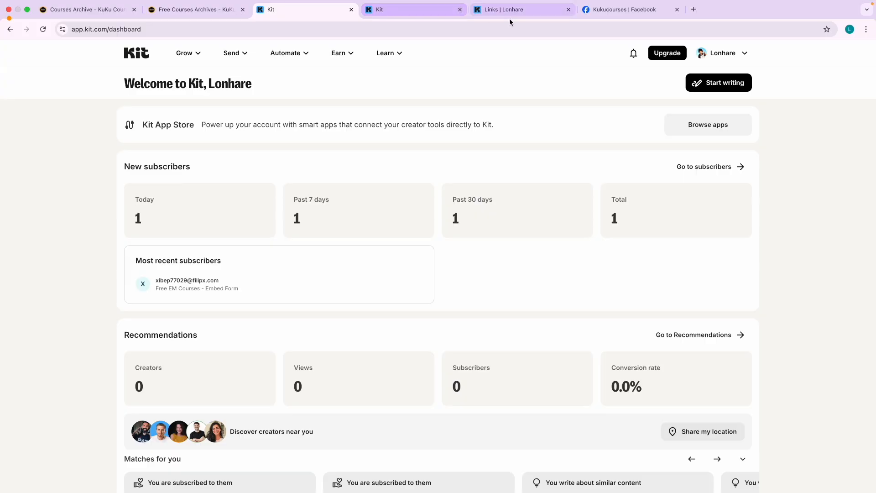
# Close the extra Sequences tab and reload the public profile Links page.
pyautogui.click(451, 13)
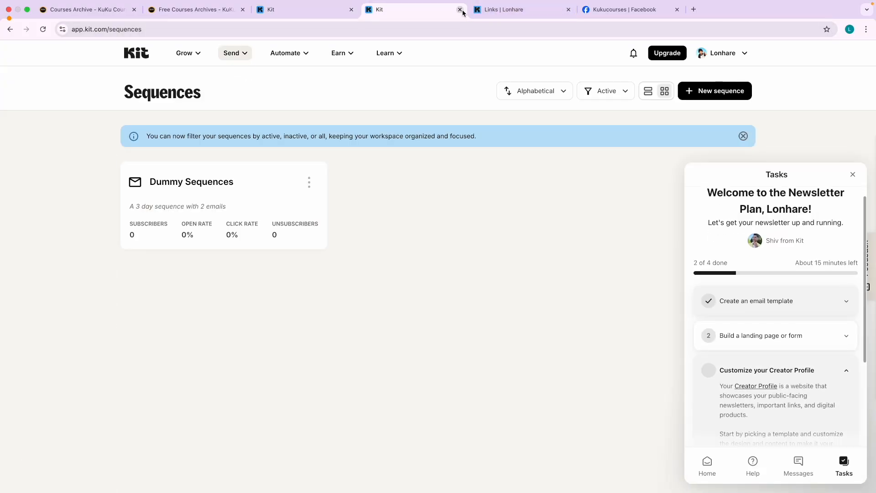
pyautogui.click(459, 10)
pyautogui.click(40, 32)
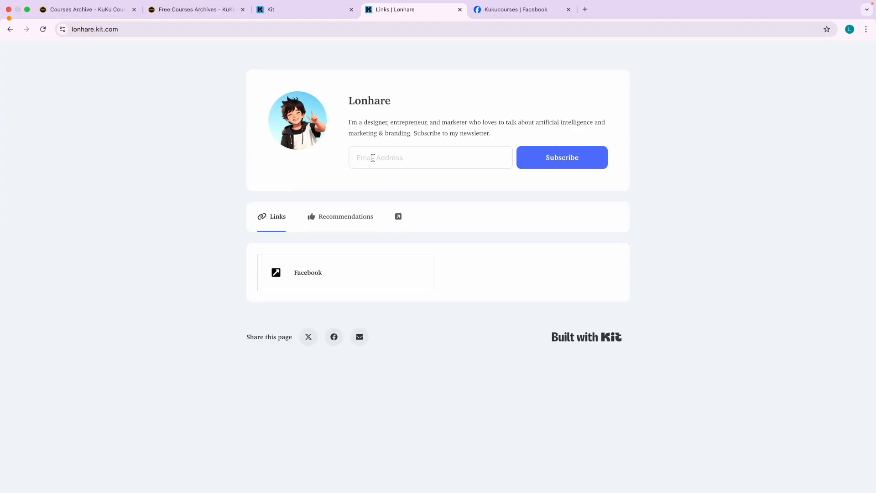
# Back on the Kit dashboard, go to Grow > Recommendations.
pyautogui.click(319, 10)
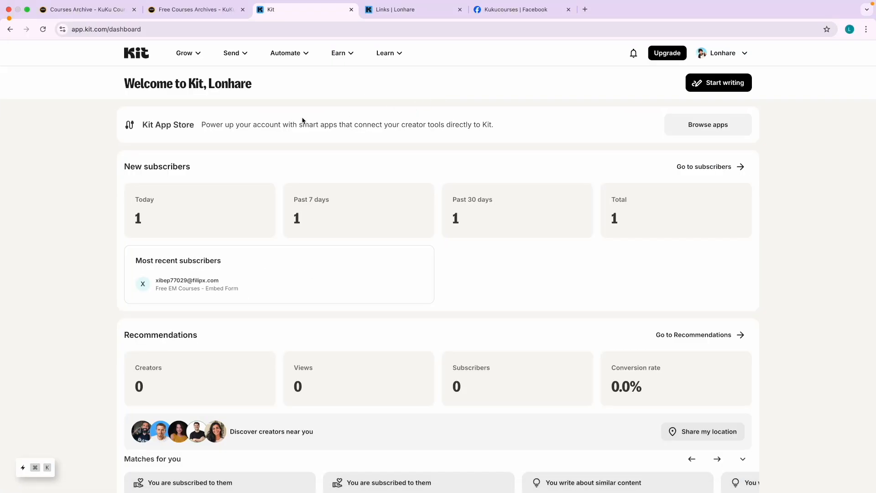
pyautogui.click(244, 54)
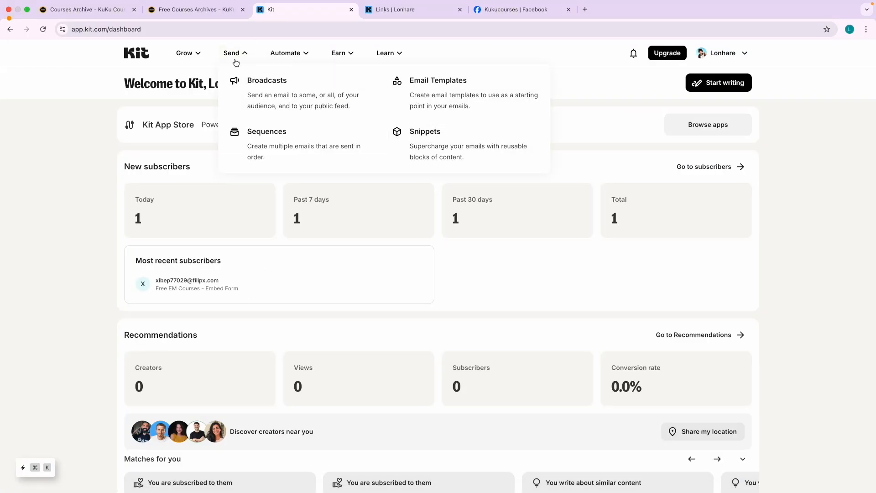
pyautogui.click(187, 54)
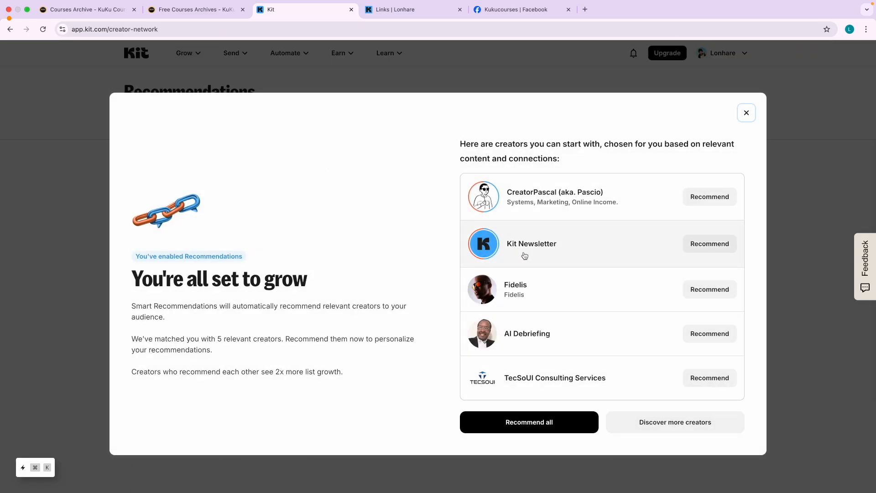
# Go past the welcome pop-up to the Discover page and scroll through the suggested creator cards.
pyautogui.click(665, 422)
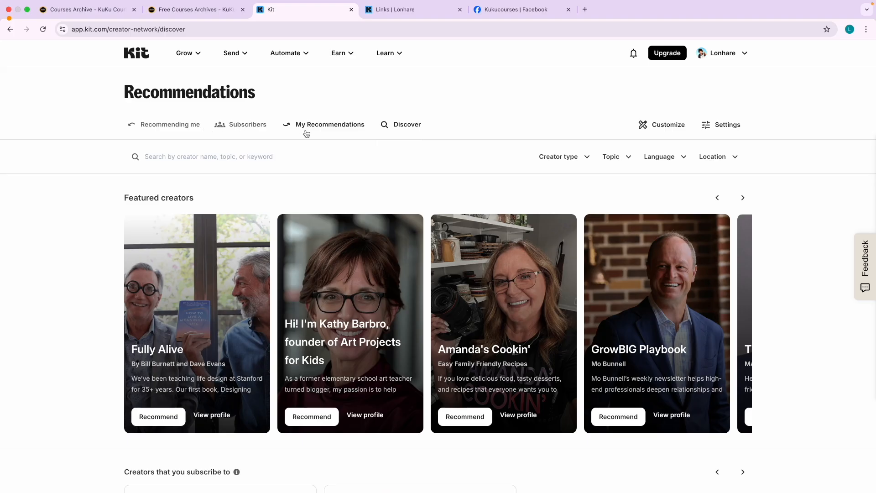
pyautogui.scroll(-3, 369, 216)
pyautogui.scroll(-6, 369, 215)
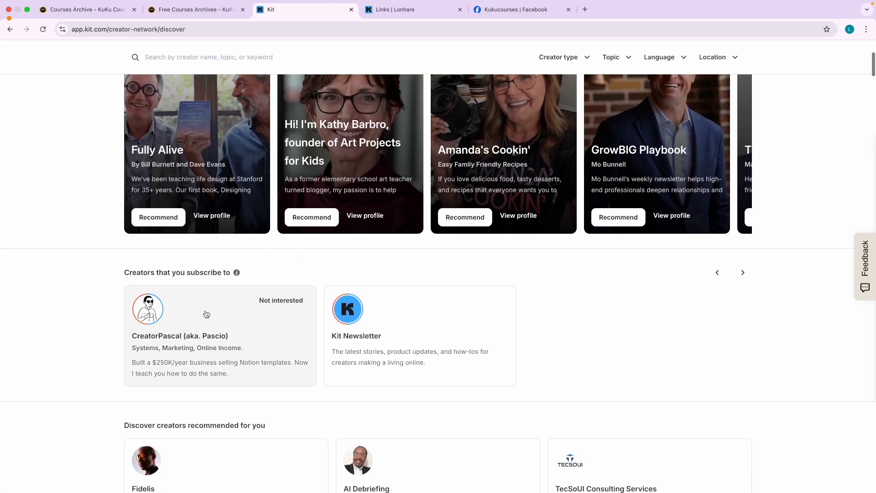
pyautogui.scroll(5, 150, 309)
pyautogui.scroll(-5, 150, 310)
pyautogui.scroll(-1, 515, 353)
pyautogui.scroll(-10, 515, 354)
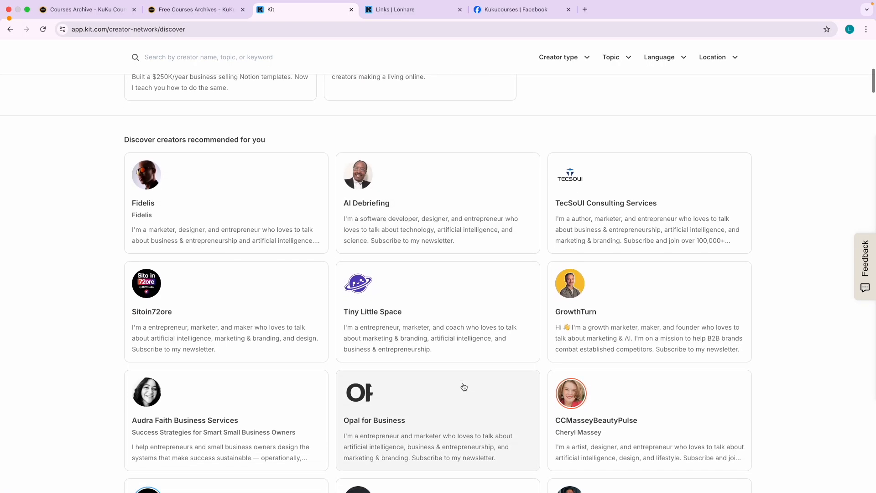
pyautogui.scroll(15, 392, 332)
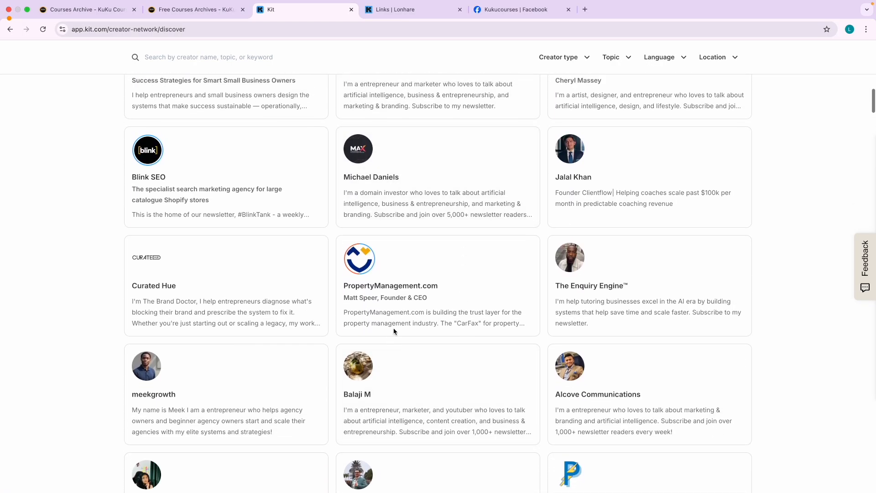
pyautogui.scroll(-5, 395, 331)
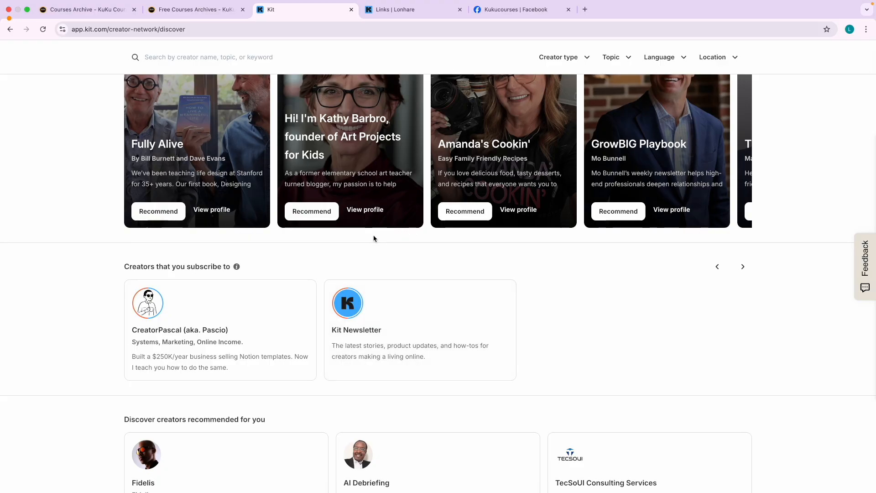
pyautogui.scroll(3, 353, 232)
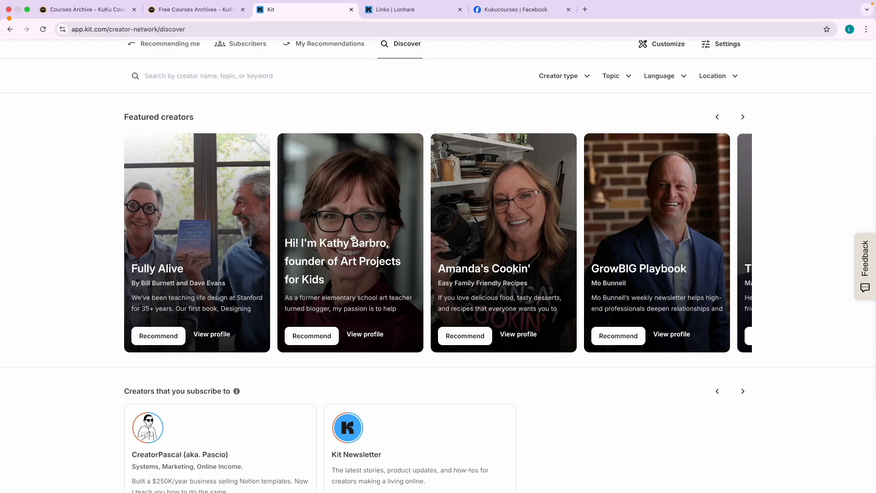
pyautogui.scroll(2, 354, 237)
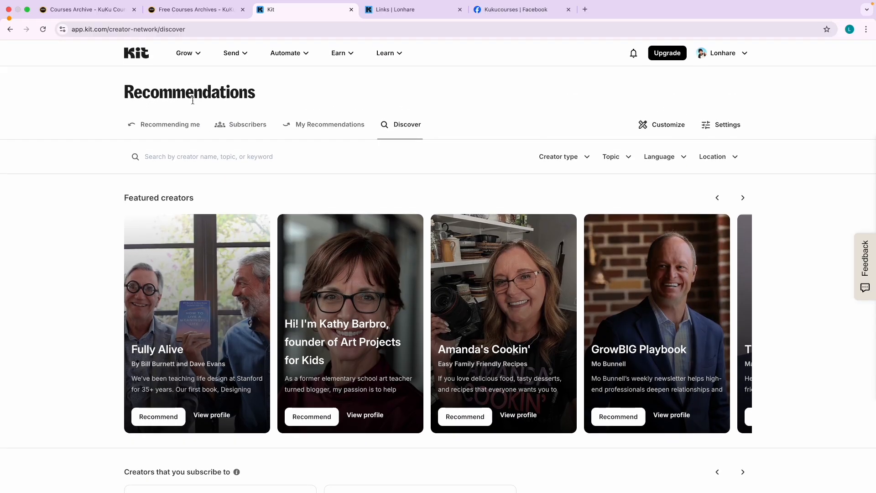
# Highlight the Recommendations page title, clear the selection, and return to the top.
pyautogui.doubleClick(190, 93)
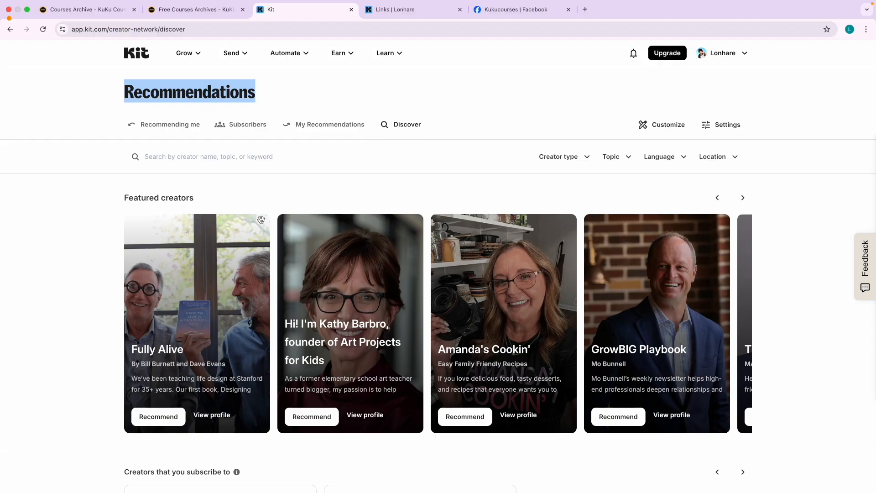
pyautogui.click(761, 230)
pyautogui.scroll(-10, 342, 323)
pyautogui.scroll(-5, 342, 323)
pyautogui.scroll(15, 341, 323)
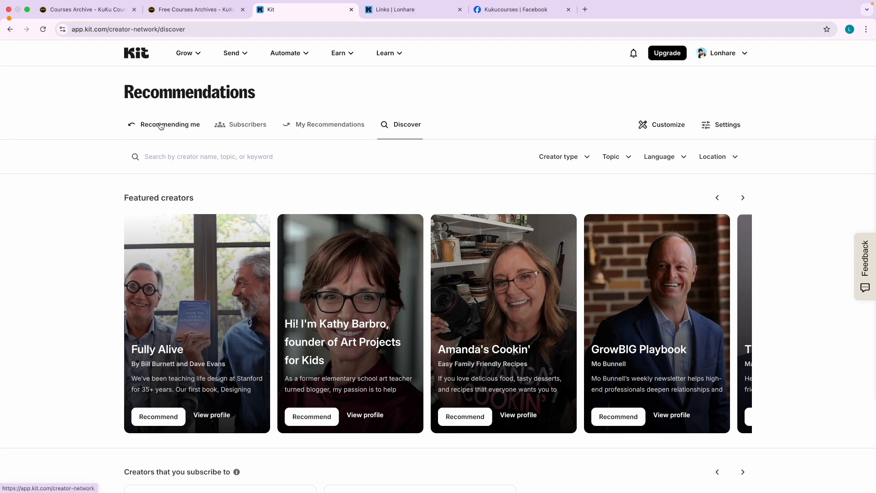
pyautogui.click(329, 129)
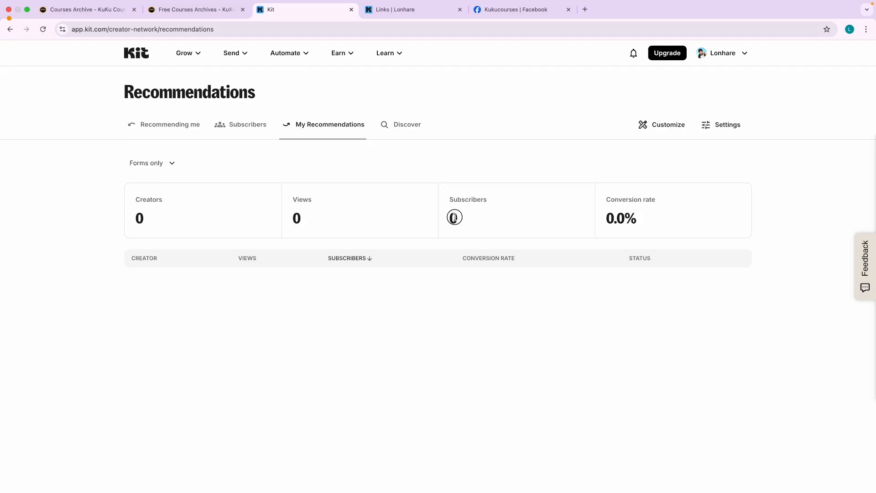
pyautogui.moveTo(455, 218); pyautogui.dragTo(447, 216)
pyautogui.click(448, 285)
# Find the Blink SEO card on the Discover tab and recommend it.
pyautogui.click(397, 126)
pyautogui.scroll(-8, 330, 268)
pyautogui.scroll(-5, 330, 268)
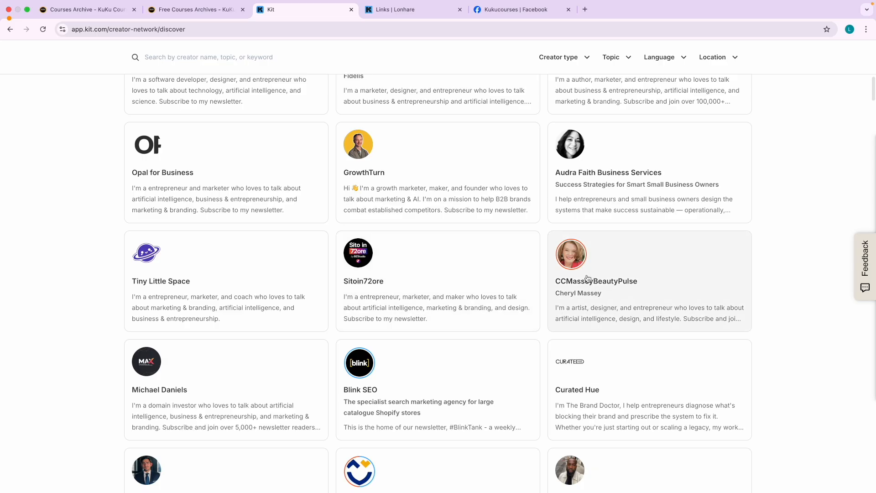
pyautogui.scroll(-1, 582, 311)
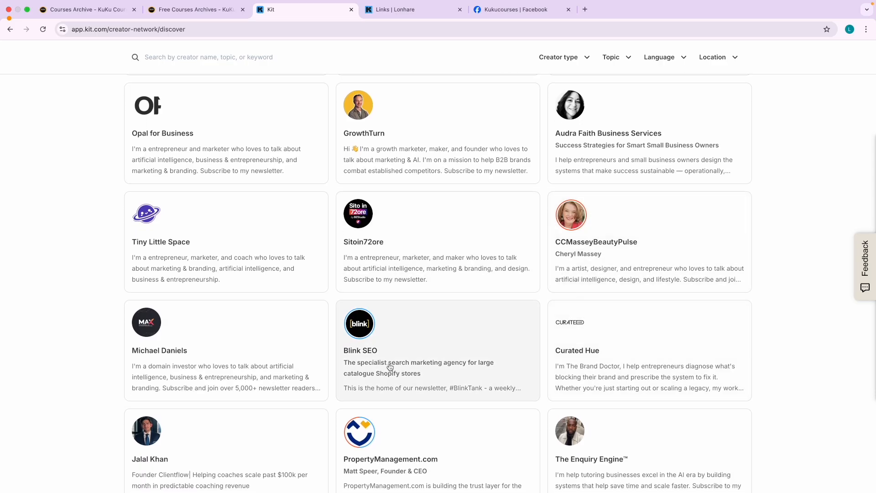
pyautogui.click(390, 367)
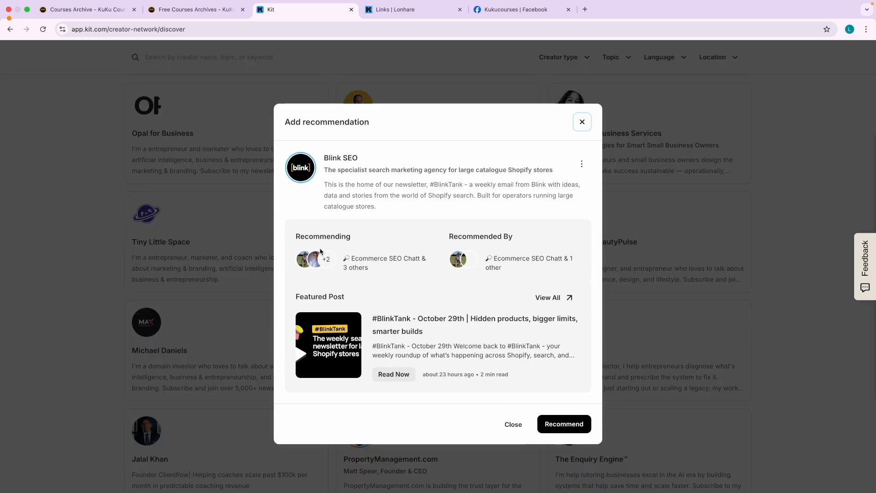
pyautogui.click(566, 425)
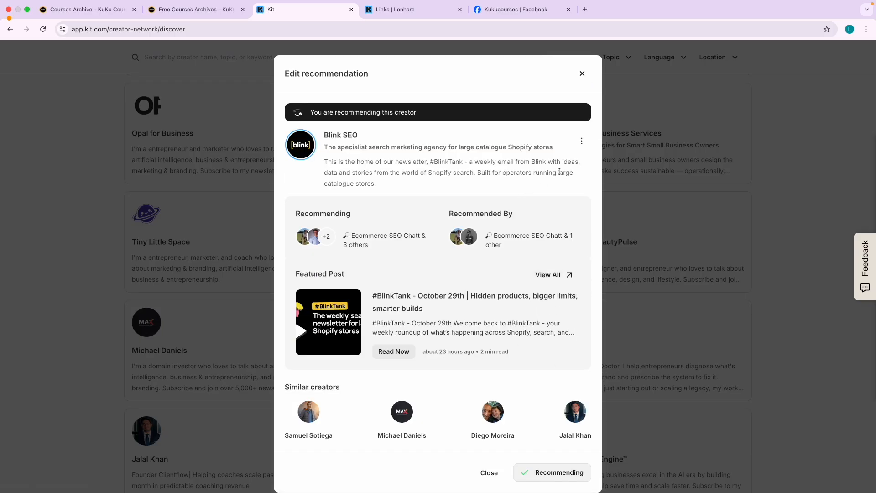
pyautogui.click(582, 80)
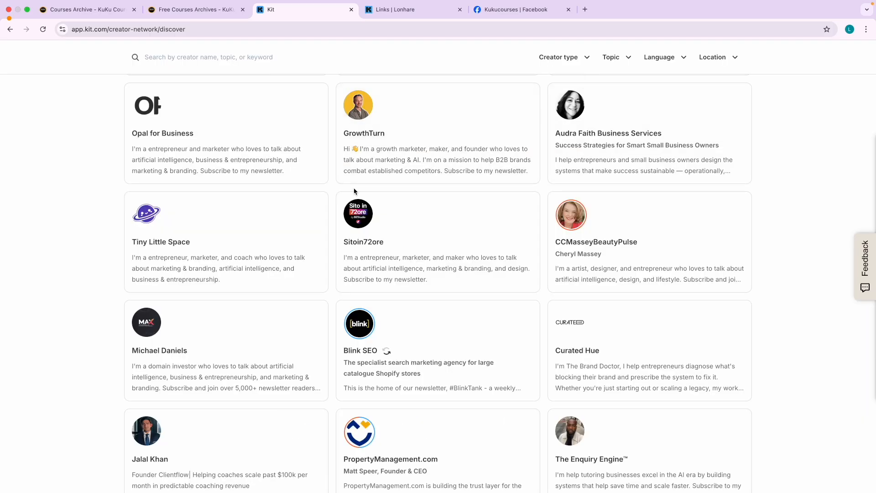
pyautogui.scroll(10, 355, 191)
pyautogui.scroll(1, 356, 191)
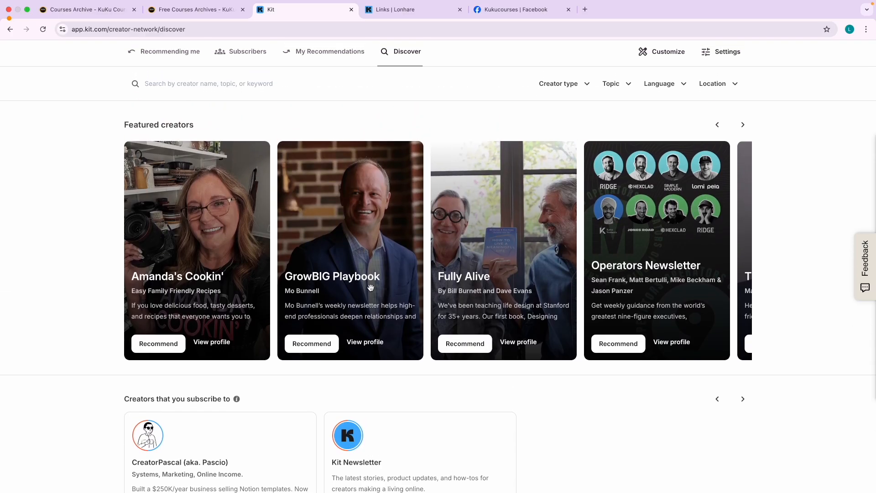
# Recommend AI Debriefing, then view the empty Recommendations Subscribers page.
pyautogui.scroll(-9, 371, 288)
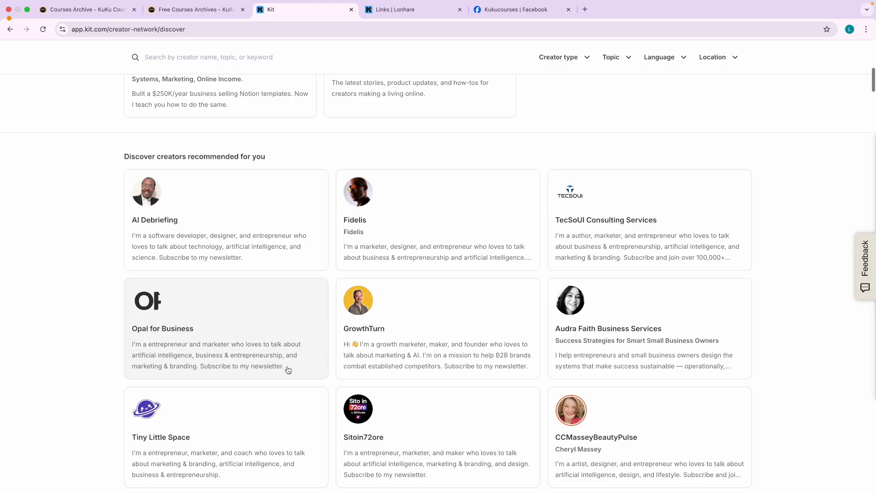
pyautogui.click(184, 238)
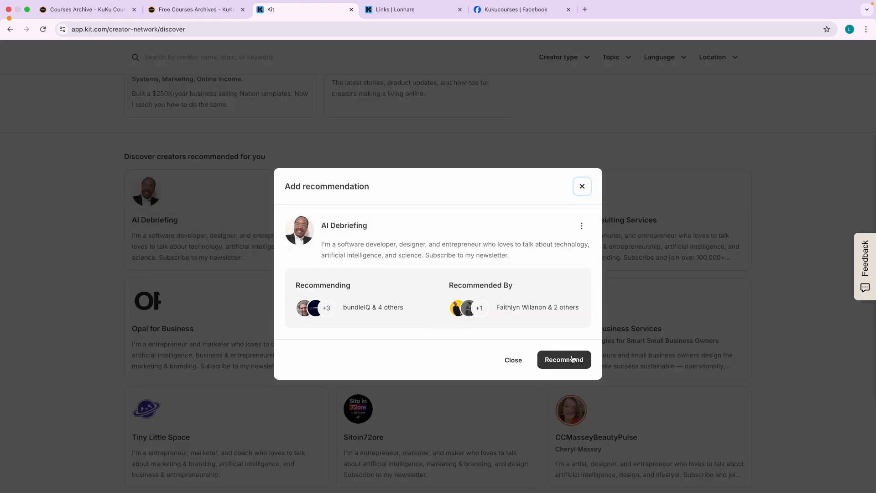
pyautogui.click(564, 359)
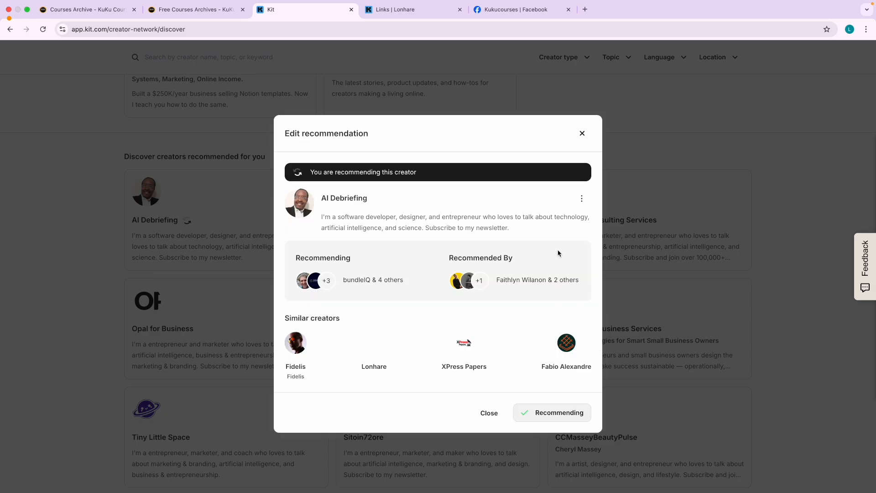
pyautogui.click(582, 133)
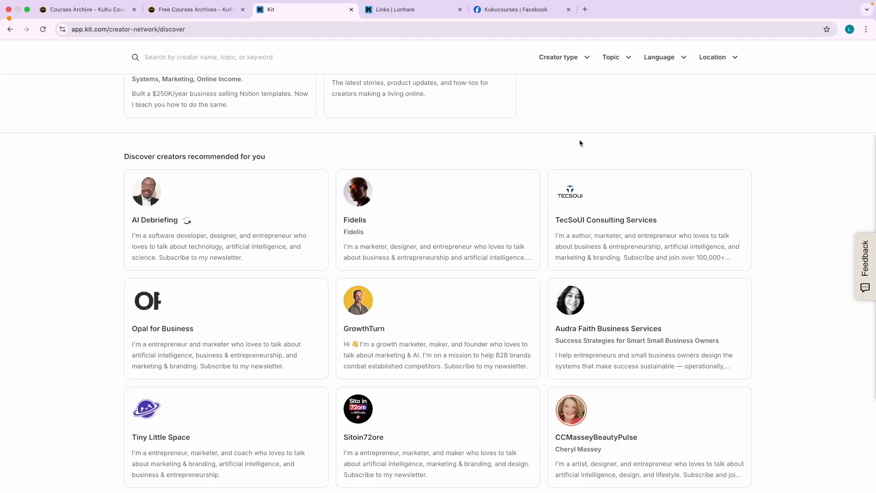
pyautogui.scroll(10, 411, 248)
pyautogui.click(231, 124)
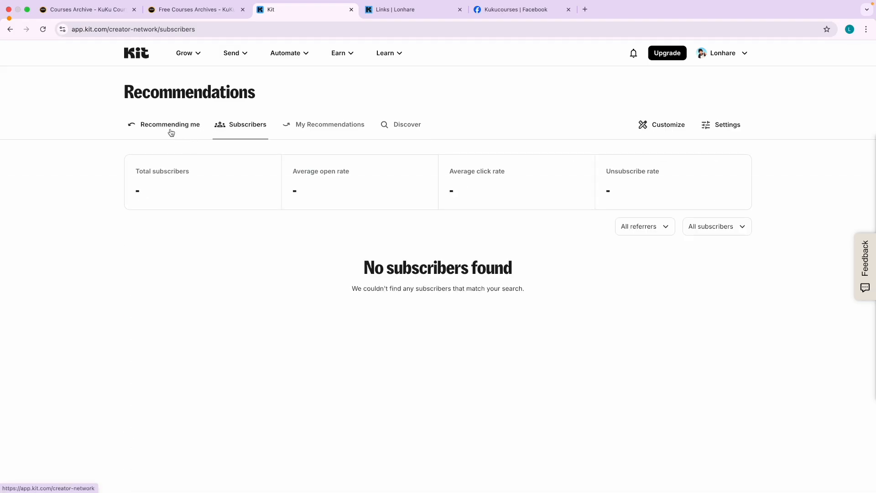
# Check Recommending me, then My Recommendations listing Blink SEO and AI Debriefing as Recommending.
pyautogui.click(171, 132)
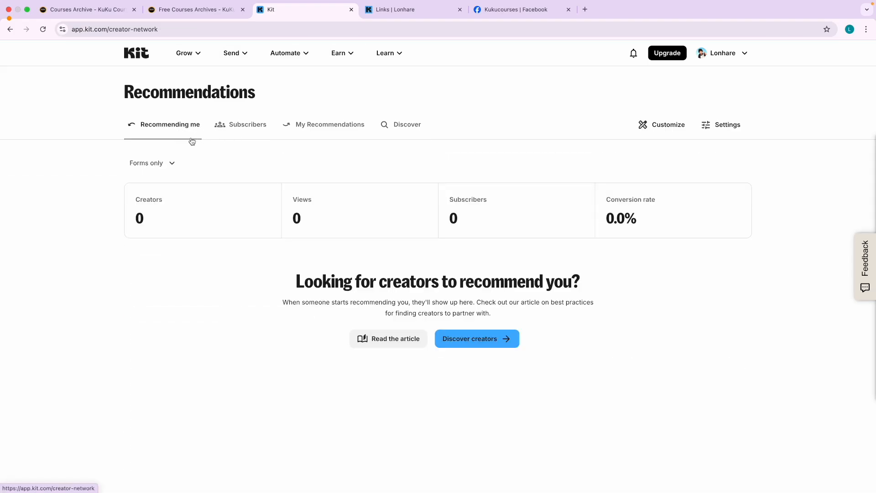
pyautogui.click(336, 128)
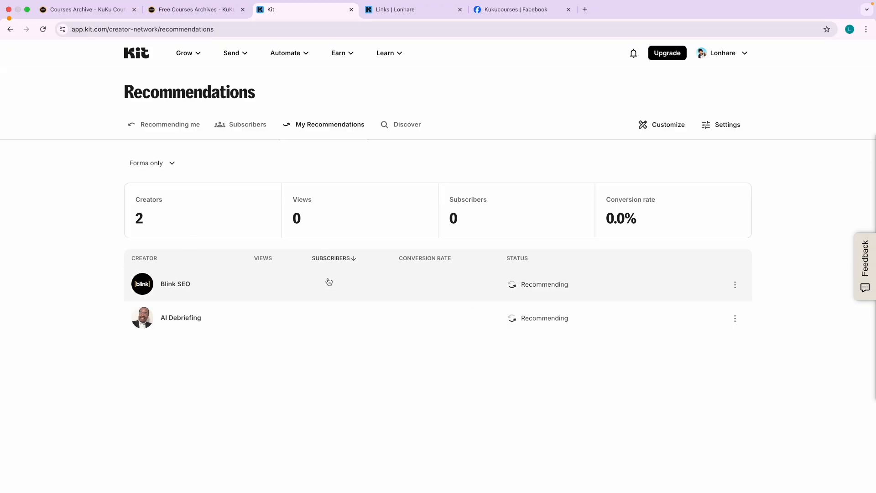
pyautogui.click(232, 53)
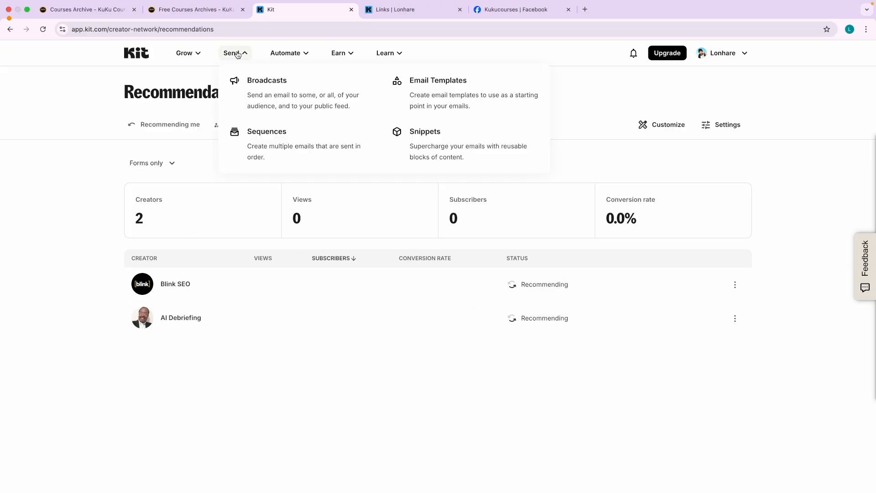
# Open the sent Free Power-Pack broadcast's report and start editing its email.
pyautogui.click(267, 87)
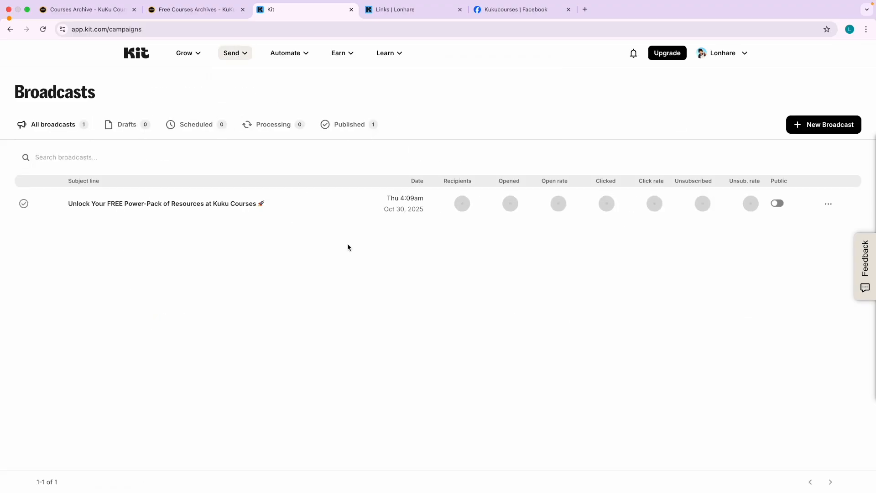
pyautogui.click(203, 206)
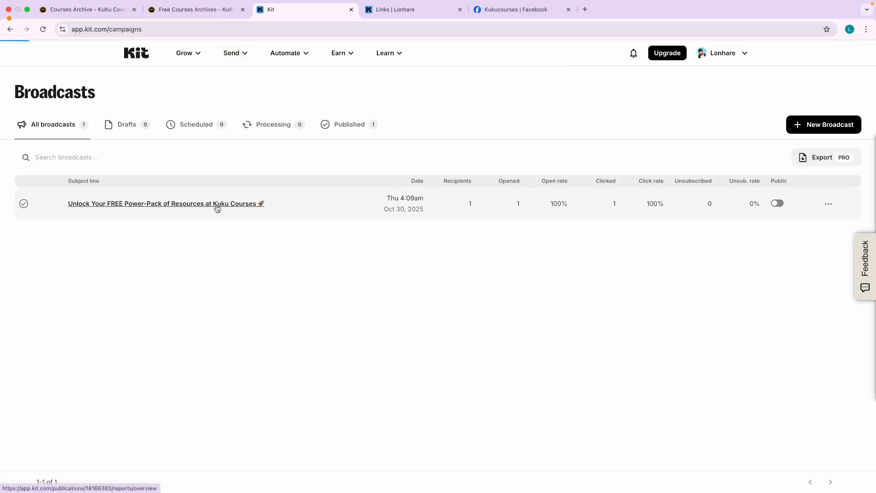
pyautogui.scroll(-4, 327, 339)
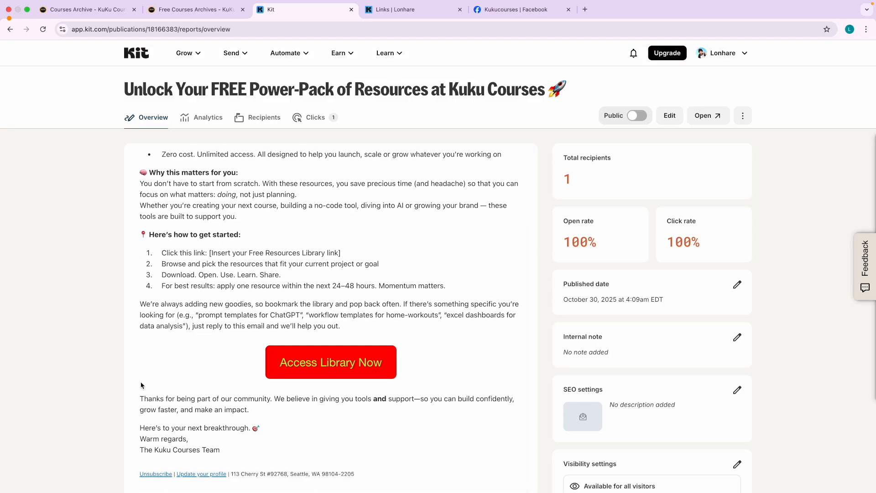
pyautogui.click(669, 116)
# Insert a creator recommendation block featuring Blink SEO into the broadcast.
pyautogui.scroll(-5, 183, 335)
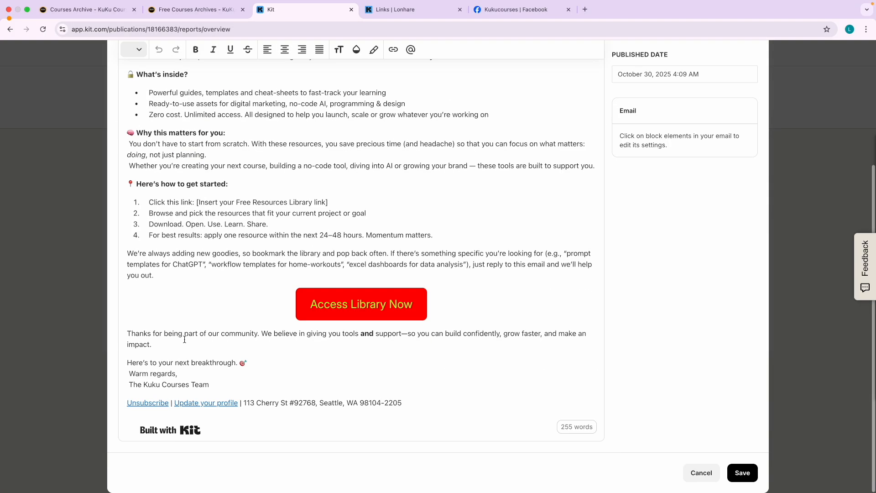
pyautogui.click(134, 333)
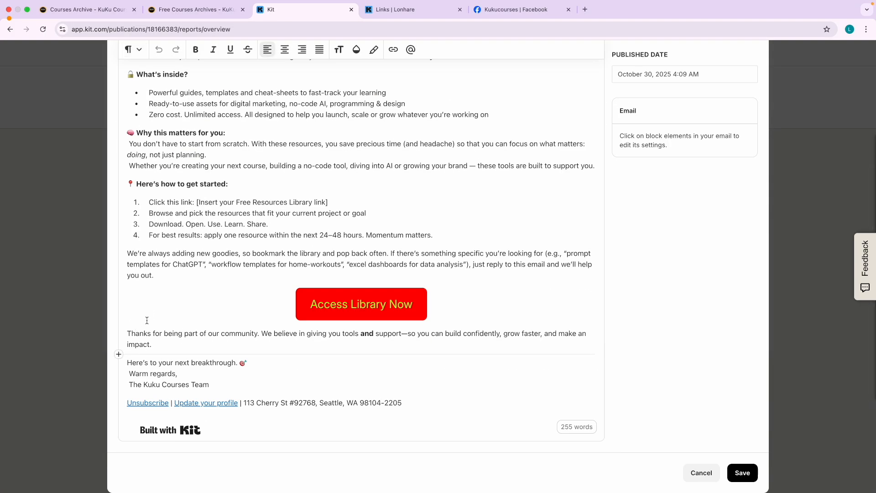
pyautogui.click(119, 354)
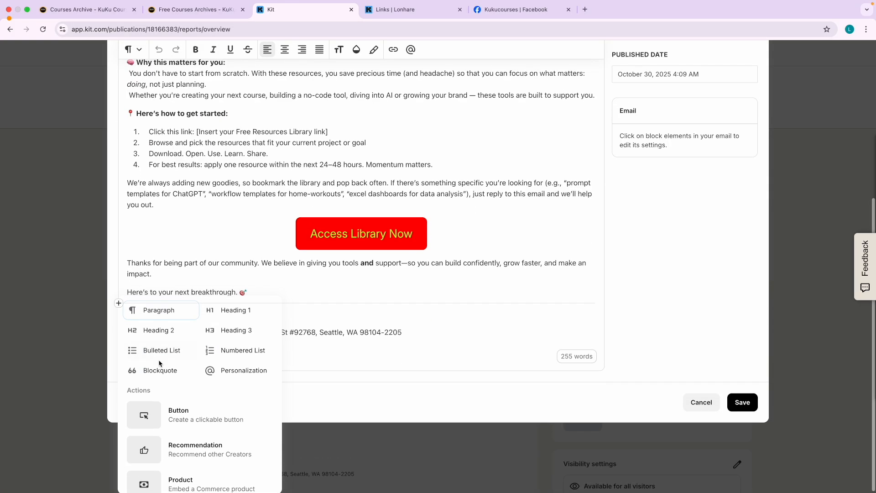
pyautogui.click(183, 448)
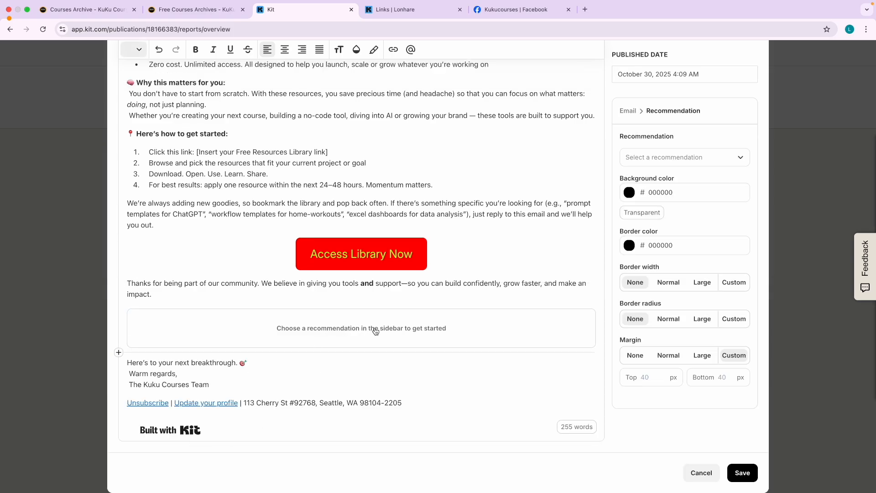
pyautogui.click(693, 155)
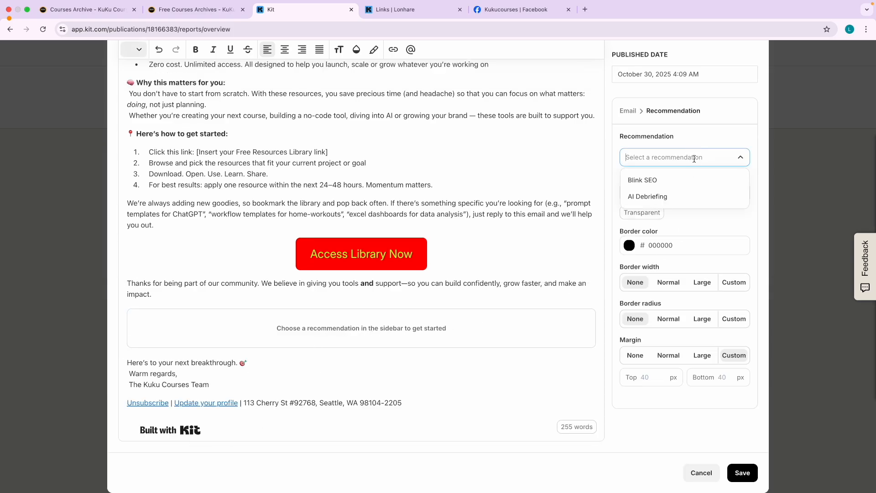
pyautogui.click(659, 181)
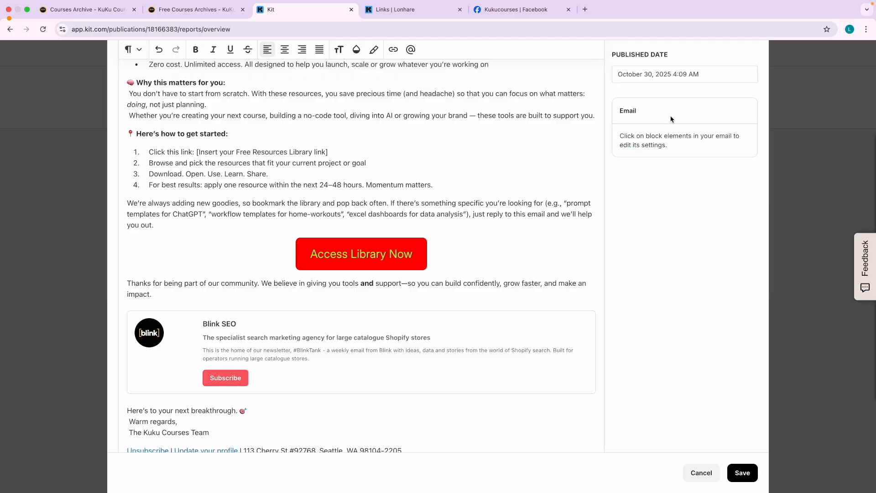
# Add a second recommendation block for AI Debriefing below Blink SEO.
pyautogui.click(393, 375)
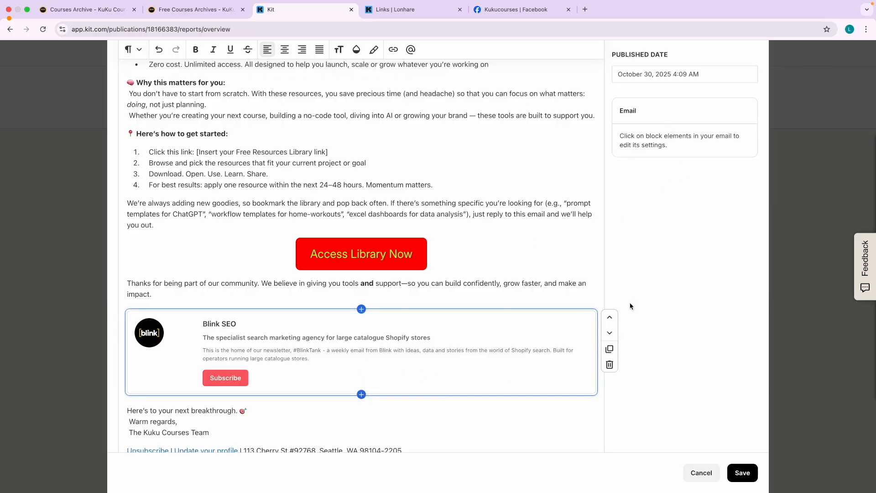
pyautogui.click(362, 395)
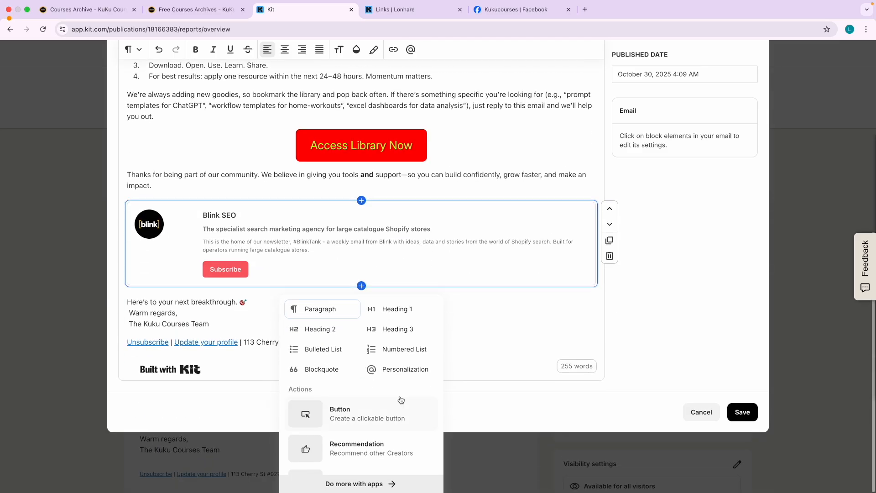
pyautogui.click(360, 446)
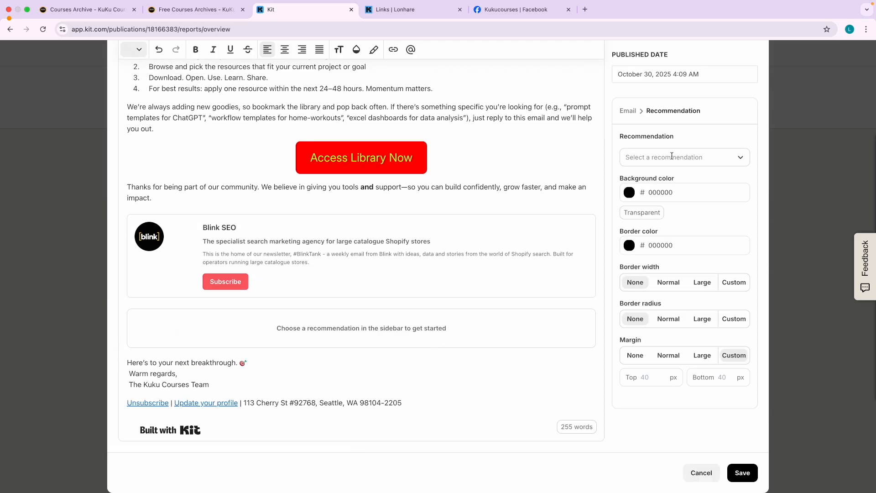
pyautogui.click(672, 157)
pyautogui.click(657, 196)
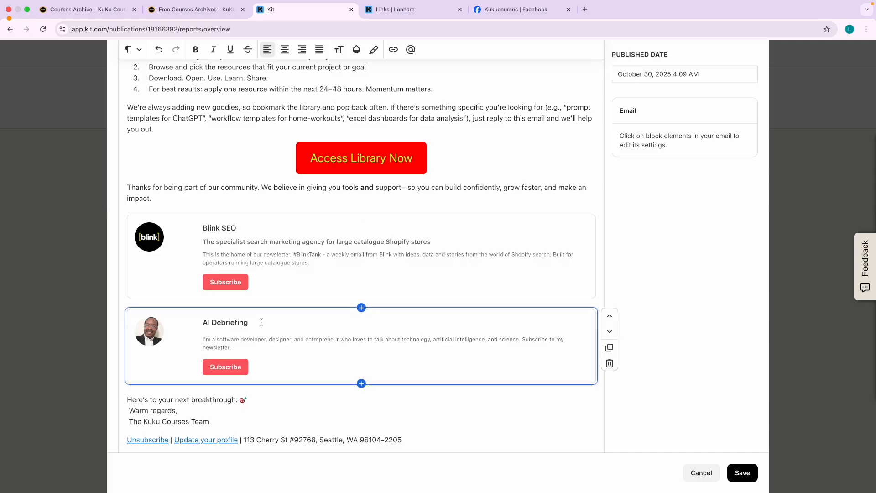
# Scroll through the broadcast to review both recommendation cards.
pyautogui.scroll(3, 207, 209)
pyautogui.scroll(5, 207, 209)
pyautogui.scroll(-7, 319, 312)
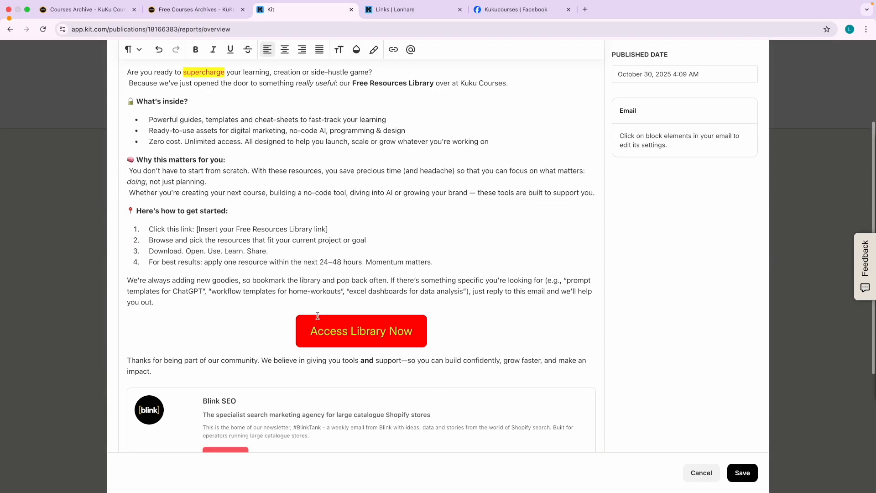
pyautogui.scroll(-2, 318, 315)
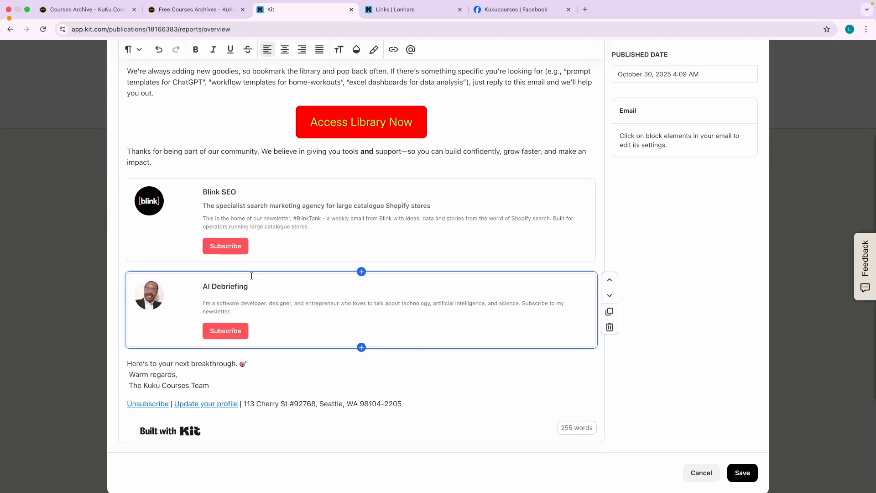
pyautogui.scroll(5, 274, 118)
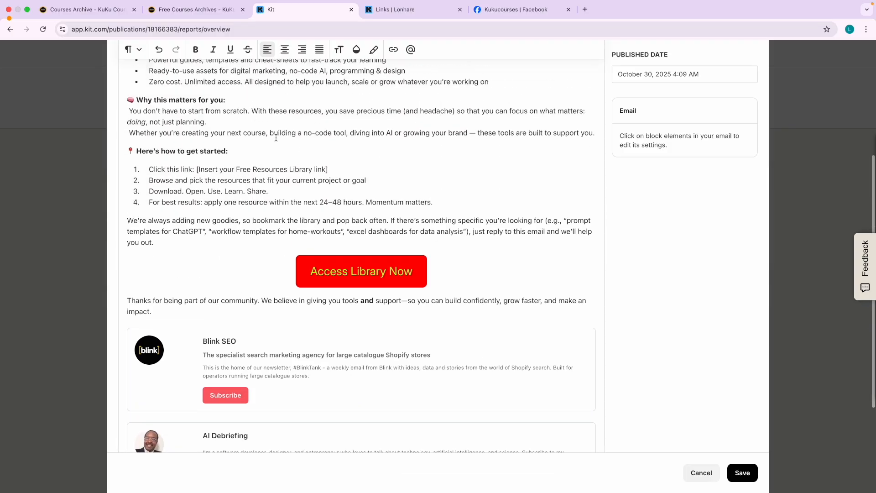
pyautogui.scroll(-2, 285, 224)
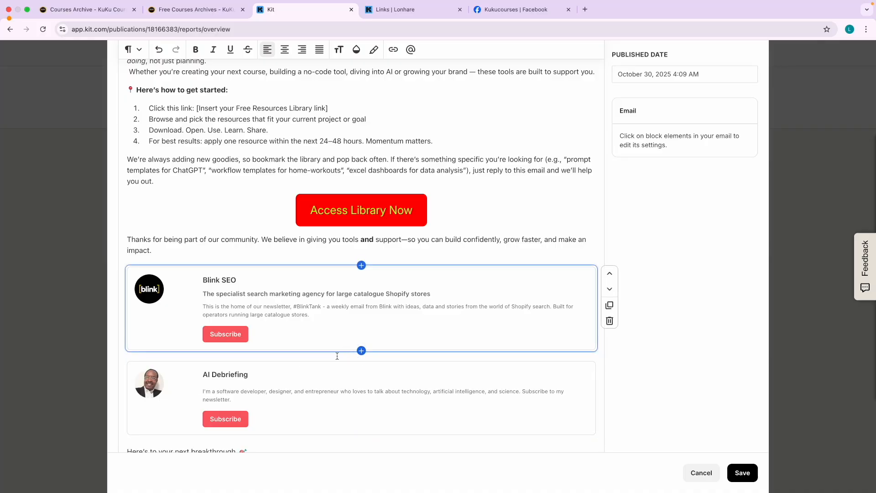
pyautogui.scroll(-2, 452, 391)
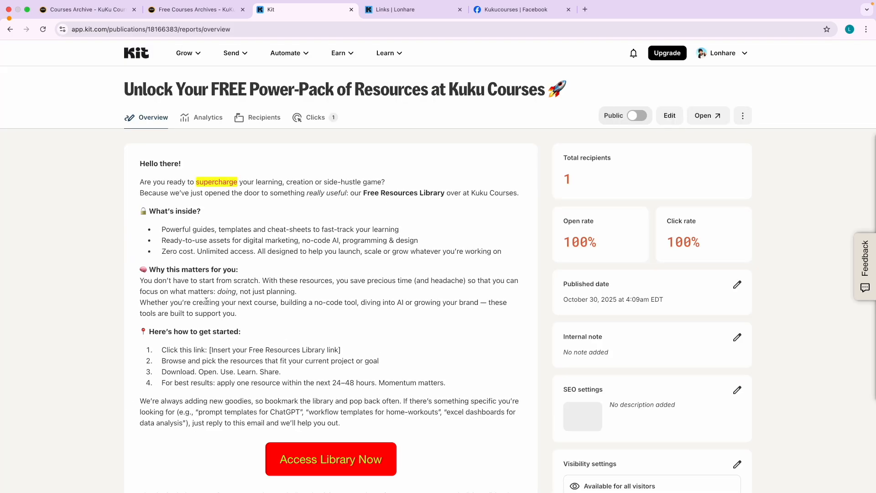
# In the Dummy Sequences sequence, insert a recommendation block after Email 1's content.
pyautogui.click(232, 53)
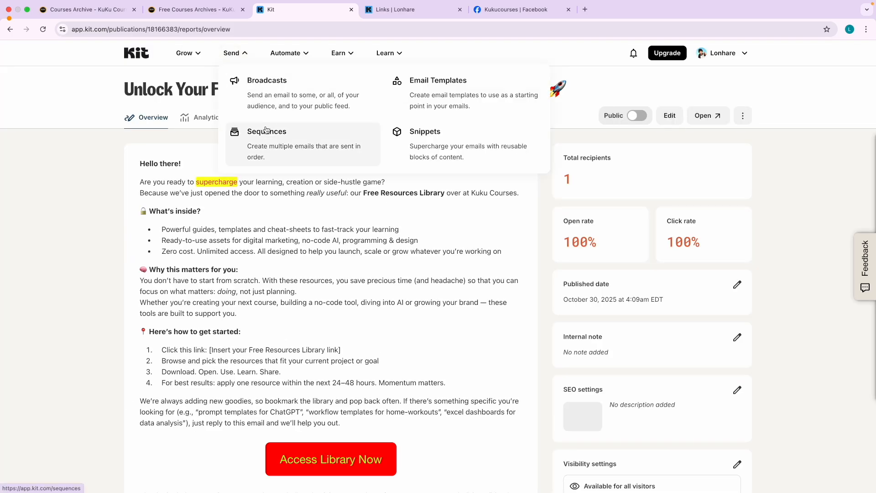
pyautogui.click(274, 146)
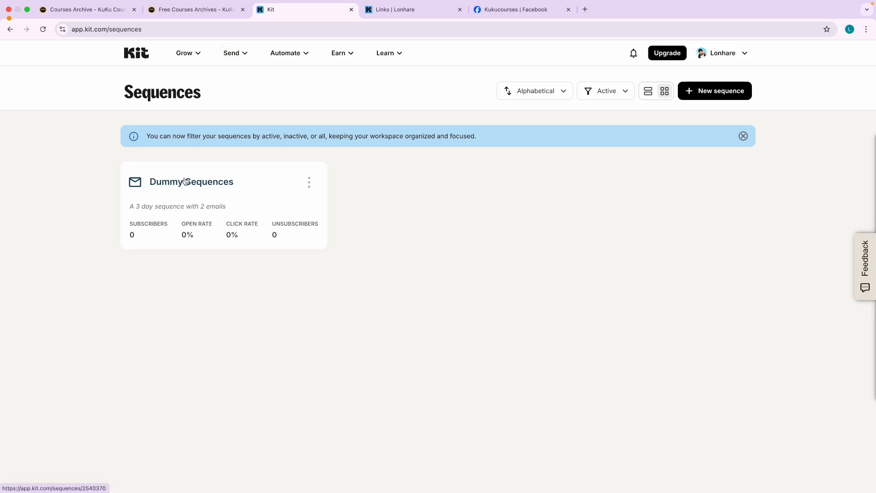
pyautogui.click(187, 182)
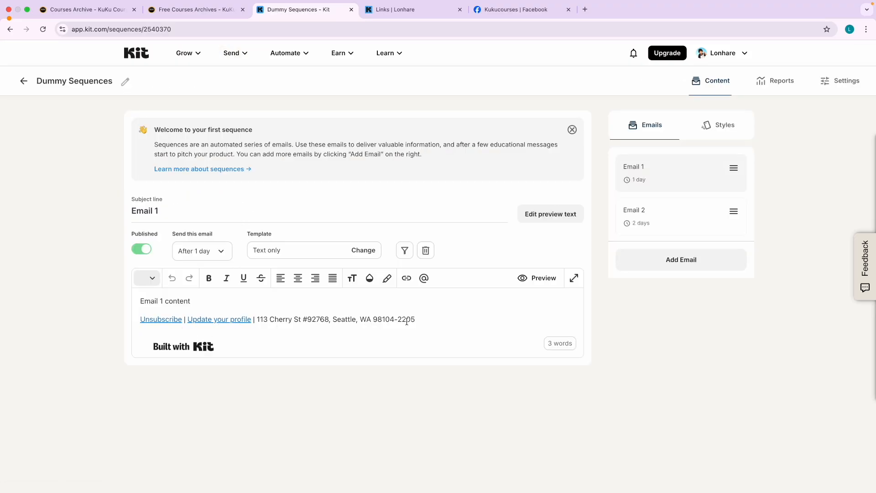
pyautogui.click(217, 301)
pyautogui.press('Return')
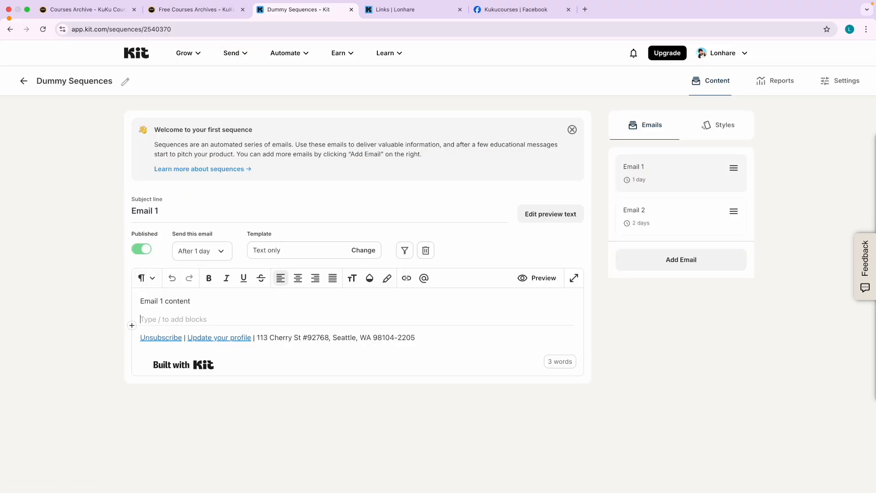
pyautogui.click(132, 329)
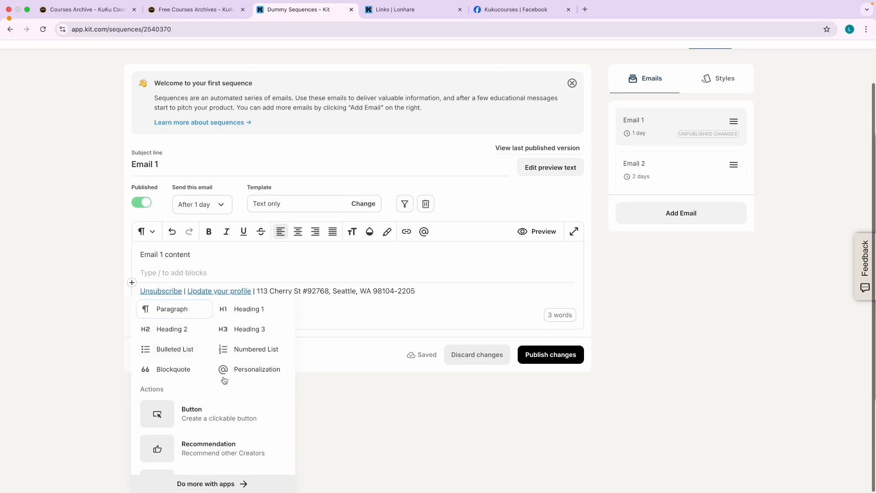
pyautogui.click(195, 448)
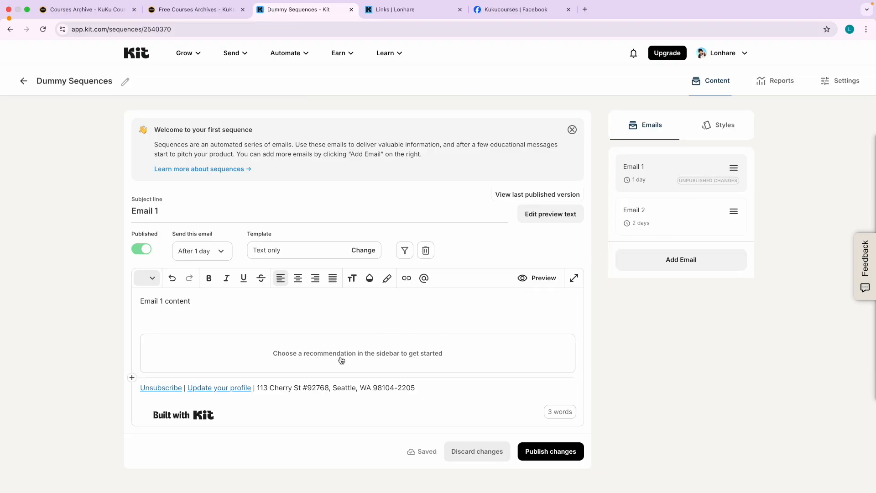
# Set the block's creator to AI Debriefing and publish the email changes.
pyautogui.click(726, 125)
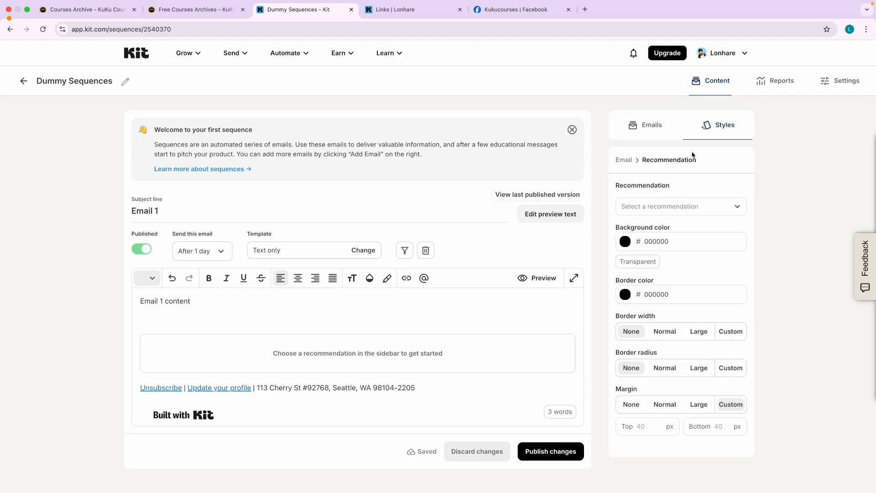
pyautogui.click(652, 206)
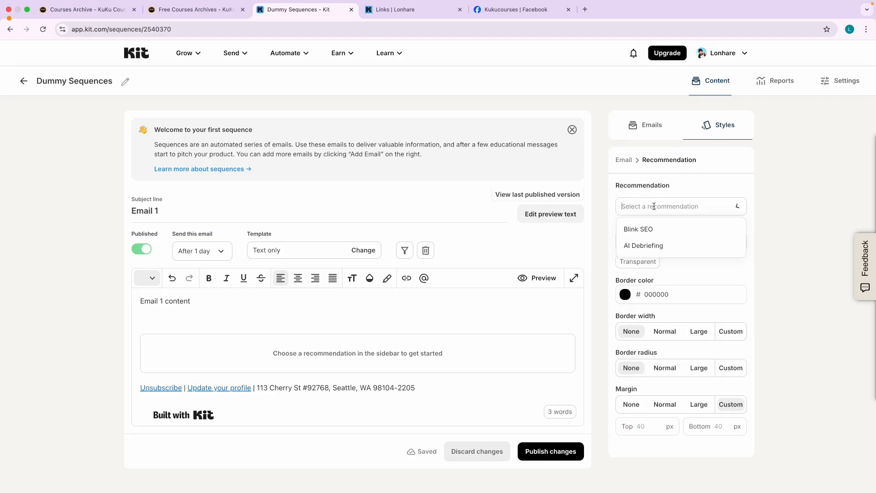
pyautogui.click(646, 247)
pyautogui.click(203, 381)
pyautogui.scroll(-1, 242, 379)
pyautogui.click(541, 475)
pyautogui.scroll(1, 307, 314)
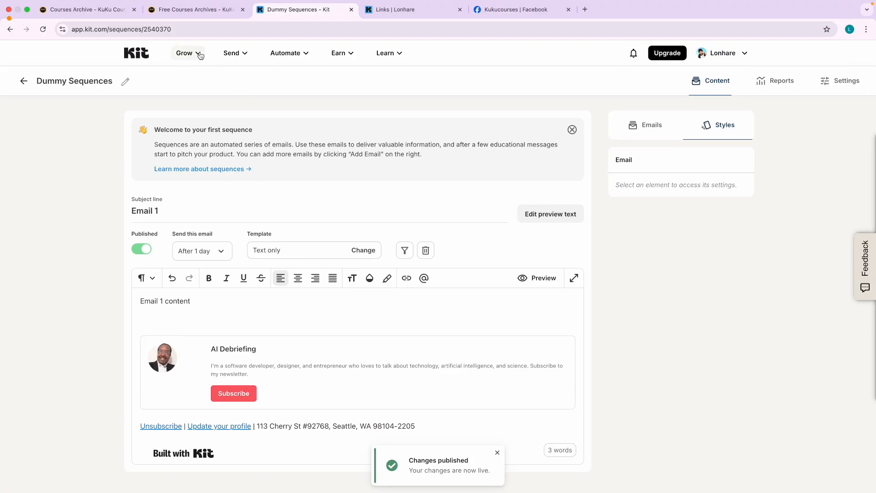
# Open Grow > Recommendations, opt out of location sharing, then return to Grow > Creator Profile.
pyautogui.moveTo(198, 53)
pyautogui.click(432, 171)
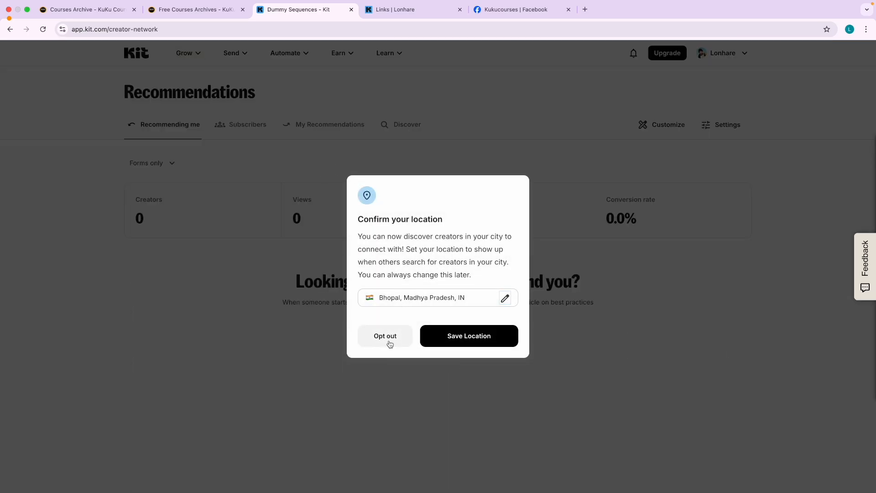
pyautogui.click(307, 306)
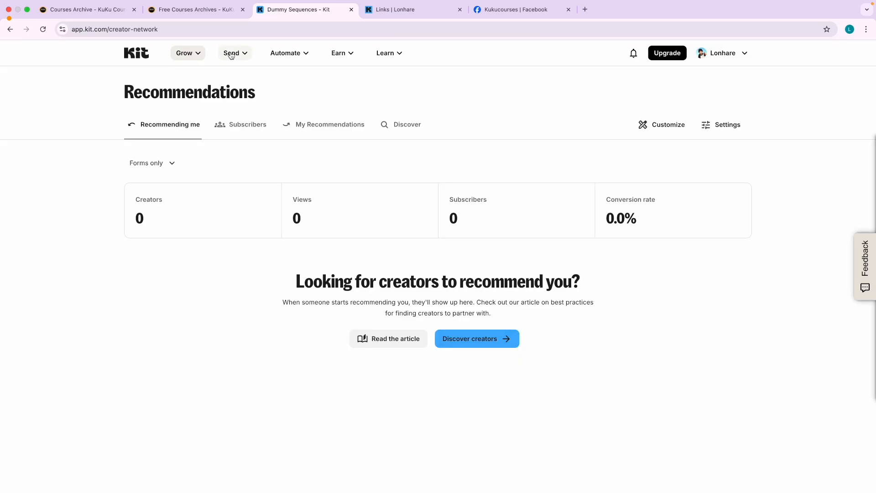
pyautogui.click(185, 53)
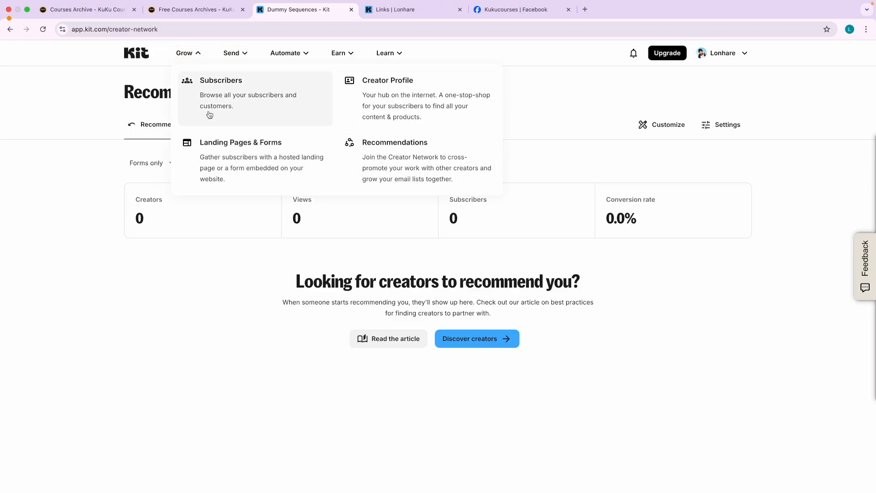
pyautogui.click(351, 103)
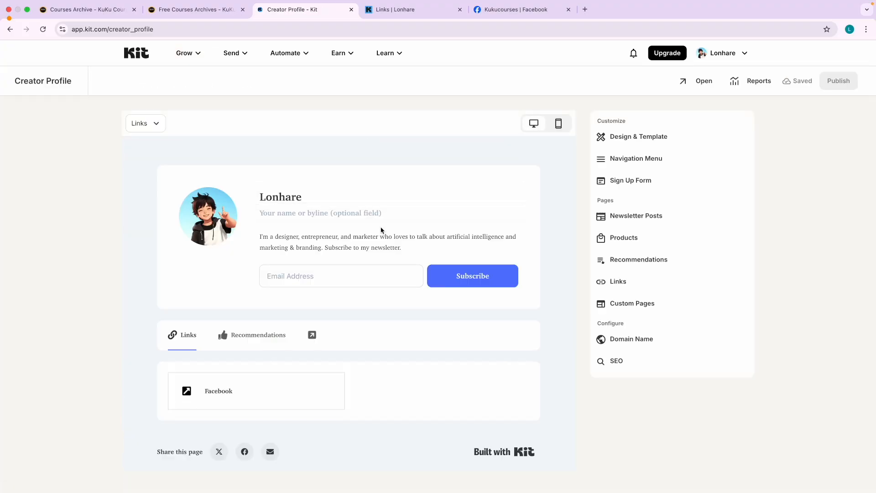
# Preview the Recommendations section in the Creator Profile editor and scroll through it.
pyautogui.scroll(-2, 408, 280)
pyautogui.click(257, 301)
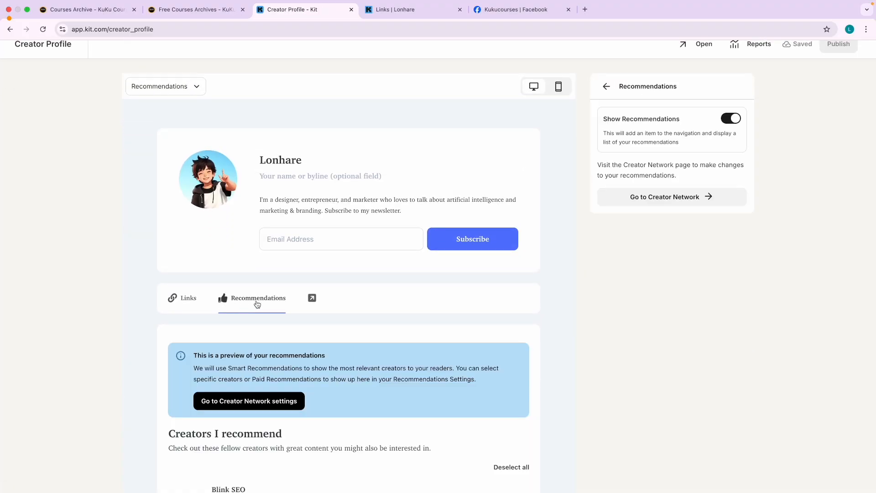
pyautogui.scroll(-3, 338, 322)
pyautogui.scroll(-5, 349, 284)
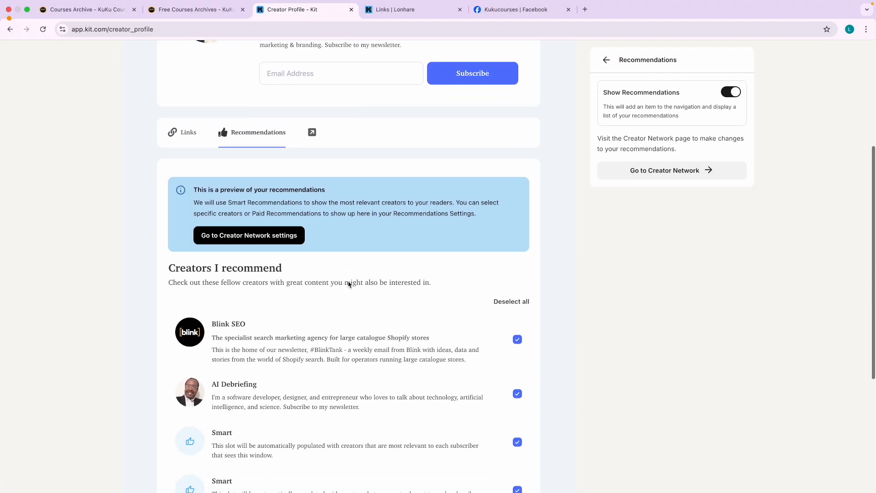
pyautogui.scroll(-4, 325, 361)
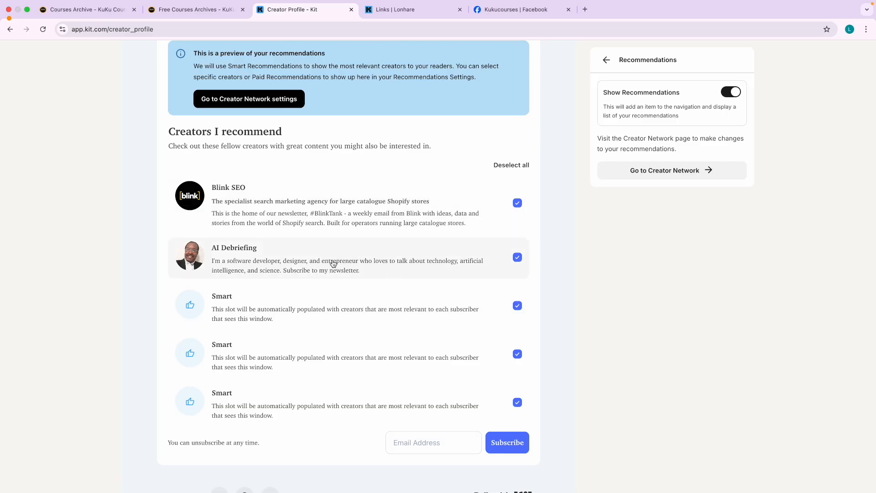
pyautogui.scroll(13, 333, 264)
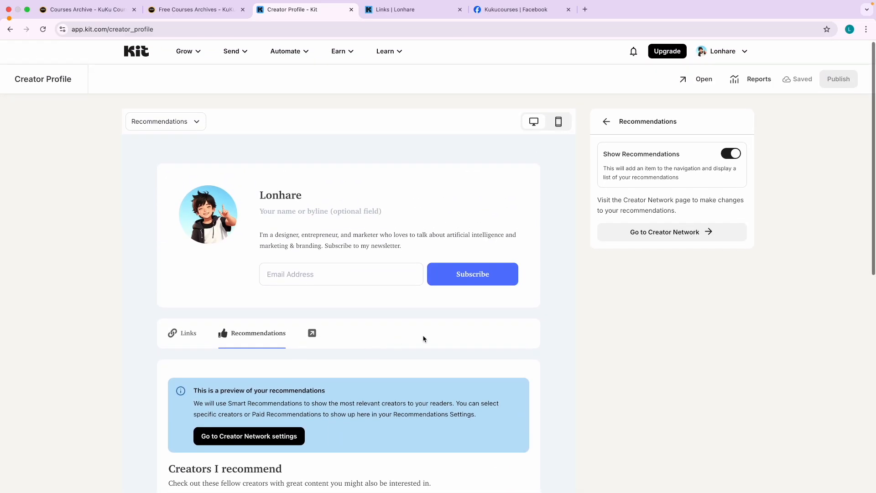
# Compare with the five recommended creators on the live public profile, then return to the editor.
pyautogui.click(401, 9)
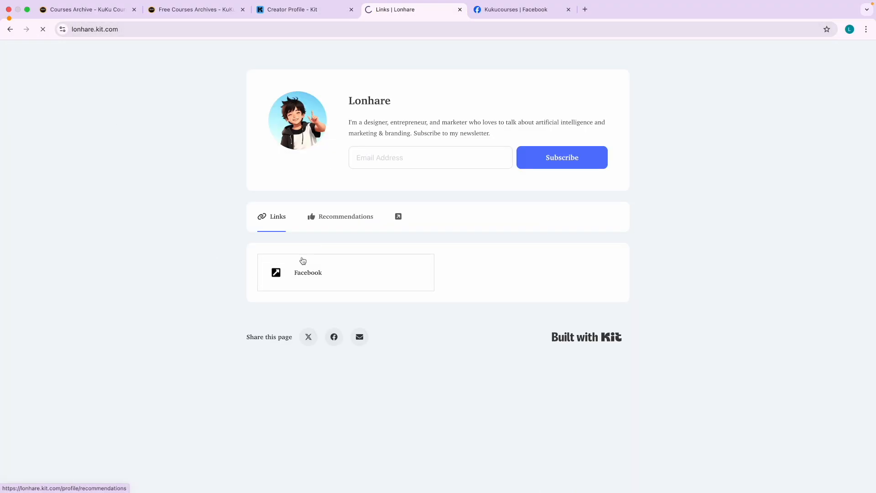
pyautogui.scroll(-3, 315, 280)
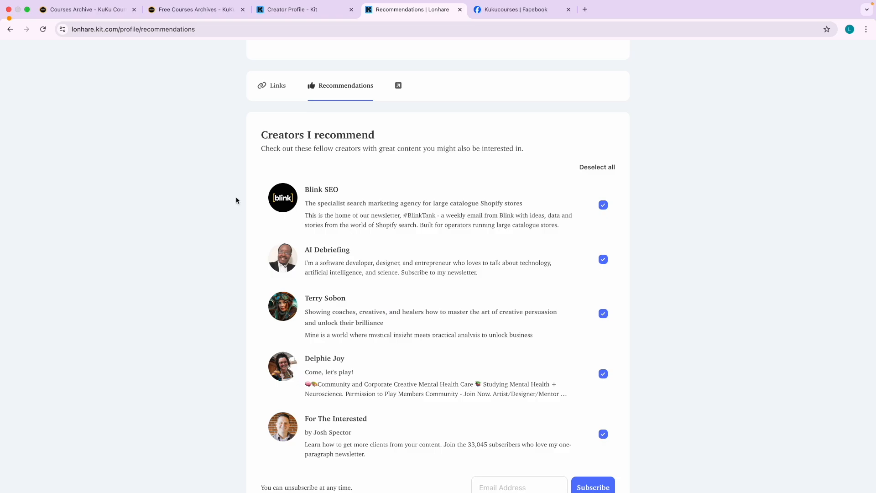
pyautogui.scroll(3, 274, 137)
pyautogui.click(322, 10)
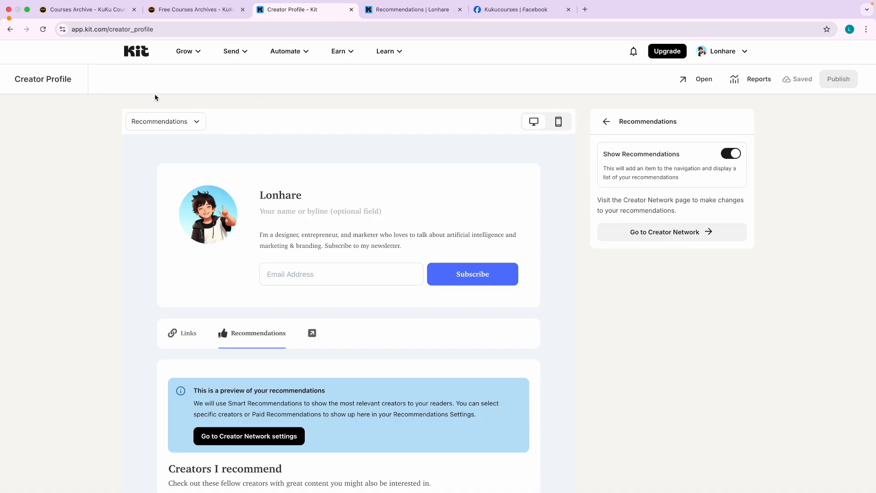
# Open Recommendations, opt out of location sharing, and check the My Recommendations and Recommending me lists.
pyautogui.click(187, 51)
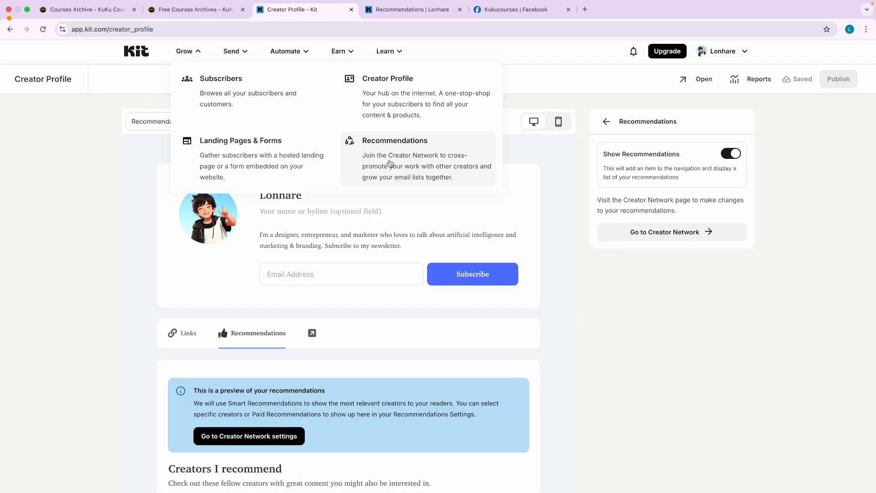
pyautogui.click(405, 164)
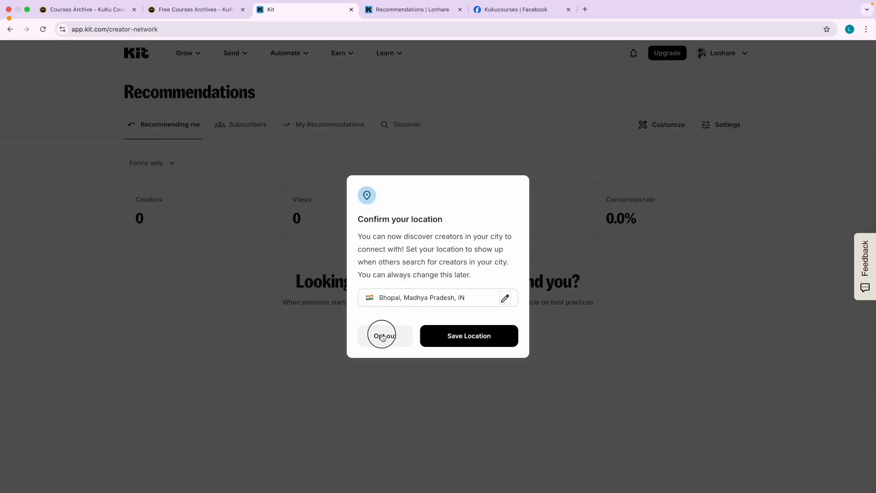
pyautogui.click(383, 336)
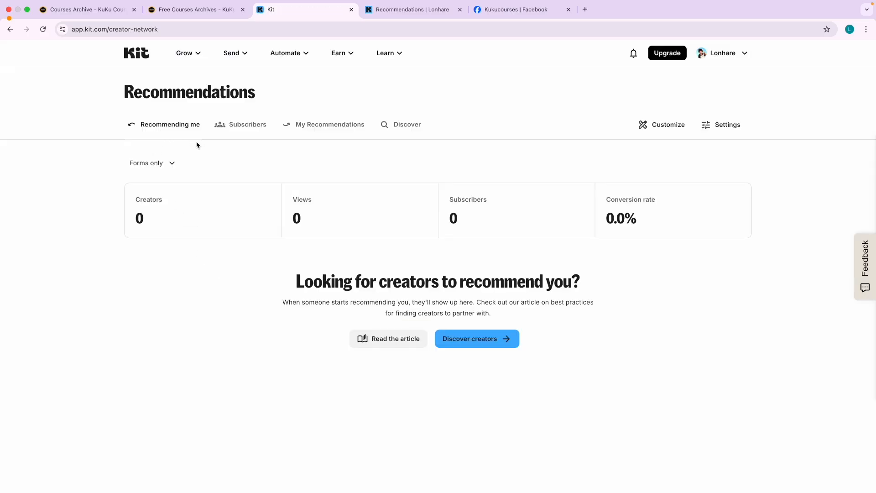
pyautogui.click(310, 136)
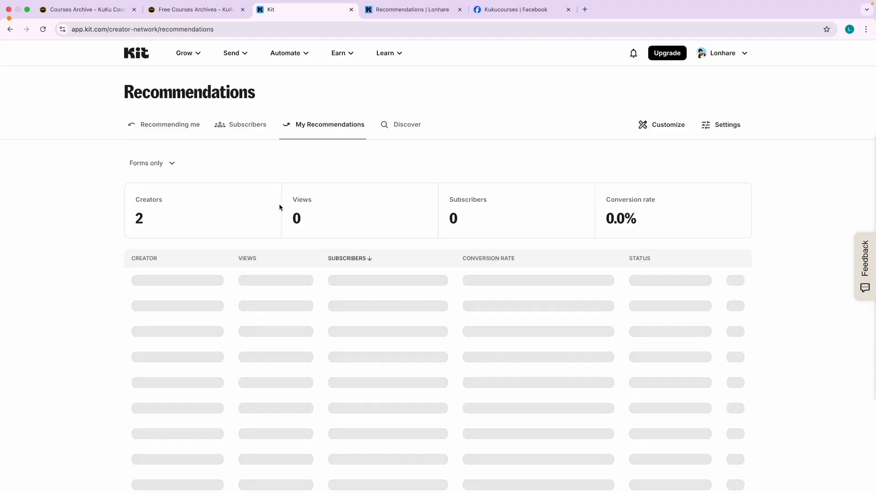
pyautogui.click(169, 136)
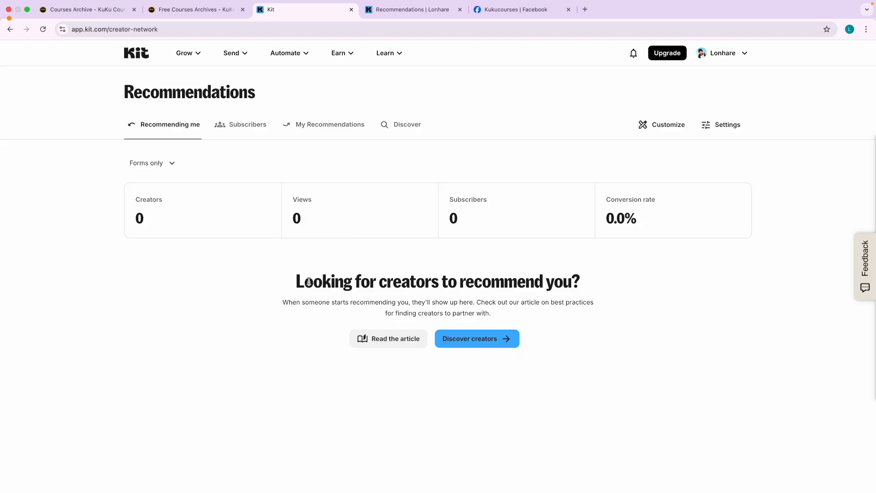
pyautogui.tripleClick(309, 282)
pyautogui.click(335, 278)
# Return to the account dashboard and open the Grow and Earn menus.
pyautogui.click(136, 61)
pyautogui.click(184, 53)
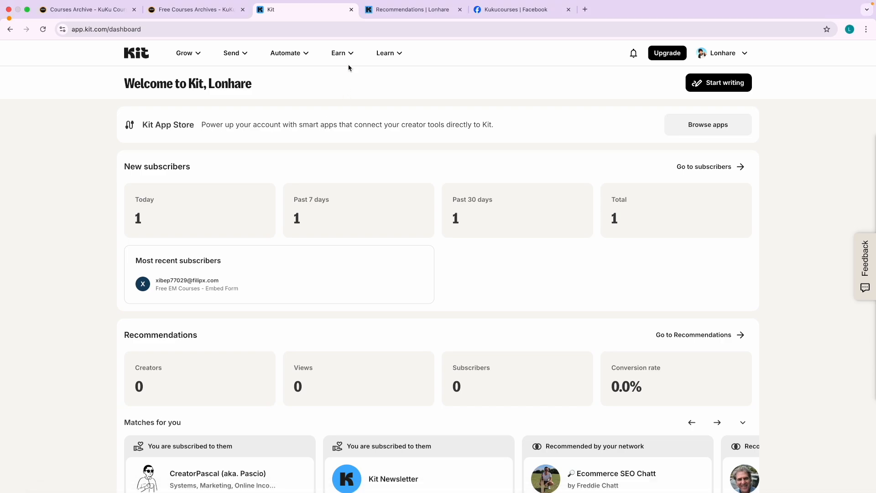
pyautogui.click(349, 54)
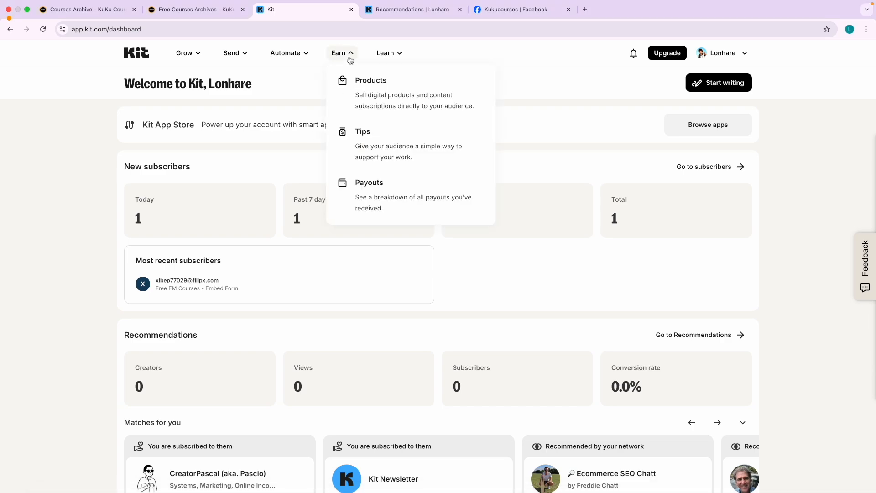
# Open the Products page and highlight its Commerce-unavailable heading.
pyautogui.click(379, 95)
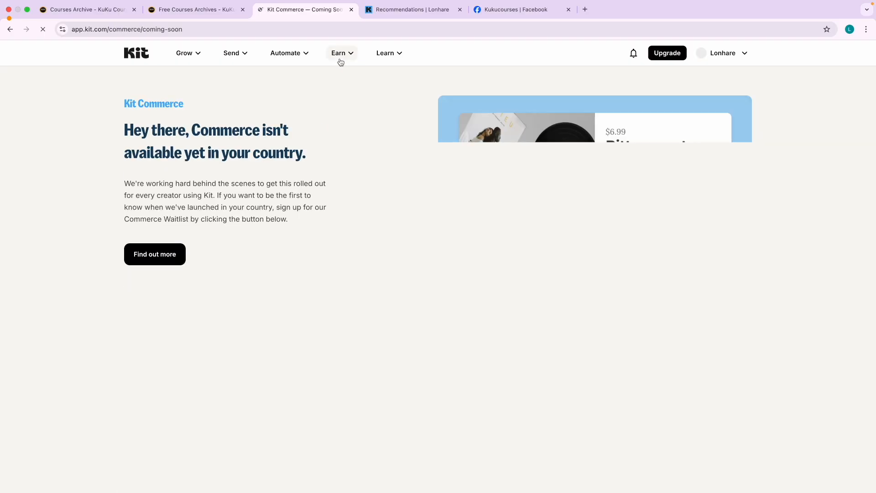
pyautogui.moveTo(166, 133); pyautogui.dragTo(324, 146)
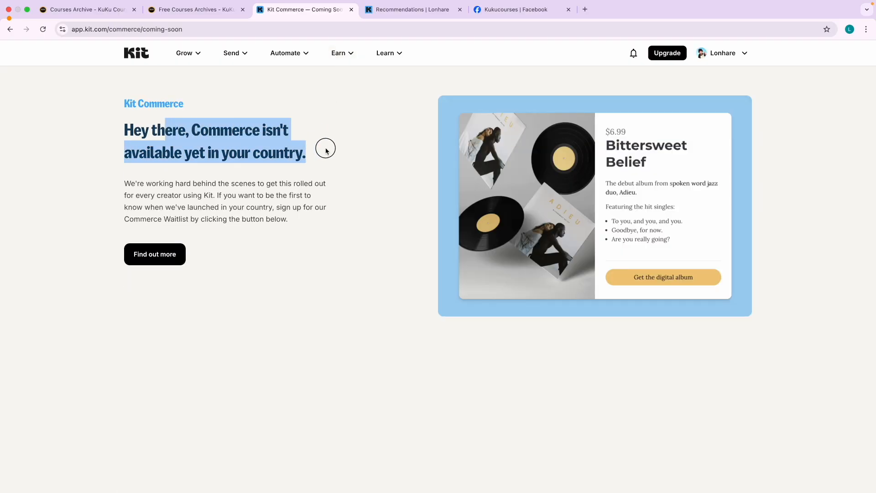
pyautogui.click(261, 145)
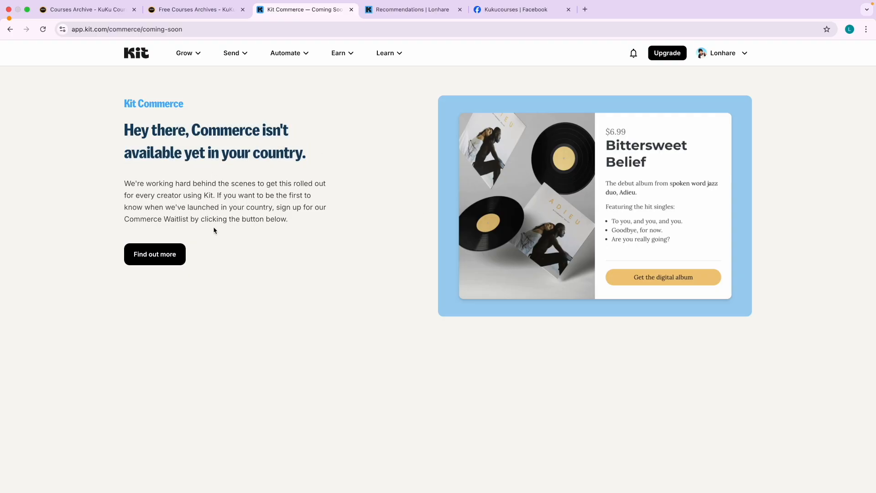
# Preview the Kit Commerce features page in a new tab, then close it.
pyautogui.click(139, 254)
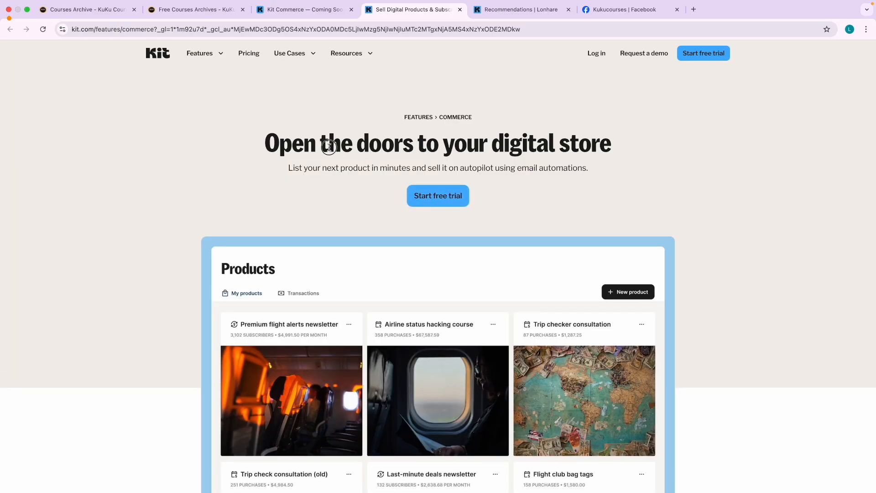
pyautogui.moveTo(329, 146); pyautogui.dragTo(426, 147)
pyautogui.click(369, 180)
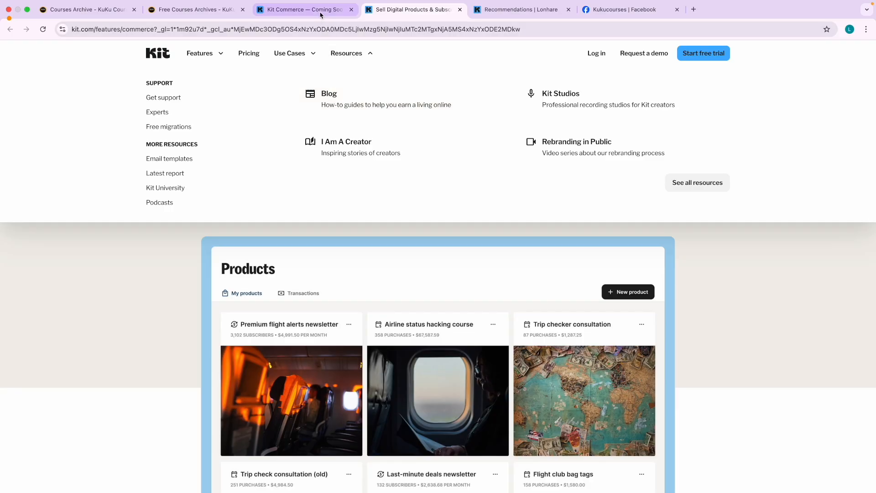
pyautogui.click(315, 10)
pyautogui.click(460, 10)
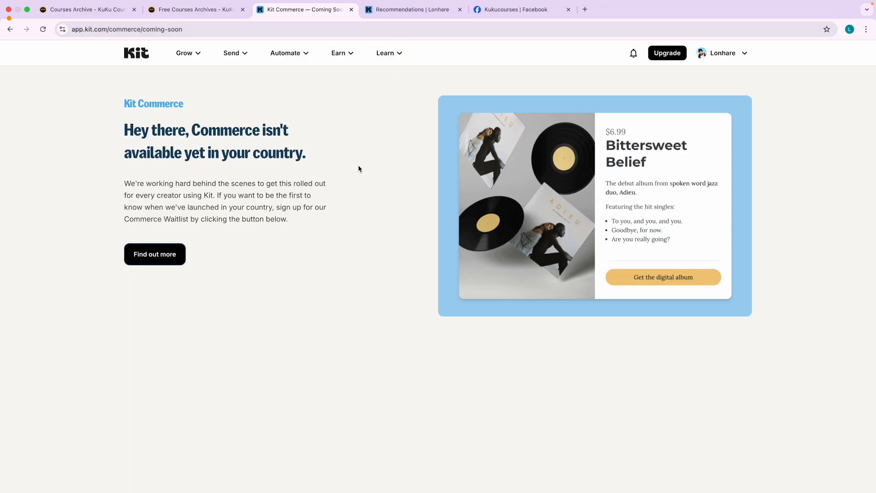
# Open the Learn dropdown from the Commerce coming-soon page.
pyautogui.scroll(5, 645, 163)
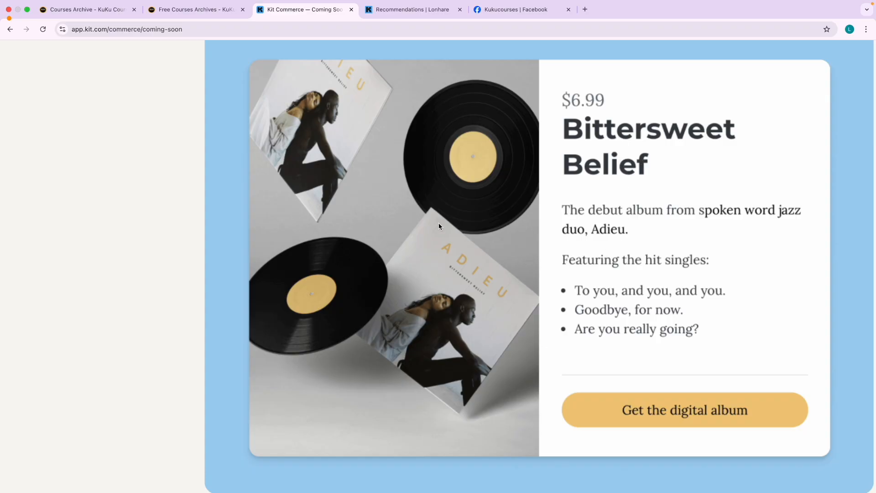
pyautogui.scroll(-5, 568, 197)
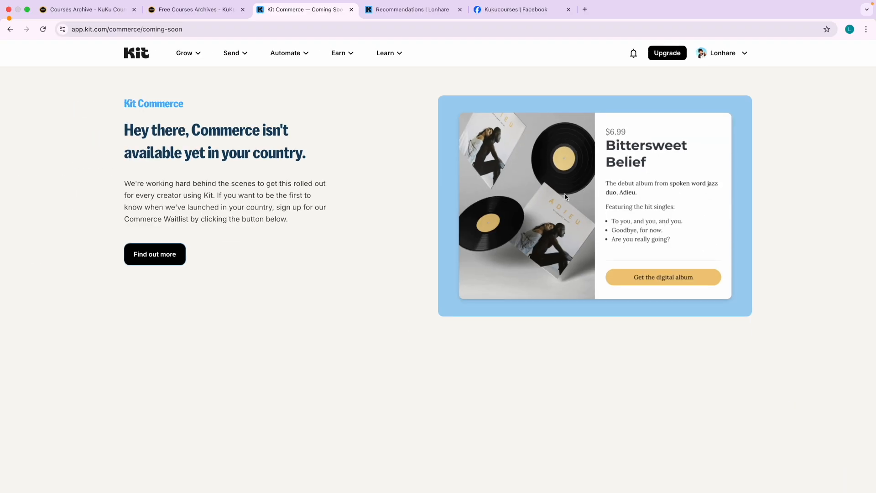
pyautogui.click(387, 53)
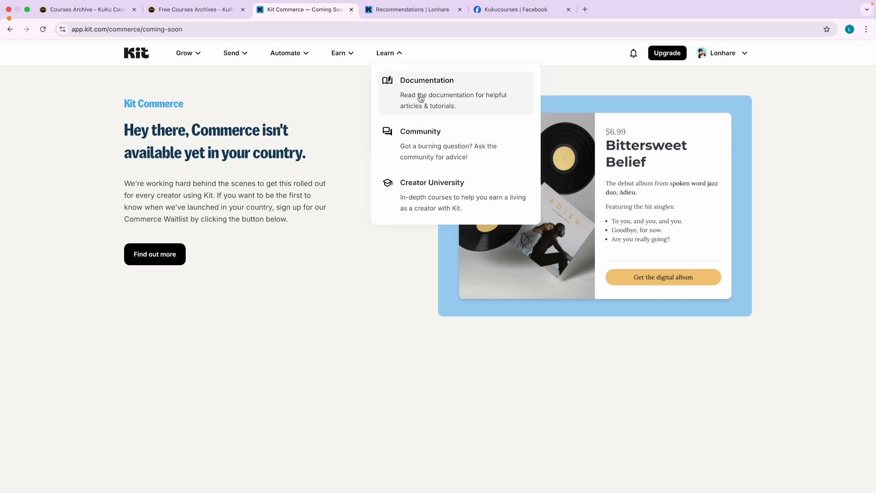
# Open the Help Center, search 'produ', and open 'Sell your products in different currencies'.
pyautogui.click(403, 100)
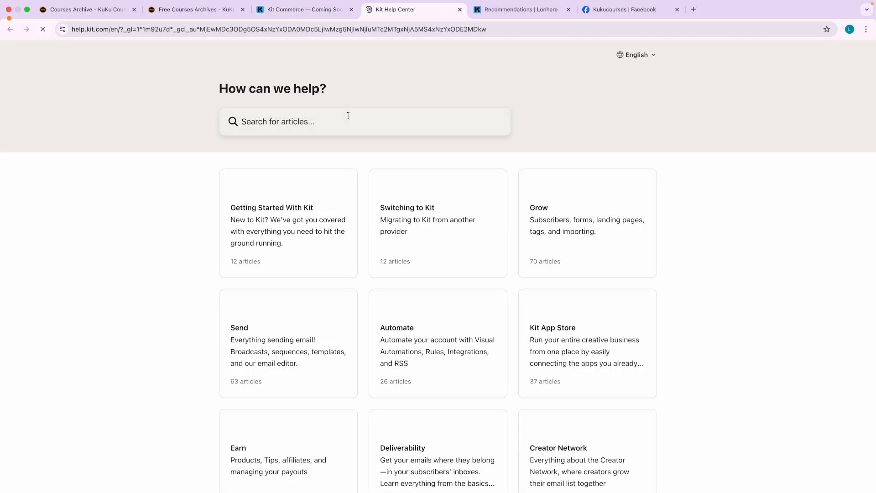
pyautogui.click(271, 134)
pyautogui.write('products')
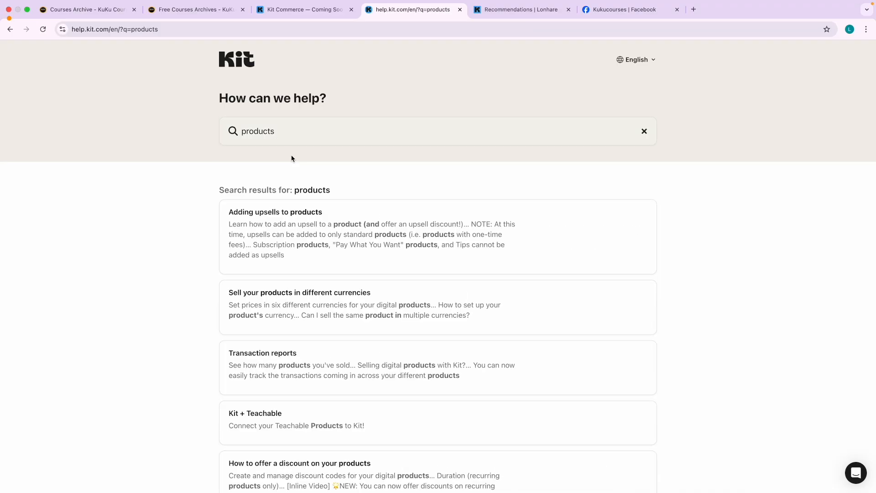
pyautogui.scroll(-3, 234, 303)
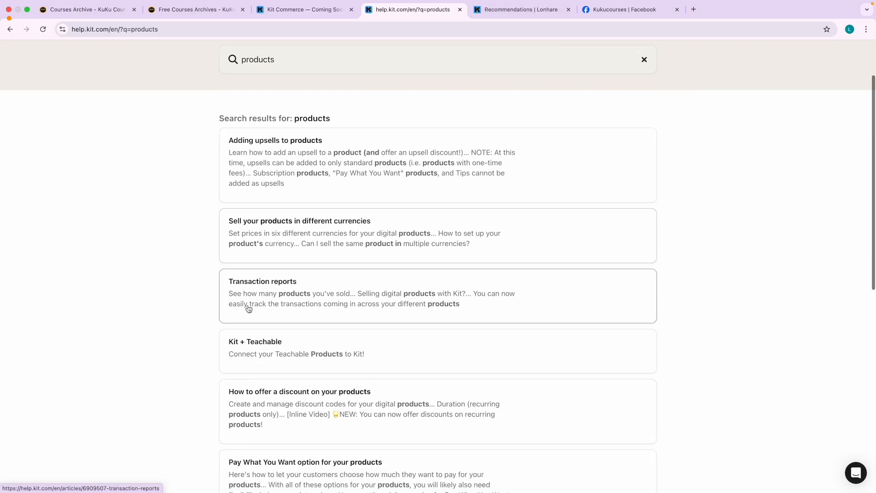
pyautogui.scroll(-5, 300, 281)
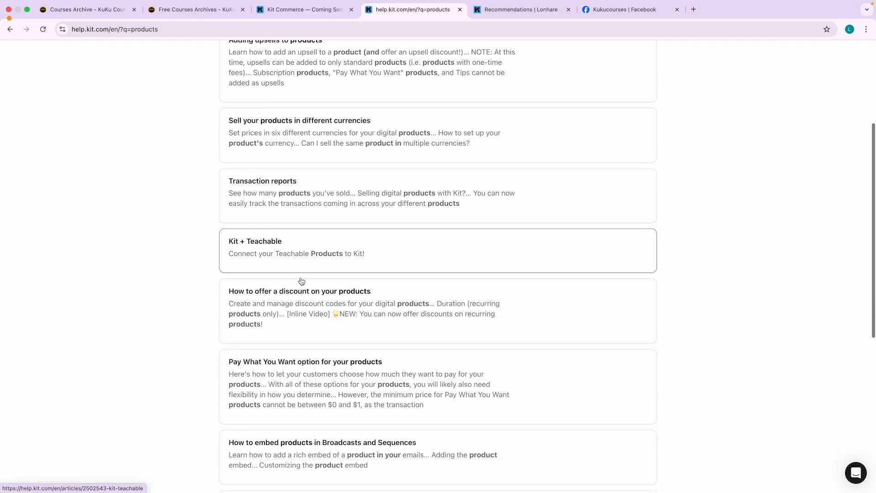
pyautogui.scroll(-10, 314, 323)
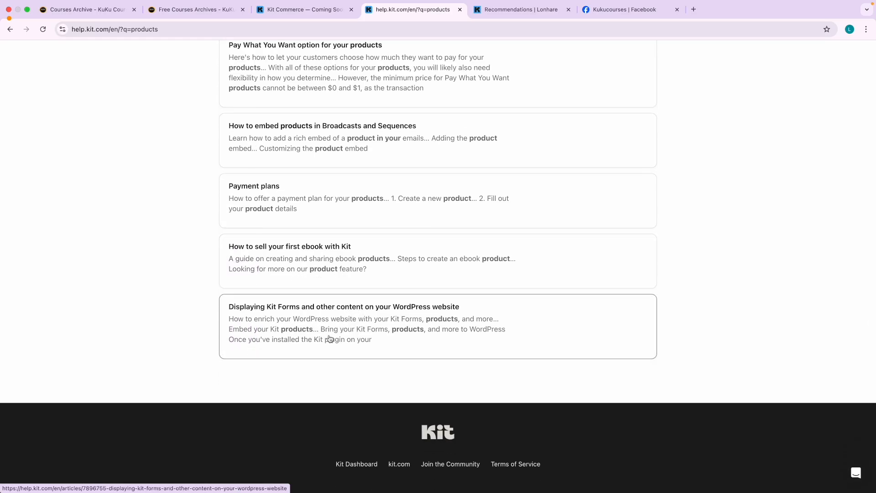
pyautogui.scroll(5, 285, 271)
pyautogui.scroll(10, 285, 270)
pyautogui.click(281, 307)
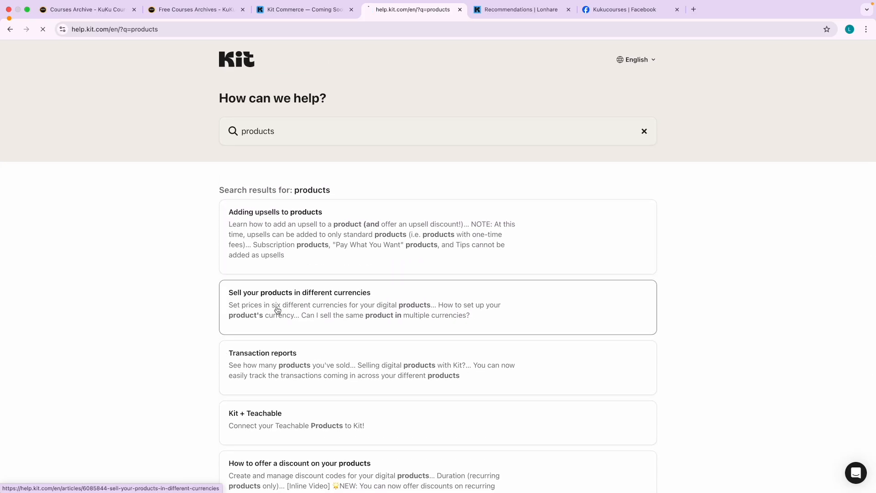
pyautogui.scroll(-5, 297, 286)
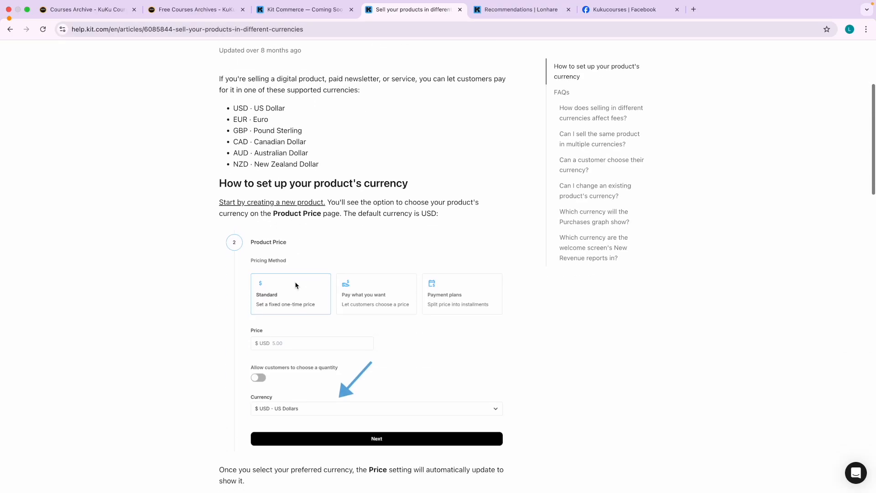
# Open the Creating a Product help article and read through it.
pyautogui.click(257, 191)
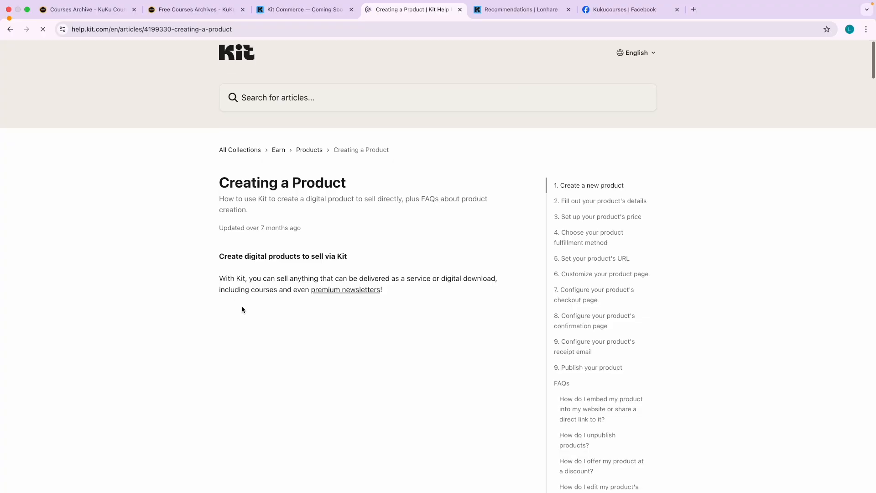
pyautogui.scroll(-4, 246, 310)
pyautogui.scroll(-6, 228, 326)
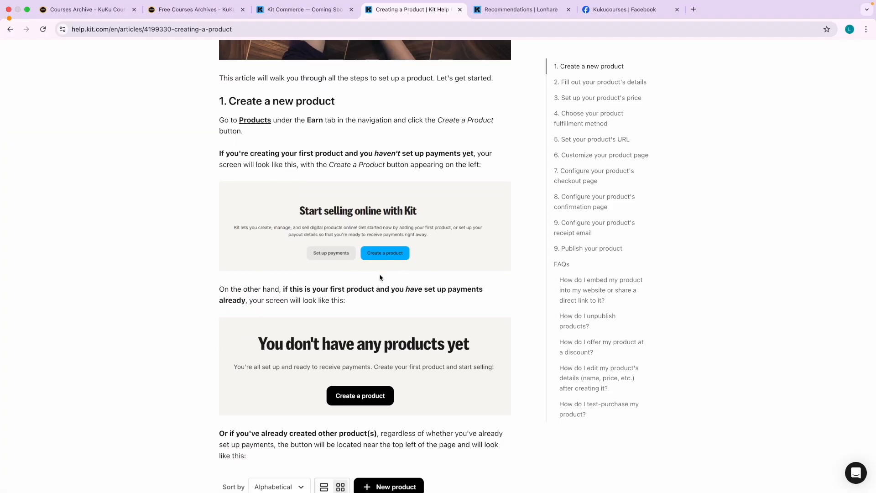
pyautogui.scroll(-9, 384, 271)
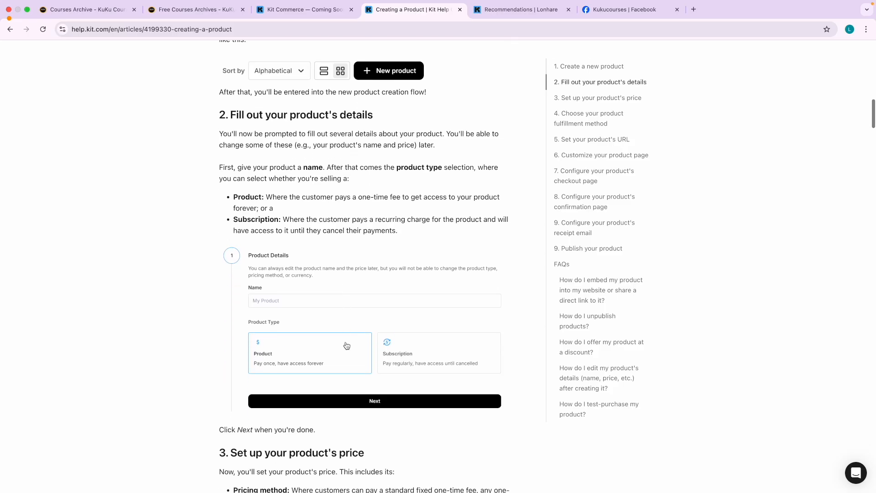
pyautogui.scroll(-1, 325, 263)
pyautogui.scroll(3, 302, 266)
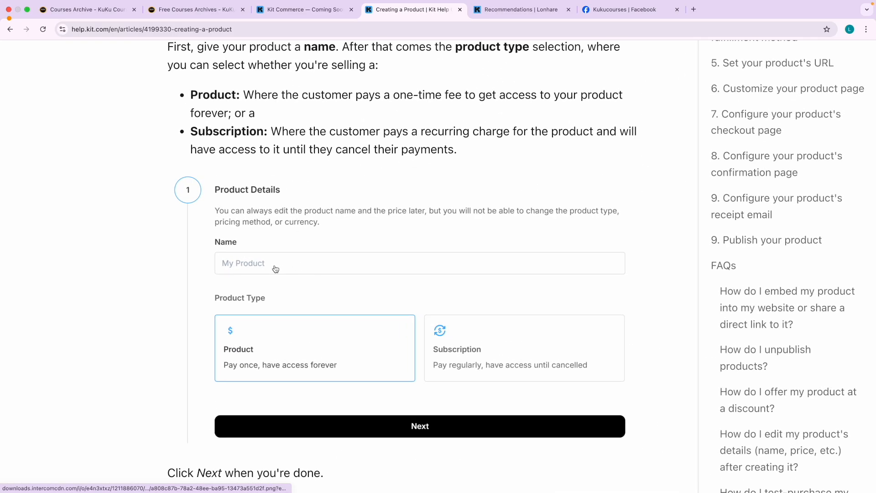
pyautogui.scroll(-3, 342, 347)
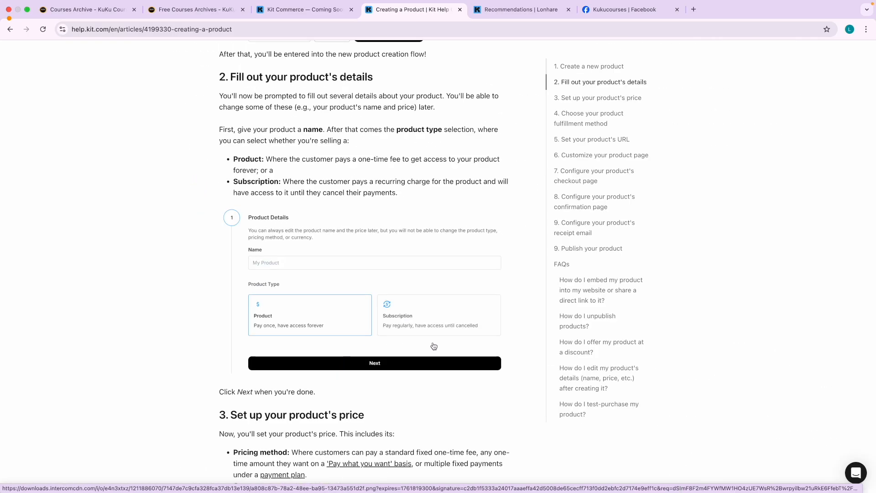
pyautogui.scroll(-9, 347, 333)
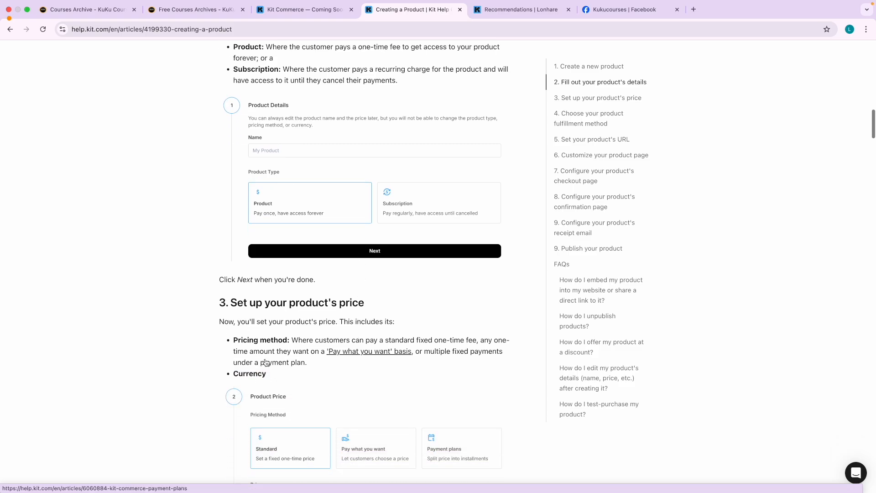
pyautogui.scroll(-6, 302, 340)
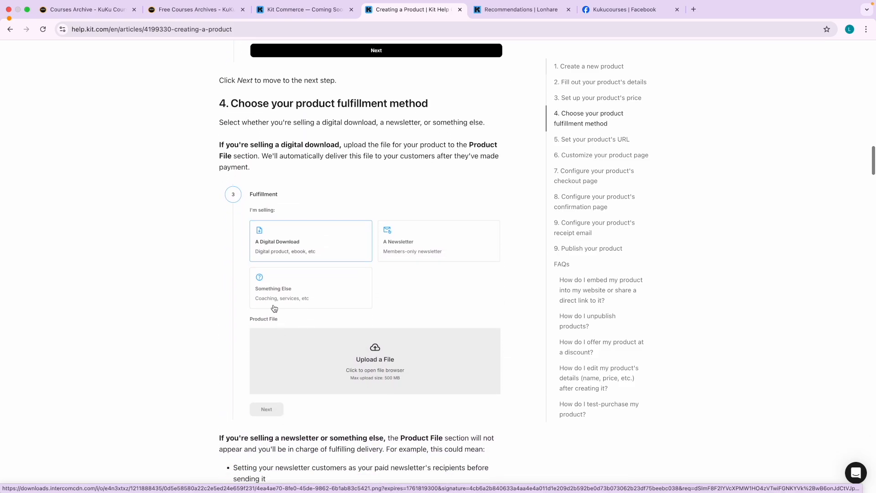
pyautogui.scroll(-7, 349, 342)
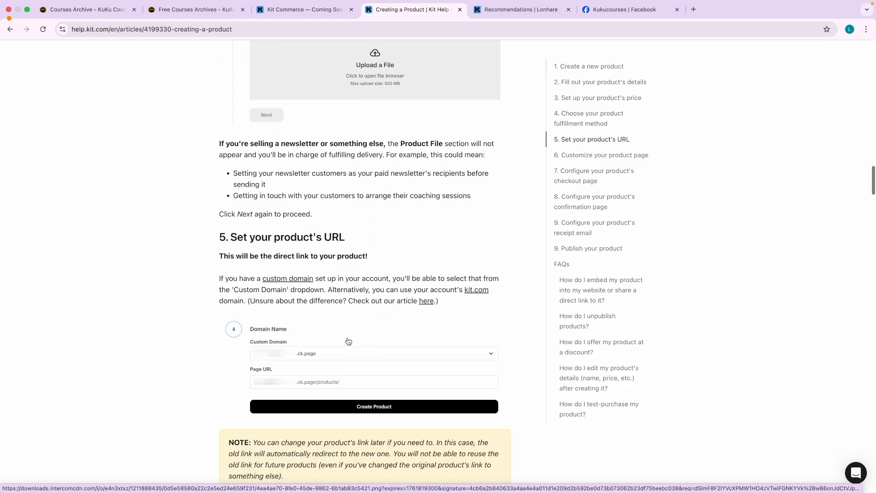
pyautogui.scroll(-1, 305, 309)
pyautogui.scroll(-2, 292, 324)
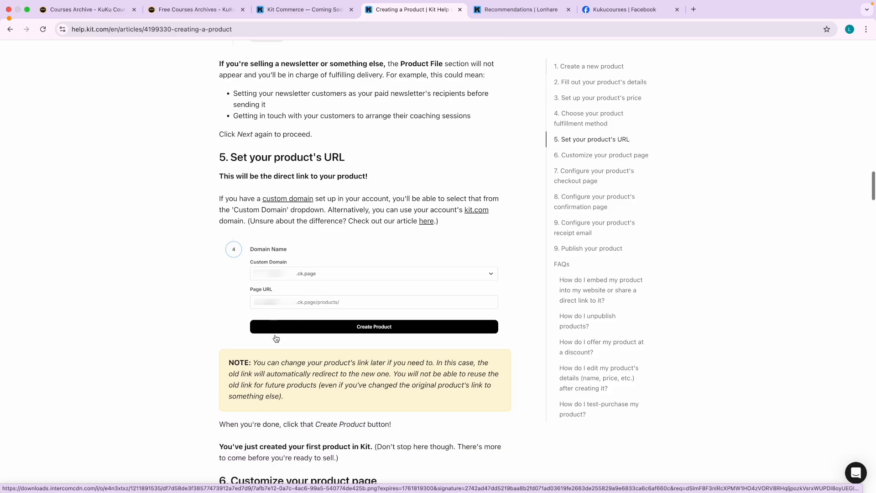
pyautogui.scroll(-6, 276, 337)
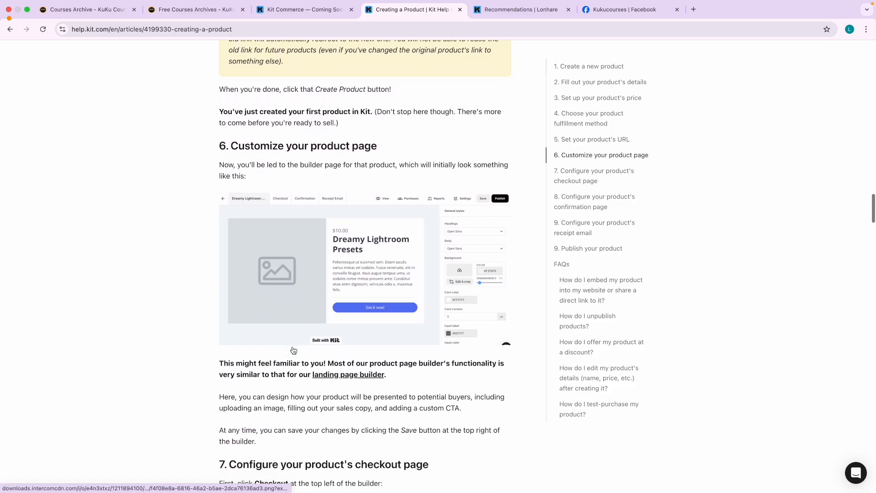
pyautogui.scroll(-9, 319, 347)
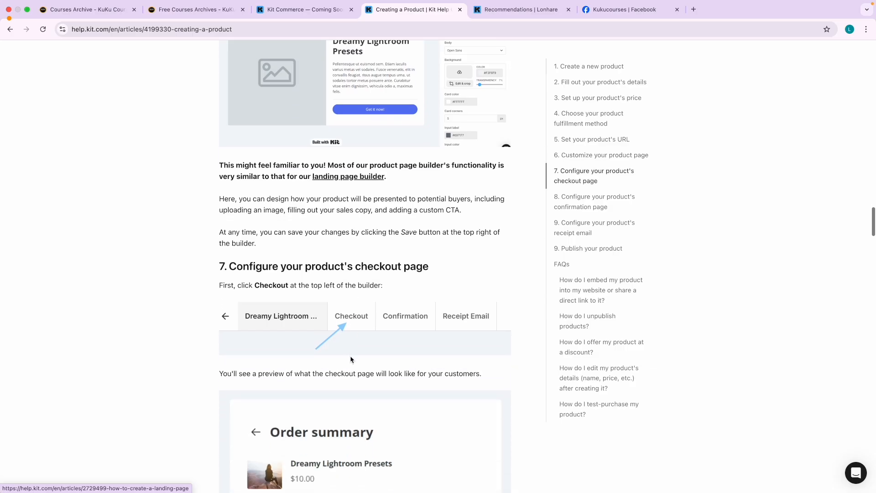
pyautogui.scroll(-11, 276, 328)
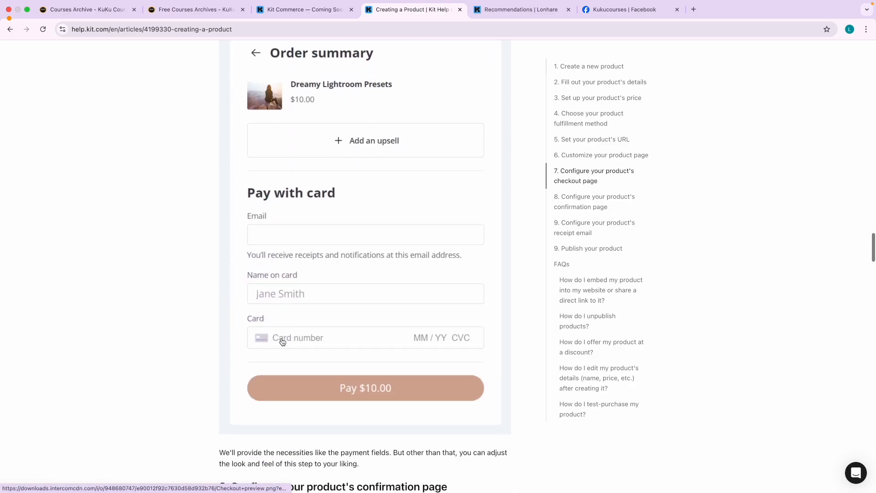
pyautogui.scroll(20, 252, 231)
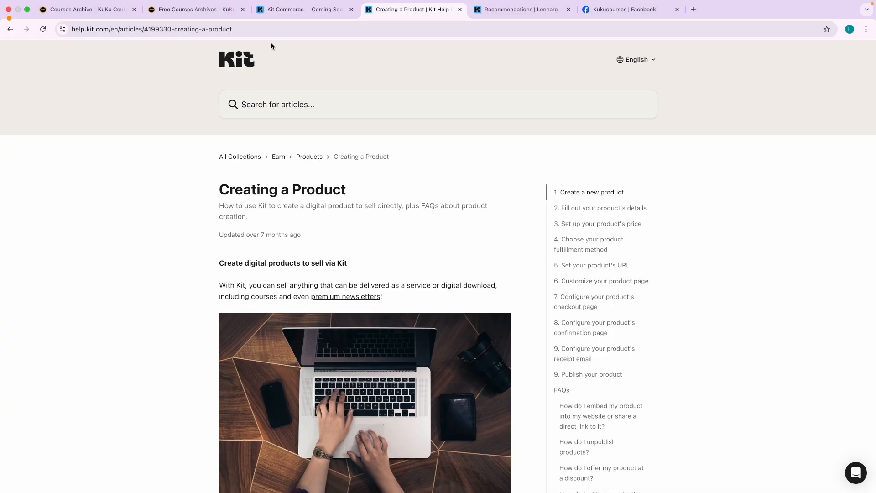
# Switch back to the Kit tab and open Automate > Visual Automations.
pyautogui.click(303, 9)
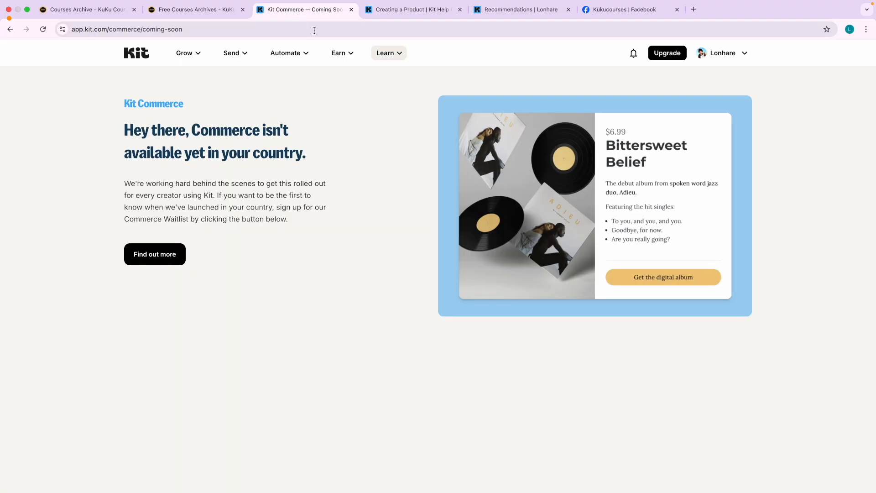
pyautogui.click(285, 55)
pyautogui.click(346, 94)
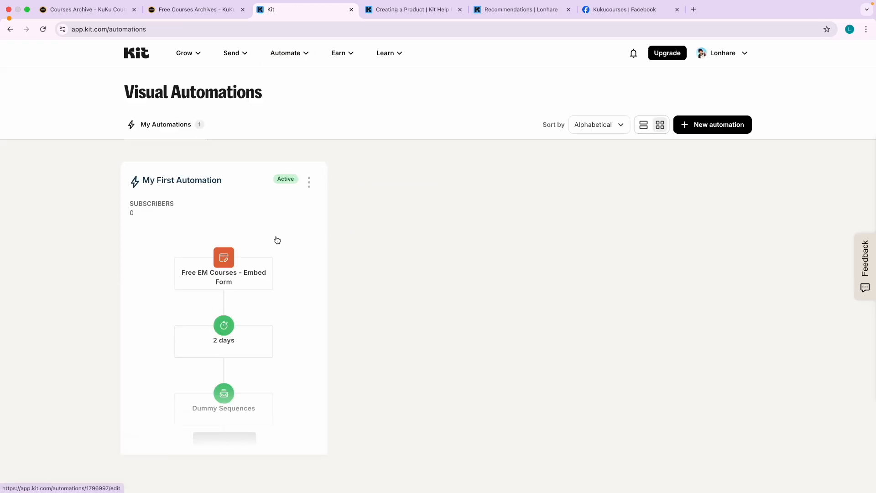
# Return to the dashboard, glance at the Earn and Learn menus, and close the help article tab.
pyautogui.click(140, 55)
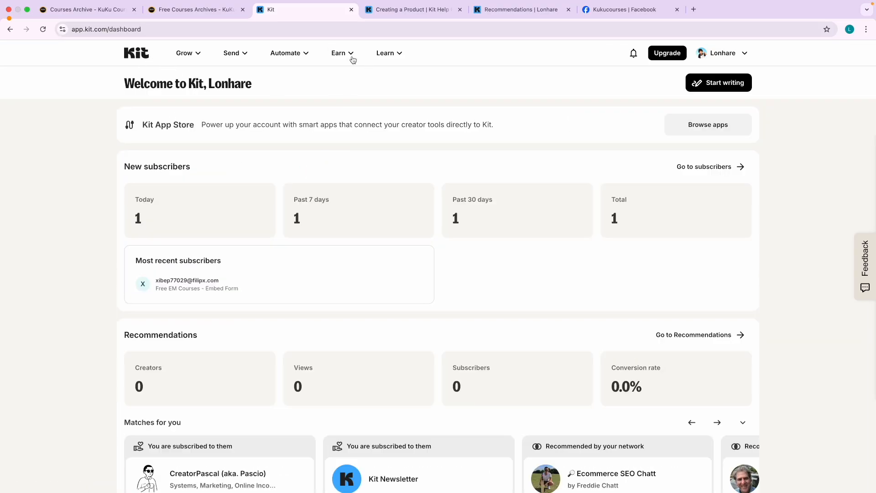
pyautogui.click(351, 54)
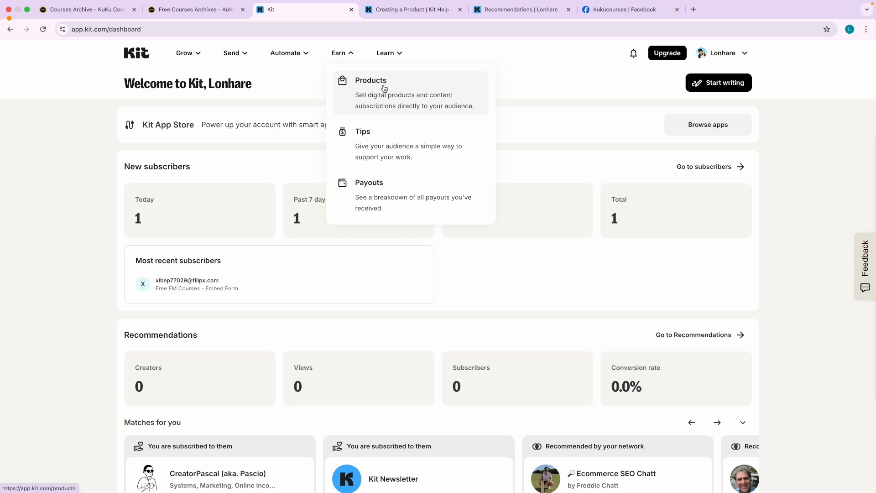
pyautogui.click(517, 105)
pyautogui.click(389, 56)
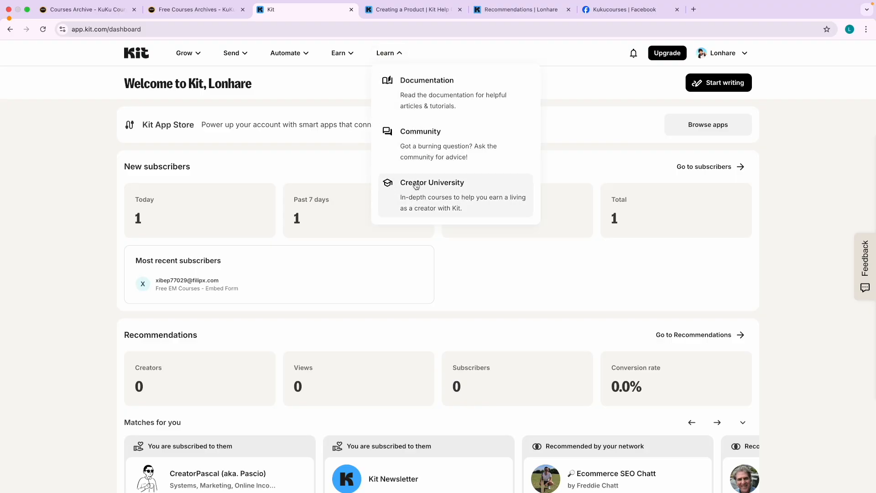
pyautogui.click(344, 160)
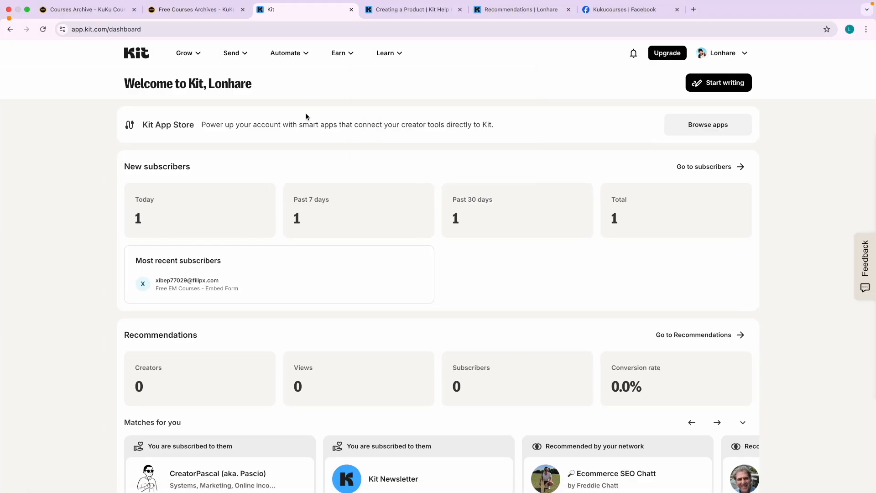
pyautogui.click(134, 54)
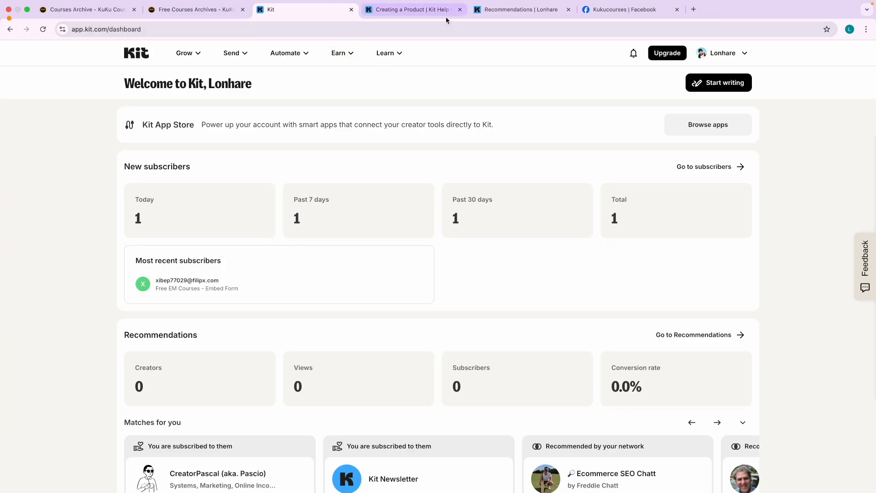
pyautogui.click(459, 11)
# Close the Recommendations, Kukucourses Facebook and Free Courses Archives tabs.
pyautogui.click(461, 12)
pyautogui.click(462, 12)
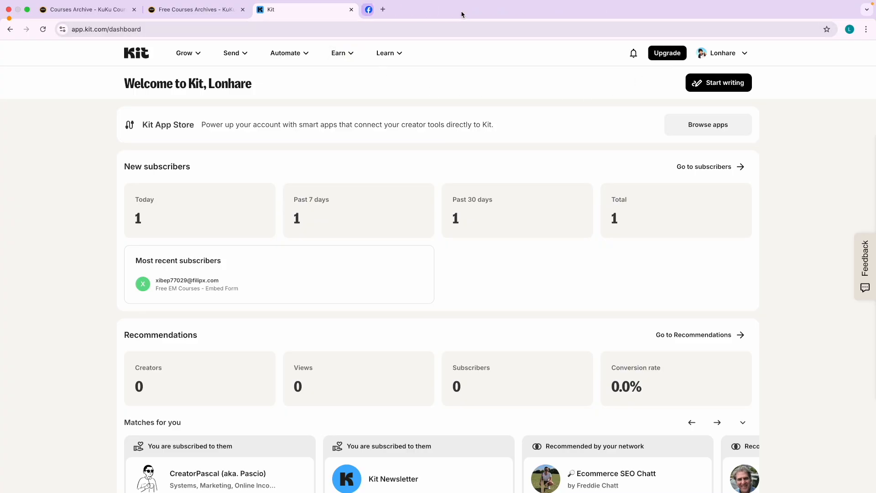
pyautogui.click(243, 10)
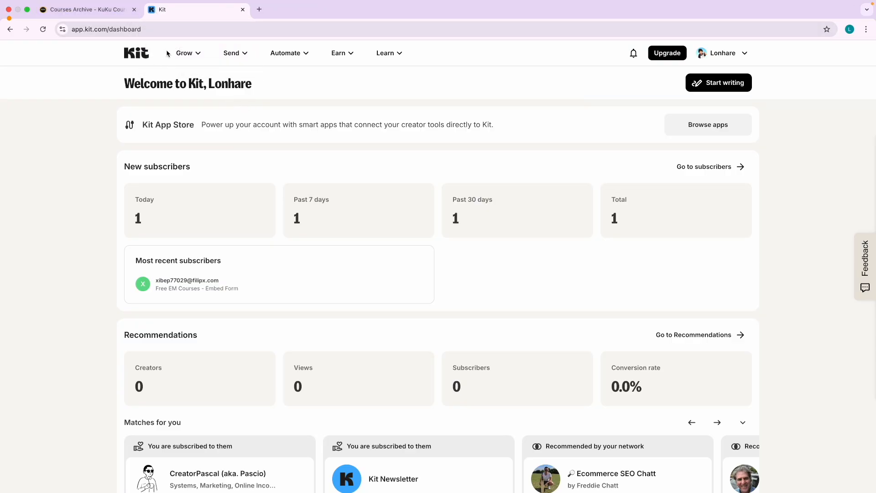
# Visit Landing Pages & Forms, Sequences, then Broadcasts showing the published Power-Pack email.
pyautogui.click(184, 53)
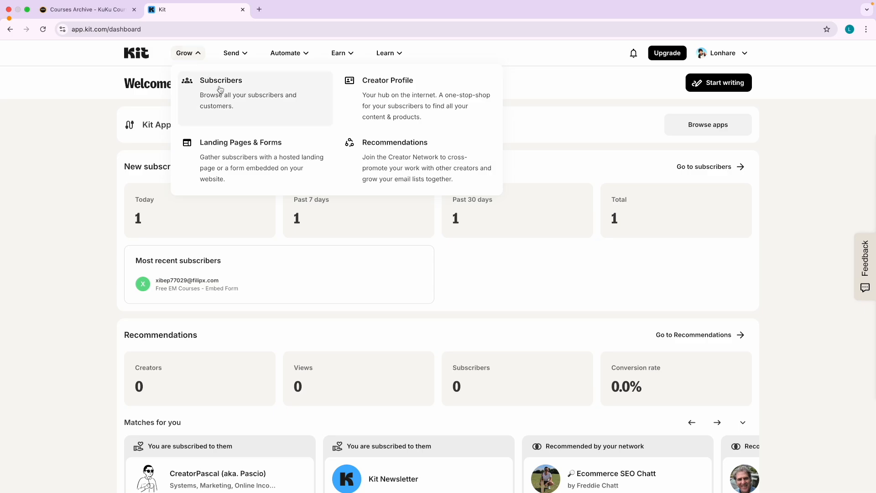
pyautogui.click(257, 163)
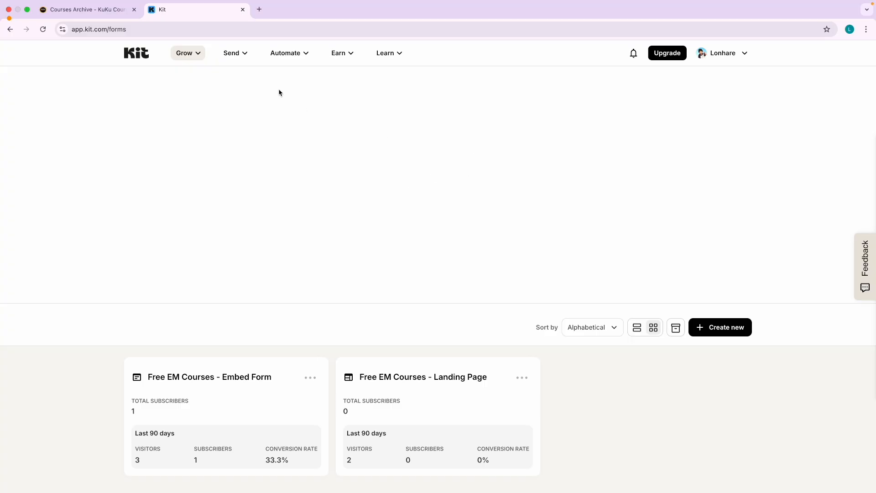
pyautogui.click(232, 53)
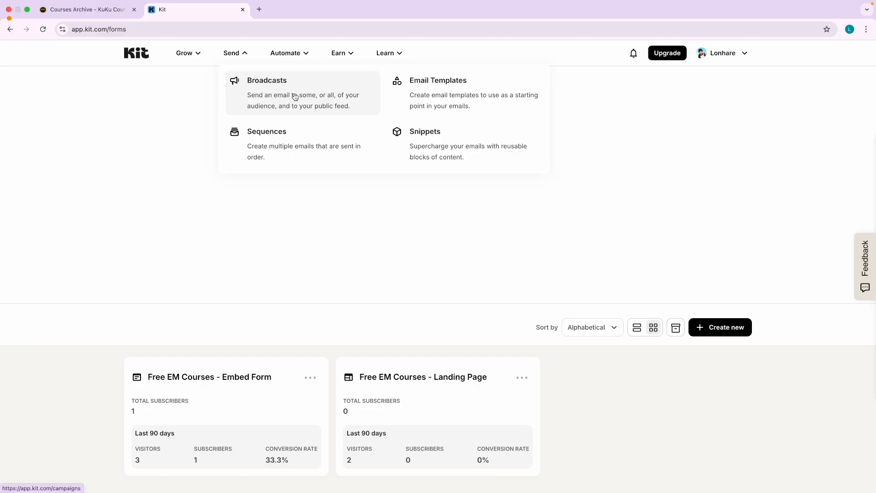
pyautogui.click(297, 135)
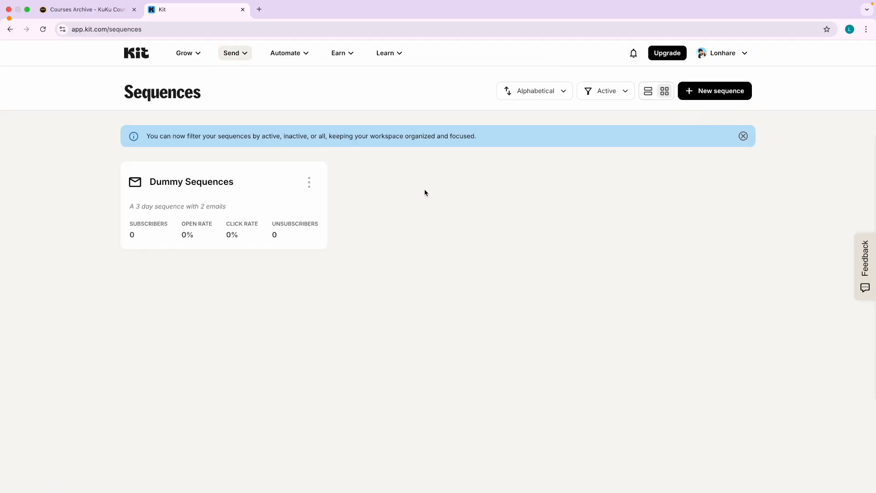
pyautogui.click(247, 58)
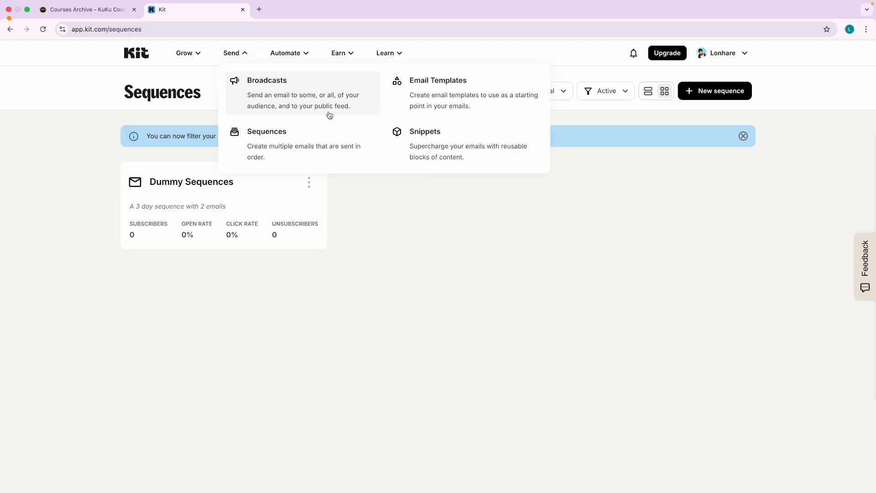
pyautogui.click(317, 103)
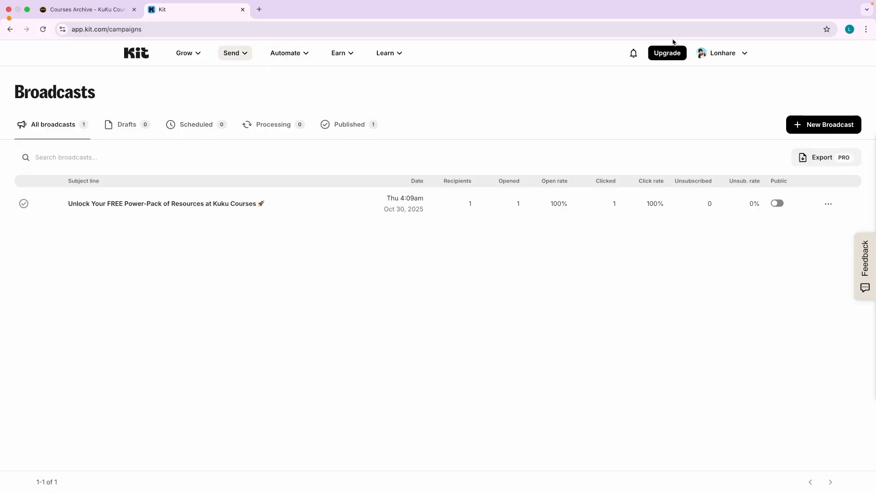
pyautogui.click(850, 29)
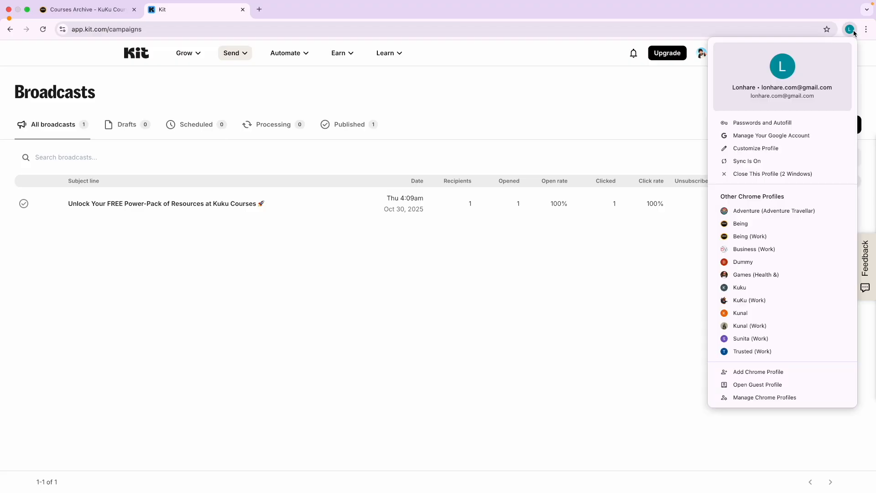
# Switch to the Dummy Chrome profile's Kit tab, view the trial account's dashboard and Grow menu, then return.
pyautogui.click(742, 261)
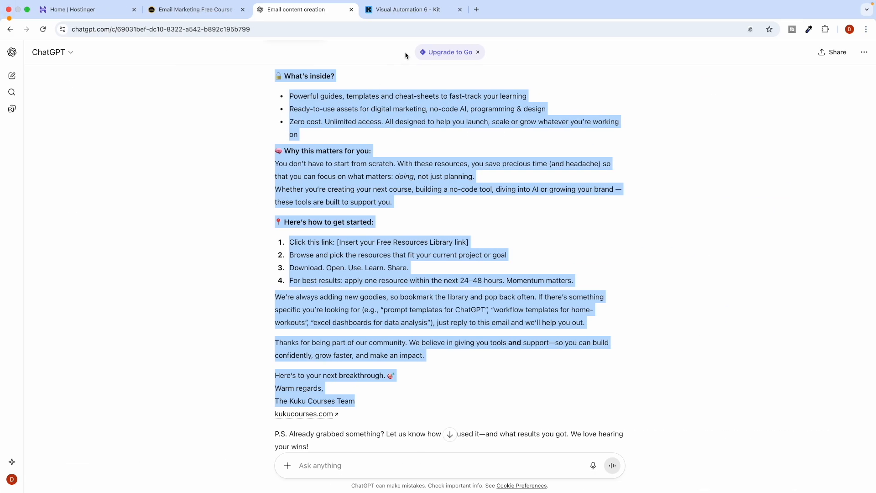
pyautogui.click(407, 10)
pyautogui.click(127, 56)
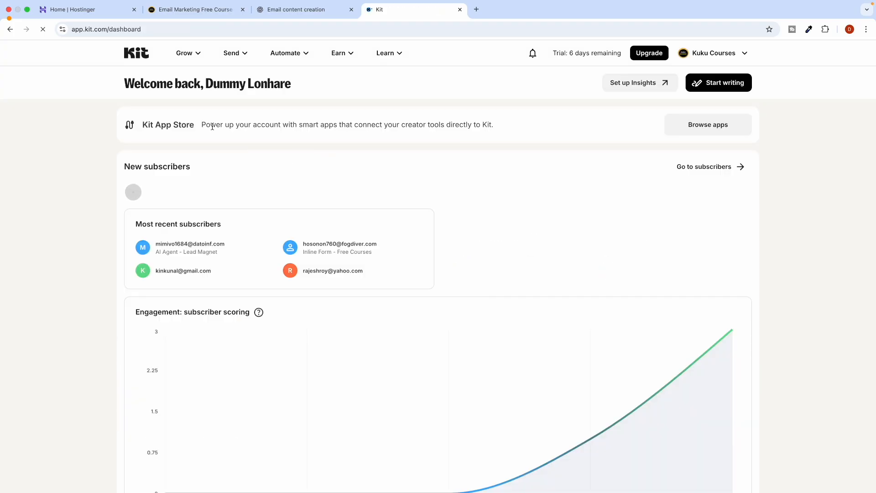
pyautogui.click(192, 54)
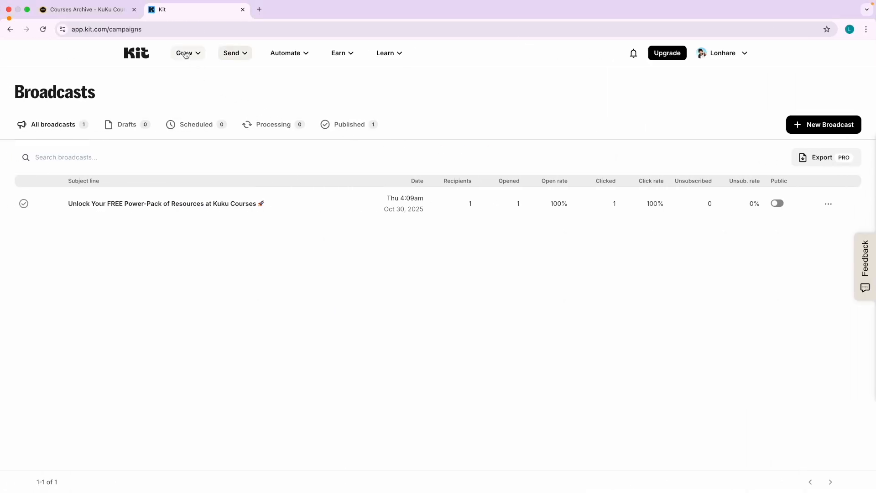
pyautogui.click(185, 54)
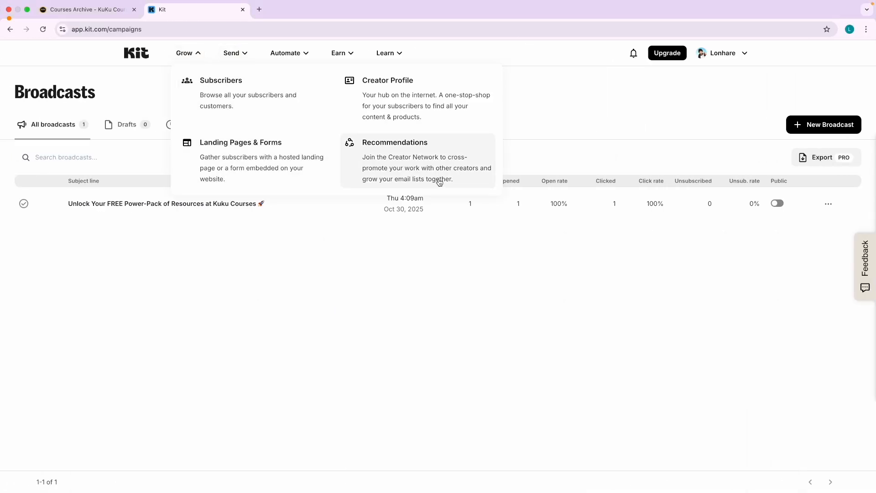
pyautogui.click(136, 53)
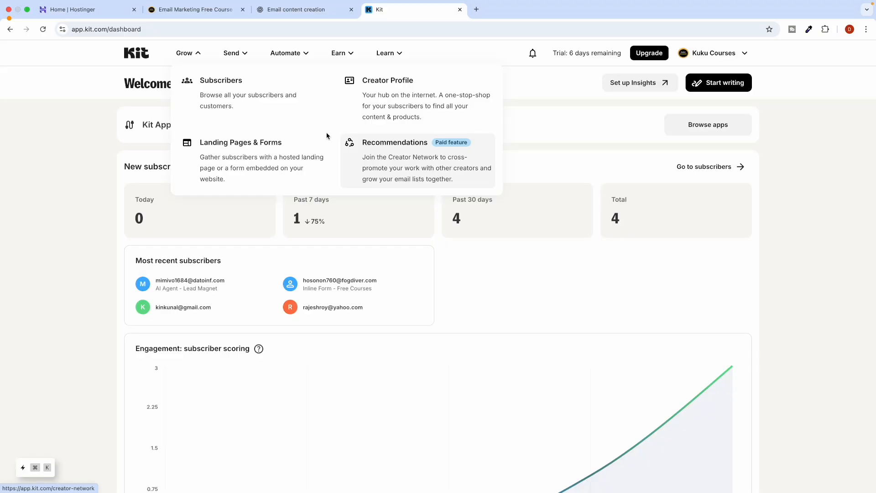
pyautogui.click(235, 54)
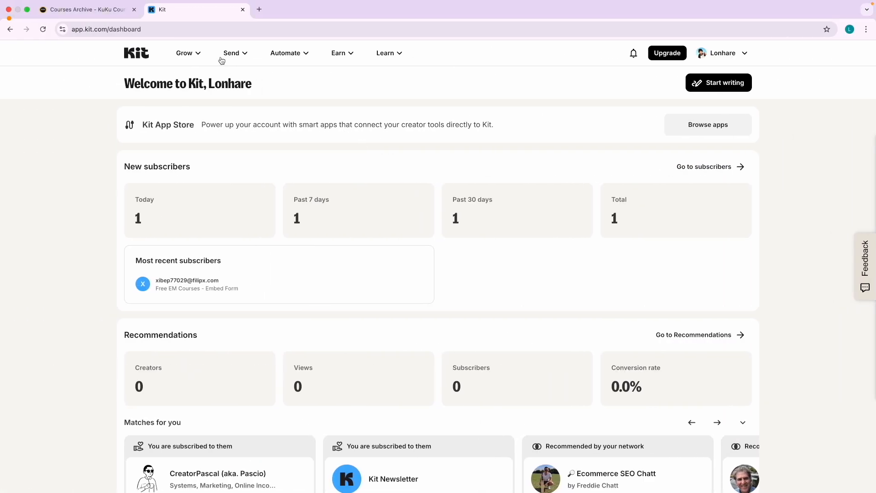
# Open the Sequences list and the Automate menu.
pyautogui.click(232, 53)
pyautogui.click(259, 134)
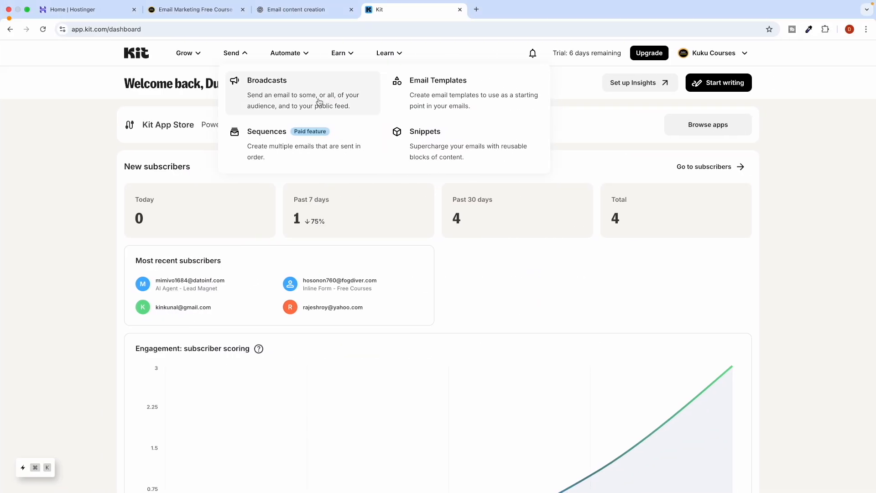
pyautogui.click(288, 59)
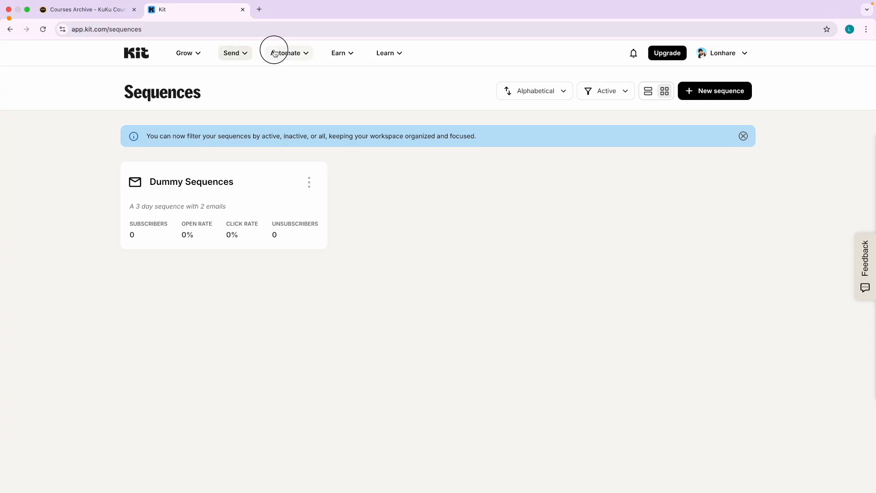
pyautogui.click(286, 53)
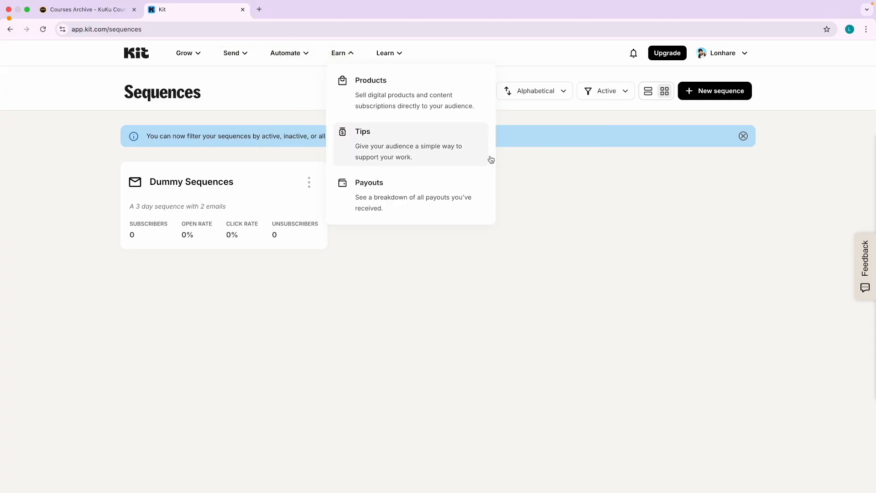
# Open the original account's Login Details settings page and scroll through it.
pyautogui.click(715, 57)
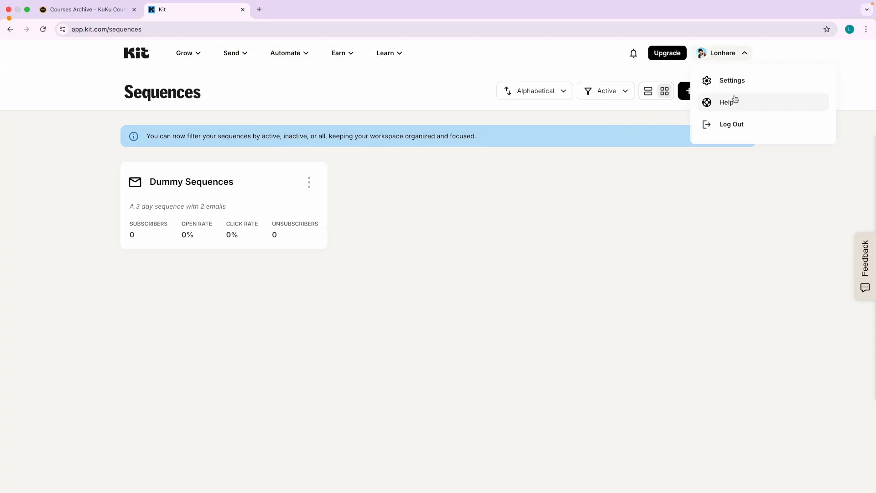
pyautogui.click(735, 84)
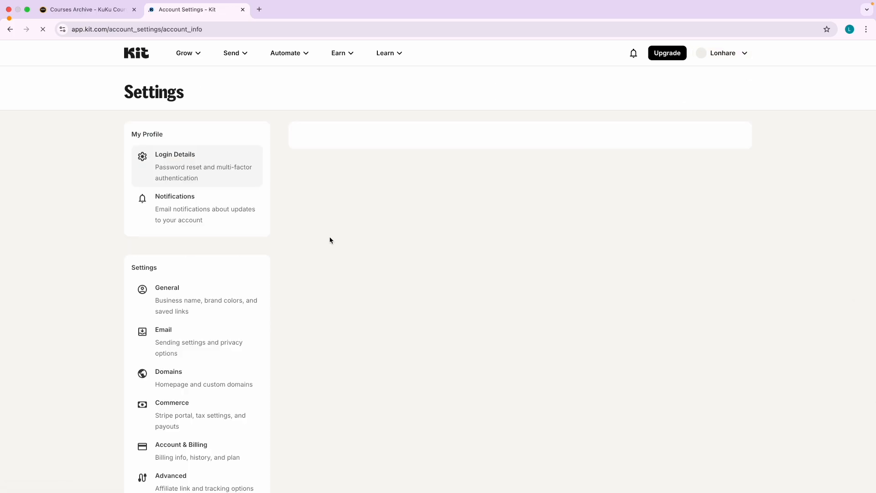
pyautogui.scroll(-2, 297, 266)
pyautogui.scroll(-3, 269, 290)
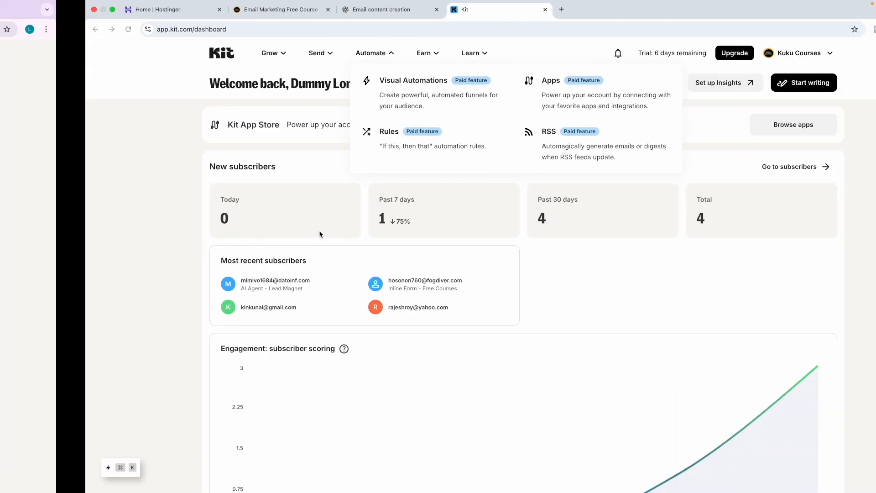
# Open the trial account's settings, then return to the Kit dashboard.
pyautogui.click(714, 58)
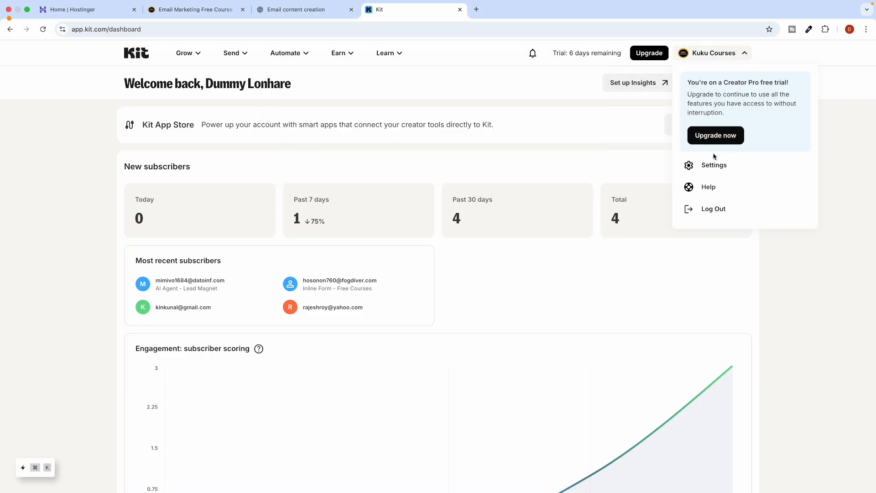
pyautogui.click(705, 164)
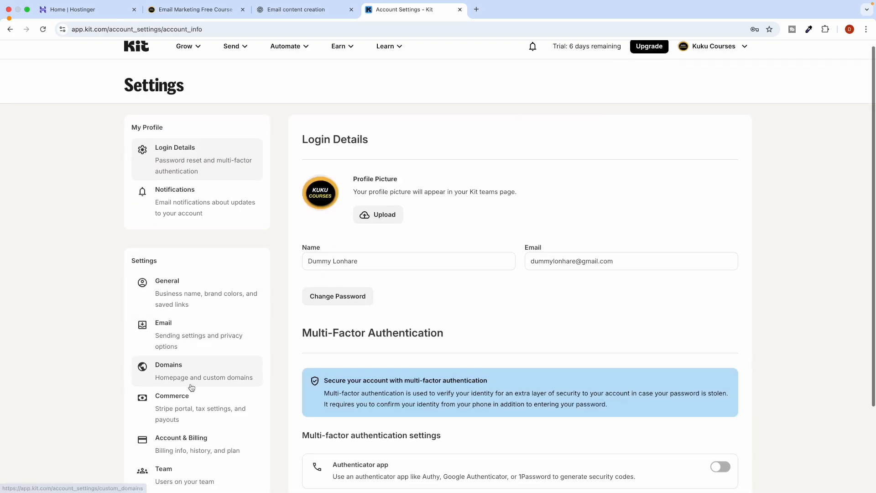
pyautogui.scroll(-4, 190, 387)
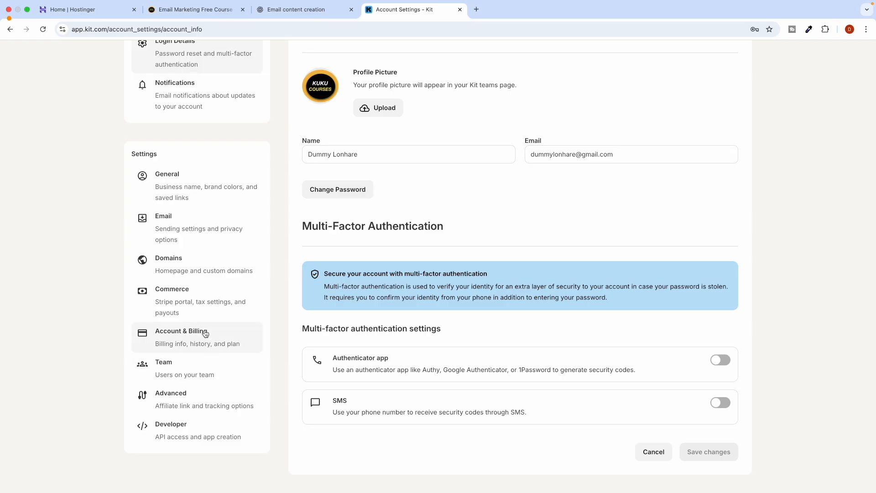
pyautogui.scroll(3, 203, 189)
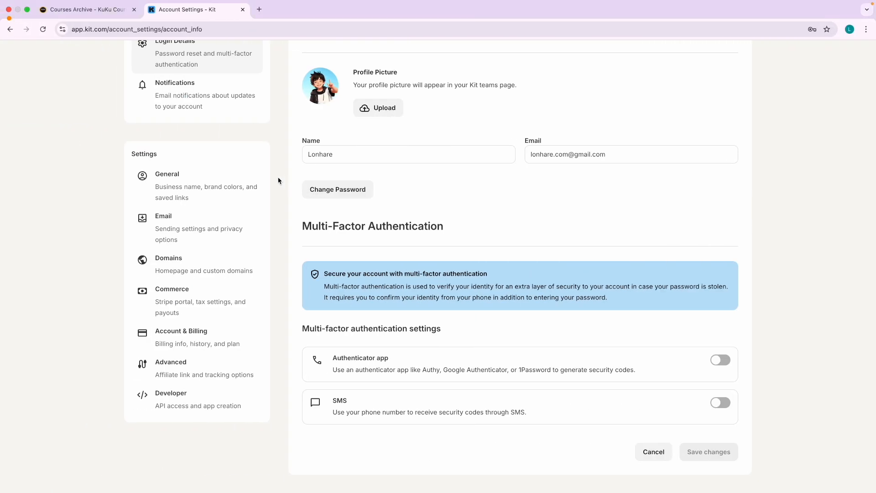
pyautogui.scroll(3, 280, 180)
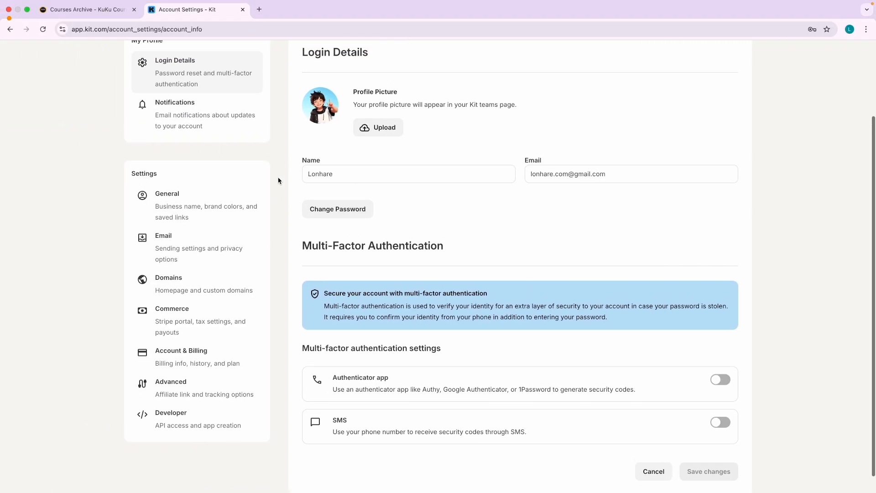
pyautogui.click(129, 55)
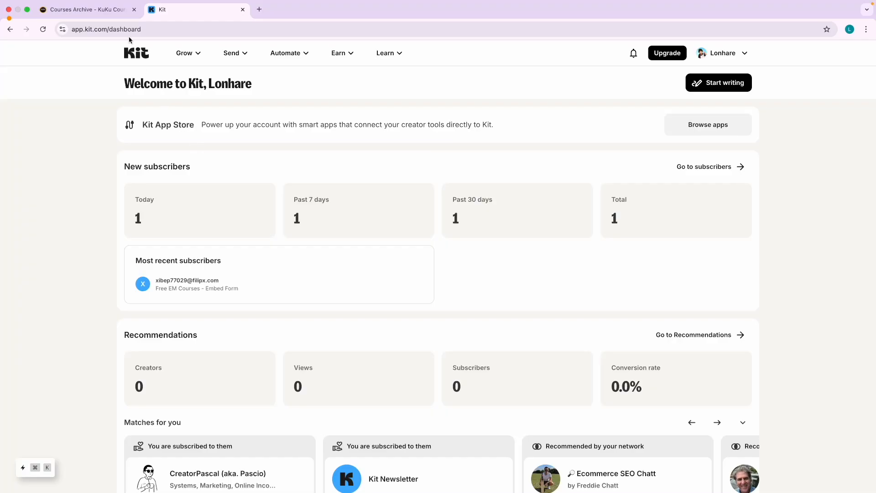
# Search the KuKu Courses catalog and open the Ultimate Convertkit (Now Kit) Email Marketing Masterclass page.
pyautogui.click(115, 11)
pyautogui.scroll(8, 250, 107)
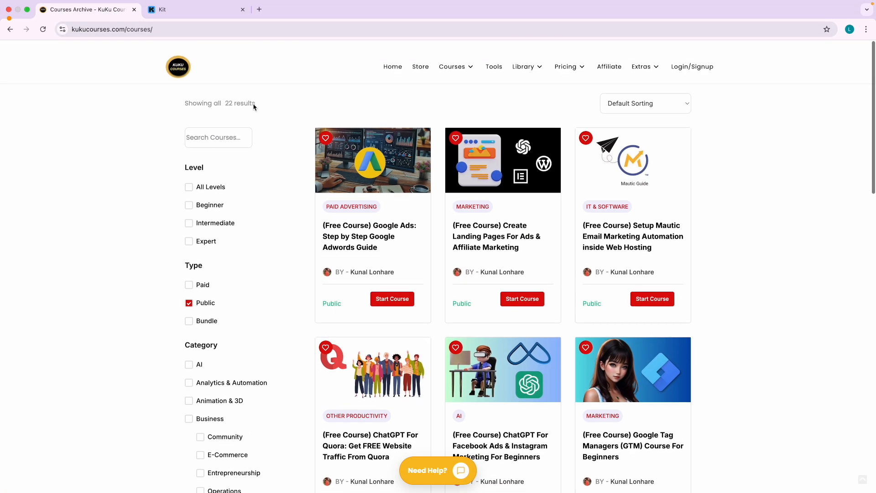
pyautogui.click(461, 58)
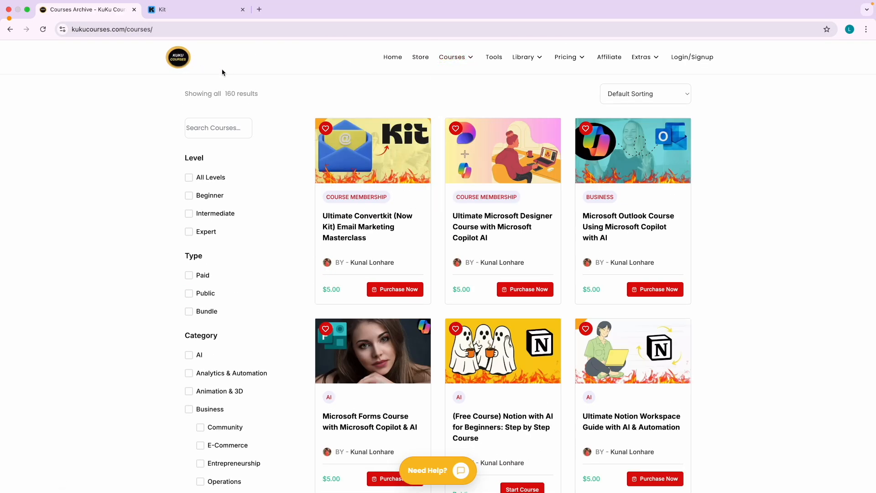
pyautogui.click(231, 137)
pyautogui.write('kit')
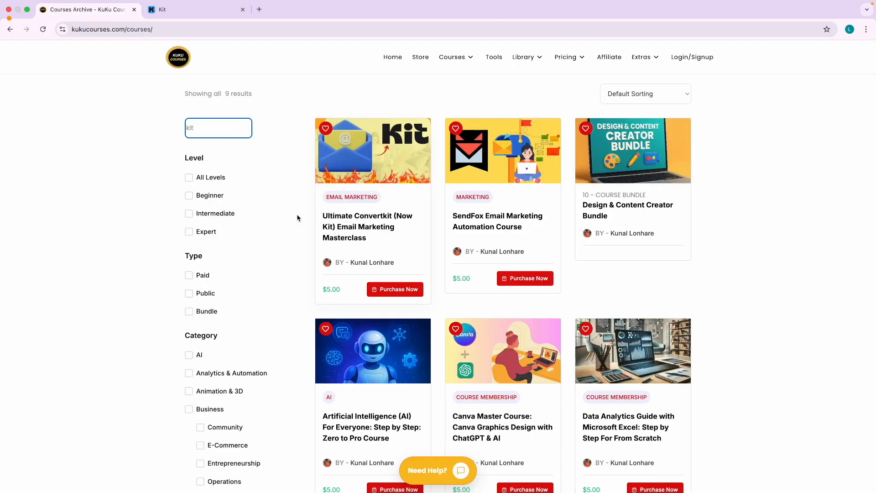
pyautogui.scroll(5, 327, 262)
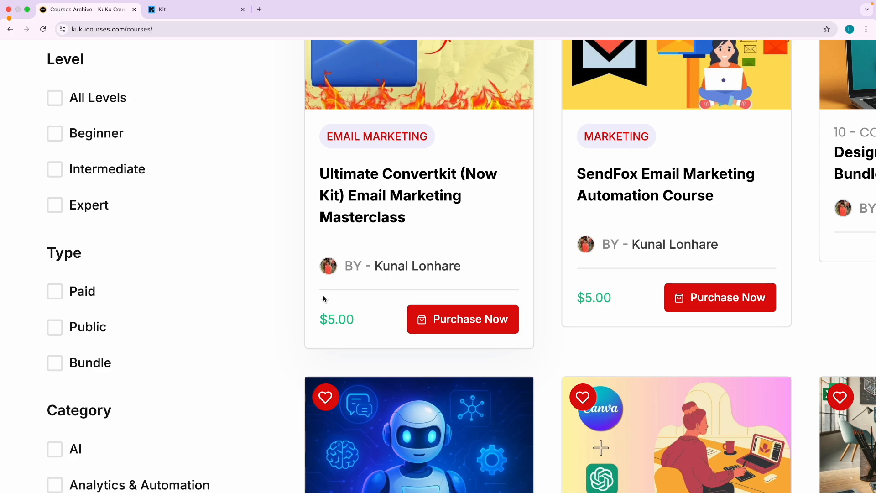
pyautogui.scroll(-5, 370, 185)
pyautogui.click(346, 215)
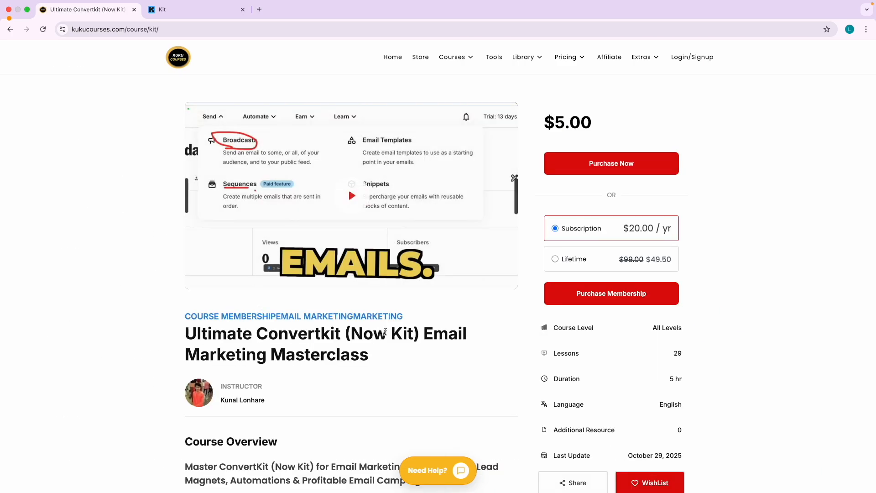
# Highlight the course's $5.00 price, then return to the Kit dashboard.
pyautogui.moveTo(541, 122); pyautogui.dragTo(587, 123)
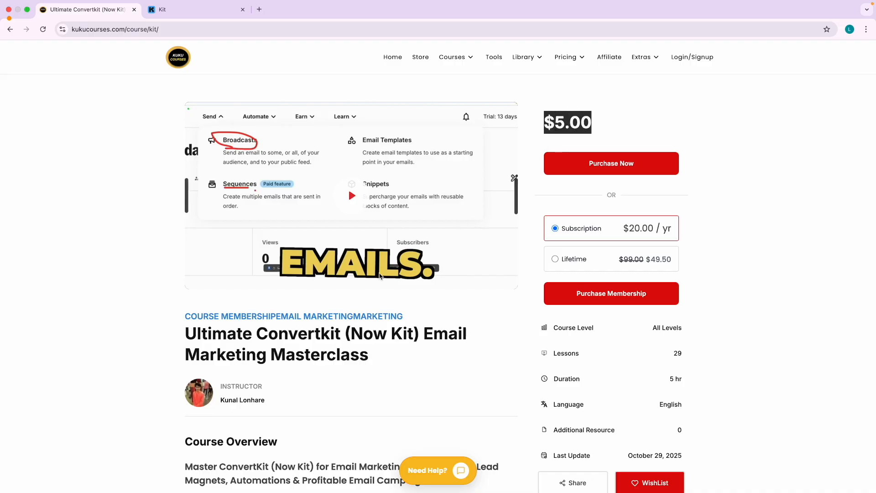
pyautogui.click(249, 373)
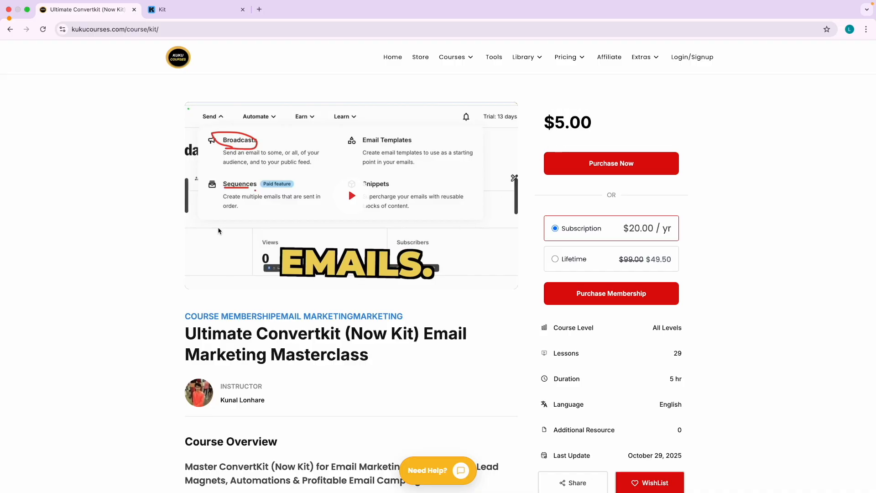
pyautogui.click(201, 10)
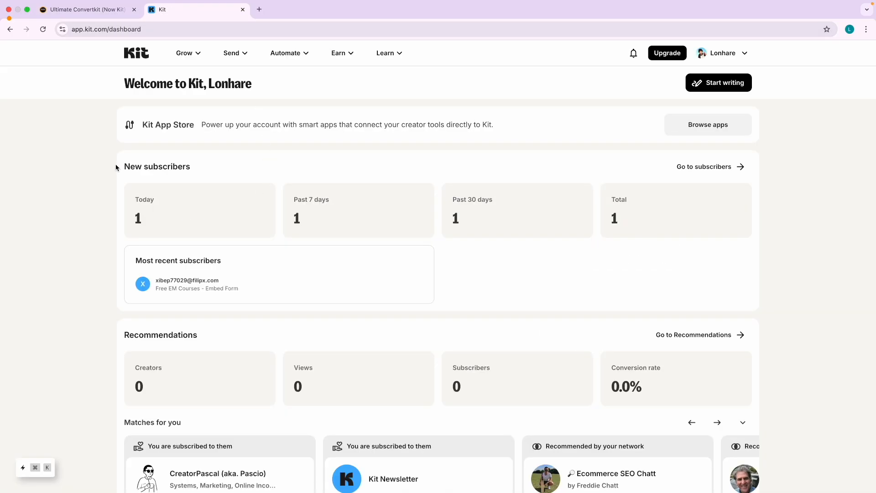
# Go to Kit's Sequences list, glance at the course tab, and open Dummy Sequences.
pyautogui.moveTo(242, 60)
pyautogui.click(281, 136)
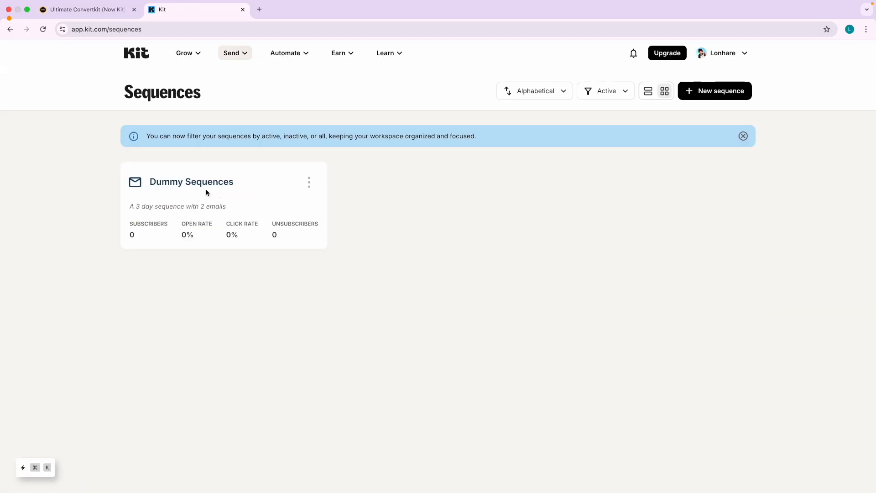
pyautogui.click(86, 9)
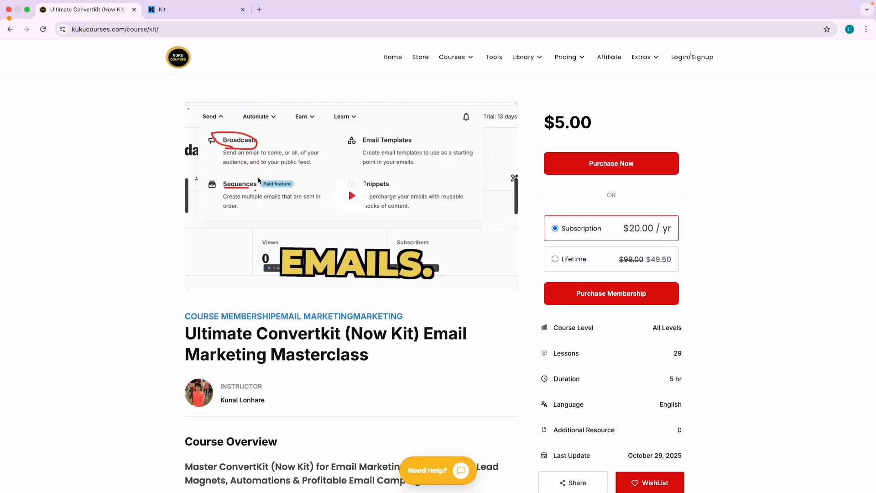
pyautogui.click(176, 15)
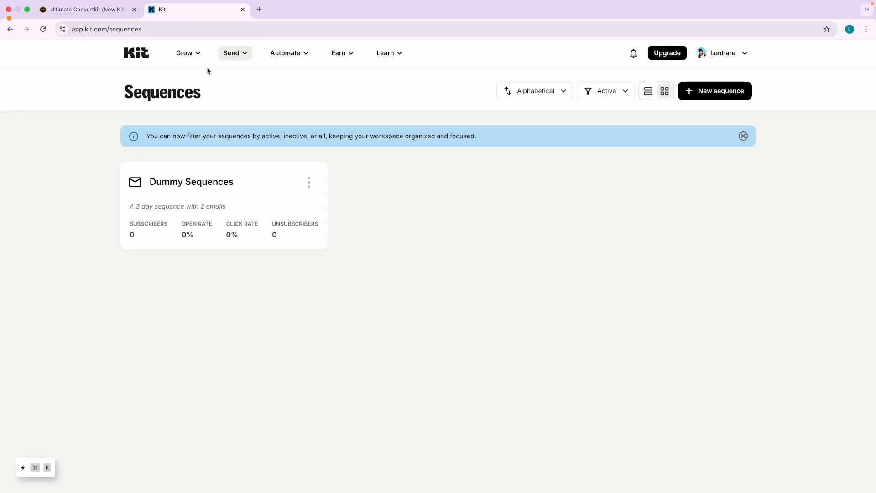
pyautogui.click(215, 201)
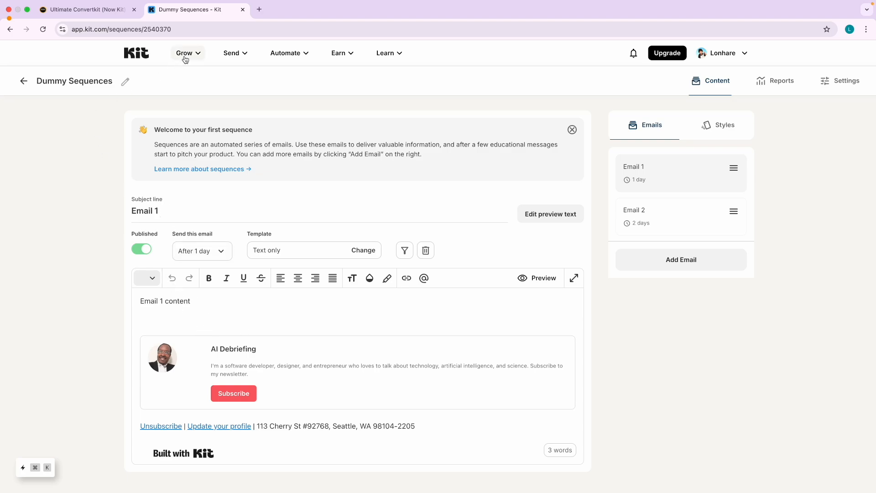
# In Keynote, show the forms and landing pages slide, then the Sequences slide.
pyautogui.hotkey('ctrl', 'Left')
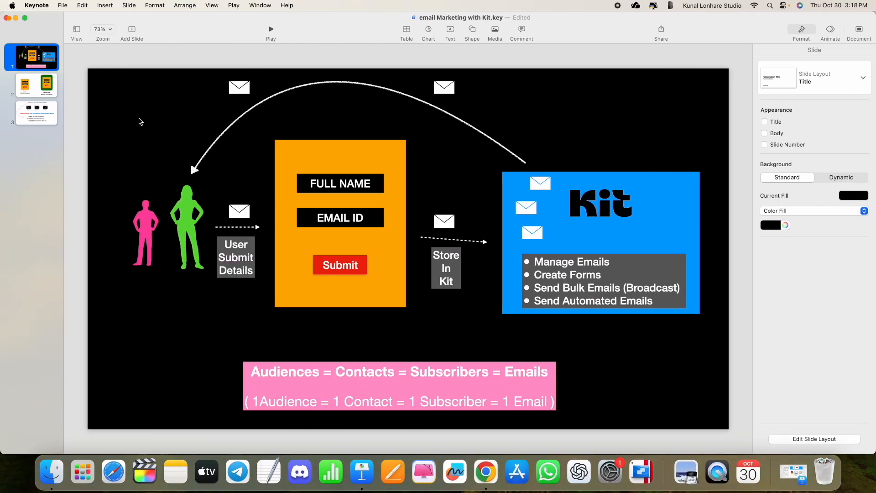
pyautogui.click(49, 89)
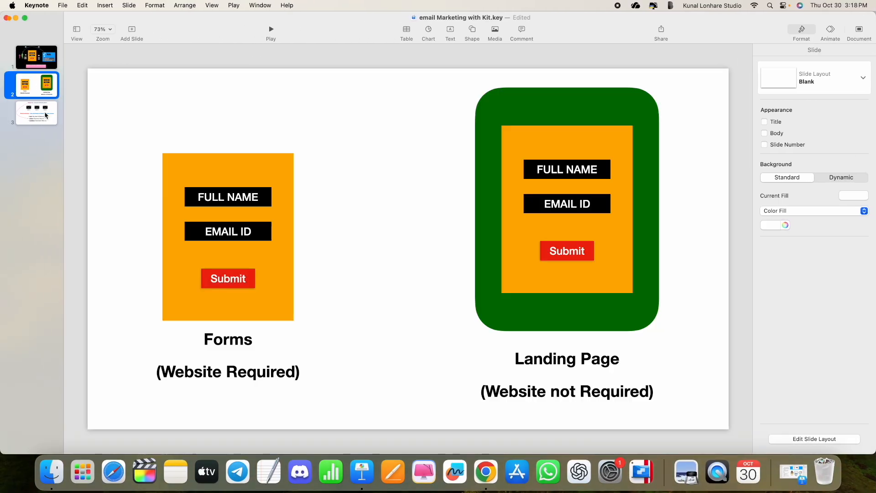
pyautogui.click(47, 116)
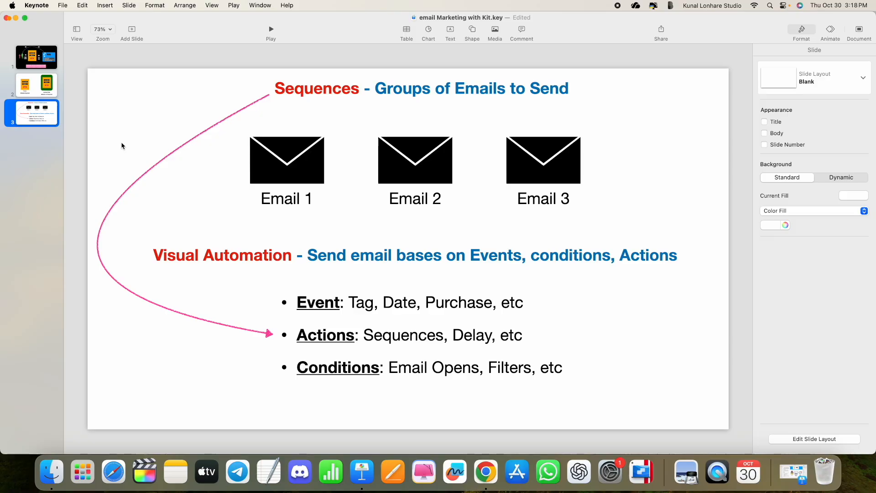
# Back in Chrome, return to Kit's sequence list and then the KuKu Courses course tab.
pyautogui.hotkey('ctrl', 'Right')
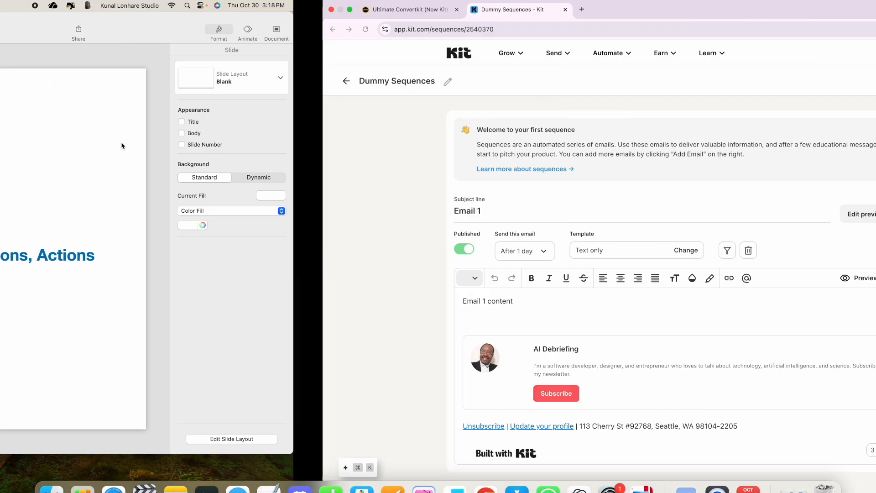
pyautogui.click(24, 81)
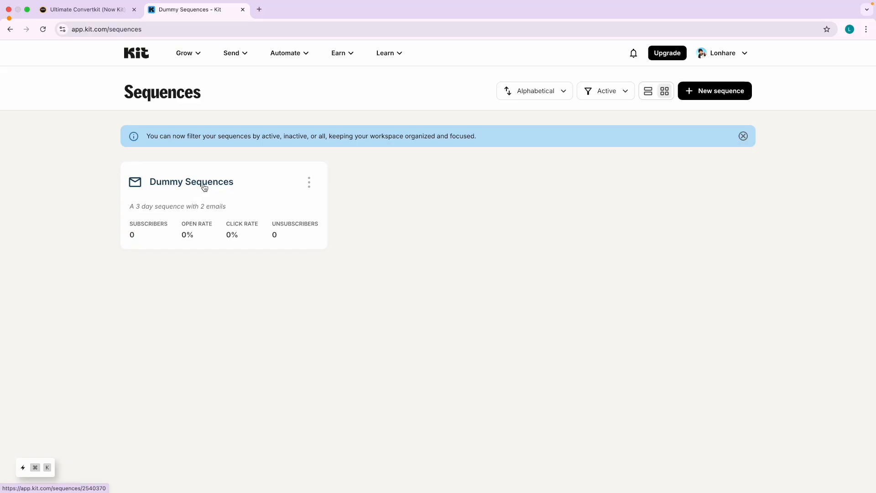
pyautogui.click(108, 15)
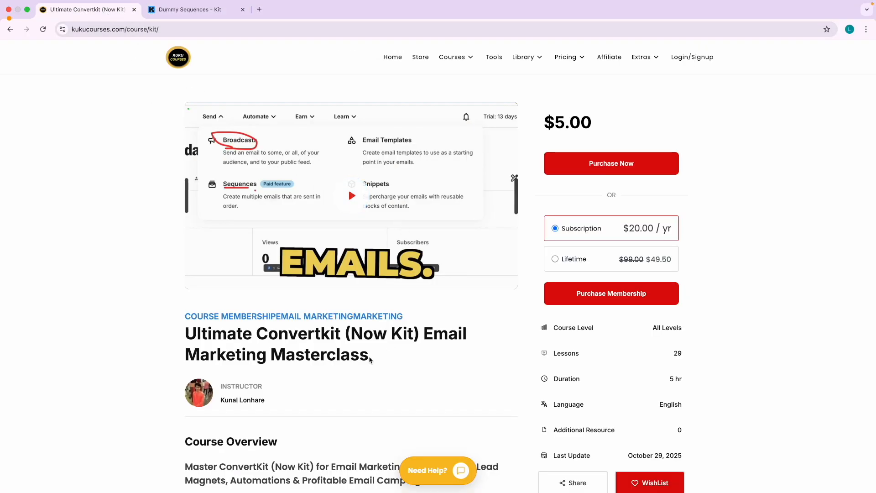
# Highlight the $5.00 price and expand the Setup and Basics, Audiences and Forms curriculum sections.
pyautogui.moveTo(555, 125); pyautogui.dragTo(596, 126)
pyautogui.click(596, 126)
pyautogui.scroll(-2, 468, 328)
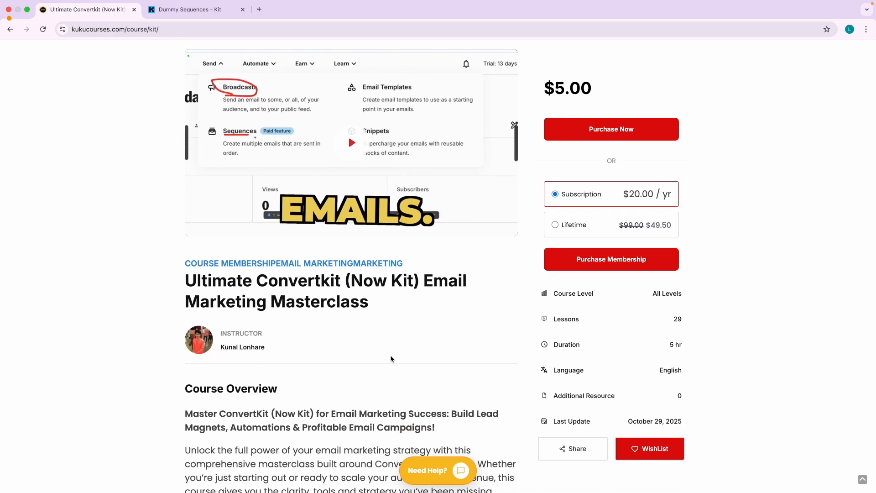
pyautogui.scroll(-20, 391, 359)
pyautogui.scroll(-5, 391, 359)
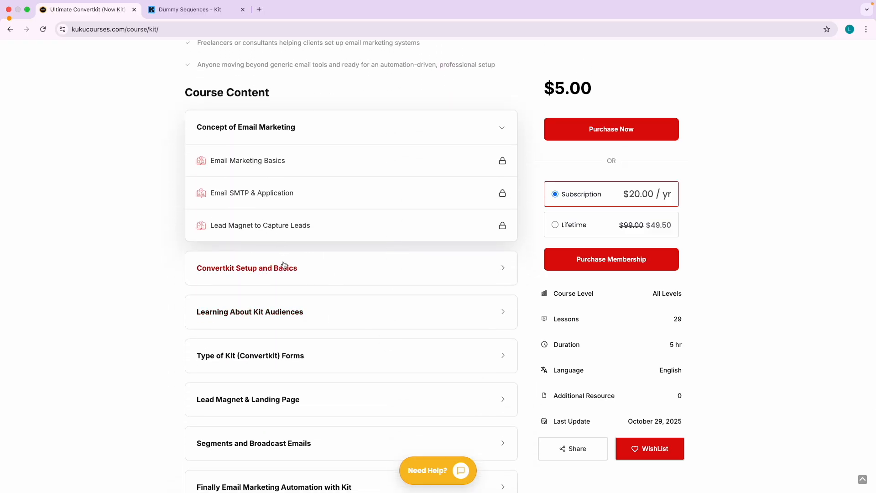
pyautogui.click(283, 265)
pyautogui.click(248, 279)
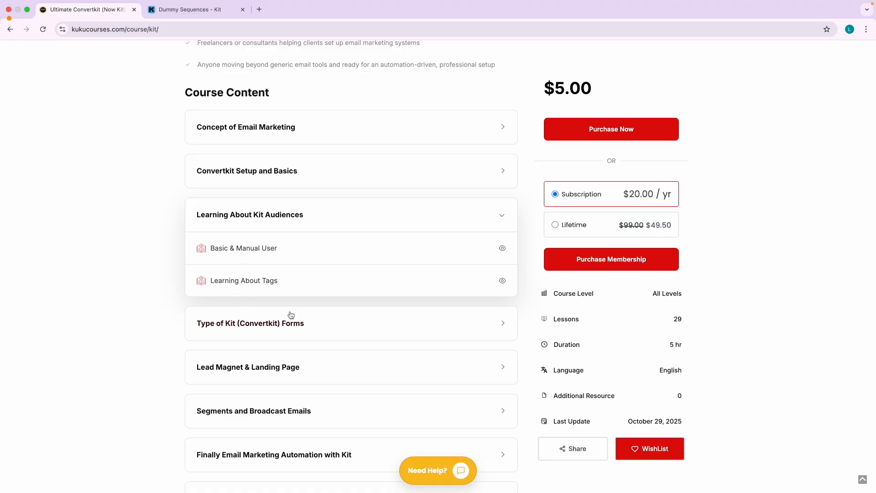
pyautogui.click(283, 324)
pyautogui.scroll(-2, 245, 336)
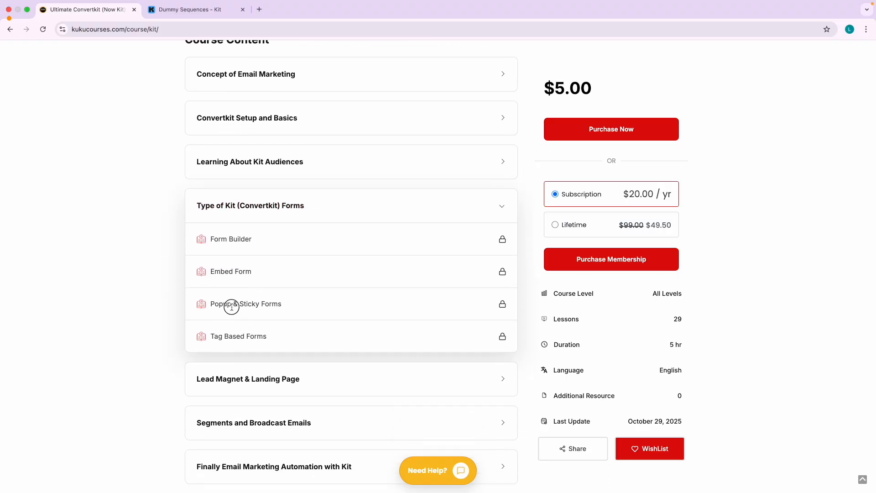
# Expand the Lead Magnet & Landing Page and Segments and Broadcast Emails sections, highlighting lesson words.
pyautogui.moveTo(232, 304); pyautogui.dragTo(239, 339)
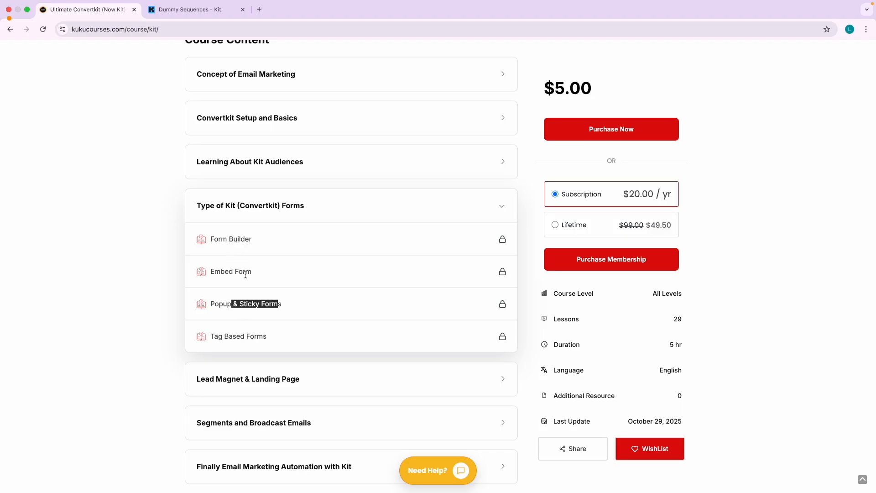
pyautogui.scroll(-3, 248, 315)
pyautogui.click(259, 301)
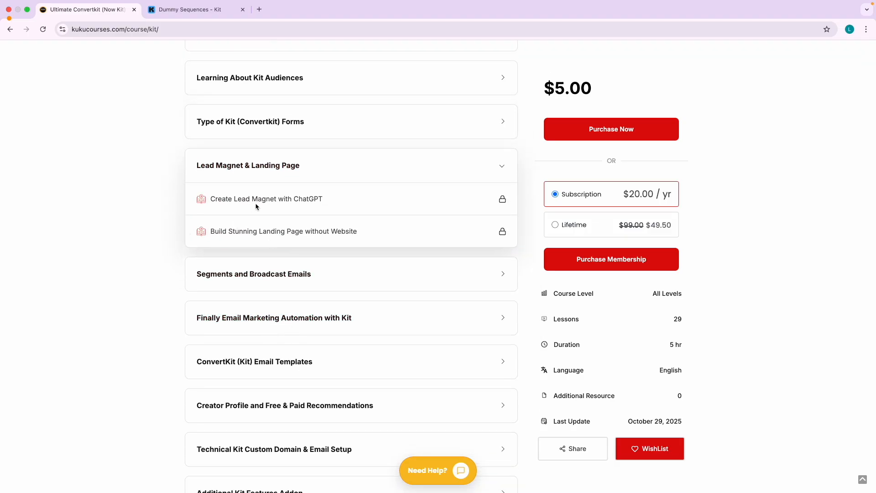
pyautogui.click(258, 279)
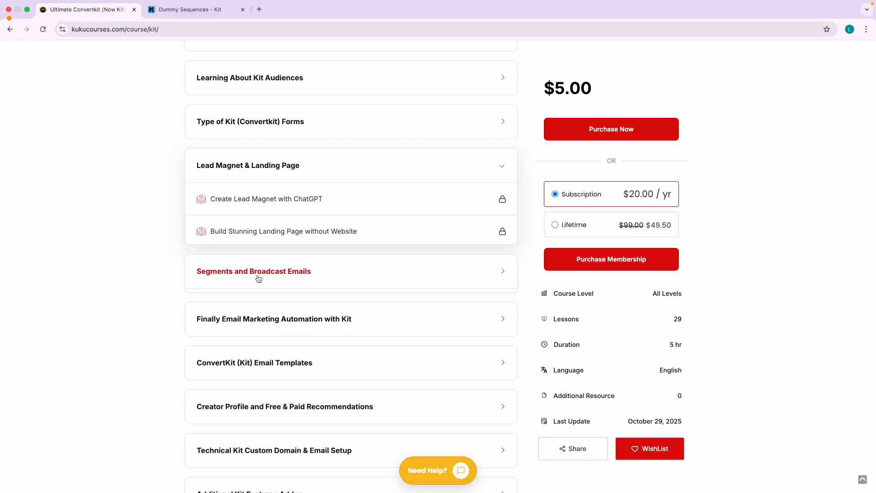
pyautogui.doubleClick(224, 243)
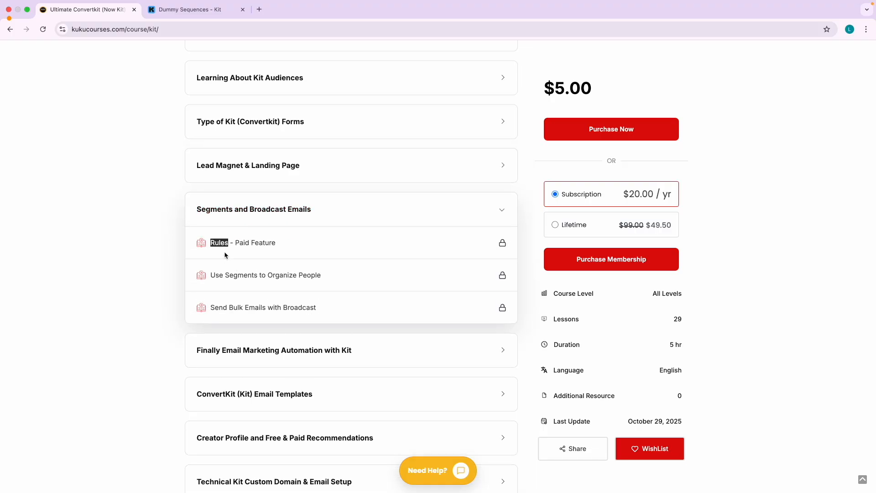
pyautogui.doubleClick(229, 276)
pyautogui.scroll(5, 235, 284)
pyautogui.scroll(15, 203, 250)
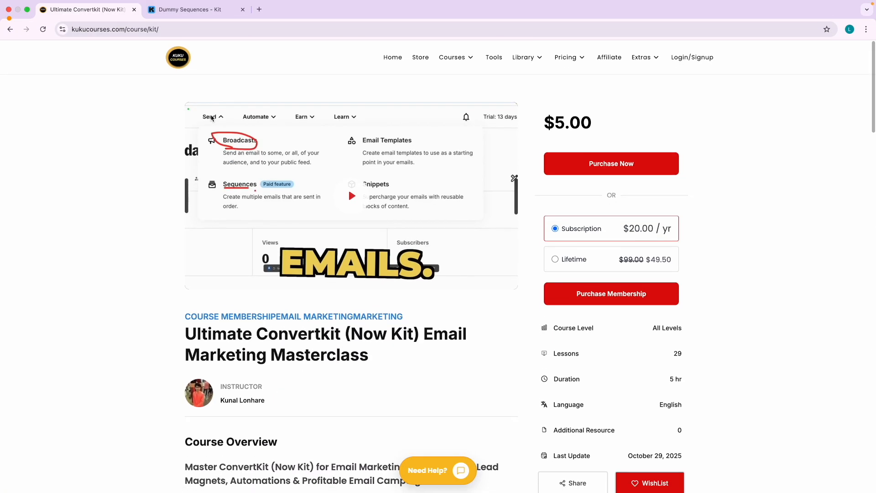
# Check Kit's sequences page and dashboard, then highlight the course's $5.00 price again.
pyautogui.click(195, 11)
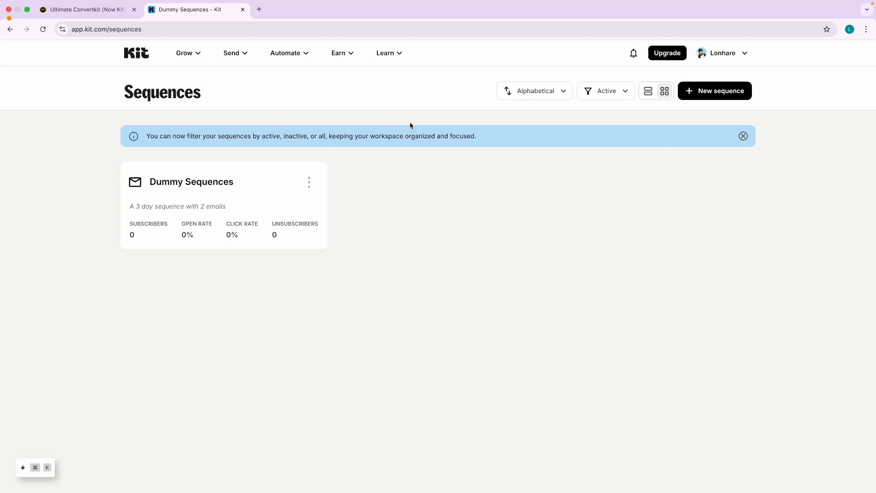
pyautogui.click(139, 51)
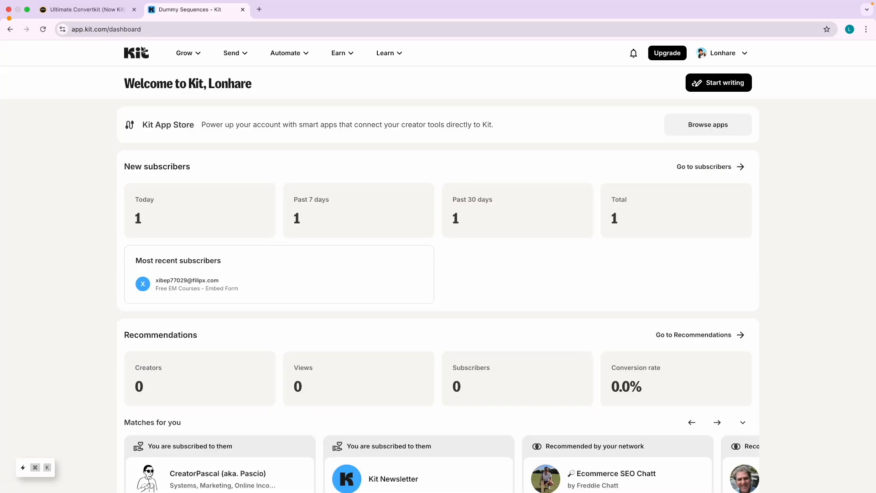
pyautogui.click(103, 14)
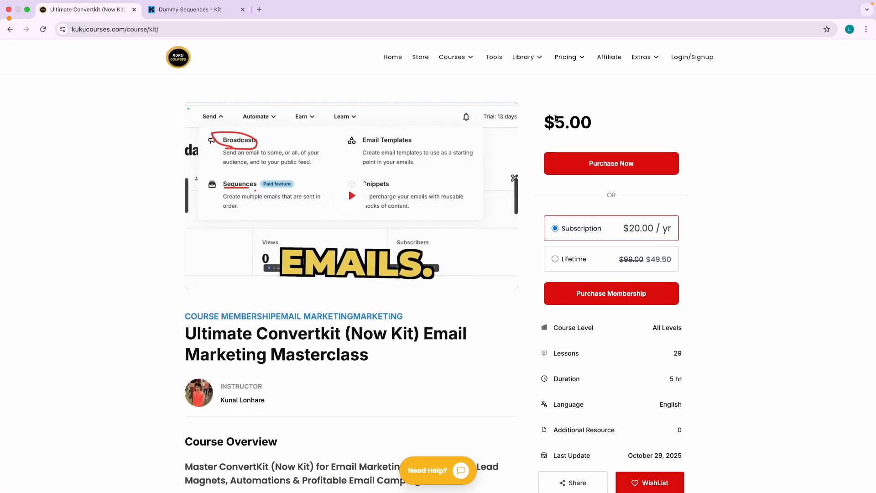
pyautogui.moveTo(554, 122); pyautogui.dragTo(592, 127)
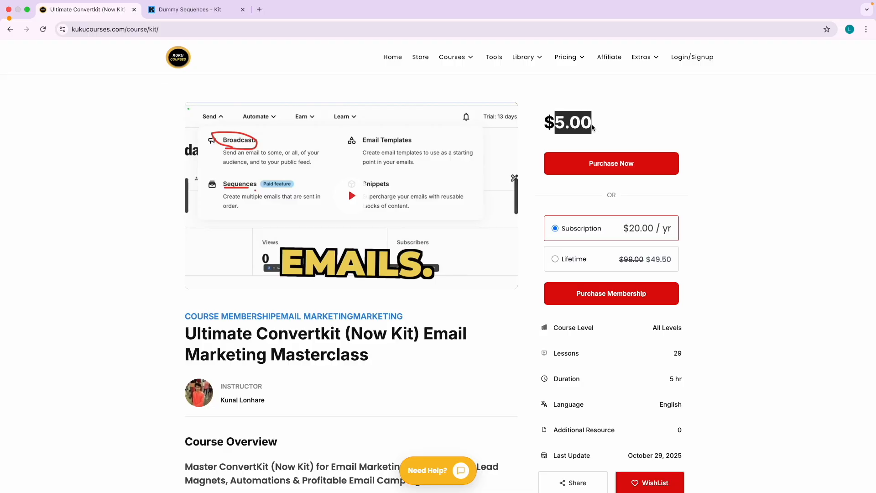
pyautogui.click(589, 124)
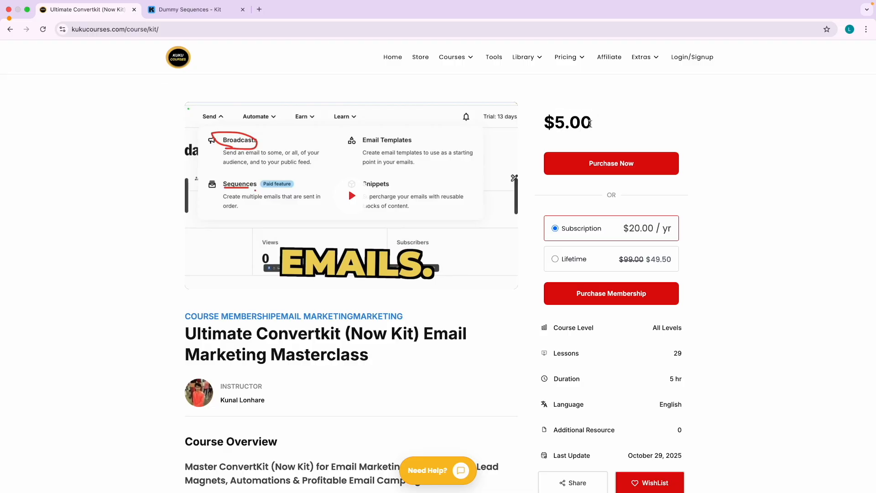
pyautogui.moveTo(545, 124); pyautogui.dragTo(589, 128)
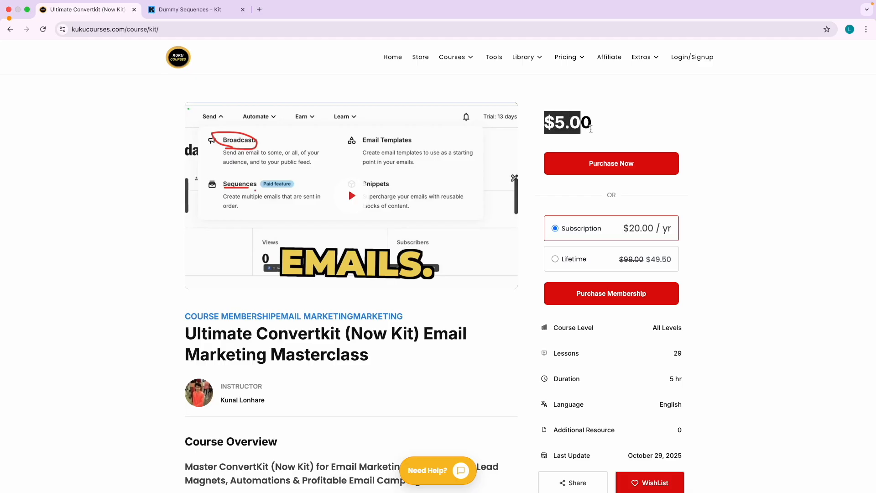
# Open the membership pricing page and highlight the Yearly All-Access $20 and Lifetime plans.
pyautogui.click(569, 56)
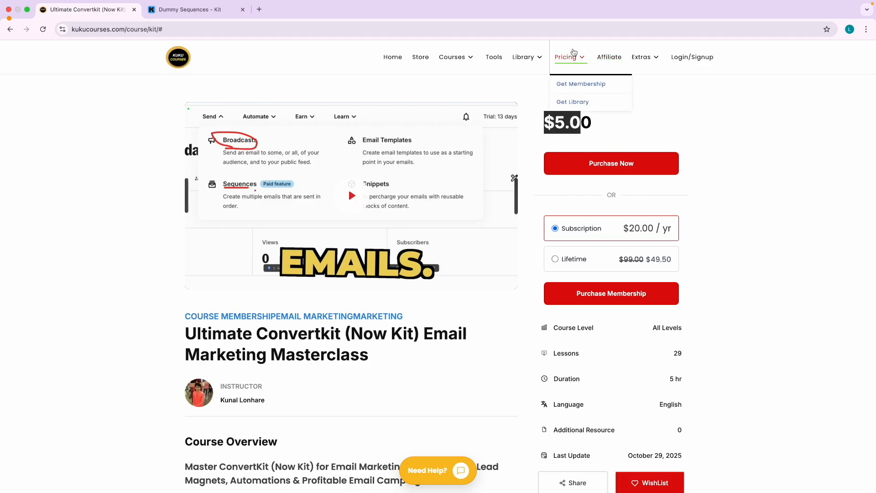
pyautogui.click(579, 84)
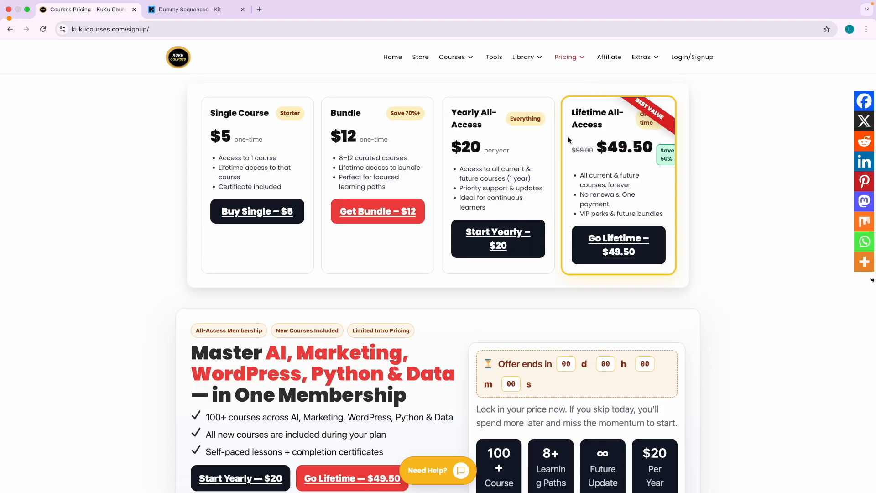
pyautogui.scroll(5, 569, 140)
pyautogui.hscroll(1, 569, 138)
pyautogui.moveTo(407, 129); pyautogui.dragTo(319, 96)
pyautogui.moveTo(554, 128); pyautogui.dragTo(522, 96)
pyautogui.click(540, 130)
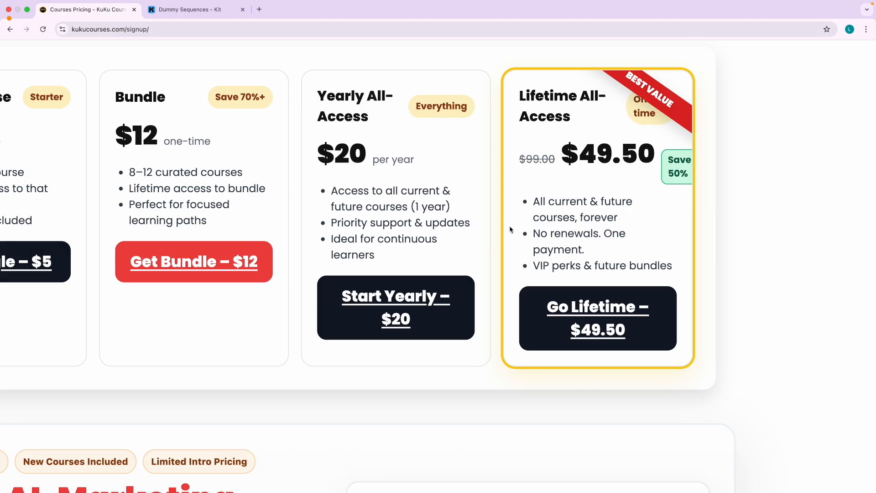
pyautogui.scroll(-5, 508, 220)
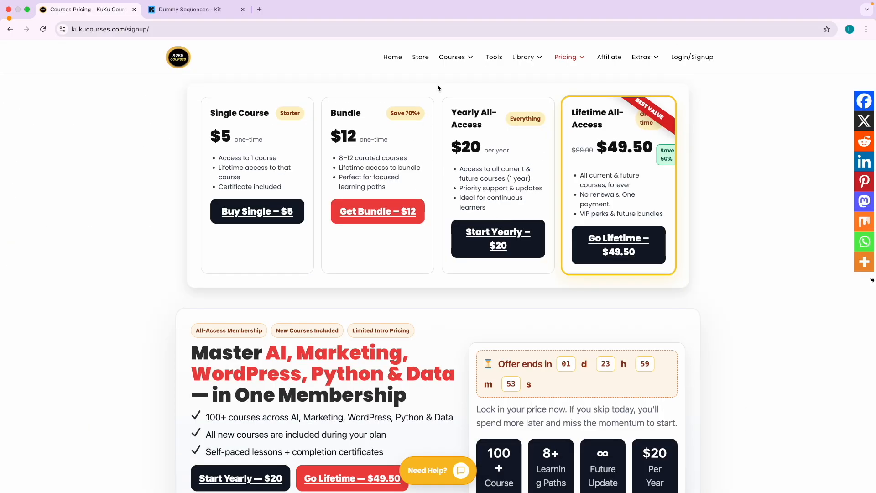
# Filter the course catalog to paid courses, browse page 2, then go Home and back to Kit.
pyautogui.click(451, 57)
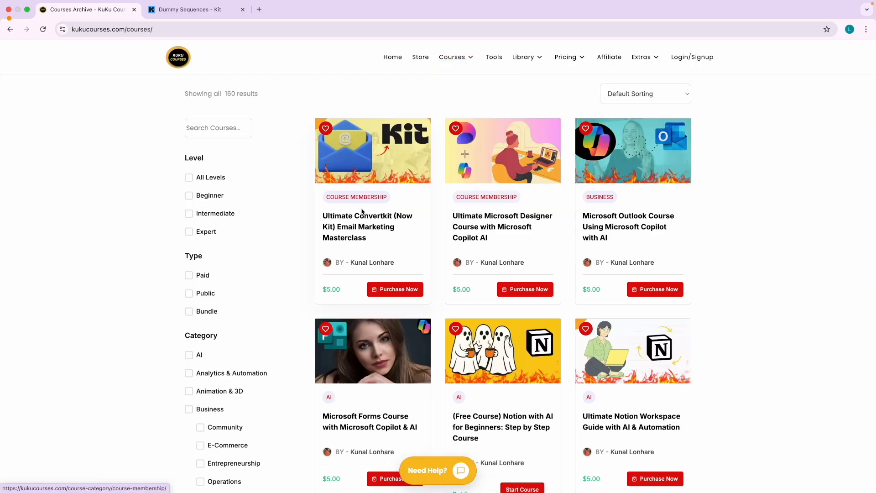
pyautogui.click(188, 275)
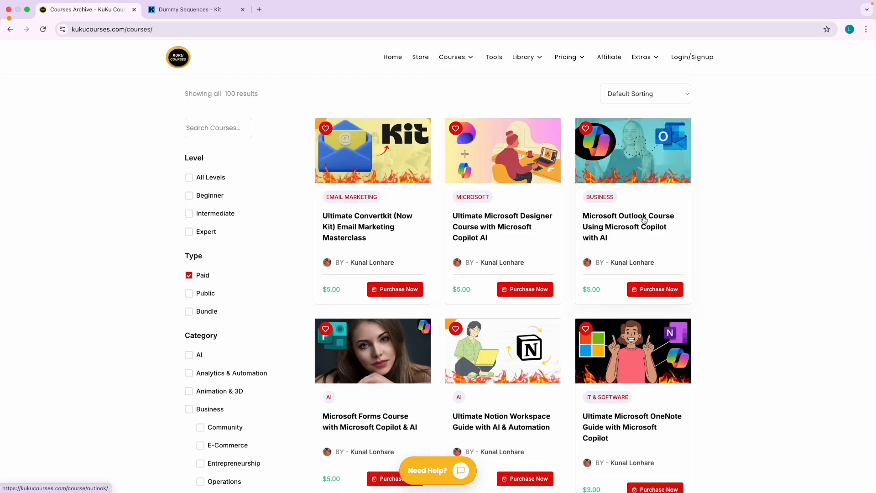
pyautogui.scroll(-12, 523, 274)
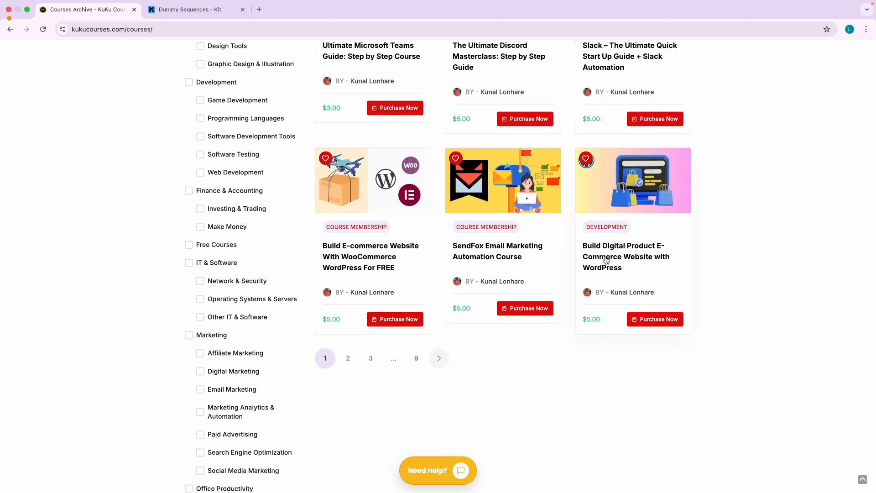
pyautogui.click(347, 358)
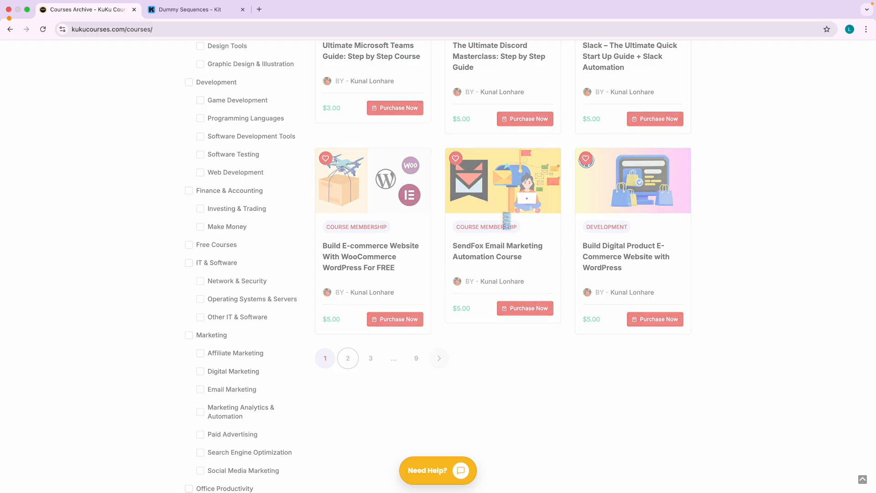
pyautogui.scroll(12, 362, 420)
pyautogui.scroll(-3, 361, 419)
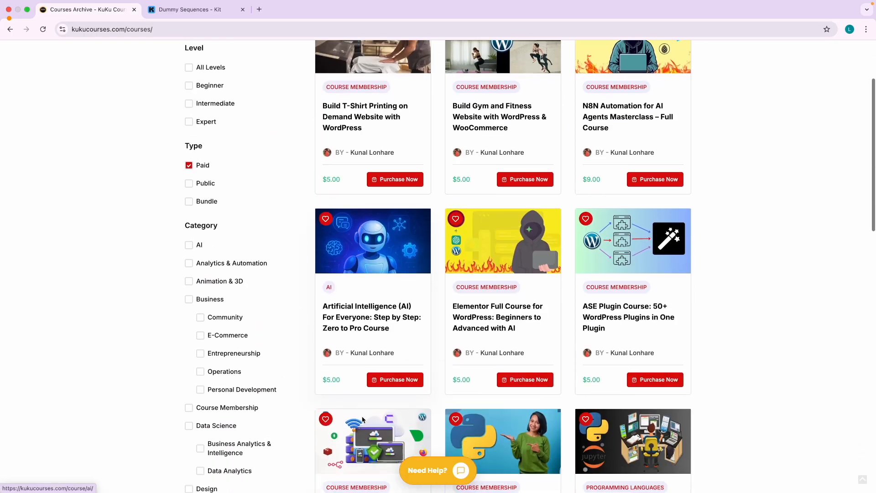
pyautogui.scroll(-2, 362, 420)
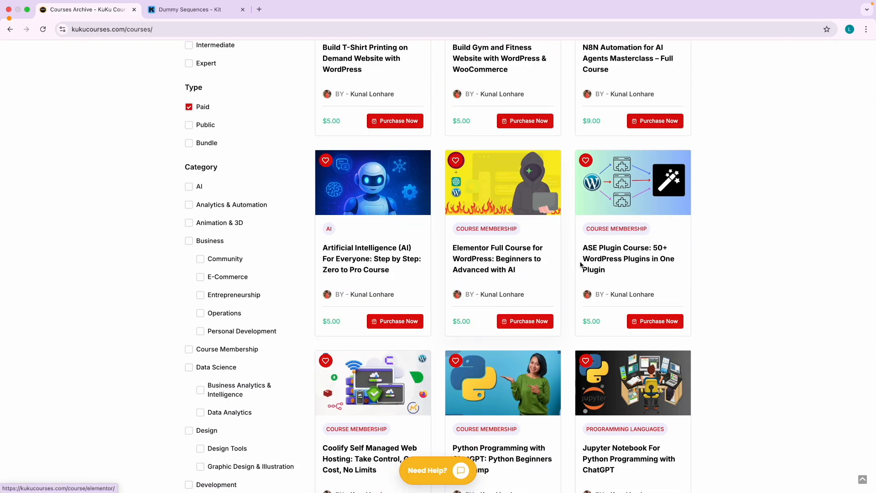
pyautogui.scroll(3, 635, 164)
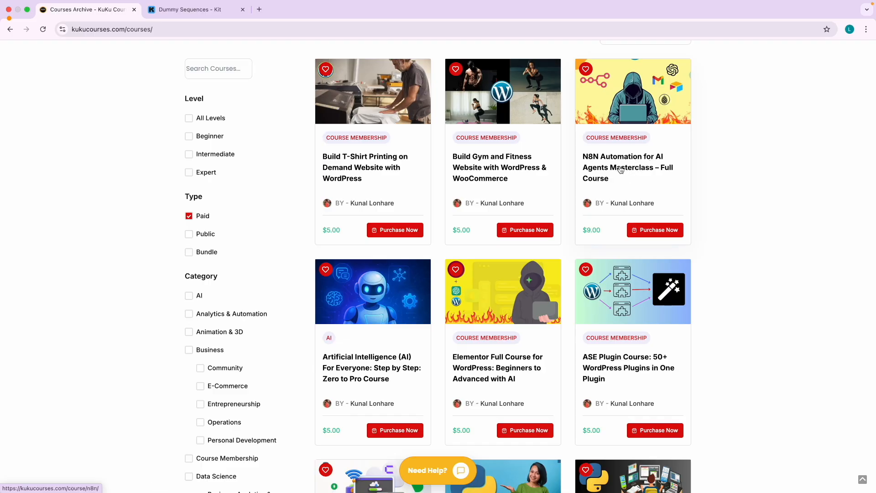
pyautogui.scroll(-11, 427, 340)
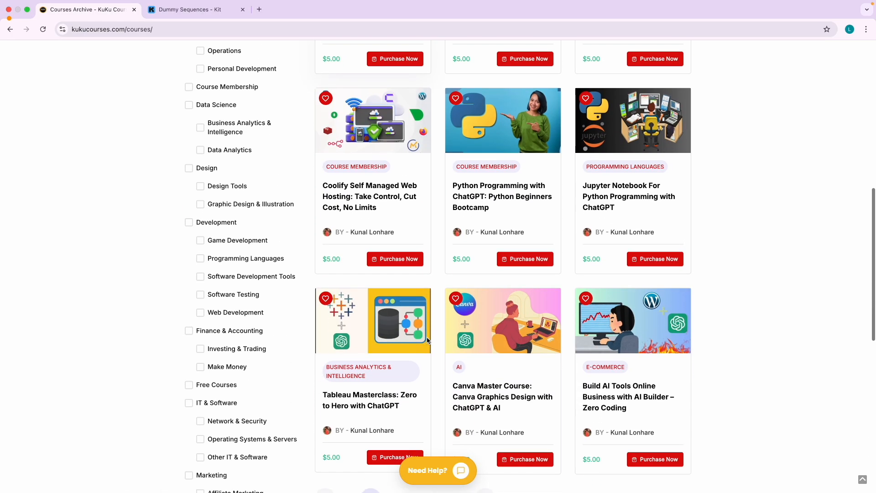
pyautogui.scroll(-6, 427, 340)
pyautogui.scroll(6, 427, 340)
pyautogui.scroll(-3, 486, 282)
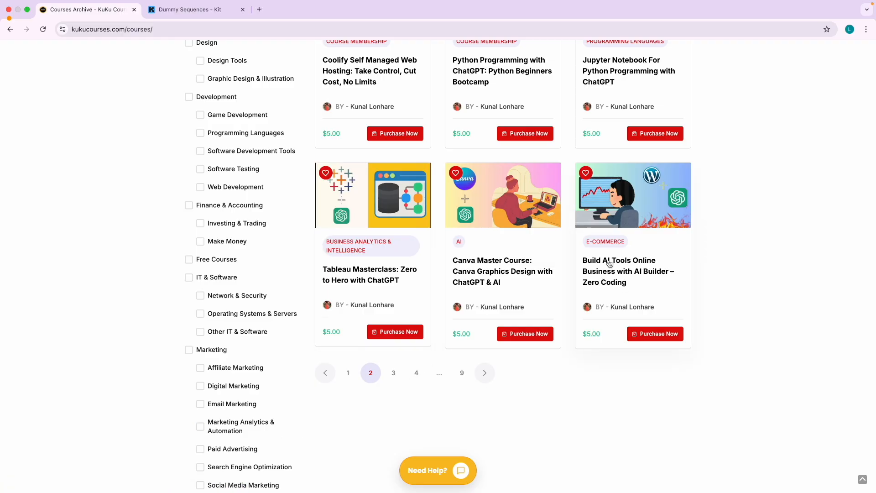
pyautogui.scroll(5, 608, 264)
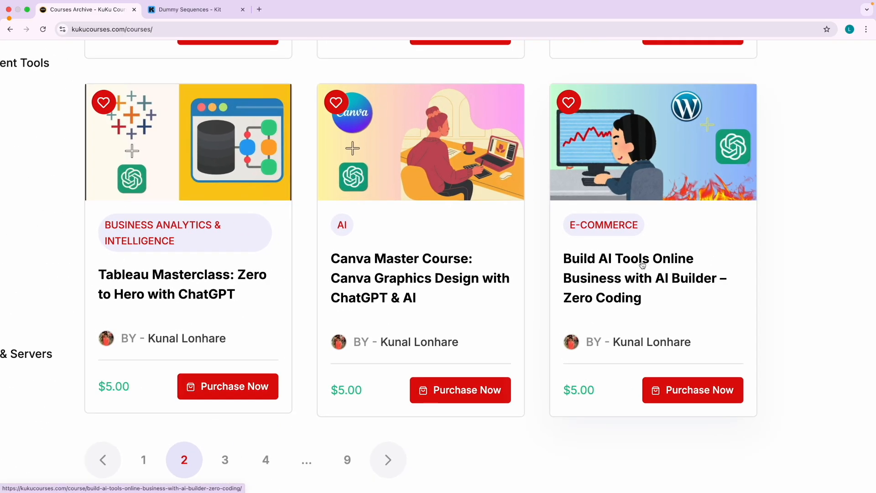
pyautogui.scroll(-5, 642, 265)
pyautogui.scroll(10, 433, 209)
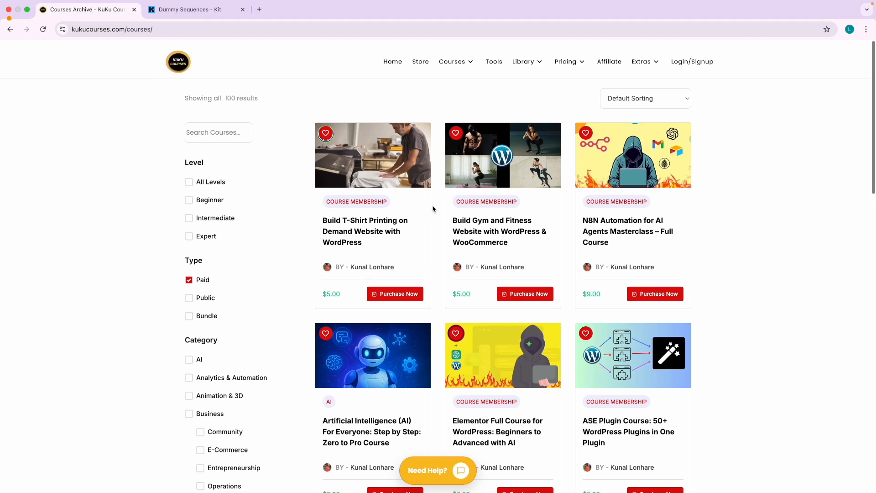
pyautogui.click(391, 60)
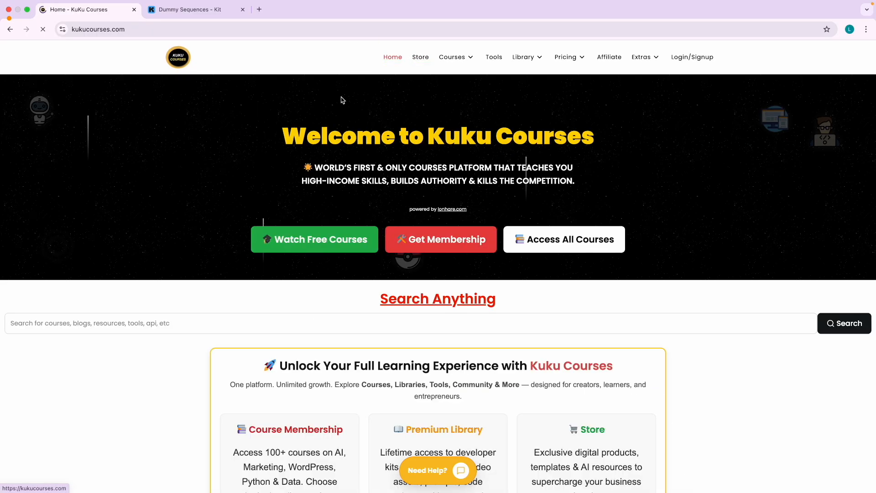
pyautogui.click(213, 17)
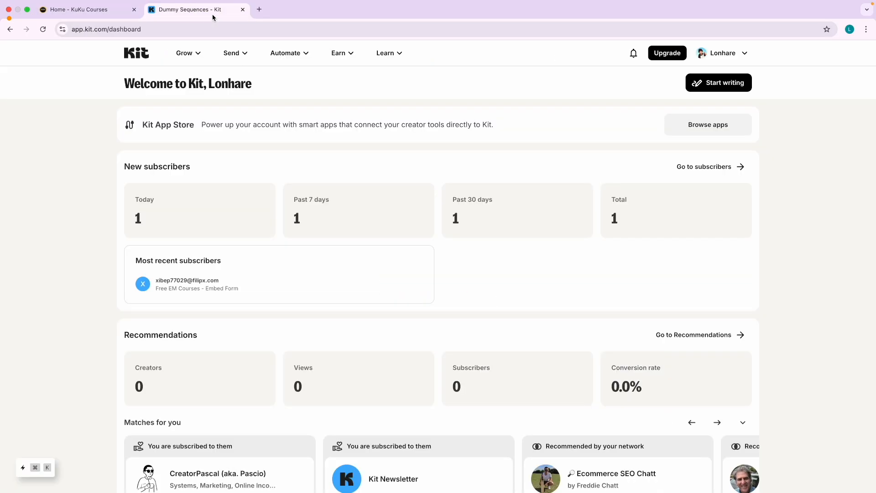